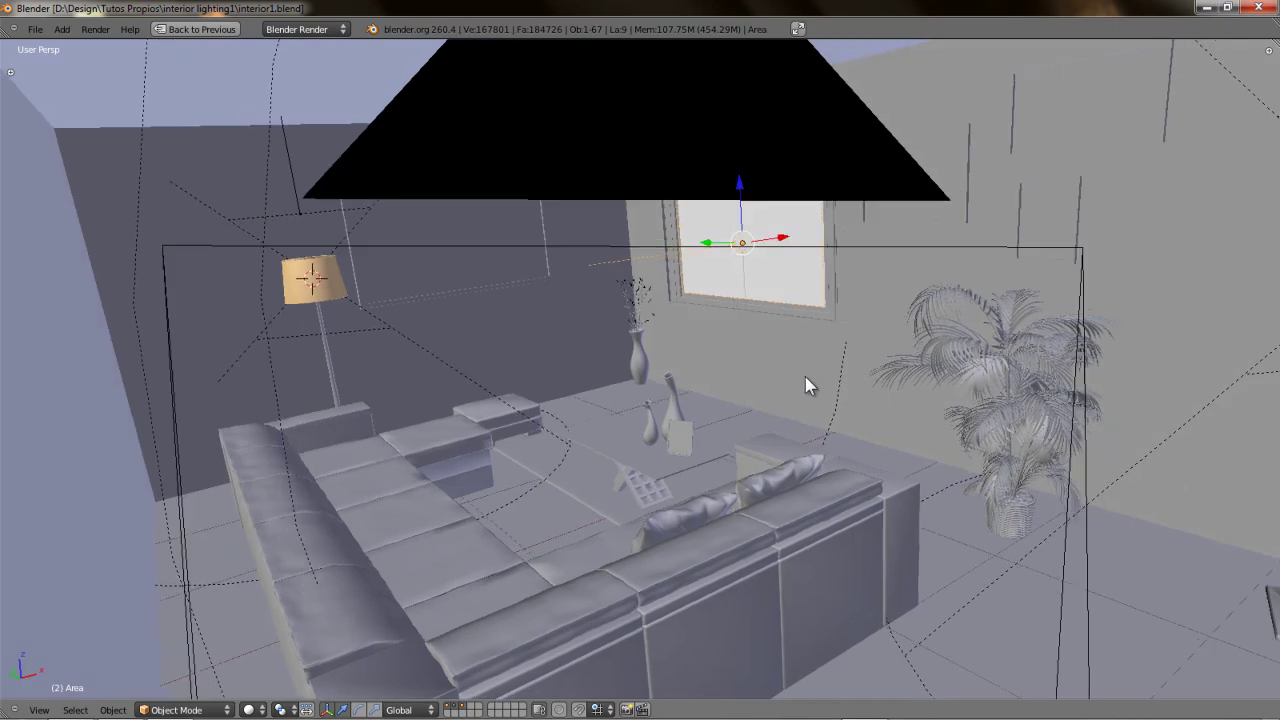
# Select the downward spot lamp inside the floor lamp's shade and inspect it up close.
pyautogui.scroll(1, 812, 404)
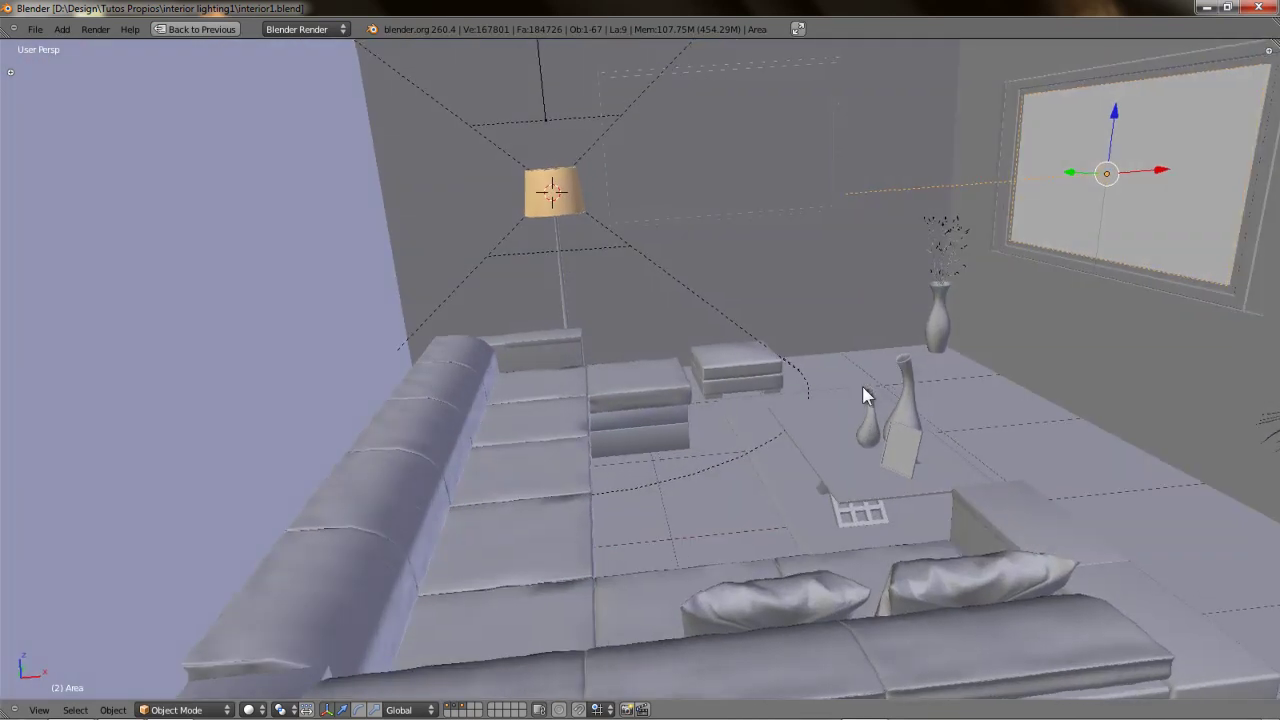
pyautogui.rightClick(644, 323)
pyautogui.press('KP_Decimal')
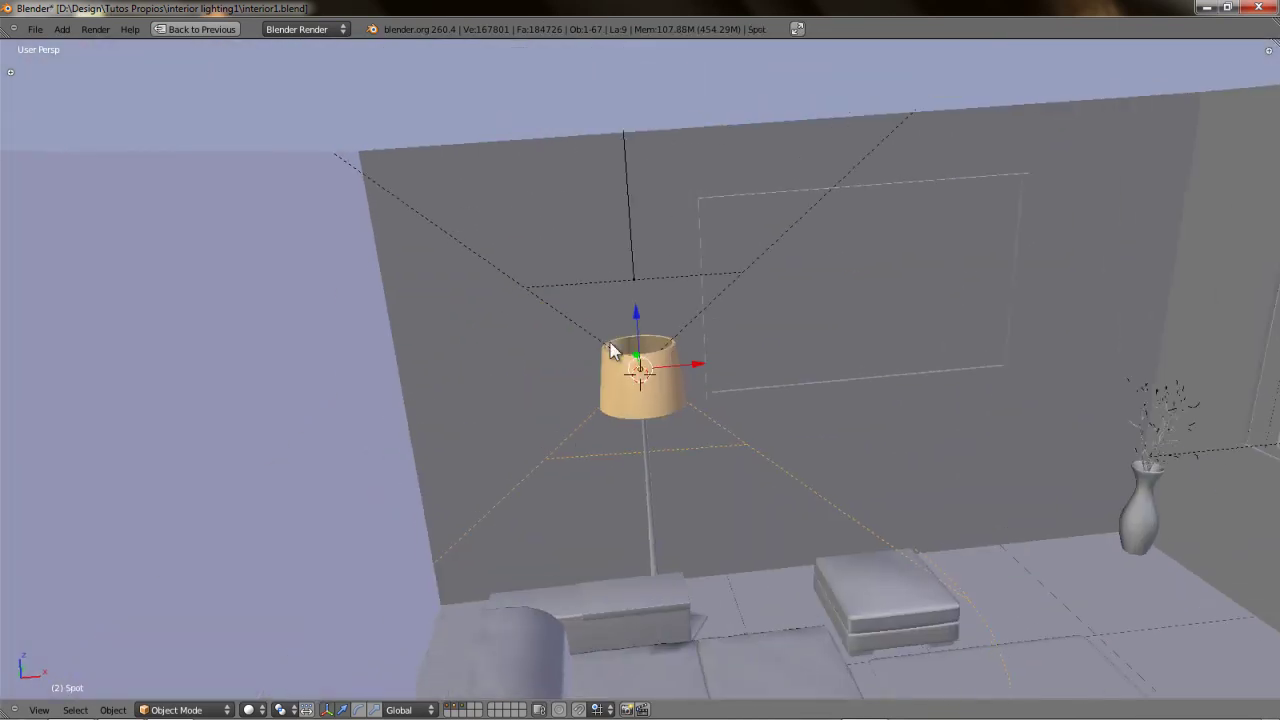
pyautogui.keyDown('ctrl'); pyautogui.moveTo(802, 369); pyautogui.dragTo(506, 388, button='middle'); pyautogui.keyUp('ctrl')
pyautogui.keyDown('shift'); pyautogui.moveTo(682, 418); pyautogui.dragTo(526, 429, button='middle'); pyautogui.keyUp('shift')
pyautogui.press('KP_Decimal')
# Compare the upward and downward spot lamps at the floor lamp, ending with the downward one selected.
pyautogui.rightClick(619, 268)
pyautogui.press('KP_Decimal')
pyautogui.scroll(2, 705, 428)
pyautogui.keyDown('shift'); pyautogui.moveTo(699, 436); pyautogui.dragTo(709, 336, button='middle'); pyautogui.keyUp('shift')
pyautogui.rightClick(627, 343)
pyautogui.keyDown('shift'); pyautogui.moveTo(810, 345); pyautogui.dragTo(579, 430, button='middle'); pyautogui.keyUp('shift')
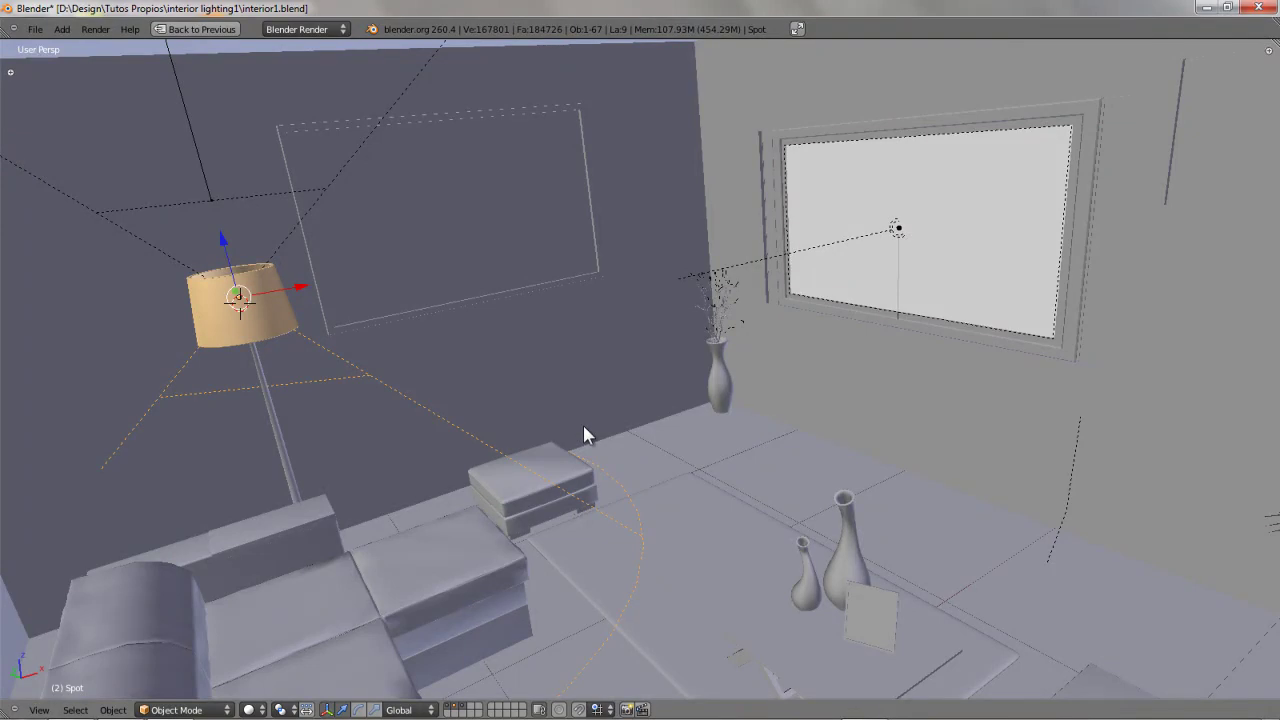
# Look at the whole room and its light setup through the camera.
pyautogui.scroll(-2, 534, 298)
pyautogui.moveTo(534, 298); pyautogui.dragTo(530, 268, button='middle')
pyautogui.scroll(2, 602, 303)
pyautogui.press('KP_0')
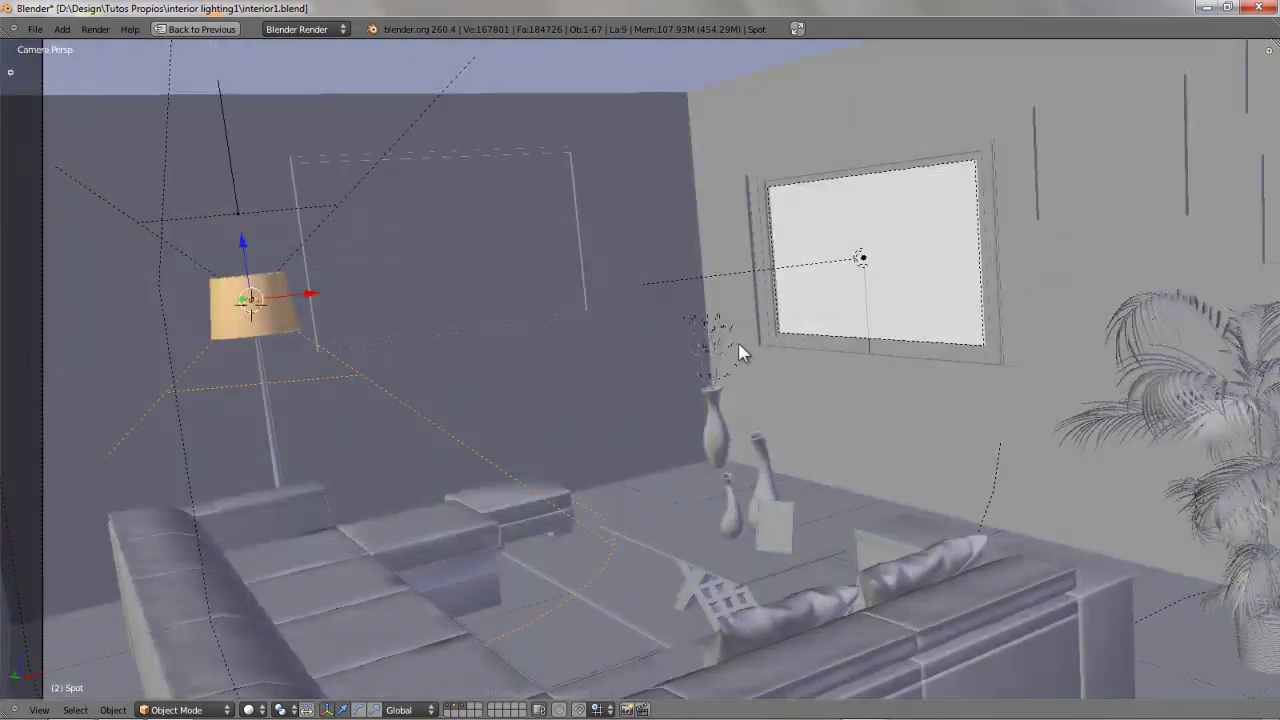
pyautogui.scroll(-1, 738, 343)
pyautogui.keyDown('shift'); pyautogui.moveTo(789, 339); pyautogui.dragTo(737, 330, button='middle'); pyautogui.keyUp('shift')
pyautogui.scroll(1, 716, 342)
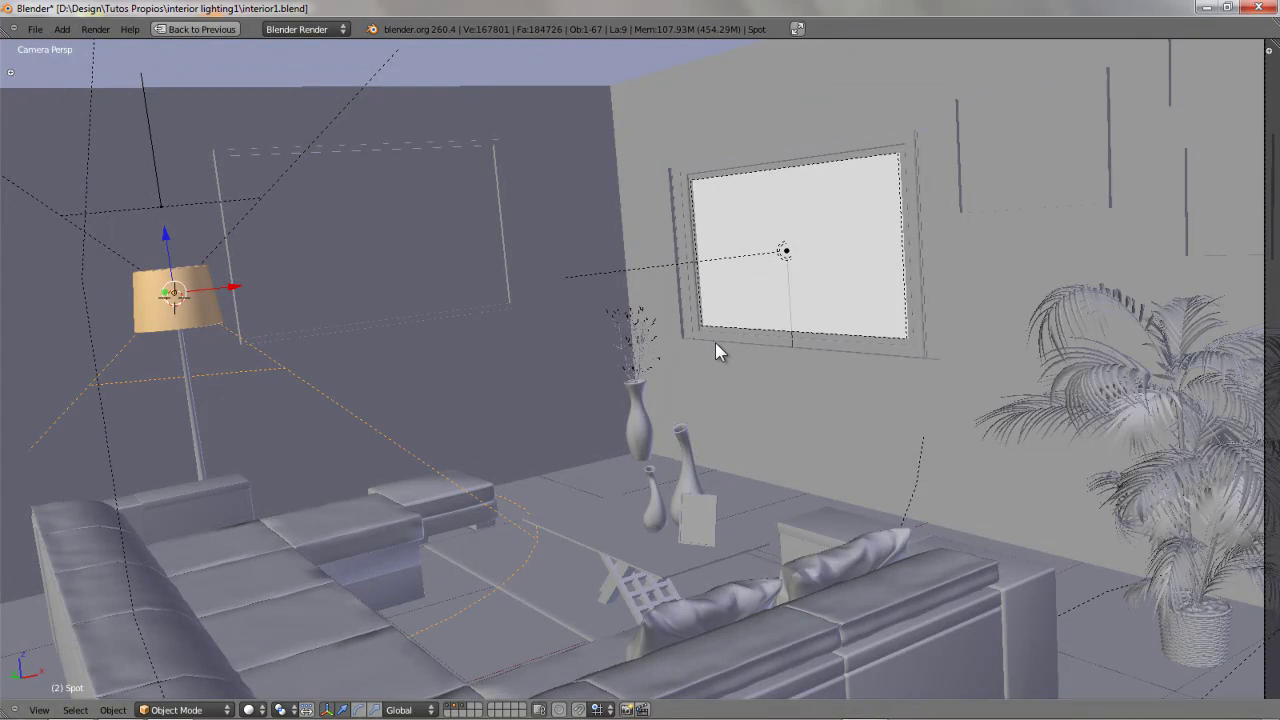
pyautogui.scroll(-2, 749, 351)
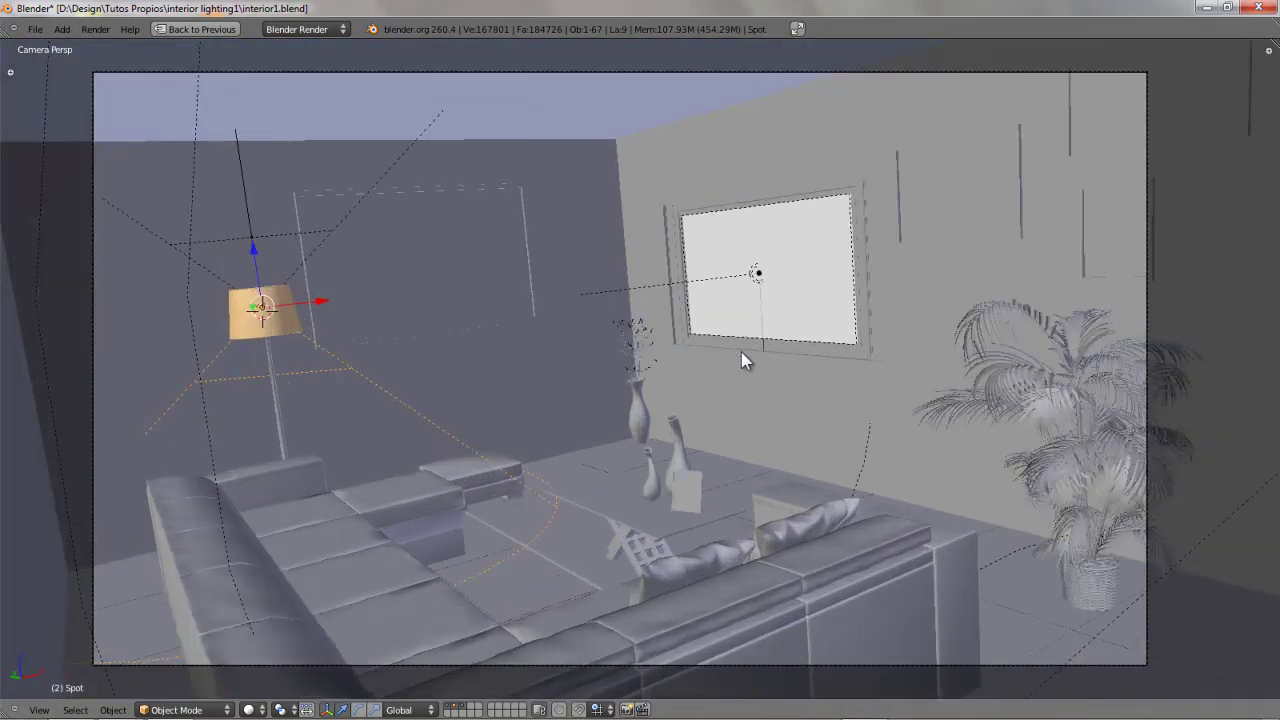
pyautogui.click(741, 352)
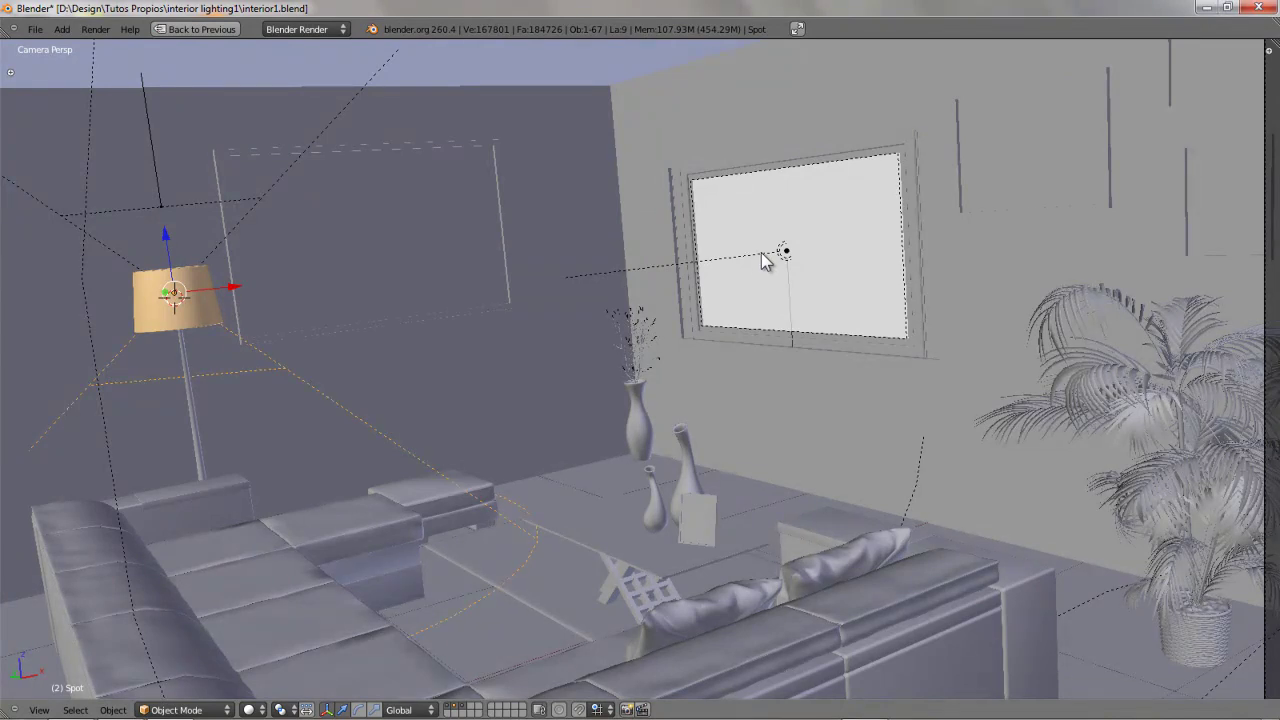
# Select the area lamp at the window, inspect it up close and return to the camera view.
pyautogui.rightClick(761, 252)
pyautogui.press('KP_Decimal')
pyautogui.scroll(5, 665, 320)
pyautogui.keyDown('shift'); pyautogui.moveTo(615, 389); pyautogui.dragTo(696, 392, button='middle'); pyautogui.keyUp('shift')
pyautogui.press('KP_0')
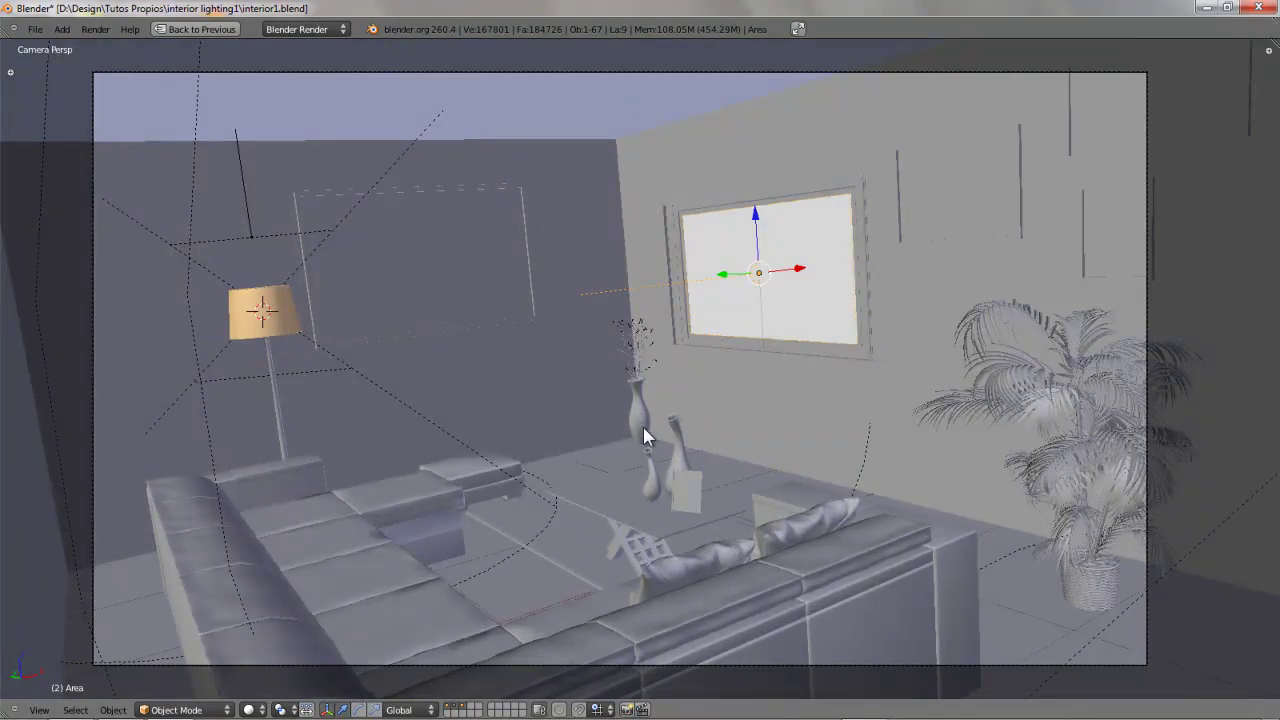
# Select the tall vase on the table and examine the sofa and table area around it.
pyautogui.rightClick(672, 436)
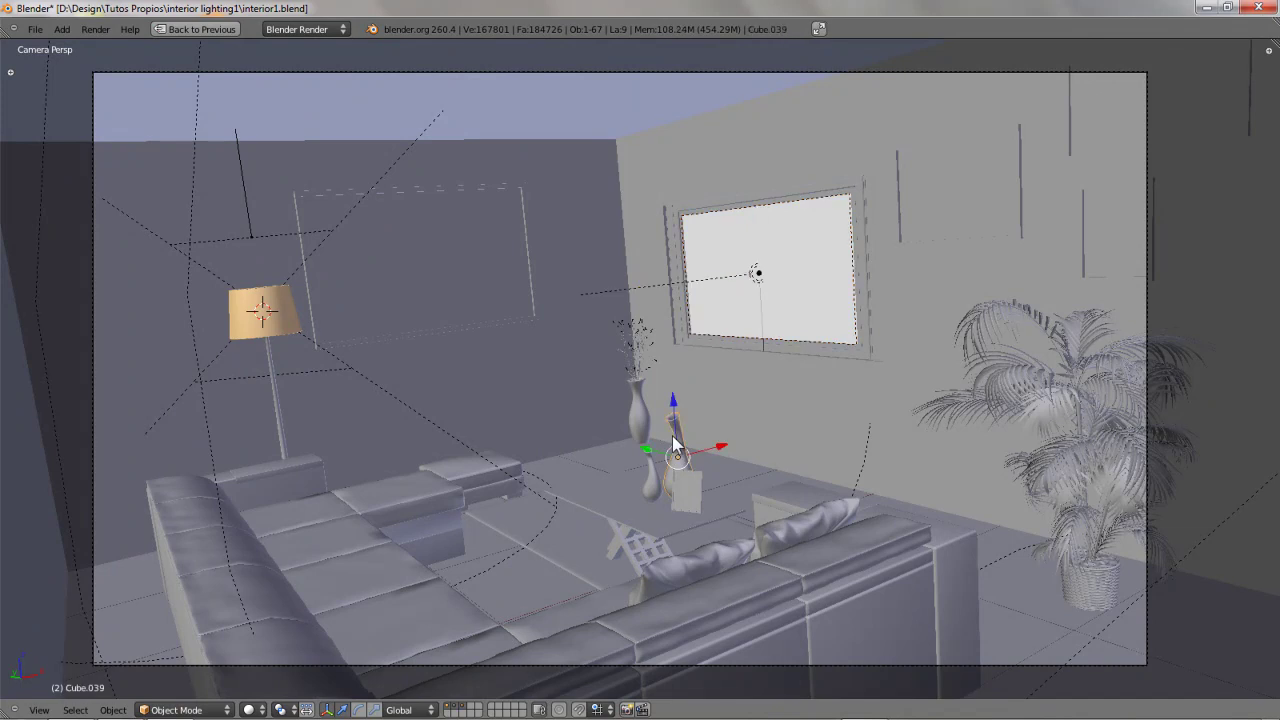
pyautogui.press('KP_Decimal')
pyautogui.scroll(-6, 811, 429)
pyautogui.moveTo(817, 440); pyautogui.dragTo(594, 483, button='middle')
pyautogui.keyDown('shift'); pyautogui.moveTo(564, 438); pyautogui.dragTo(619, 421, button='middle'); pyautogui.keyUp('shift')
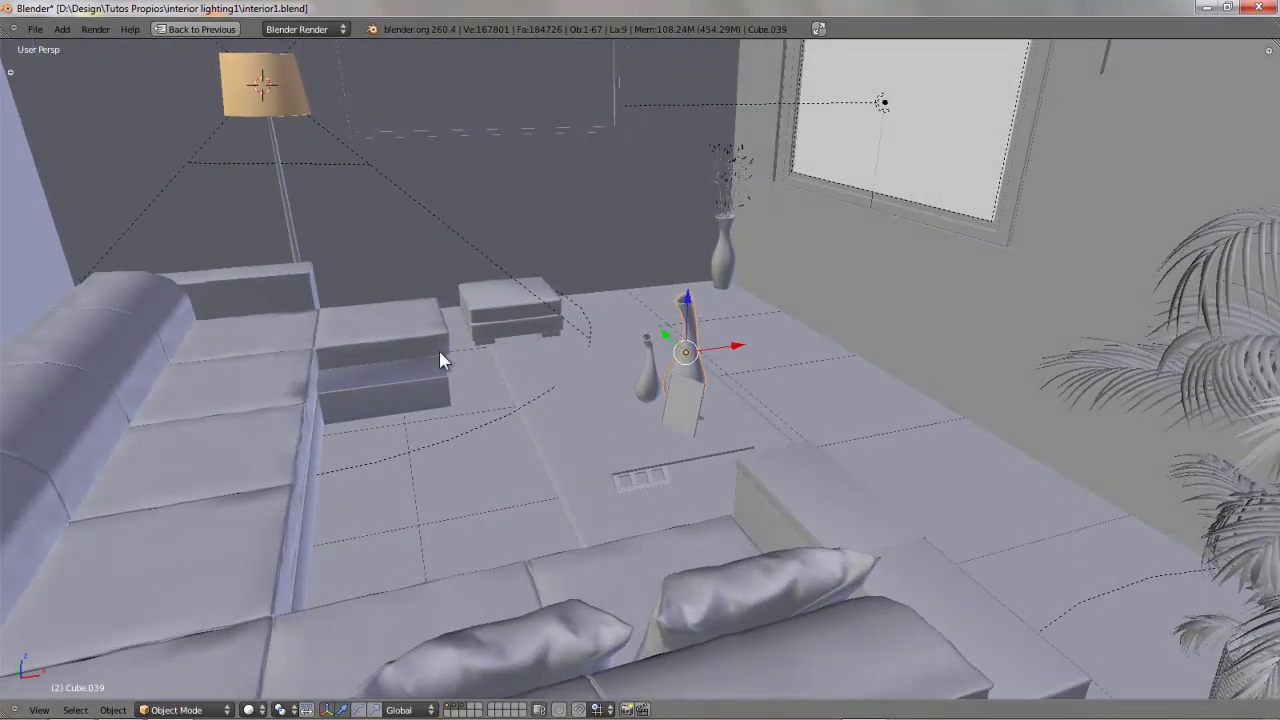
pyautogui.moveTo(272, 389); pyautogui.dragTo(429, 386, button='middle')
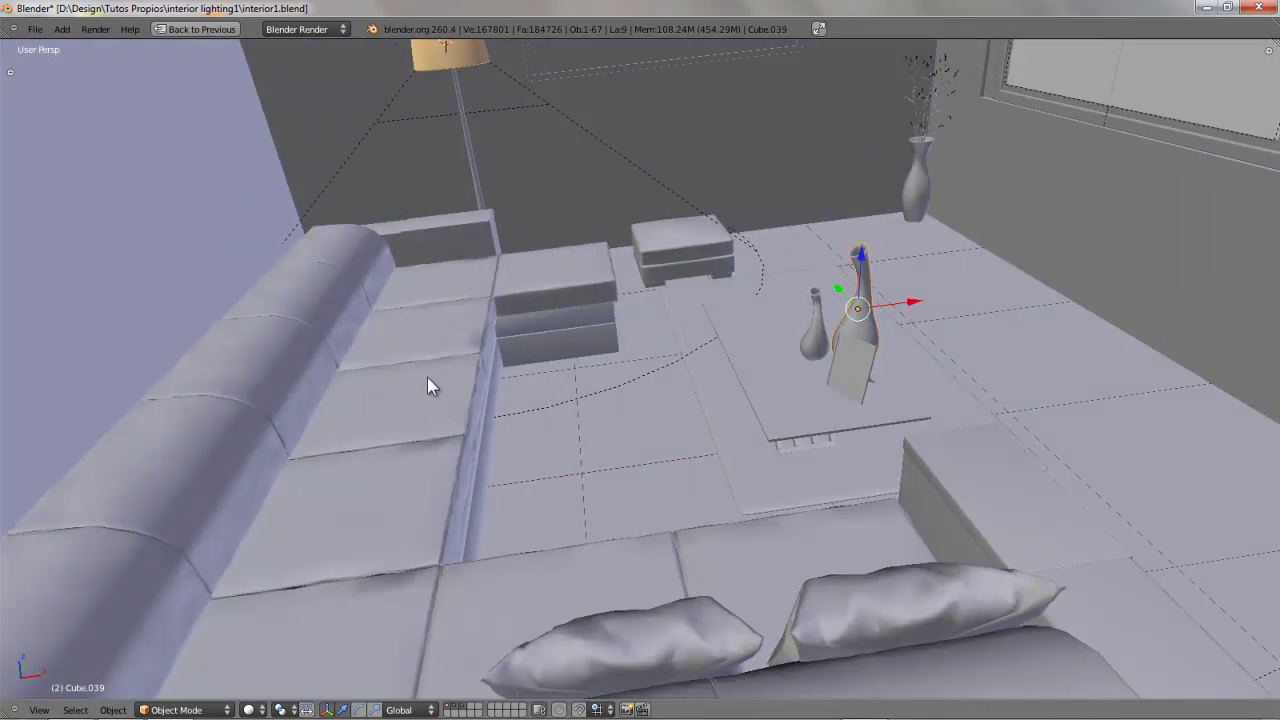
# Examine the picture frame on the back wall up close, then select the floor lamp's shade.
pyautogui.moveTo(1003, 203); pyautogui.dragTo(898, 308, button='middle')
pyautogui.rightClick(891, 203)
pyautogui.moveTo(861, 490)
pyautogui.mouseDown(button='middle')
pyautogui.moveTo(723, 420)
pyautogui.moveTo(727, 290)
pyautogui.moveTo(689, 288)
pyautogui.moveTo(522, 362)
pyautogui.moveTo(314, 277)
pyautogui.mouseUp(button='middle')
pyautogui.rightClick(748, 279)
pyautogui.rightClick(314, 277)
pyautogui.moveTo(457, 357); pyautogui.dragTo(322, 333, button='middle')
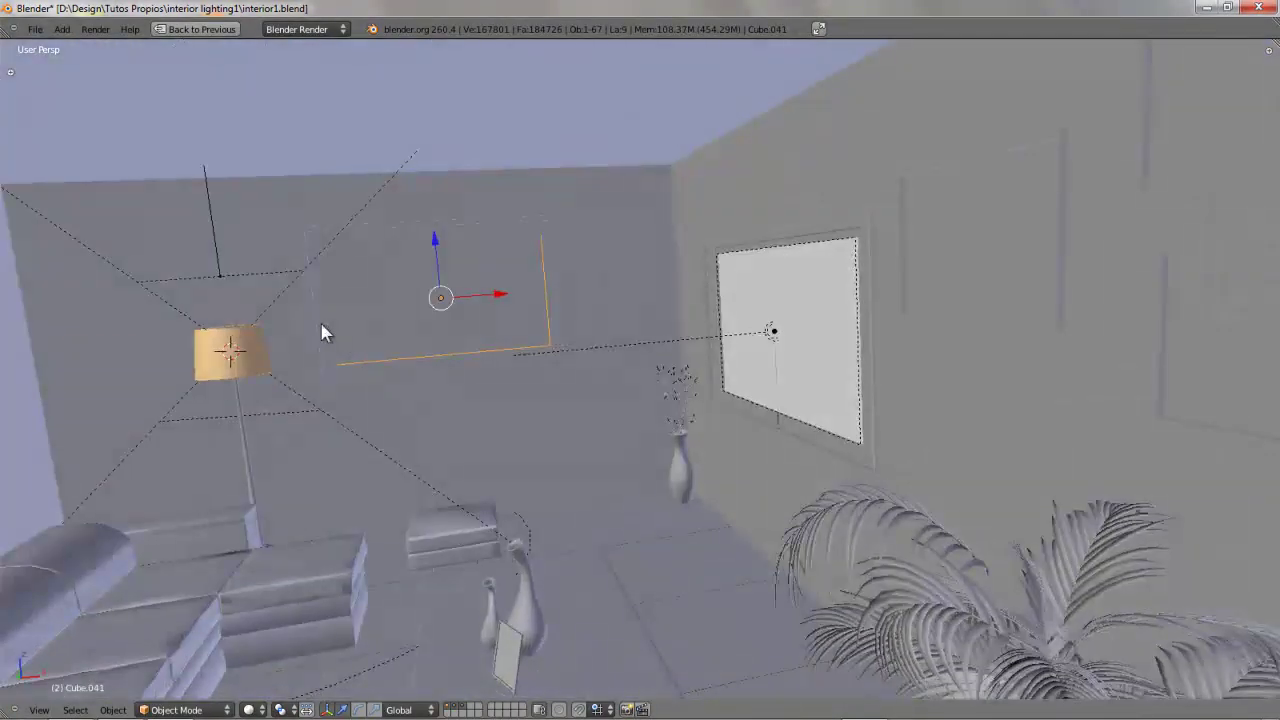
pyautogui.press('KP_Decimal')
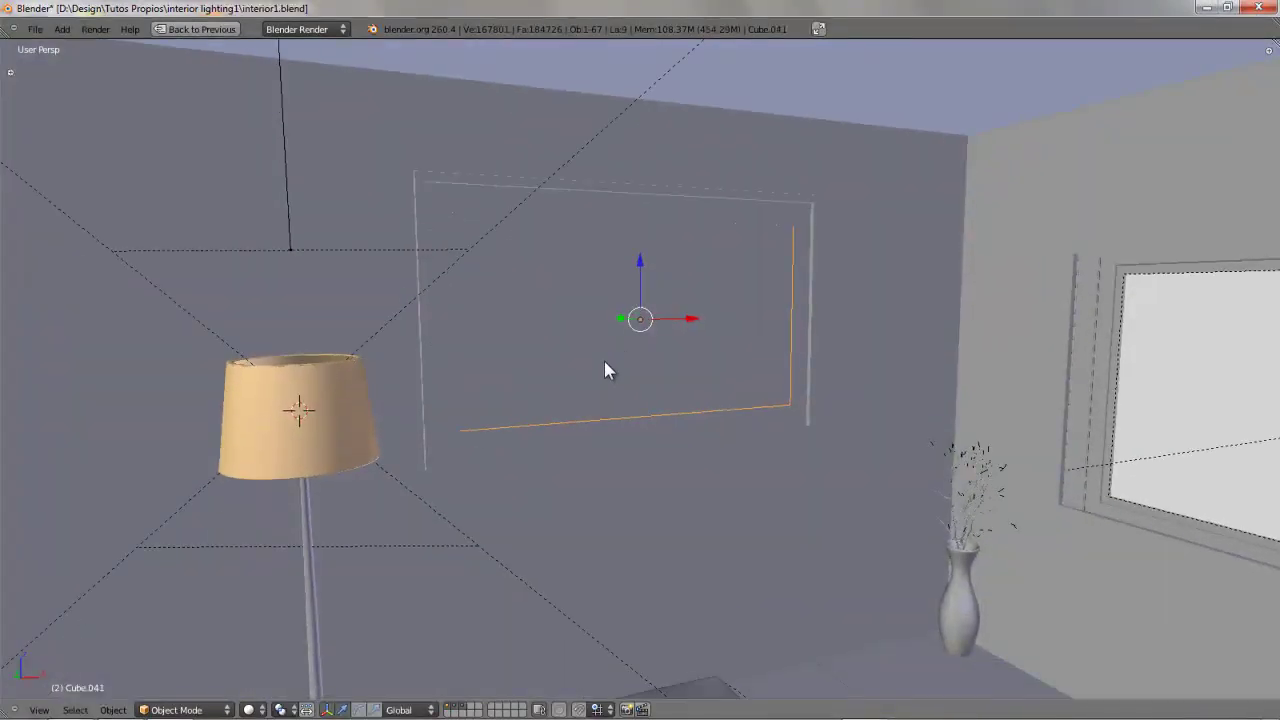
pyautogui.scroll(-3, 587, 380)
pyautogui.rightClick(459, 398)
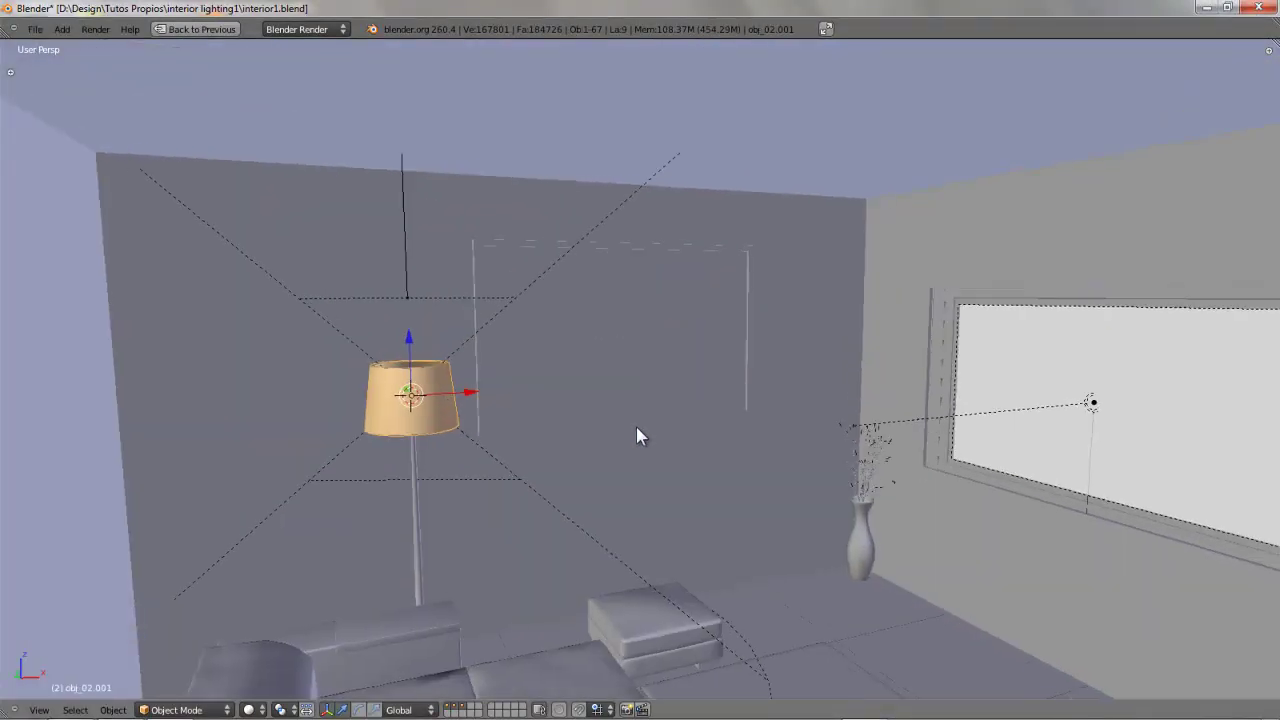
# Examine the finished render of the lit living room.
pyautogui.moveTo(663, 428); pyautogui.dragTo(538, 412, button='middle')
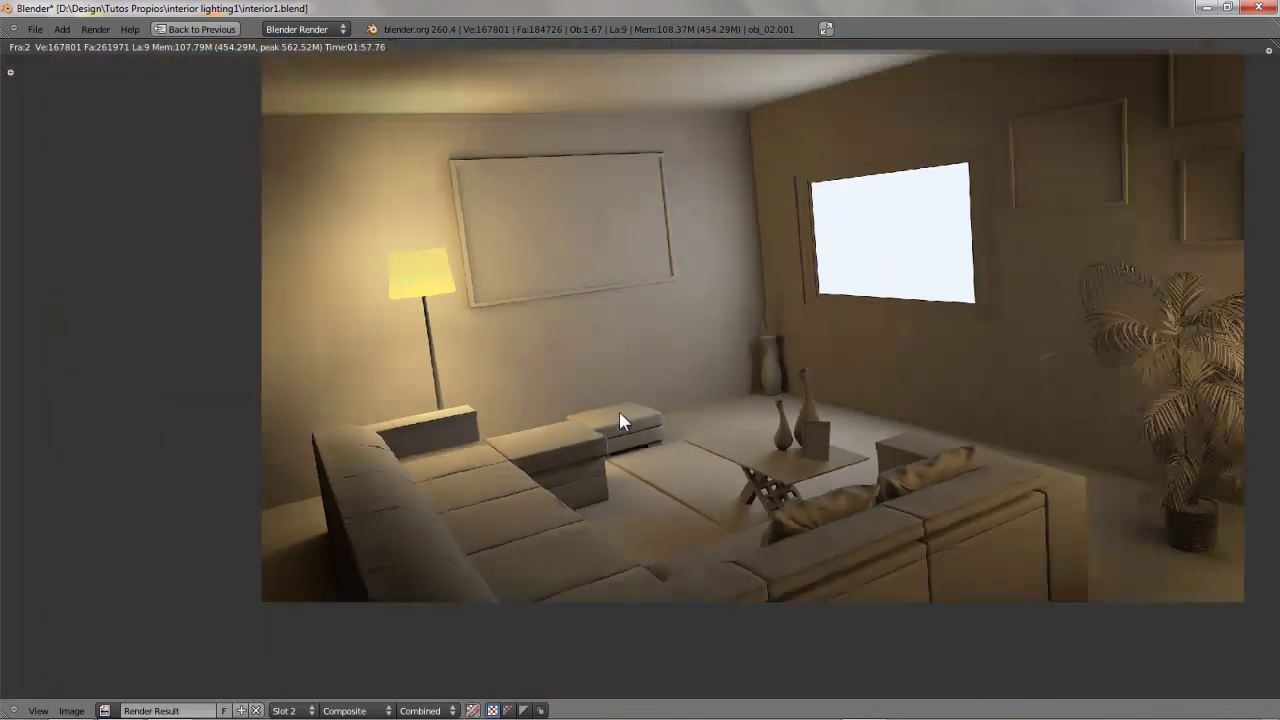
pyautogui.scroll(1, 760, 432)
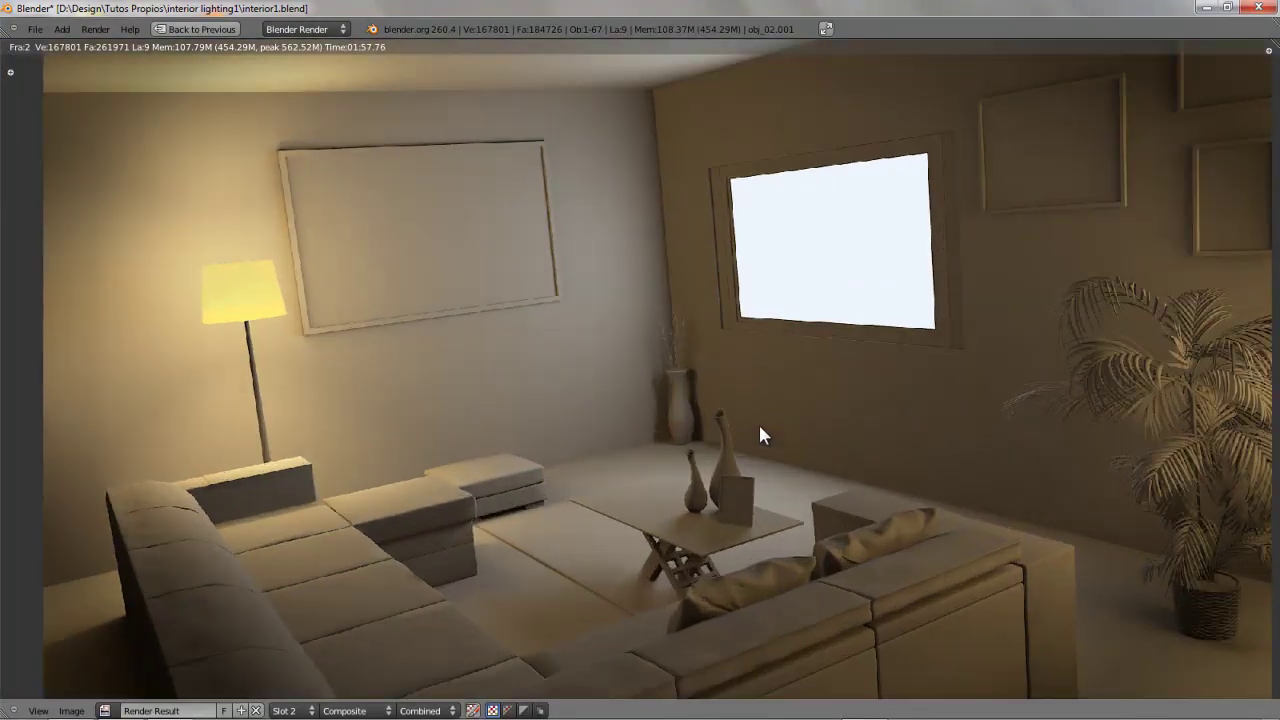
pyautogui.scroll(-1, 668, 430)
pyautogui.moveTo(609, 258); pyautogui.dragTo(665, 252, button='middle')
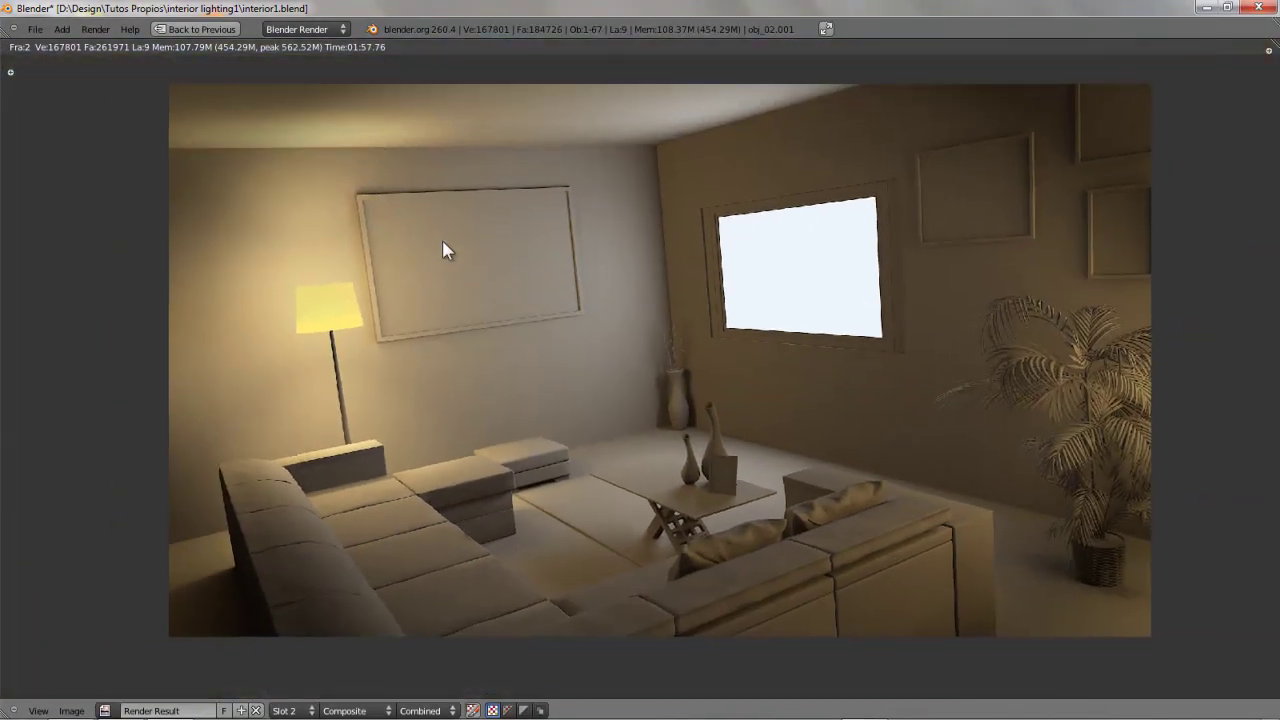
# Switch to the Compositing layout and examine the node setup in a maximized node editor.
pyautogui.hotkey('ctrl', 'Up')
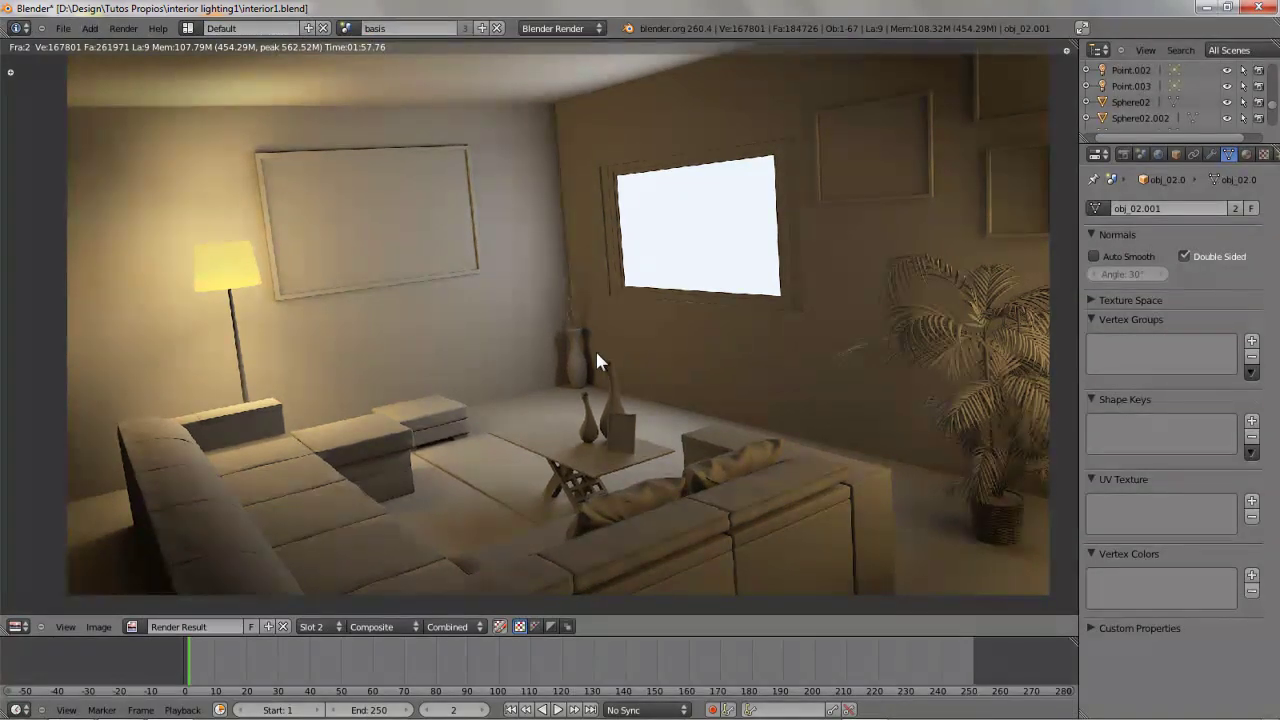
pyautogui.press('Escape')
pyautogui.hotkey('ctrl', 'Left')
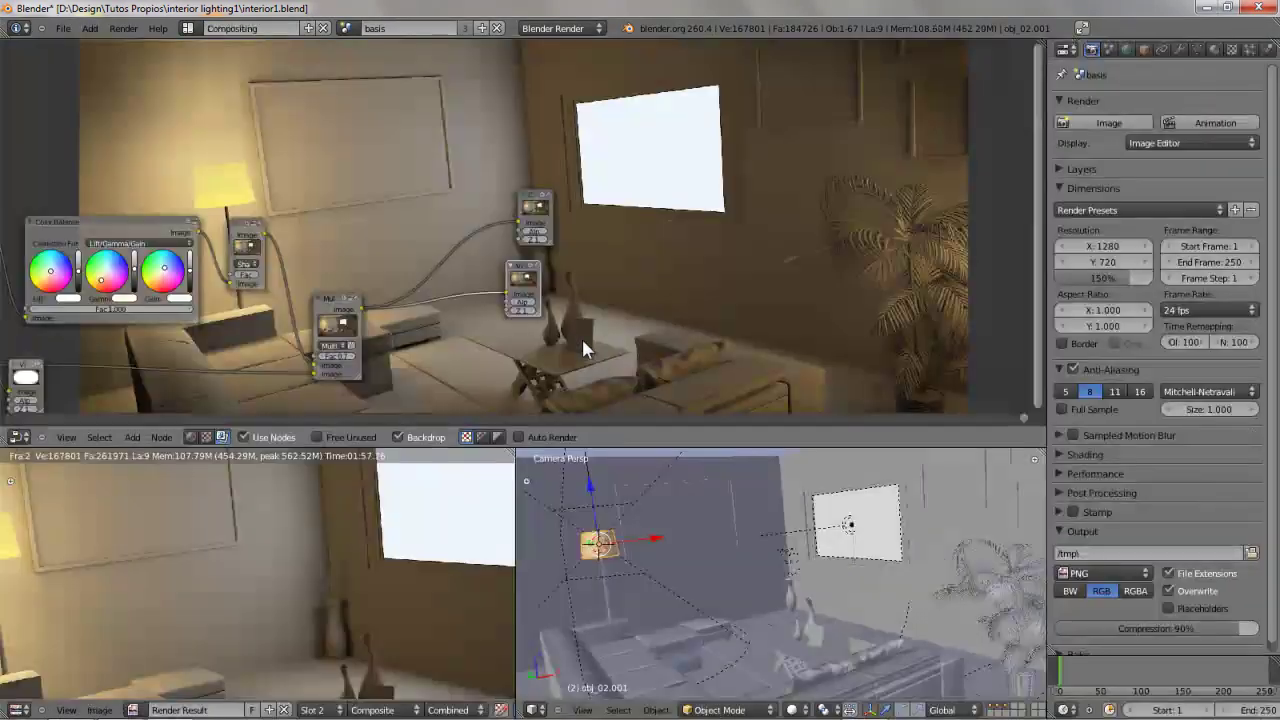
pyautogui.hotkey('ctrl', 'Up')
pyautogui.keyDown('ctrl'); pyautogui.moveTo(405, 362); pyautogui.dragTo(847, 306, button='middle'); pyautogui.keyUp('ctrl')
pyautogui.scroll(-2, 519, 320)
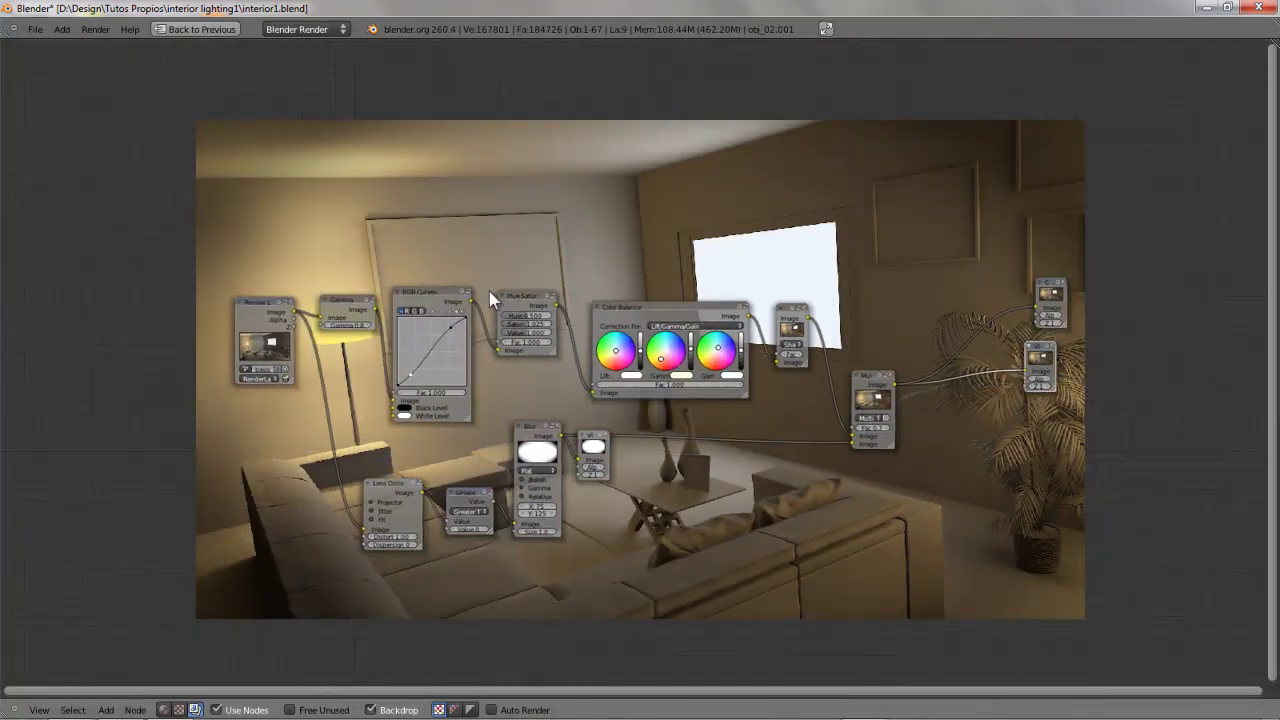
pyautogui.moveTo(470, 325); pyautogui.dragTo(504, 309, button='middle')
pyautogui.scroll(5, 504, 309)
pyautogui.scroll(-2, 504, 309)
pyautogui.scroll(-3, 818, 245)
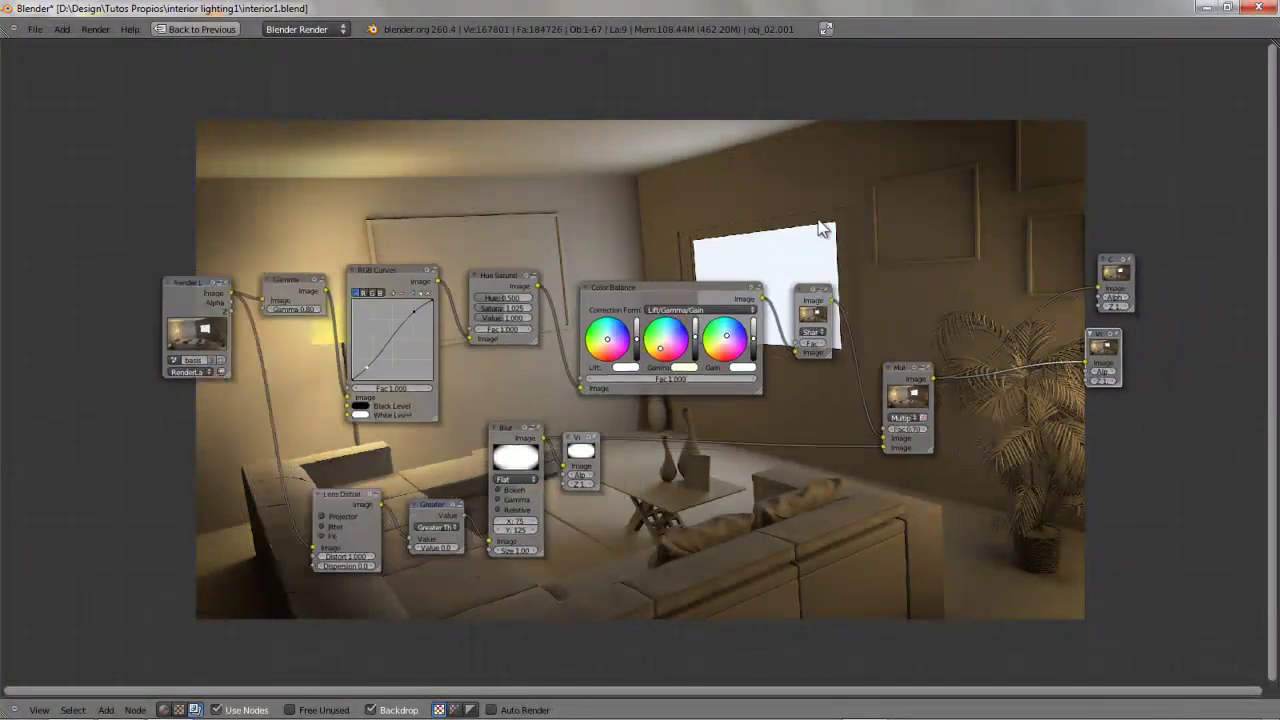
# Return to the Default layout and switch from the basis scene to the tutorial scene.
pyautogui.hotkey('ctrl', 'Up')
pyautogui.hotkey('ctrl', 'Right')
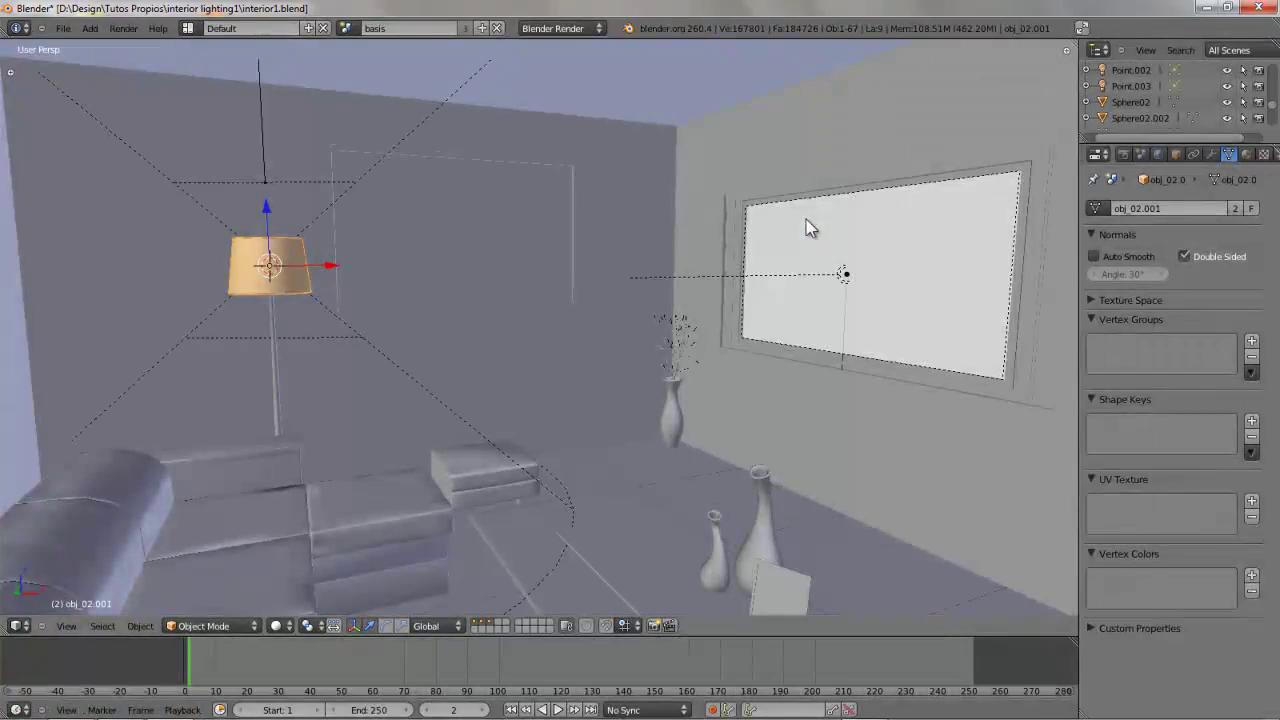
pyautogui.scroll(-1, 634, 289)
pyautogui.moveTo(586, 289); pyautogui.dragTo(523, 323, button='middle')
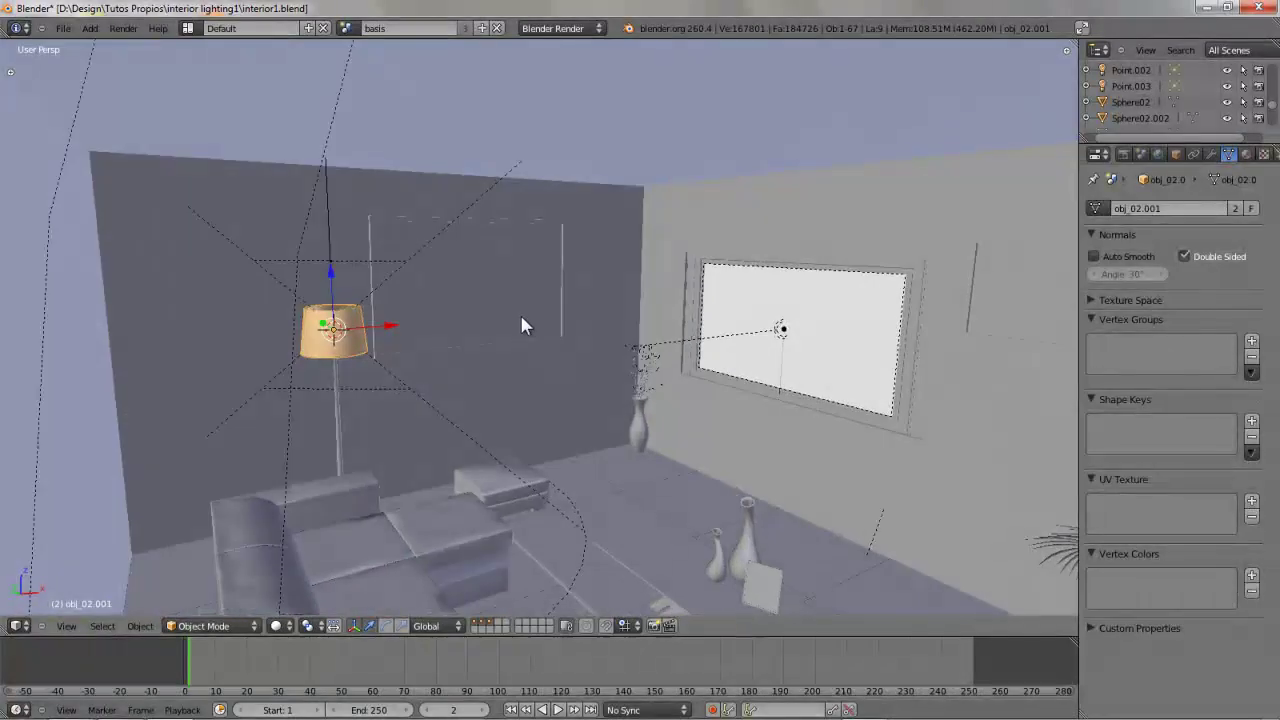
pyautogui.click(348, 28)
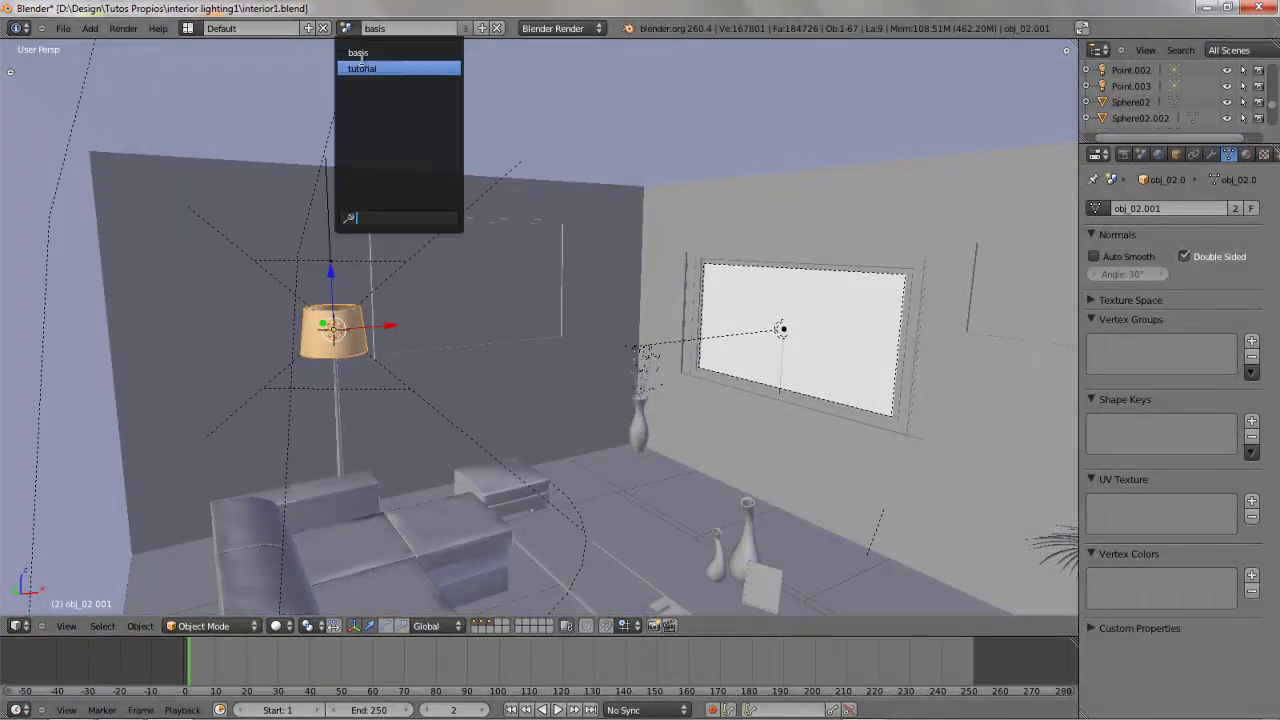
pyautogui.click(363, 66)
# Examine the unlit tutorial scene, both freely and through its camera.
pyautogui.scroll(-3, 655, 332)
pyautogui.scroll(4, 595, 318)
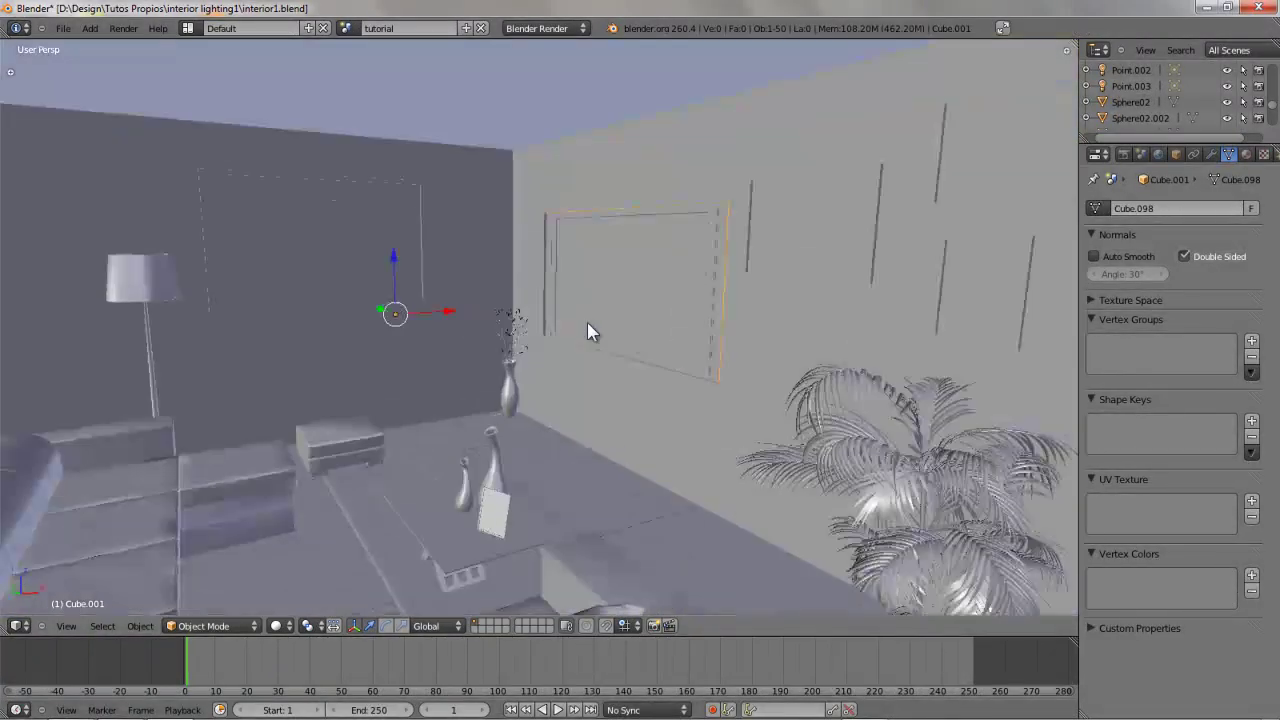
pyautogui.scroll(-5, 648, 355)
pyautogui.scroll(-1, 650, 360)
pyautogui.press('KP_0')
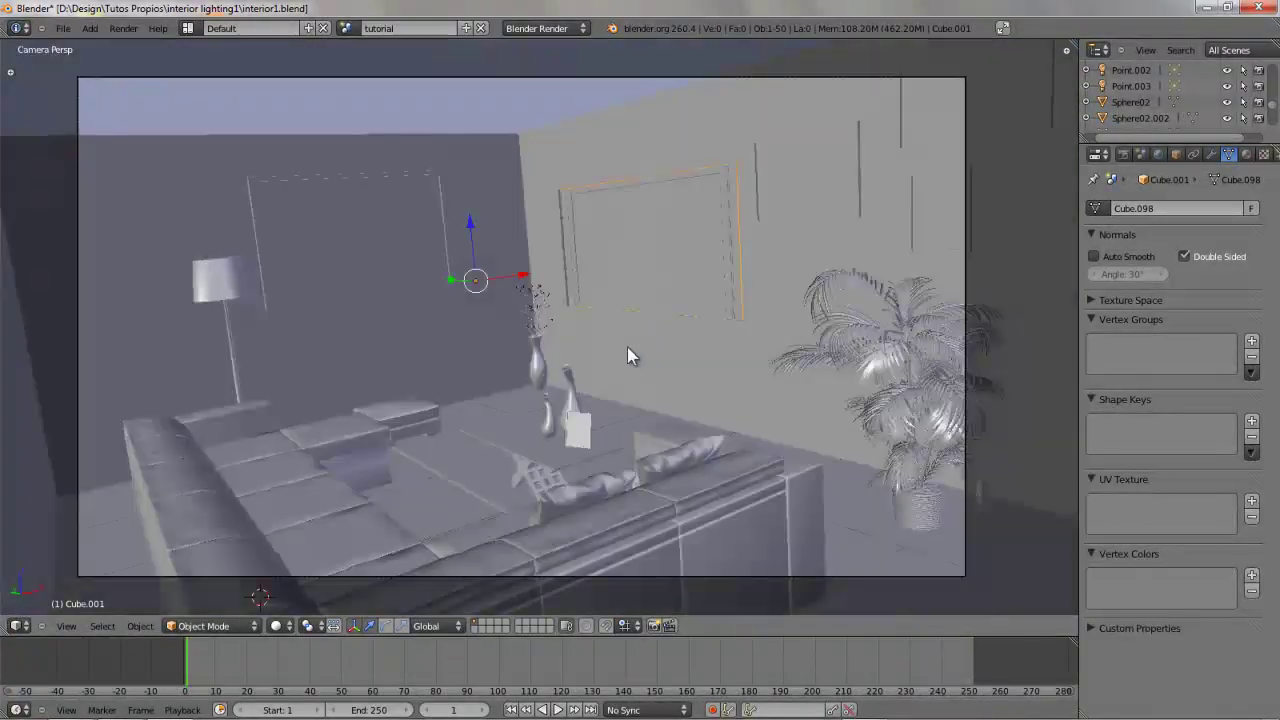
pyautogui.scroll(1, 560, 354)
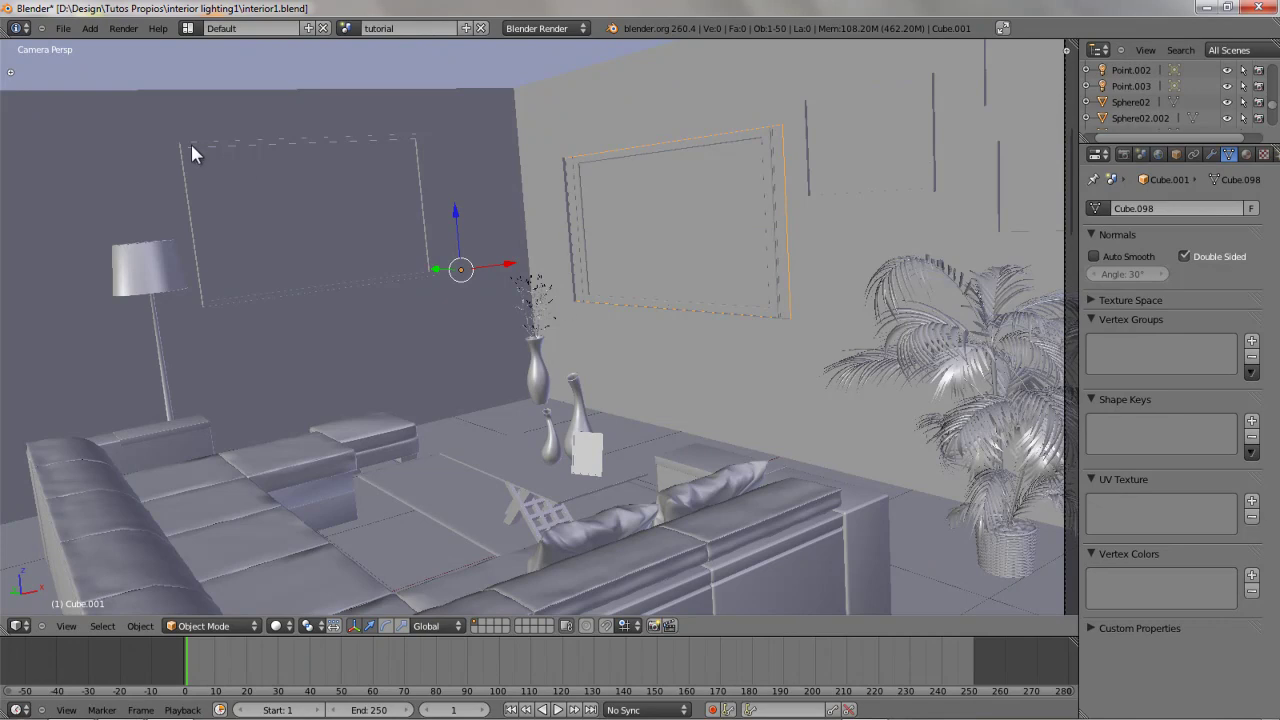
pyautogui.scroll(-1, 141, 171)
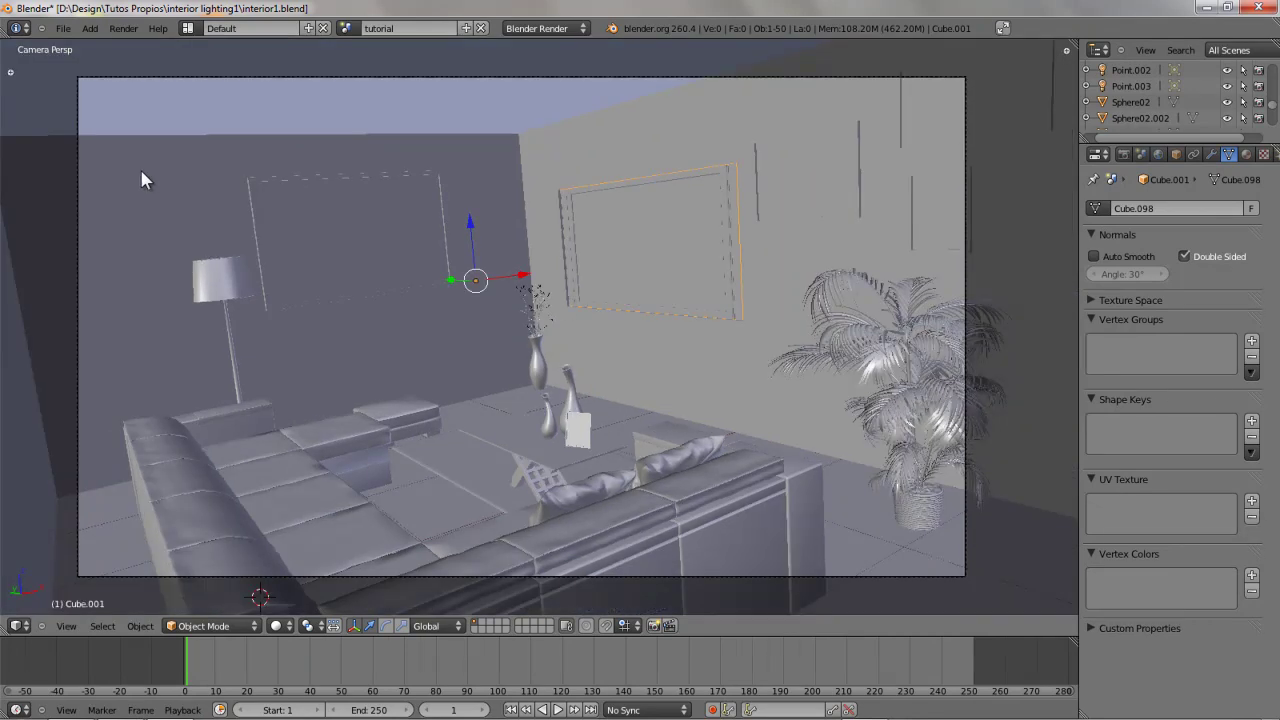
pyautogui.scroll(1, 141, 171)
pyautogui.keyDown('shift'); pyautogui.moveTo(141, 171); pyautogui.dragTo(156, 169, button='middle'); pyautogui.keyUp('shift')
pyautogui.hotkey('ctrl', 'Up')
pyautogui.hotkey('ctrl', 'Down')
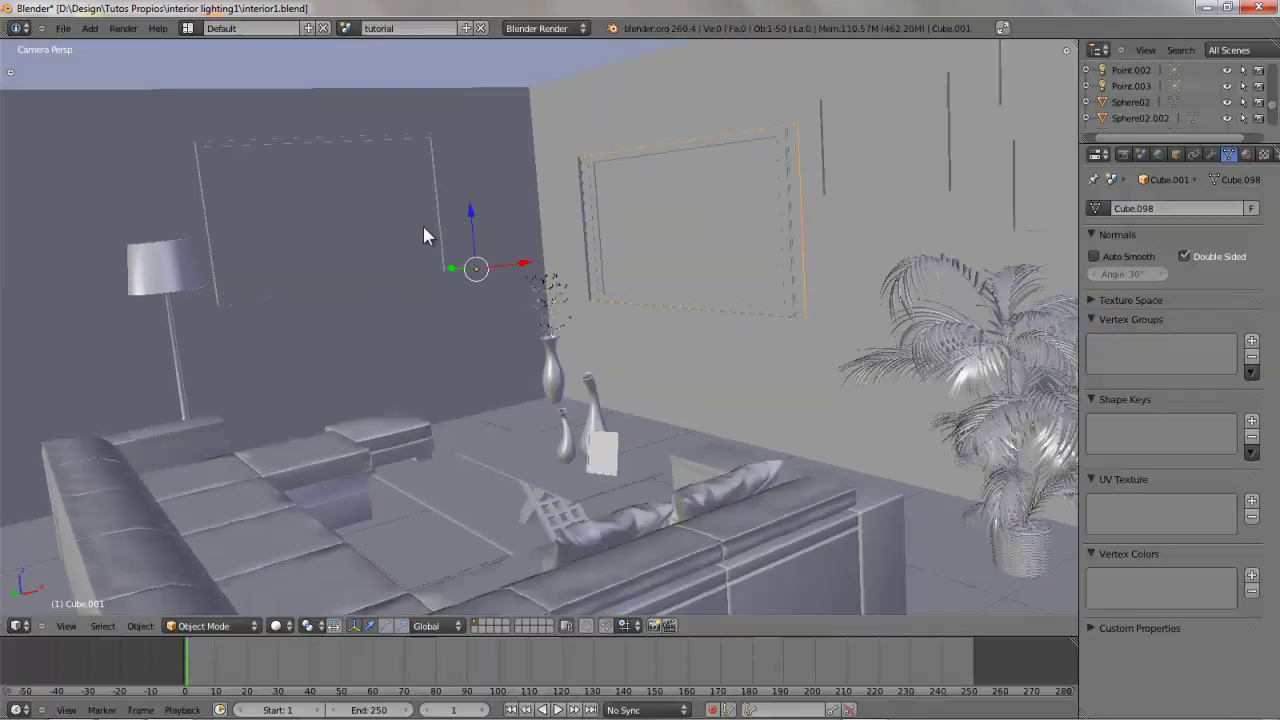
# Select the floor lamp's shade in the tutorial scene, inspect it and return to the camera view.
pyautogui.press('KP_0')
pyautogui.scroll(6, 597, 298)
pyautogui.moveTo(551, 298); pyautogui.dragTo(578, 351, button='middle')
pyautogui.rightClick(351, 267)
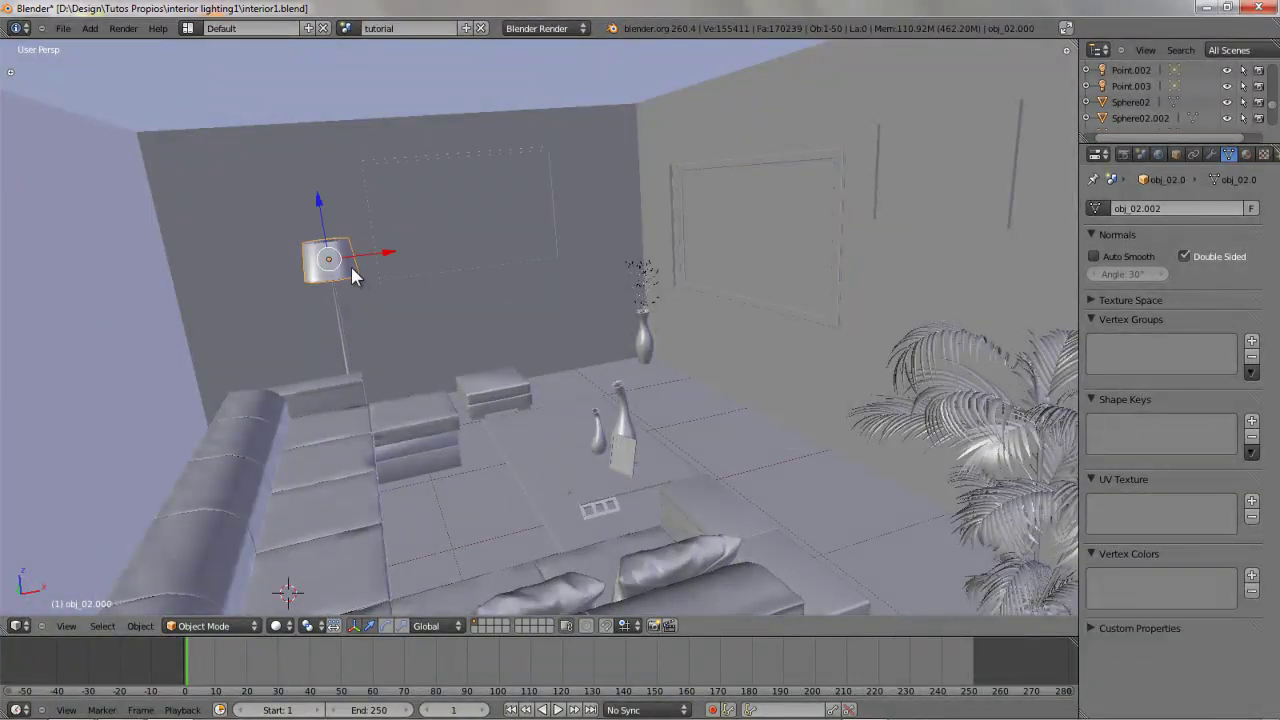
pyautogui.press('KP_Decimal')
pyautogui.scroll(-5, 826, 288)
pyautogui.moveTo(826, 288); pyautogui.dragTo(518, 313, button='middle')
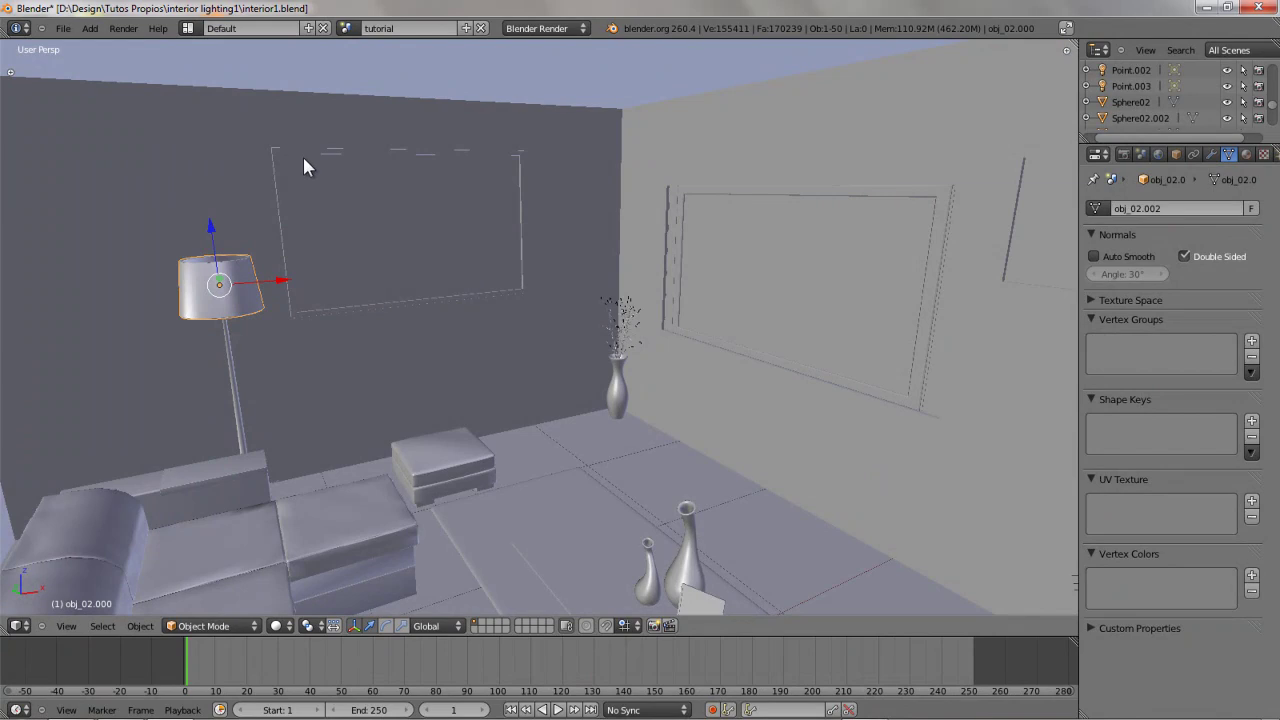
pyautogui.press('KP_0')
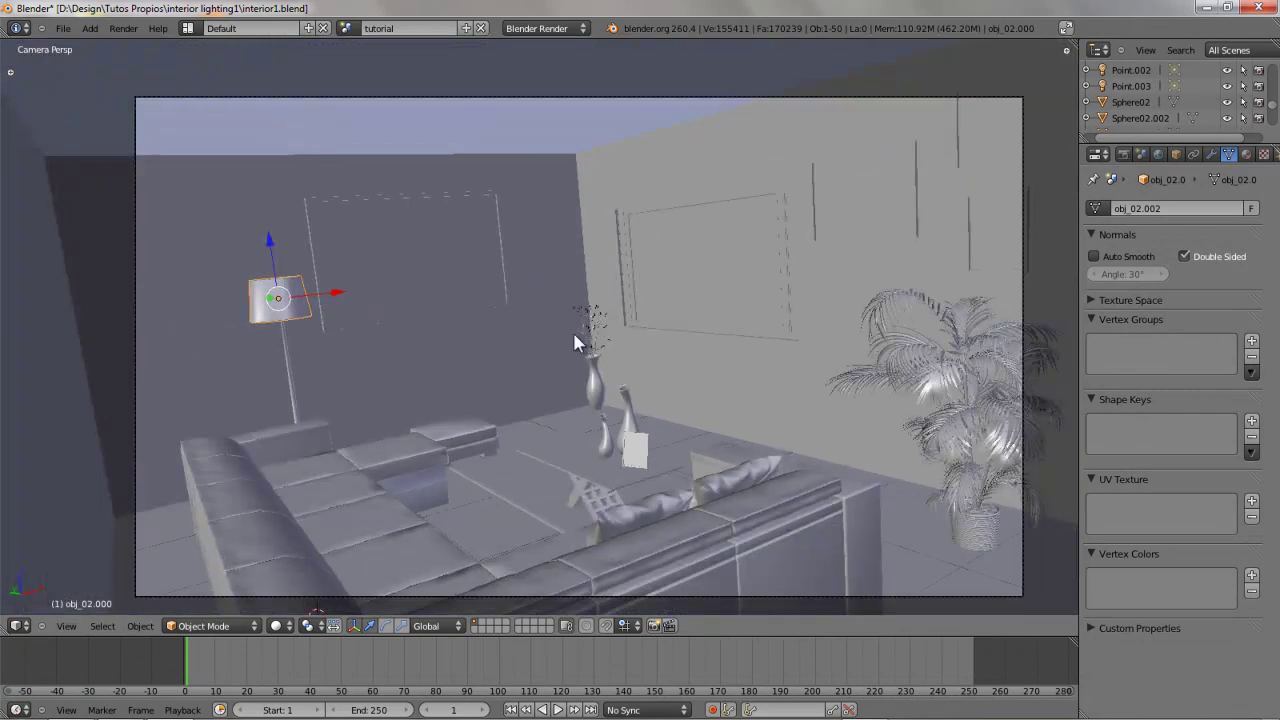
# Box-select the whole floor lamp in a wireframe top view and examine the room's layout.
pyautogui.moveTo(574, 340); pyautogui.dragTo(548, 316, button='middle')
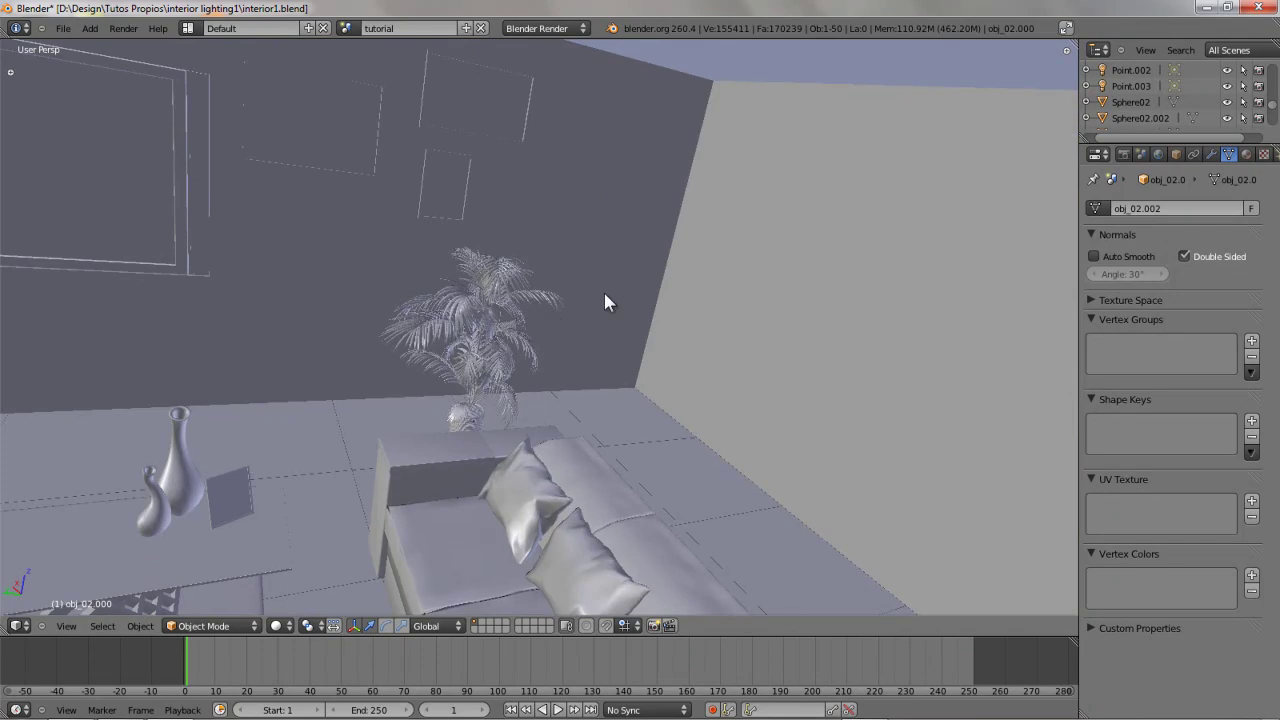
pyautogui.press('KP_7')
pyautogui.scroll(-3, 541, 313)
pyautogui.scroll(-3, 541, 311)
pyautogui.keyDown('shift'); pyautogui.moveTo(607, 60); pyautogui.dragTo(579, 317, button='middle'); pyautogui.keyUp('shift')
pyautogui.scroll(4, 499, 263)
pyautogui.keyDown('shift'); pyautogui.moveTo(437, 228); pyautogui.dragTo(590, 310, button='middle'); pyautogui.keyUp('shift')
pyautogui.scroll(1, 590, 318)
pyautogui.press('a')
pyautogui.press('b')
pyautogui.moveTo(531, 223); pyautogui.dragTo(683, 383)
pyautogui.scroll(-1, 683, 383)
pyautogui.scroll(-5, 683, 383)
pyautogui.keyDown('shift'); pyautogui.moveTo(688, 374); pyautogui.dragTo(632, 262, button='middle'); pyautogui.keyUp('shift')
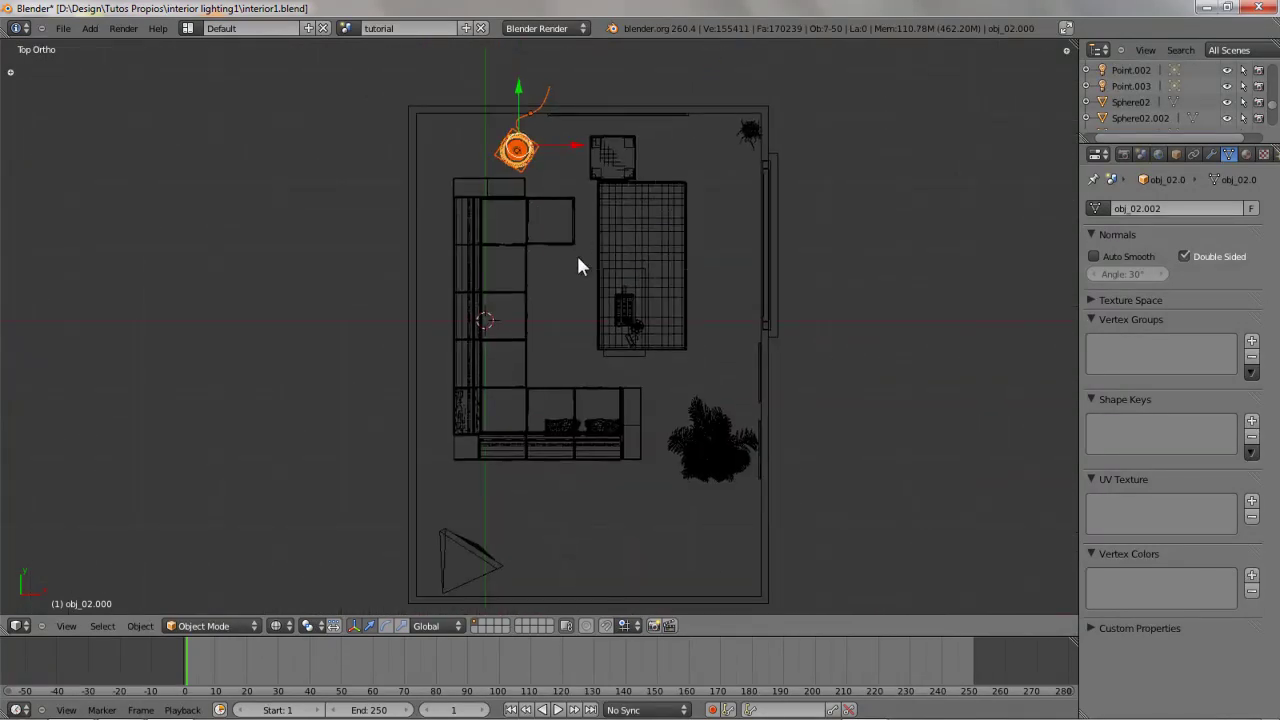
# Focus on the floor lamp, return to solid shading and select its shade.
pyautogui.scroll(3, 571, 250)
pyautogui.scroll(-2, 571, 250)
pyautogui.press('KP_Decimal')
pyautogui.moveTo(556, 336)
pyautogui.mouseDown(button='middle')
pyautogui.moveTo(586, 409)
pyautogui.moveTo(665, 400)
pyautogui.moveTo(543, 286)
pyautogui.moveTo(517, 290)
pyautogui.mouseUp(button='middle')
pyautogui.press('z')
pyautogui.rightClick(516, 297)
pyautogui.rightClick(516, 281)
pyautogui.press('KP_Decimal')
# Examine the wall with the window opening beyond the table.
pyautogui.moveTo(591, 376); pyautogui.dragTo(794, 326, button='middle')
pyautogui.scroll(-4, 931, 337)
pyautogui.keyDown('shift'); pyautogui.moveTo(948, 339); pyautogui.dragTo(589, 284, button='middle'); pyautogui.keyUp('shift')
pyautogui.scroll(-1, 589, 284)
pyautogui.keyDown('shift'); pyautogui.moveTo(668, 290); pyautogui.dragTo(575, 294, button='middle'); pyautogui.keyUp('shift')
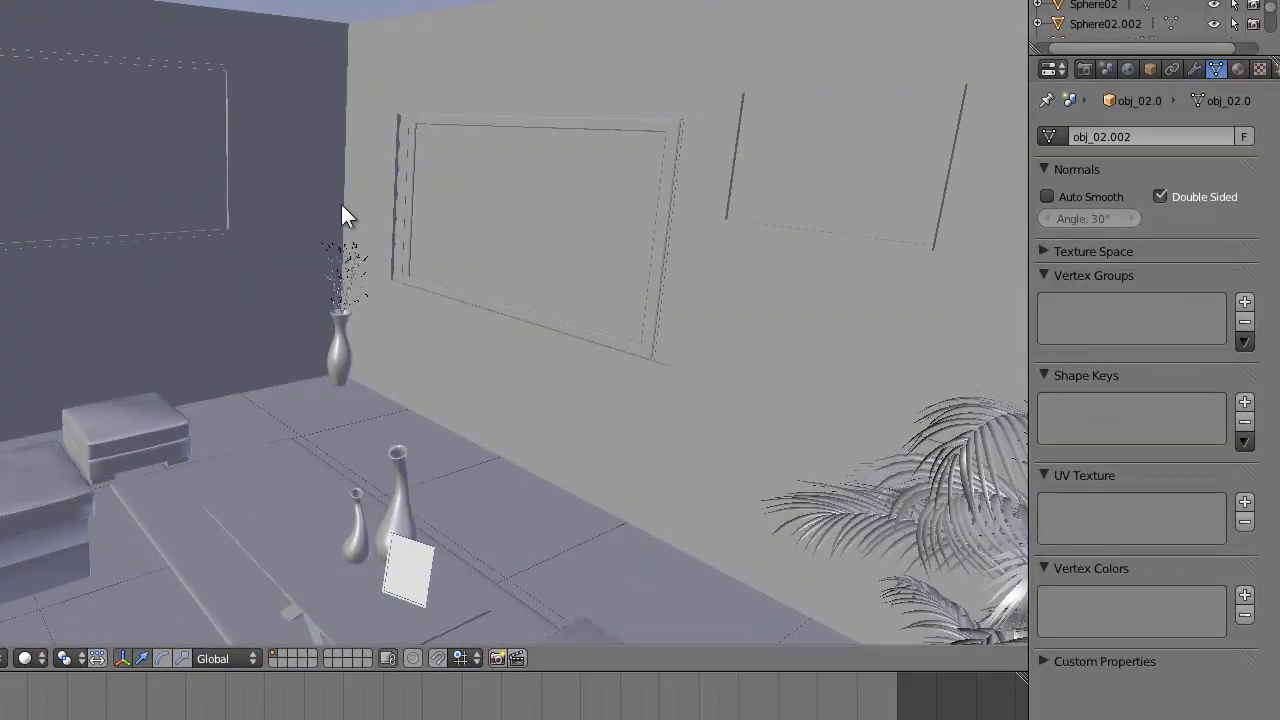
# Snap the 3D cursor to the selected floor lamp shade and focus the view on it.
pyautogui.moveTo(354, 197); pyautogui.dragTo(288, 250, button='middle')
pyautogui.scroll(-4, 143, 251)
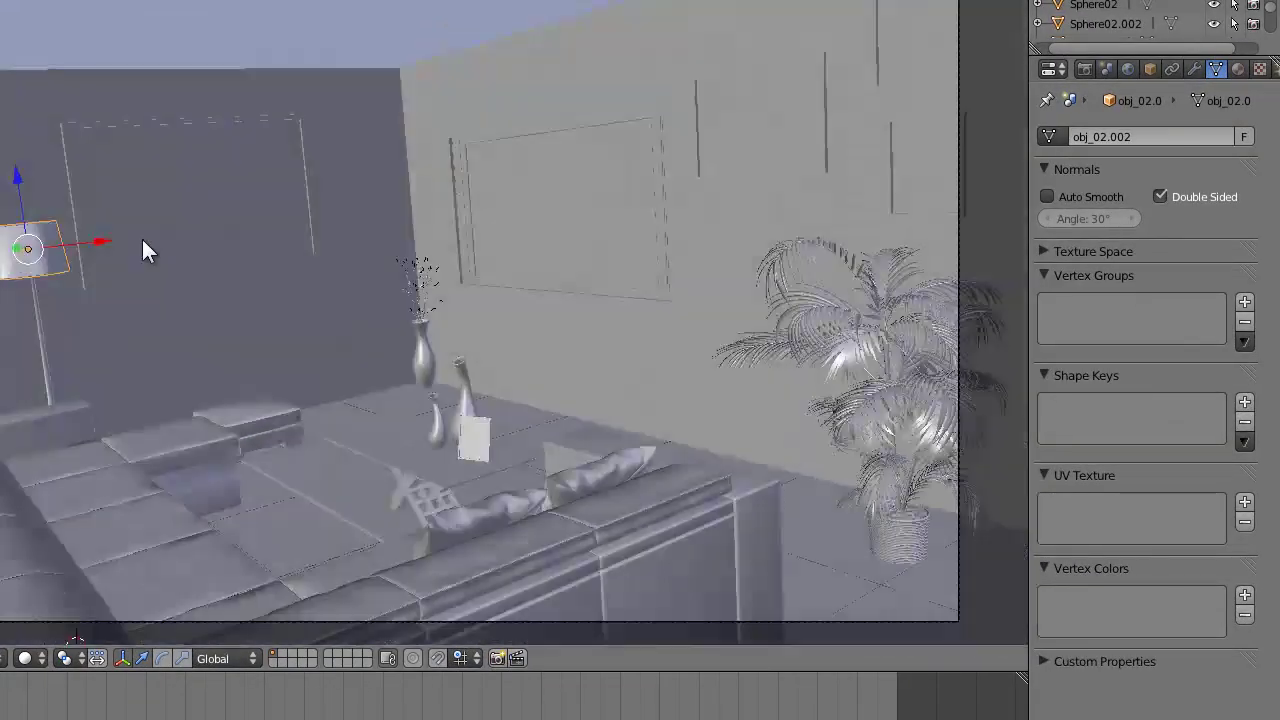
pyautogui.scroll(1, 157, 263)
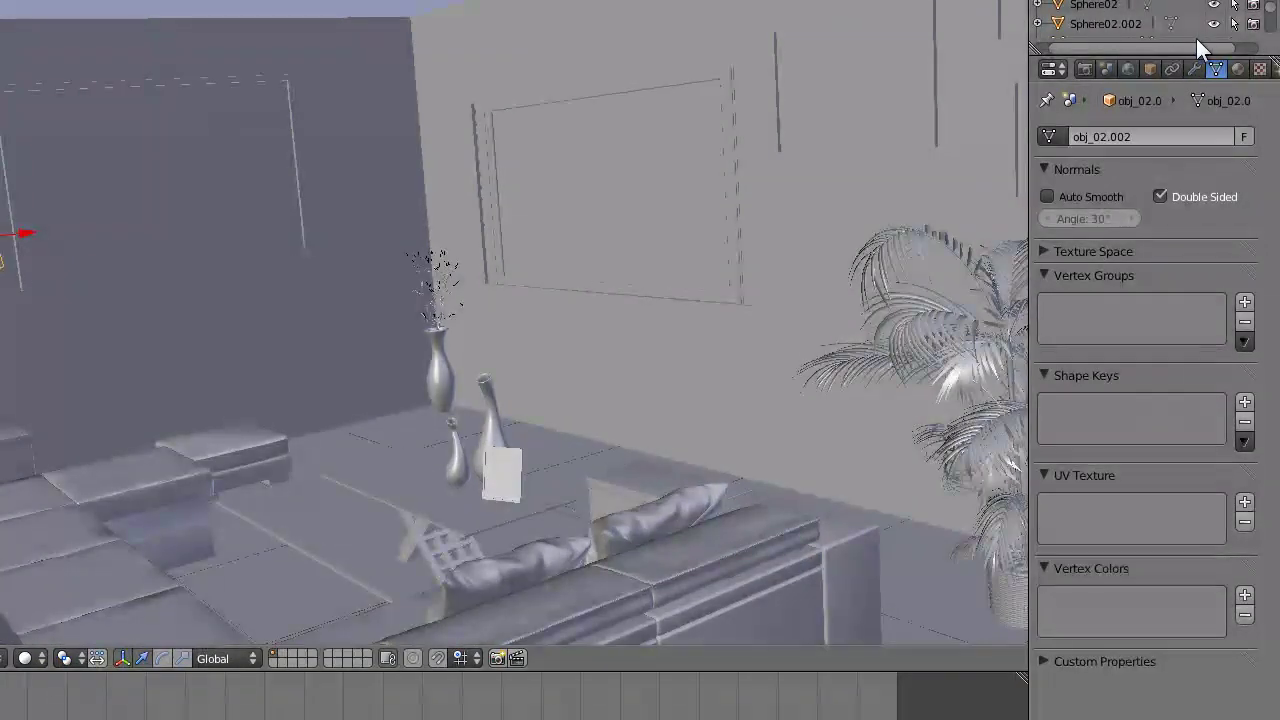
pyautogui.hotkey('shift', 's')
pyautogui.click(114, 169)
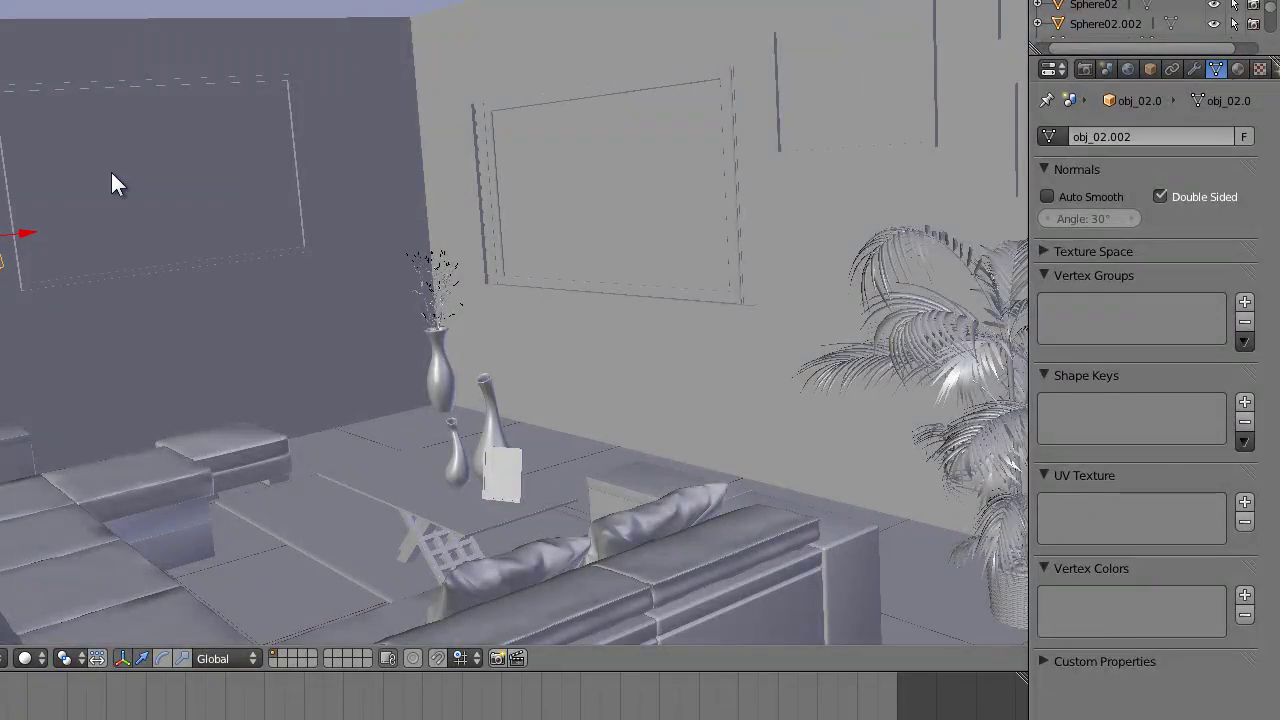
pyautogui.press('KP_Decimal')
pyautogui.moveTo(444, 226); pyautogui.dragTo(360, 172, button='middle')
pyautogui.scroll(-2, 1187, 75)
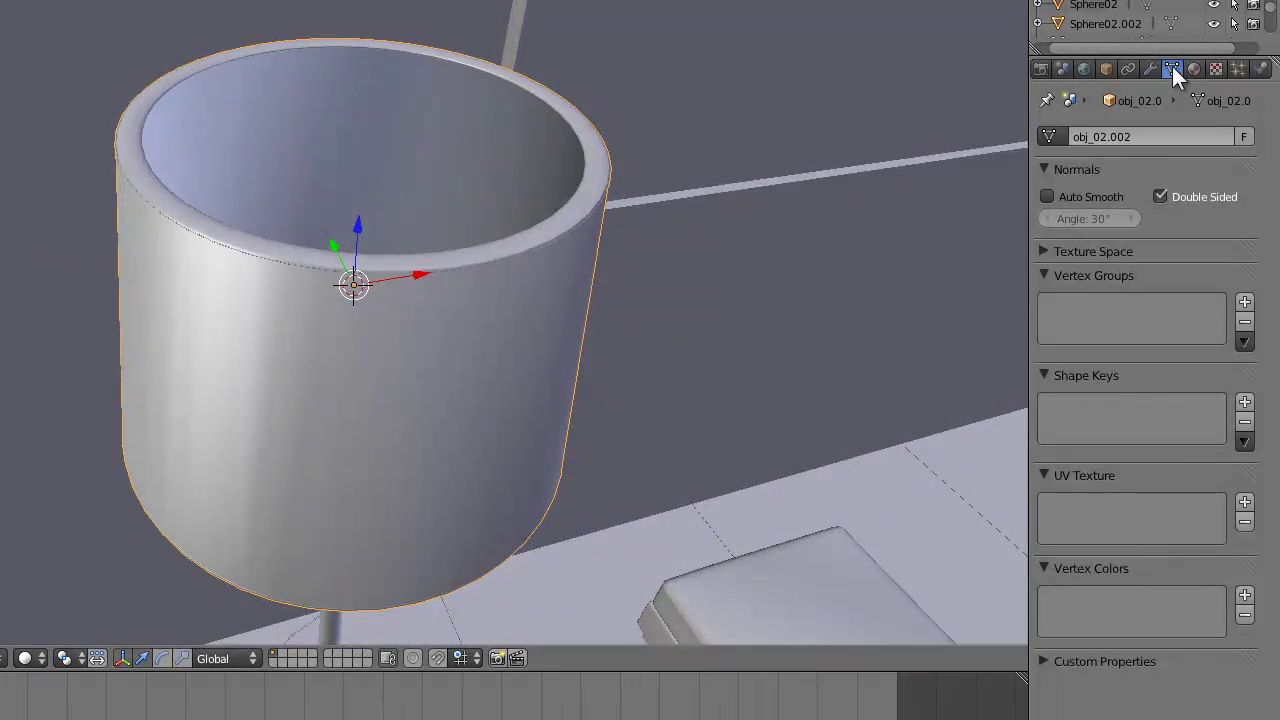
# Add a Point lamp at the 3D cursor inside the floor lamp's shade.
pyautogui.hotkey('shift', 'a')
pyautogui.moveTo(218, 392)
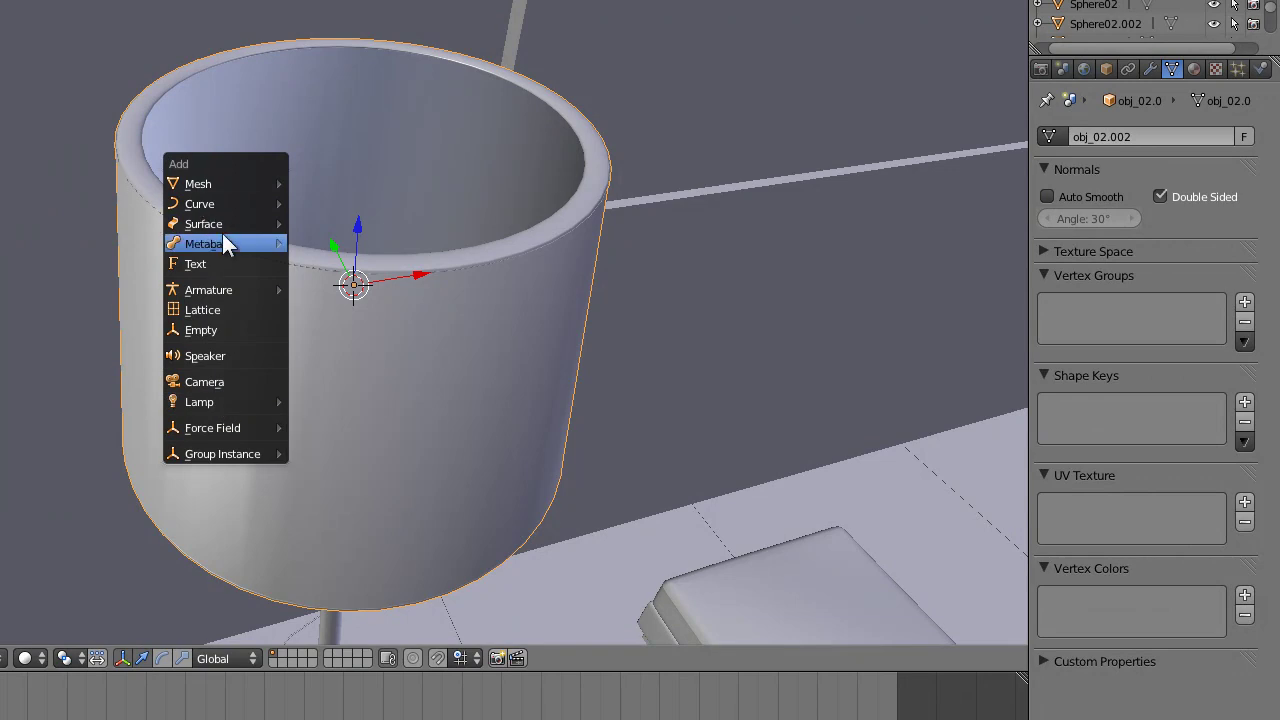
pyautogui.hotkey('shift', 'a')
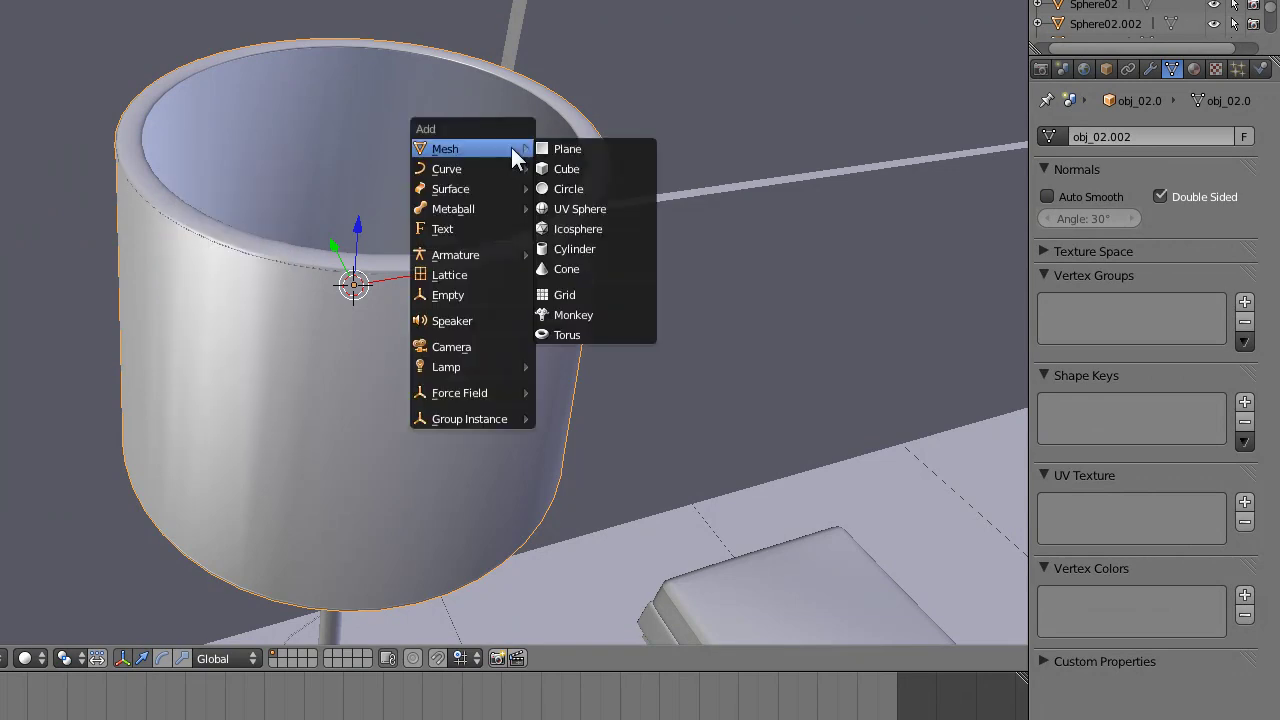
pyautogui.moveTo(489, 367)
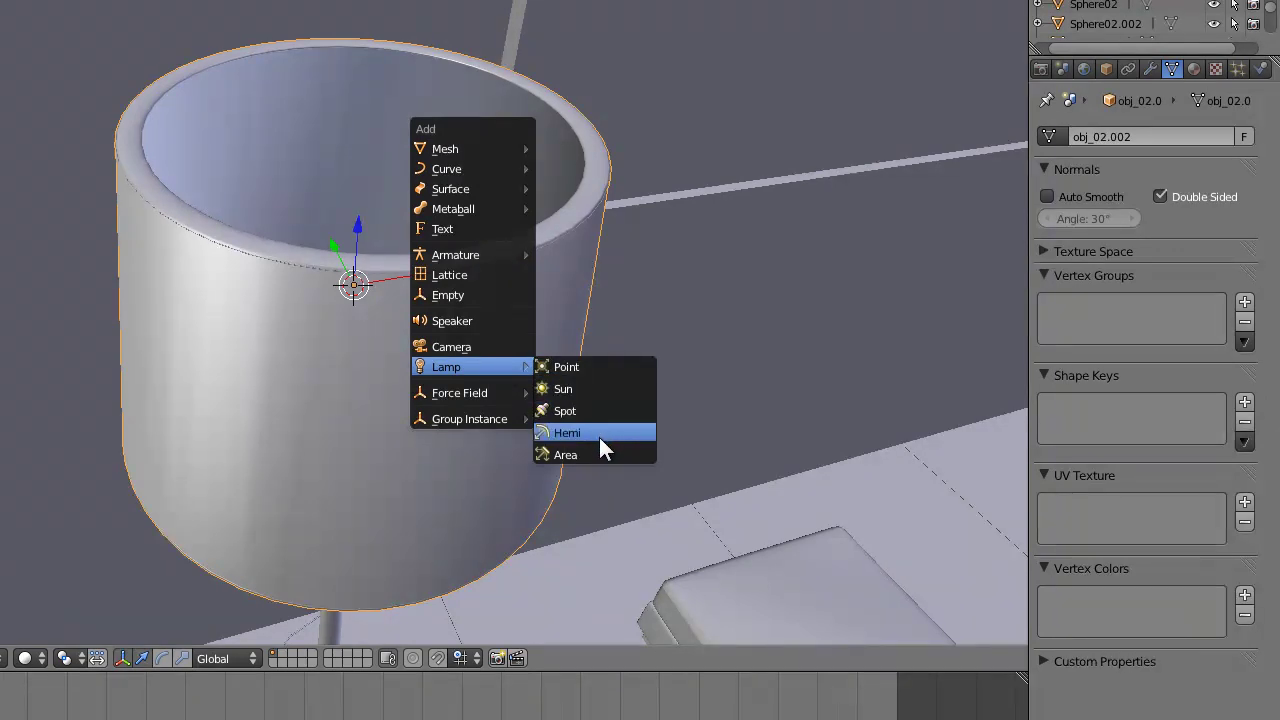
pyautogui.click(596, 372)
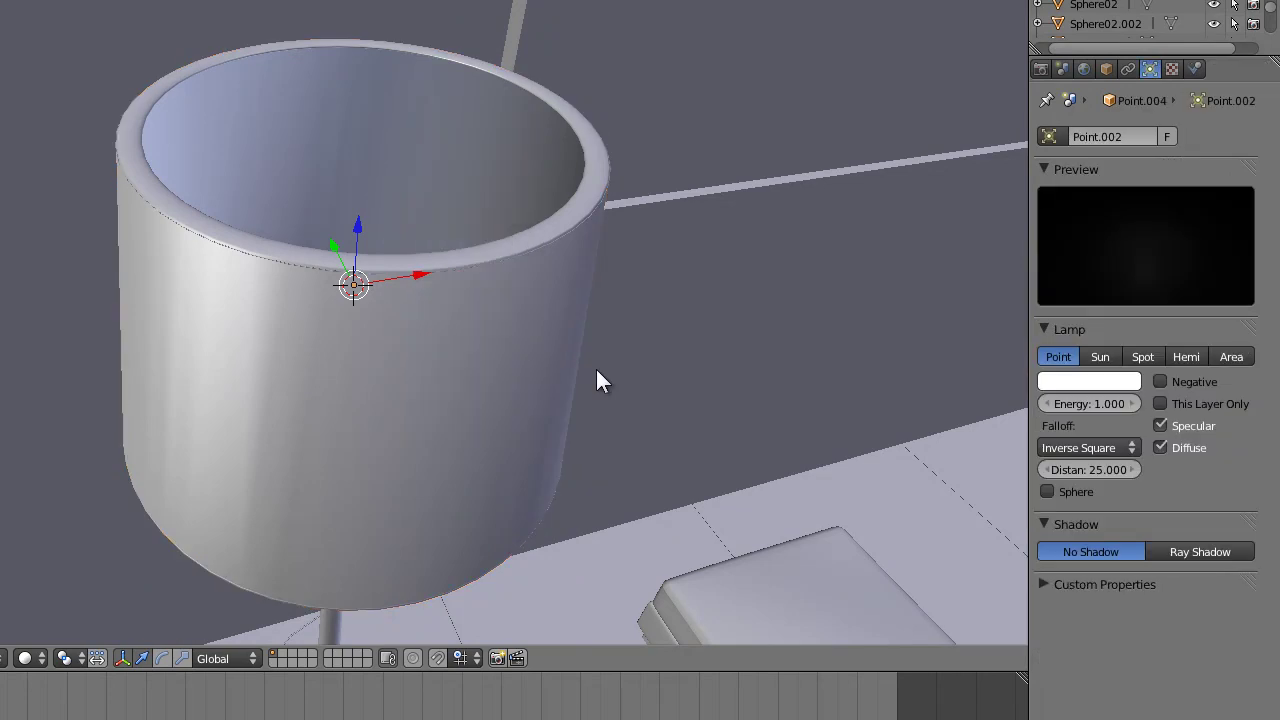
# Switch to wireframe shading and view the new point lamp in relation to the whole room.
pyautogui.scroll(-8, 590, 366)
pyautogui.scroll(2, 388, 317)
pyautogui.press('z')
pyautogui.moveTo(603, 356)
pyautogui.mouseDown(button='middle')
pyautogui.moveTo(500, 352)
pyautogui.moveTo(362, 316)
pyautogui.moveTo(623, 289)
pyautogui.moveTo(651, 274)
pyautogui.mouseUp(button='middle')
pyautogui.moveTo(460, 277); pyautogui.dragTo(325, 285, button='middle')
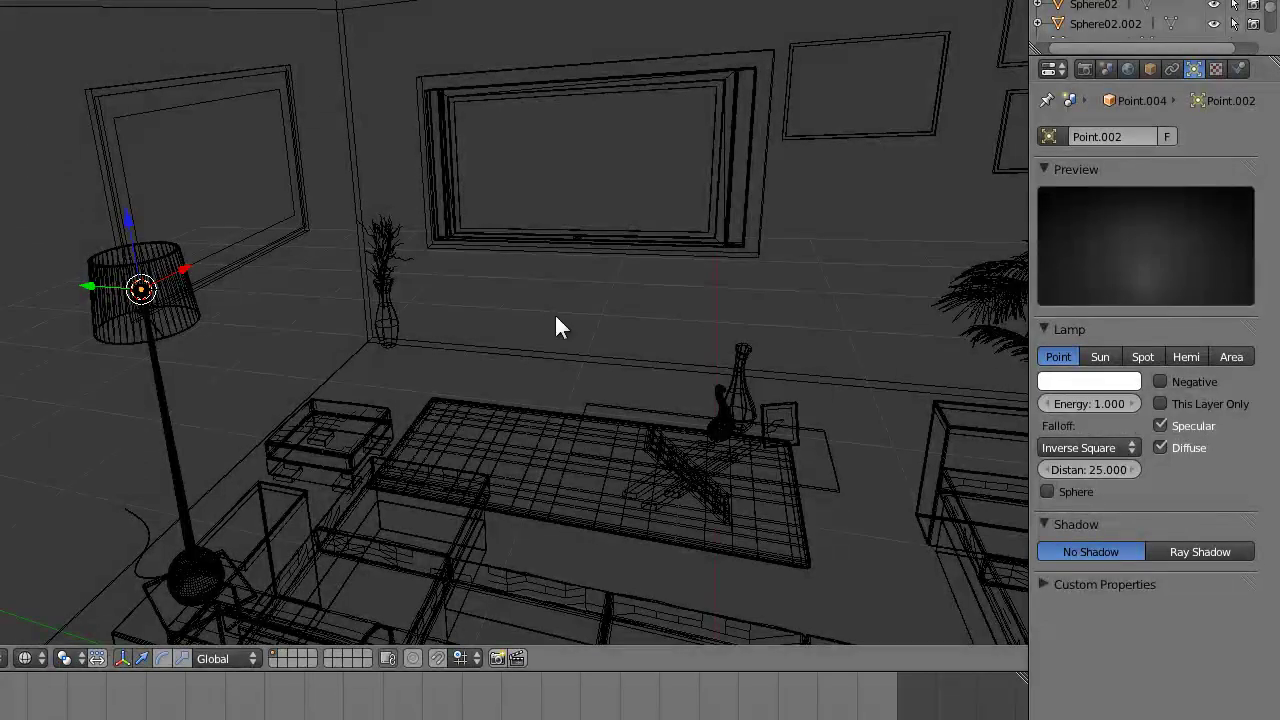
# Set the point lamp's colour to a warm, pale orange.
pyautogui.click(1058, 380)
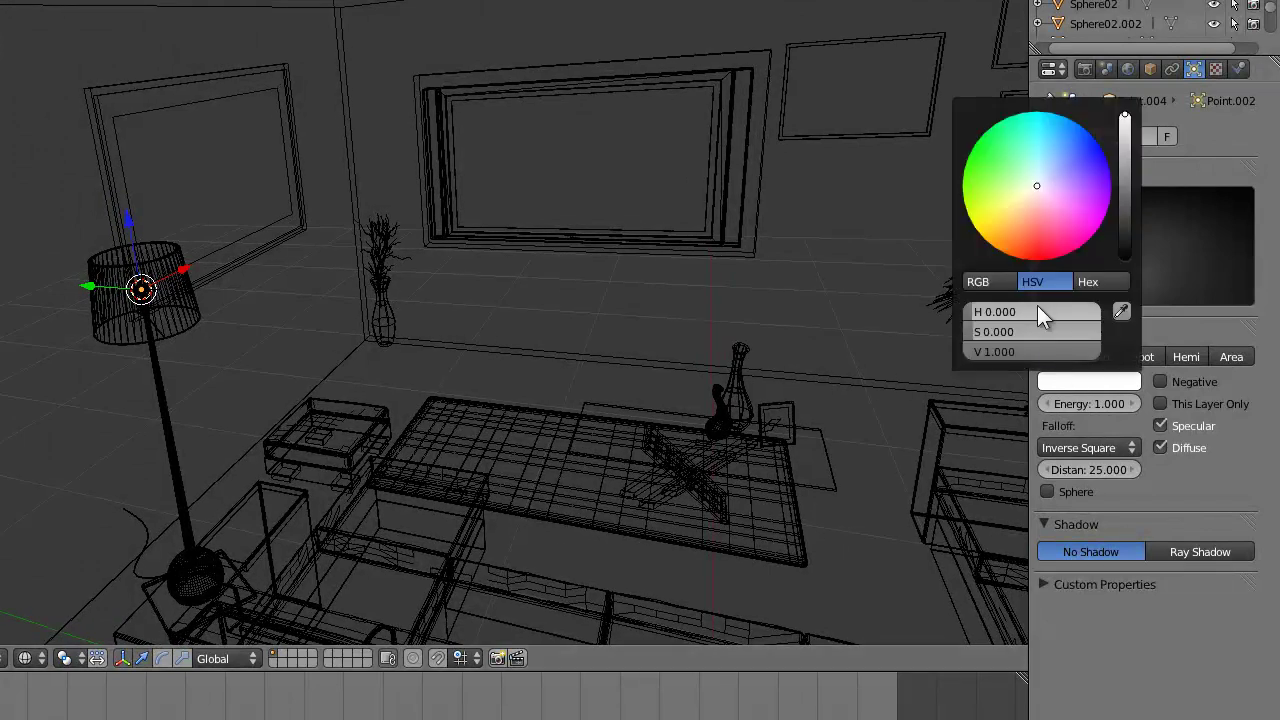
pyautogui.click(1014, 215)
pyautogui.moveTo(1014, 216); pyautogui.dragTo(1015, 222)
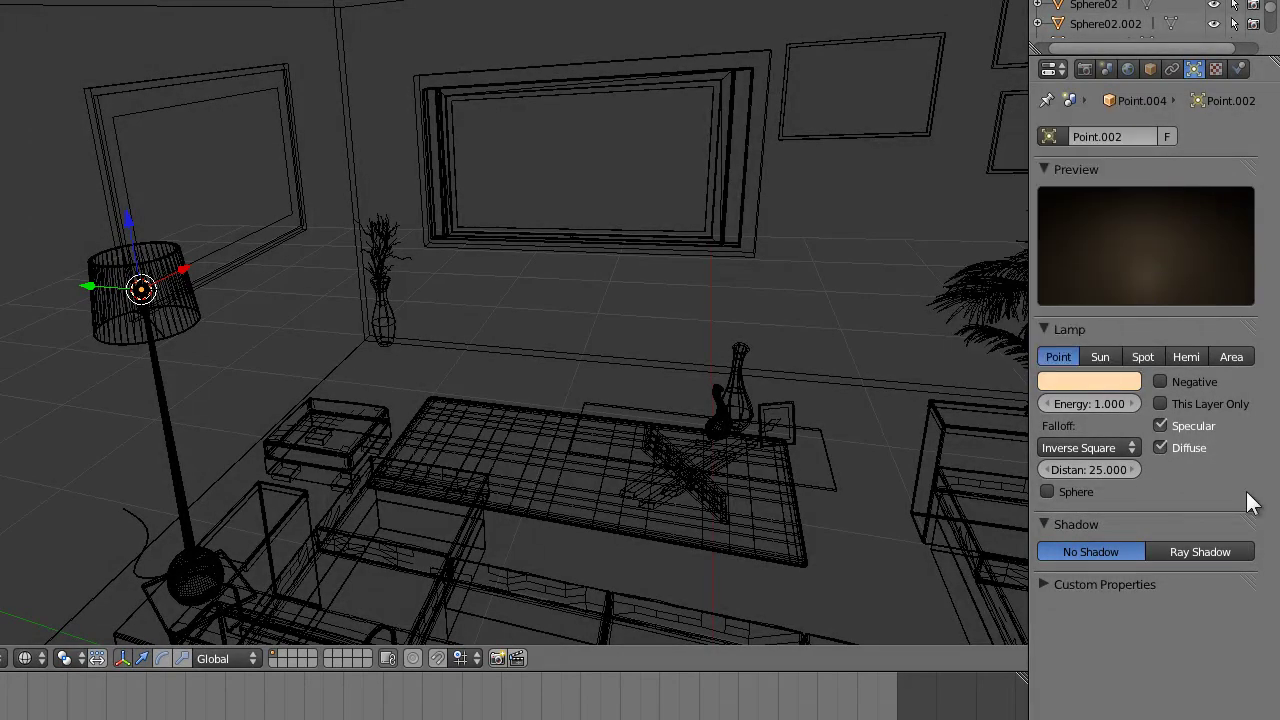
pyautogui.click(1093, 380)
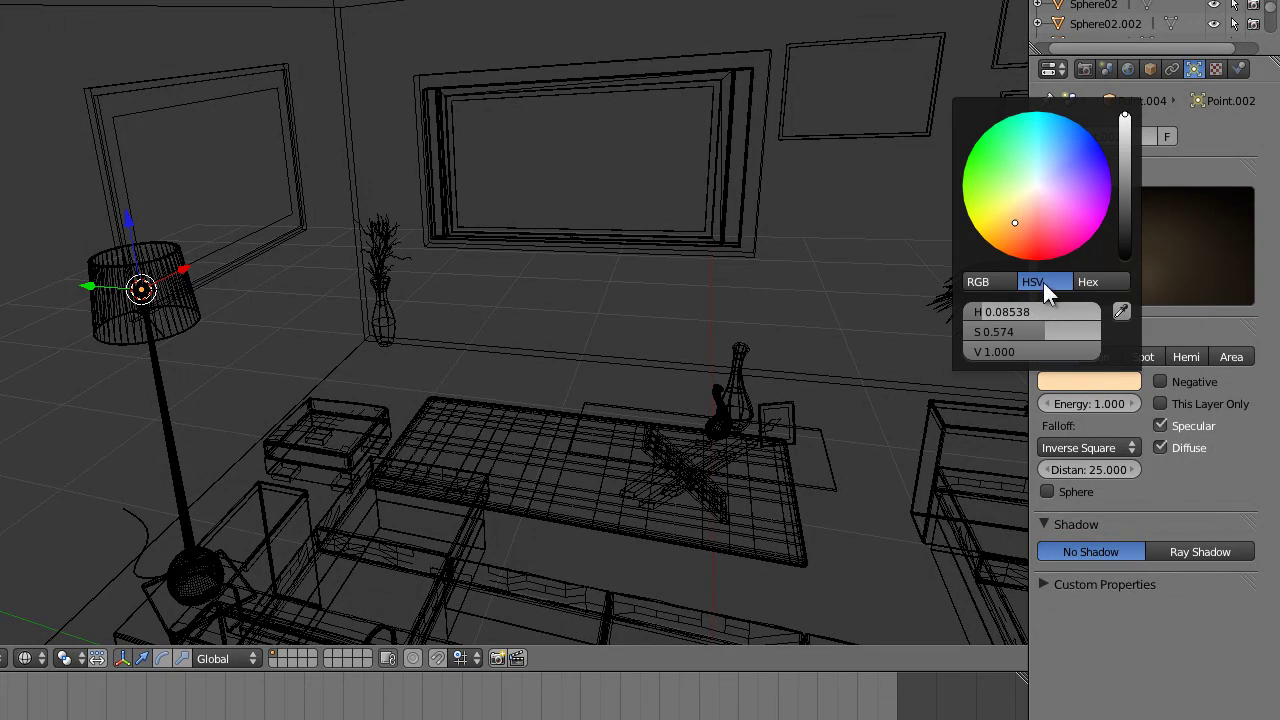
pyautogui.moveTo(1010, 230); pyautogui.dragTo(1016, 226)
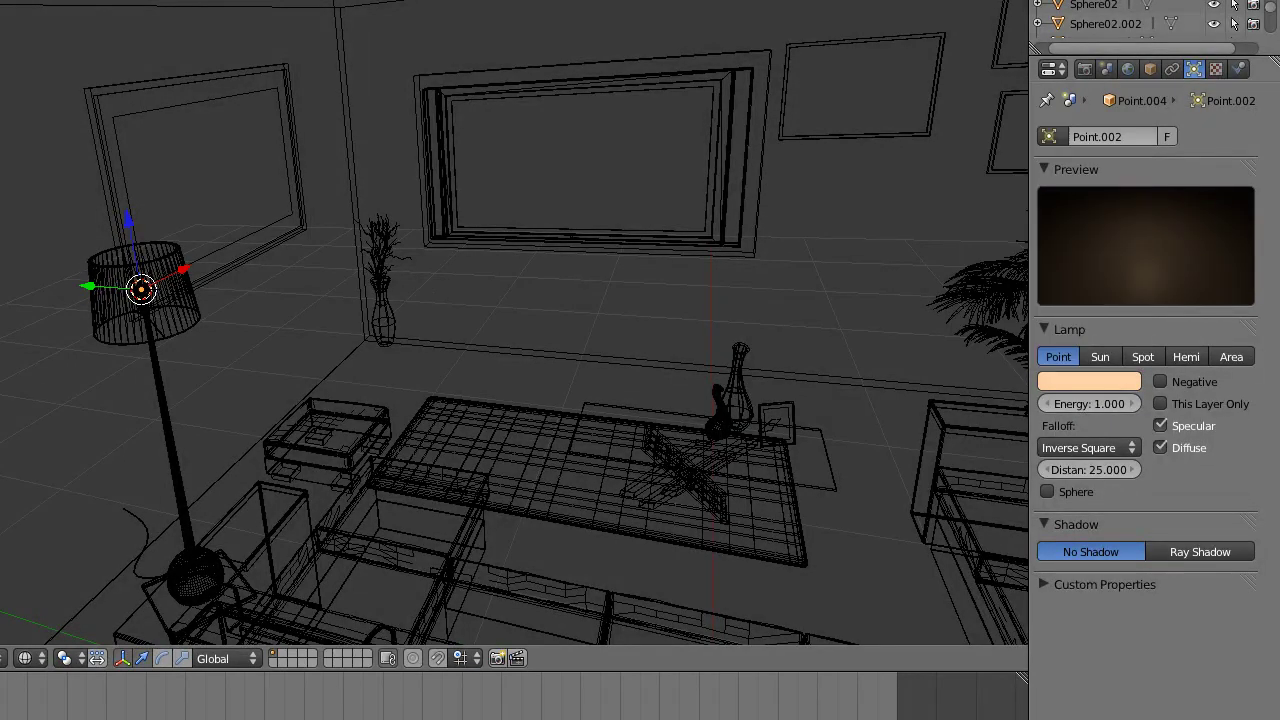
# Set the render resolution scale to 75% and render the living room from the camera view.
pyautogui.press('Home')
pyautogui.press('KP_0')
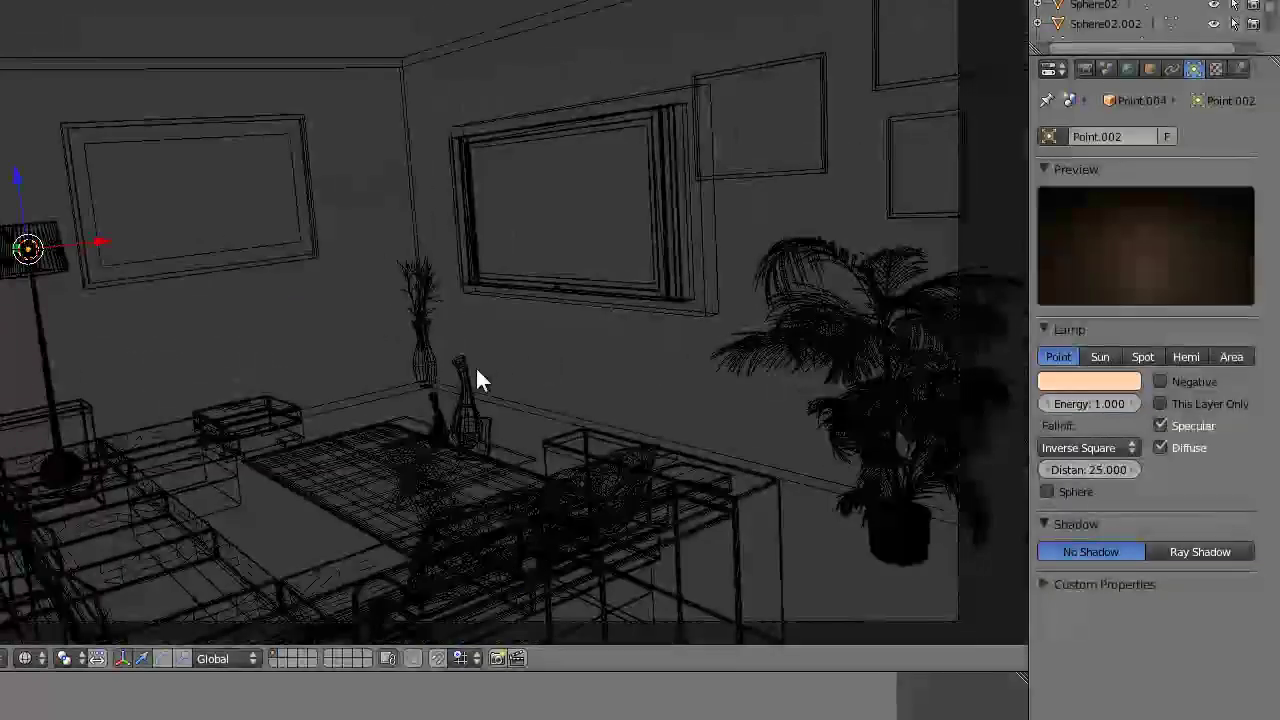
pyautogui.click(1085, 69)
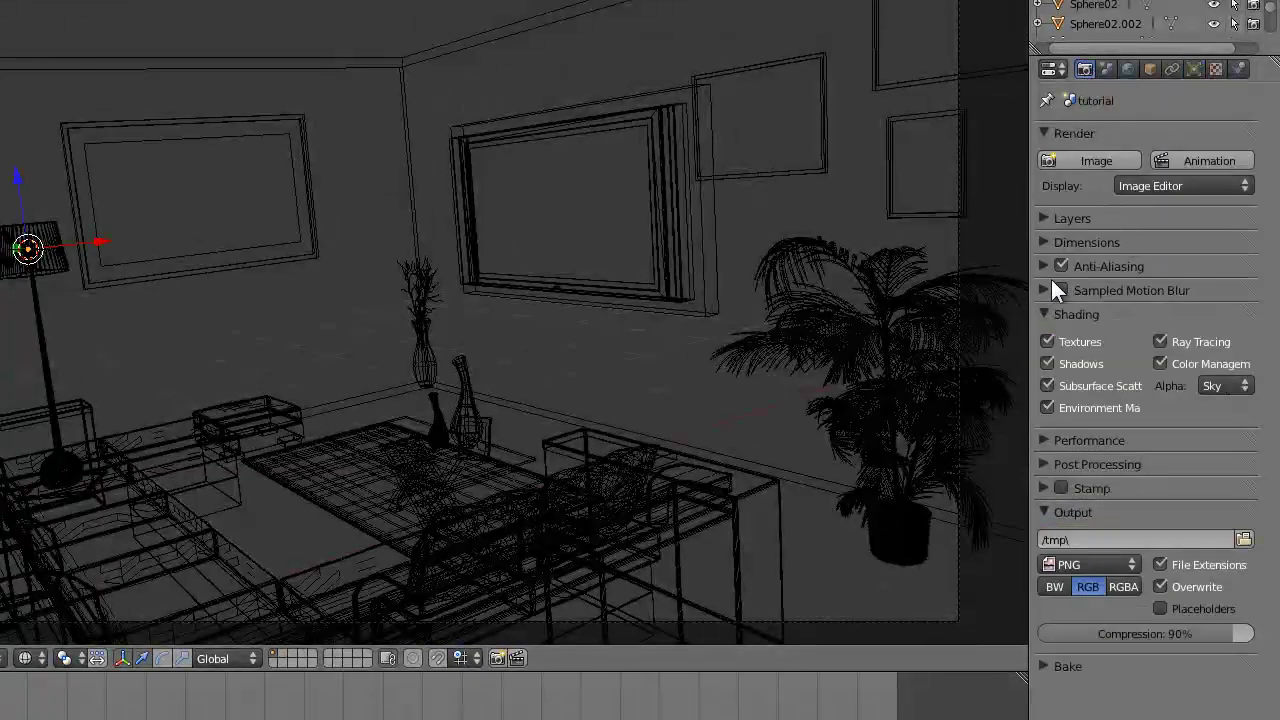
pyautogui.click(1041, 312)
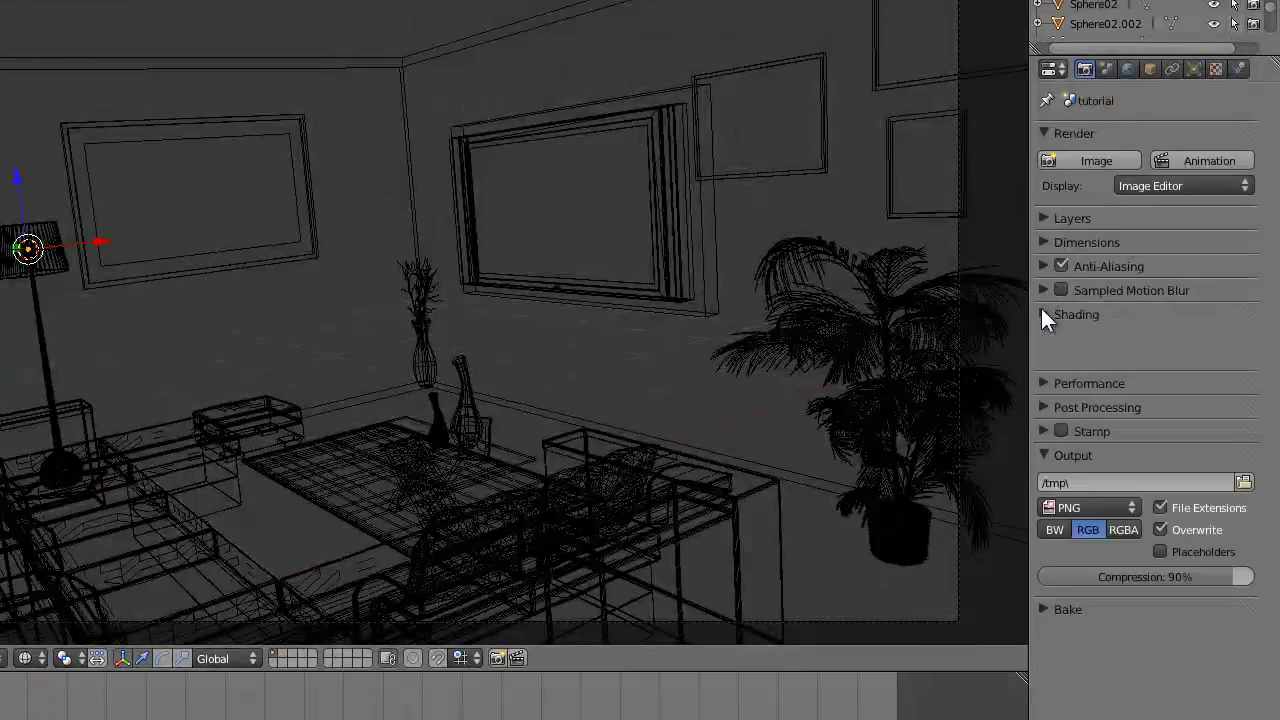
pyautogui.click(1042, 216)
pyautogui.click(1043, 218)
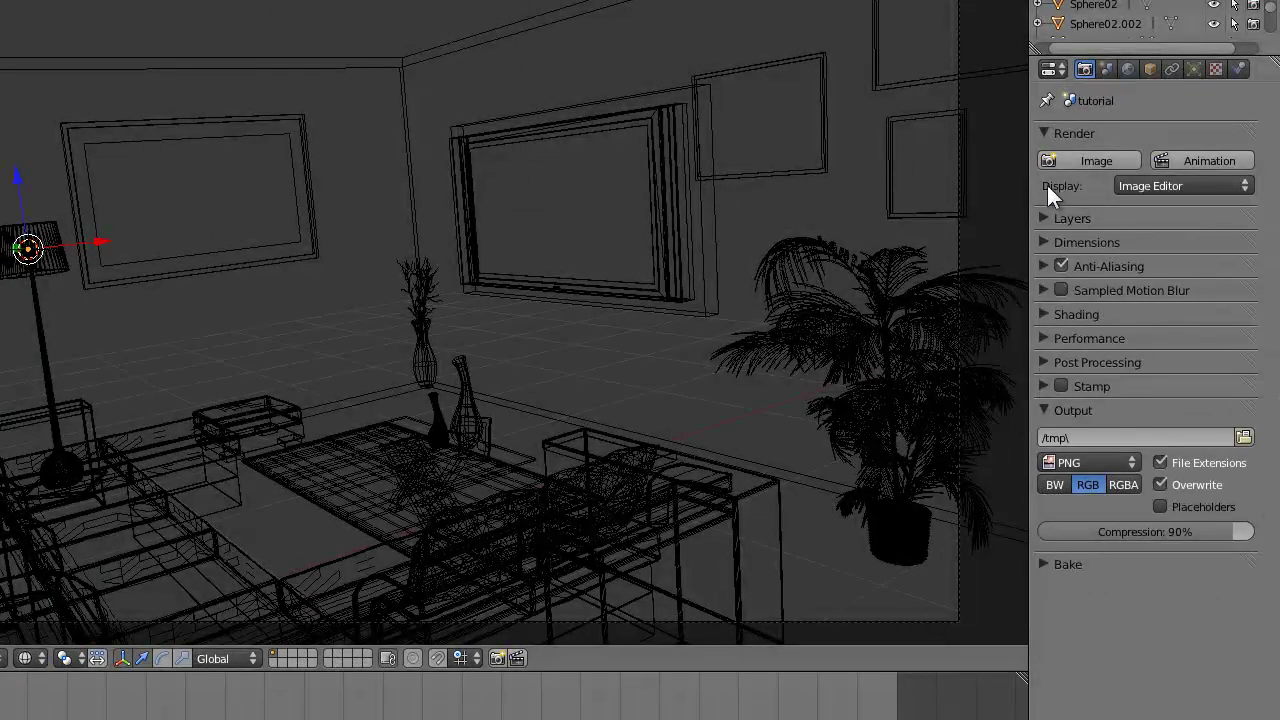
pyautogui.click(1050, 242)
pyautogui.click(1086, 352)
pyautogui.write('75')
pyautogui.press('Return')
pyautogui.press('F12')
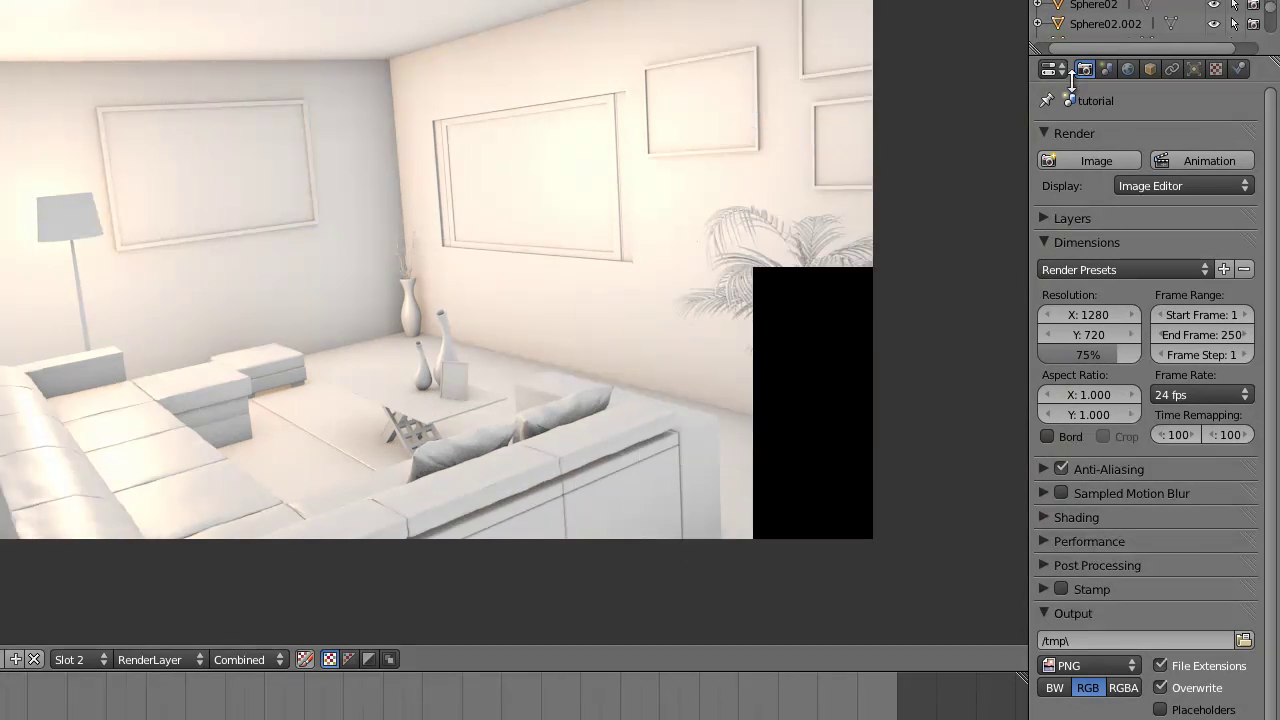
# Turn off Ambient Occlusion in the world settings and render the scene again.
pyautogui.click(1128, 68)
pyautogui.click(1061, 359)
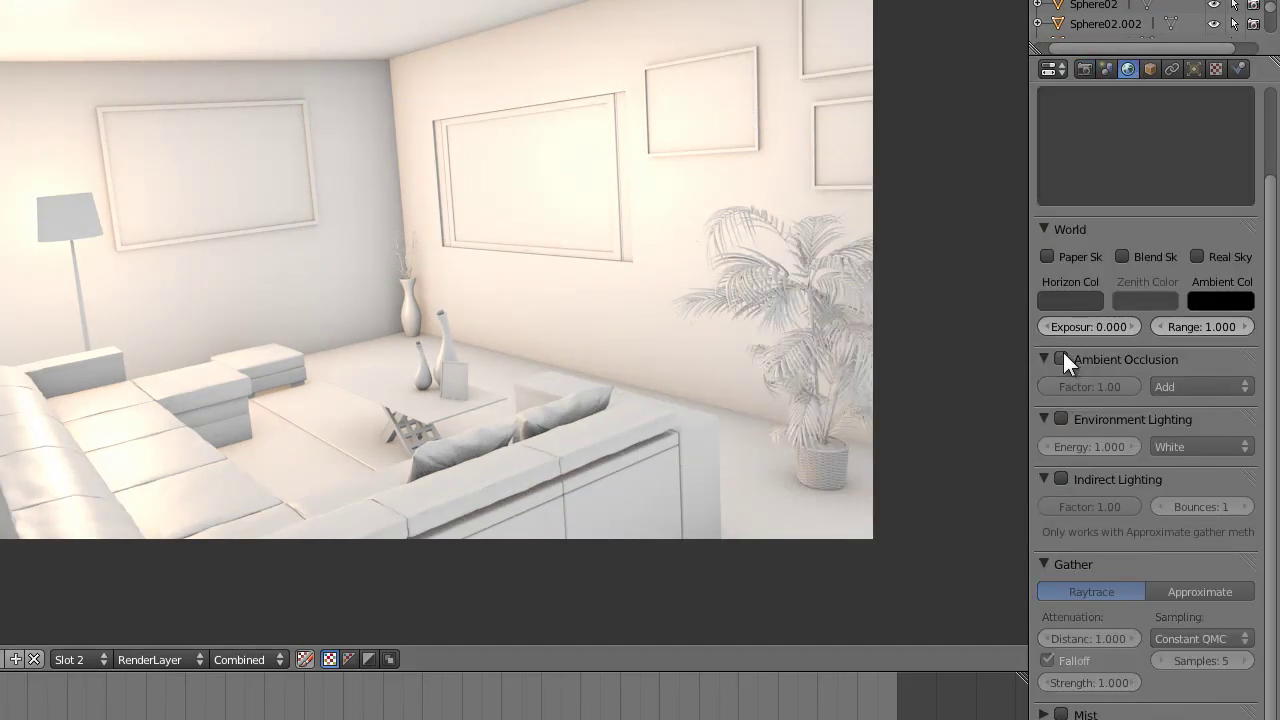
pyautogui.press('Escape')
pyautogui.press('F12')
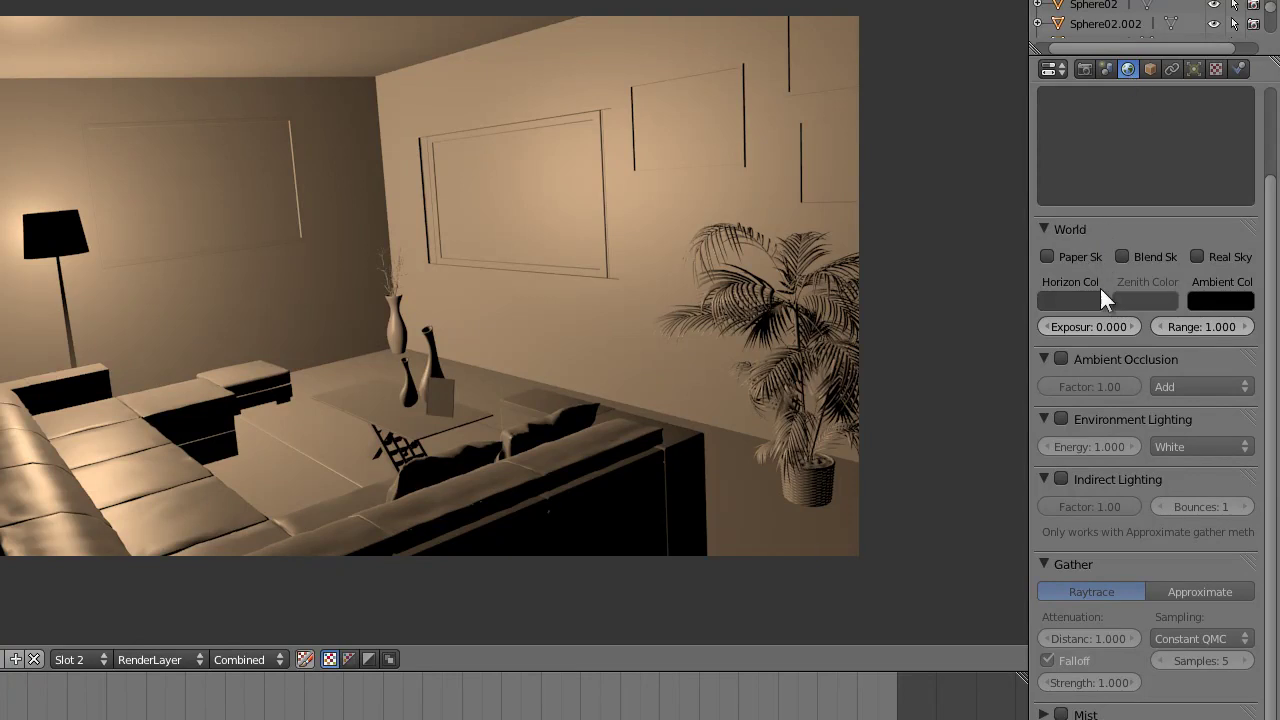
pyautogui.click(1055, 359)
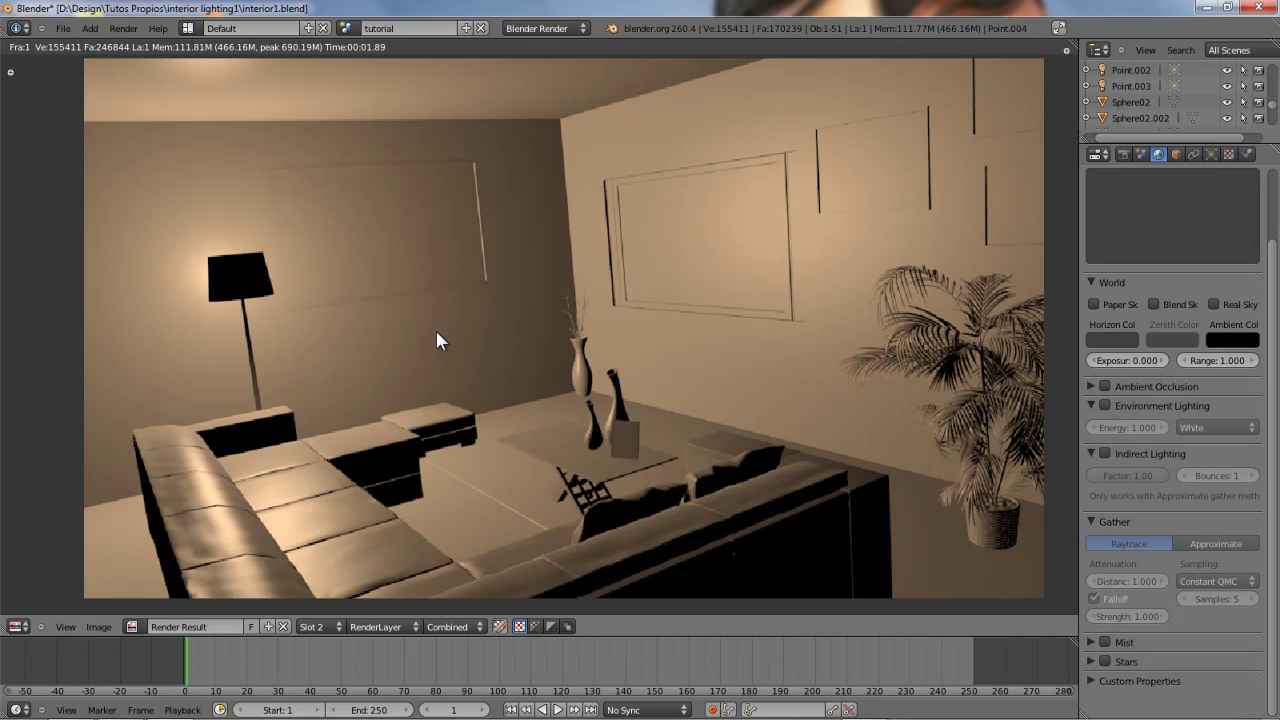
pyautogui.press('Escape')
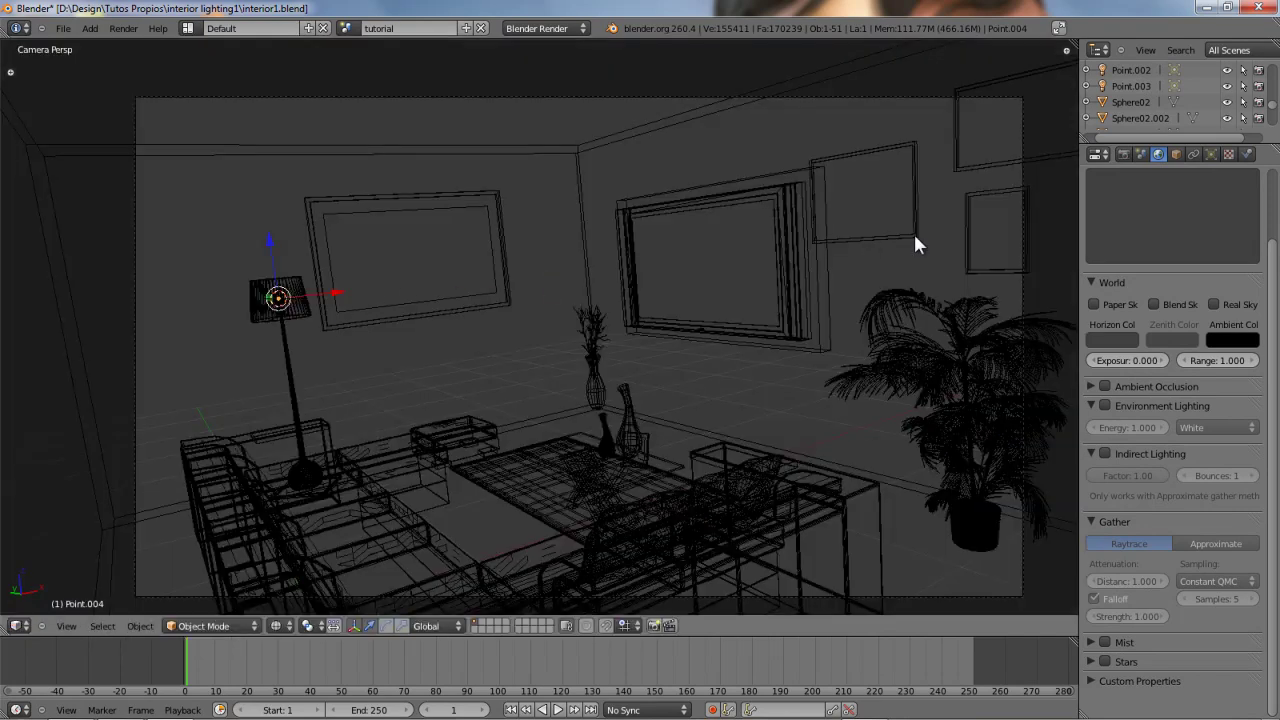
# Set the scene units to Metric and go back to the point lamp's settings.
pyautogui.click(1211, 154)
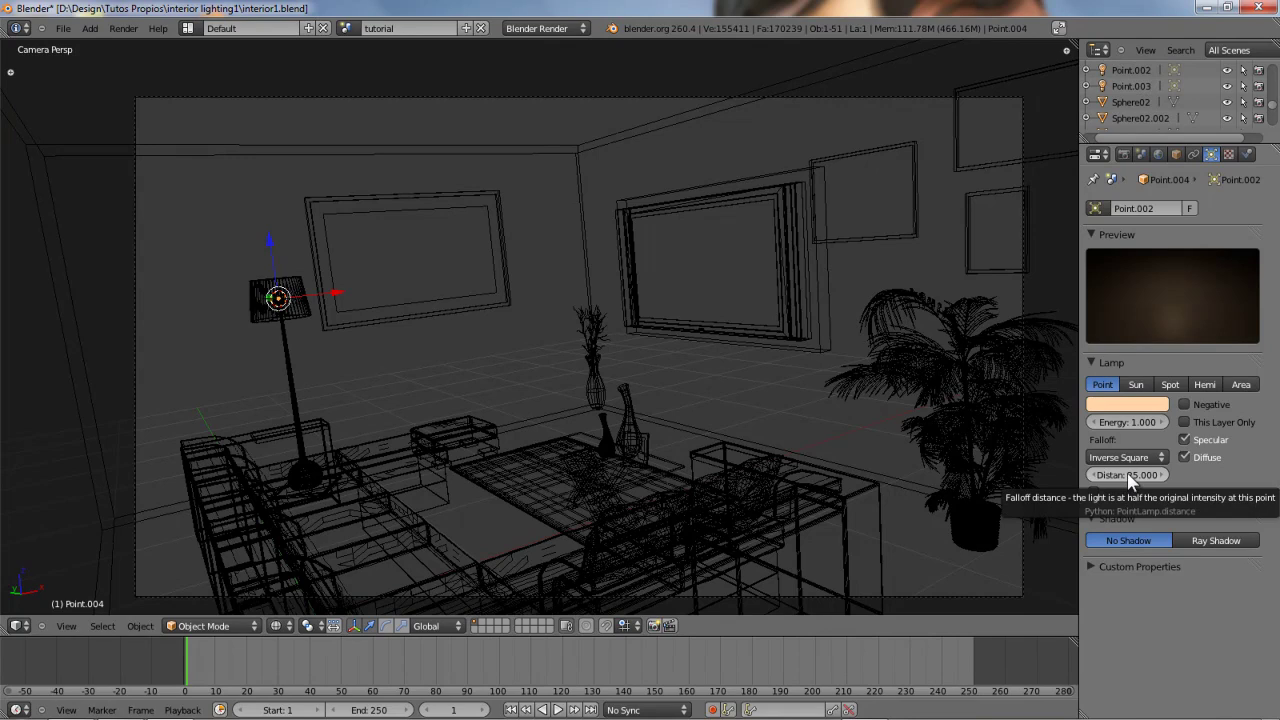
pyautogui.click(1141, 154)
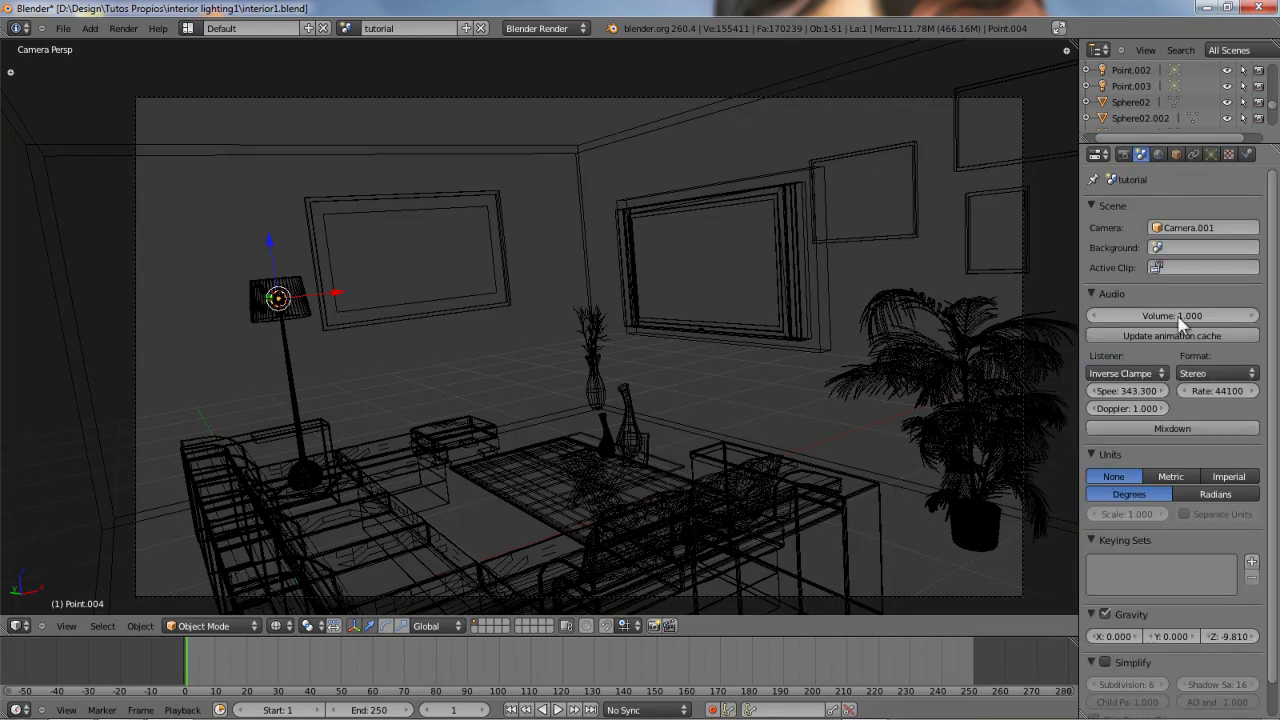
pyautogui.click(1104, 205)
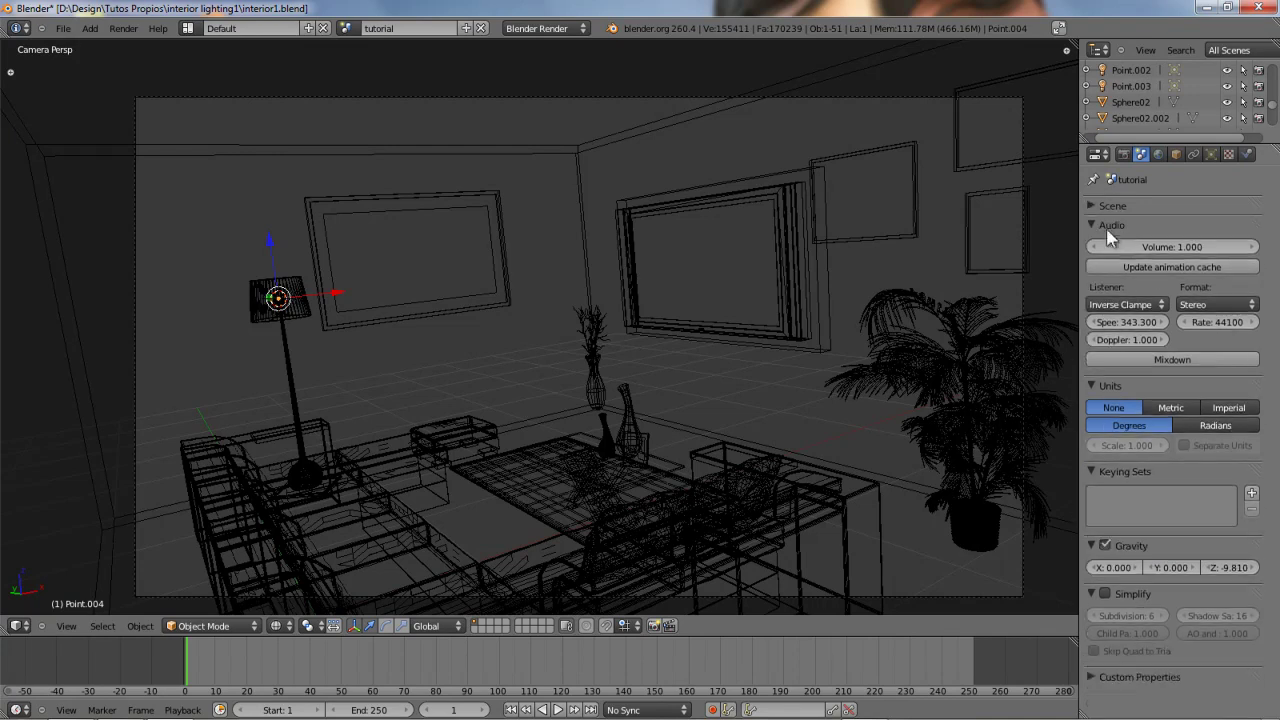
pyautogui.click(1104, 224)
pyautogui.click(1173, 268)
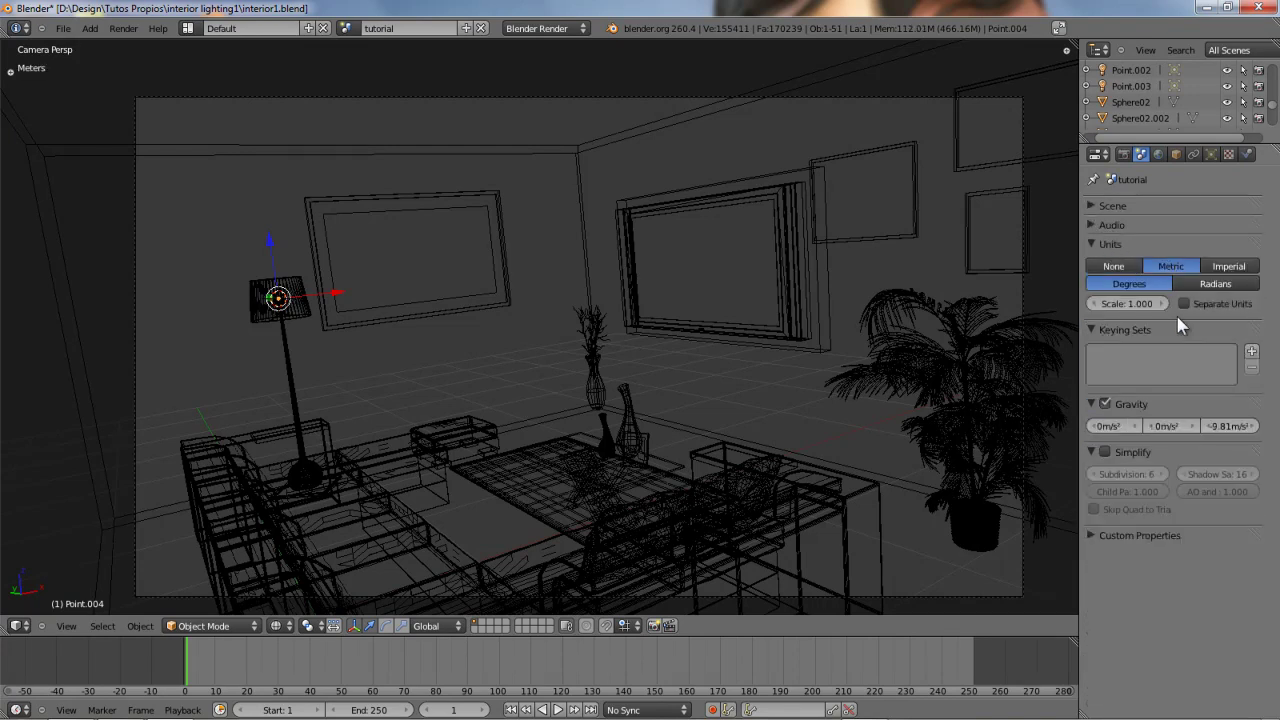
pyautogui.click(1211, 154)
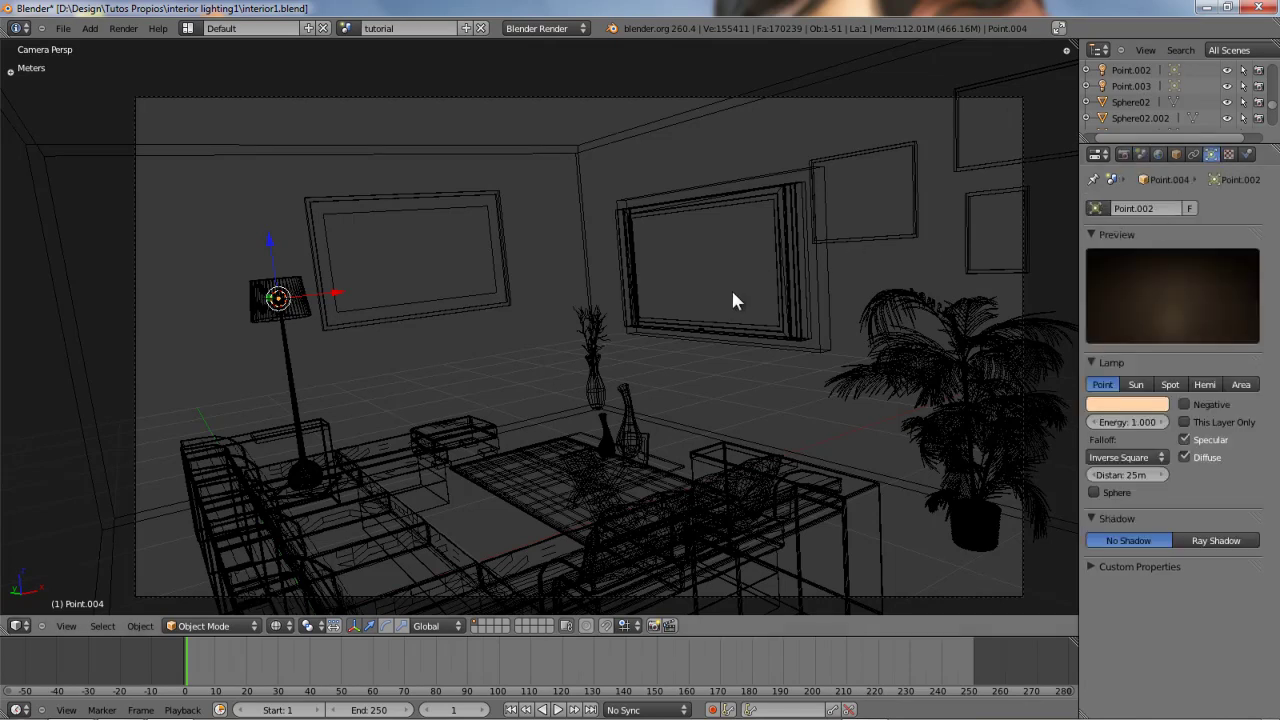
# Enable the Sphere option on the point lamp and view its falloff range around the room.
pyautogui.press('KP_Decimal')
pyautogui.moveTo(531, 371)
pyautogui.mouseDown(button='middle')
pyautogui.moveTo(623, 380)
pyautogui.moveTo(526, 423)
pyautogui.moveTo(546, 369)
pyautogui.mouseUp(button='middle')
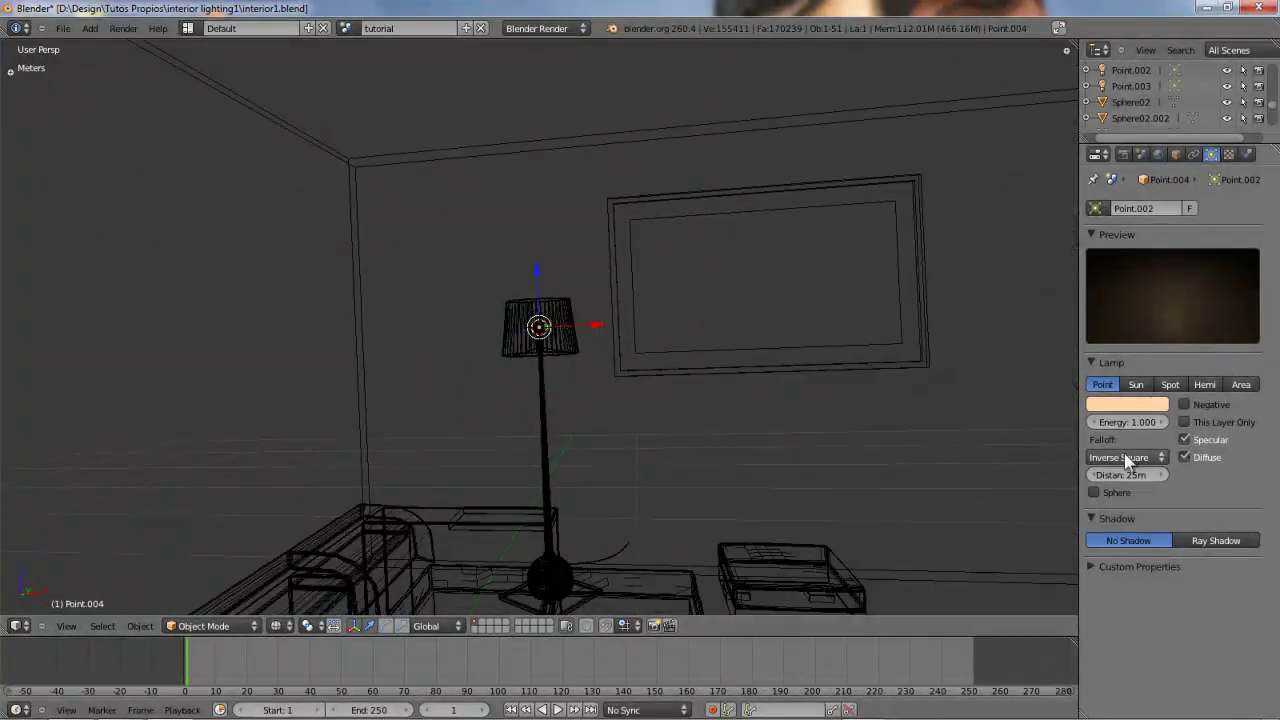
pyautogui.scroll(-6, 577, 329)
pyautogui.moveTo(577, 329); pyautogui.dragTo(830, 423, button='middle')
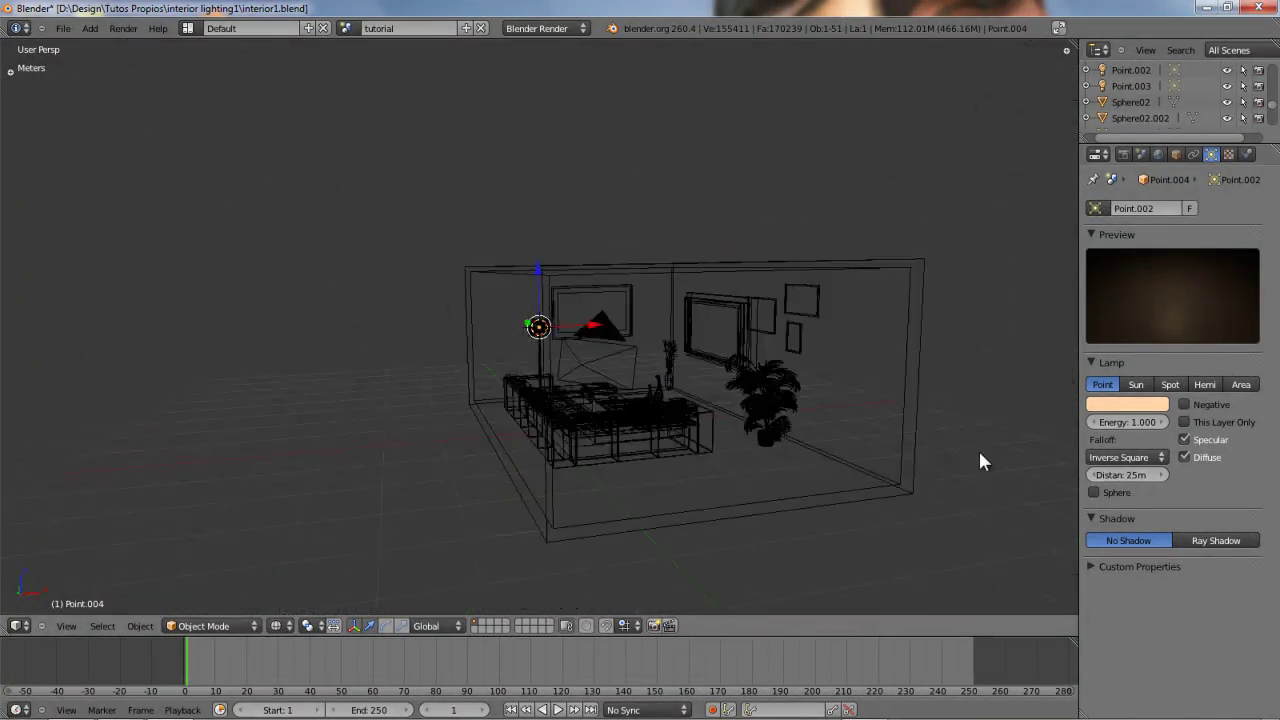
pyautogui.click(1094, 493)
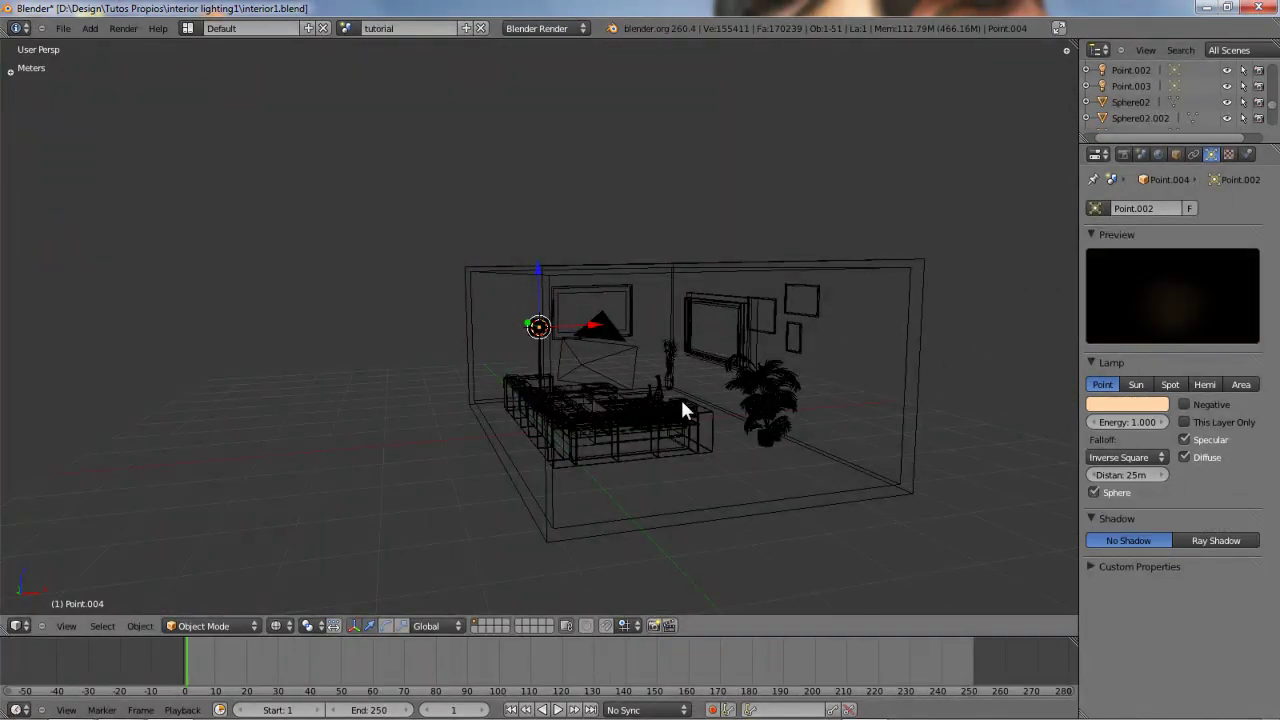
pyautogui.scroll(-5, 676, 388)
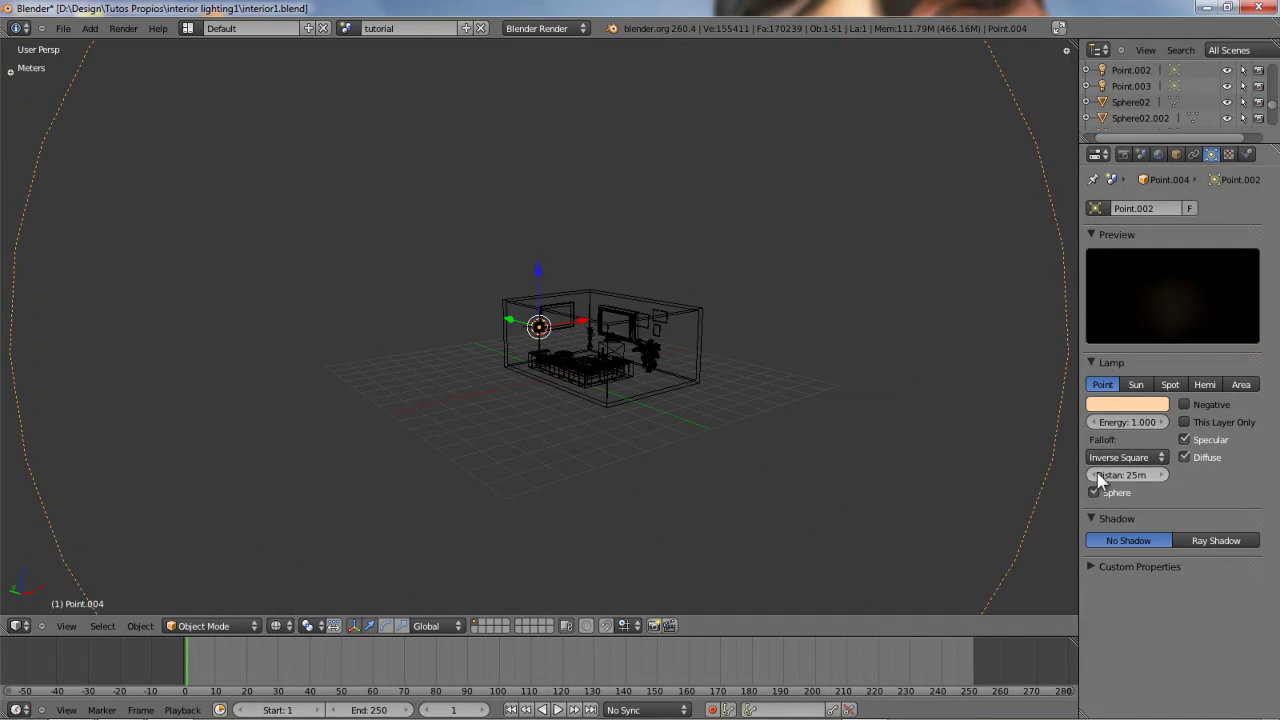
pyautogui.scroll(-3, 600, 240)
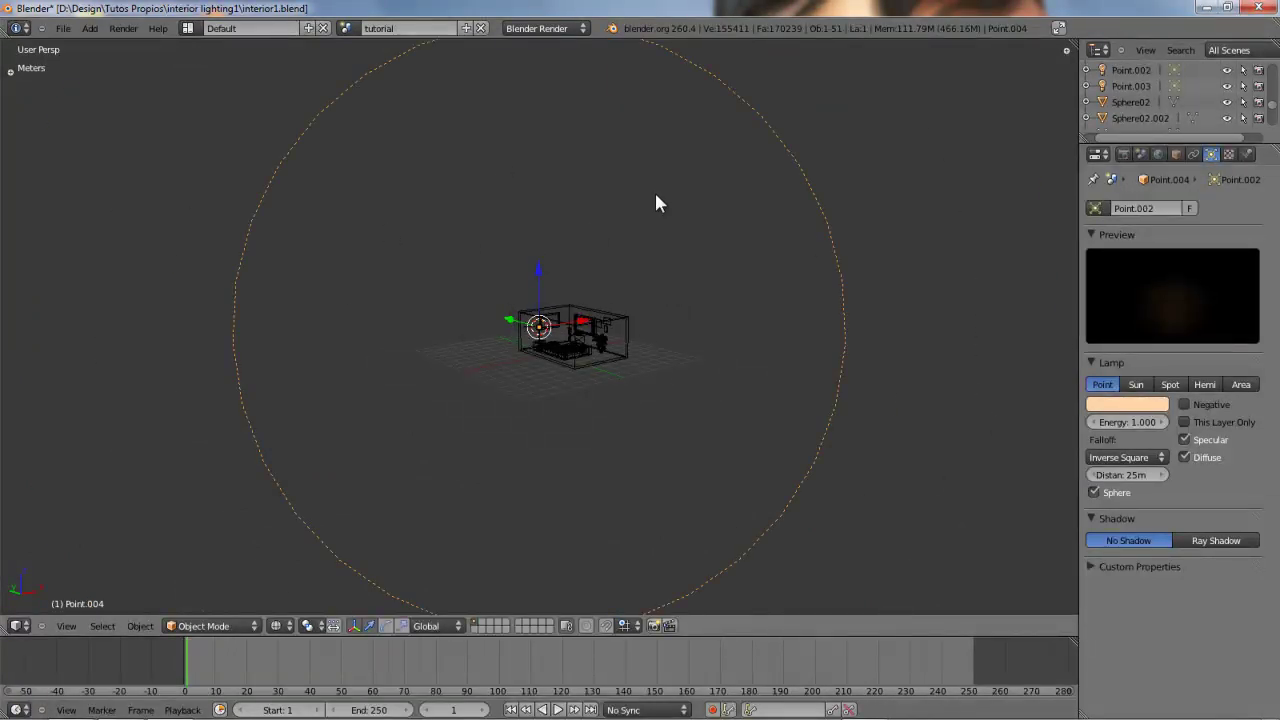
# Examine the room's size against the lamp's falloff range, turning the Sphere option off and on again.
pyautogui.moveTo(577, 412); pyautogui.dragTo(674, 376, button='middle')
pyautogui.scroll(4, 755, 364)
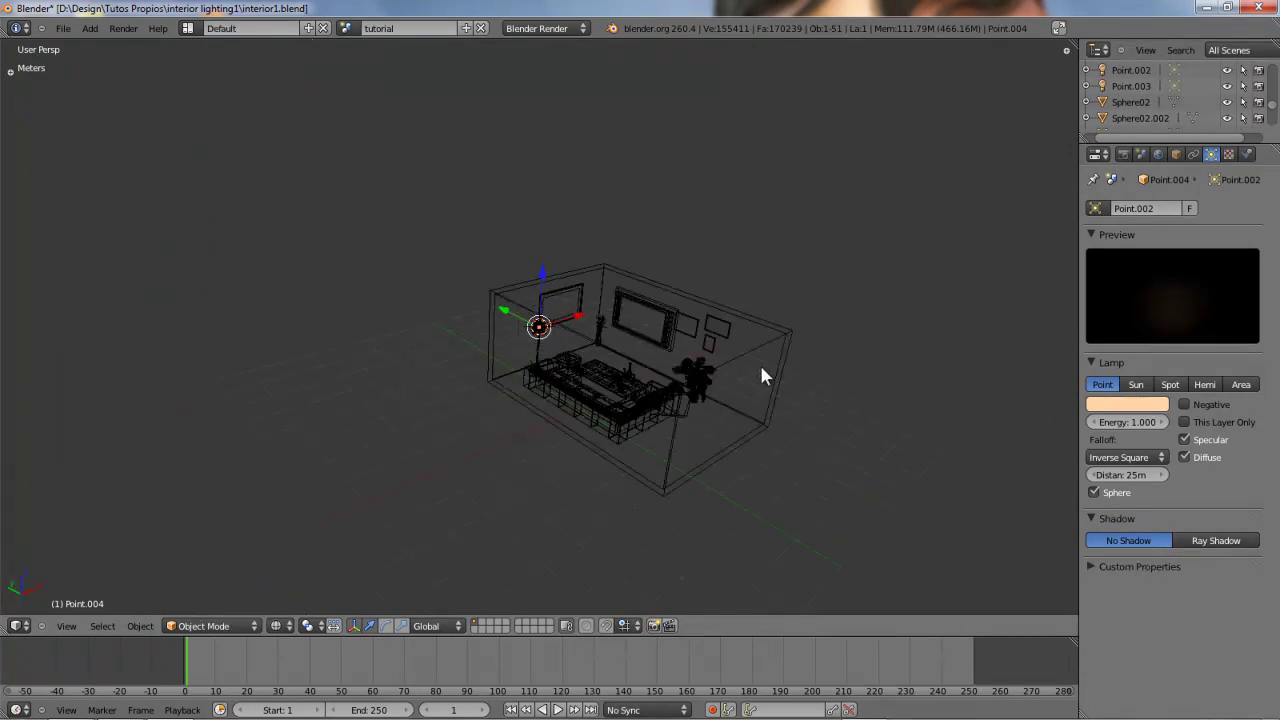
pyautogui.keyDown('shift'); pyautogui.moveTo(771, 374); pyautogui.dragTo(740, 373, button='middle'); pyautogui.keyUp('shift')
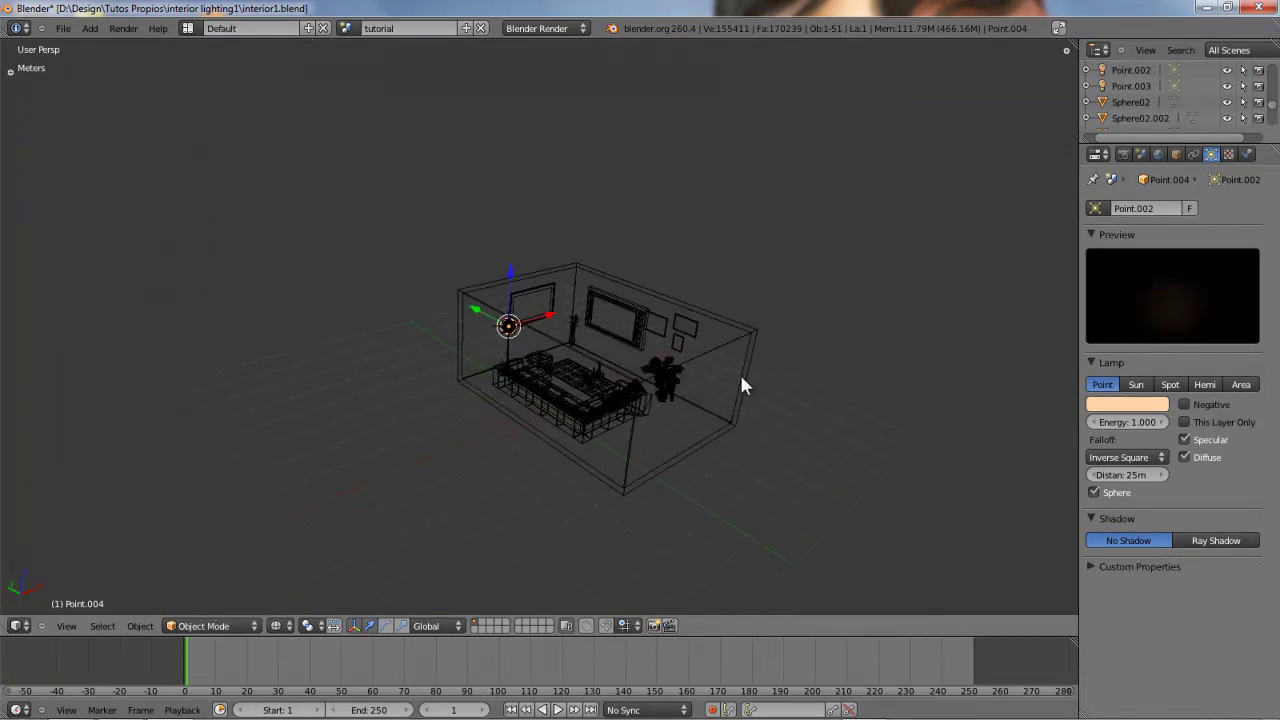
pyautogui.moveTo(530, 386); pyautogui.dragTo(596, 400, button='middle')
pyautogui.click(1096, 492)
pyautogui.click(1095, 492)
pyautogui.scroll(-4, 534, 397)
pyautogui.scroll(-1, 541, 409)
pyautogui.press('w')
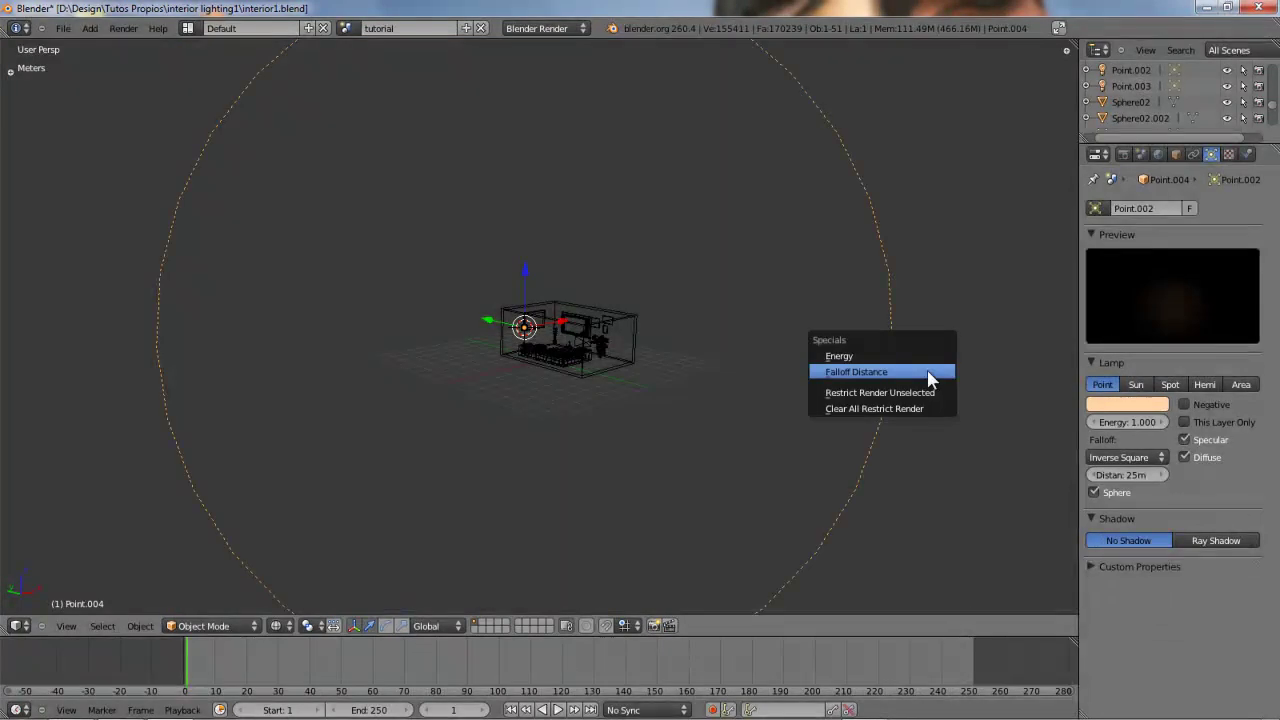
pyautogui.click(928, 373)
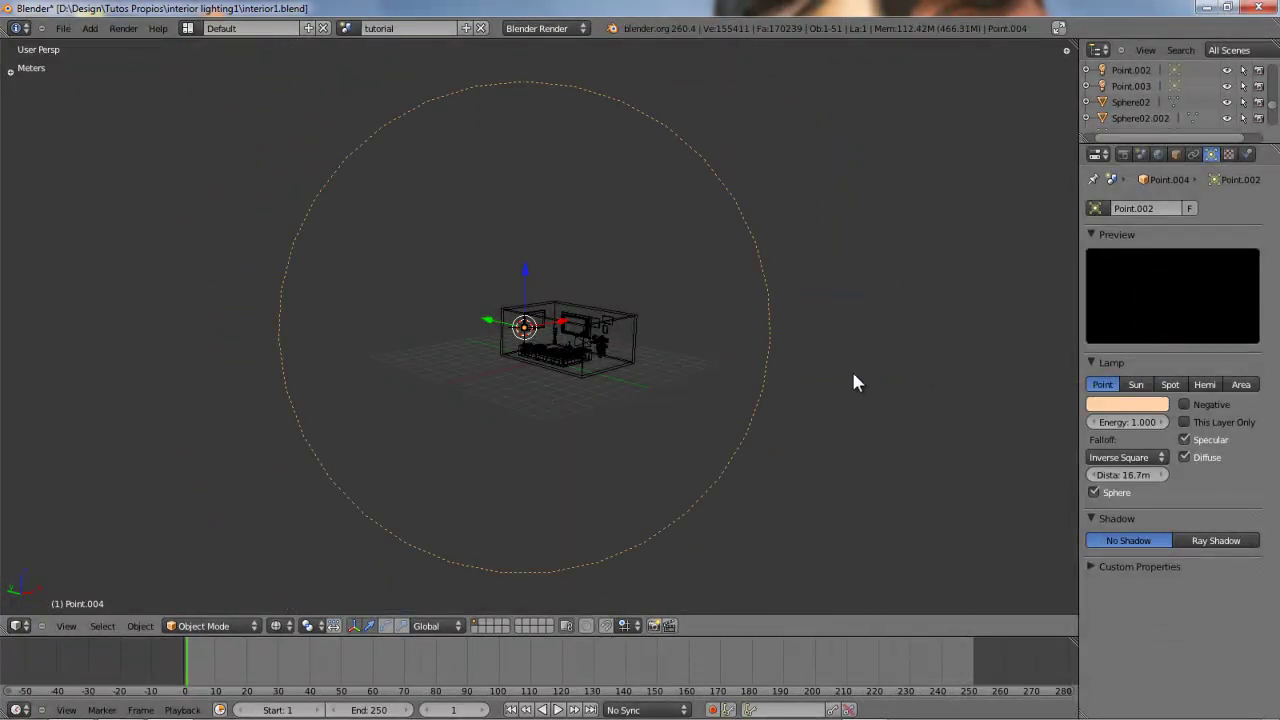
pyautogui.rightClick(826, 372)
pyautogui.press('w')
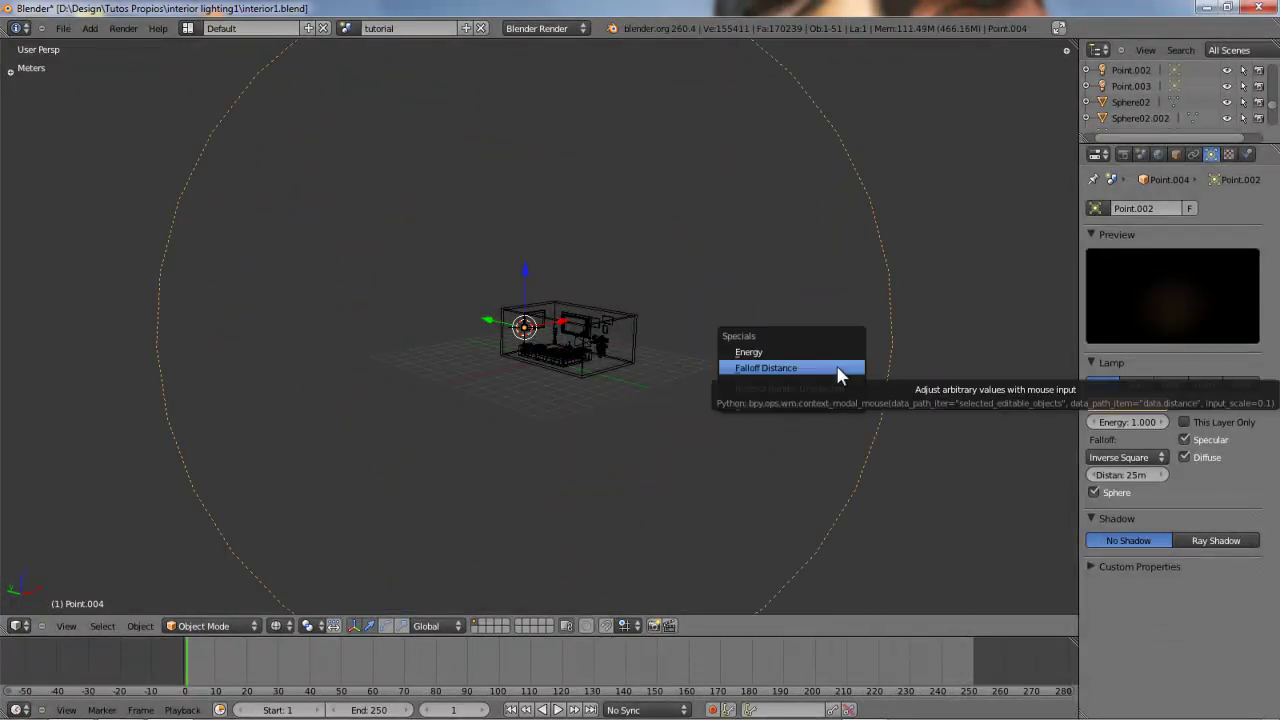
pyautogui.scroll(2, 551, 323)
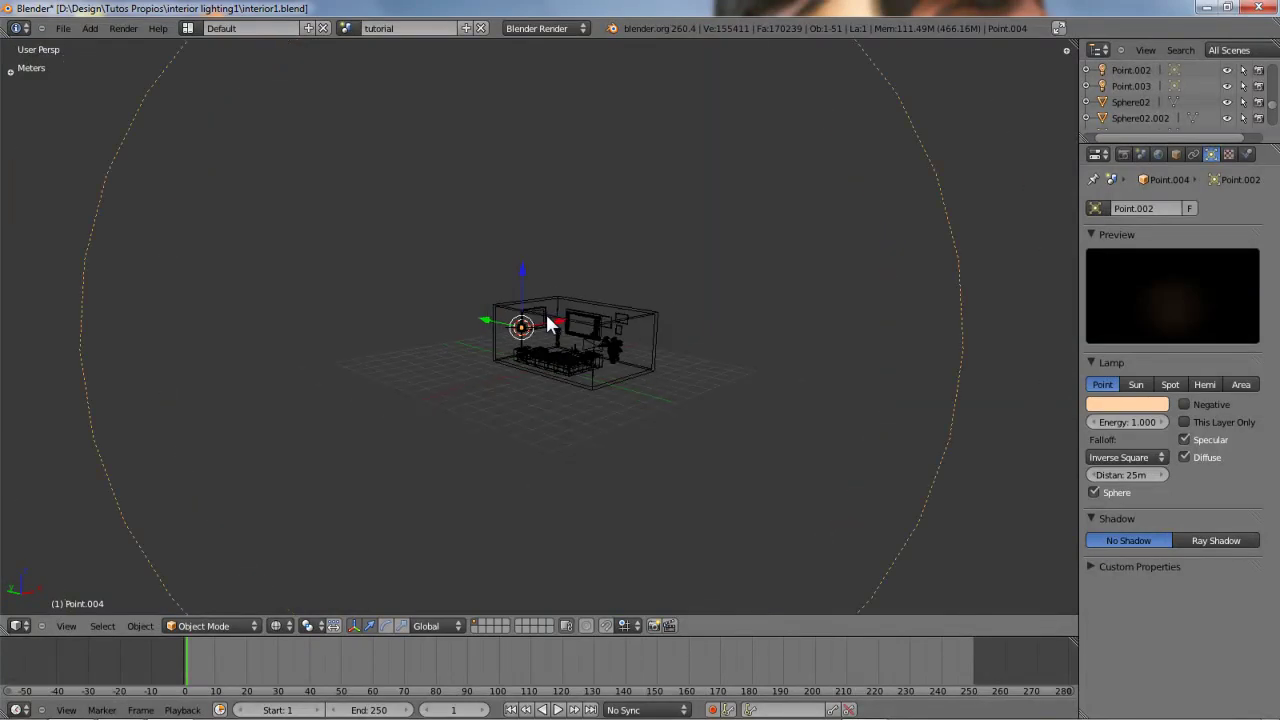
# Reduce the point lamp's falloff distance interactively to about the room's size and set it to exactly 5 m.
pyautogui.press('w')
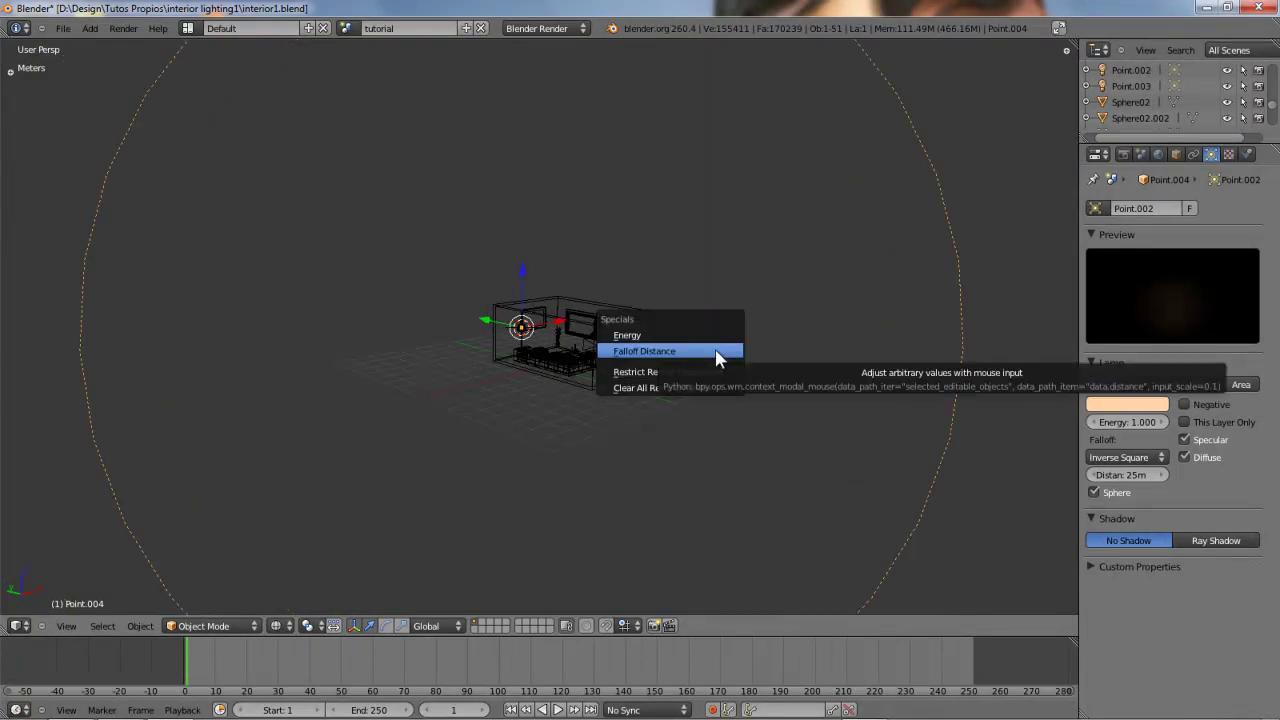
pyautogui.click(717, 356)
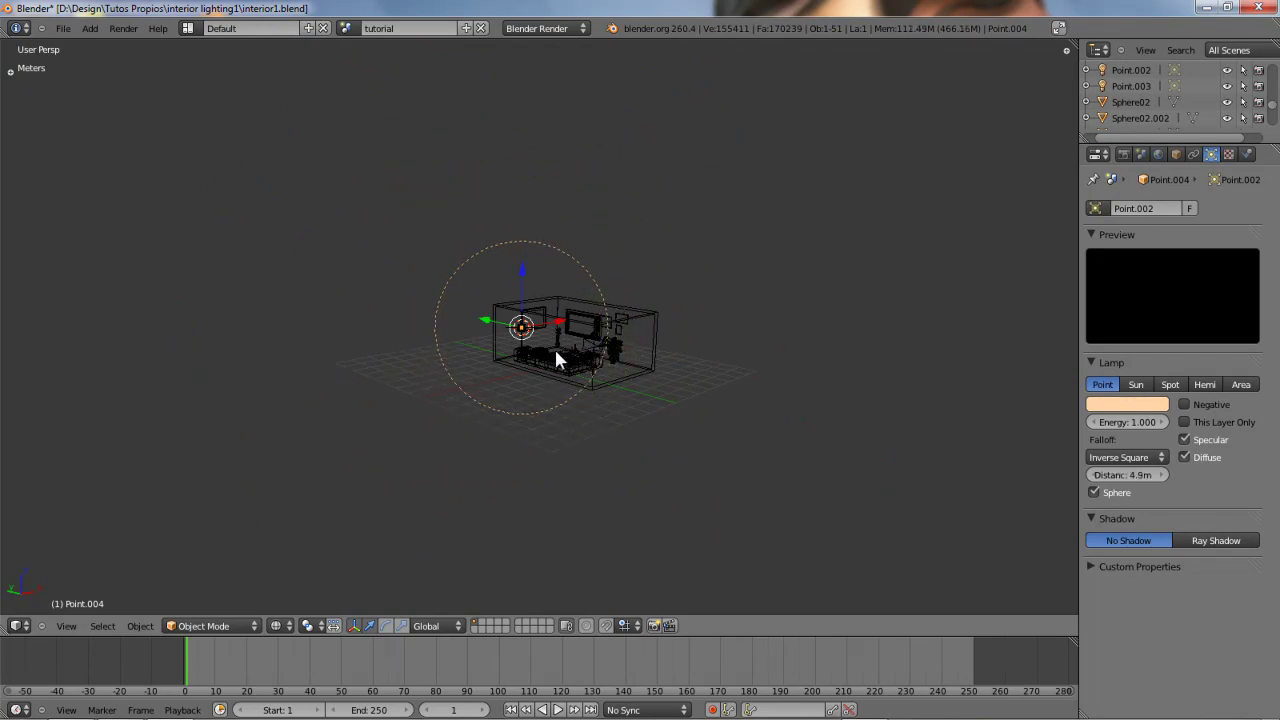
pyautogui.click(1123, 476)
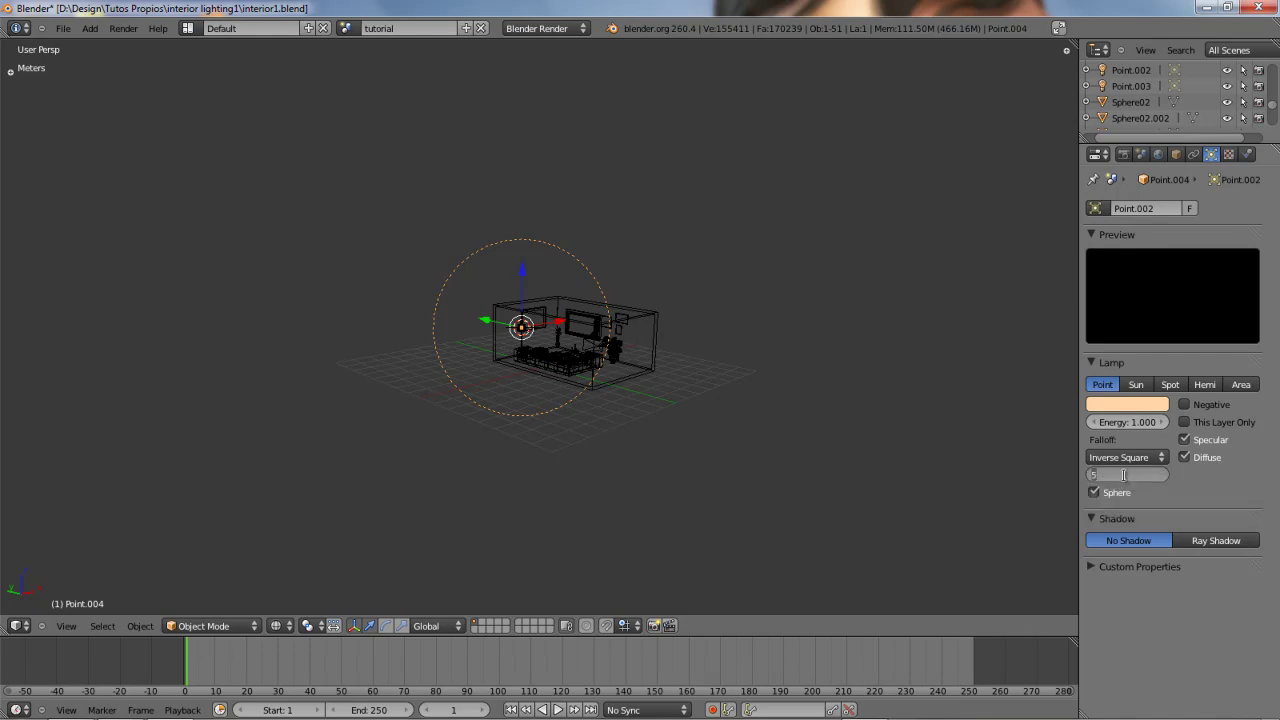
# Render the scene from the camera view and examine how the lamp's light fades across the room.
pyautogui.press('KP_0')
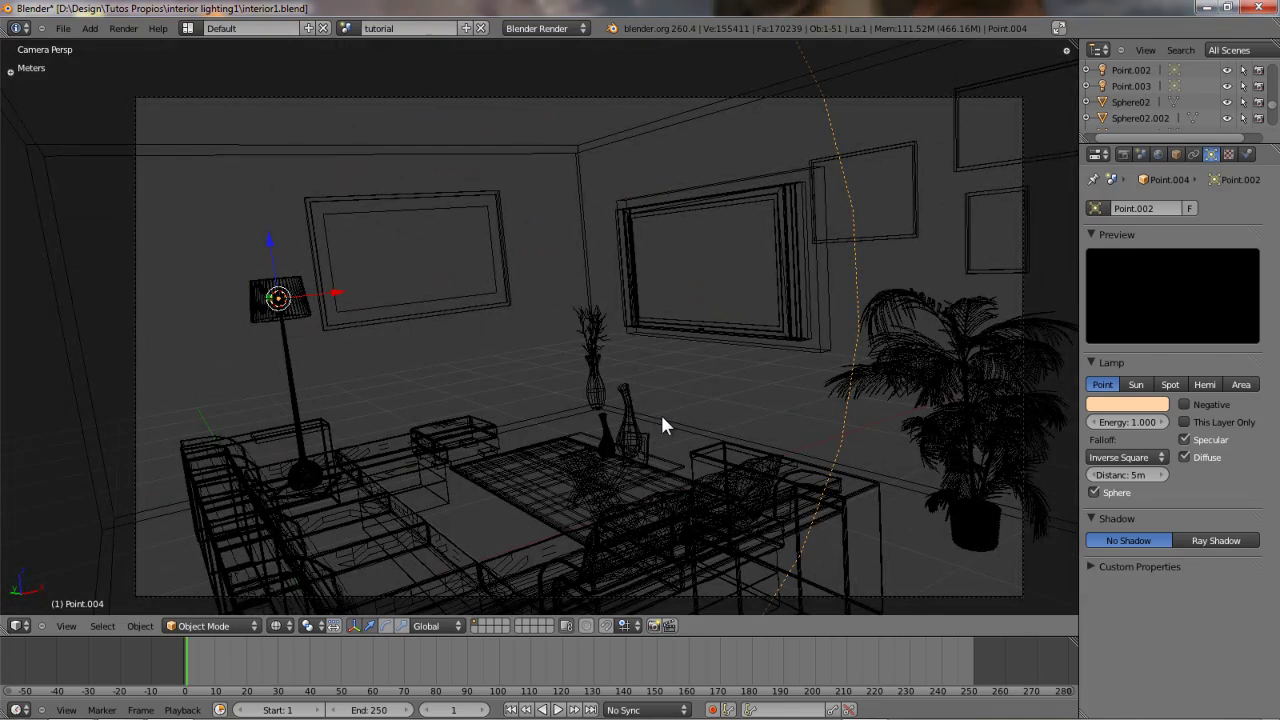
pyautogui.press('F12')
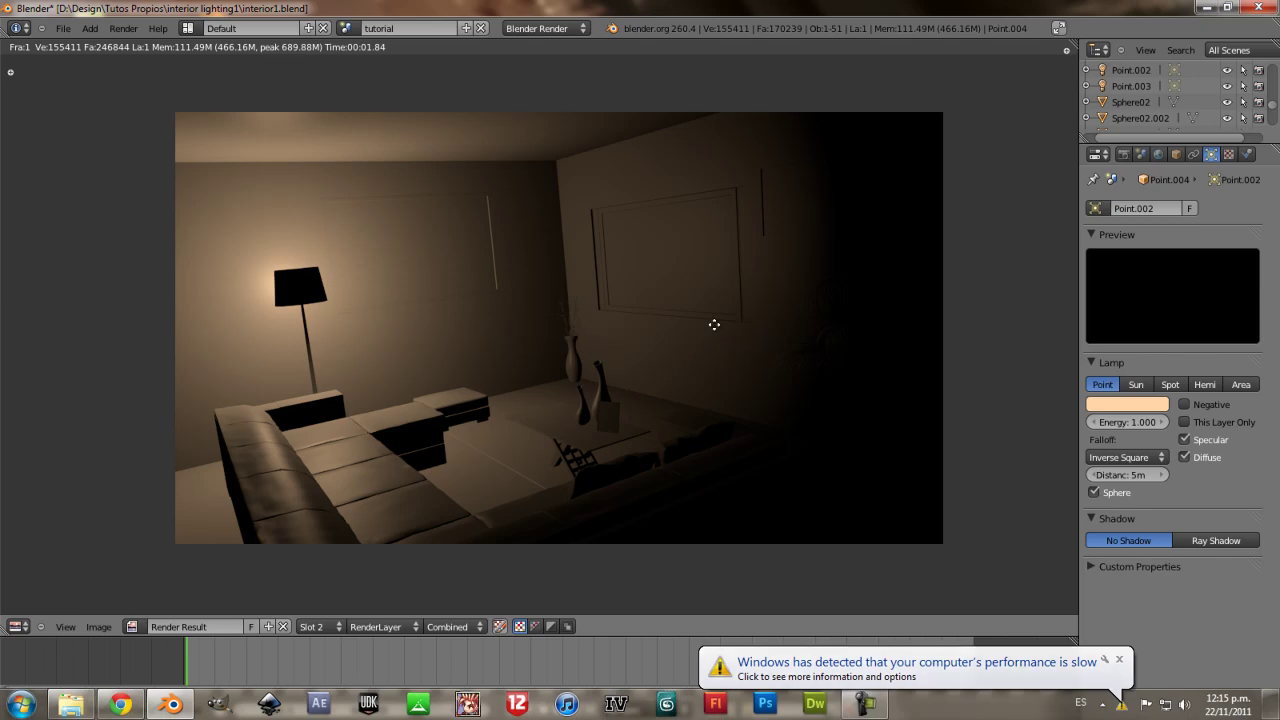
pyautogui.moveTo(640, 326); pyautogui.dragTo(623, 323, button='middle')
pyautogui.moveTo(495, 280); pyautogui.dragTo(490, 310, button='middle')
pyautogui.click(1119, 659)
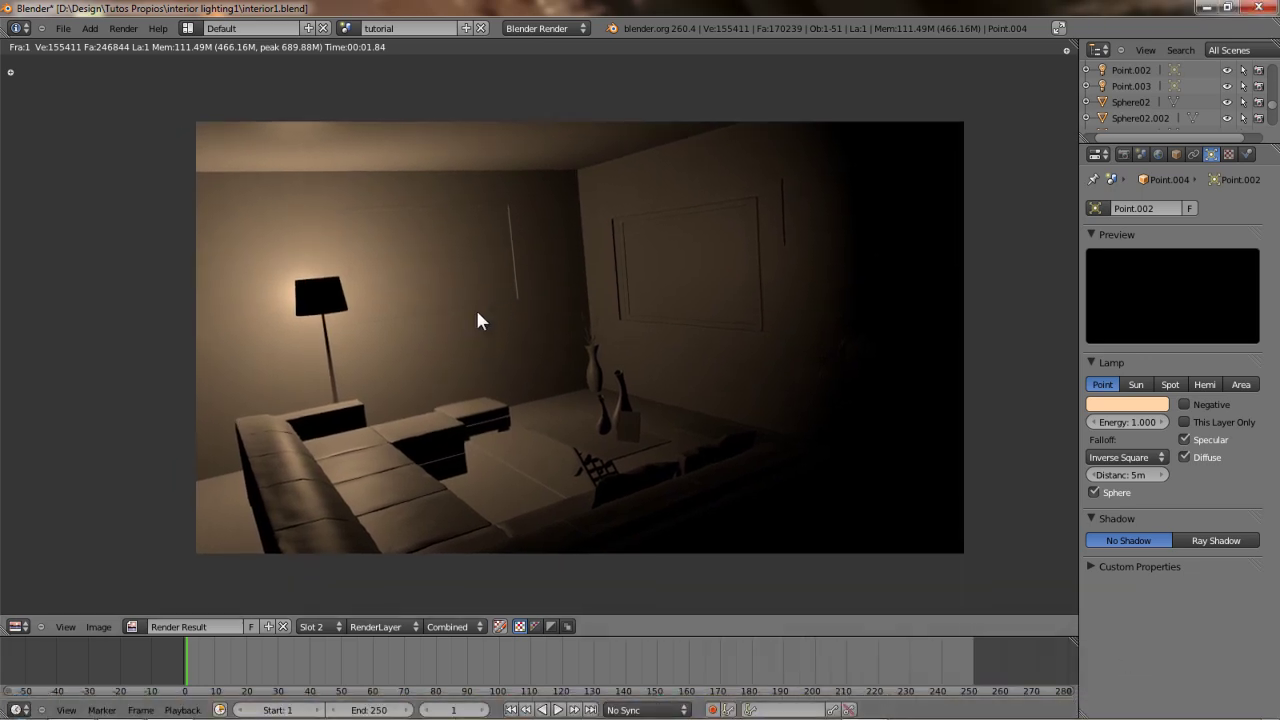
pyautogui.scroll(1, 477, 312)
pyautogui.scroll(-1, 478, 312)
pyautogui.moveTo(478, 312); pyautogui.dragTo(406, 315, button='middle')
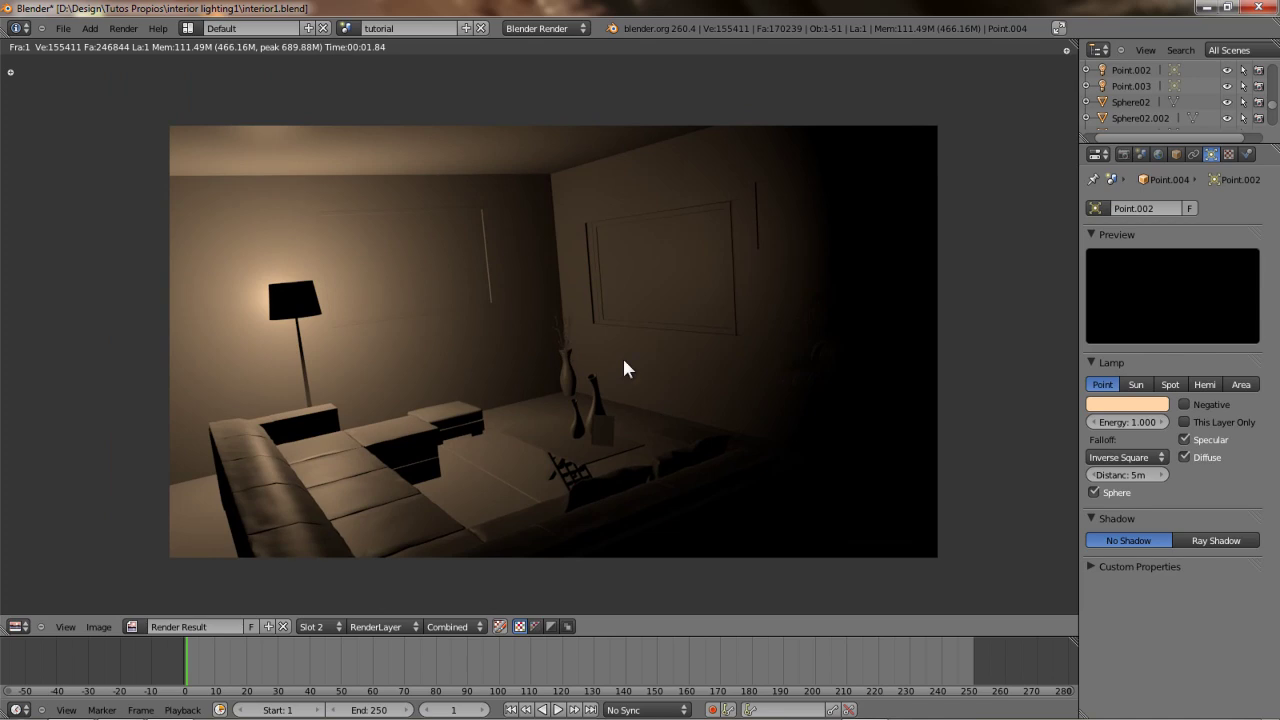
pyautogui.moveTo(459, 351); pyautogui.dragTo(521, 345, button='middle')
pyautogui.press('Escape')
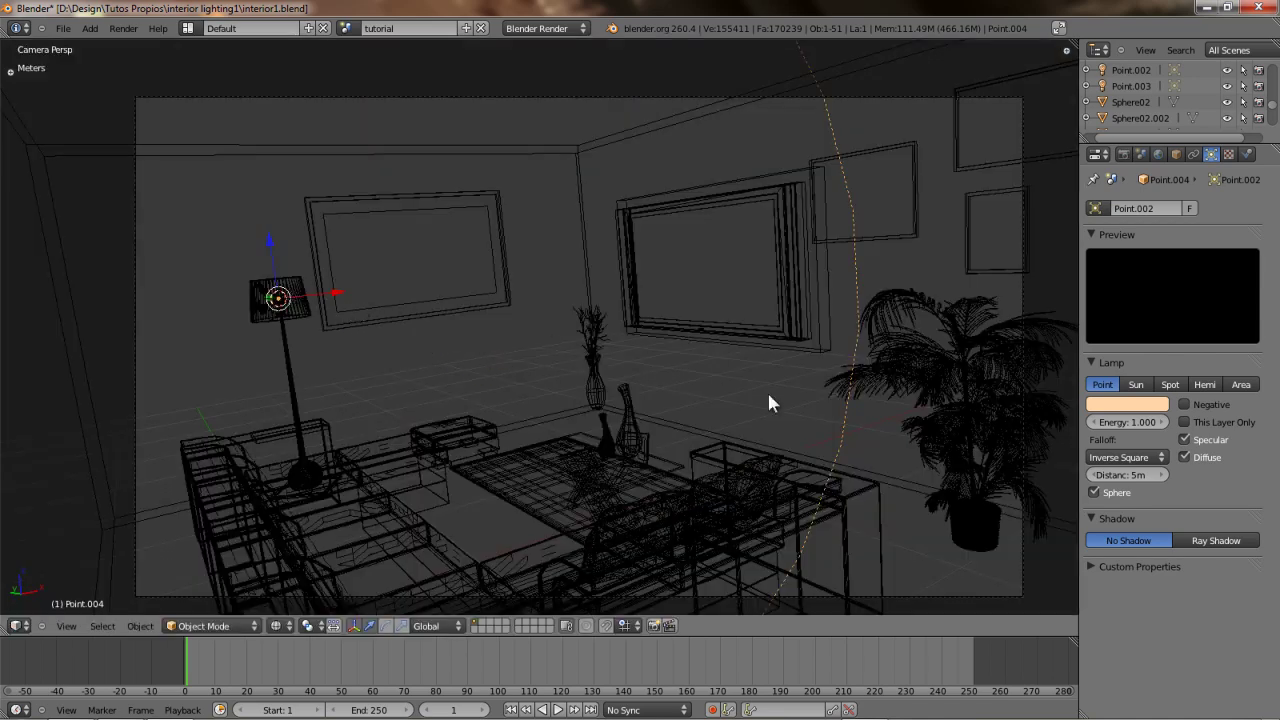
# Switch the point lamp to Ray Shadow and inspect the existing render around the sofa and vases.
pyautogui.click(1216, 541)
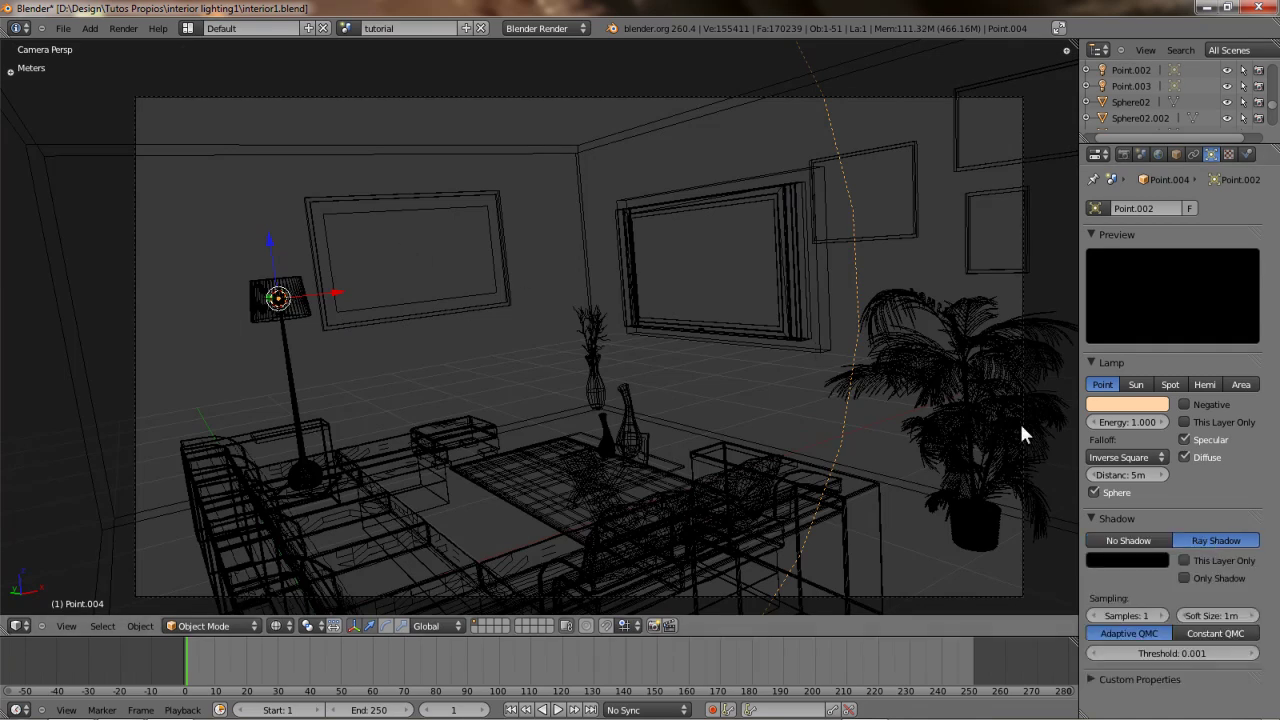
pyautogui.press('F12')
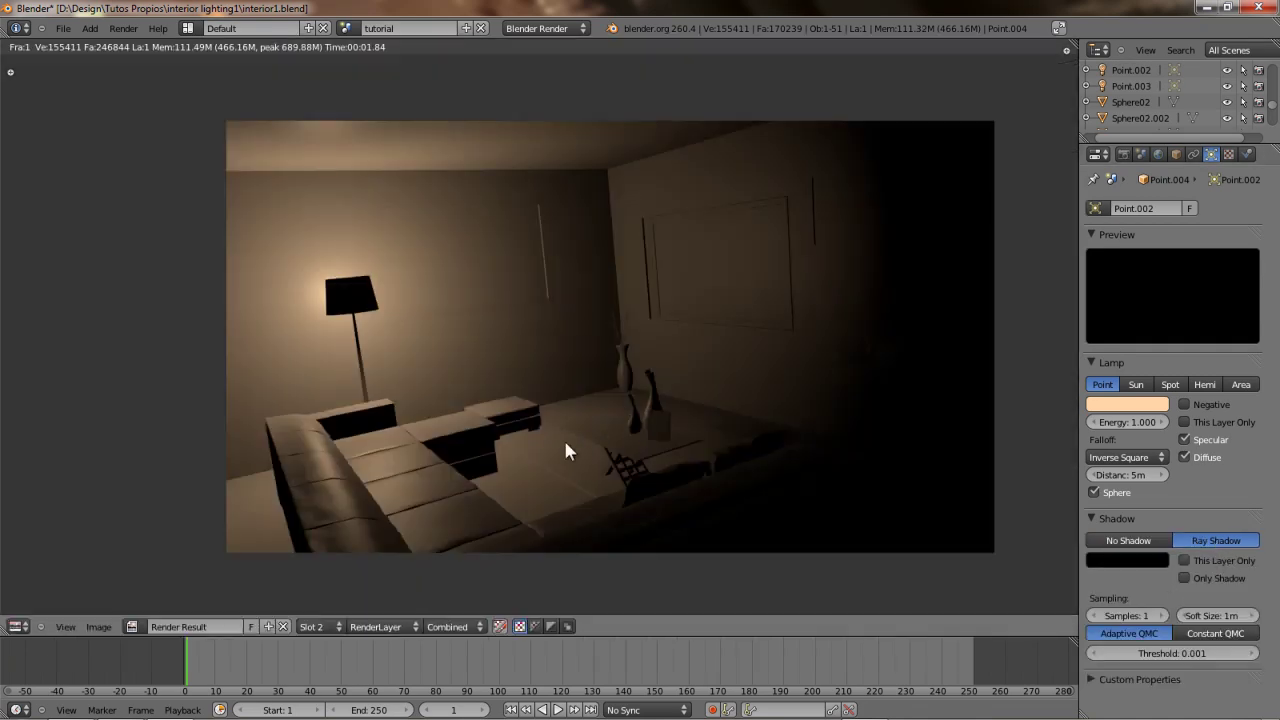
pyautogui.scroll(4, 540, 443)
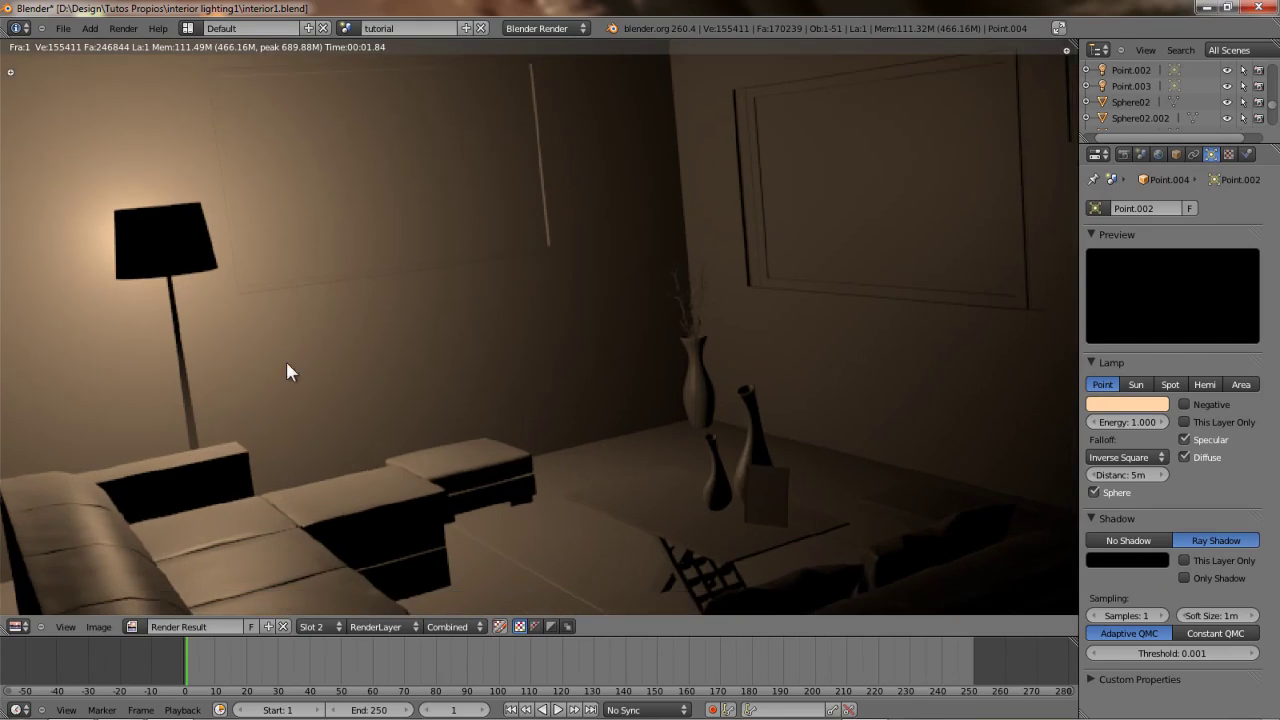
pyautogui.scroll(-3, 391, 323)
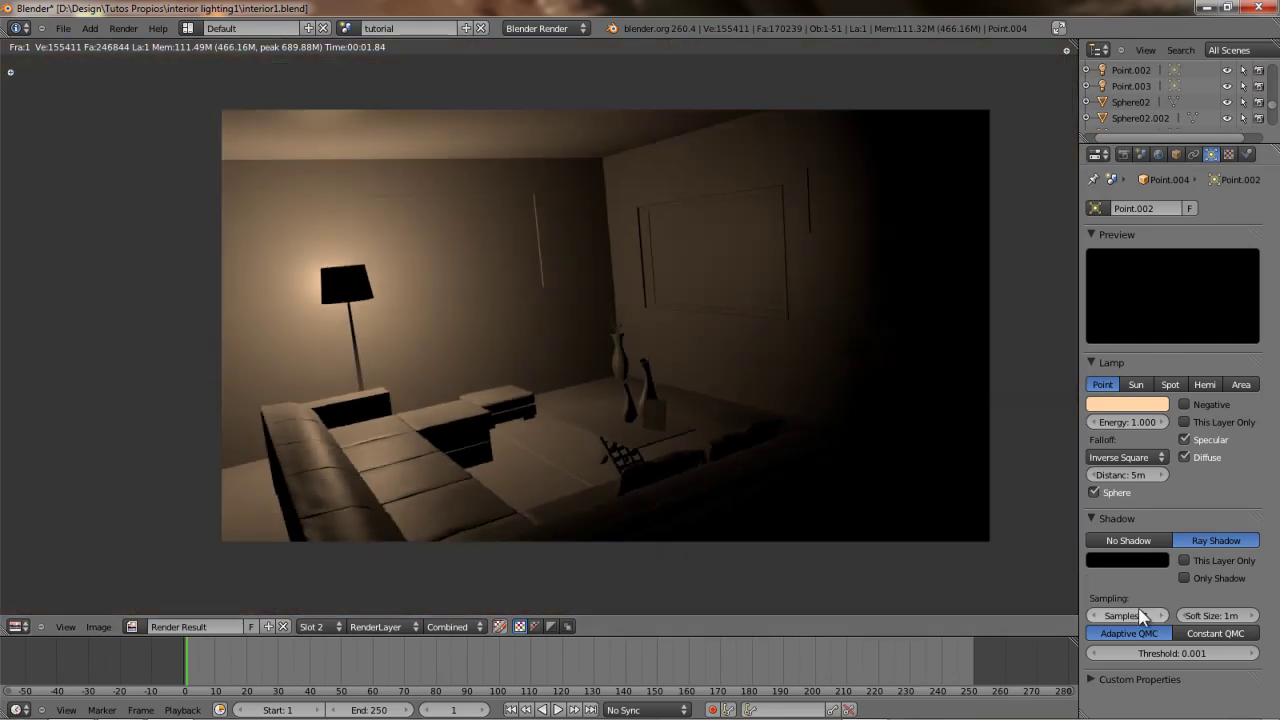
# Configure the lamp's ray shadow with a Soft Size of 2 m, 5 samples and Constant QMC sampling.
pyautogui.click(1193, 620)
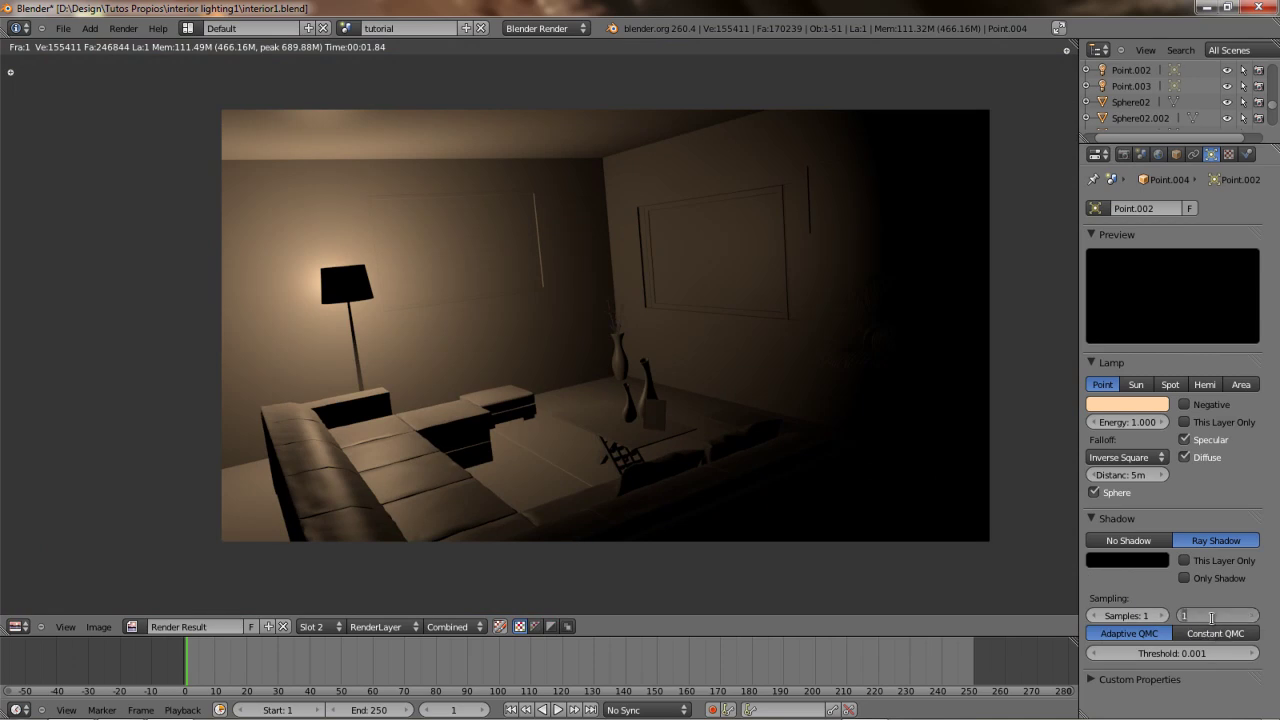
pyautogui.write('2')
pyautogui.press('Return')
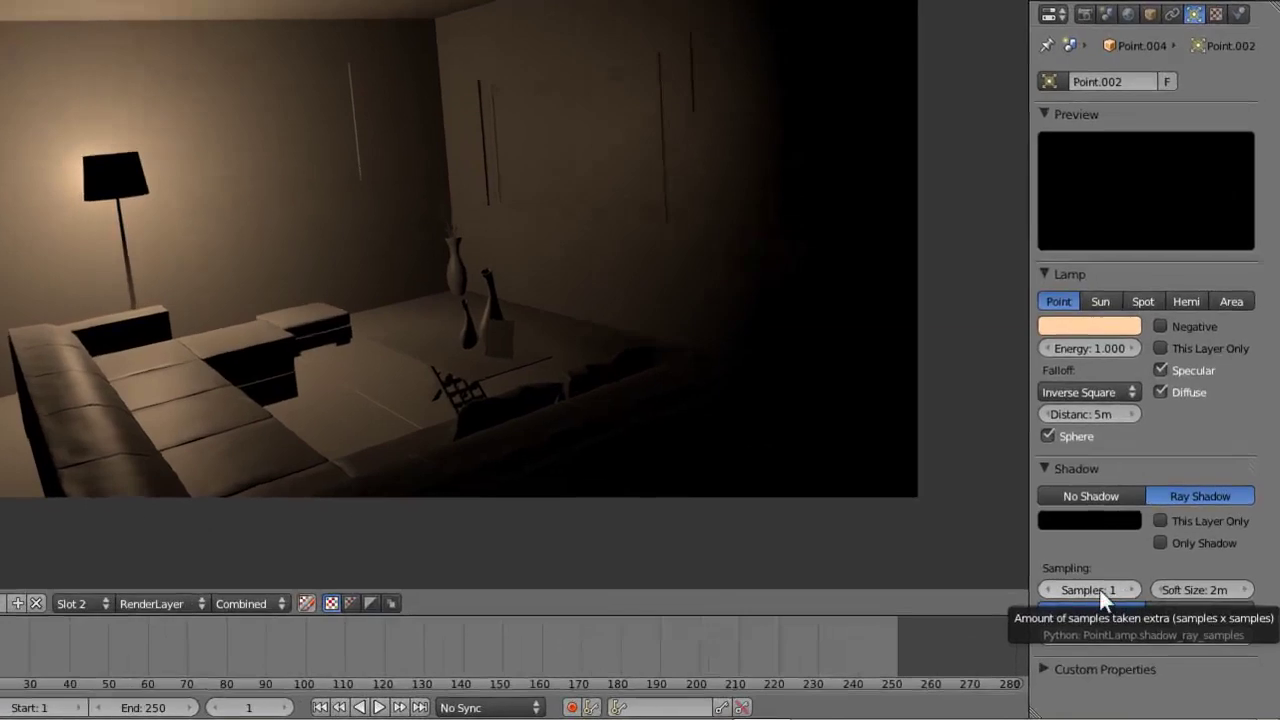
pyautogui.click(1130, 612)
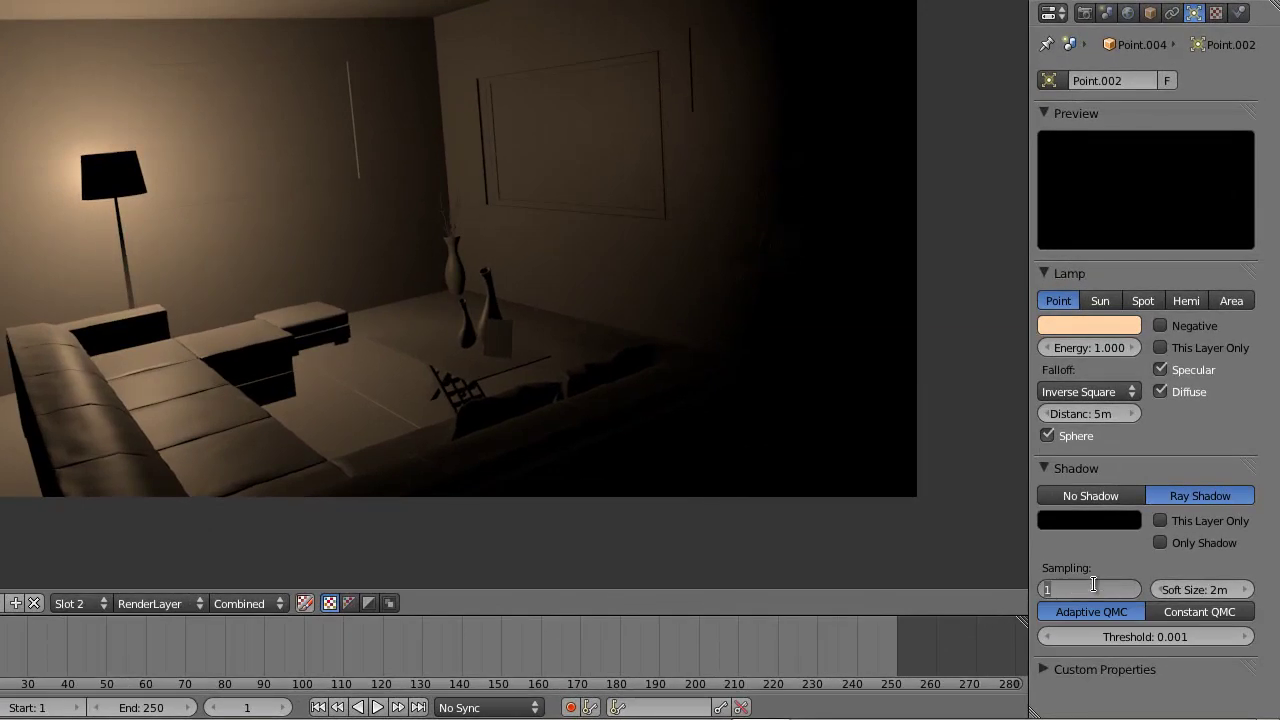
pyautogui.write('5')
pyautogui.press('Return')
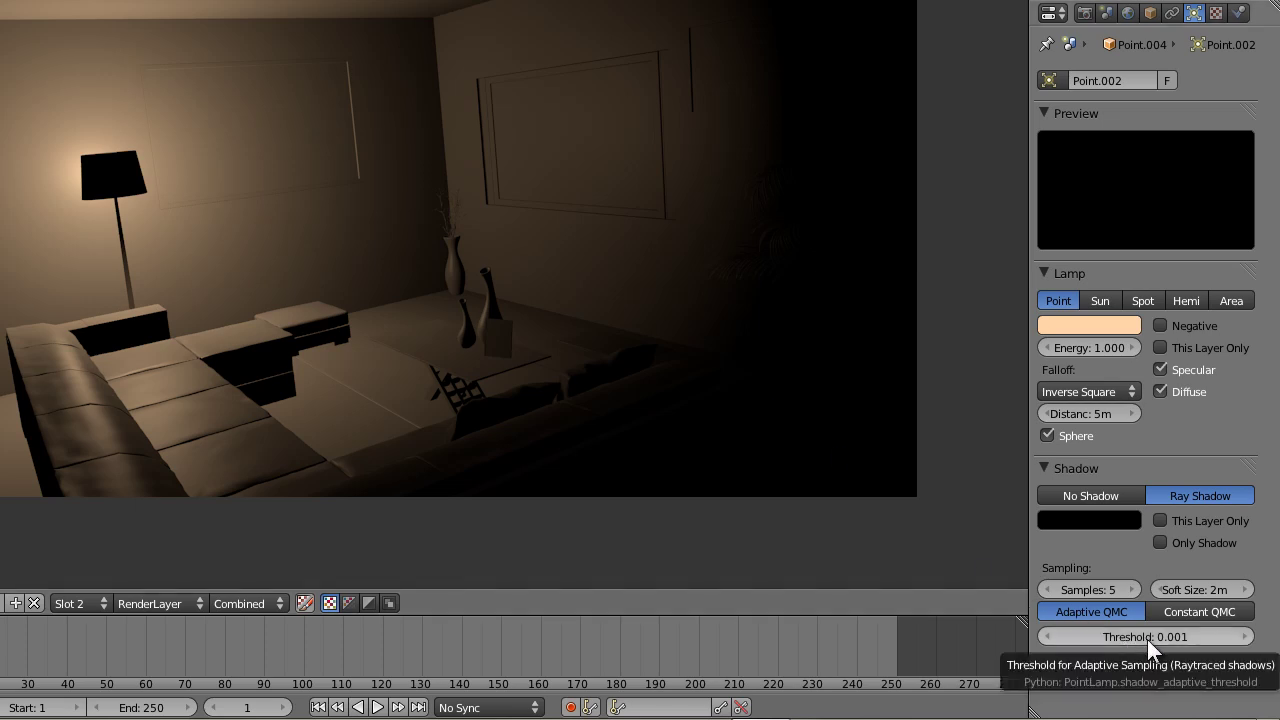
pyautogui.click(1179, 611)
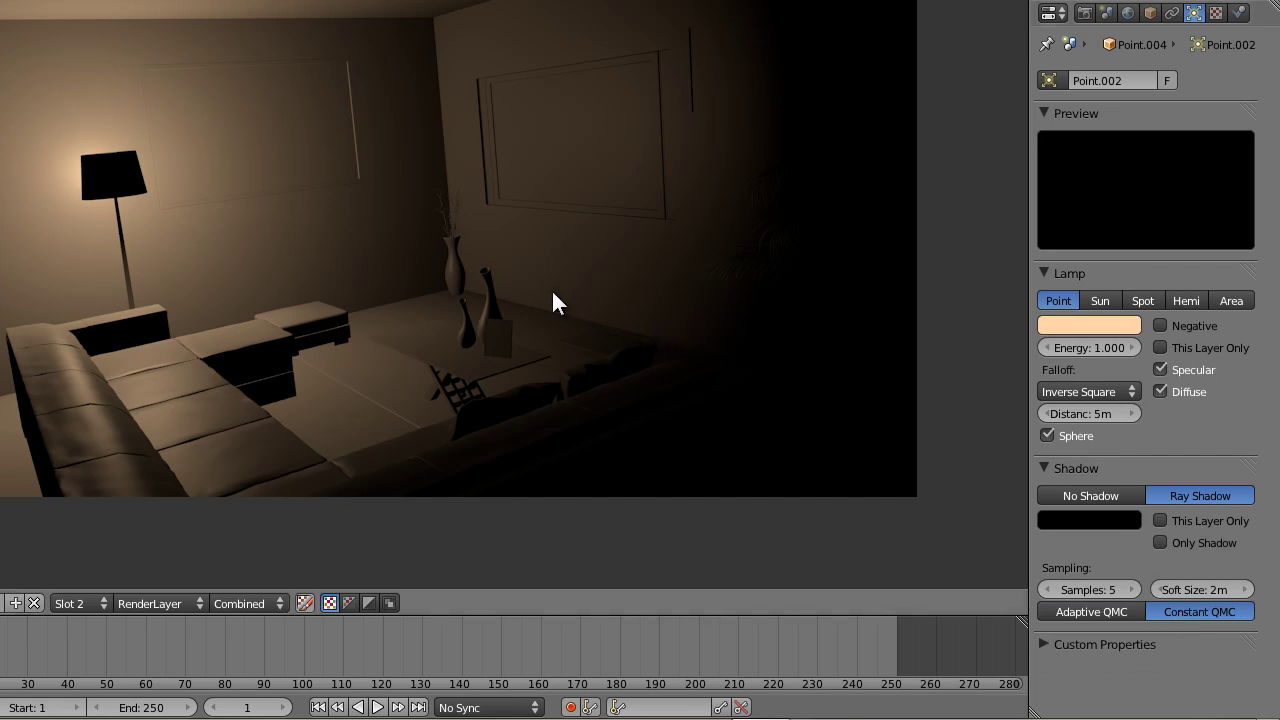
pyautogui.moveTo(534, 284); pyautogui.dragTo(540, 302, button='middle')
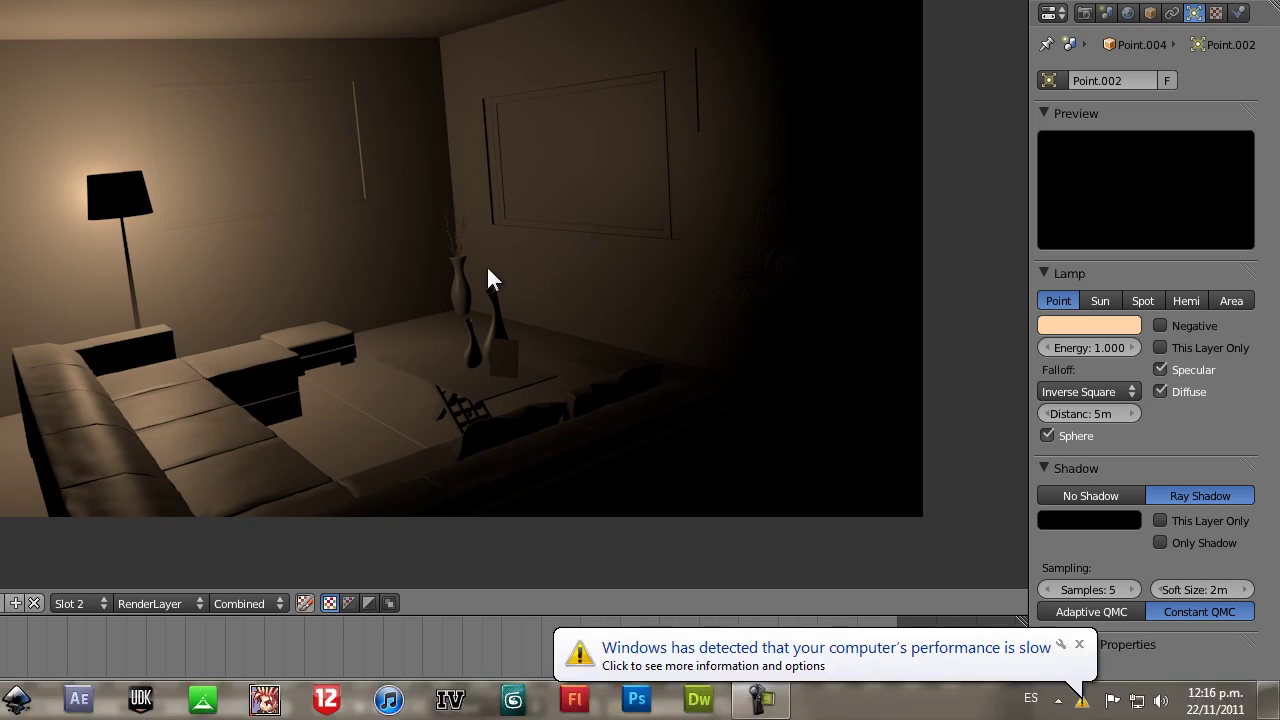
# Dismiss the Windows performance notification, check the scan page of Panda Cloud Antivirus and minimise its window.
pyautogui.click(1080, 645)
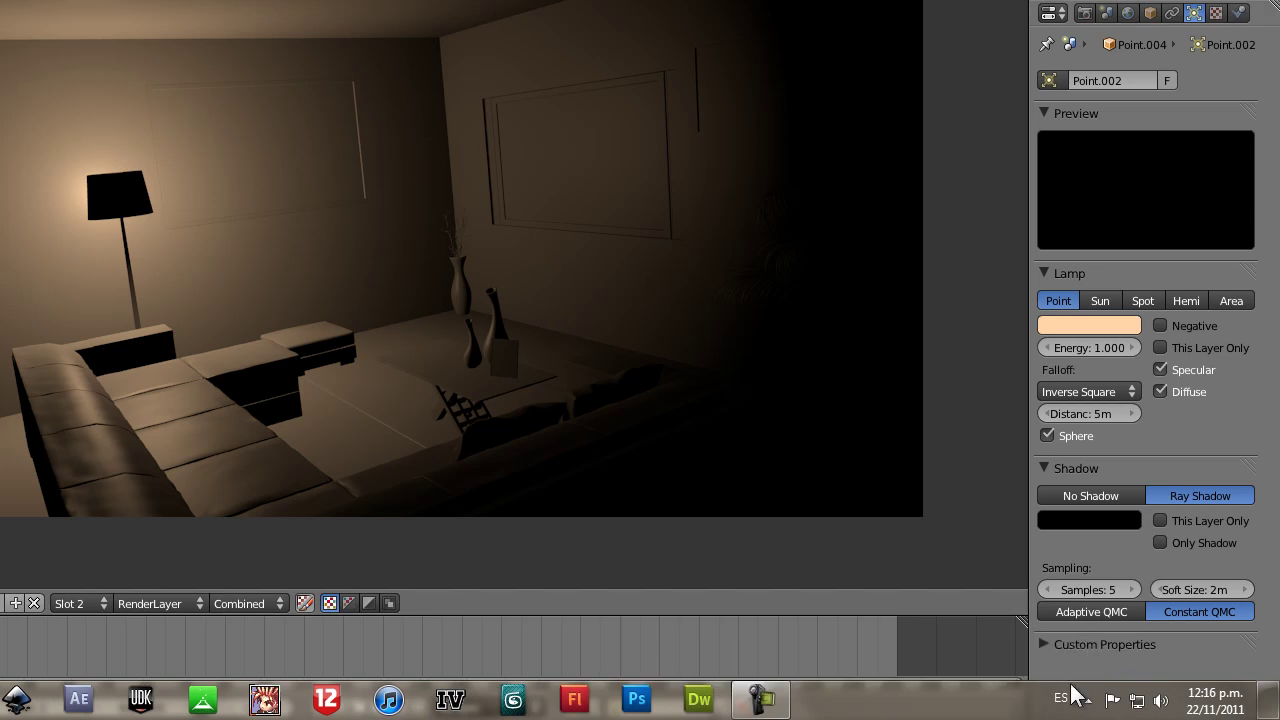
pyautogui.click(1088, 700)
pyautogui.rightClick(1088, 568)
pyautogui.click(1120, 552)
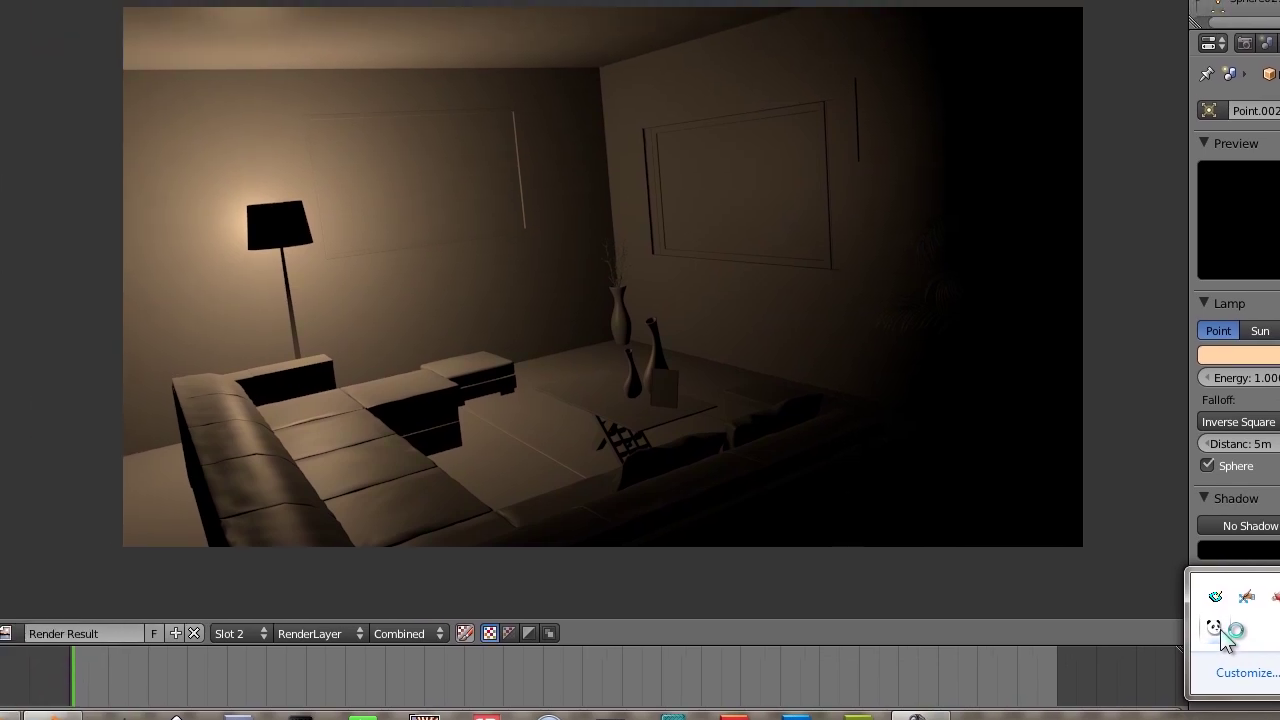
pyautogui.click(1216, 630)
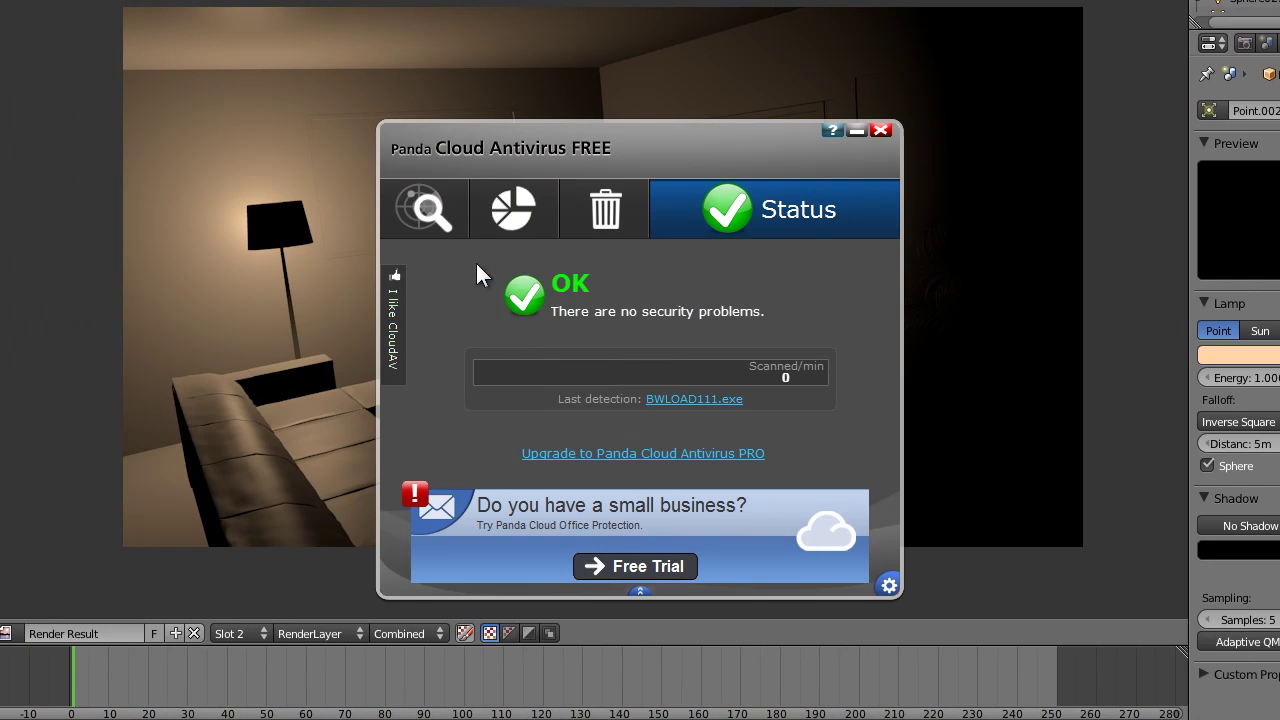
pyautogui.click(423, 211)
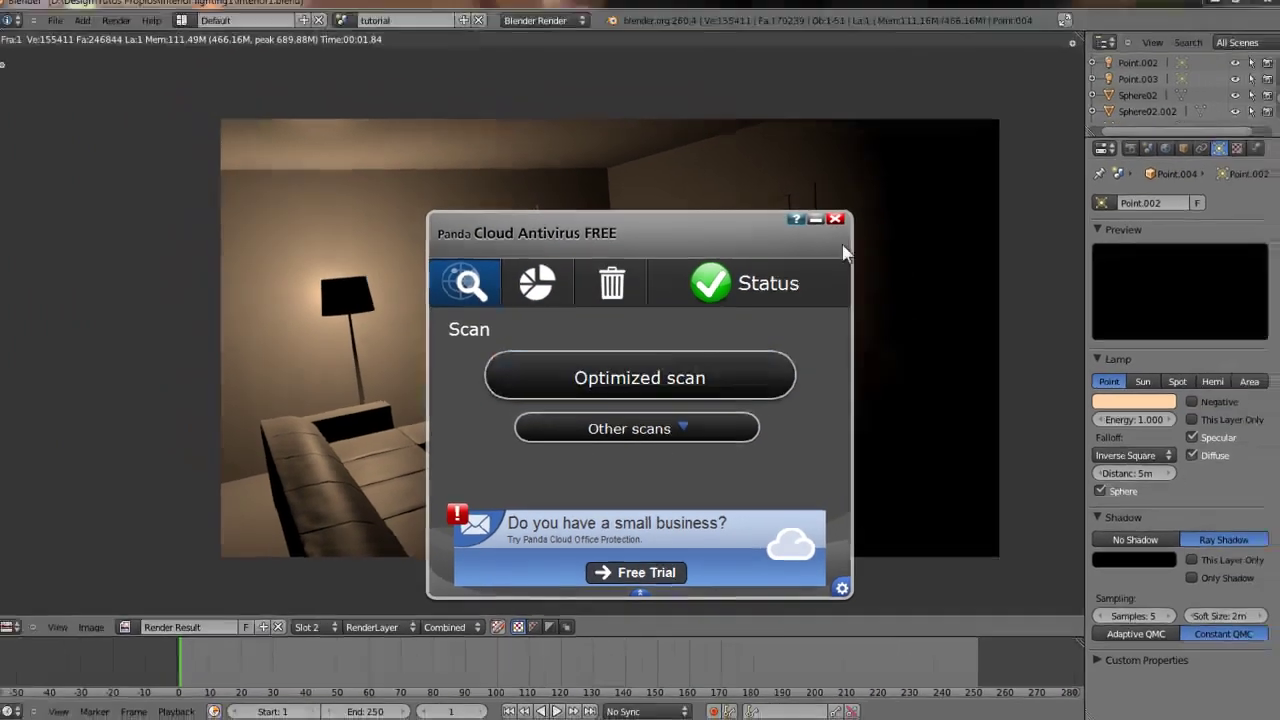
pyautogui.click(856, 130)
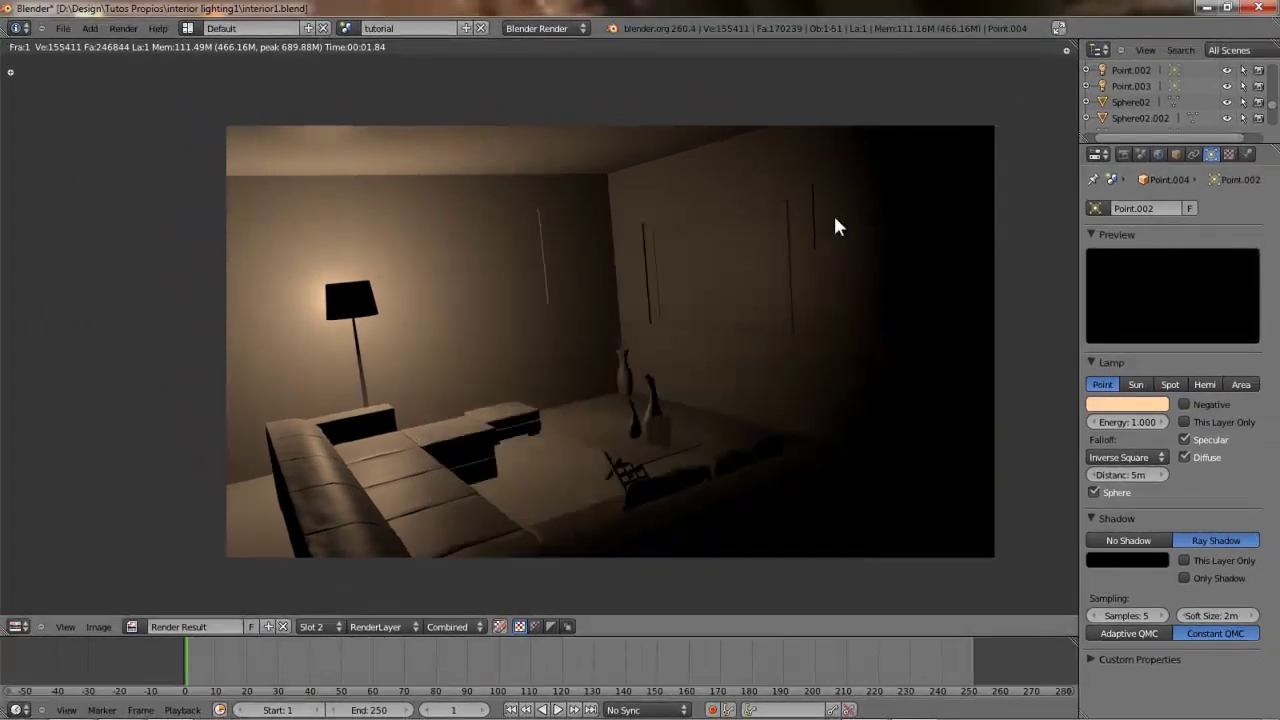
pyautogui.click(914, 705)
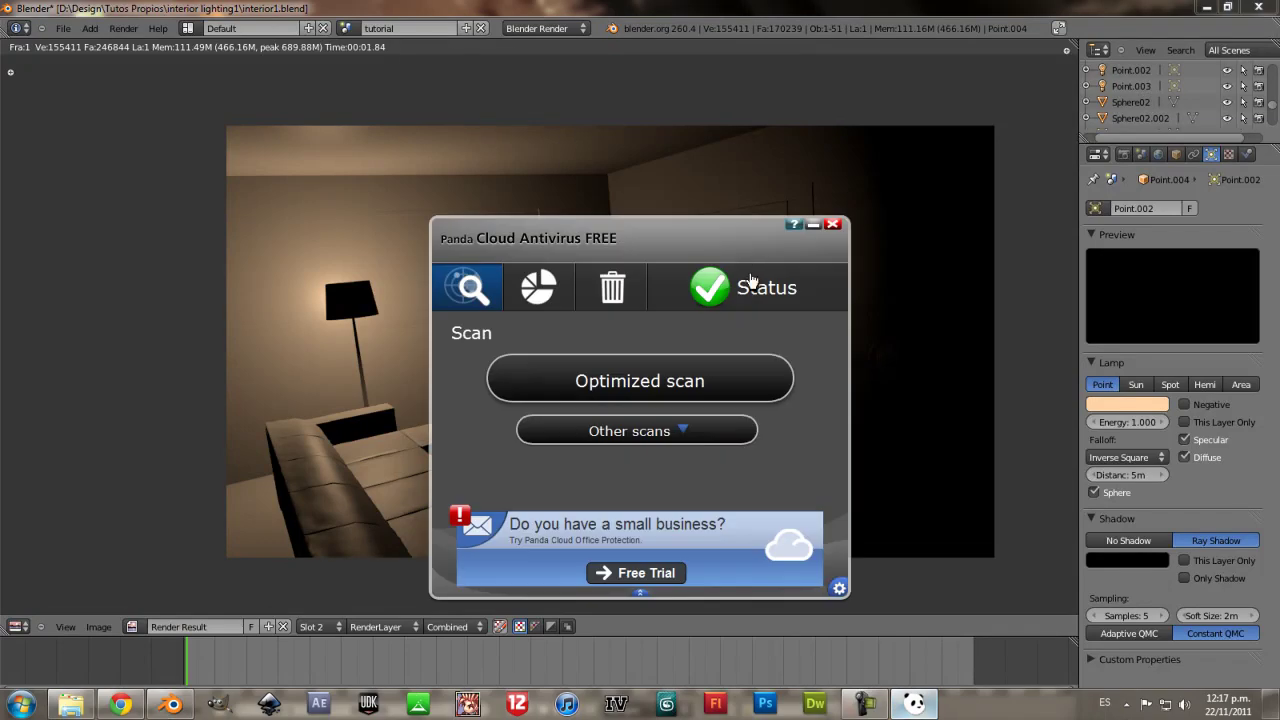
pyautogui.click(814, 226)
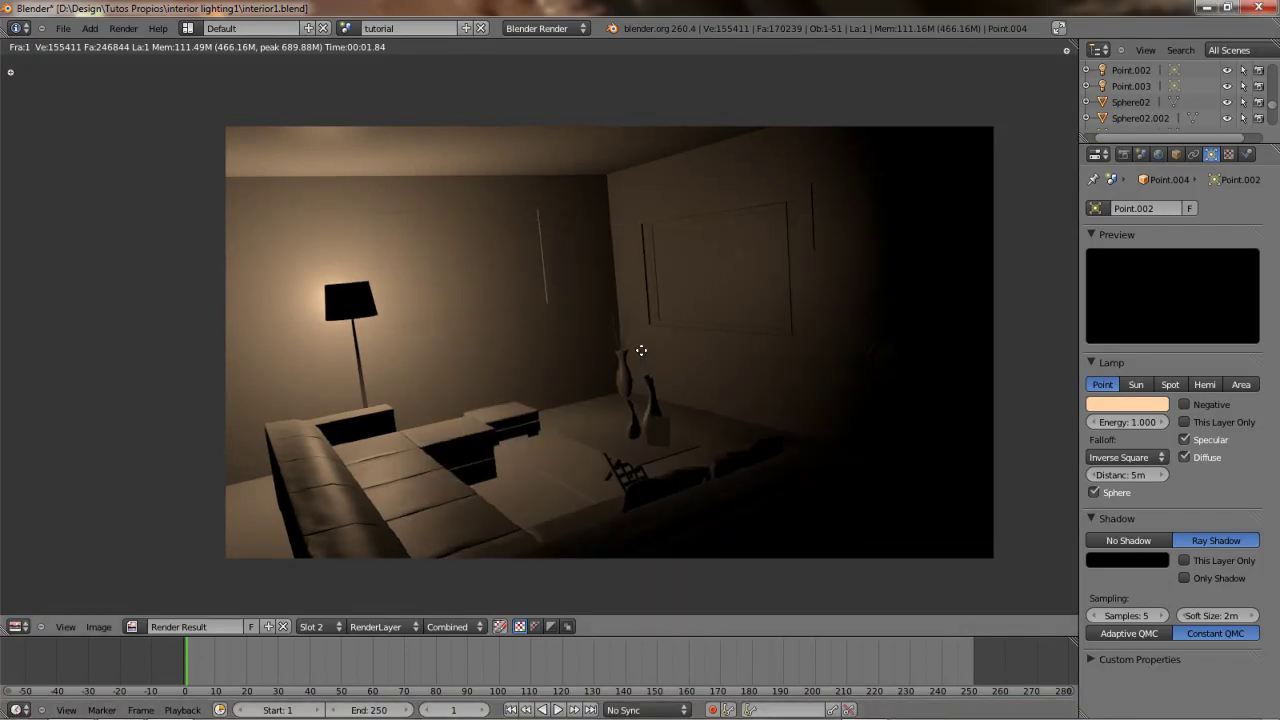
# Render the scene with the ray shadow settings and examine the shadows around the sofa and floor.
pyautogui.press('Escape')
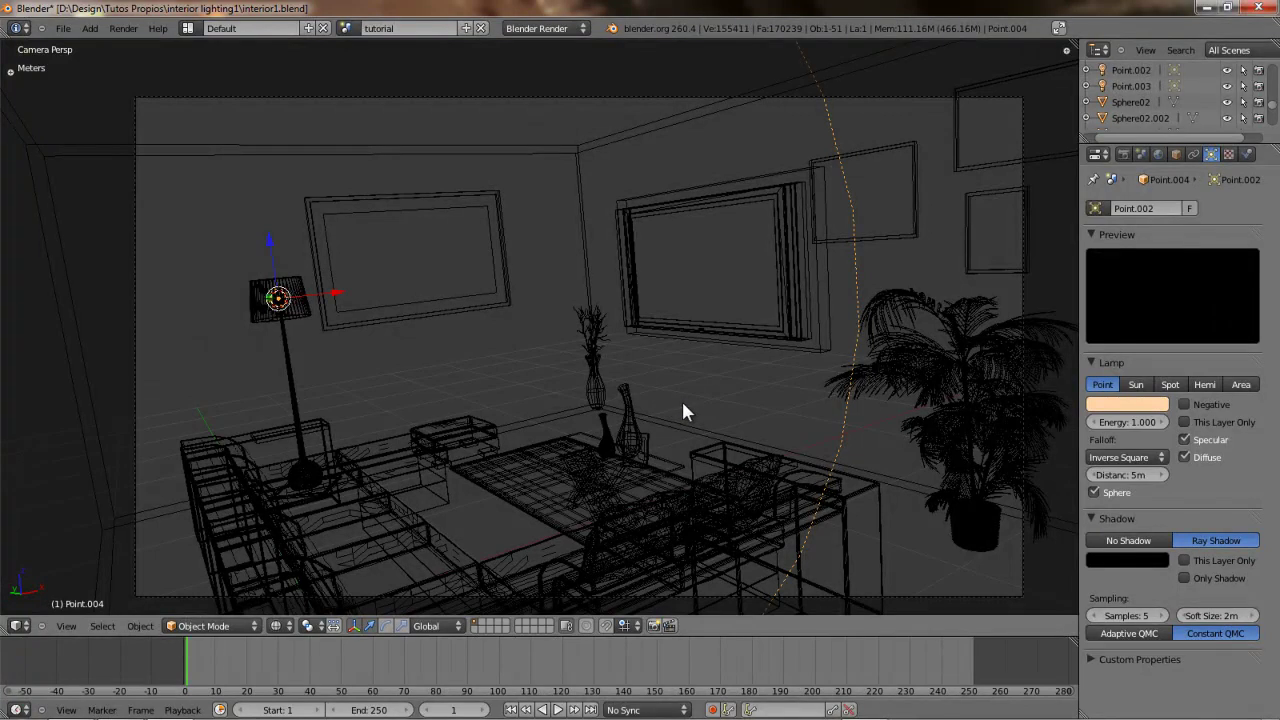
pyautogui.press('F12')
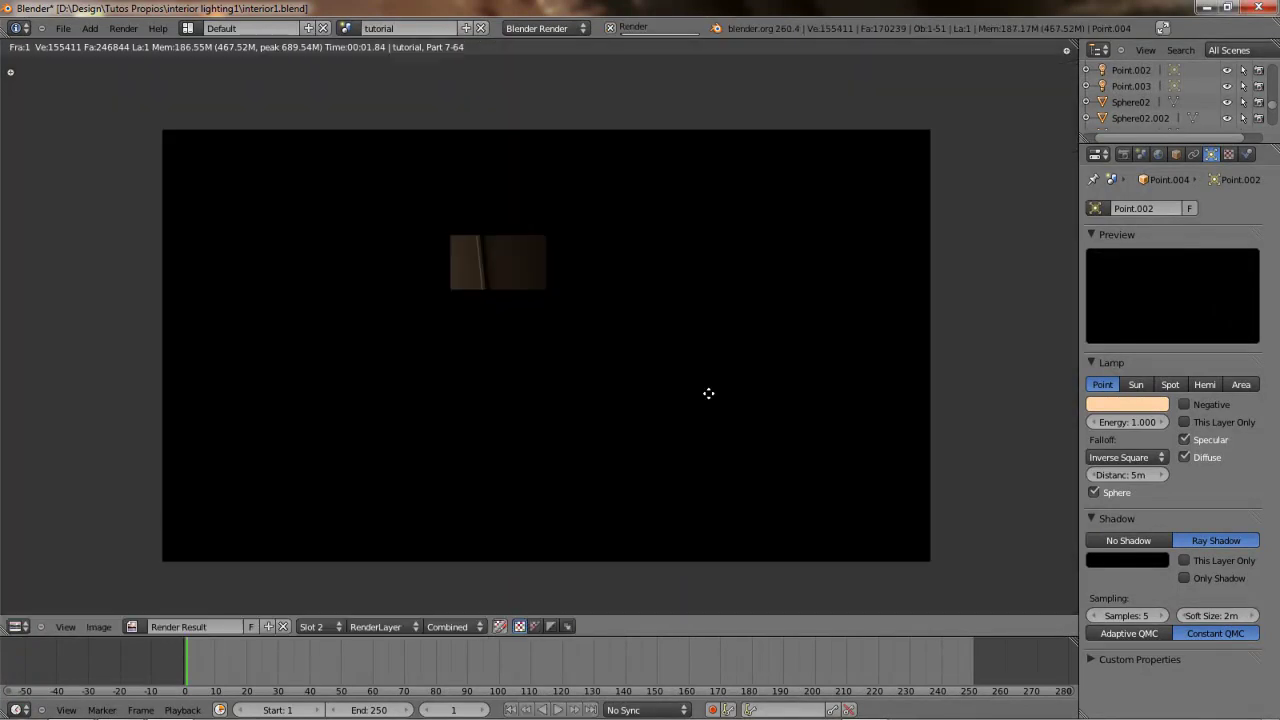
pyautogui.scroll(5, 451, 384)
pyautogui.moveTo(423, 429); pyautogui.dragTo(563, 296, button='middle')
pyautogui.scroll(2, 491, 430)
pyautogui.moveTo(491, 432); pyautogui.dragTo(528, 385, button='middle')
pyautogui.scroll(-2, 623, 360)
pyautogui.moveTo(623, 360); pyautogui.dragTo(603, 362, button='middle')
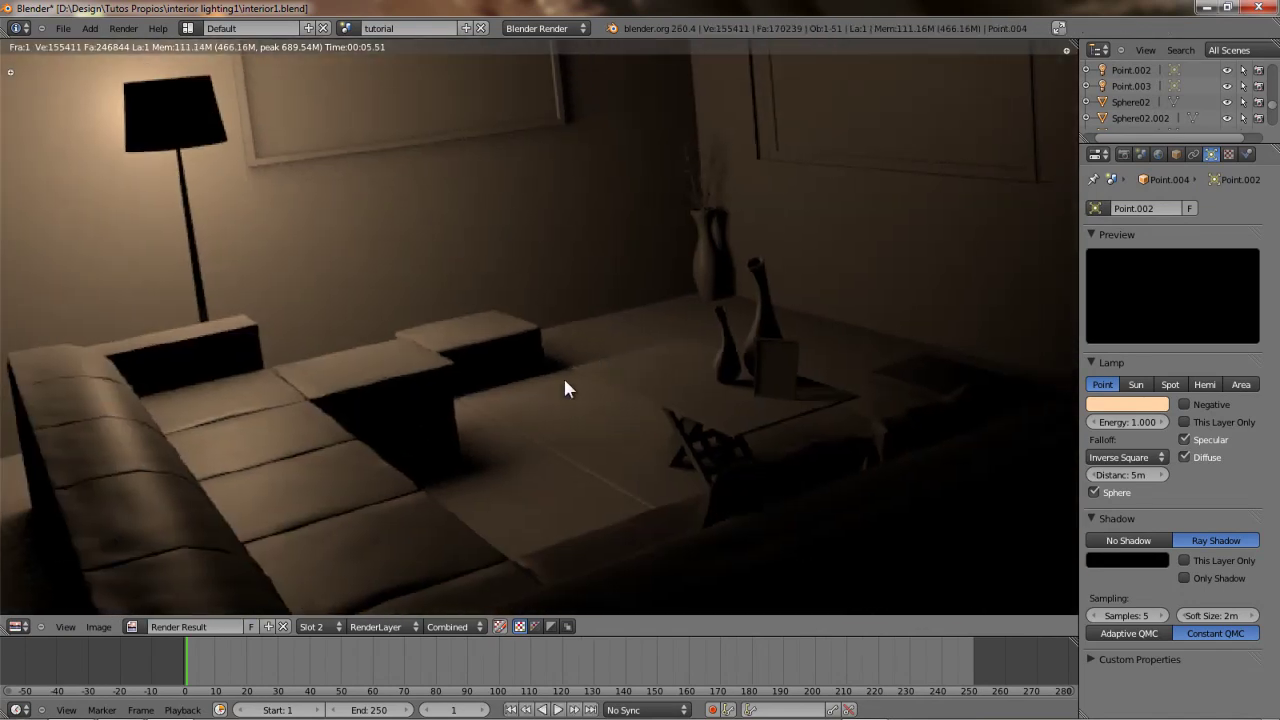
pyautogui.scroll(-2, 603, 367)
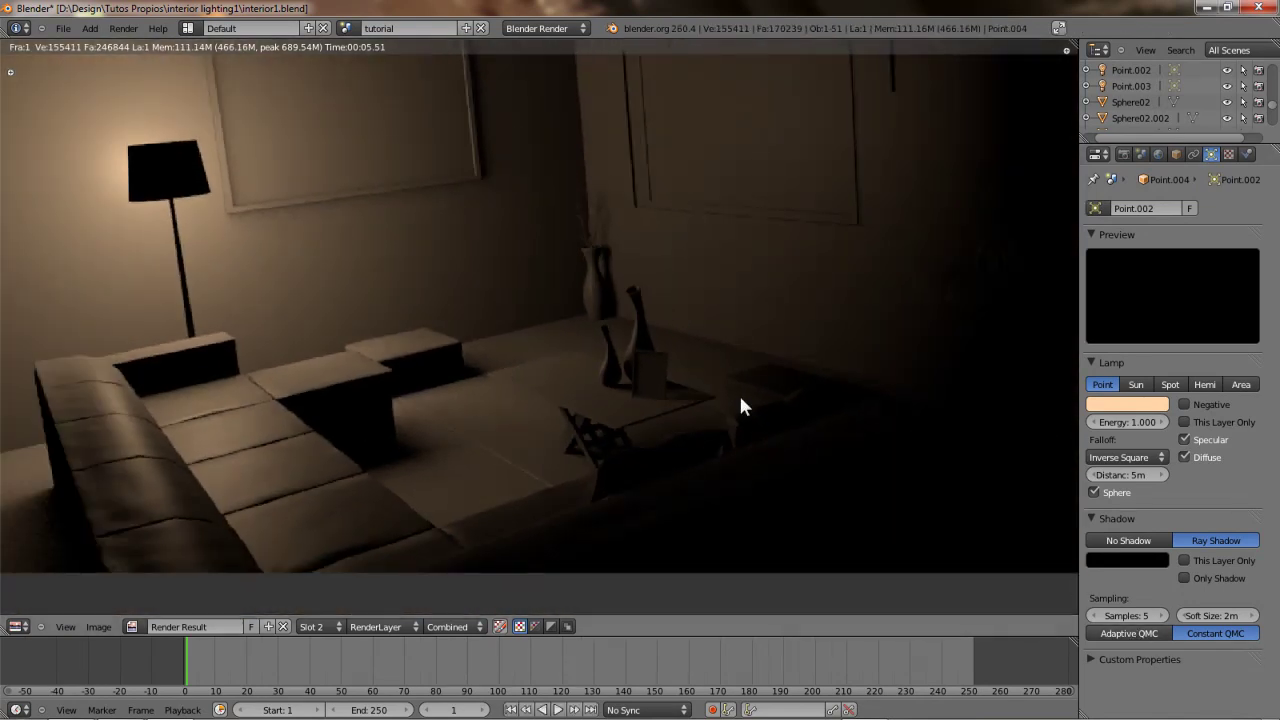
# Examine the shadow softness and grain around the table, the vases and the wall pictures in the render.
pyautogui.scroll(4, 537, 340)
pyautogui.moveTo(440, 349); pyautogui.dragTo(486, 450, button='middle')
pyautogui.scroll(-2, 485, 449)
pyautogui.moveTo(675, 281); pyautogui.dragTo(634, 357, button='middle')
pyautogui.scroll(3, 620, 372)
pyautogui.scroll(-2, 663, 274)
pyautogui.moveTo(663, 274); pyautogui.dragTo(594, 294, button='middle')
pyautogui.scroll(-1, 588, 382)
pyautogui.scroll(-1, 591, 349)
pyautogui.scroll(2, 640, 369)
pyautogui.scroll(1, 586, 329)
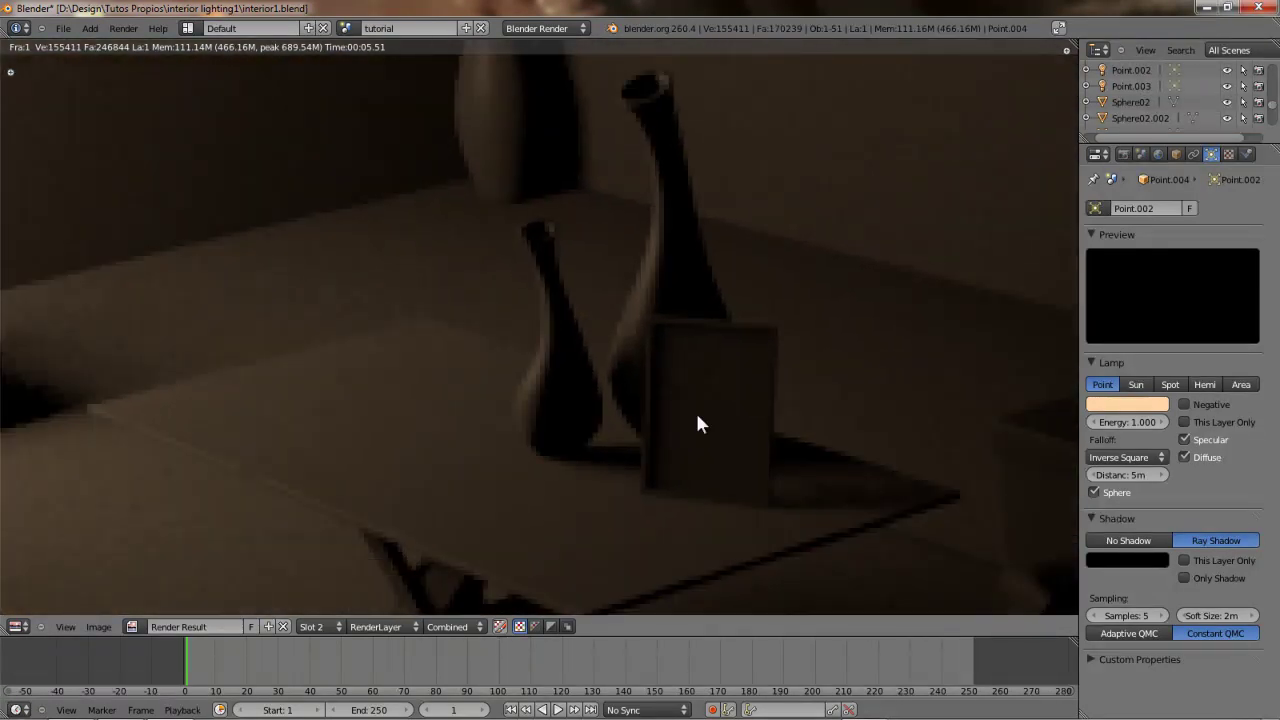
pyautogui.scroll(-2, 660, 390)
pyautogui.scroll(-3, 706, 420)
pyautogui.scroll(-2, 614, 377)
pyautogui.scroll(2, 567, 358)
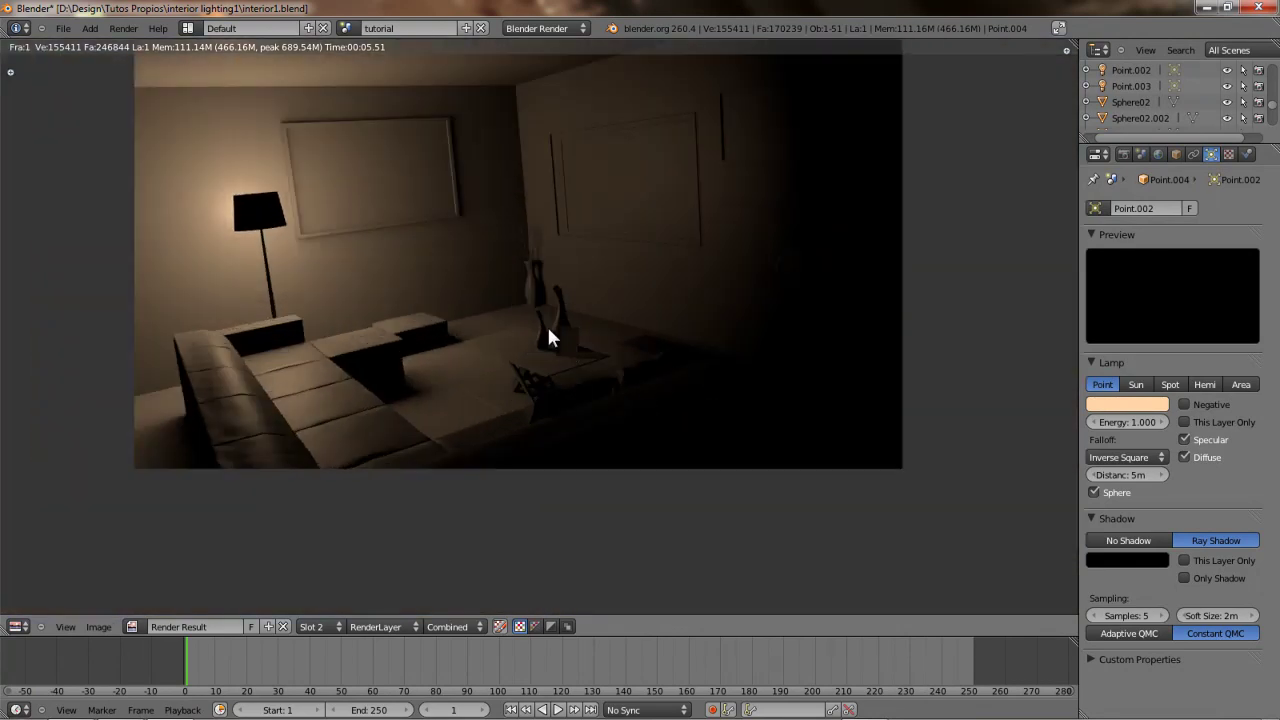
# Examine the lampshade and the glow on the wall behind it in the finished render.
pyautogui.moveTo(565, 349); pyautogui.dragTo(648, 463, button='middle')
pyautogui.press('Escape')
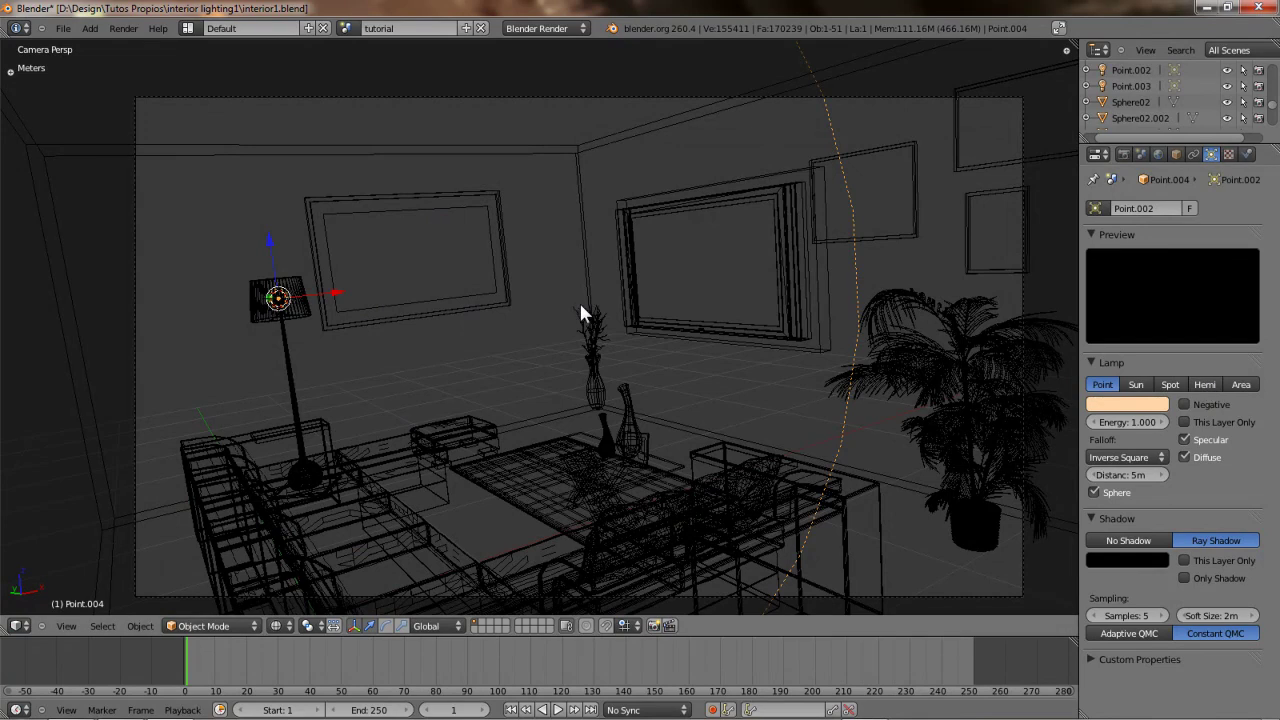
pyautogui.press('F11')
pyautogui.scroll(4, 366, 337)
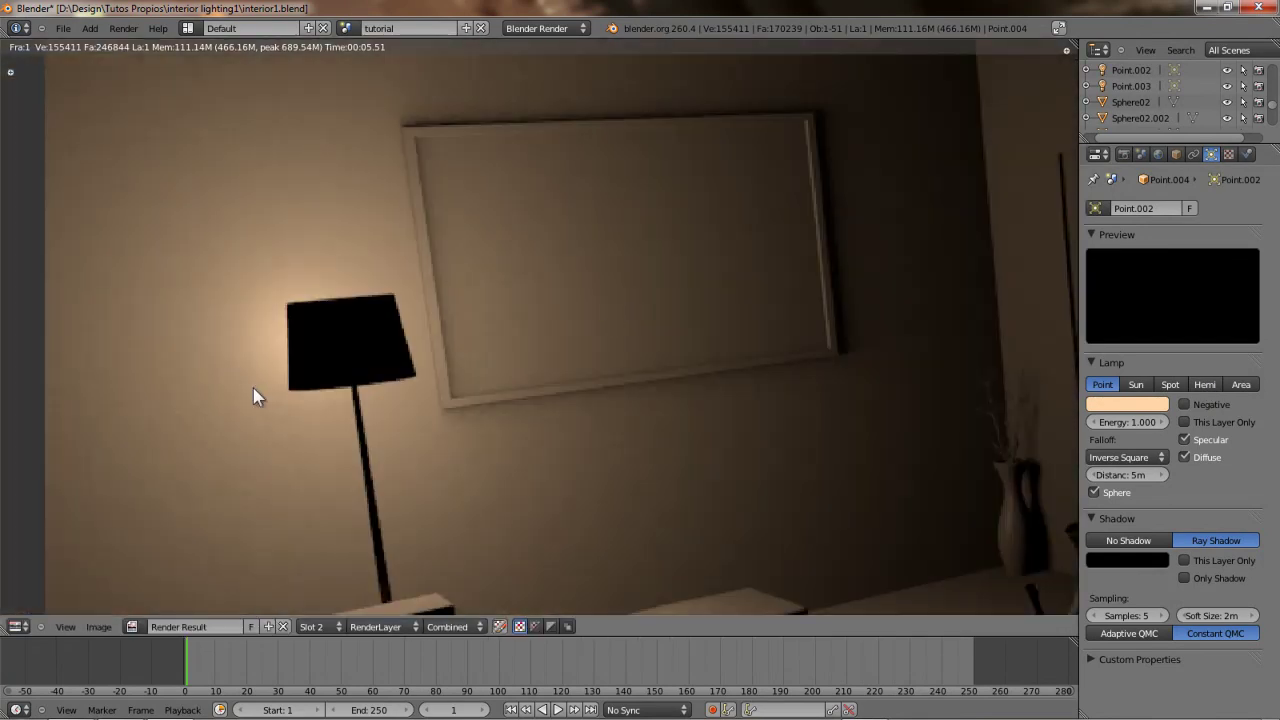
pyautogui.moveTo(253, 388); pyautogui.dragTo(471, 300, button='middle')
pyautogui.scroll(2, 474, 297)
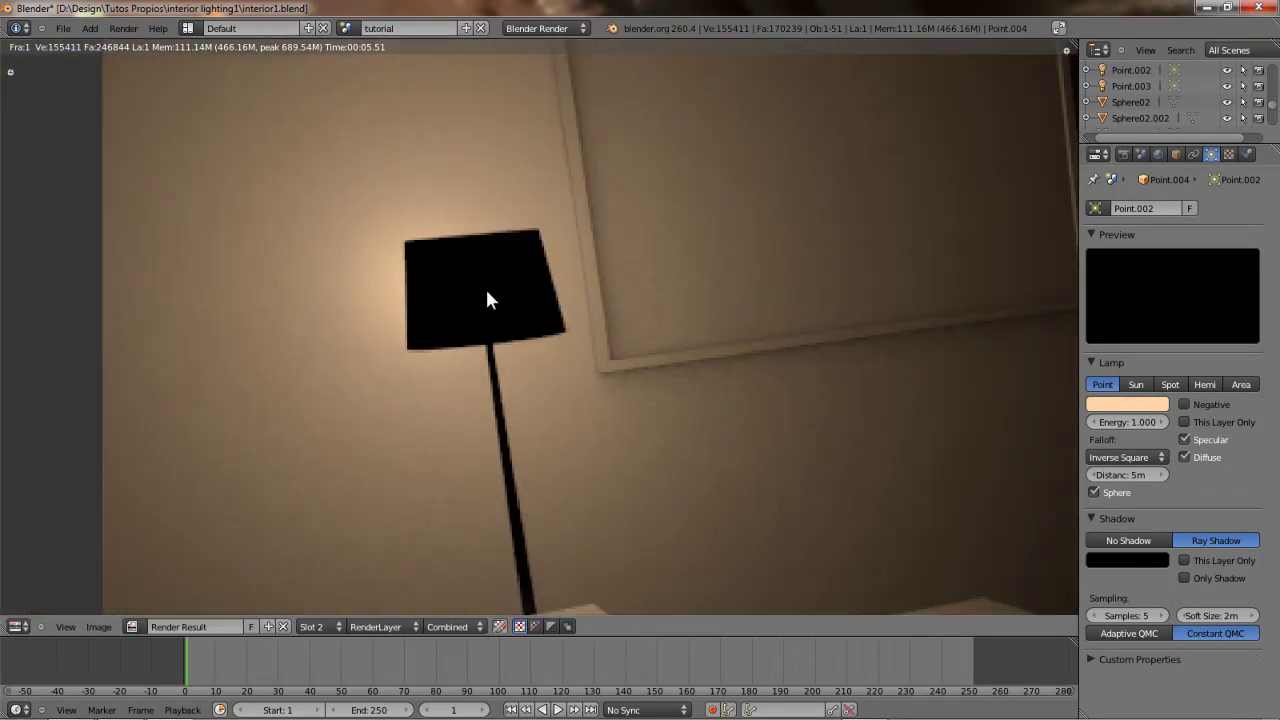
pyautogui.scroll(-4, 487, 290)
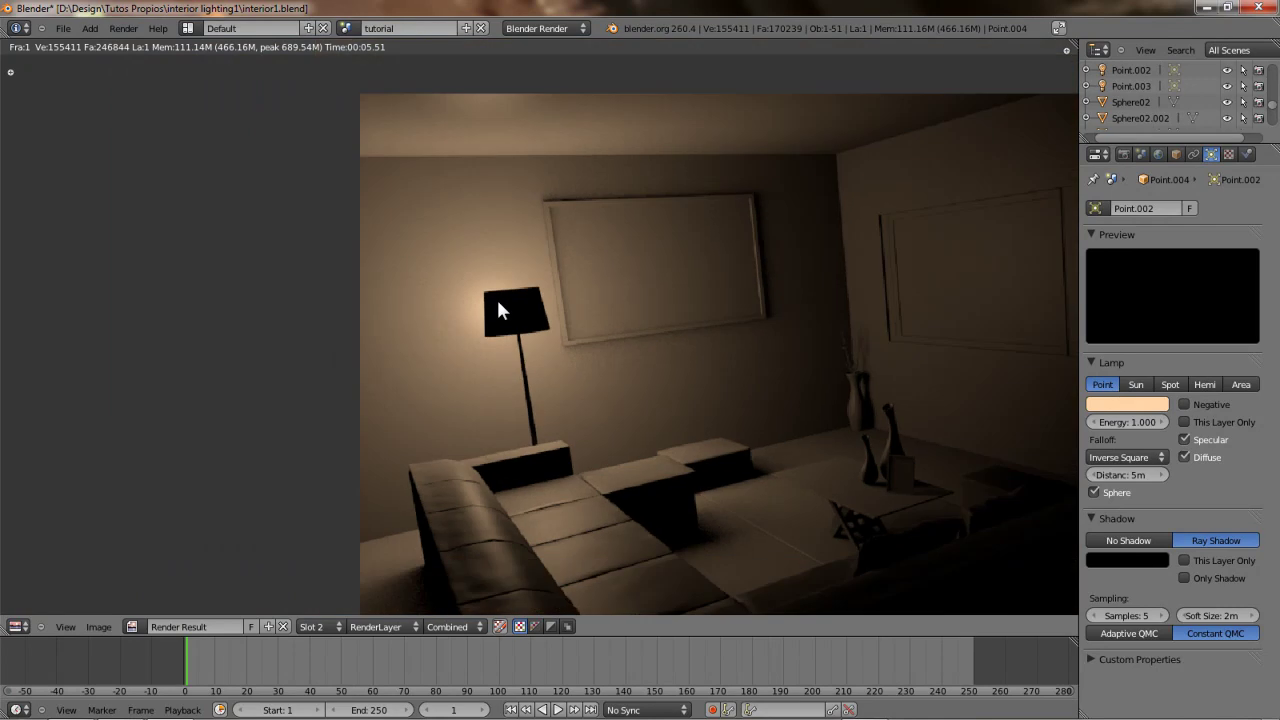
pyautogui.scroll(-1, 496, 296)
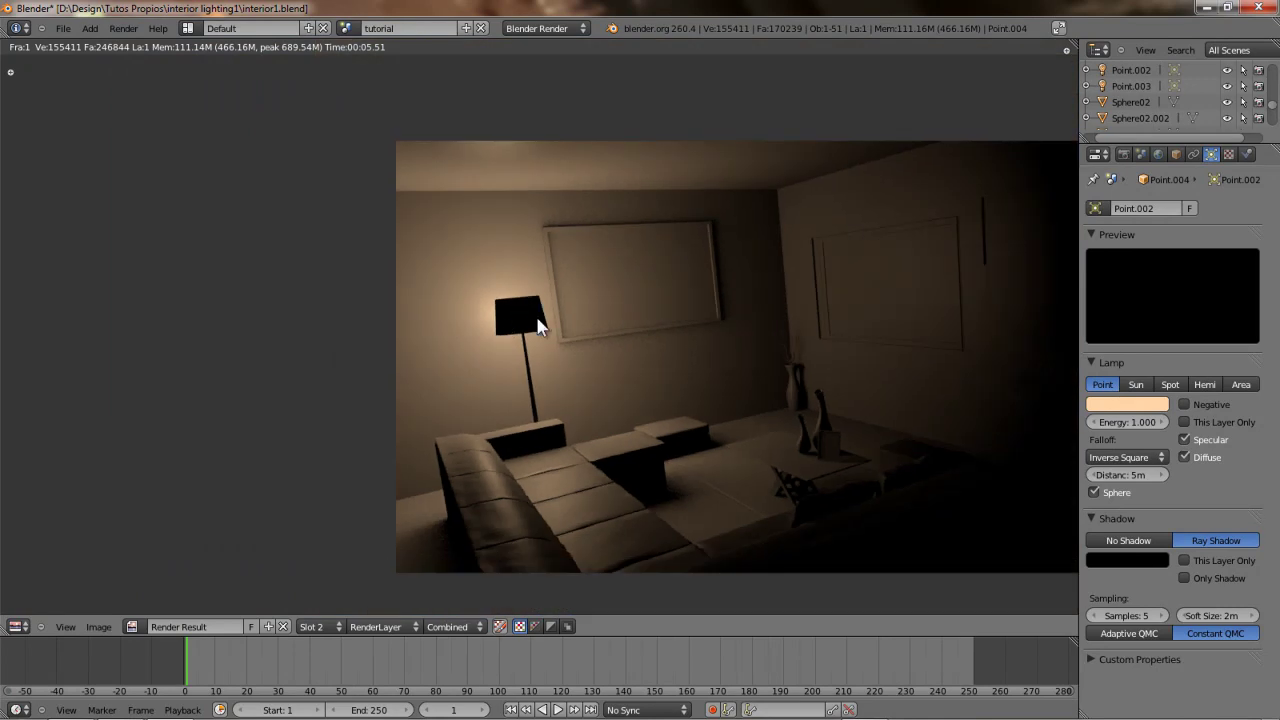
pyautogui.scroll(2, 537, 314)
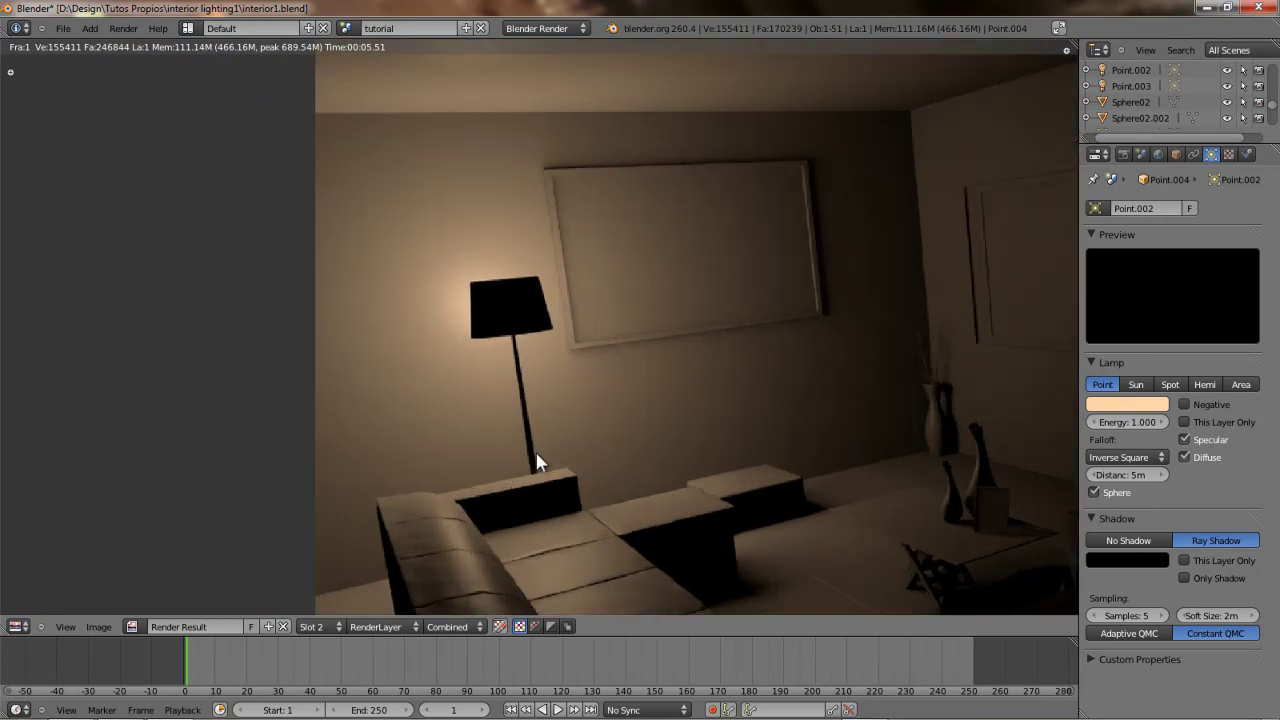
pyautogui.scroll(-1, 497, 334)
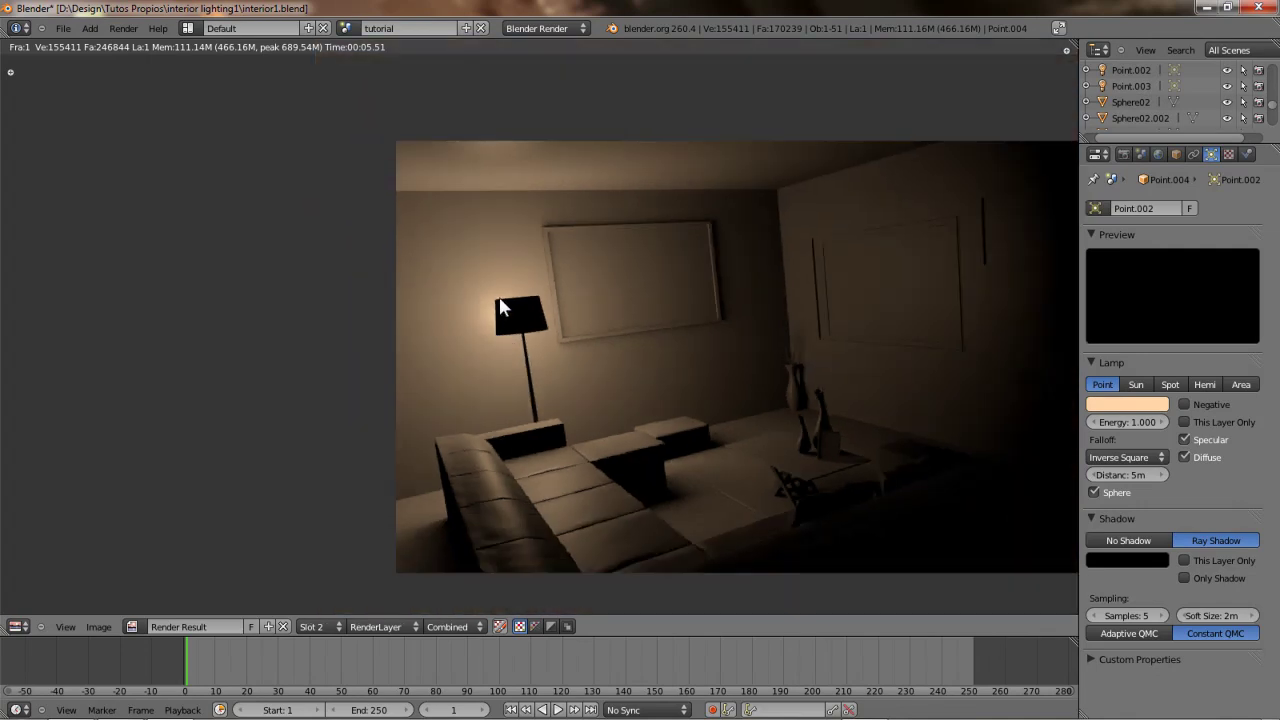
# Show the scene shaded and raise the floor lamp's point light slightly along Z, just above the bulb inside the shade.
pyautogui.press('Escape')
pyautogui.press('KP_Decimal')
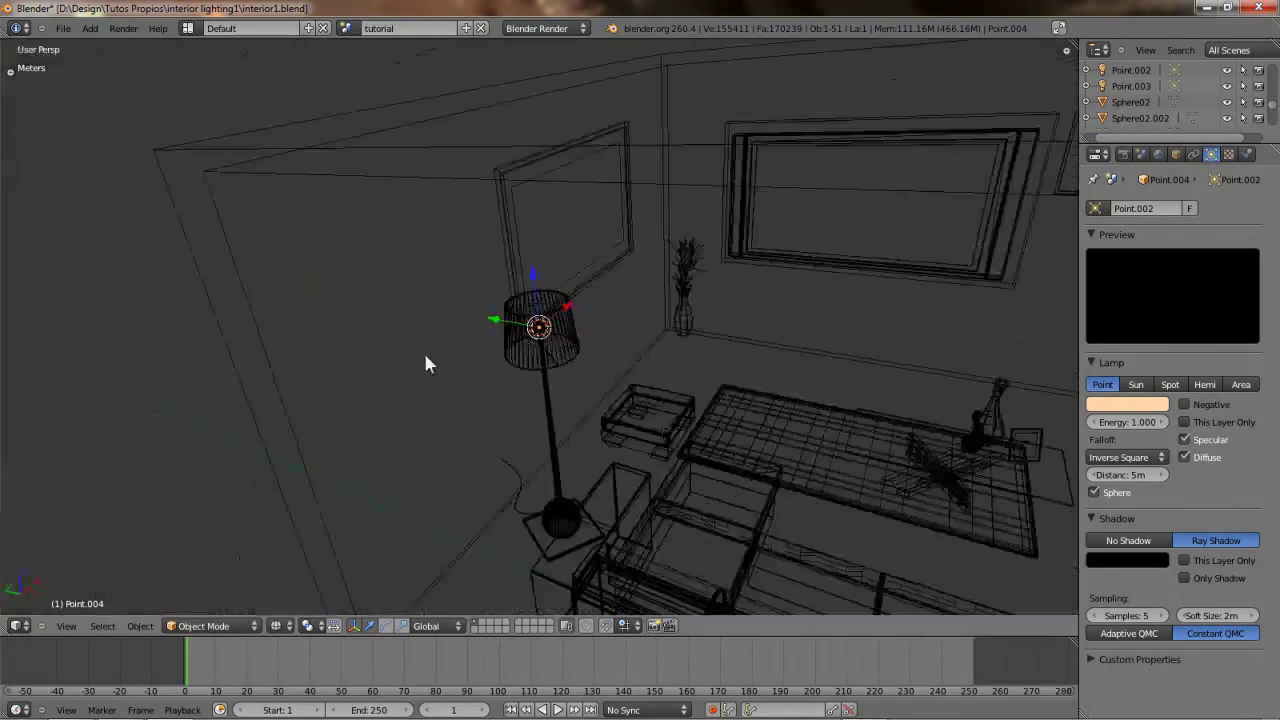
pyautogui.press('z')
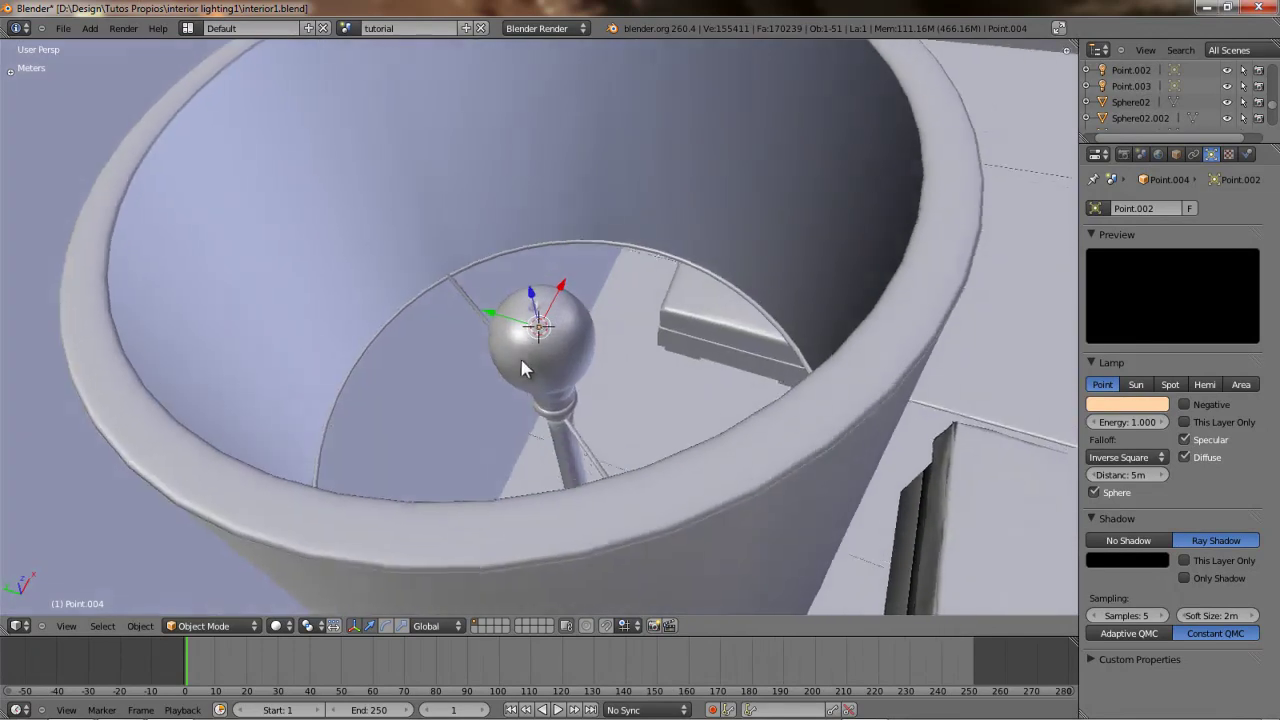
pyautogui.moveTo(514, 337); pyautogui.dragTo(531, 314, button='middle')
pyautogui.moveTo(536, 289); pyautogui.dragTo(539, 250)
pyautogui.scroll(-8, 591, 333)
# Reopen the last render and compare the light at the lampshade with its spread across the room.
pyautogui.press('F11')
pyautogui.scroll(1, 485, 322)
pyautogui.scroll(-1, 485, 322)
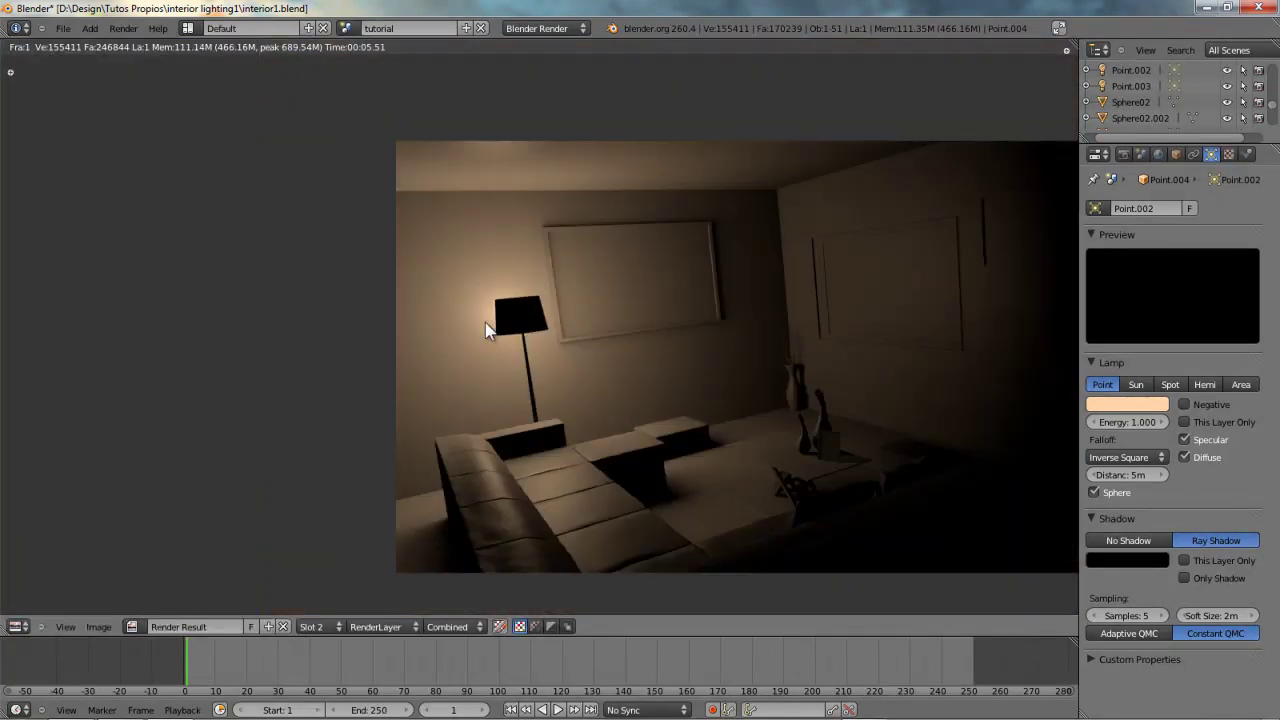
pyautogui.scroll(1, 485, 322)
pyautogui.moveTo(504, 318); pyautogui.dragTo(489, 323, button='middle')
pyautogui.scroll(1, 476, 311)
pyautogui.scroll(-2, 476, 311)
pyautogui.moveTo(619, 317); pyautogui.dragTo(409, 327, button='middle')
pyautogui.scroll(2, 291, 326)
pyautogui.moveTo(311, 312); pyautogui.dragTo(478, 329, button='middle')
# Restrict the floor lamp's point light to illuminating only objects on its own layer.
pyautogui.press('Escape')
pyautogui.press('KP_Decimal')
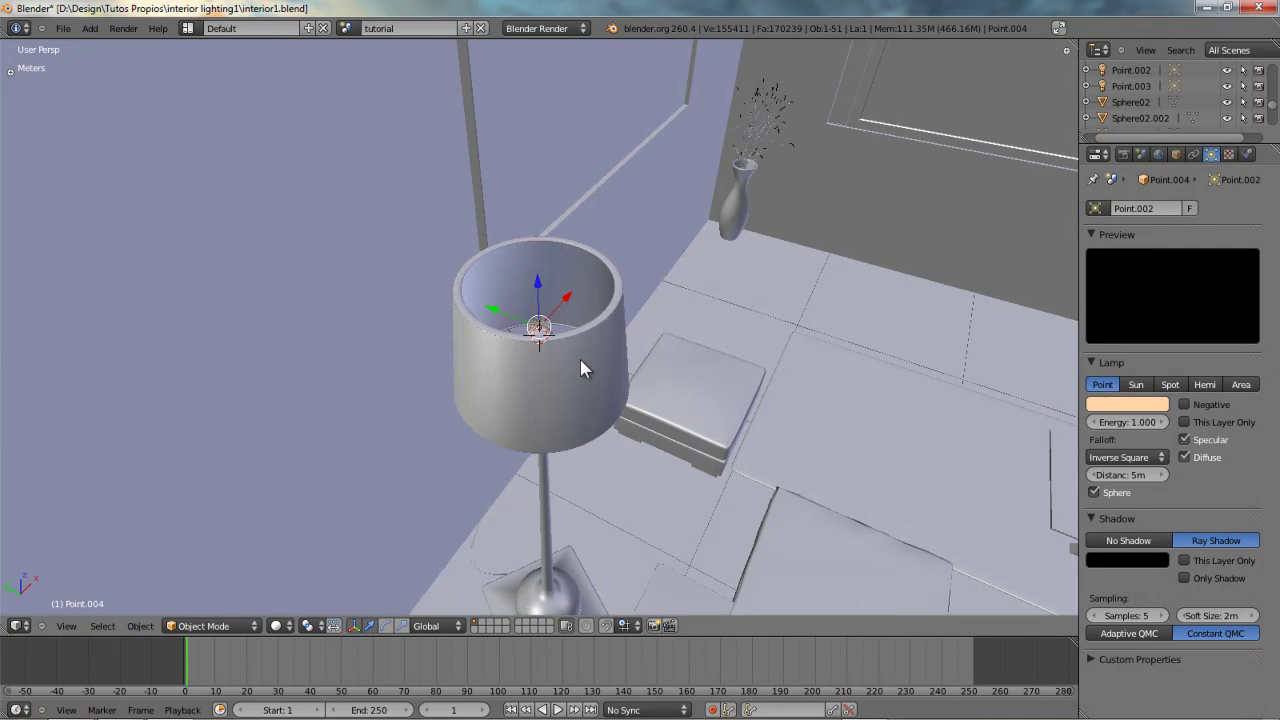
pyautogui.moveTo(593, 353); pyautogui.dragTo(866, 360, button='middle')
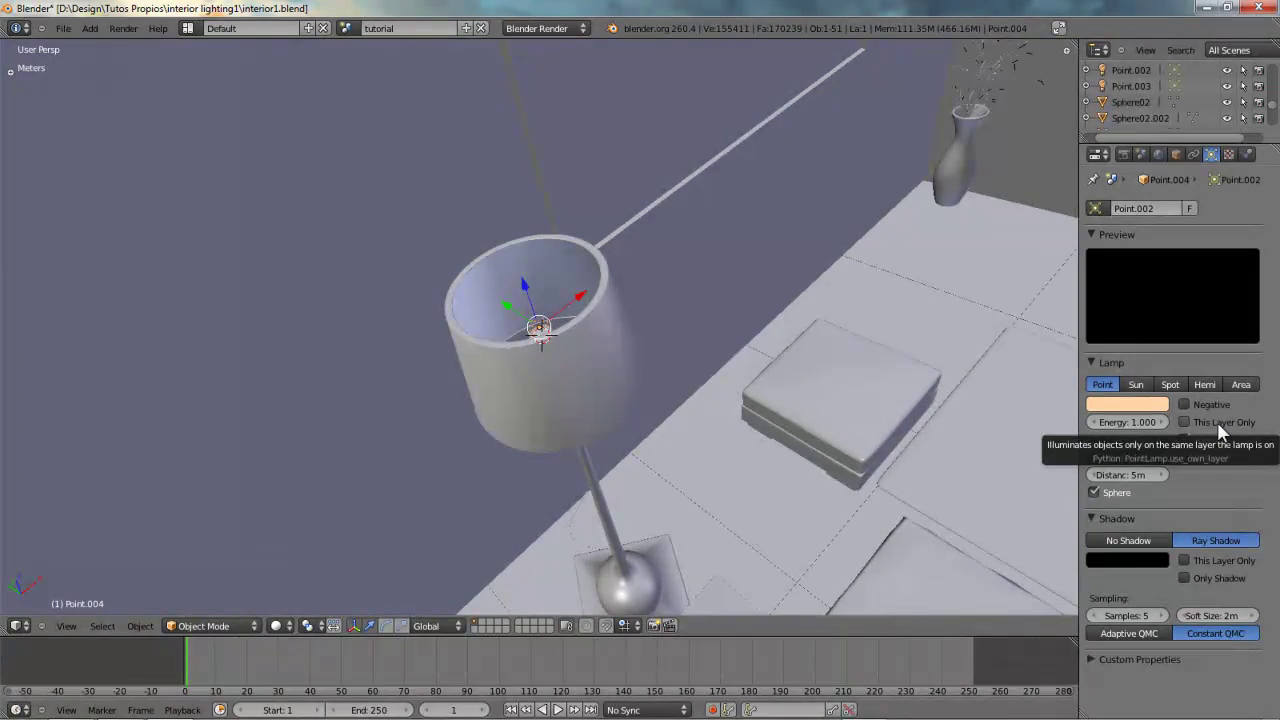
pyautogui.click(1186, 423)
pyautogui.moveTo(601, 333); pyautogui.dragTo(549, 366, button='middle')
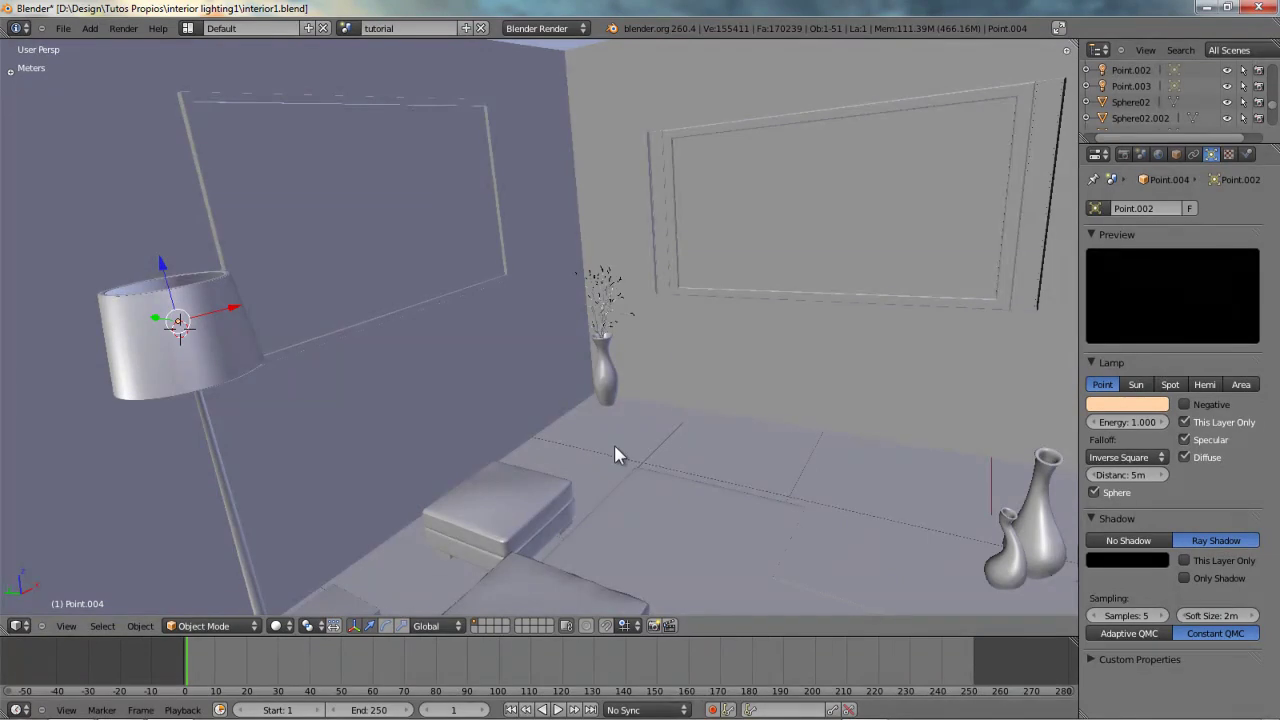
pyautogui.moveTo(622, 442); pyautogui.dragTo(593, 427, button='middle')
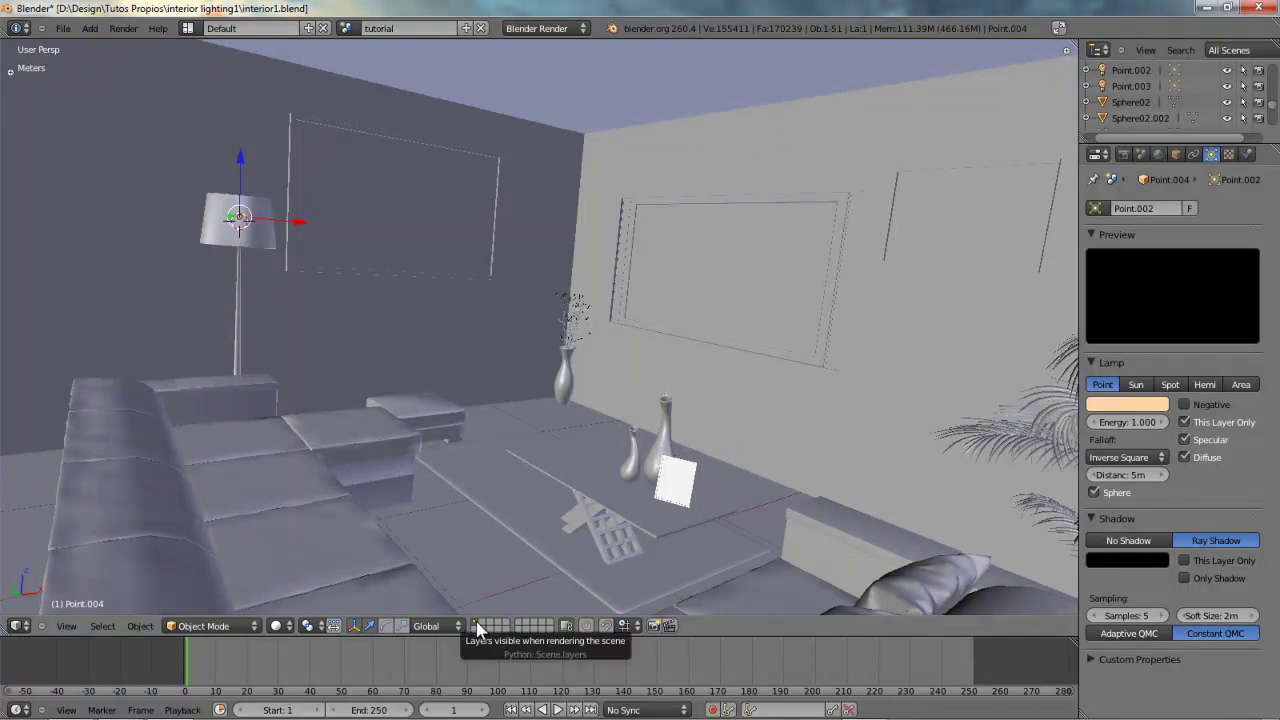
# Check which layer the floor lamp's point light is assigned to.
pyautogui.moveTo(252, 285); pyautogui.dragTo(329, 322, button='middle')
pyautogui.press('KP_Decimal')
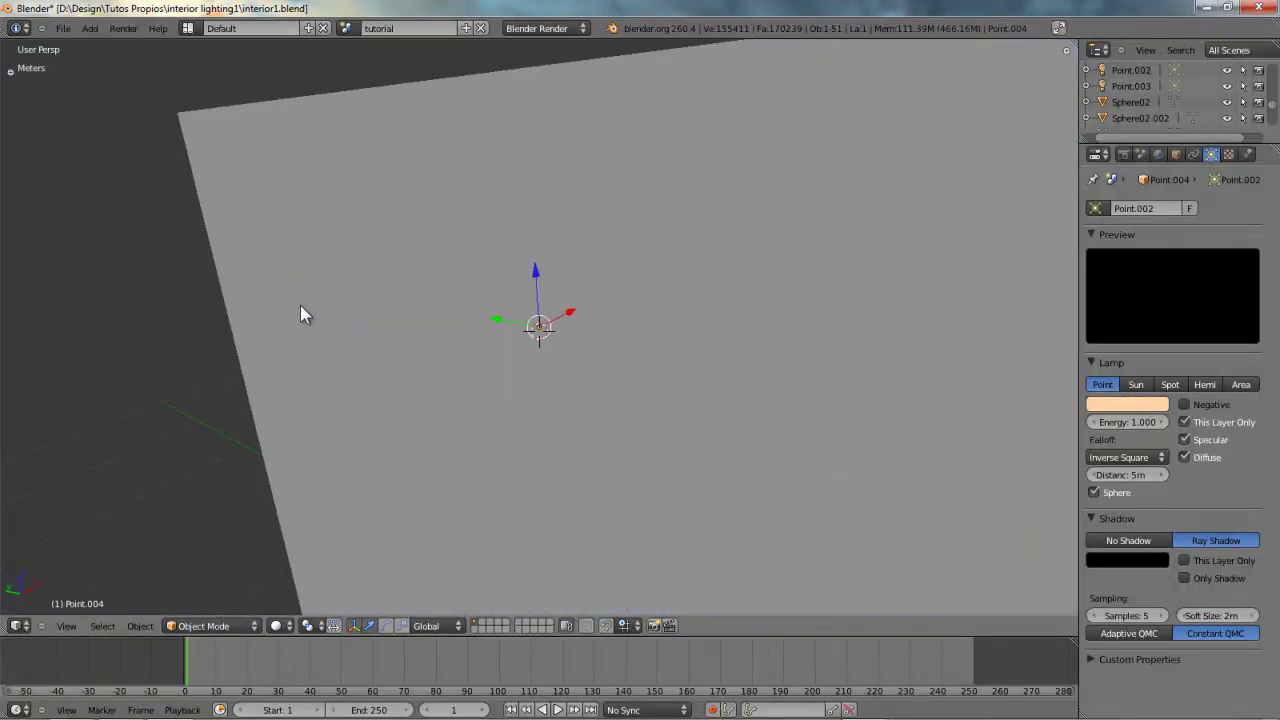
pyautogui.scroll(6, 291, 307)
pyautogui.moveTo(449, 303); pyautogui.dragTo(477, 351, button='middle')
pyautogui.press('z')
pyautogui.moveTo(550, 378); pyautogui.dragTo(461, 370, button='middle')
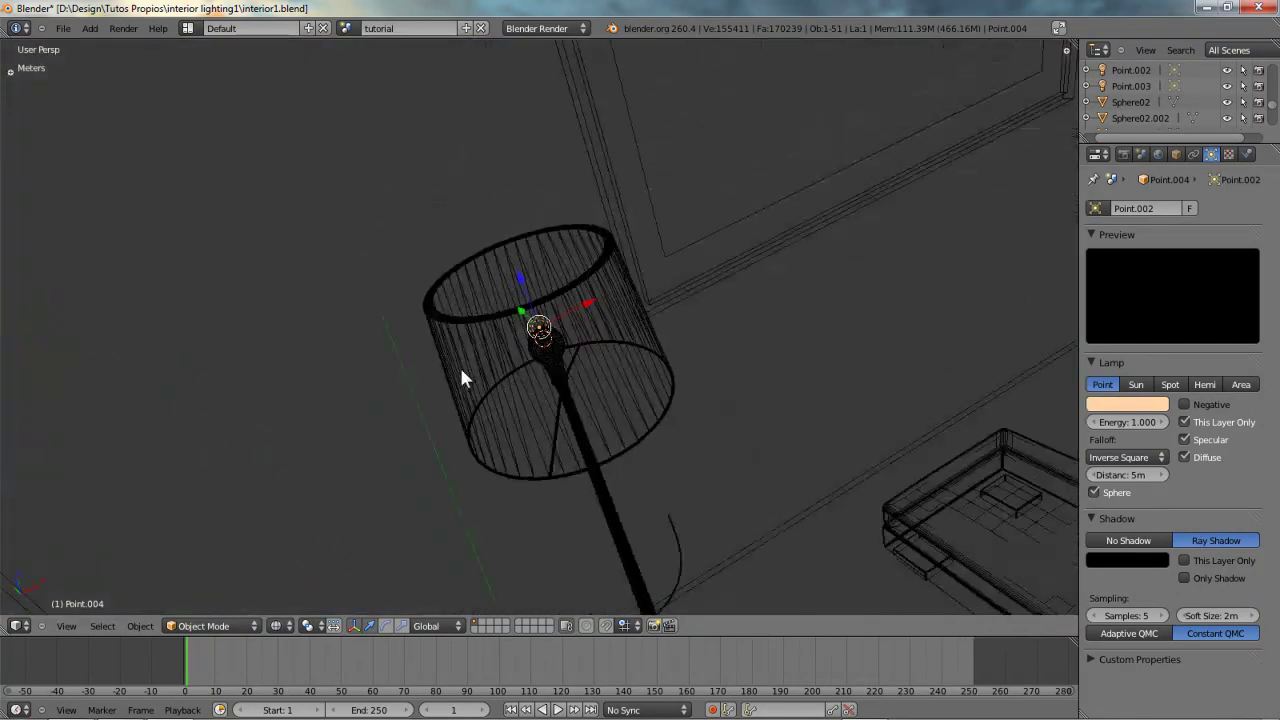
pyautogui.scroll(-2, 461, 378)
pyautogui.press('m')
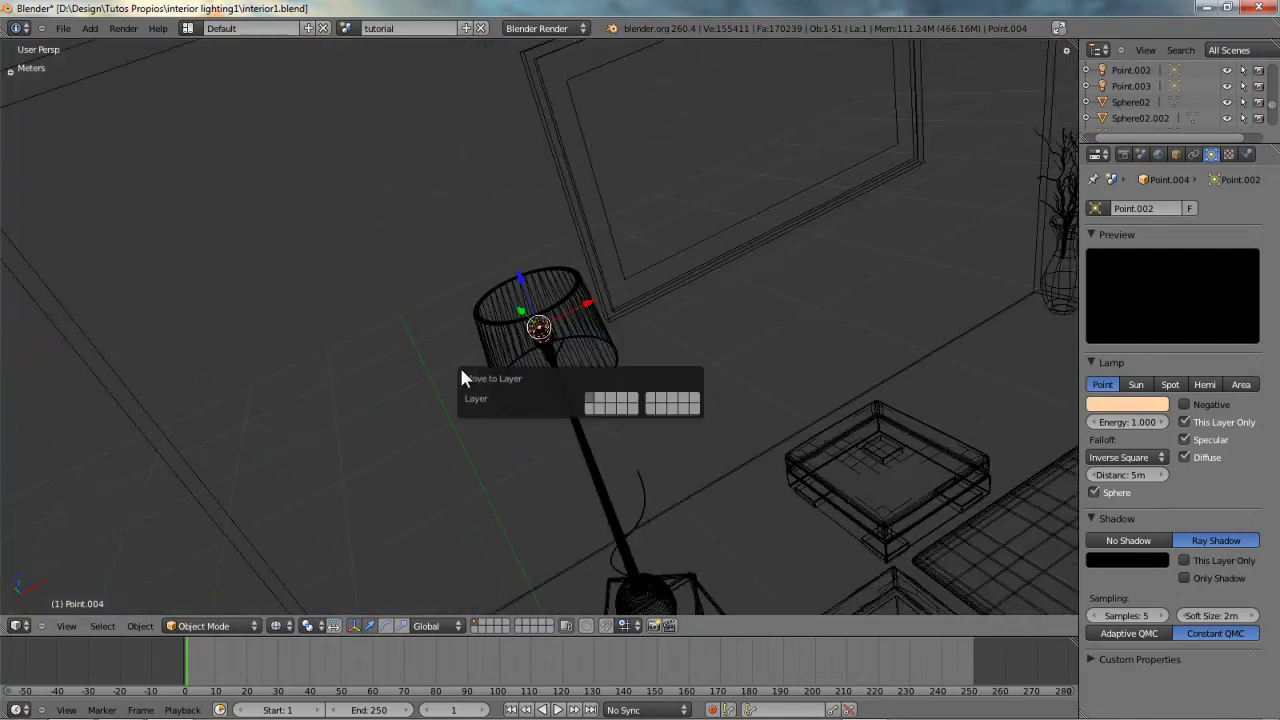
pyautogui.click(617, 400)
# Select the floor lamp's shade and move it to layer 2.
pyautogui.moveTo(666, 343); pyautogui.dragTo(497, 323, button='middle')
pyautogui.scroll(2, 566, 368)
pyautogui.rightClick(566, 368)
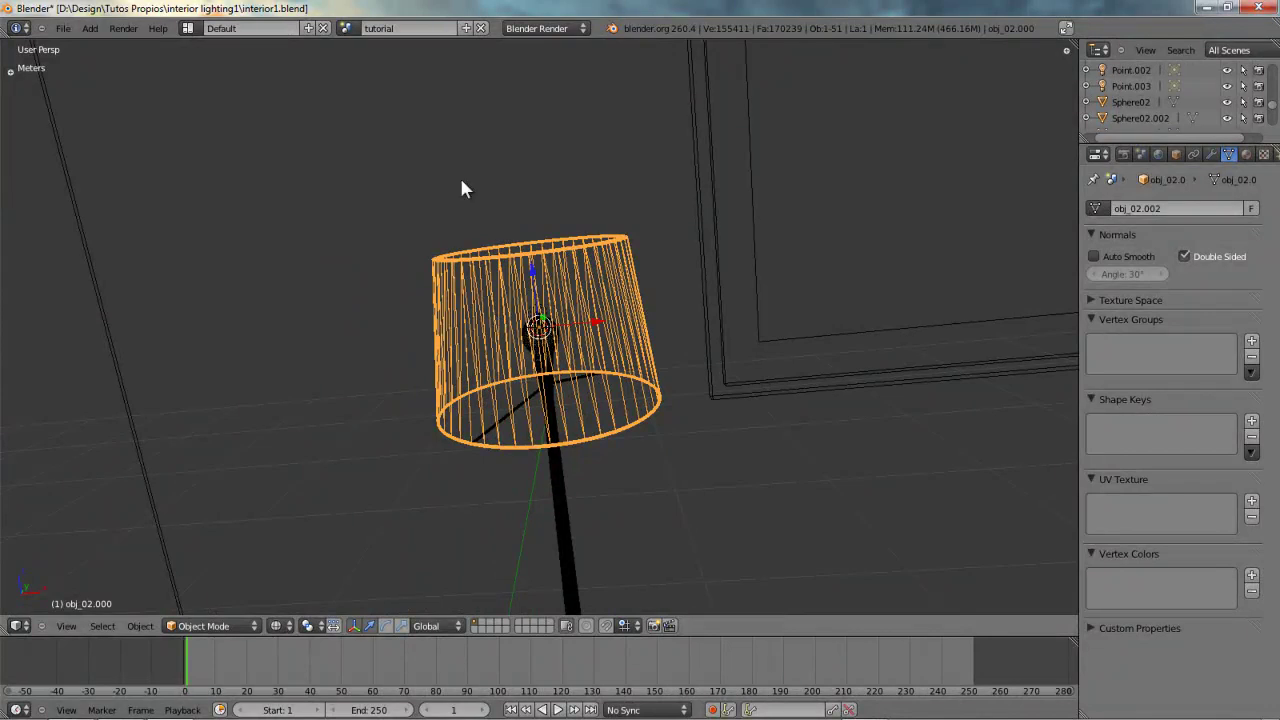
pyautogui.moveTo(561, 393); pyautogui.dragTo(672, 355, button='middle')
pyautogui.scroll(3, 633, 400)
pyautogui.scroll(-3, 637, 403)
pyautogui.scroll(3, 607, 437)
pyautogui.scroll(3, 541, 431)
pyautogui.scroll(-5, 563, 396)
pyautogui.press('m')
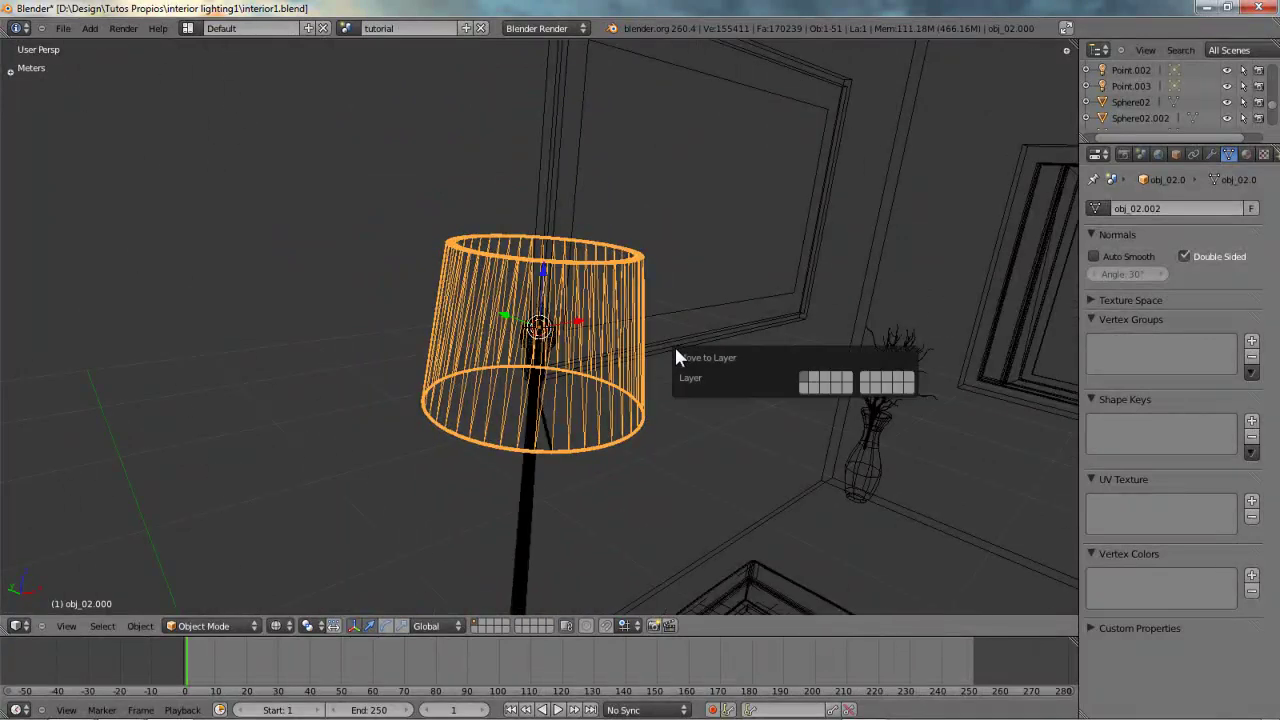
pyautogui.click(813, 379)
# Select the lamp's bulb and show layers 1 and 2 together in the camera view.
pyautogui.moveTo(816, 383); pyautogui.dragTo(549, 397, button='middle')
pyautogui.rightClick(527, 345)
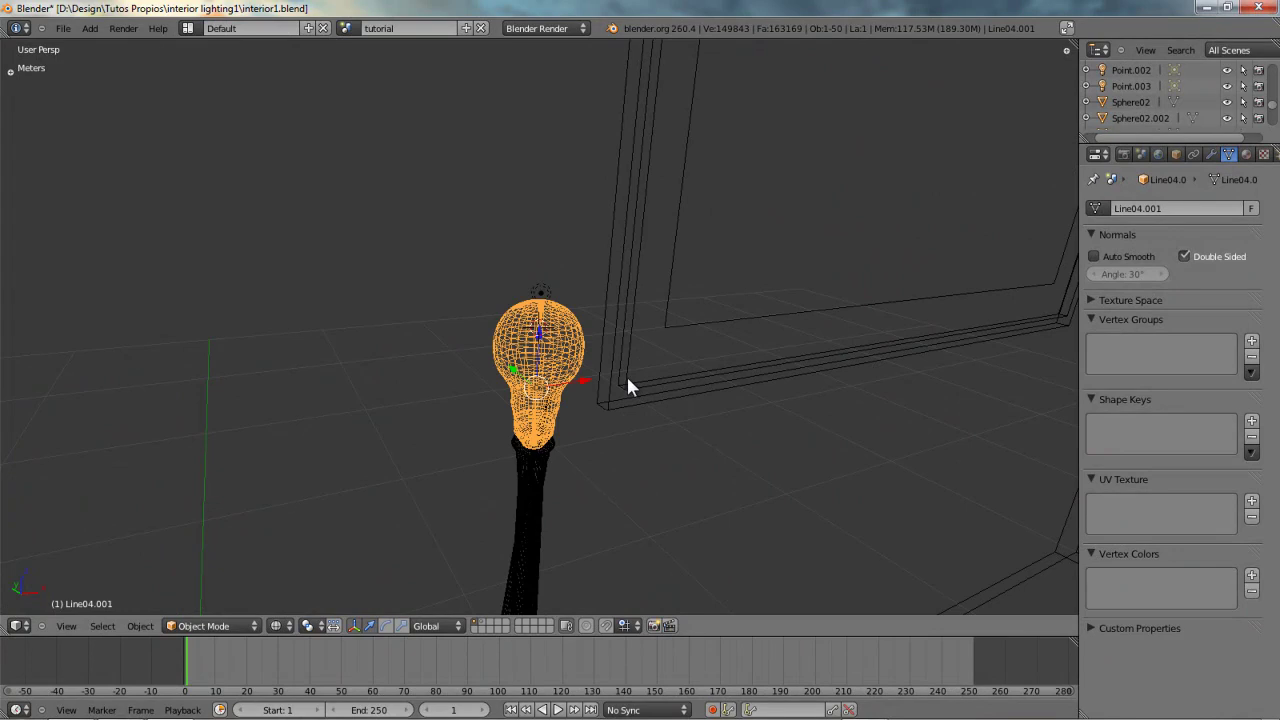
pyautogui.press('KP_0')
pyautogui.hotkey('shift', '2')
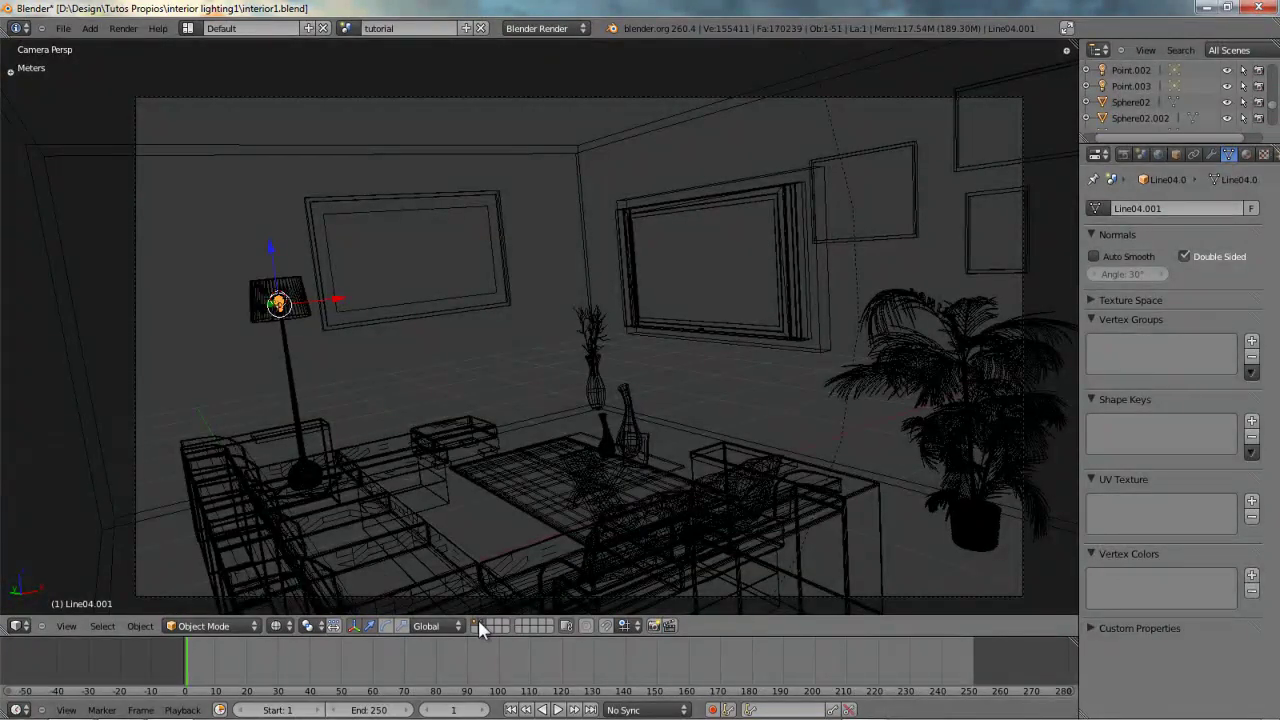
# Check the contents of layers 2 to 10 one at a time.
pyautogui.hotkey('shift', '2')
pyautogui.press('2')
pyautogui.press('3')
pyautogui.press('4')
pyautogui.press('5')
pyautogui.press('6')
pyautogui.press('7')
pyautogui.press('8')
pyautogui.press('9')
pyautogui.press('0')
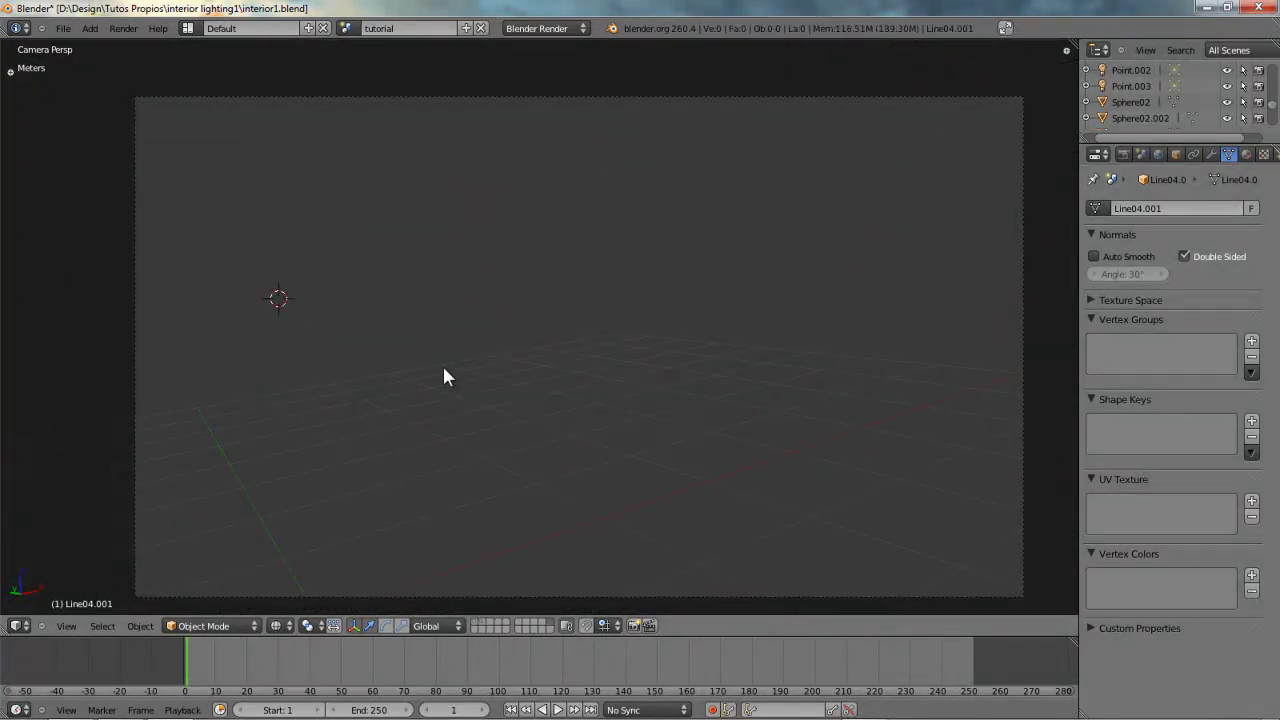
# Make layers 1 and 2 visible together and render the scene through the camera.
pyautogui.click(478, 626)
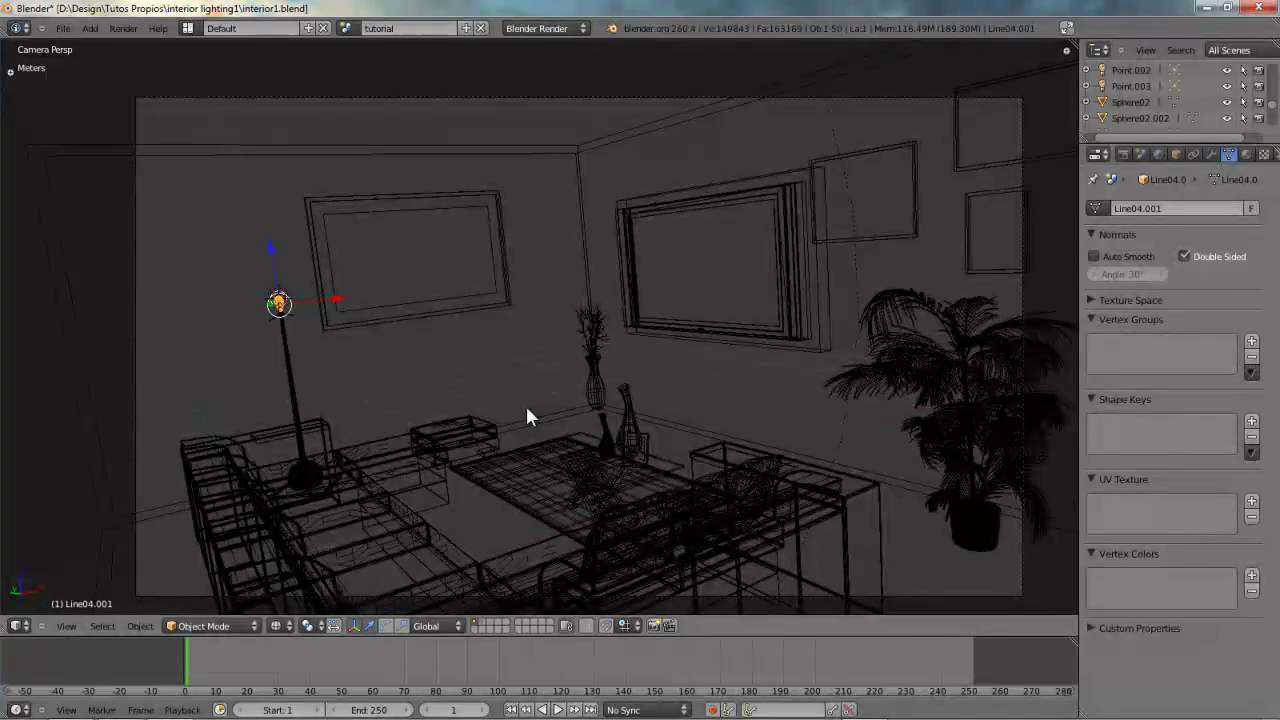
pyautogui.hotkey('shift', '2')
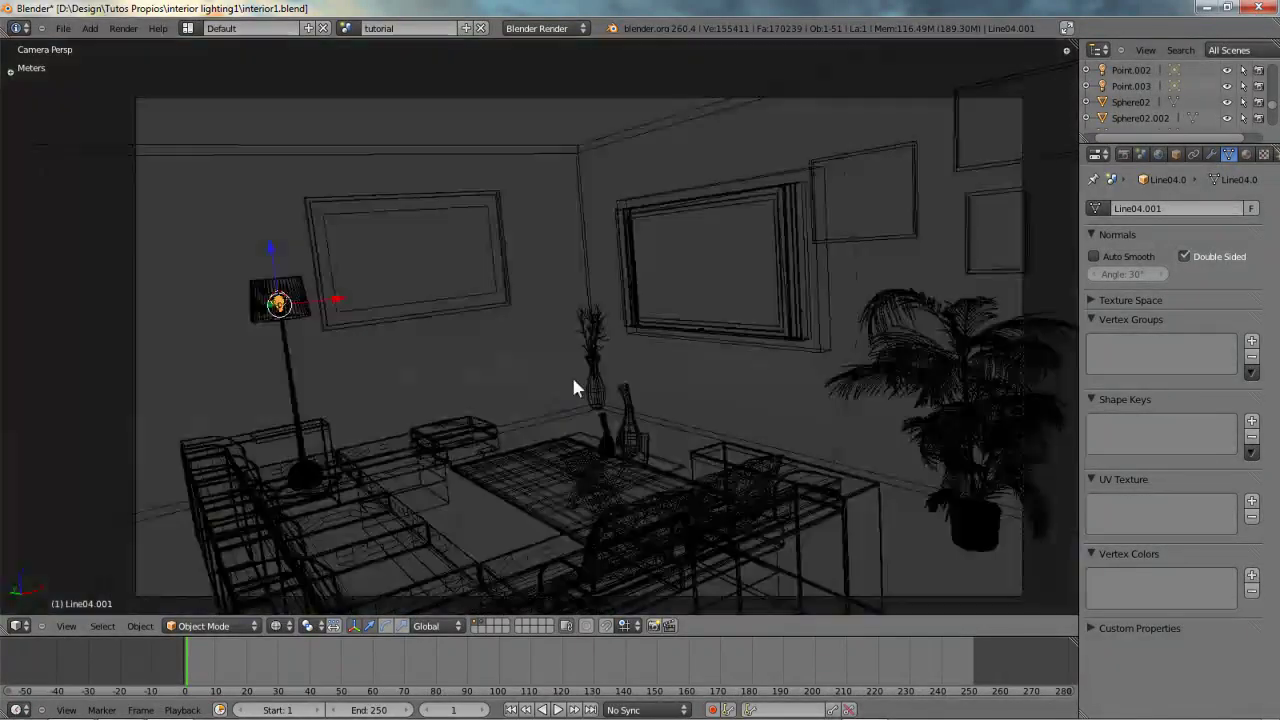
pyautogui.press('F12')
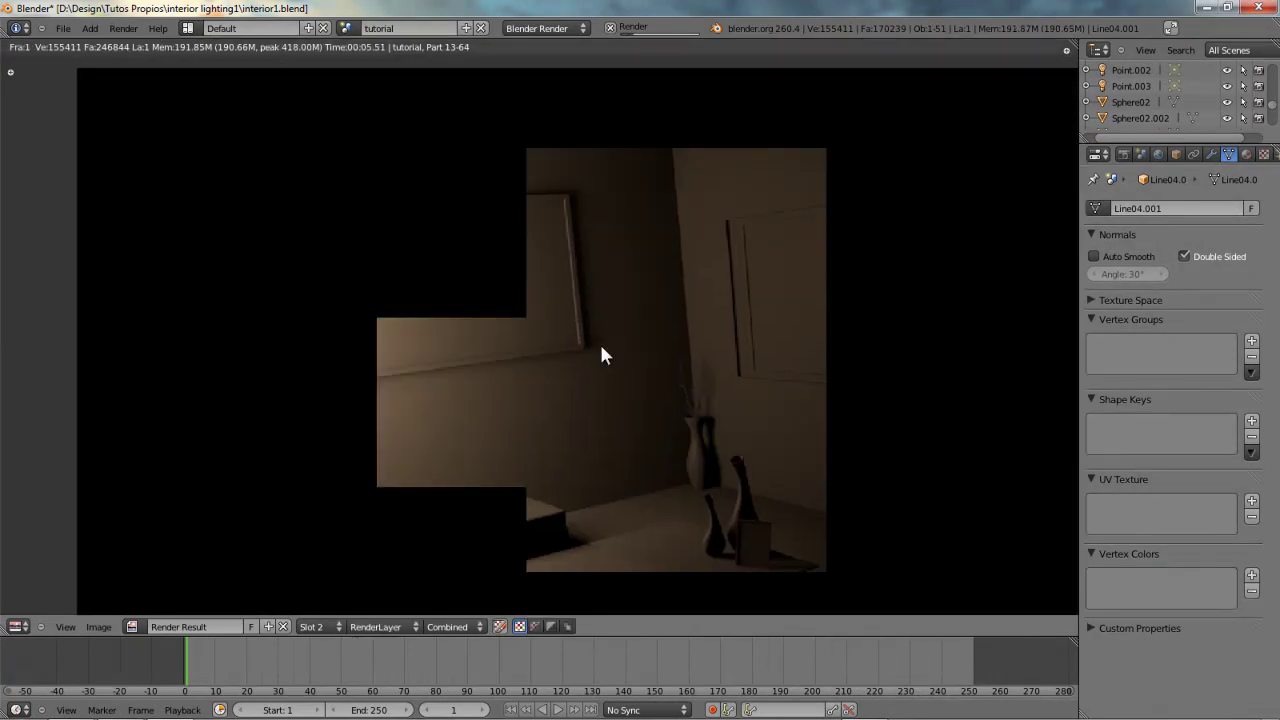
# Examine the lampshade, the wall picture and the overall lighting in the new render, and close it.
pyautogui.scroll(-2, 565, 352)
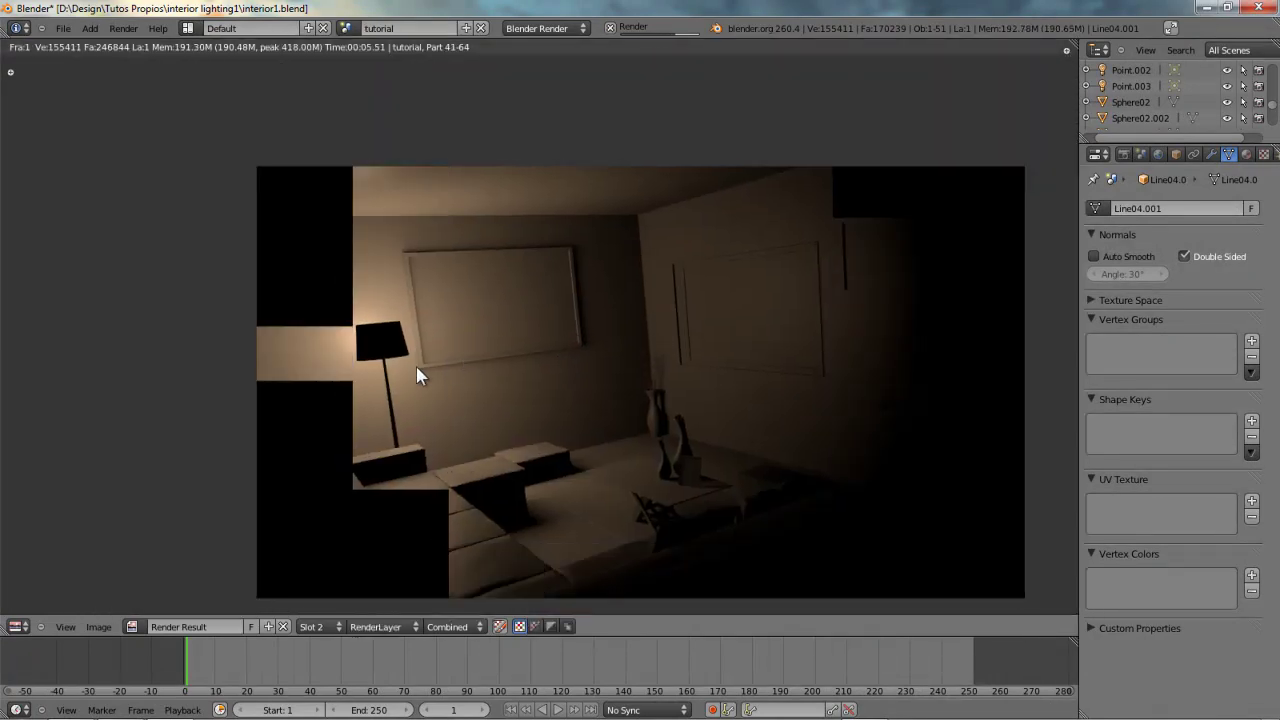
pyautogui.scroll(4, 414, 371)
pyautogui.moveTo(386, 374); pyautogui.dragTo(509, 357, button='middle')
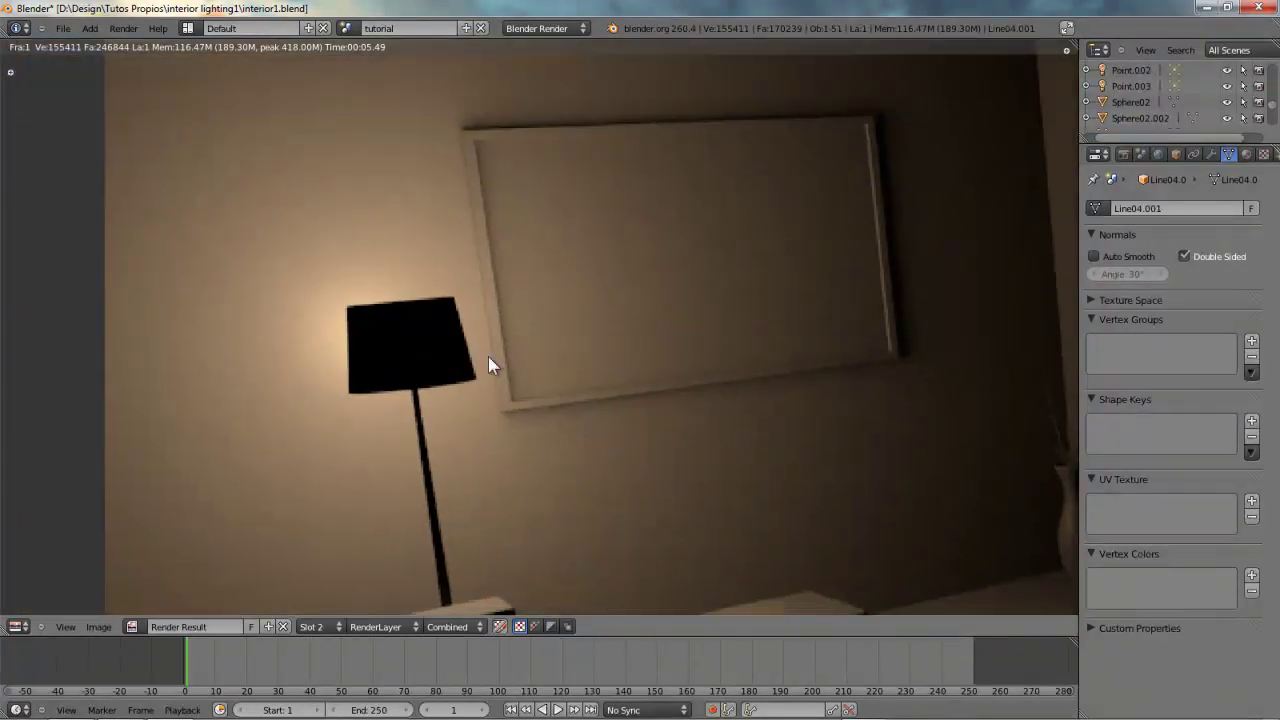
pyautogui.scroll(-2, 495, 362)
pyautogui.scroll(-1, 570, 400)
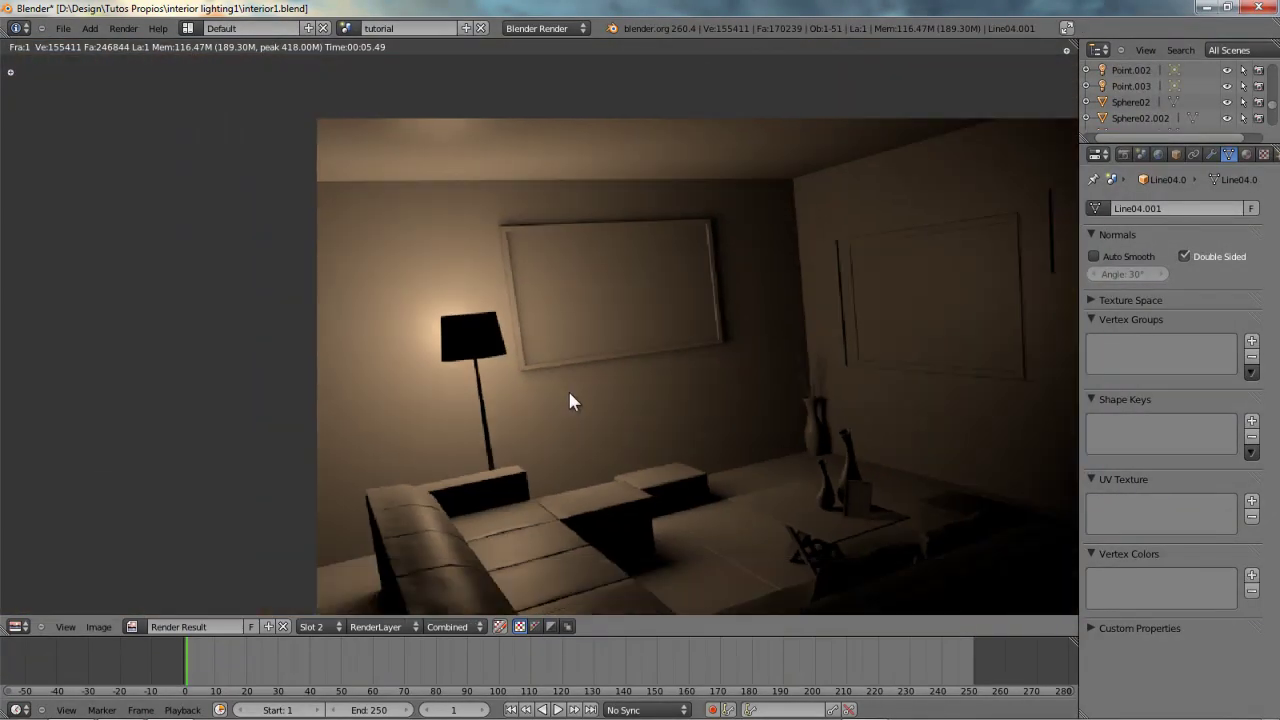
pyautogui.scroll(-1, 567, 400)
pyautogui.moveTo(757, 310); pyautogui.dragTo(566, 303, button='middle')
pyautogui.moveTo(431, 321); pyautogui.dragTo(499, 316, button='middle')
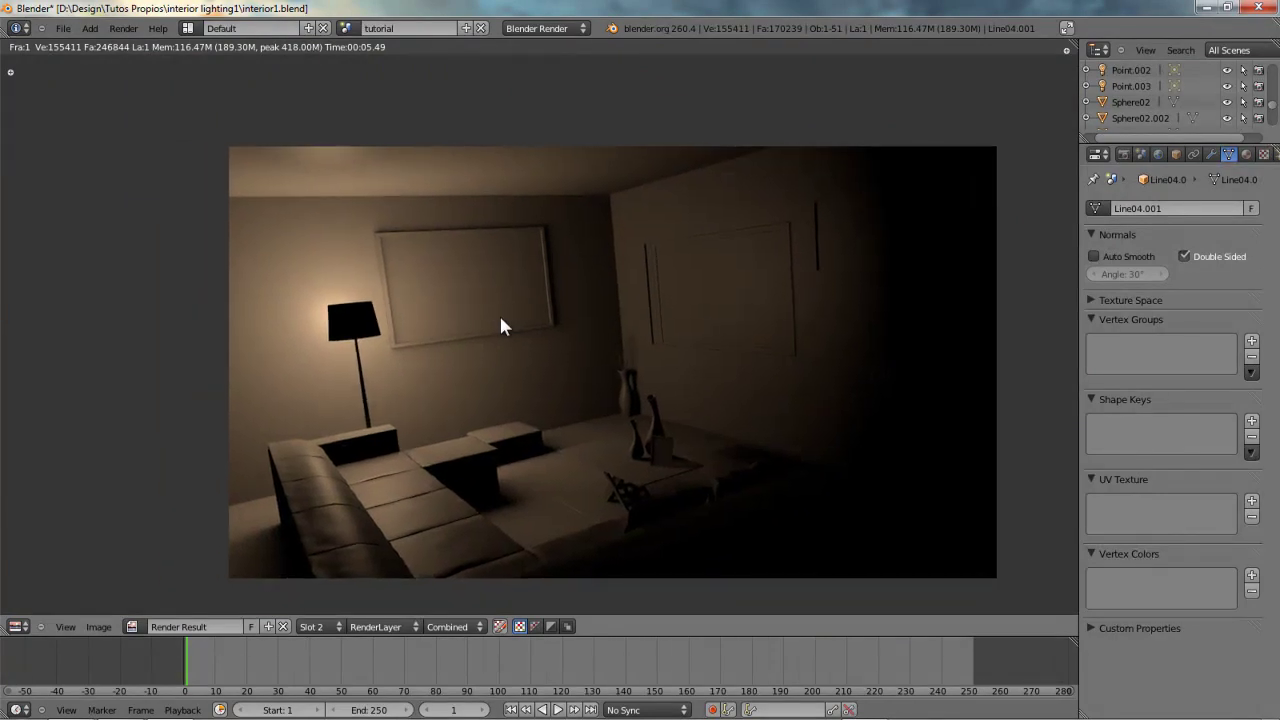
pyautogui.press('Escape')
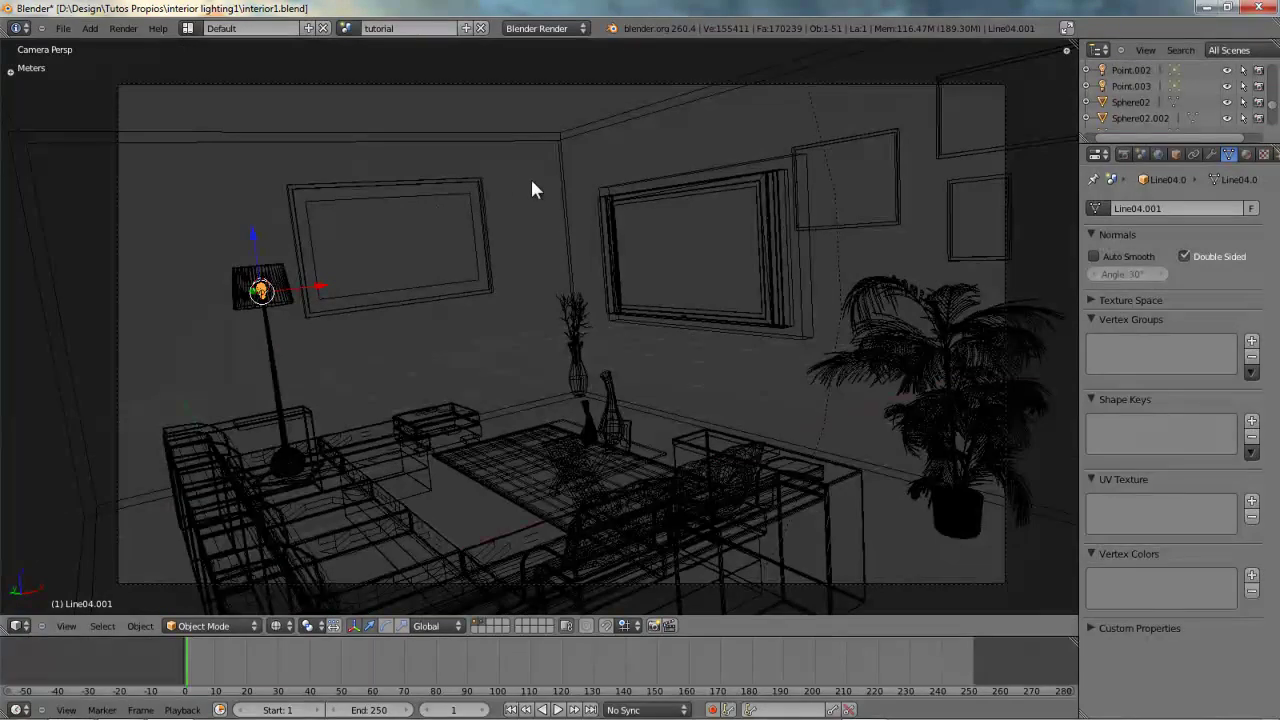
# Select the room's walls and set the specular intensity of their clay.001 material to 0.
pyautogui.press('z')
pyautogui.rightClick(605, 210)
pyautogui.click(1246, 155)
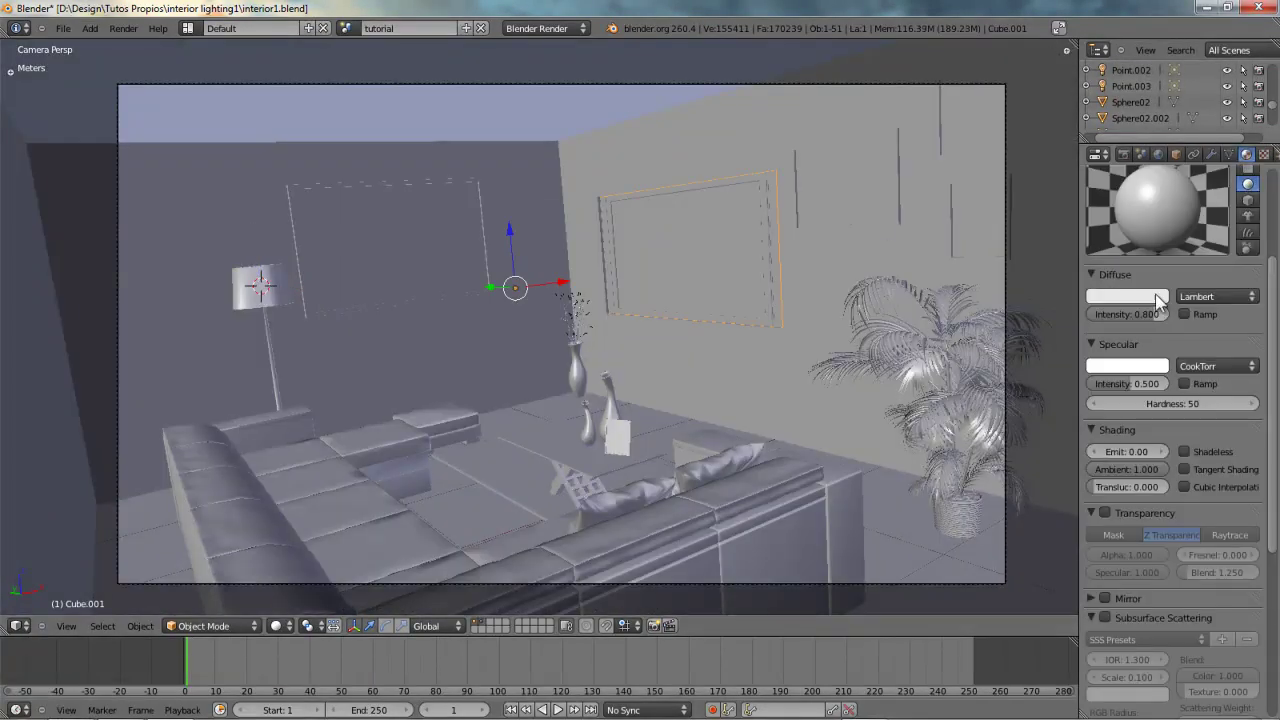
pyautogui.moveTo(1127, 511); pyautogui.dragTo(836, 529)
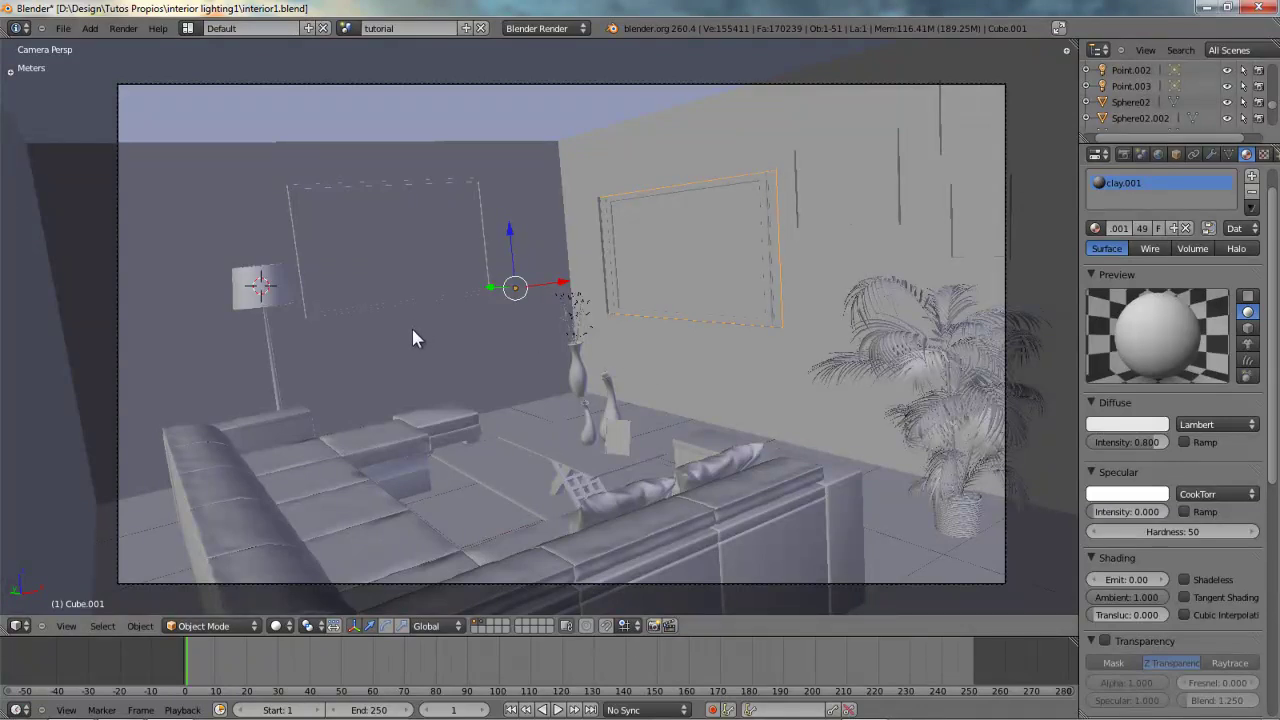
pyautogui.scroll(4, 440, 335)
pyautogui.press('z')
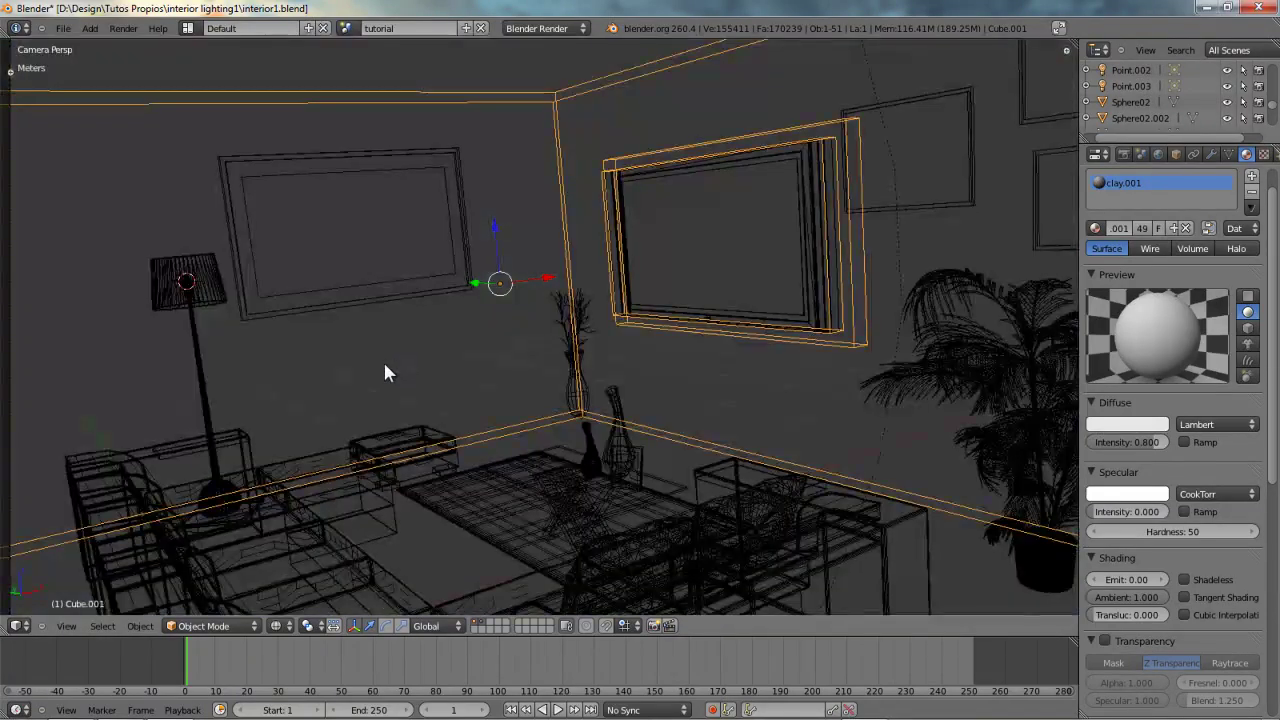
pyautogui.press('z')
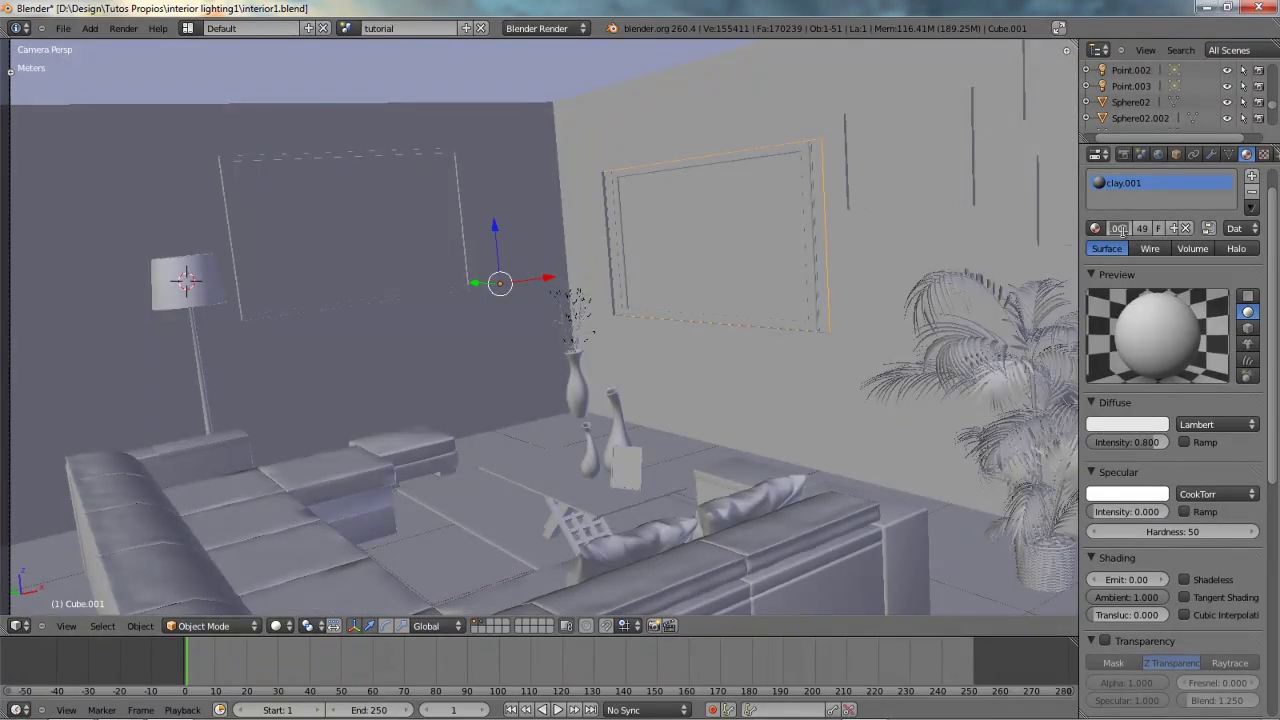
pyautogui.keyDown('shift'); pyautogui.moveTo(330, 460); pyautogui.dragTo(573, 382, button='middle'); pyautogui.keyUp('shift')
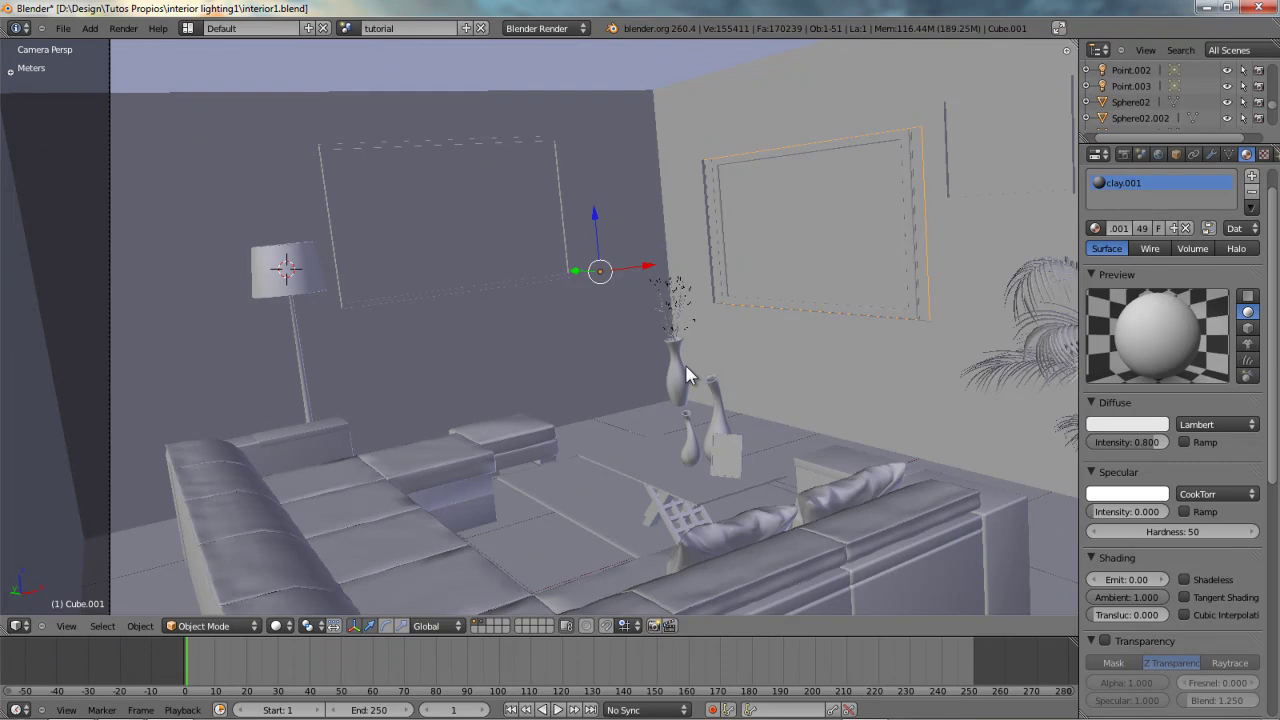
# Select the floor lamp's shade and frame it together with the surrounding room.
pyautogui.scroll(-1, 672, 378)
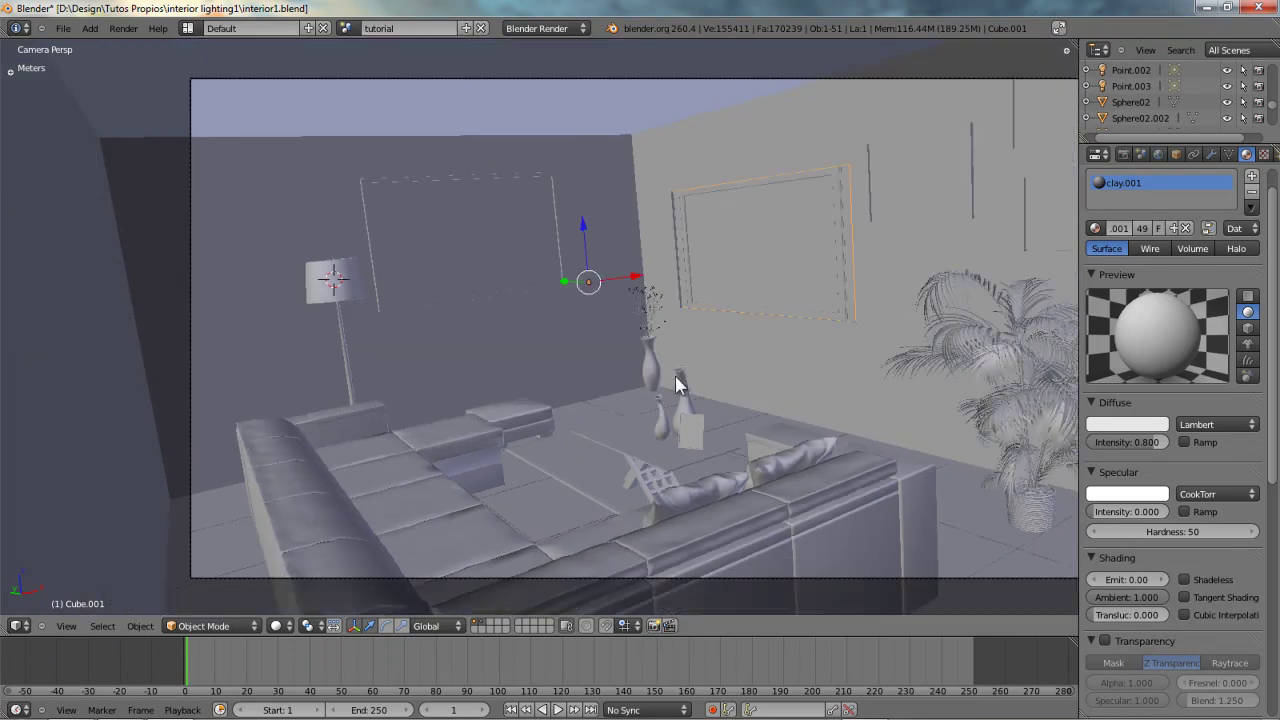
pyautogui.scroll(2, 673, 379)
pyautogui.keyDown('shift'); pyautogui.moveTo(434, 378); pyautogui.dragTo(501, 402, button='middle'); pyautogui.keyUp('shift')
pyautogui.scroll(3, 502, 410)
pyautogui.rightClick(220, 295)
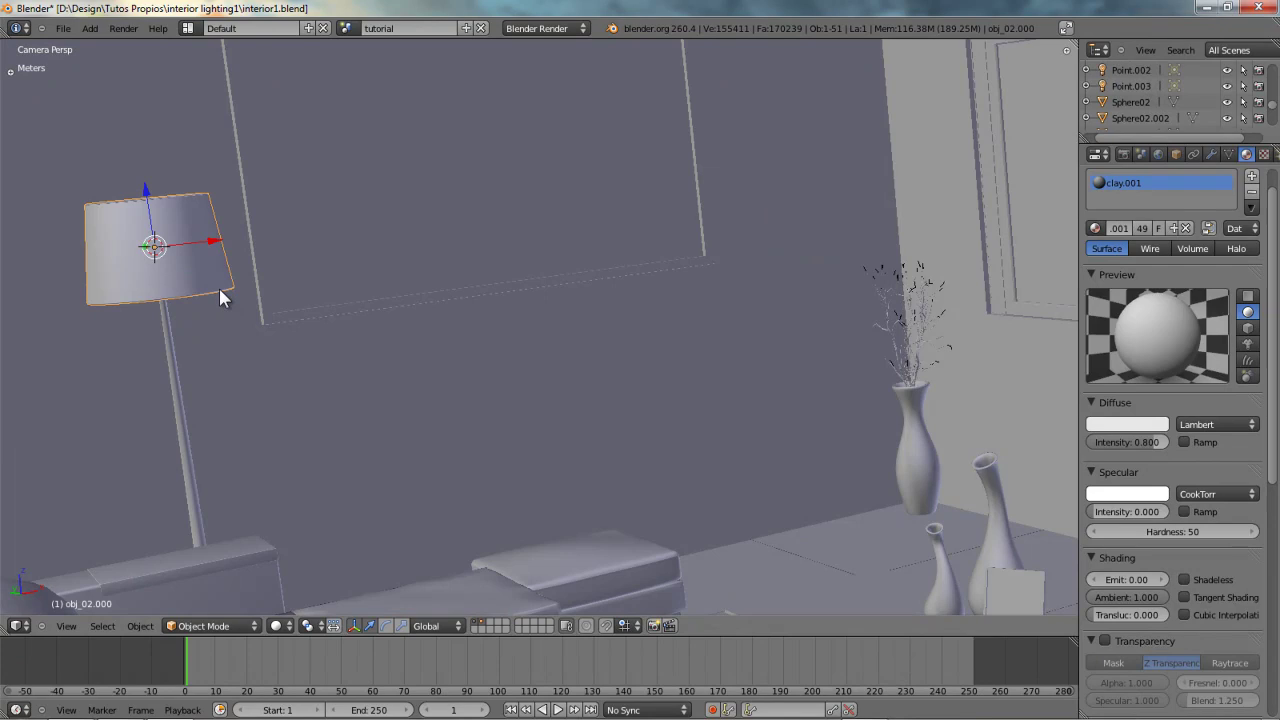
pyautogui.press('KP_Decimal')
pyautogui.moveTo(449, 366); pyautogui.dragTo(556, 390, button='middle')
pyautogui.scroll(-6, 530, 330)
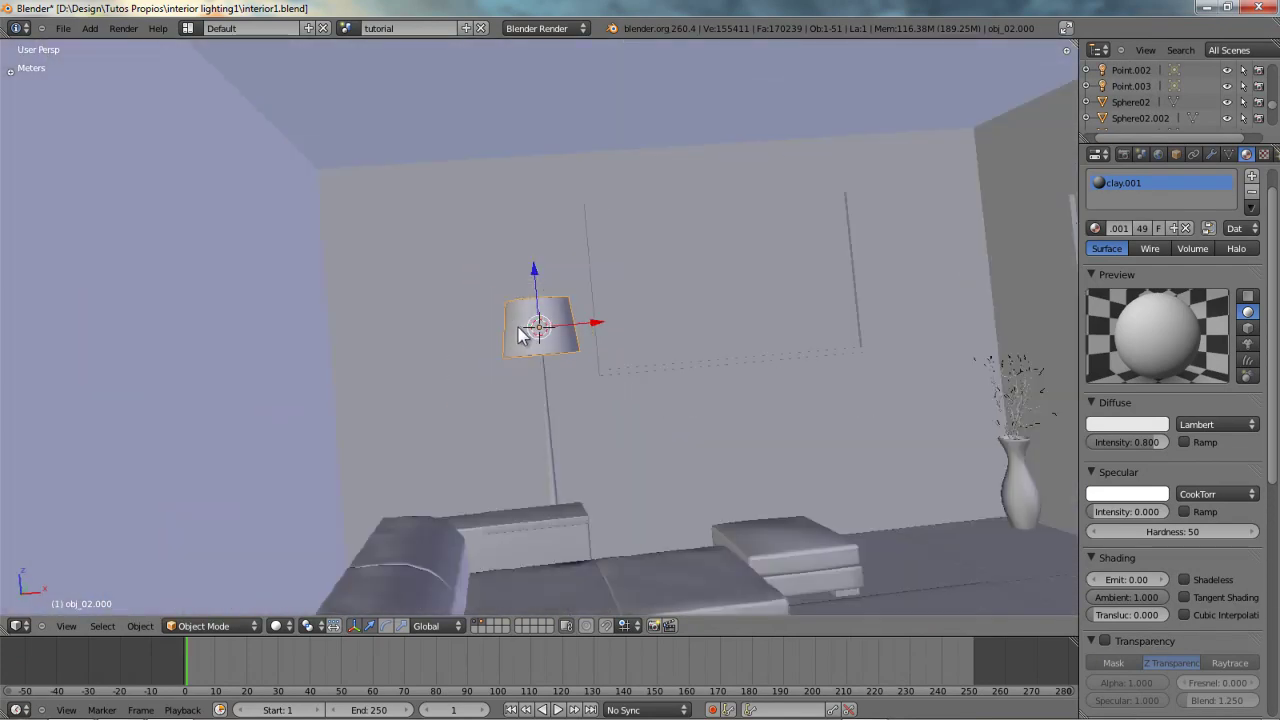
# Review the stored renders in slots 1 and 3, examining slot 3's lampshade, ceiling and wall lighting, and close the render view.
pyautogui.press('F11')
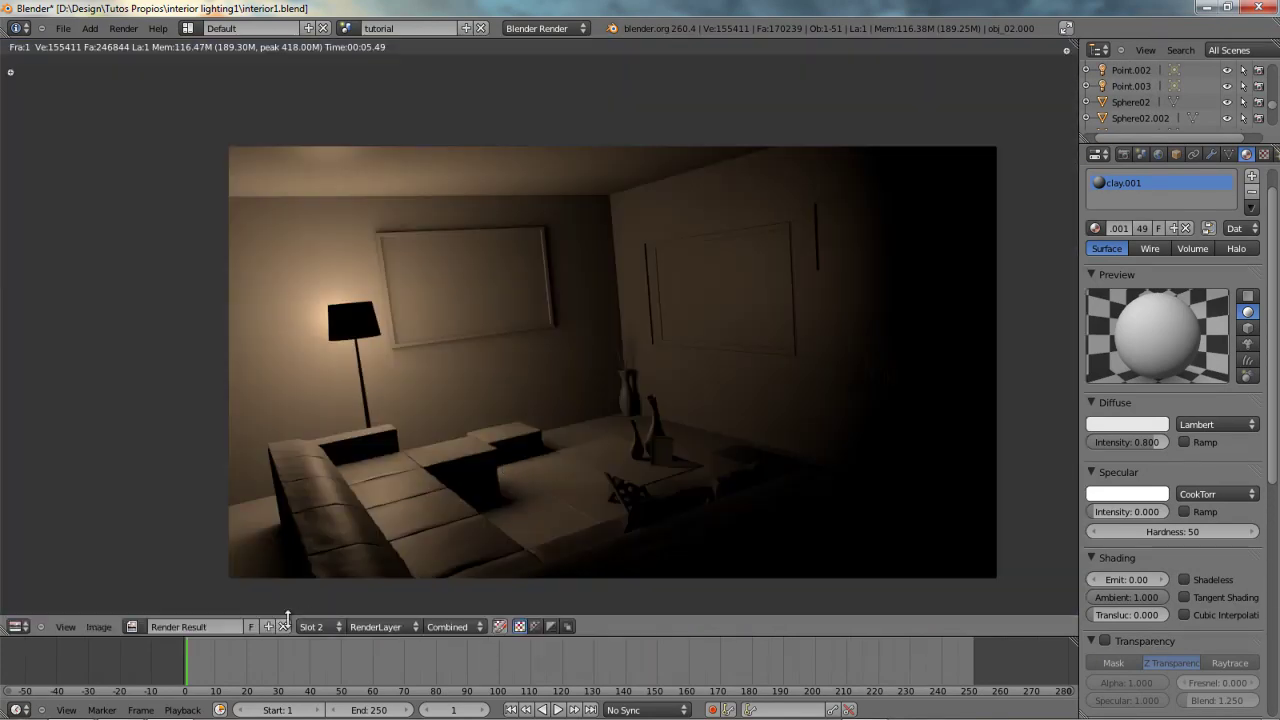
pyautogui.click(329, 626)
pyautogui.click(339, 610)
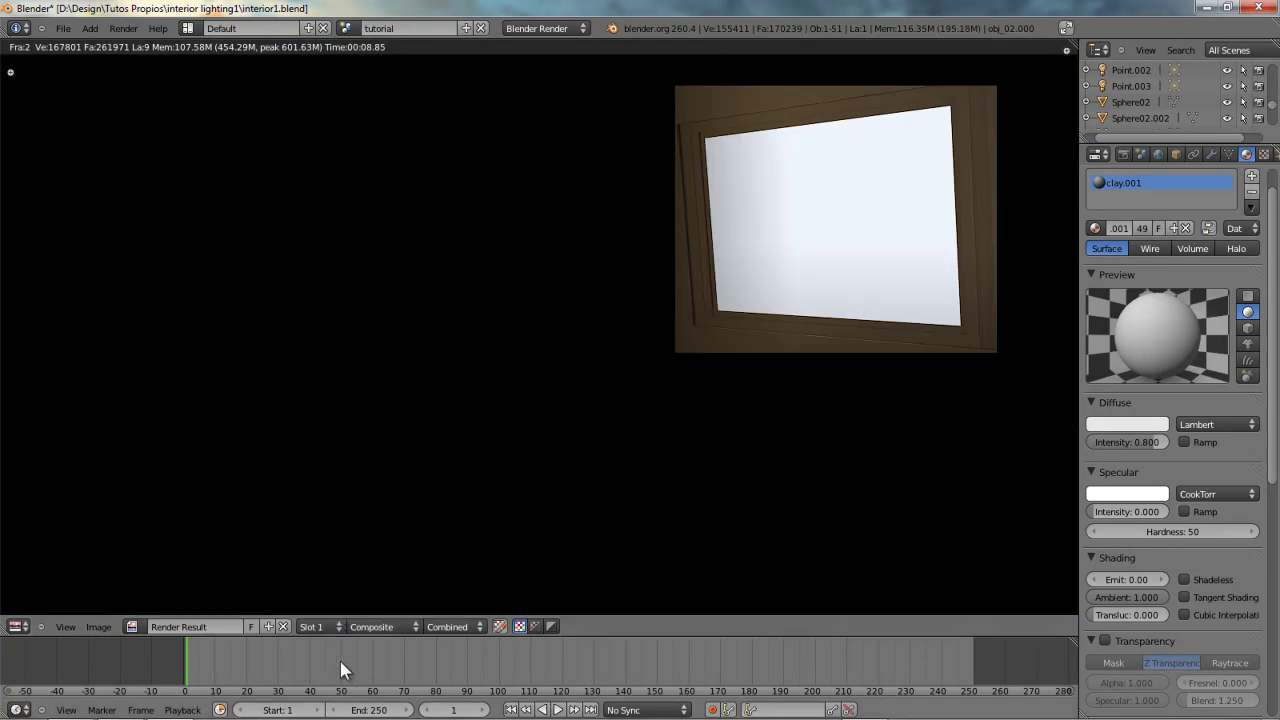
pyautogui.click(330, 626)
pyautogui.click(333, 577)
pyautogui.scroll(3, 464, 420)
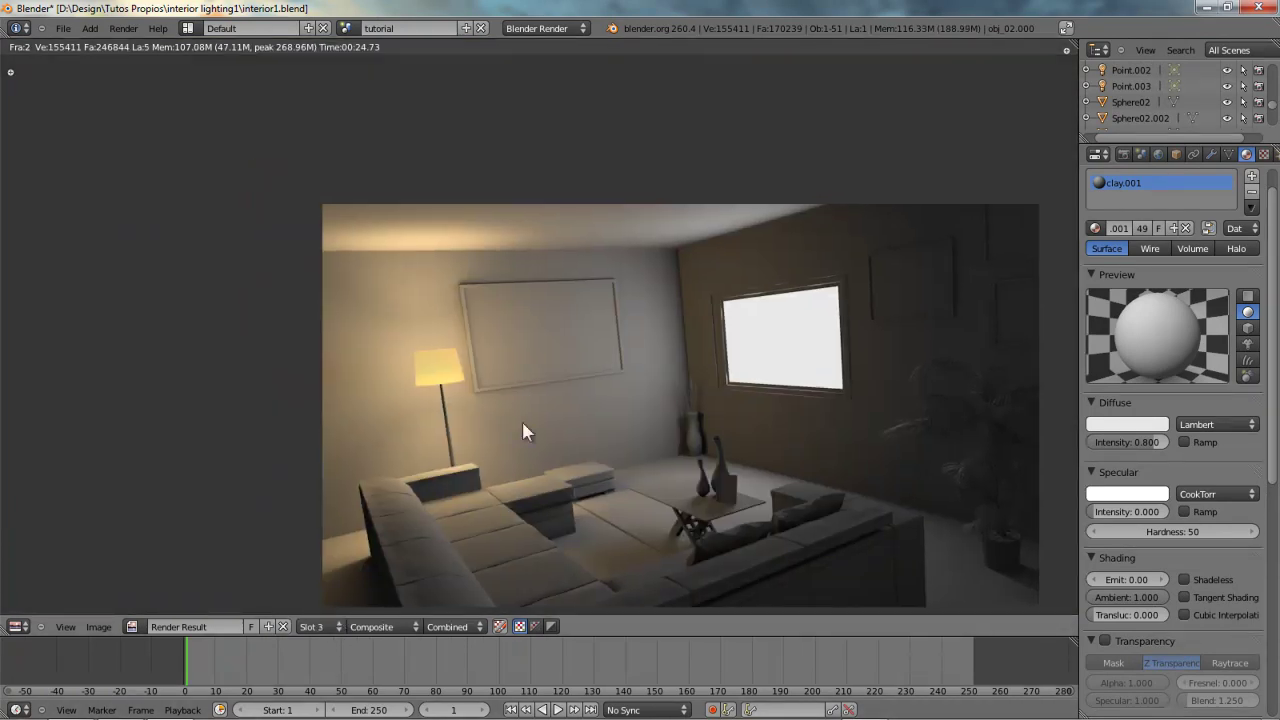
pyautogui.scroll(-2, 455, 400)
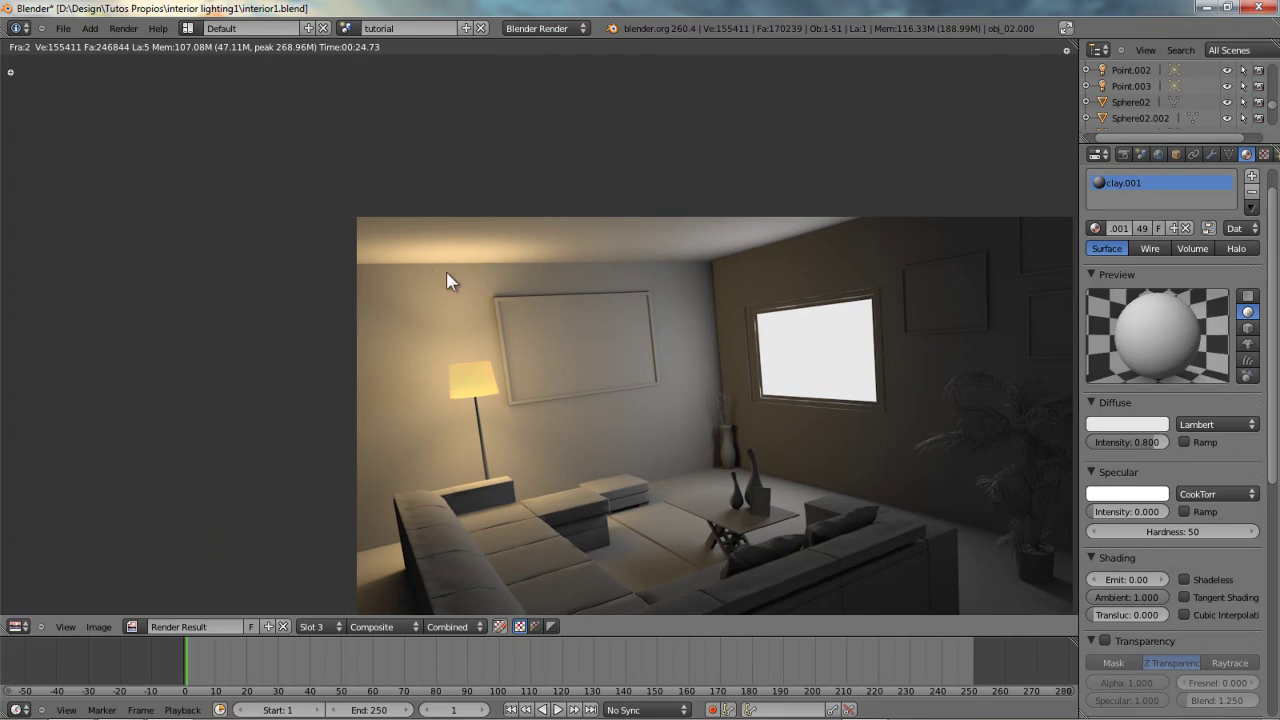
pyautogui.moveTo(464, 314); pyautogui.dragTo(477, 213, button='middle')
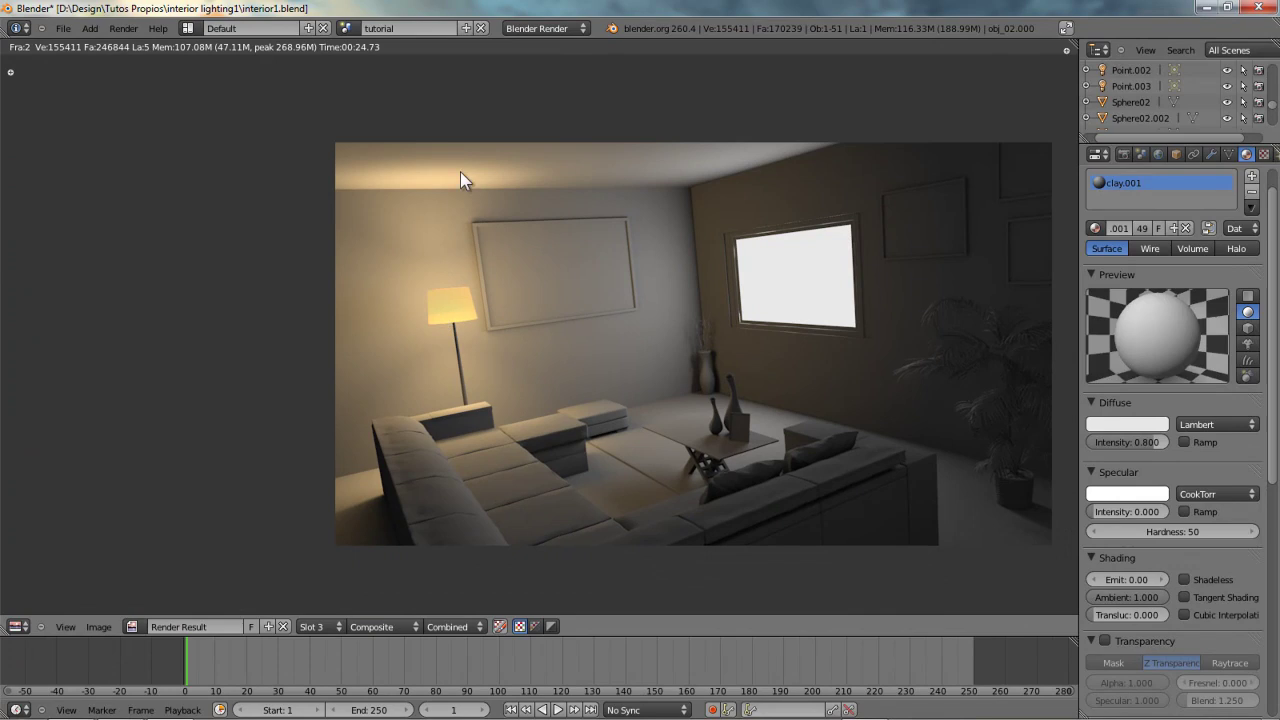
pyautogui.scroll(3, 494, 371)
pyautogui.moveTo(389, 509); pyautogui.dragTo(465, 483, button='middle')
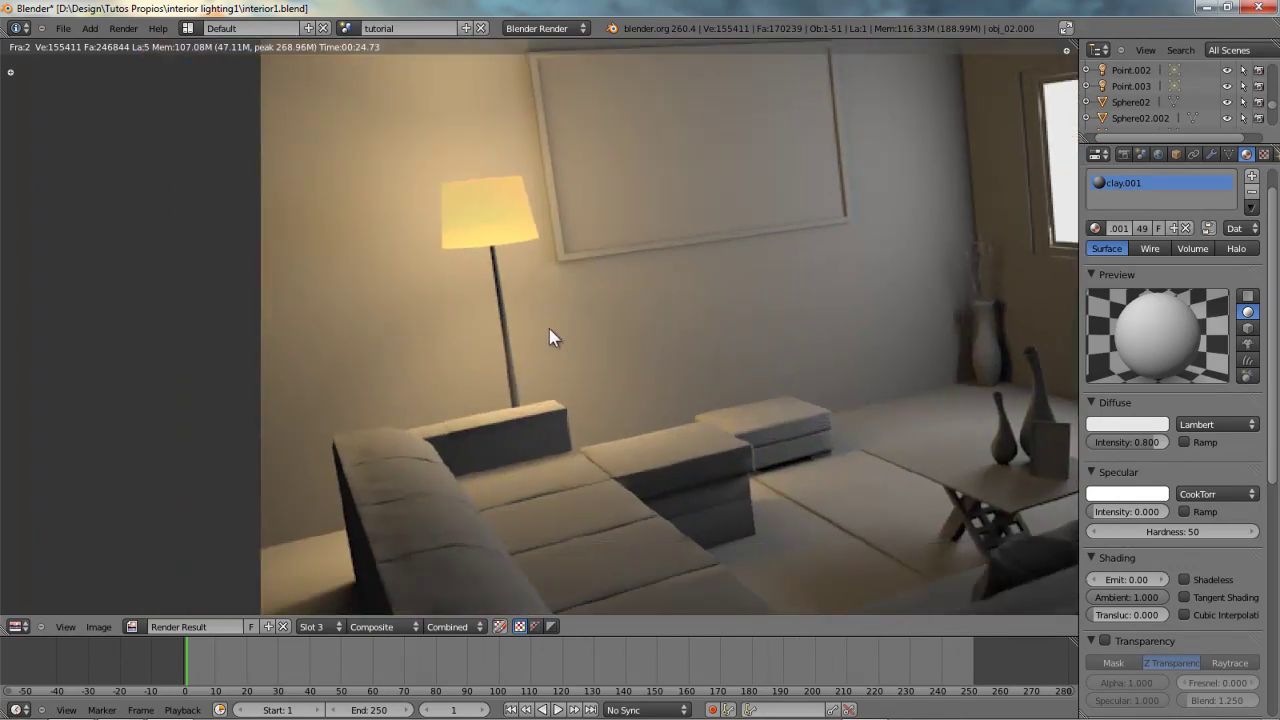
pyautogui.scroll(-3, 505, 291)
pyautogui.moveTo(503, 250); pyautogui.dragTo(510, 306, button='middle')
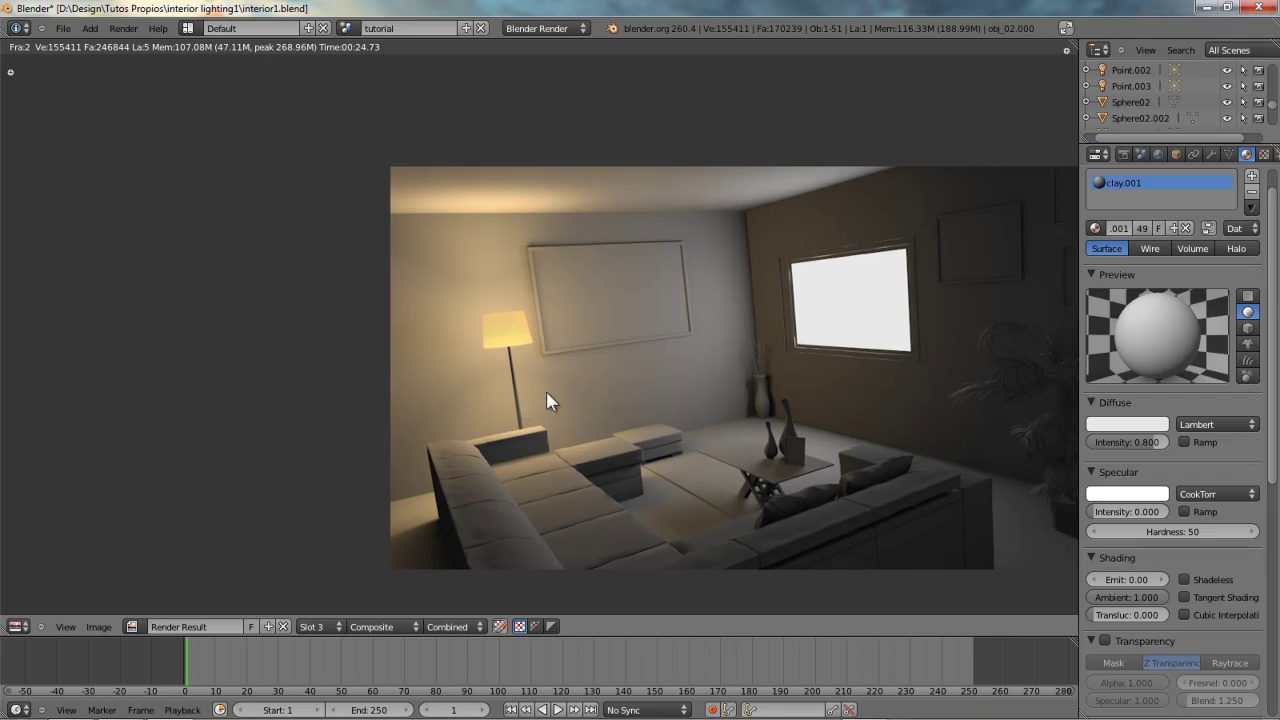
pyautogui.press('Escape')
# Add a spot lamp at the centre of the floor lamp's shade, working in a wireframe orthographic front view.
pyautogui.press('KP_1')
pyautogui.press('KP_3')
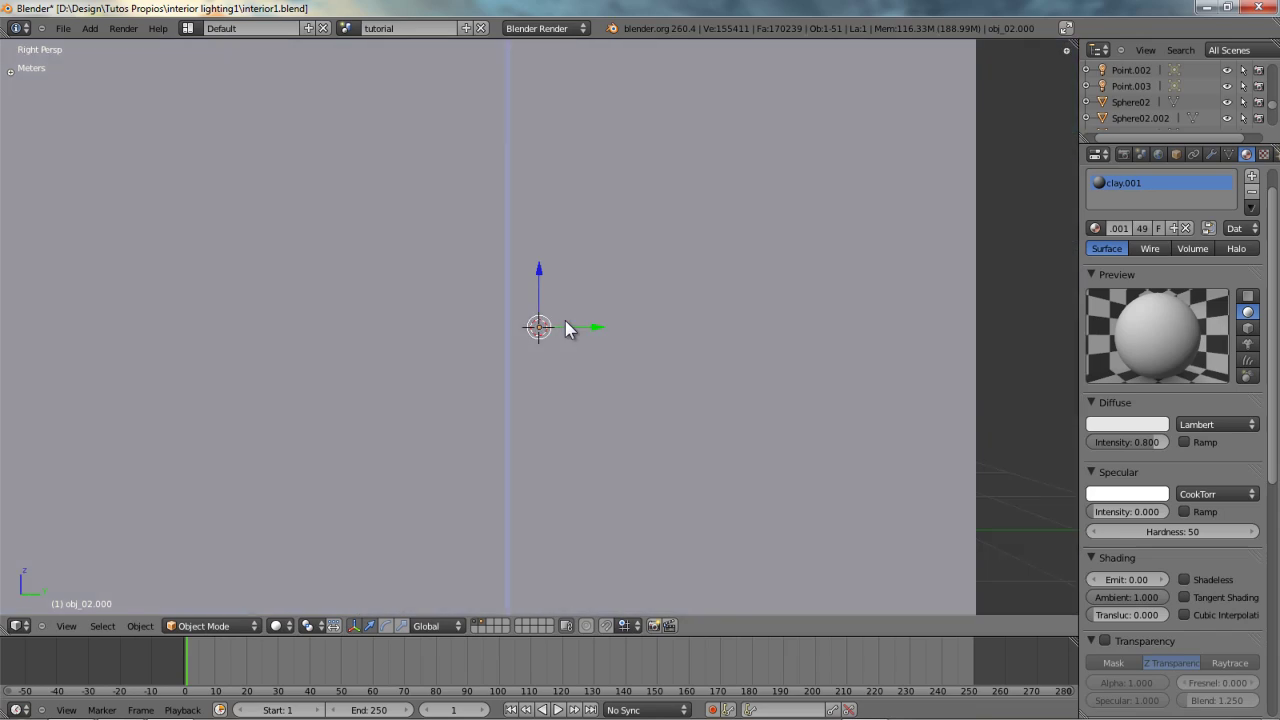
pyautogui.press('KP_1')
pyautogui.press('KP_5')
pyautogui.press('z')
pyautogui.scroll(3, 565, 328)
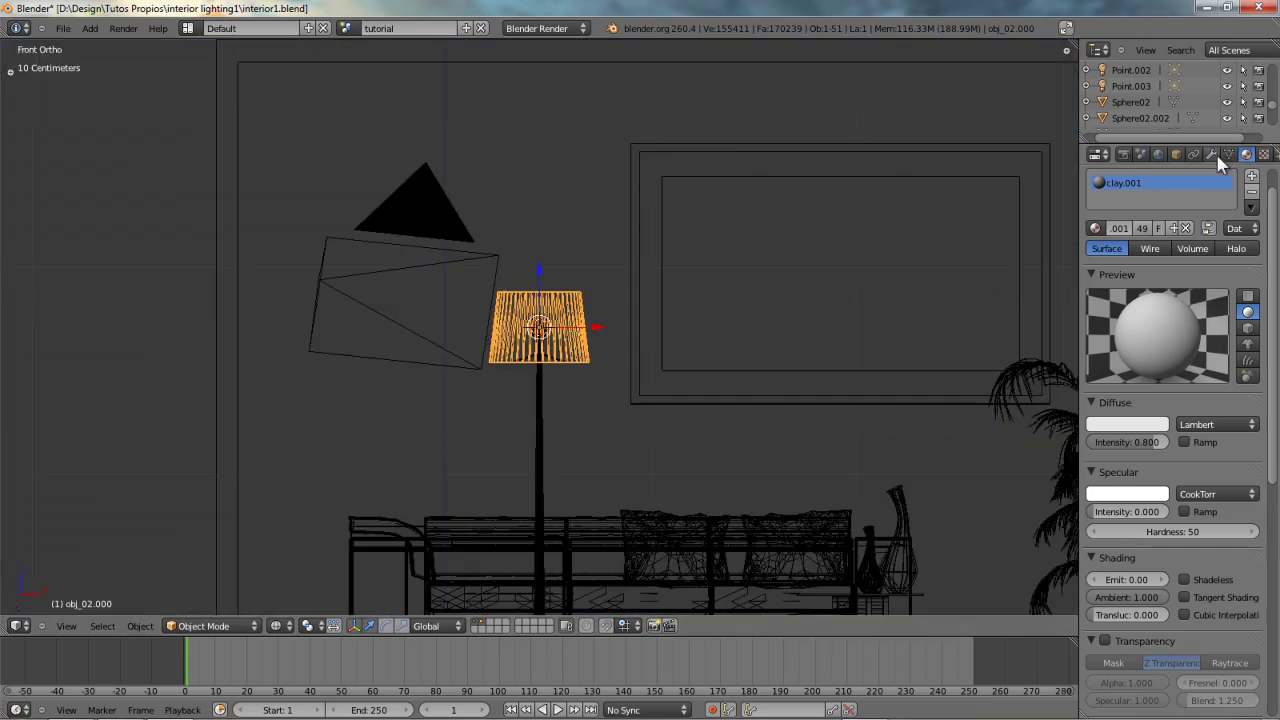
pyautogui.hotkey('shift', 'a')
pyautogui.moveTo(672, 320)
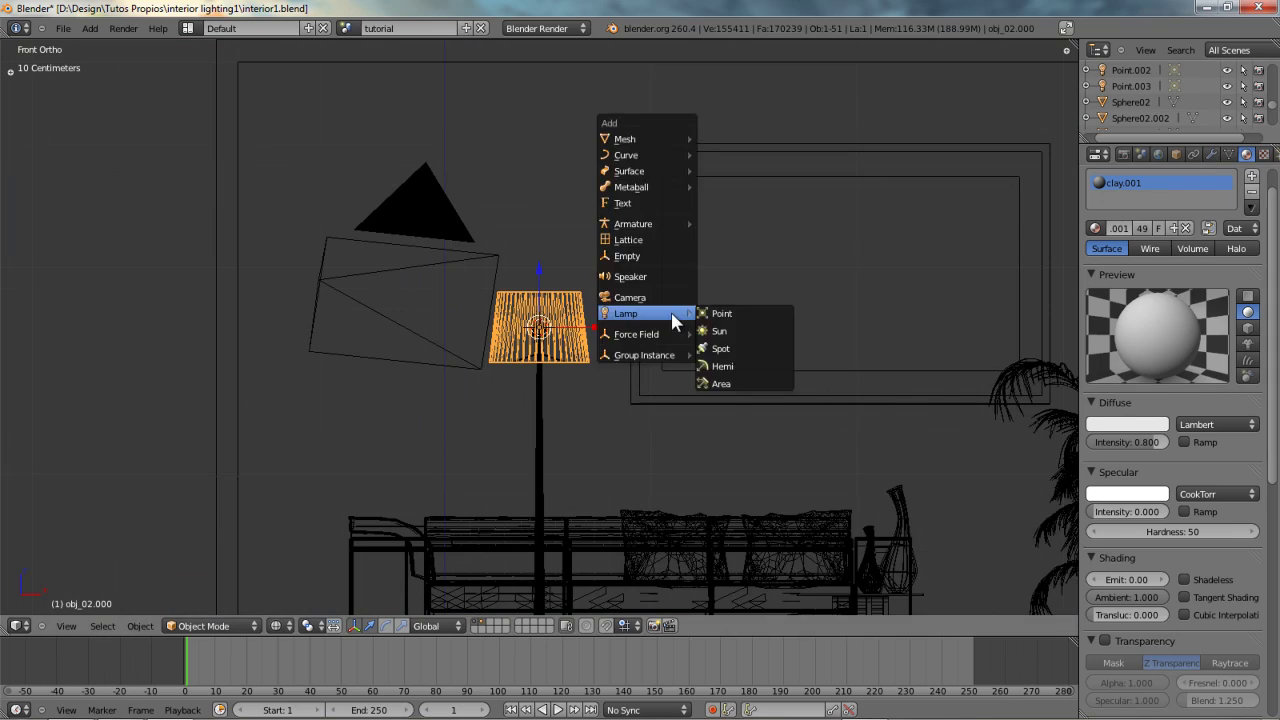
pyautogui.click(750, 348)
pyautogui.scroll(-6, 749, 342)
pyautogui.keyDown('shift'); pyautogui.moveTo(663, 378); pyautogui.dragTo(694, 331, button='middle'); pyautogui.keyUp('shift')
# Copy the warm point lamp's hex colour FFD5A7 and apply it to the new spot lamp.
pyautogui.click(1125, 406)
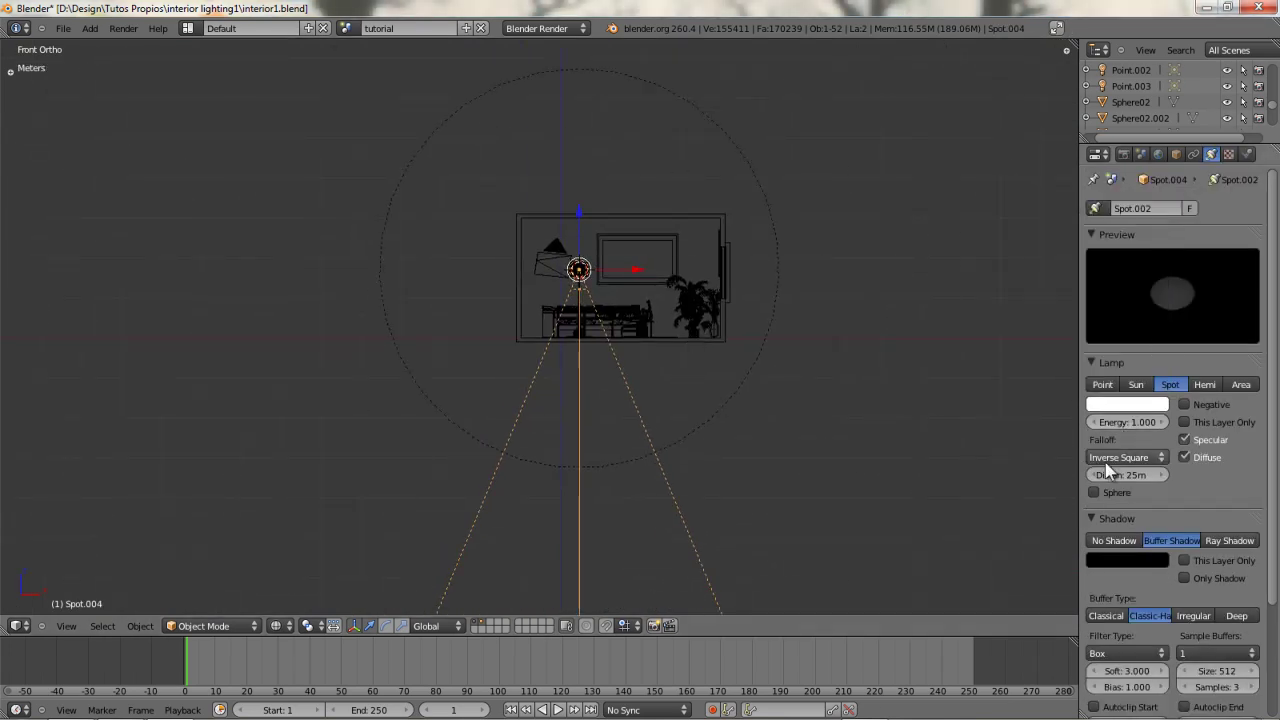
pyautogui.scroll(3, 620, 278)
pyautogui.rightClick(934, 322)
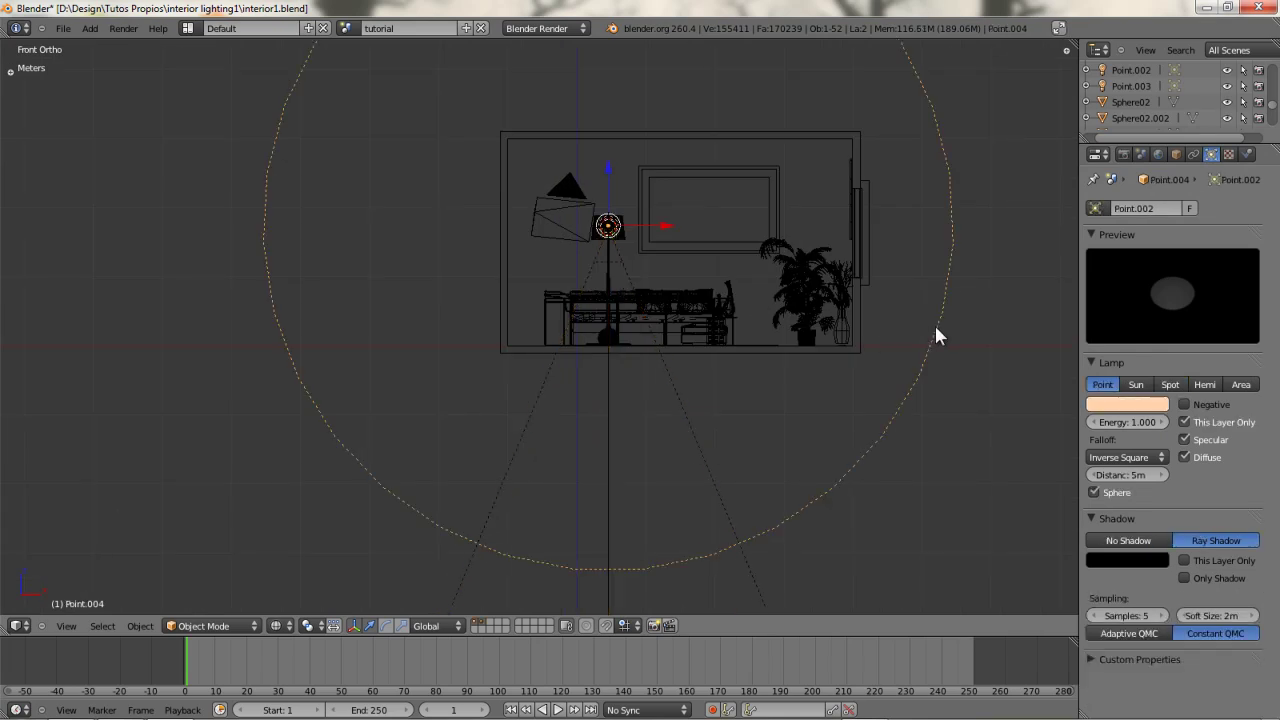
pyautogui.click(1127, 404)
pyautogui.click(1126, 324)
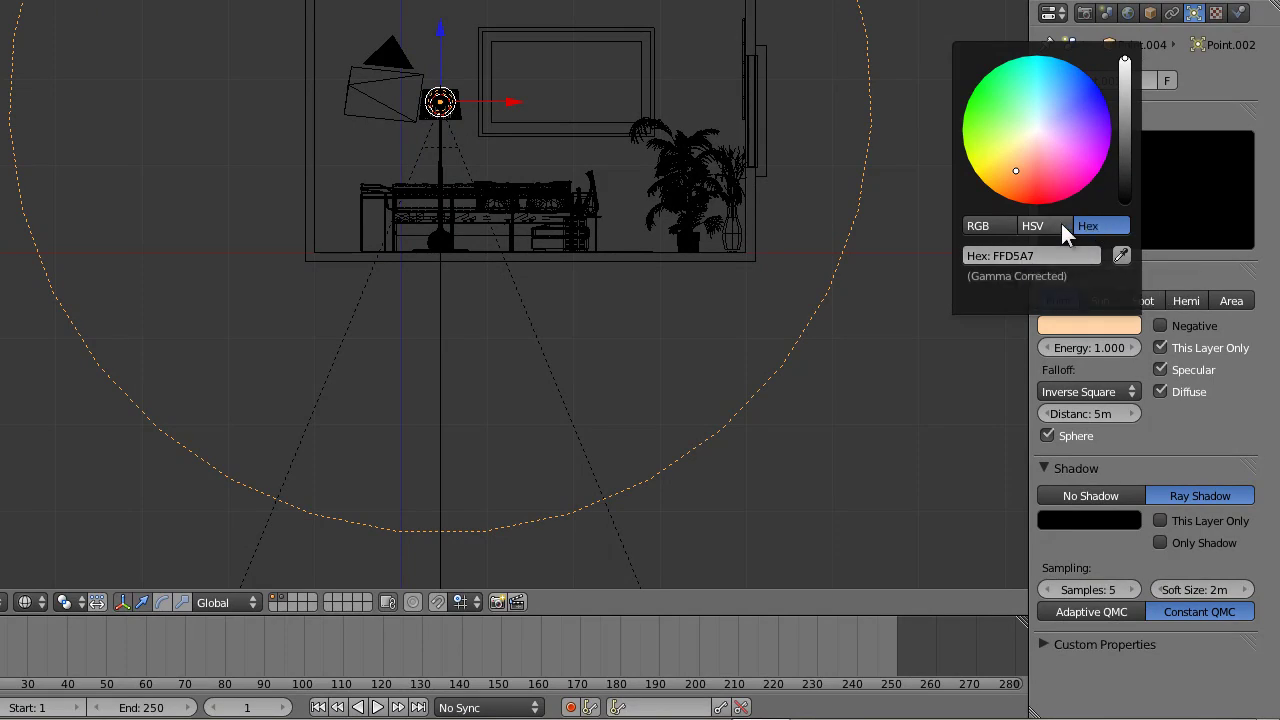
pyautogui.click(1043, 230)
pyautogui.click(1088, 229)
pyautogui.click(1039, 256)
pyautogui.hotkey('ctrl', 'c')
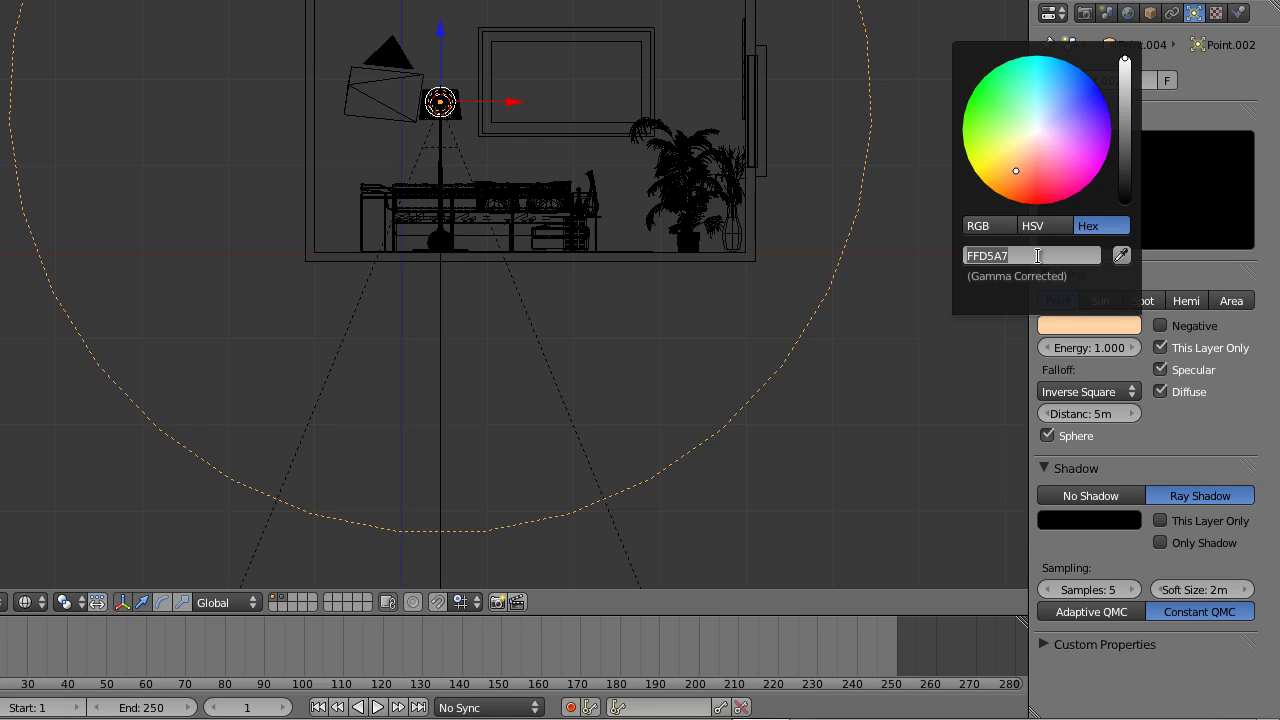
pyautogui.press('Return')
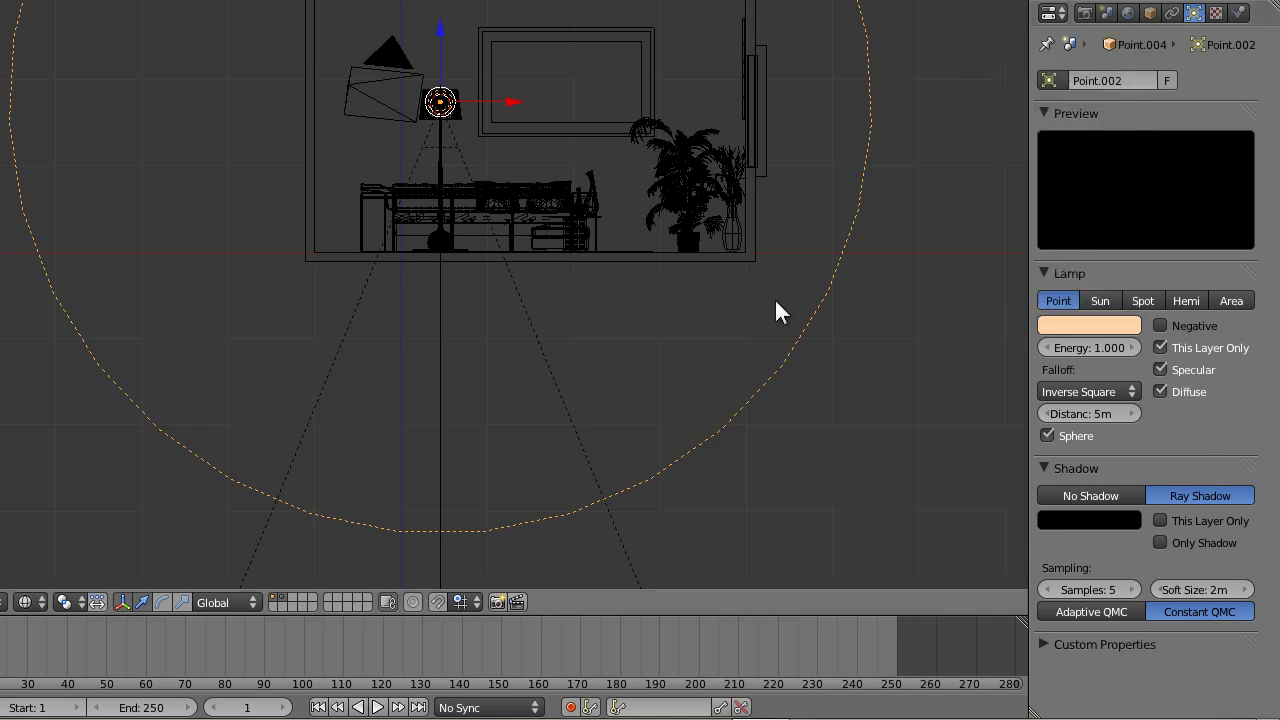
pyautogui.rightClick(527, 312)
pyautogui.click(1079, 325)
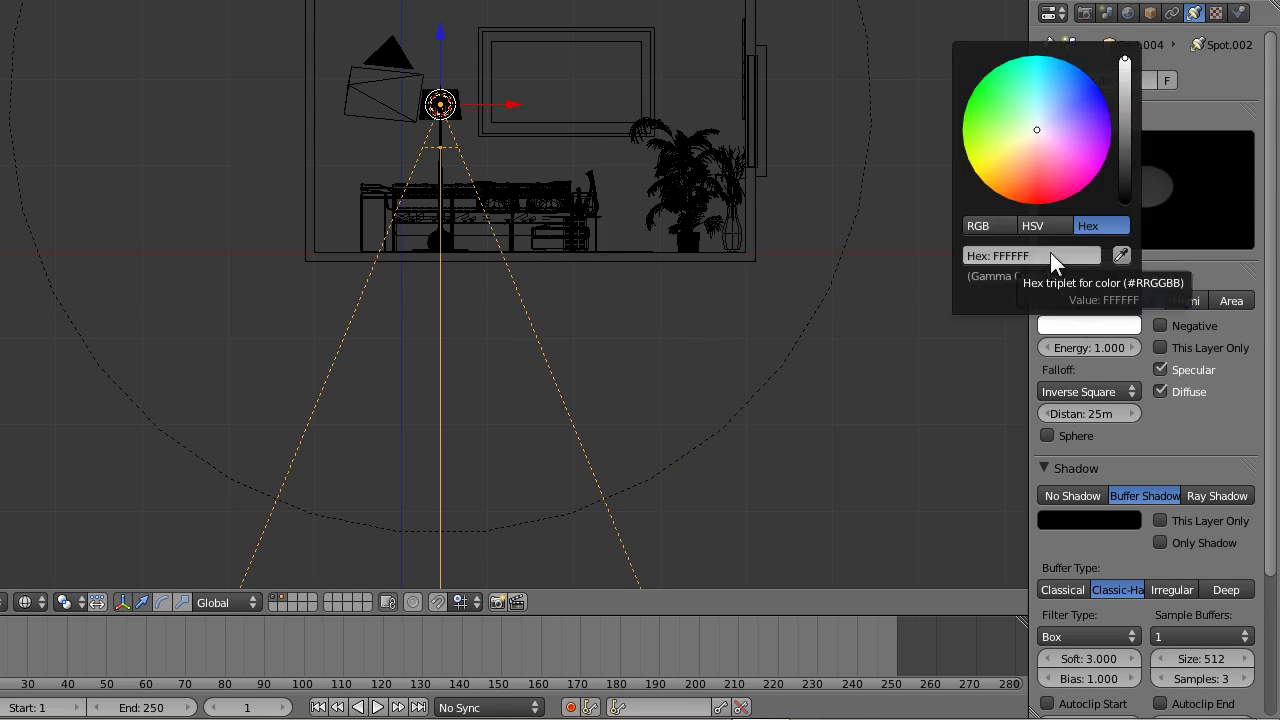
pyautogui.hotkey('ctrl', 'v')
# Reduce the spot lamp's falloff distance to about 3.7 m.
pyautogui.scroll(-5, 660, 325)
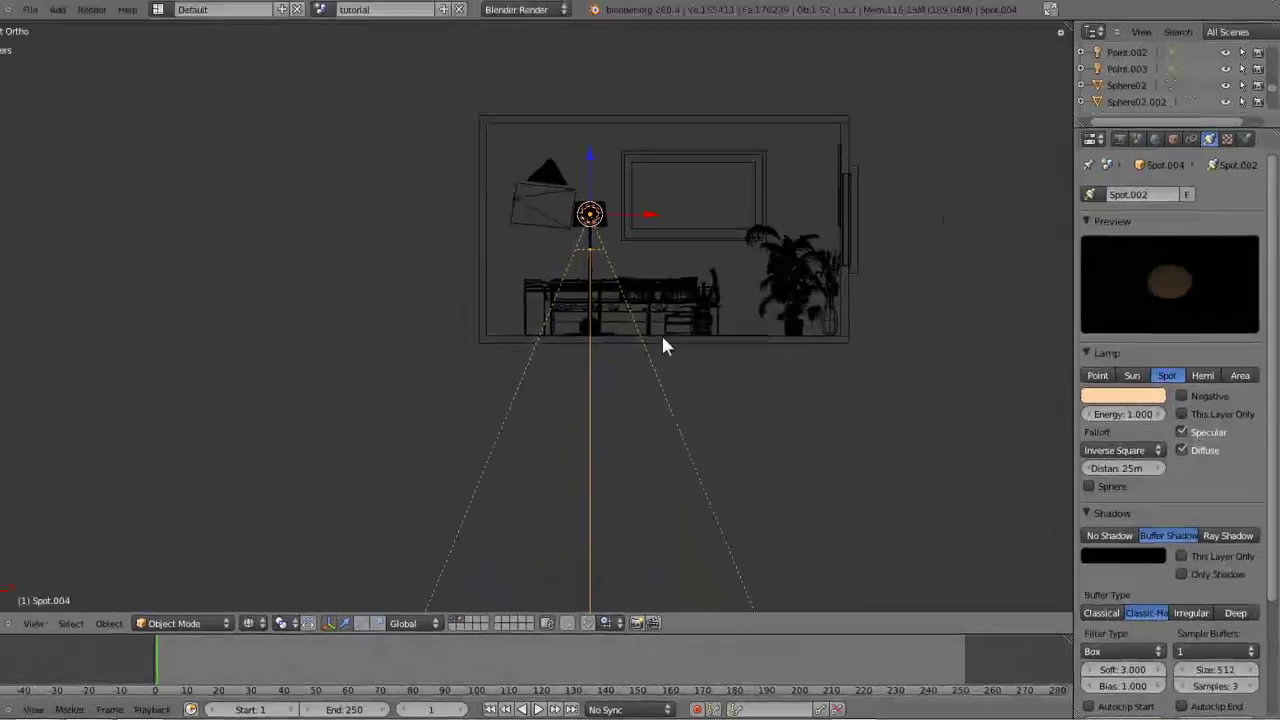
pyautogui.keyDown('shift'); pyautogui.moveTo(600, 419); pyautogui.dragTo(630, 374, button='middle'); pyautogui.keyUp('shift')
pyautogui.scroll(6, 632, 376)
pyautogui.keyDown('shift'); pyautogui.moveTo(764, 217); pyautogui.dragTo(617, 436, button='middle'); pyautogui.keyUp('shift')
pyautogui.scroll(5, 634, 421)
pyautogui.press('w')
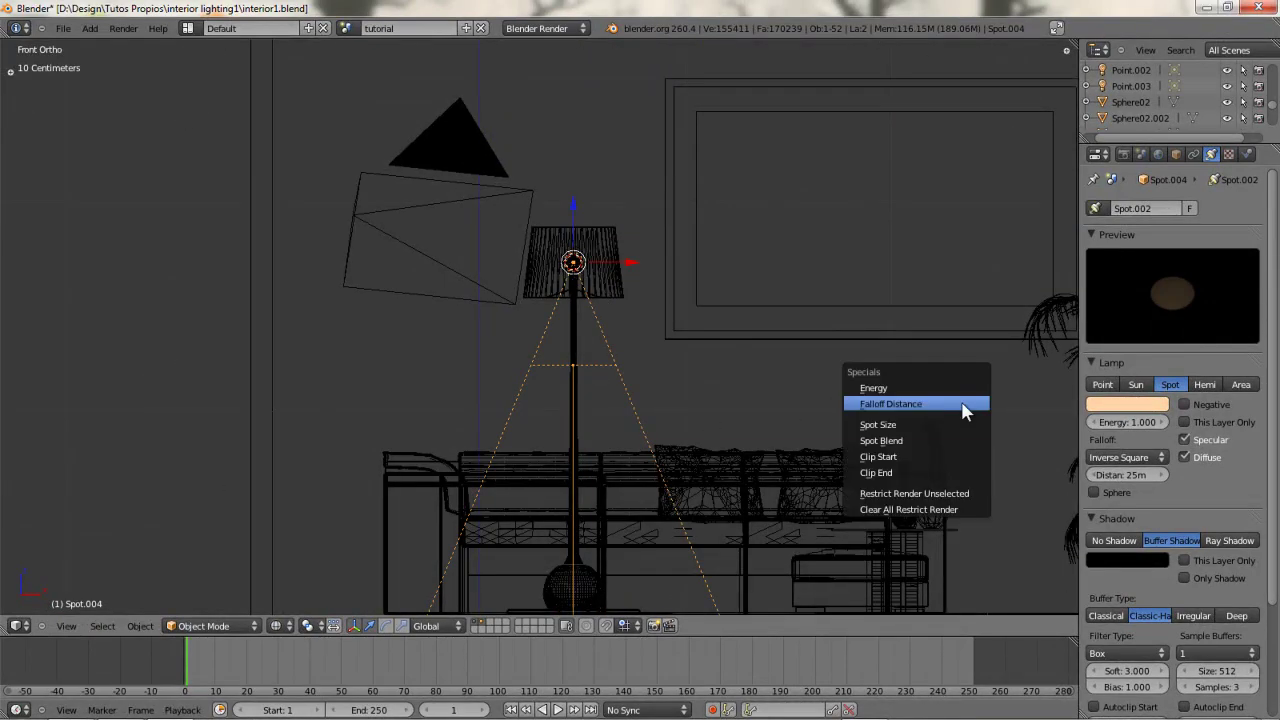
pyautogui.click(961, 408)
pyautogui.click(839, 419)
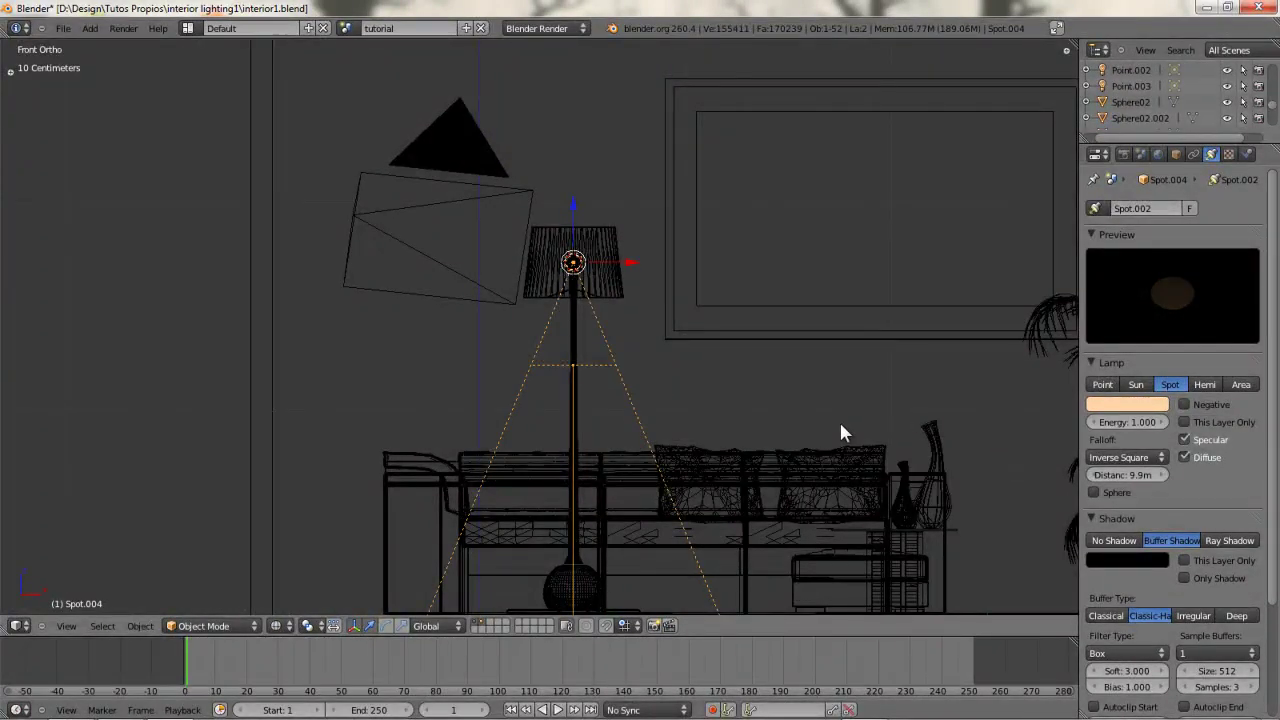
pyautogui.scroll(-8, 839, 419)
pyautogui.press('w')
pyautogui.click(814, 398)
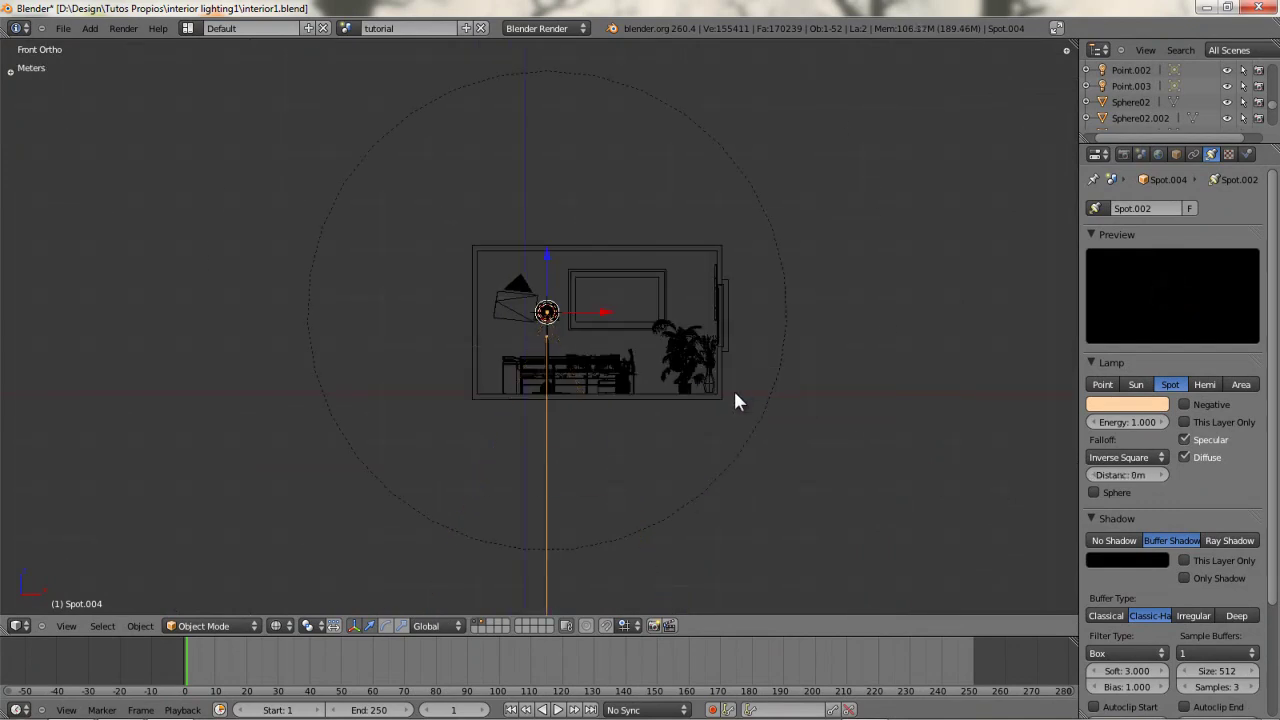
pyautogui.click(762, 383)
# Widen the spot lamp's cone to a spot size of about 91°.
pyautogui.scroll(-5, 651, 386)
pyautogui.scroll(8, 651, 386)
pyautogui.scroll(4, 651, 386)
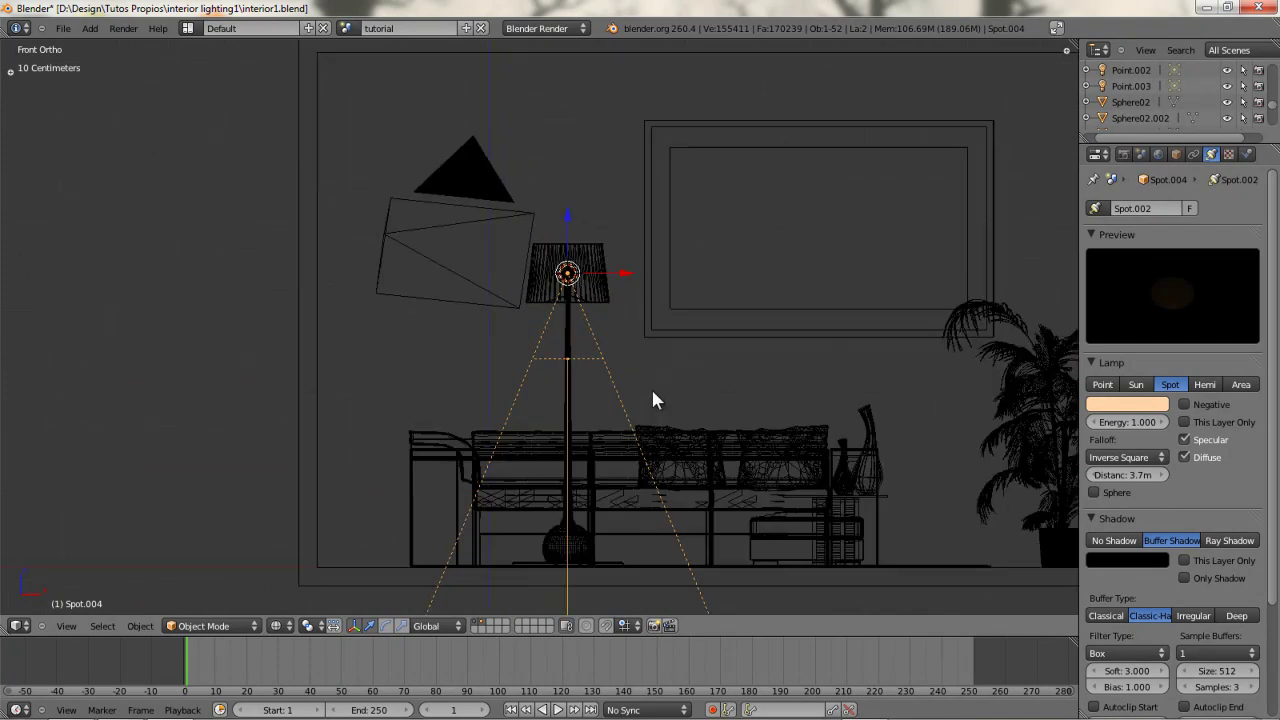
pyautogui.keyDown('shift'); pyautogui.moveTo(686, 400); pyautogui.dragTo(674, 351, button='middle'); pyautogui.keyUp('shift')
pyautogui.press('w')
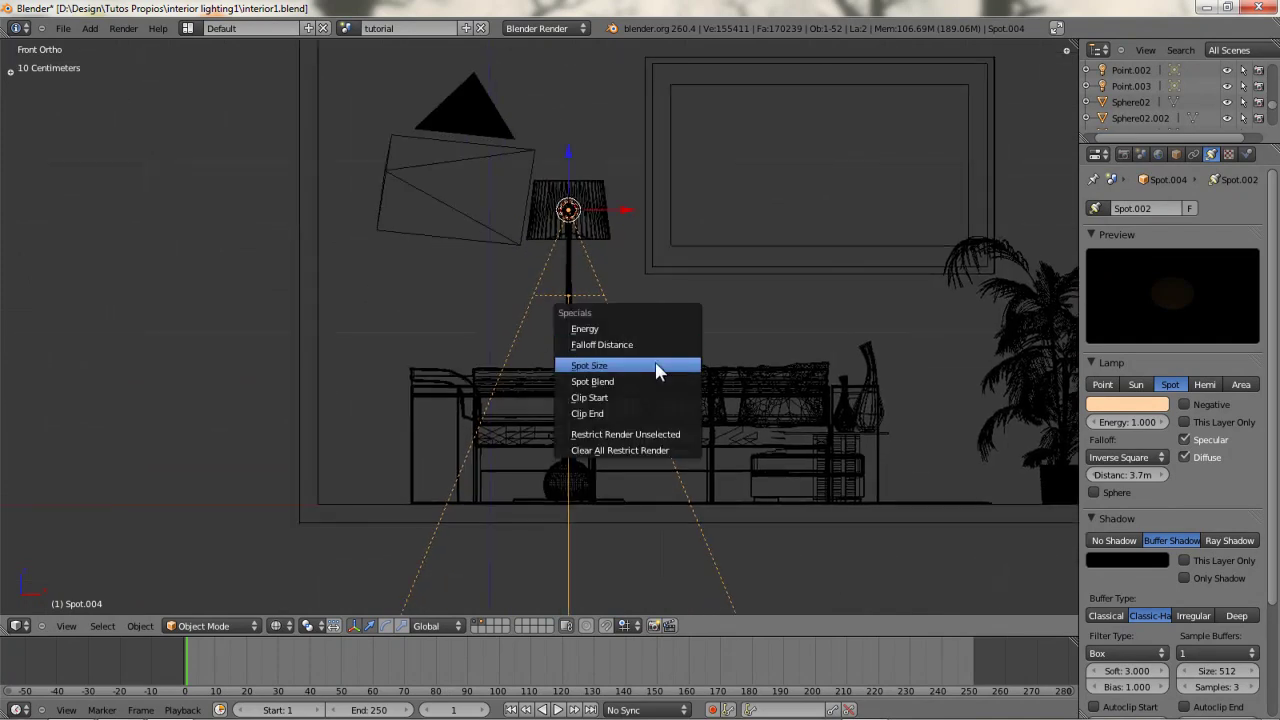
pyautogui.click(660, 368)
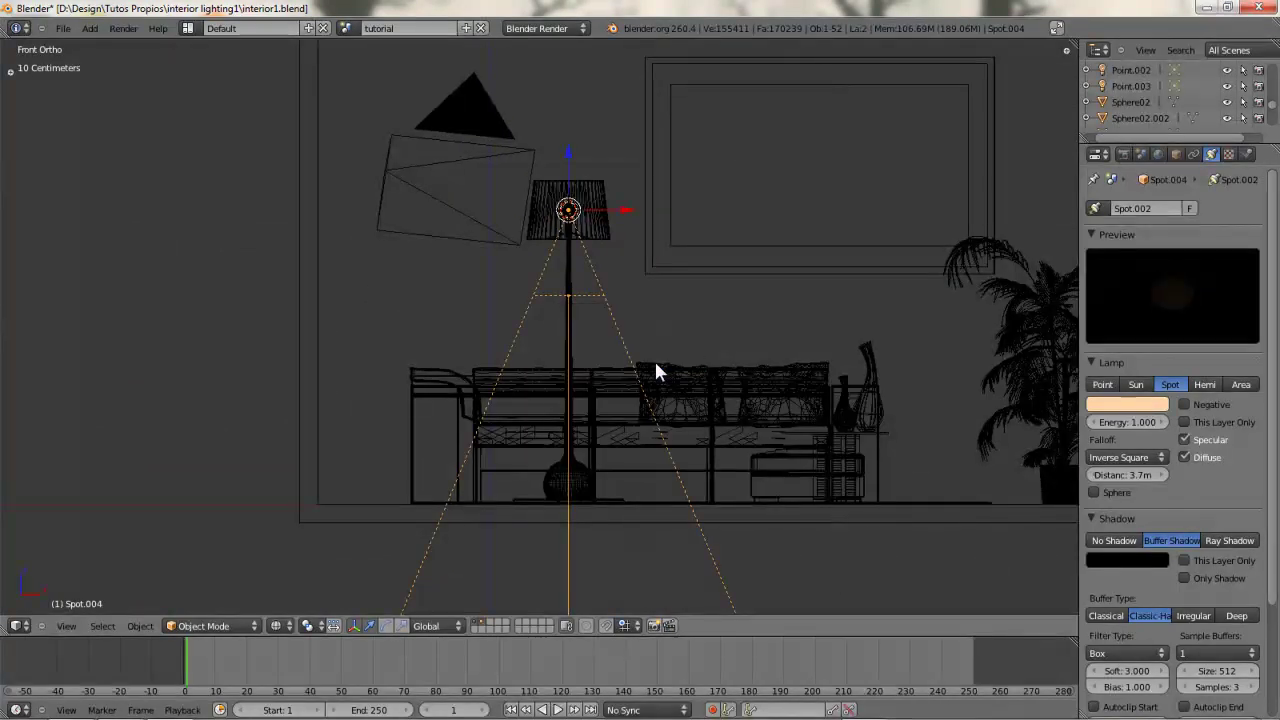
pyautogui.click(719, 342)
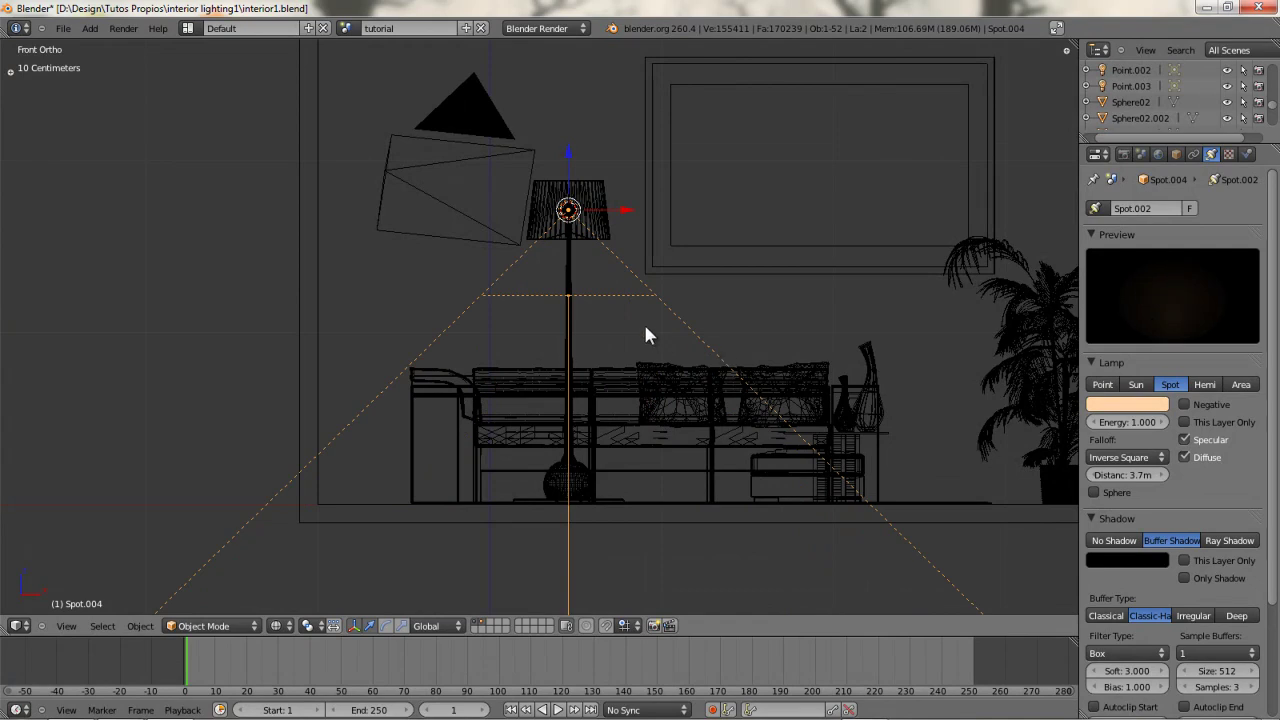
# Set the spot lamp's blend to 1.000 for the softest cone edge.
pyautogui.scroll(-5, 540, 298)
pyautogui.moveTo(540, 298); pyautogui.dragTo(620, 460, button='middle')
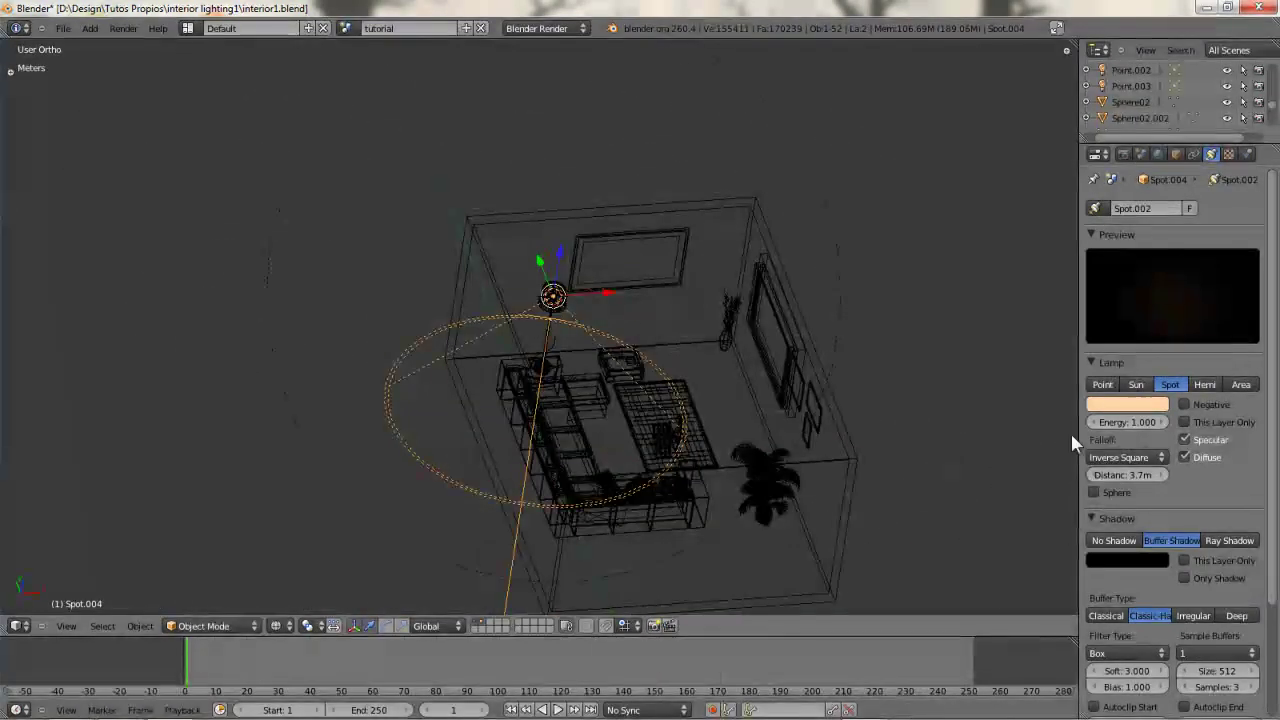
pyautogui.scroll(-4, 1139, 423)
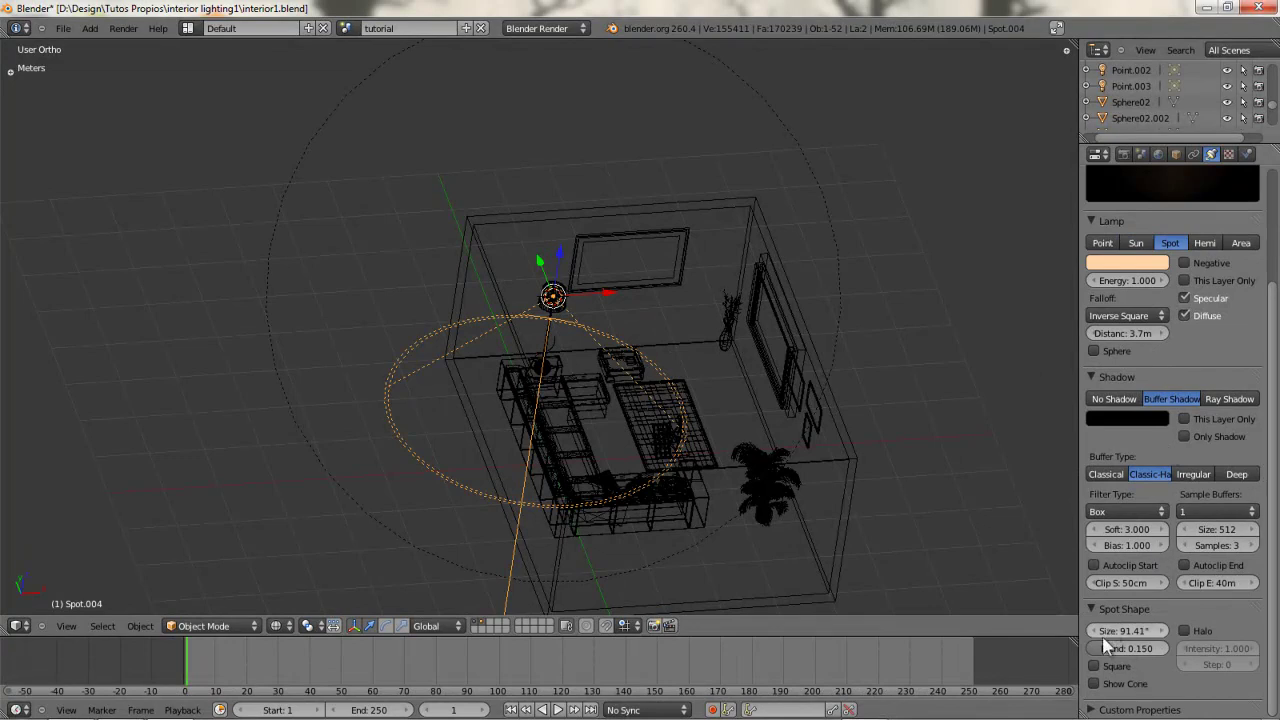
pyautogui.moveTo(1127, 648); pyautogui.dragTo(1262, 650)
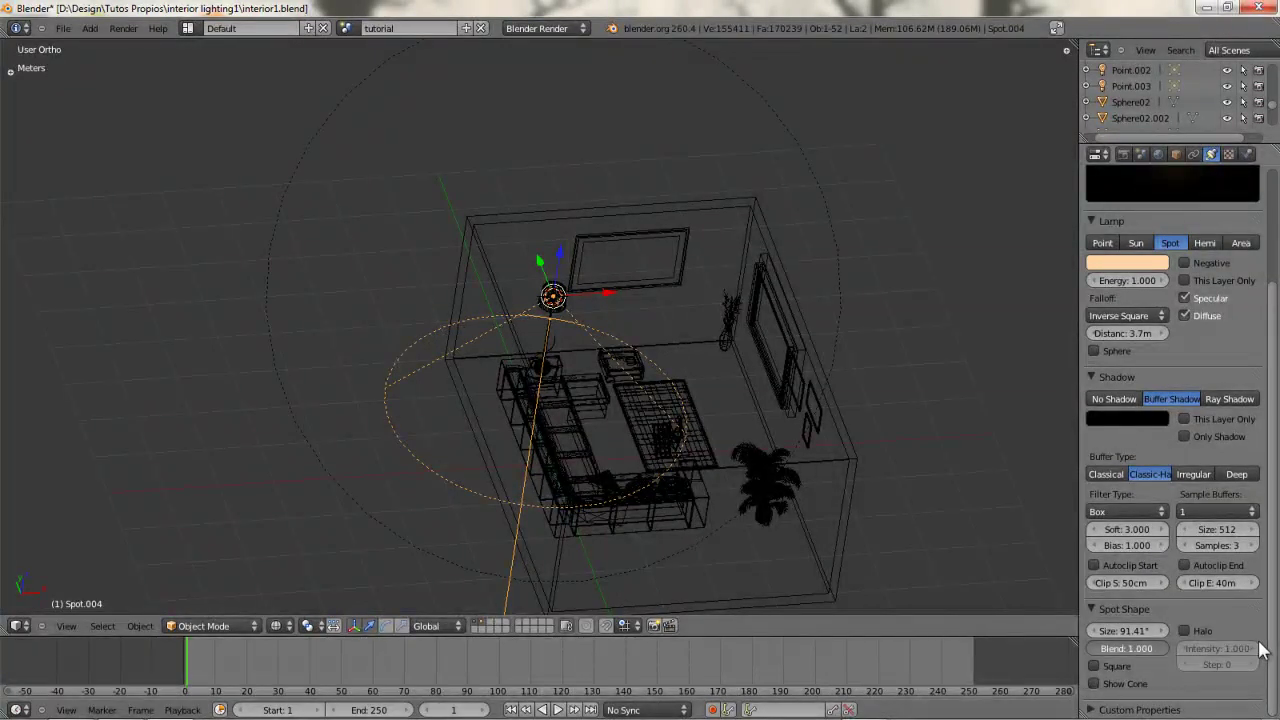
pyautogui.click(1131, 649)
pyautogui.press('Return')
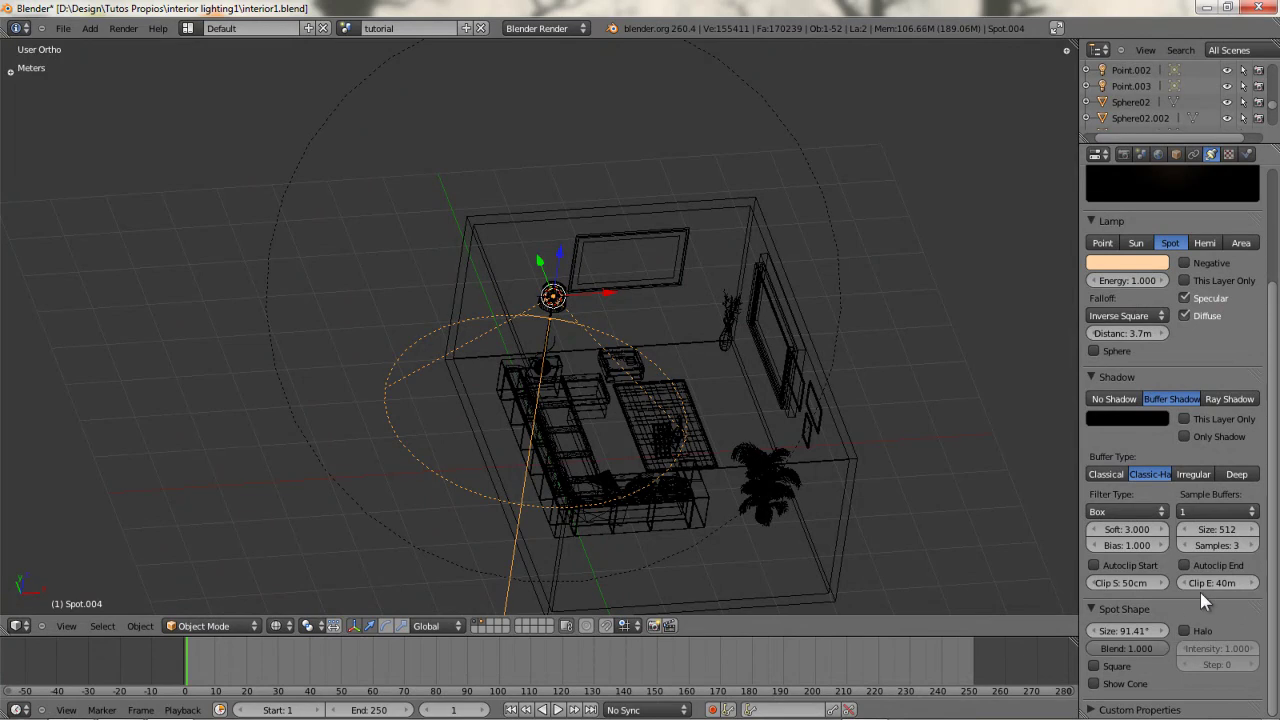
# Set the spot lamp's energy to 55.
pyautogui.scroll(2, 1170, 450)
pyautogui.click(1111, 271)
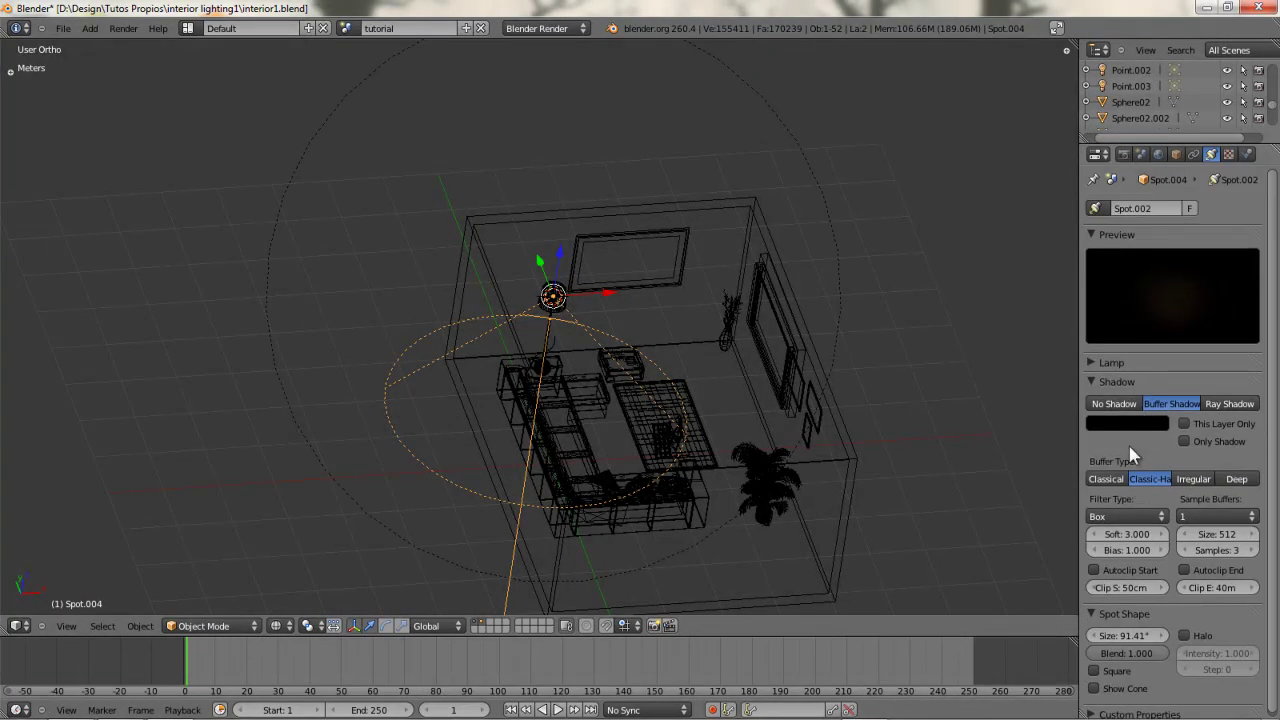
pyautogui.click(1106, 364)
pyautogui.moveTo(1123, 421); pyautogui.dragTo(1250, 421)
pyautogui.click(1123, 421)
pyautogui.write('55')
pyautogui.press('Return')
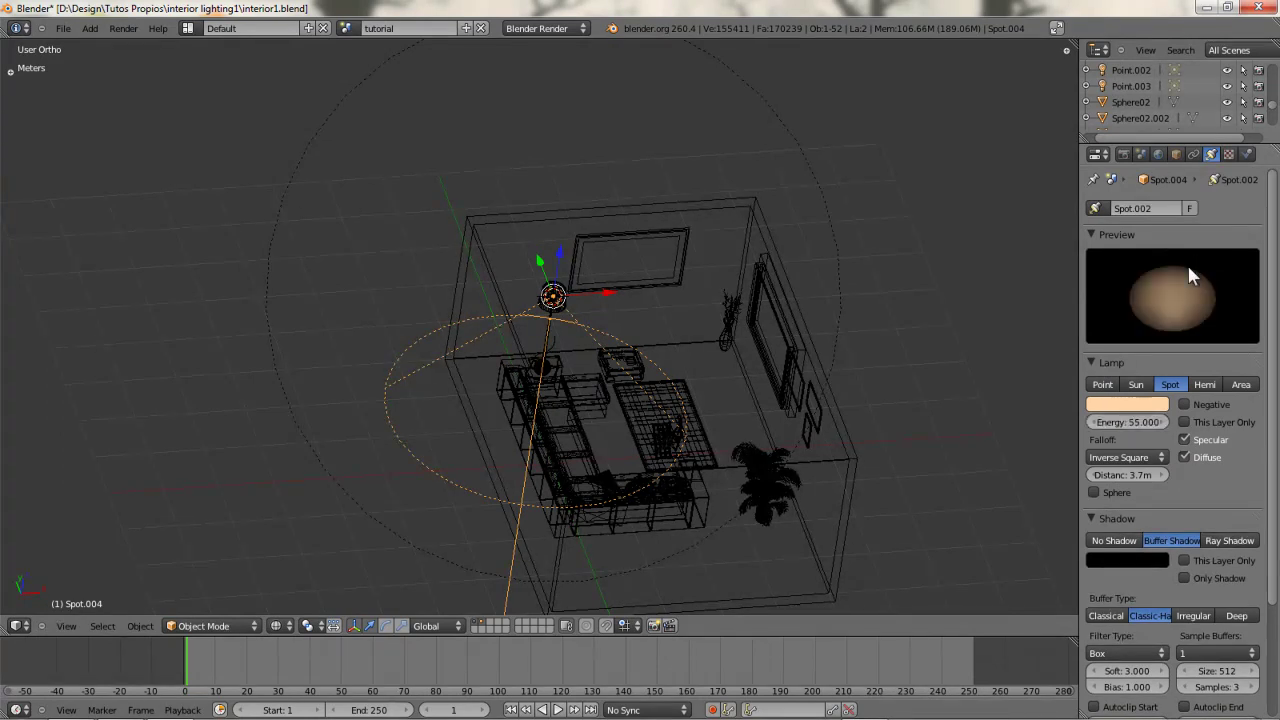
# Collapse the spot lamp's shadow settings to bring its spot shape options into view.
pyautogui.scroll(-3, 1171, 423)
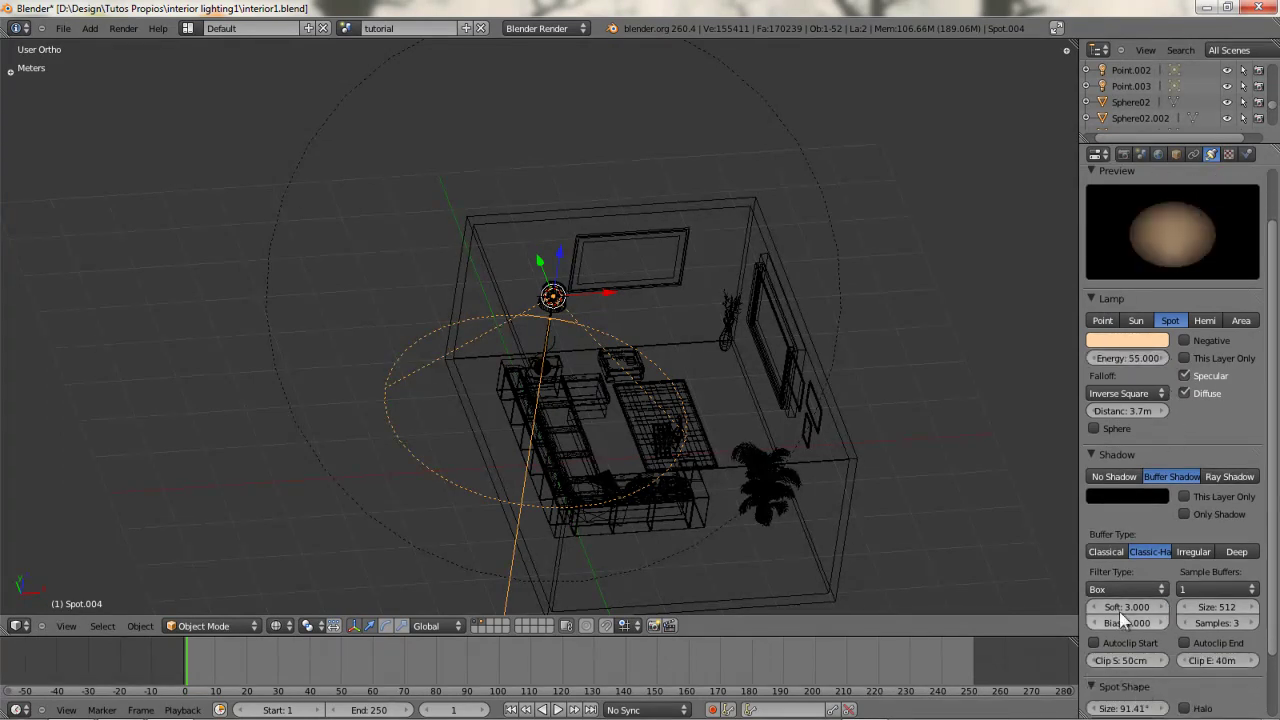
pyautogui.click(1114, 449)
pyautogui.scroll(3, 1114, 449)
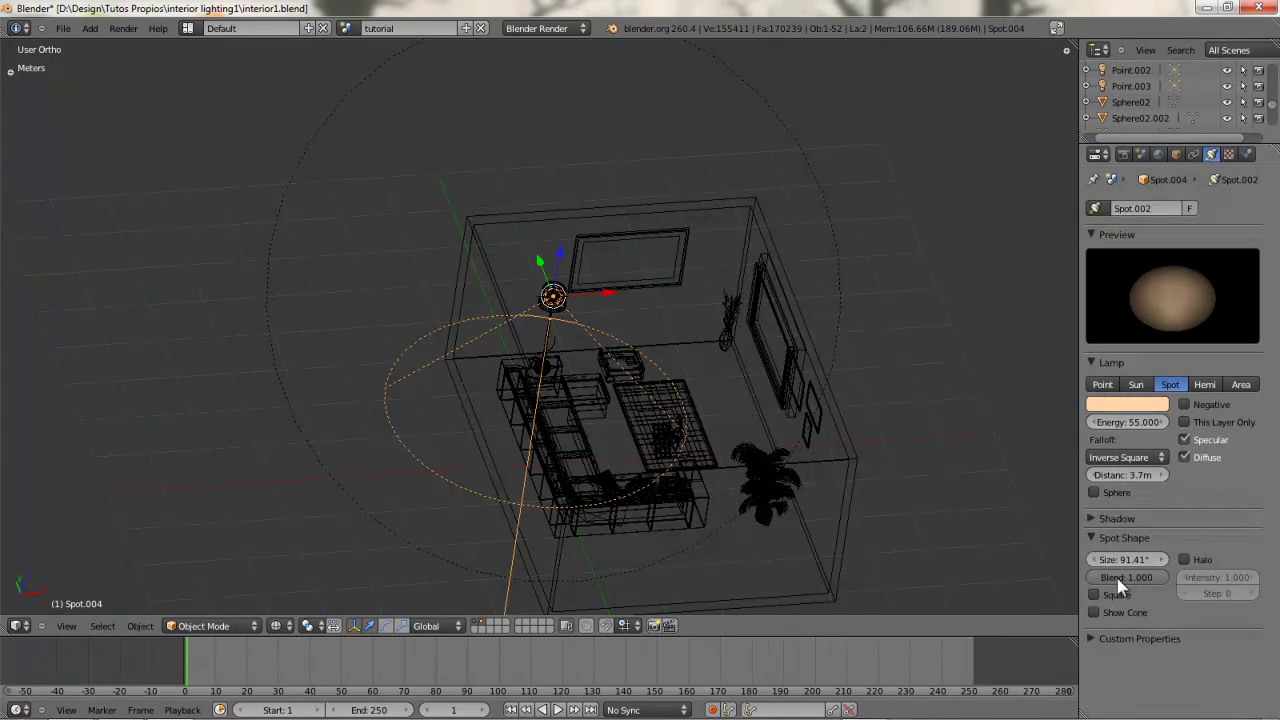
# Lower the spot lamp's blend to 0.000 and restore it to 1.000 to compare hard and soft cone edges.
pyautogui.moveTo(1128, 577); pyautogui.dragTo(960, 578)
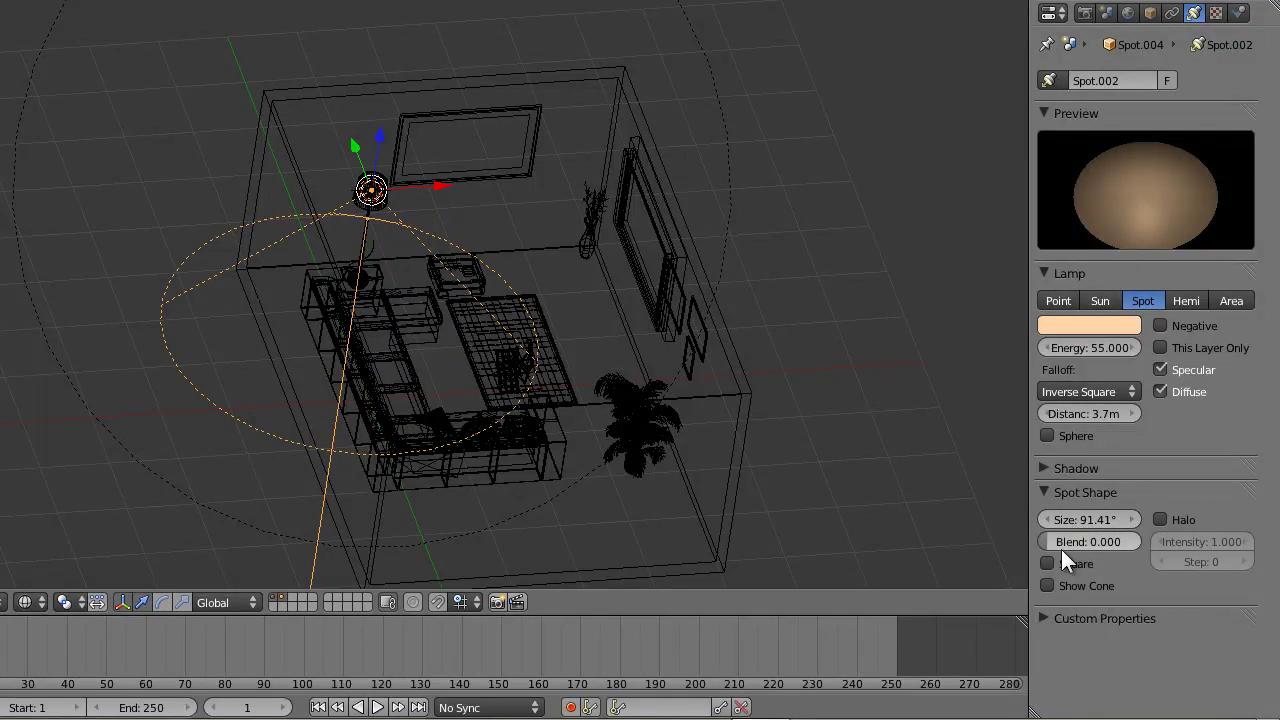
pyautogui.moveTo(1057, 544); pyautogui.dragTo(1117, 546)
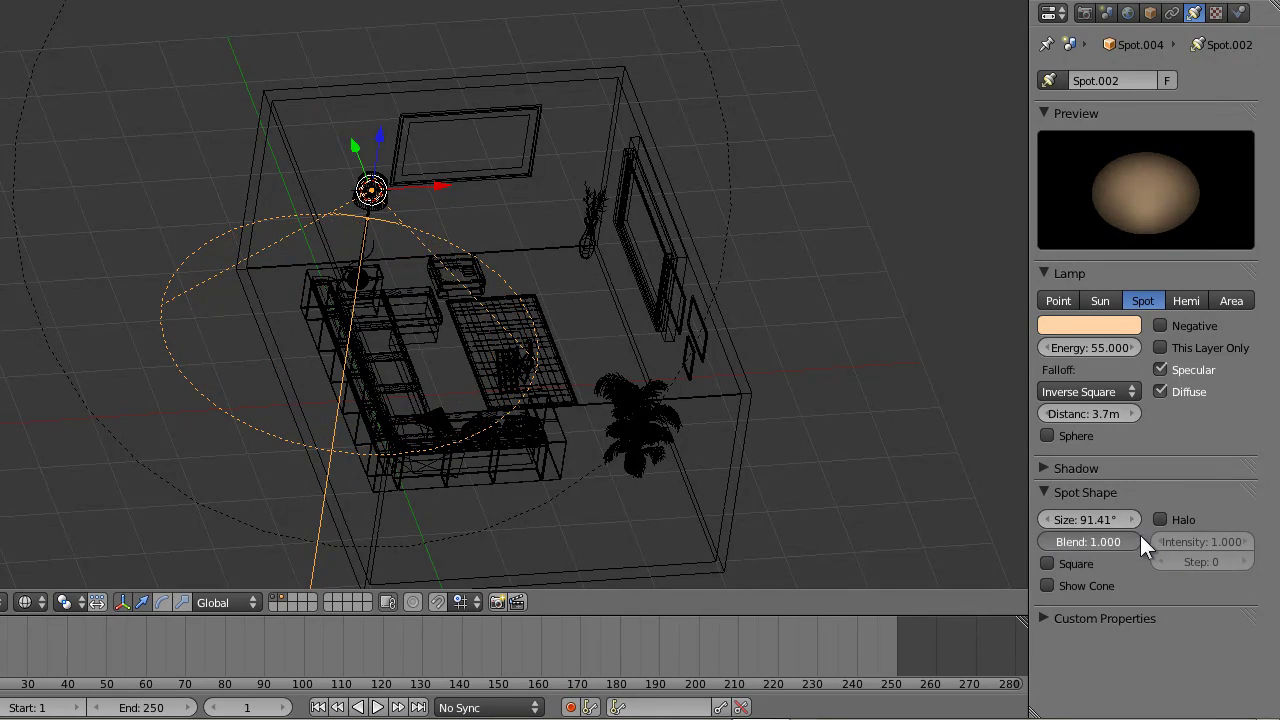
pyautogui.moveTo(500, 282); pyautogui.dragTo(518, 248, button='middle')
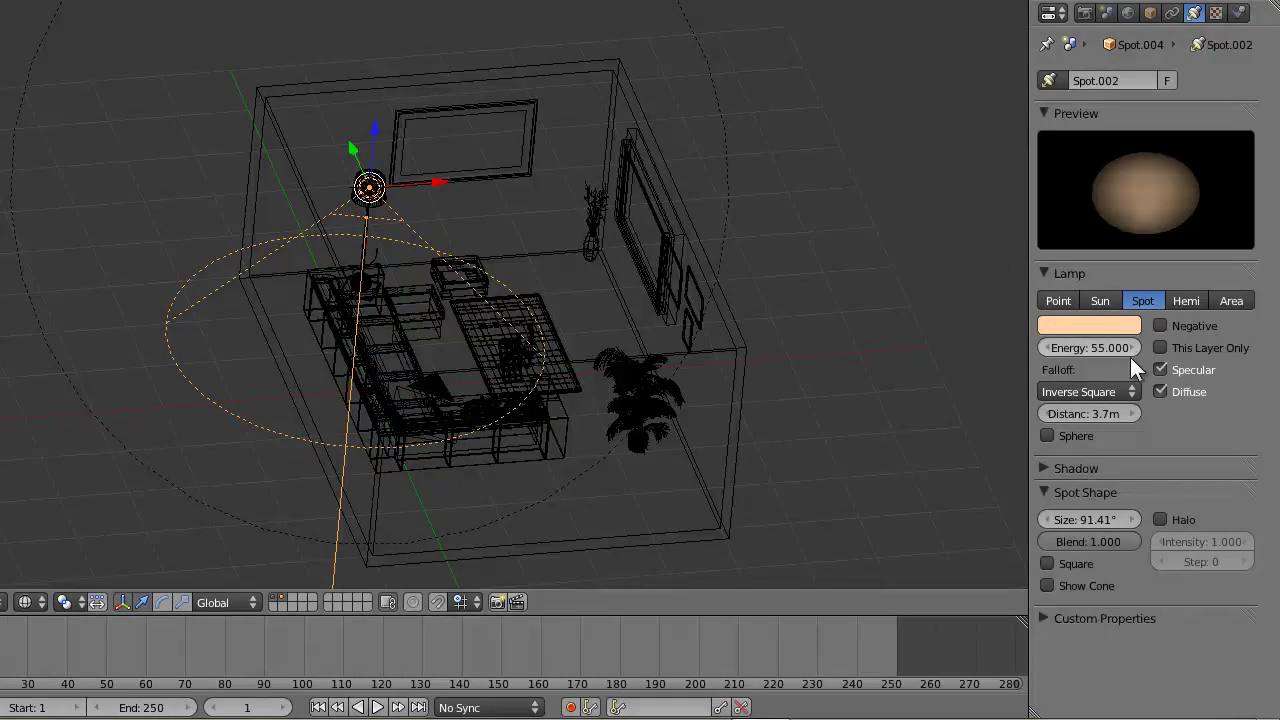
# Expand the spot lamp's shadow settings and view its cone in the room through the camera.
pyautogui.click(1062, 469)
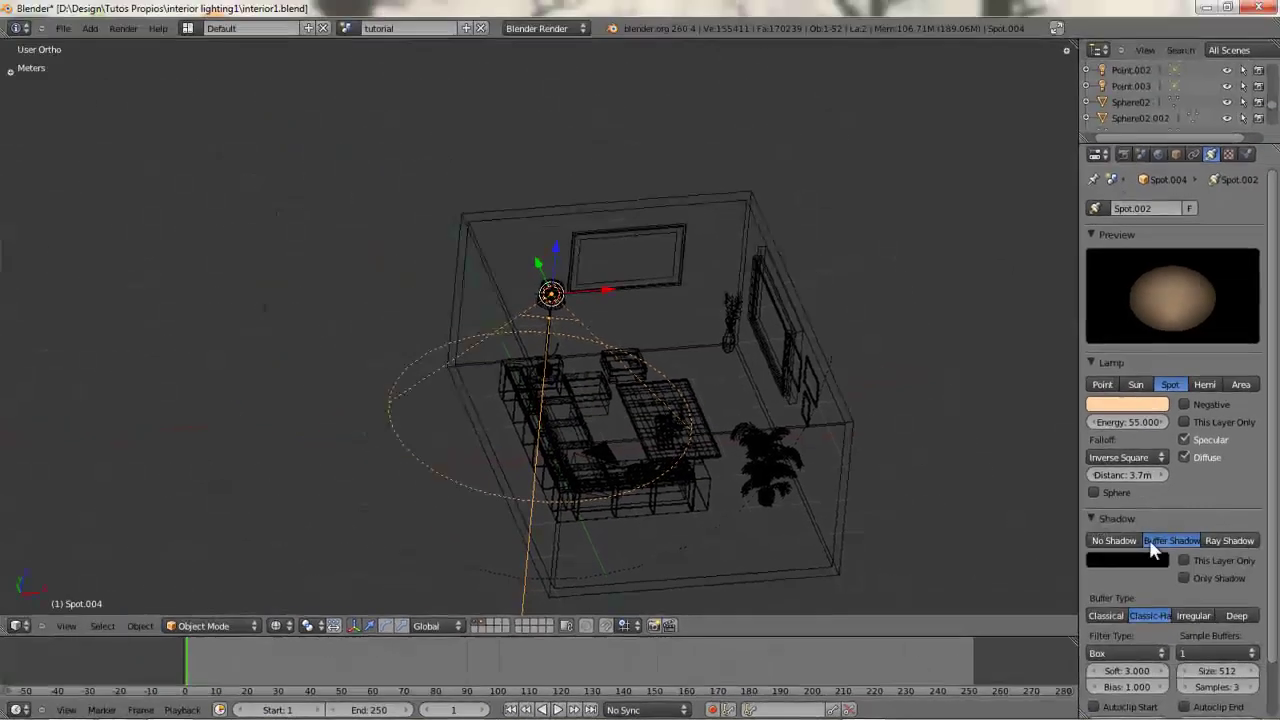
pyautogui.scroll(-2, 1151, 557)
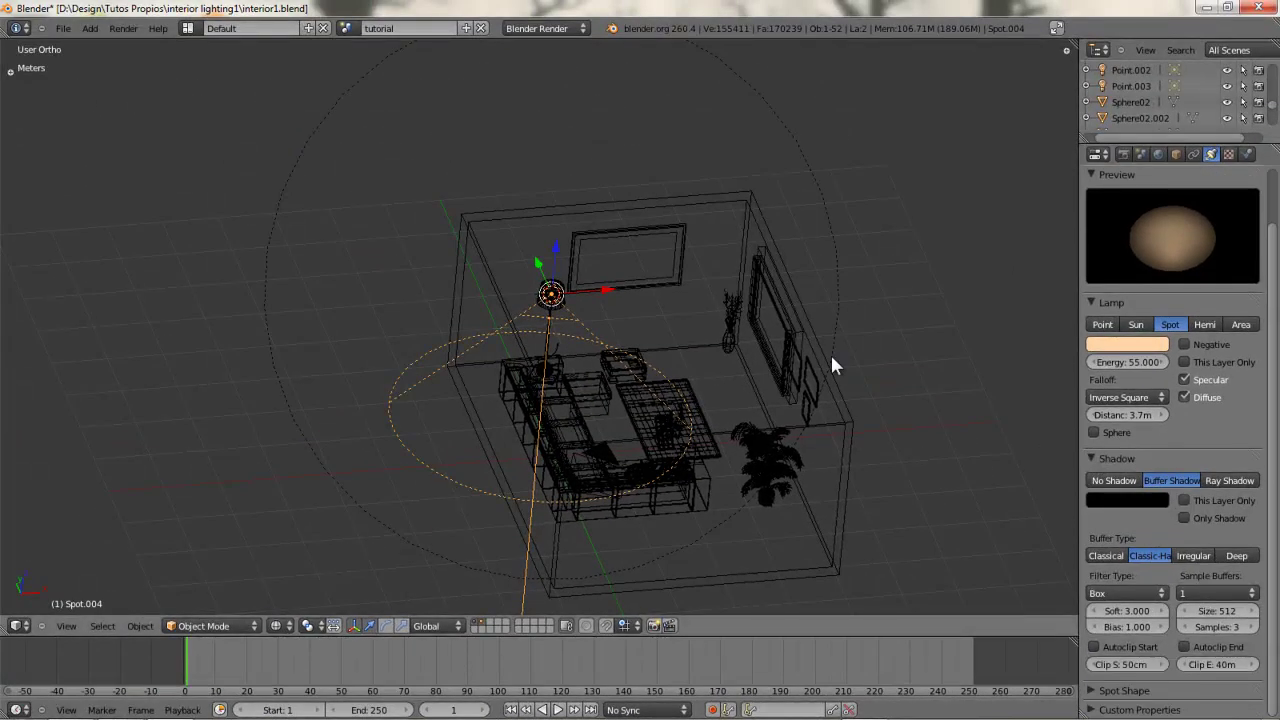
pyautogui.press('KP_0')
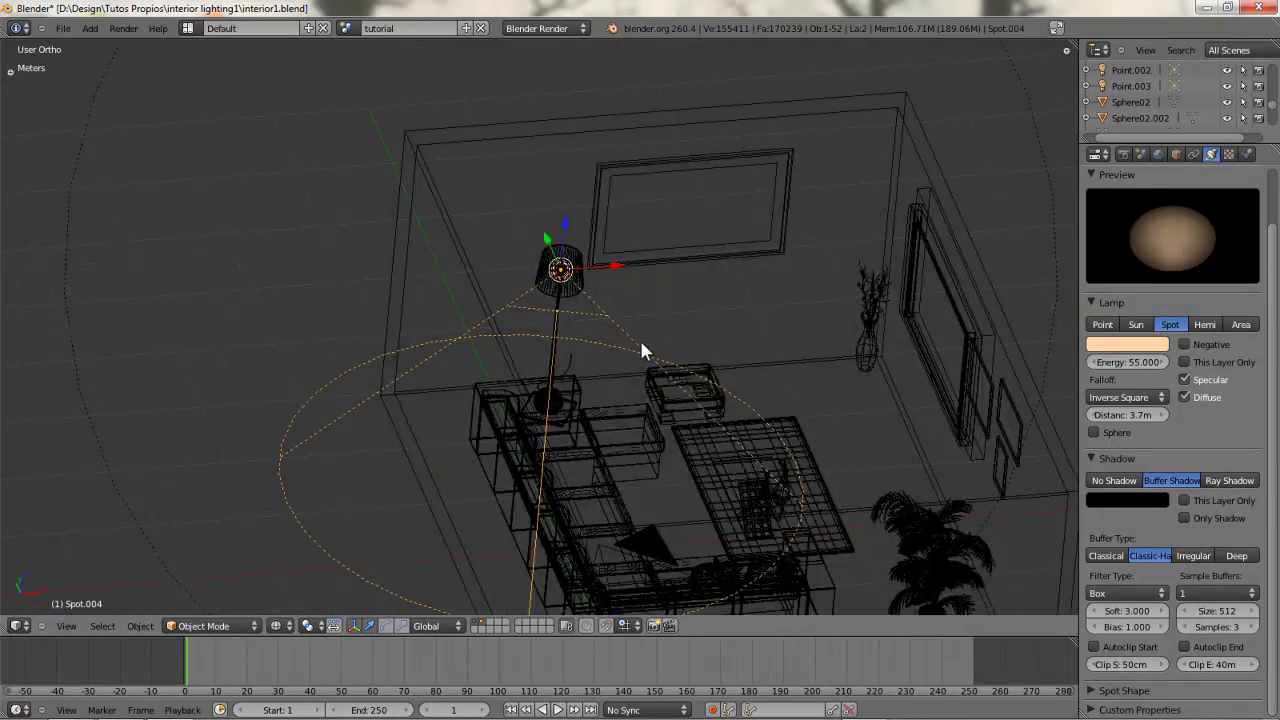
pyautogui.scroll(-5, 530, 358)
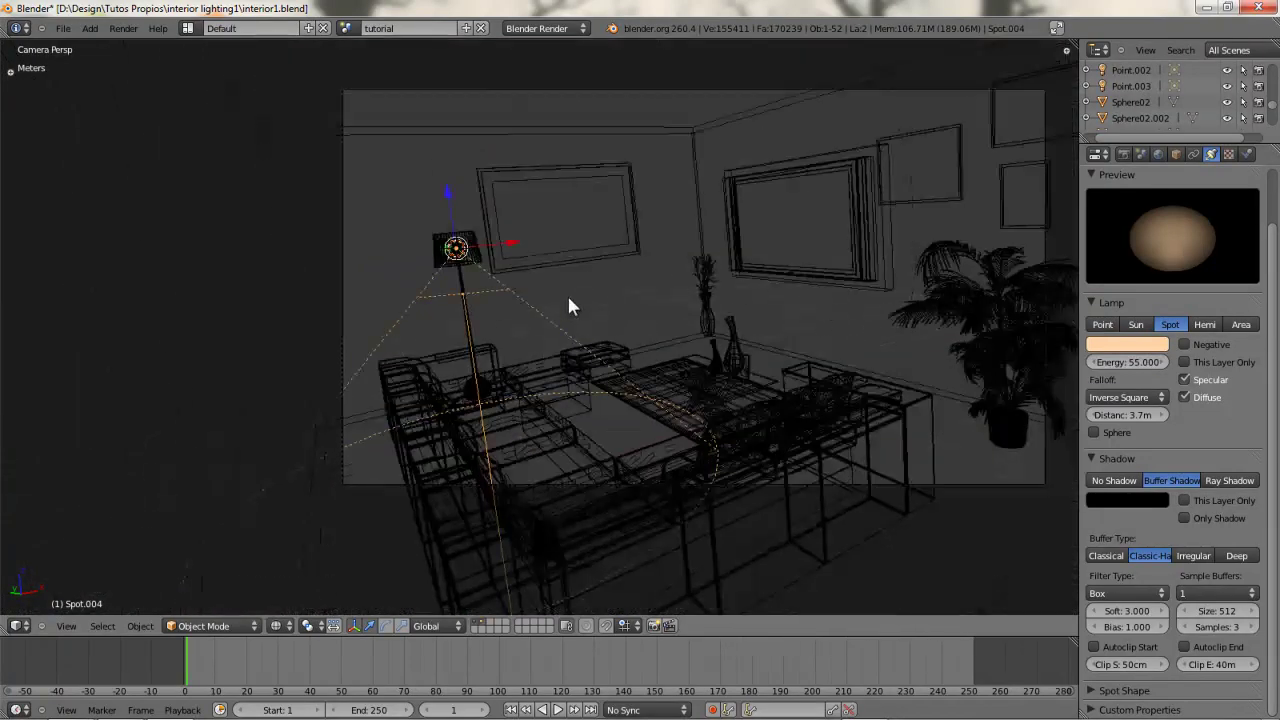
pyautogui.keyDown('shift'); pyautogui.moveTo(562, 320); pyautogui.dragTo(424, 406, button='middle'); pyautogui.keyUp('shift')
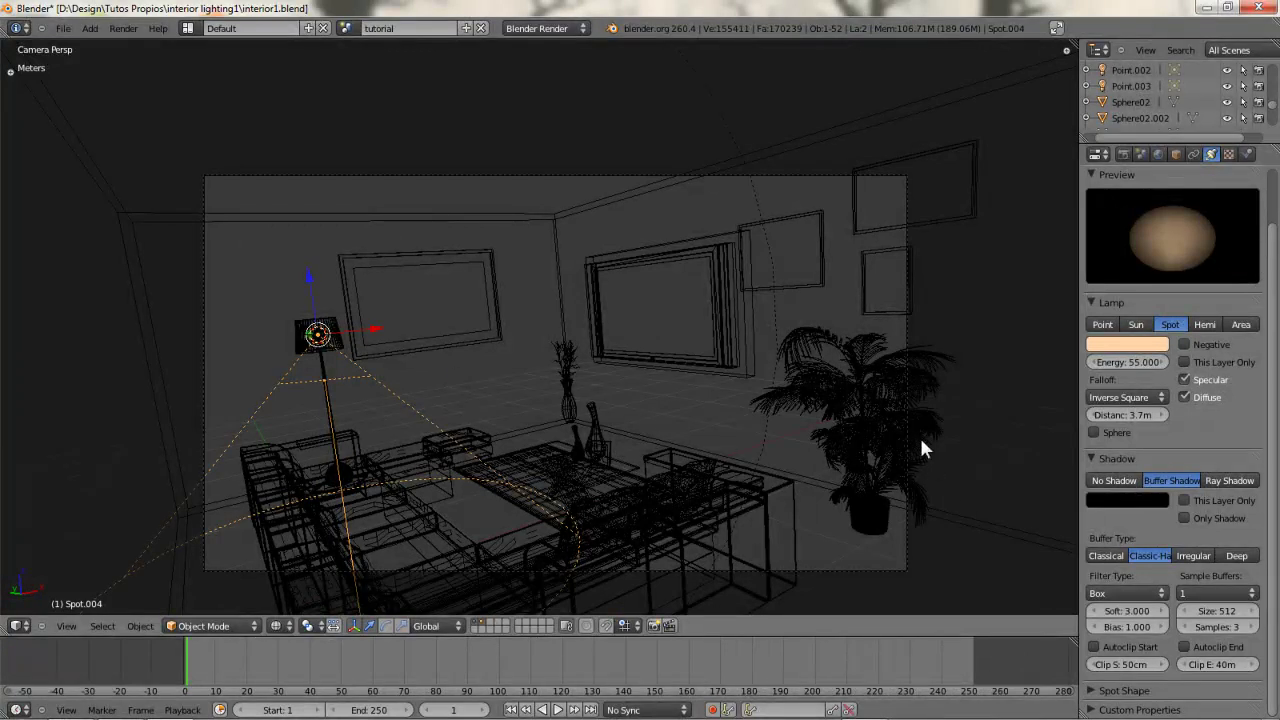
# Set the spot lamp's energy to 1.3 and check it against the energy of the floor-lamp point light.
pyautogui.press('KP_1')
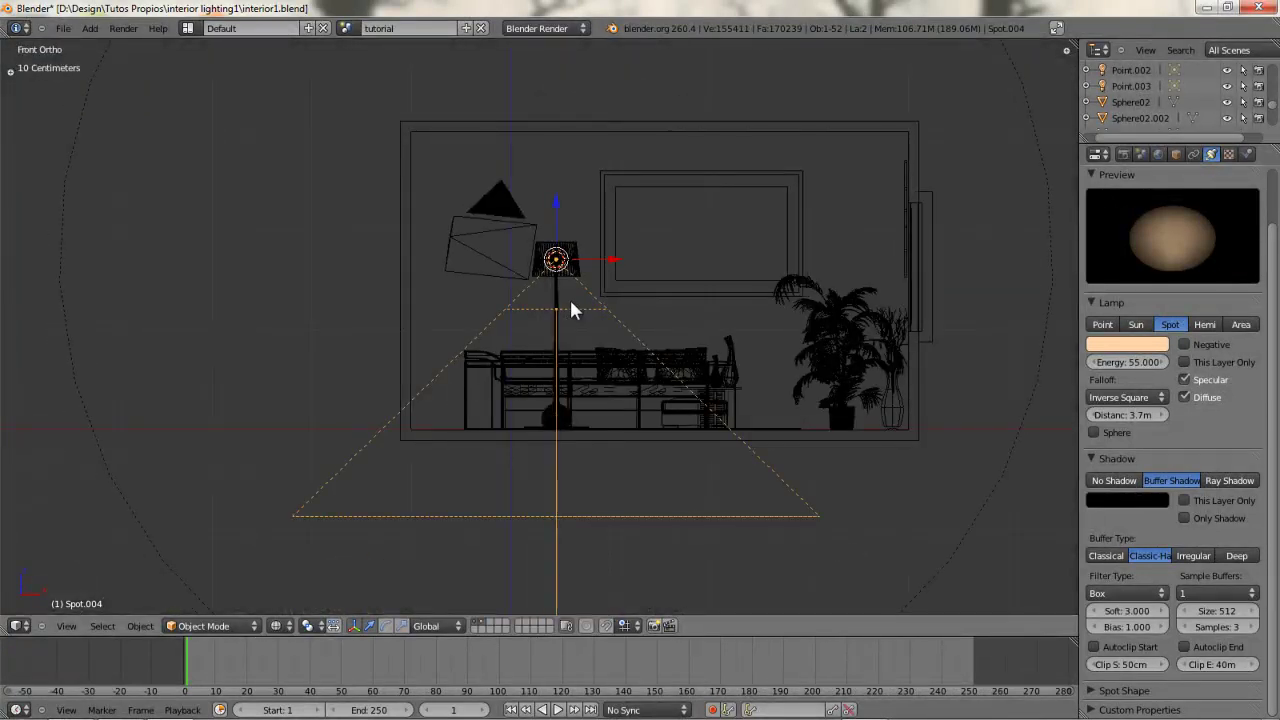
pyautogui.scroll(-1, 574, 306)
pyautogui.scroll(-1, 586, 314)
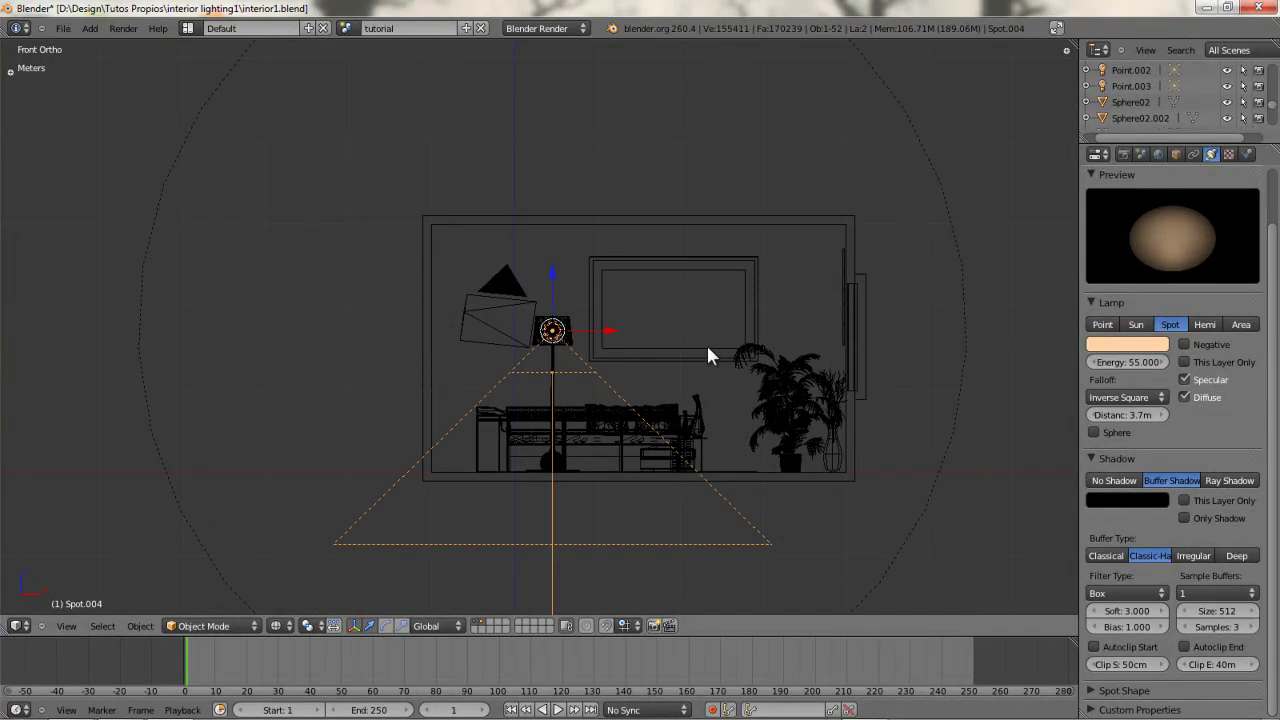
pyautogui.click(1128, 362)
pyautogui.write('1.3')
pyautogui.press('Return')
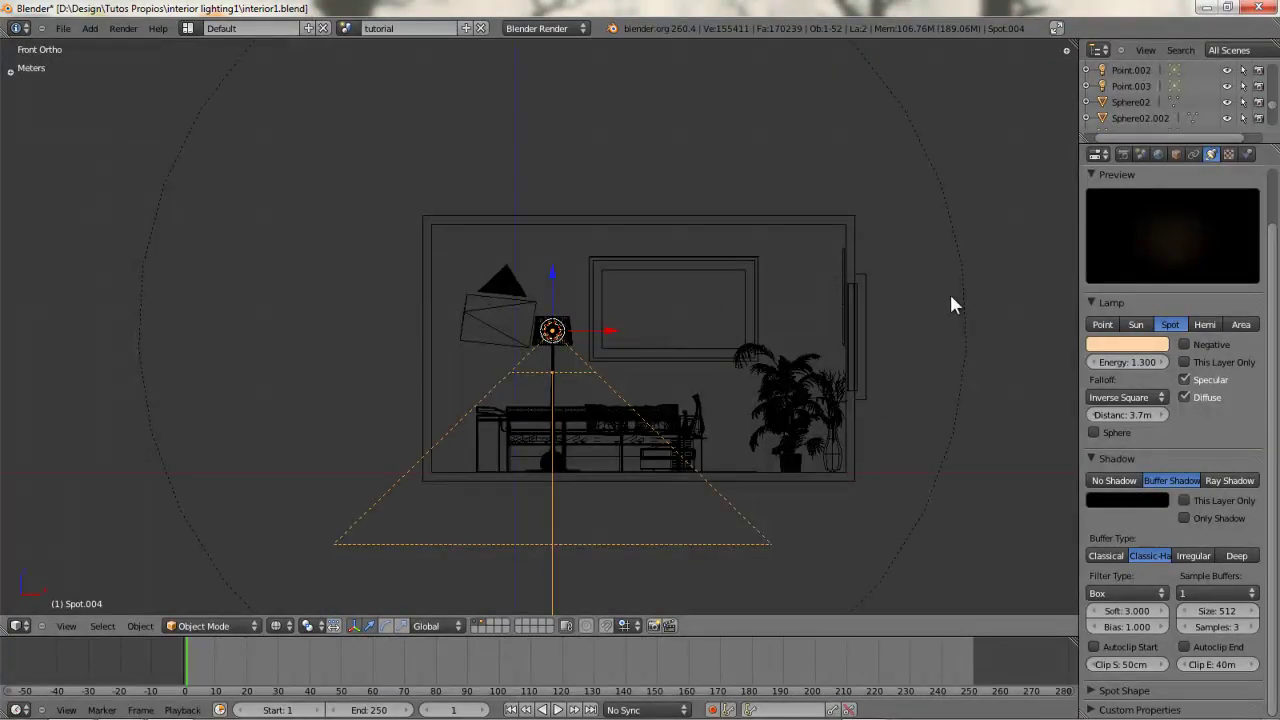
pyautogui.rightClick(955, 303)
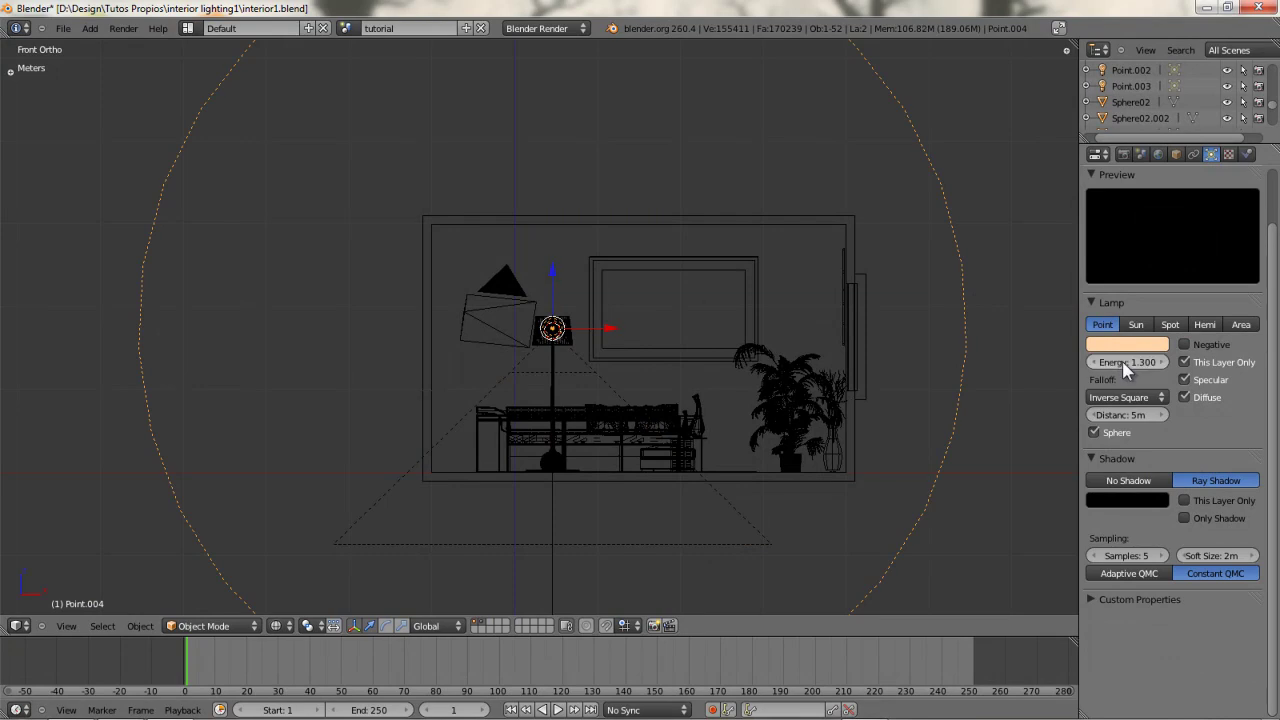
pyautogui.rightClick(593, 376)
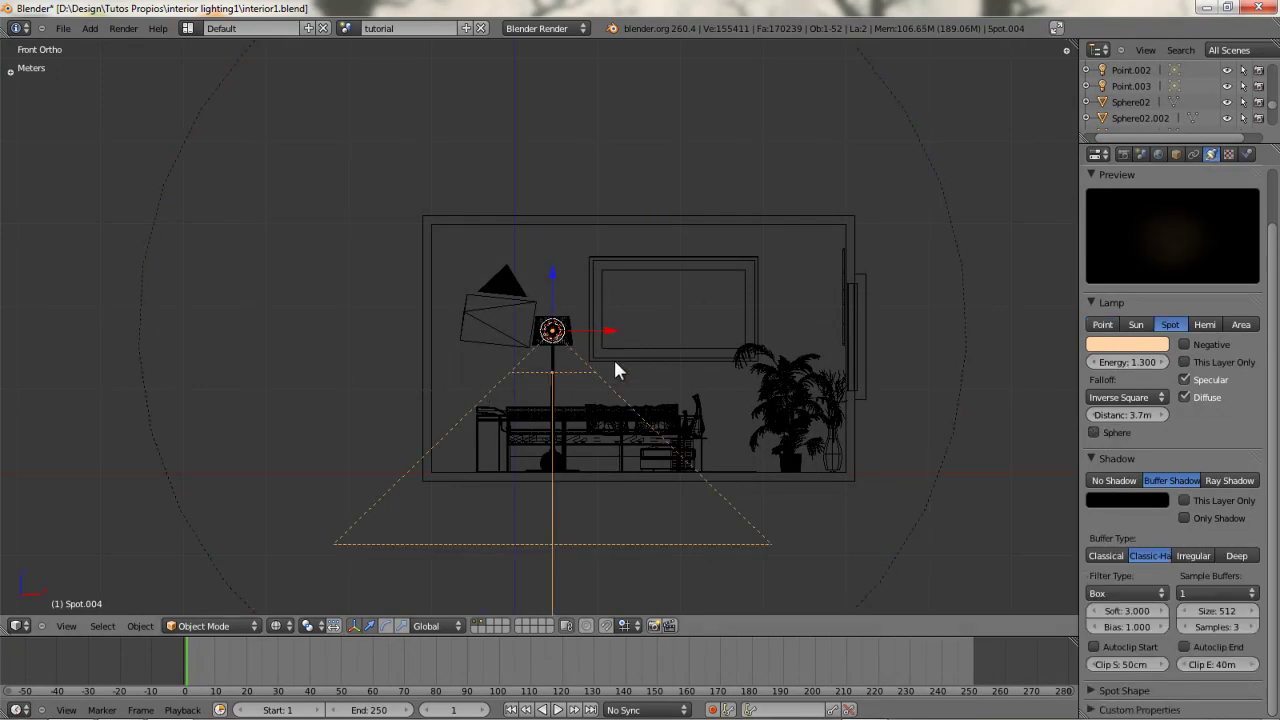
# Duplicate the spot lamp in place inside the floor lamp's shade.
pyautogui.keyDown('shift'); pyautogui.moveTo(720, 337); pyautogui.dragTo(722, 379, button='middle'); pyautogui.keyUp('shift')
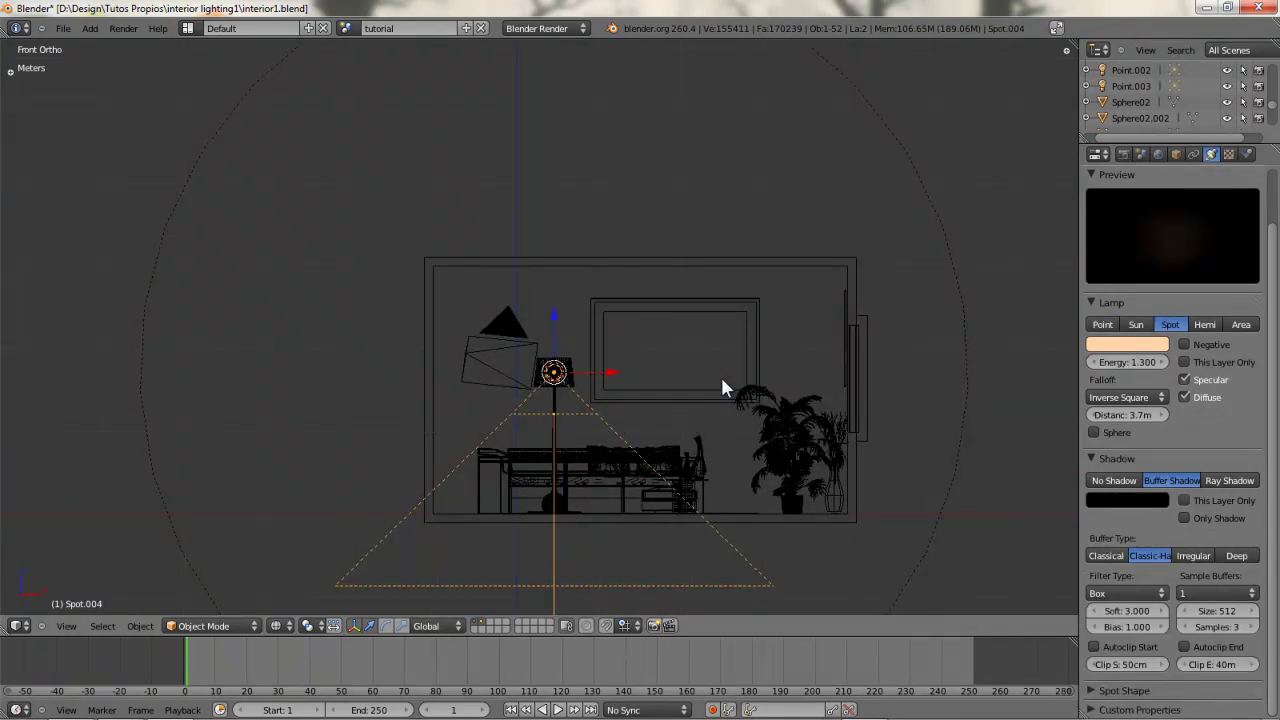
pyautogui.hotkey('shift', 'd')
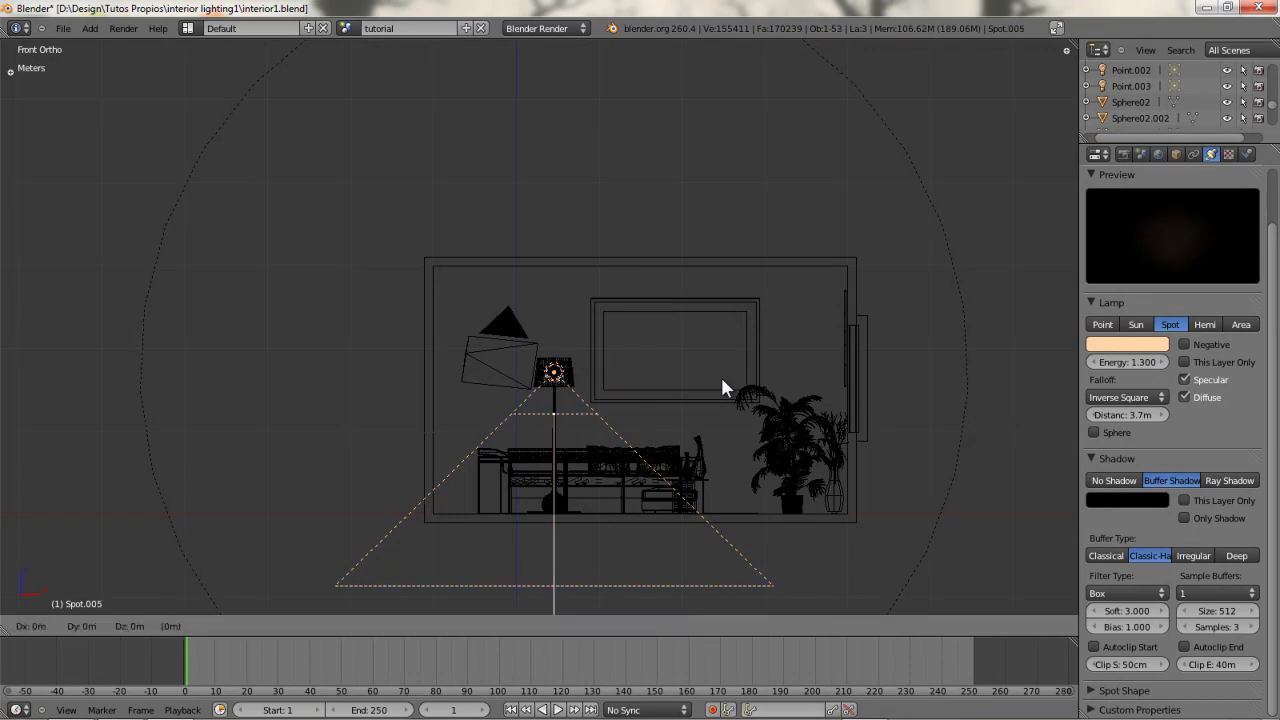
pyautogui.rightClick(721, 379)
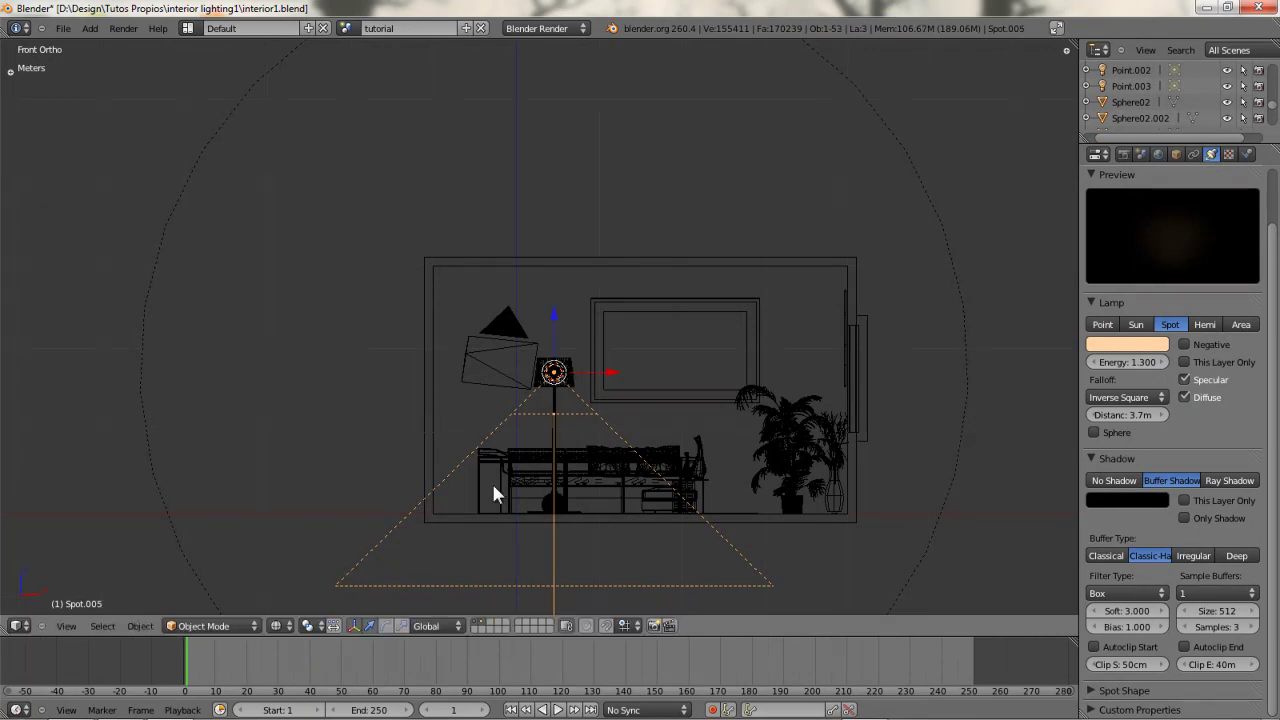
pyautogui.scroll(1, 539, 457)
pyautogui.keyDown('shift'); pyautogui.moveTo(539, 457); pyautogui.dragTo(560, 354, button='middle'); pyautogui.keyUp('shift')
pyautogui.keyDown('shift'); pyautogui.moveTo(598, 403); pyautogui.dragTo(576, 409, button='middle'); pyautogui.keyUp('shift')
pyautogui.keyDown('shift'); pyautogui.moveTo(510, 382); pyautogui.dragTo(400, 374, button='middle'); pyautogui.keyUp('shift')
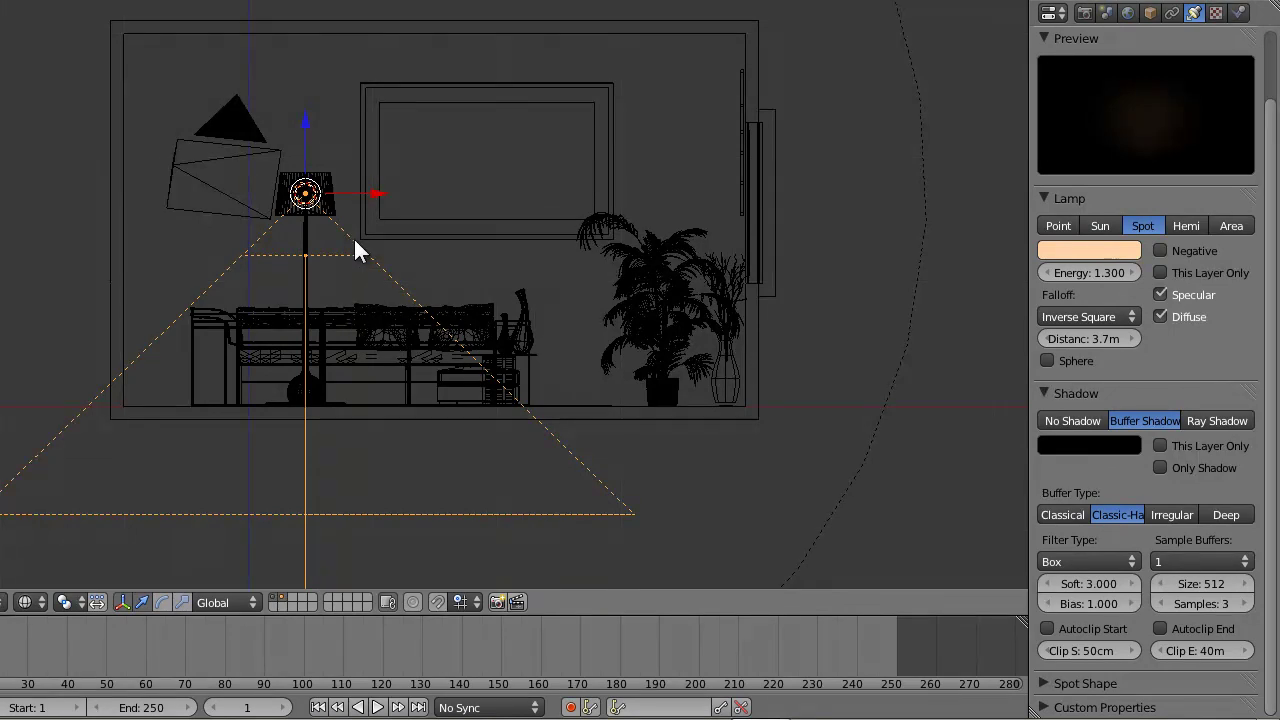
pyautogui.moveTo(449, 291)
pyautogui.keyDown('shift'); pyautogui.mouseDown(button='middle')
pyautogui.moveTo(433, 290)
pyautogui.moveTo(465, 286)
pyautogui.mouseUp(button='middle'); pyautogui.keyUp('shift')
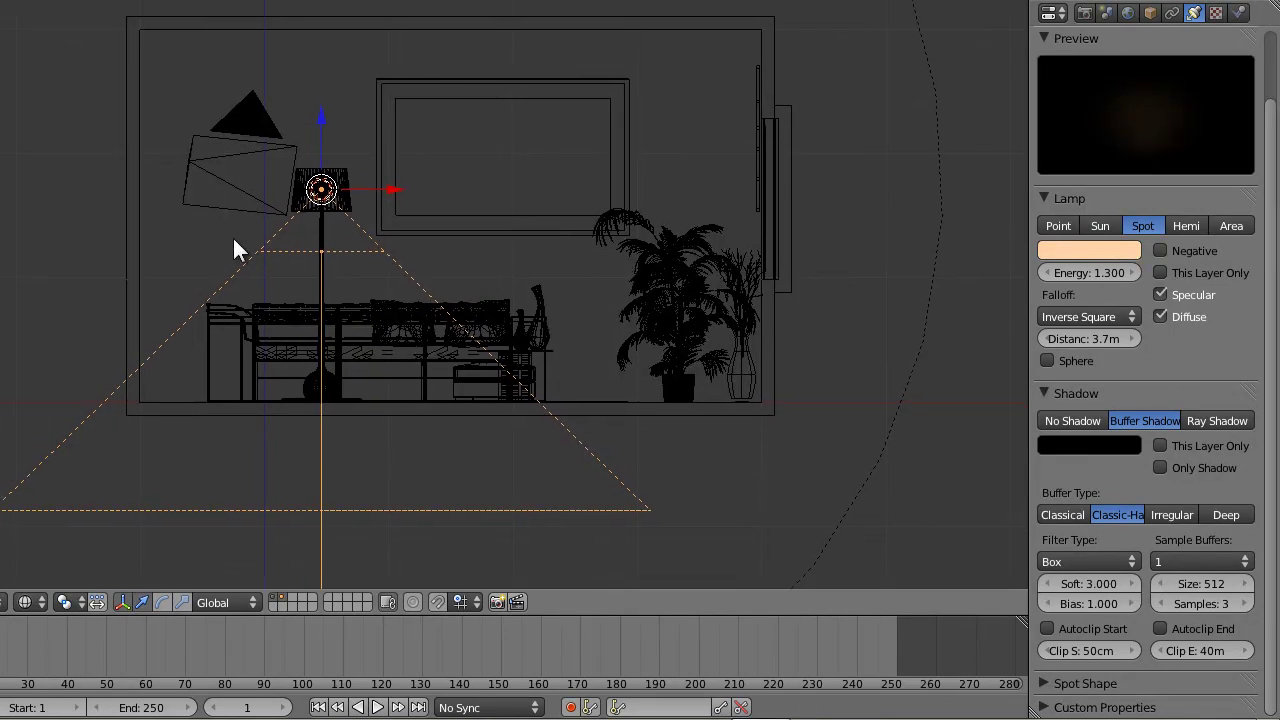
pyautogui.keyDown('shift'); pyautogui.moveTo(352, 263); pyautogui.dragTo(383, 238, button='middle'); pyautogui.keyUp('shift')
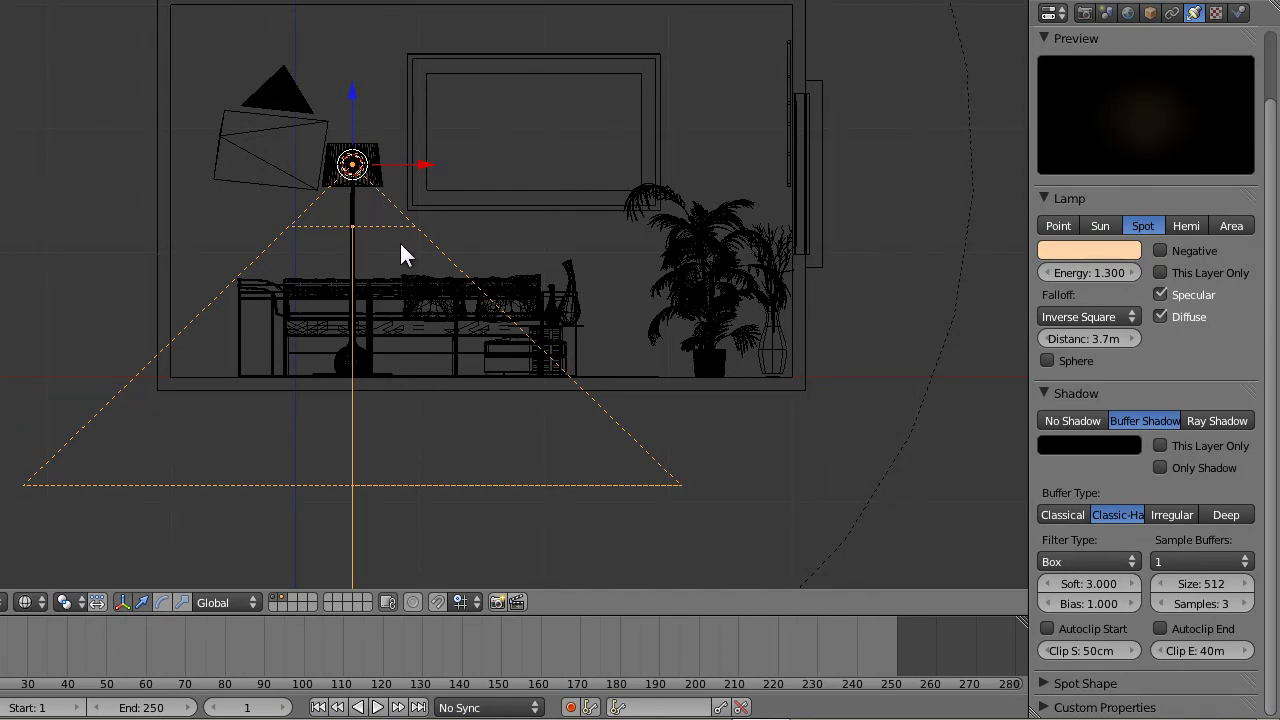
# Rotate the duplicated spot lamp 180° in the front view so it shines upward from the shade.
pyautogui.hotkey('shift', 'd')
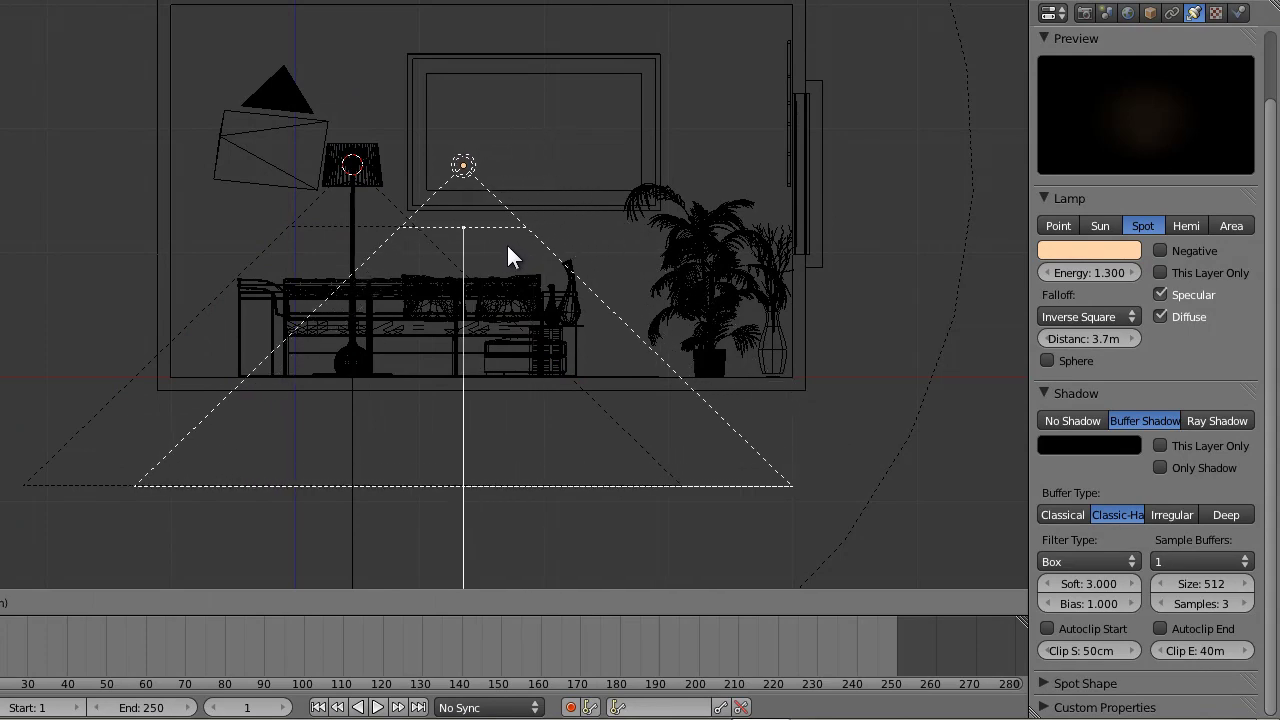
pyautogui.rightClick(418, 249)
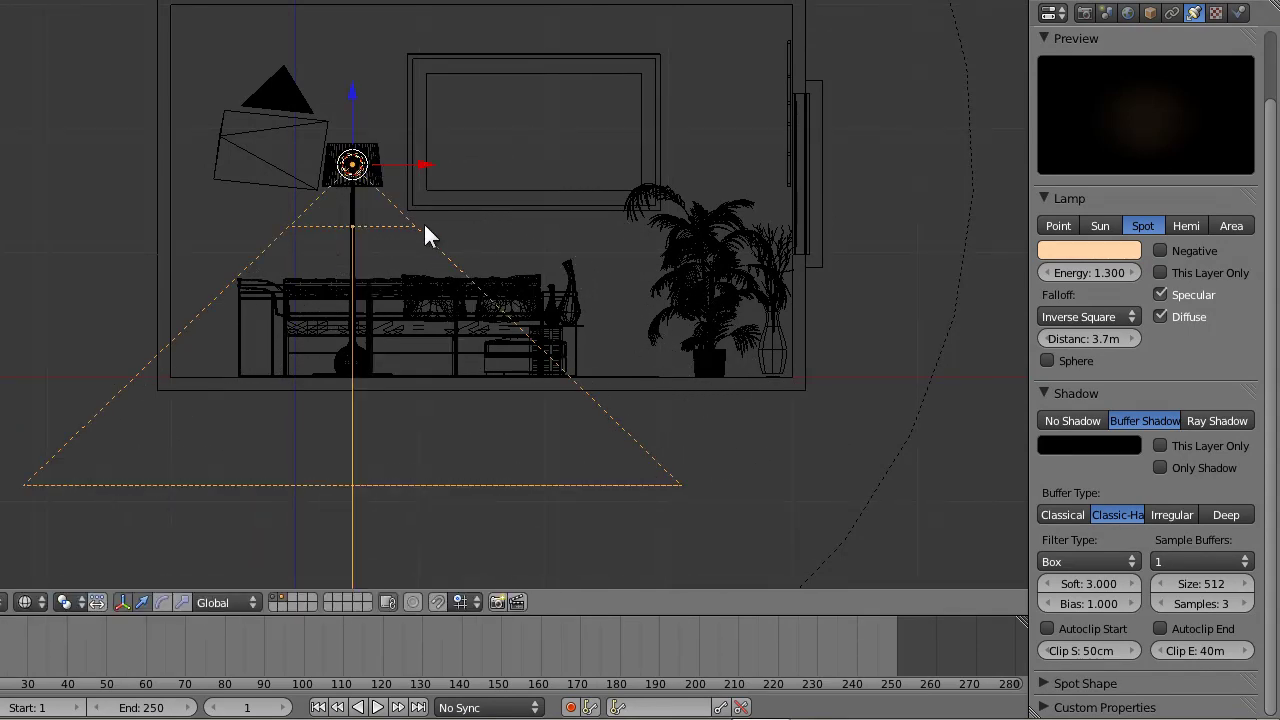
pyautogui.press('s')
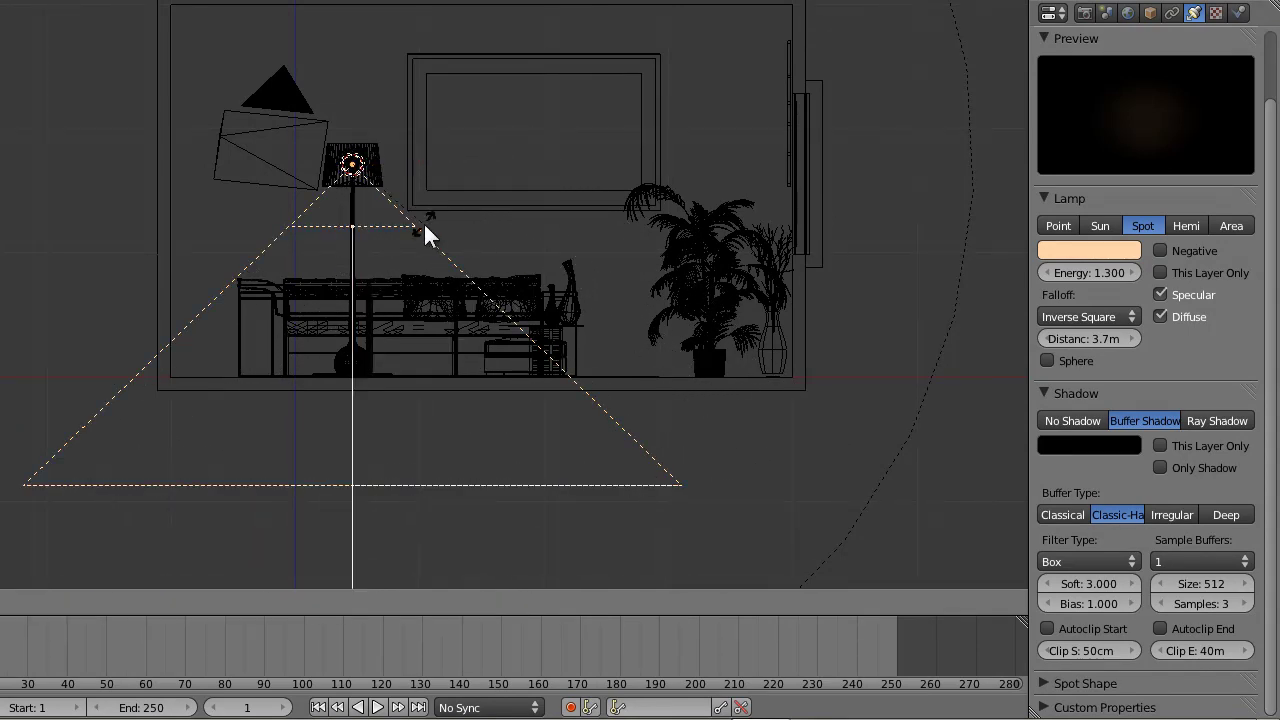
pyautogui.write('180')
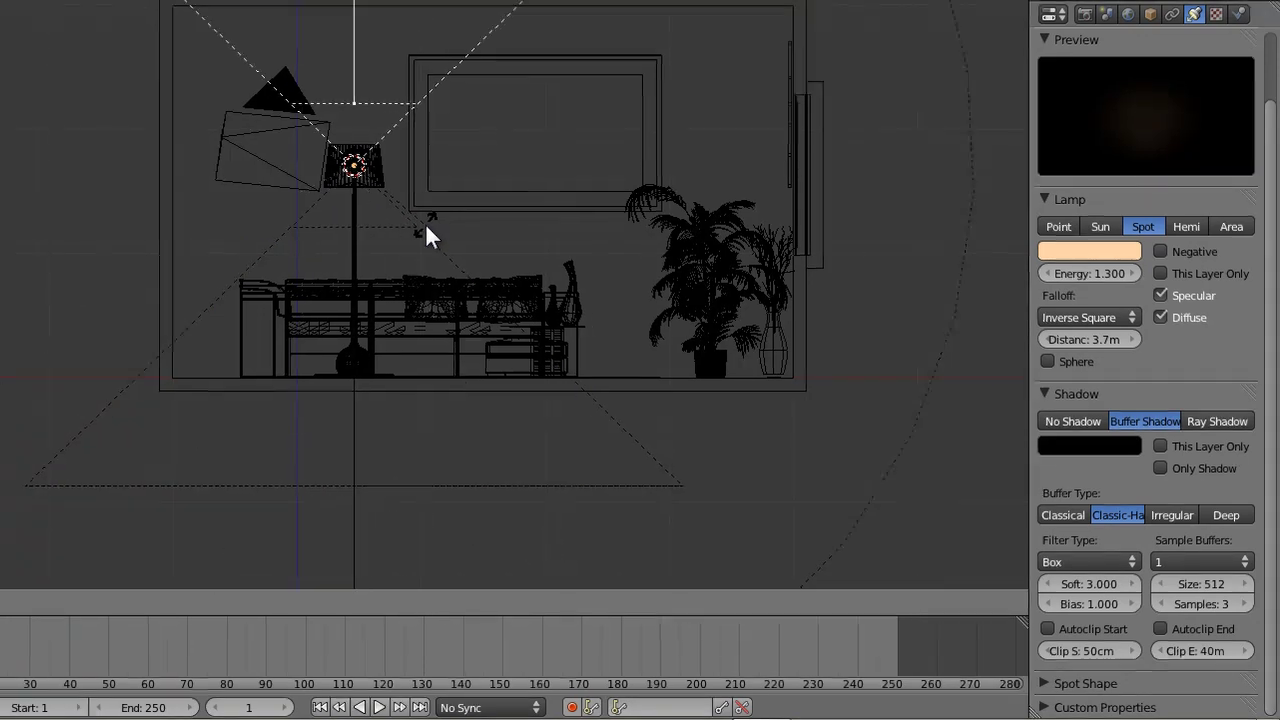
pyautogui.press('Return')
pyautogui.scroll(-2, 598, 290)
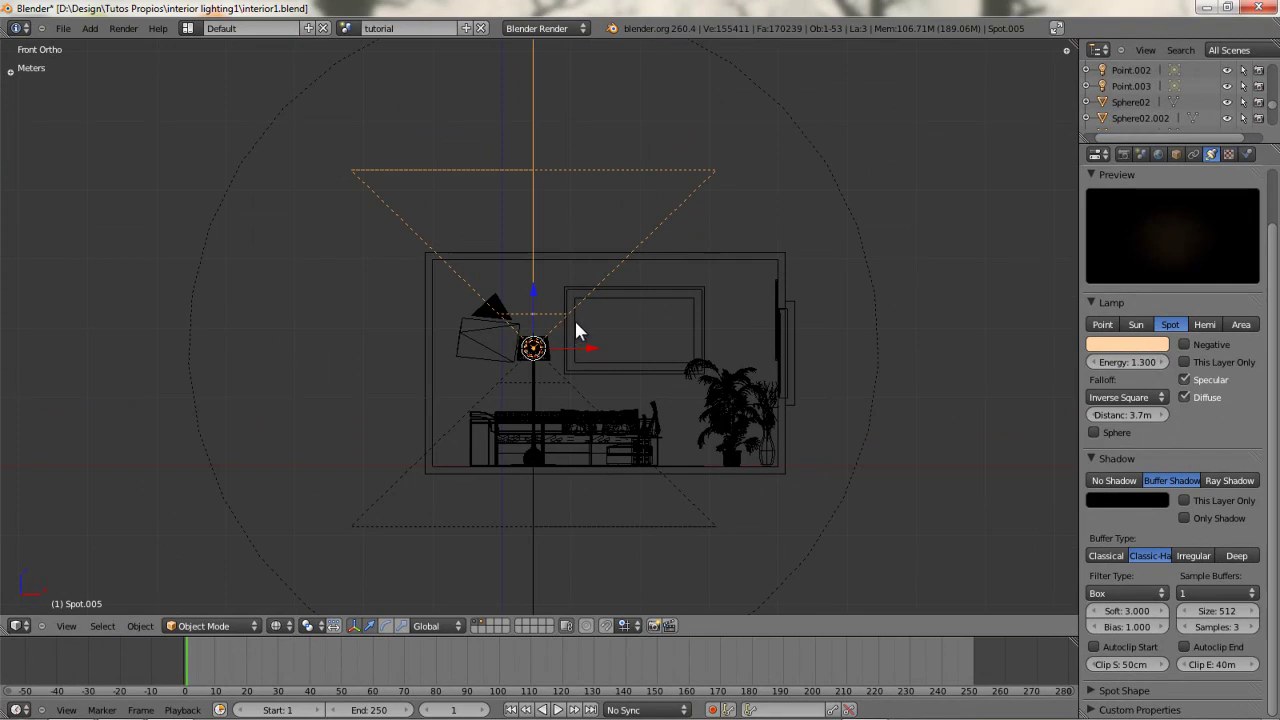
# Show the room through the camera in solid shading and render the scene.
pyautogui.scroll(6, 574, 318)
pyautogui.moveTo(560, 336); pyautogui.dragTo(509, 383, button='middle')
pyautogui.press('KP_0')
pyautogui.press('KP_0')
pyautogui.keyDown('shift'); pyautogui.moveTo(388, 343); pyautogui.dragTo(515, 282, button='middle'); pyautogui.keyUp('shift')
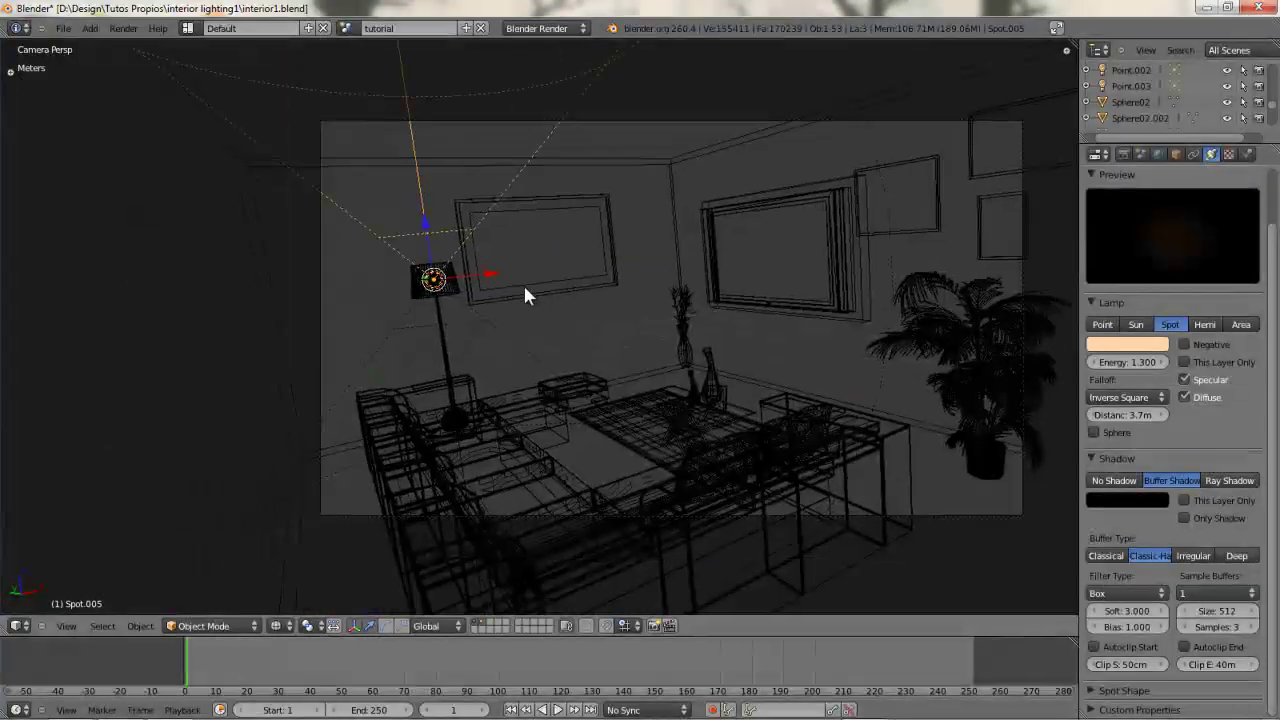
pyautogui.scroll(1, 530, 288)
pyautogui.press('z')
pyautogui.keyDown('shift'); pyautogui.moveTo(637, 285); pyautogui.dragTo(602, 308, button='middle'); pyautogui.keyUp('shift')
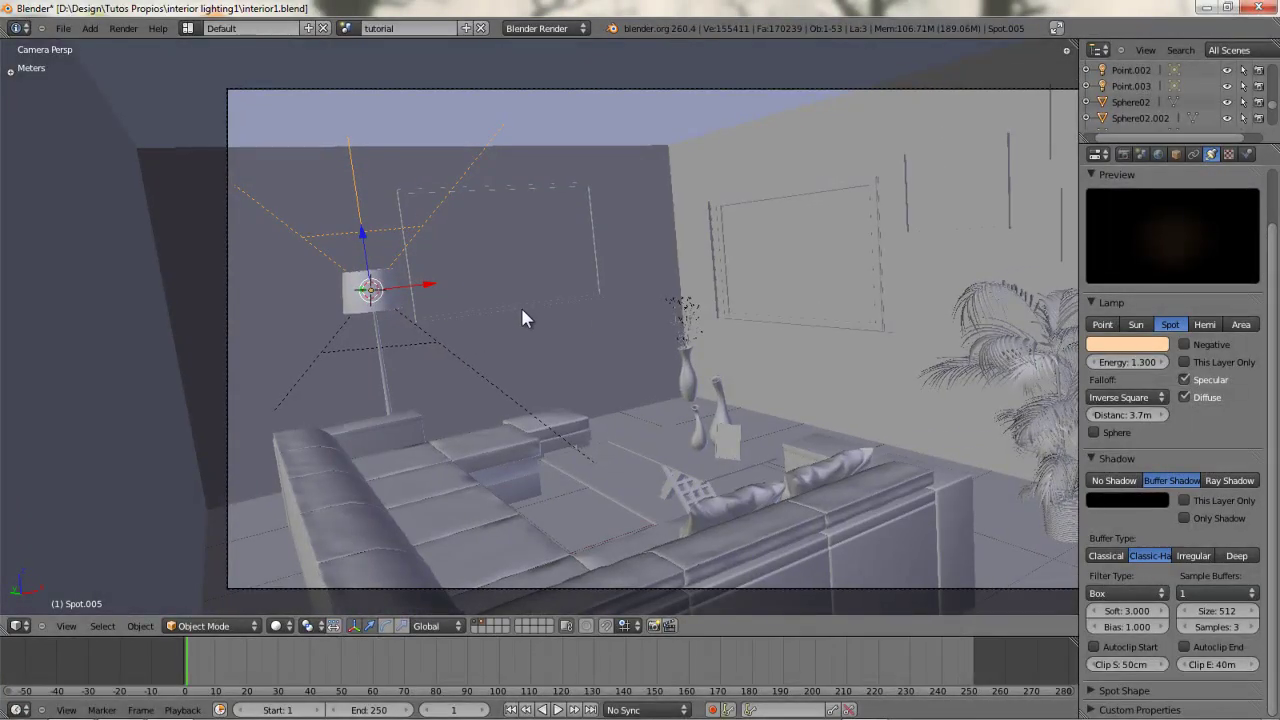
pyautogui.press('F12')
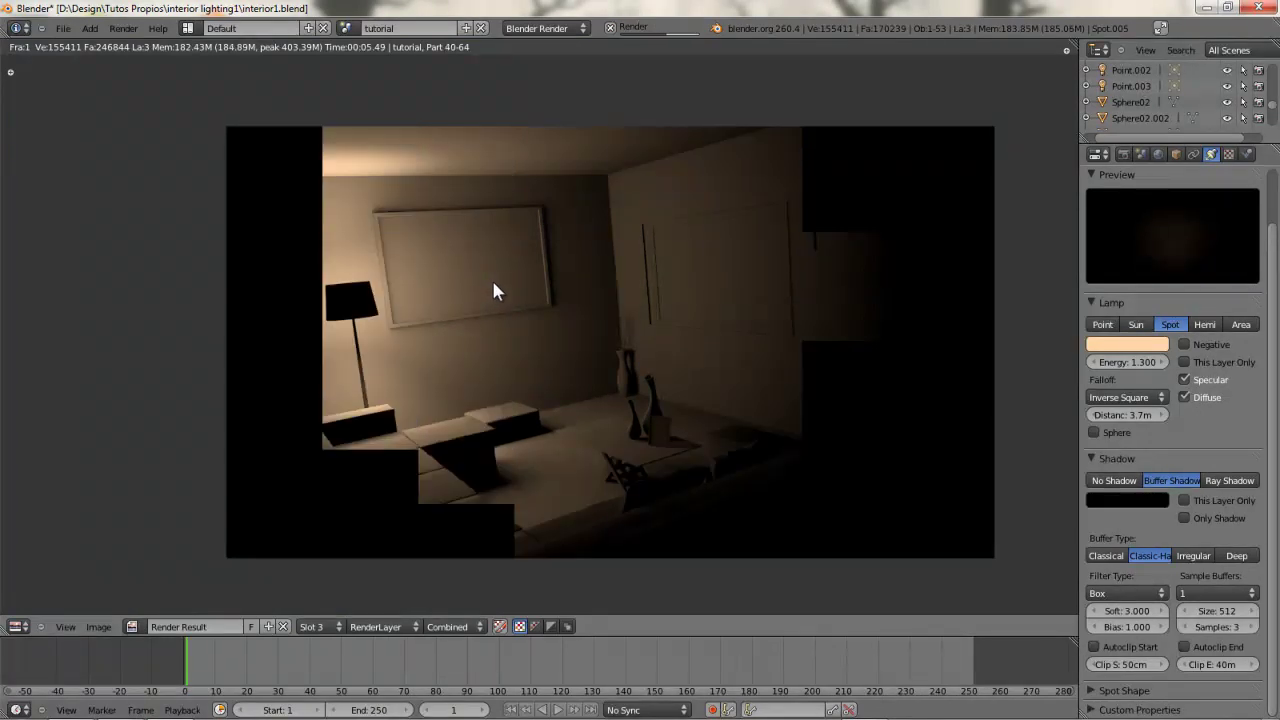
# Examine the render around the floor lamp, checking the light on the wall, ceiling and sofa and the upward spot's energy.
pyautogui.scroll(2, 504, 320)
pyautogui.moveTo(316, 226); pyautogui.dragTo(394, 277, button='middle')
pyautogui.scroll(-2, 510, 186)
pyautogui.moveTo(483, 279); pyautogui.dragTo(467, 229, button='middle')
pyautogui.scroll(2, 455, 268)
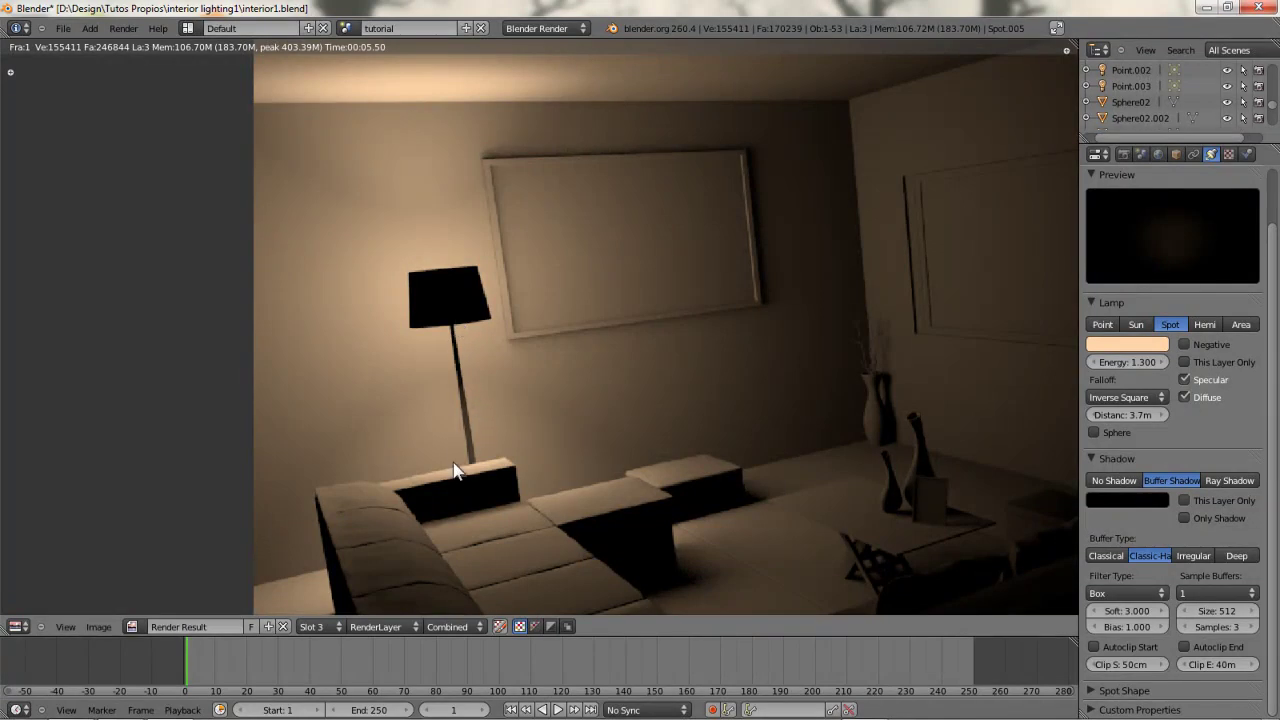
pyautogui.scroll(-2, 463, 447)
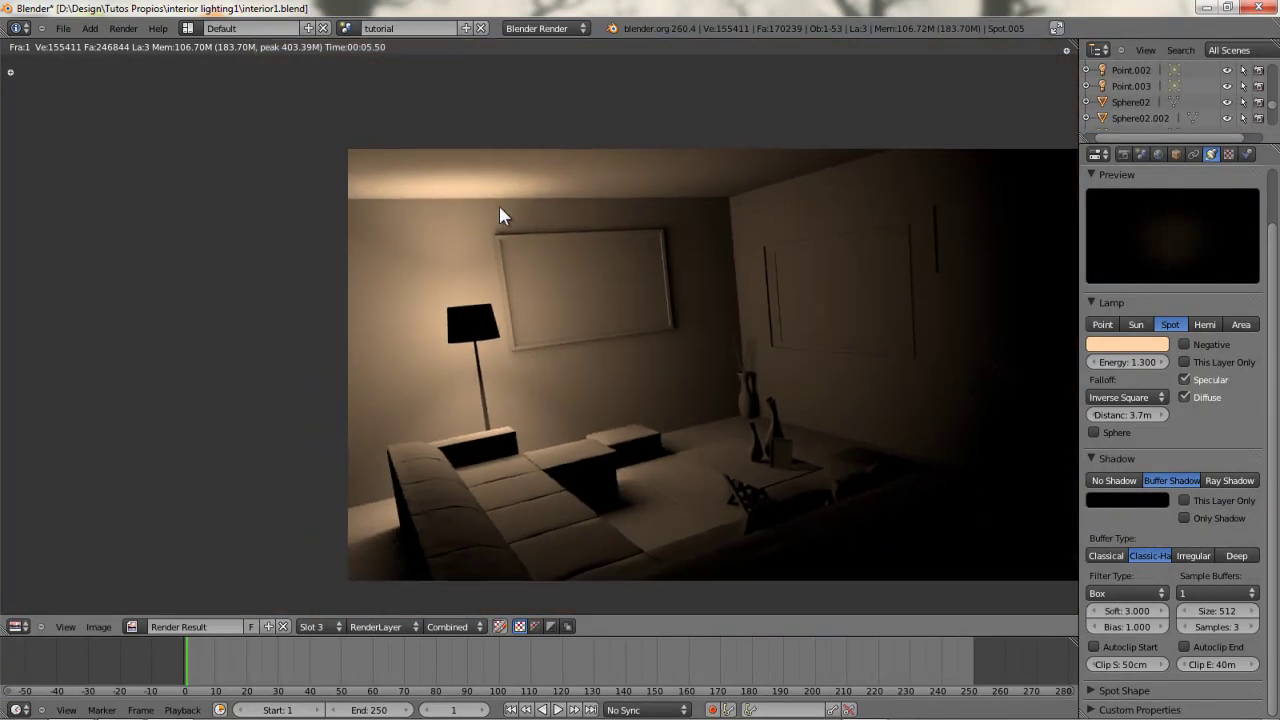
pyautogui.click(1130, 362)
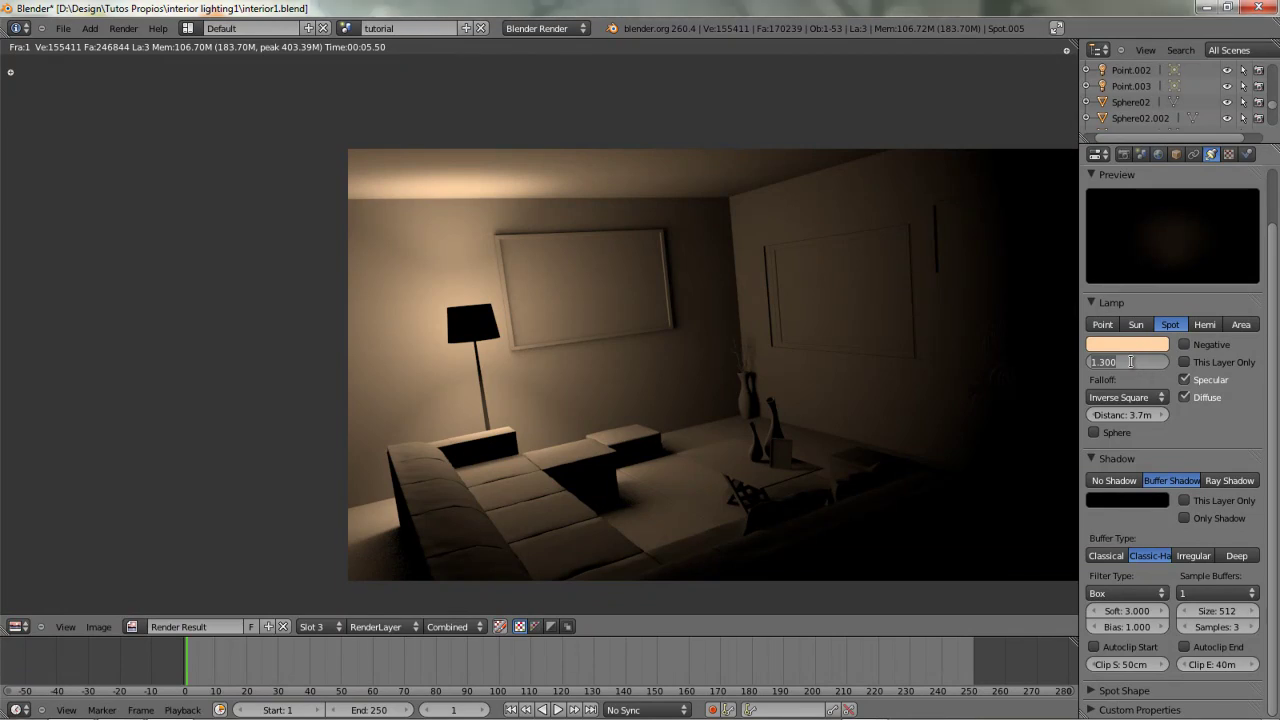
pyautogui.press('Return')
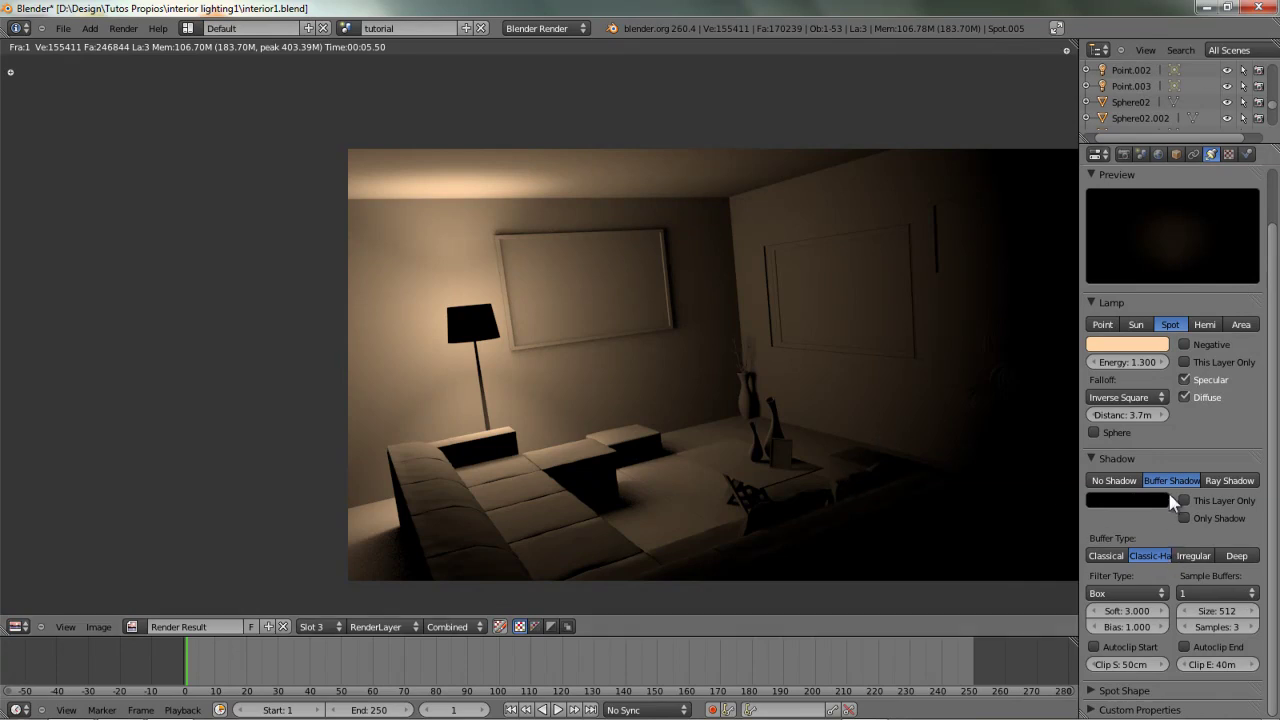
pyautogui.moveTo(649, 385); pyautogui.dragTo(557, 380, button='middle')
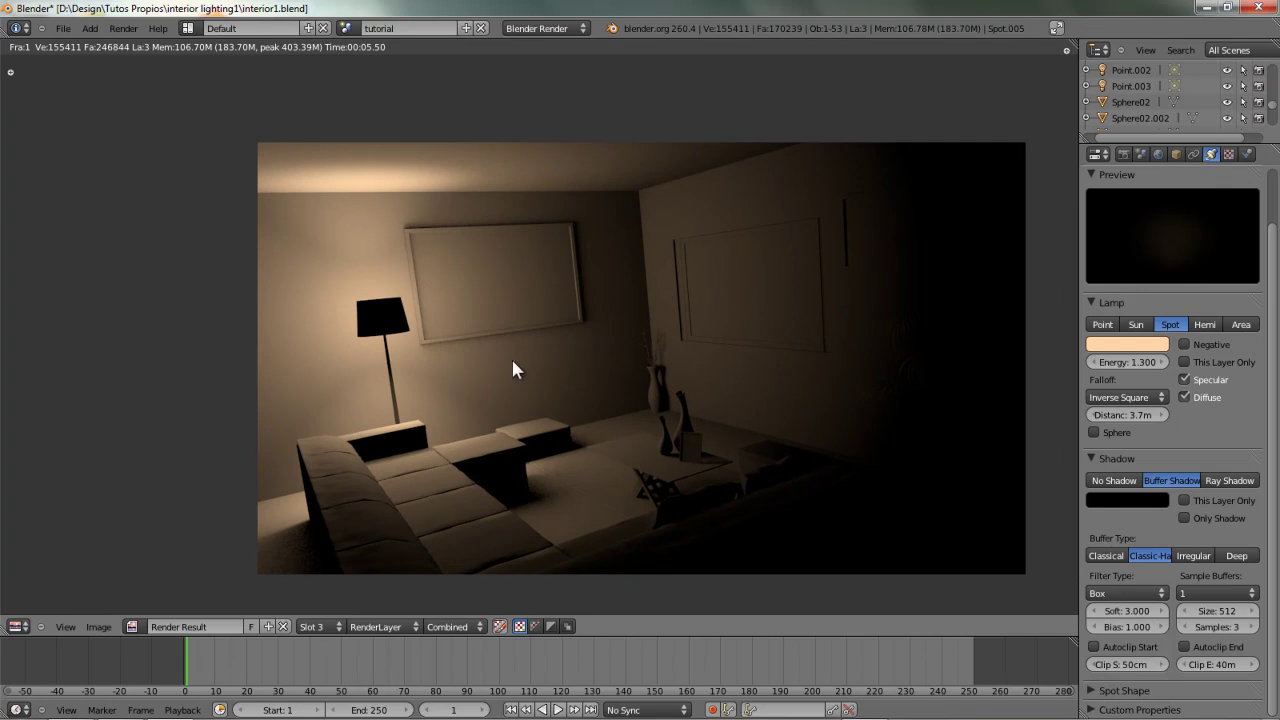
# Close the render, switch the view to perspective, and select and frame the floor lamp's shade.
pyautogui.press('Escape')
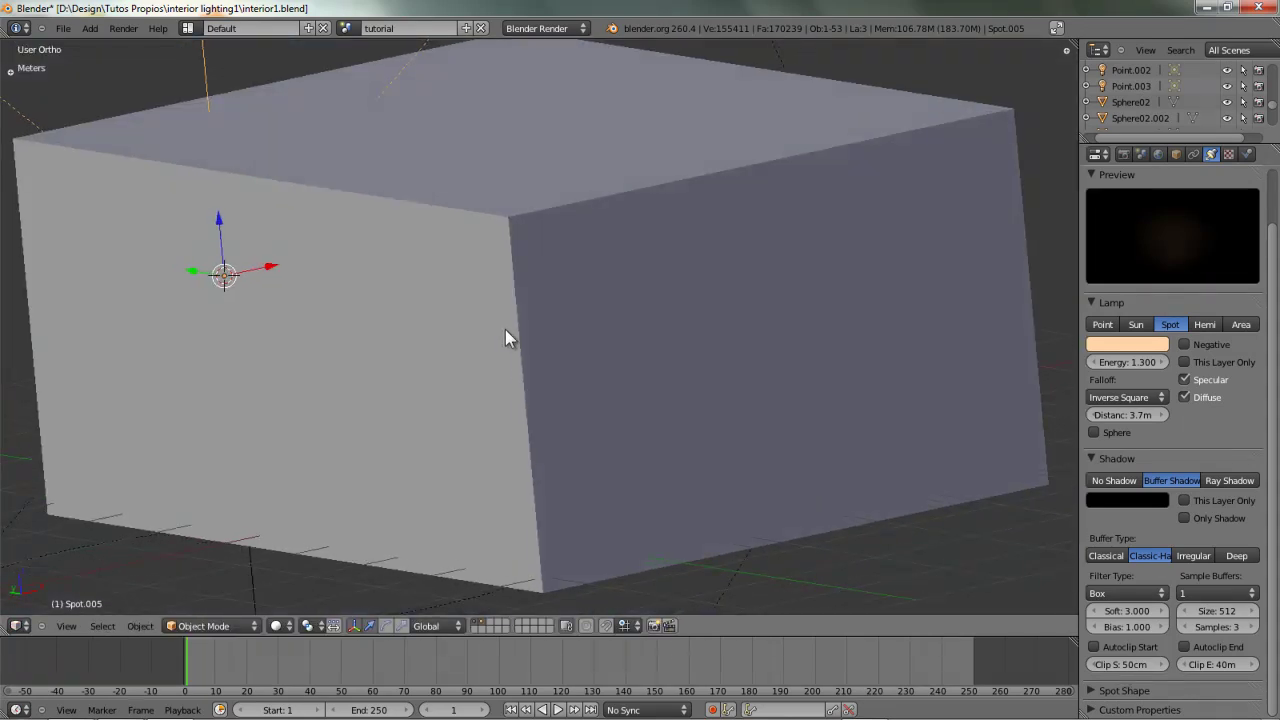
pyautogui.press('KP_5')
pyautogui.scroll(2, 300, 344)
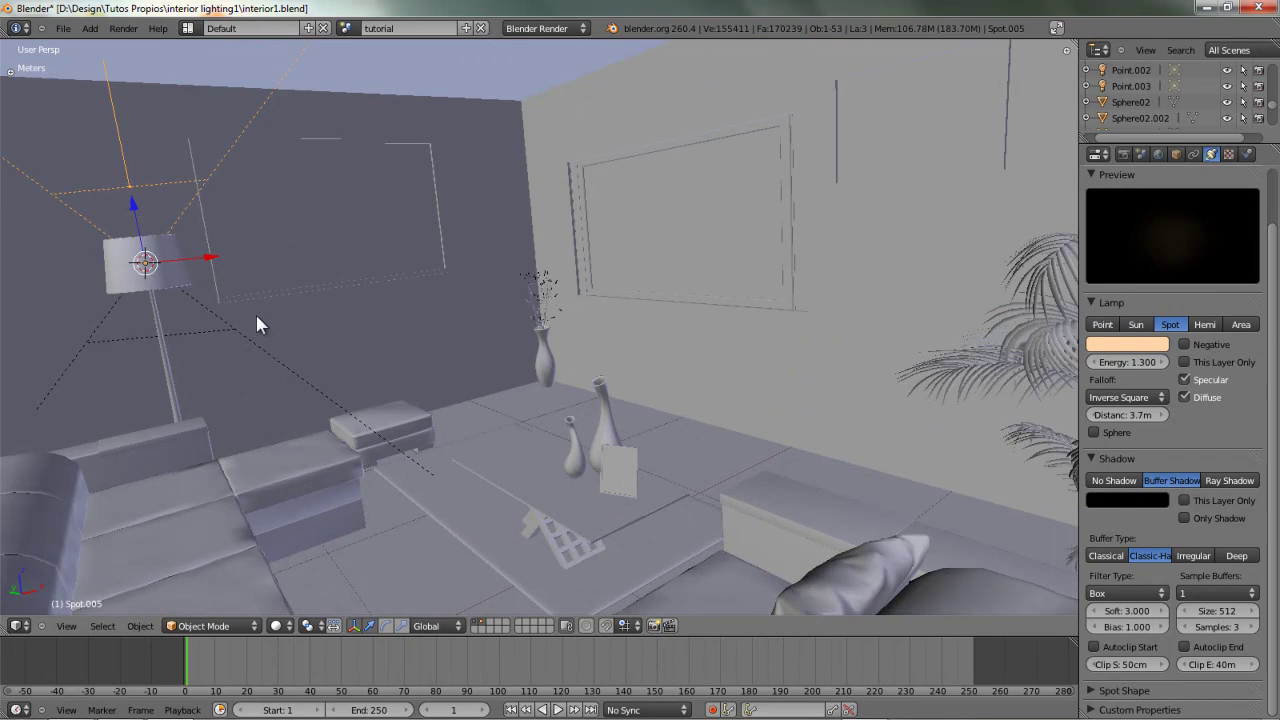
pyautogui.keyDown('shift'); pyautogui.moveTo(223, 298); pyautogui.dragTo(438, 377, button='middle'); pyautogui.keyUp('shift')
pyautogui.rightClick(399, 364)
pyautogui.press('KP_Decimal')
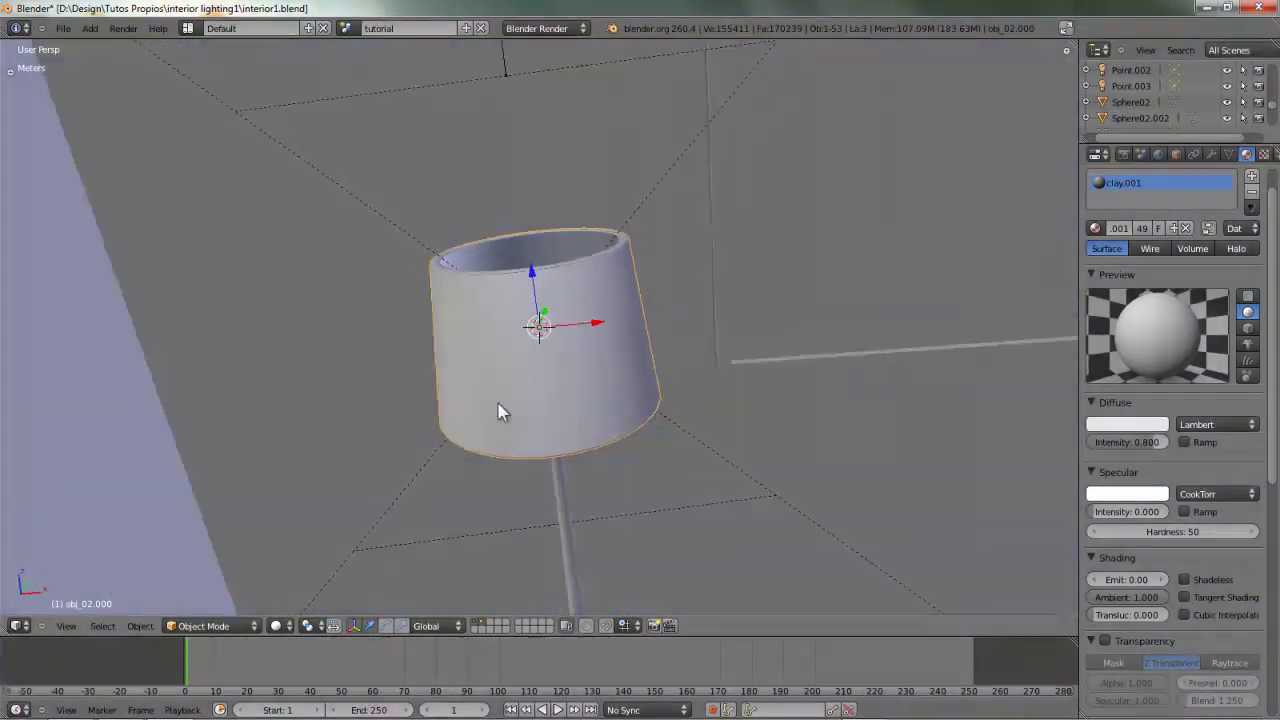
# Examine the floor lamp's shade from above and below, along with the surrounding walls of the room.
pyautogui.moveTo(498, 405); pyautogui.dragTo(596, 376, button='middle')
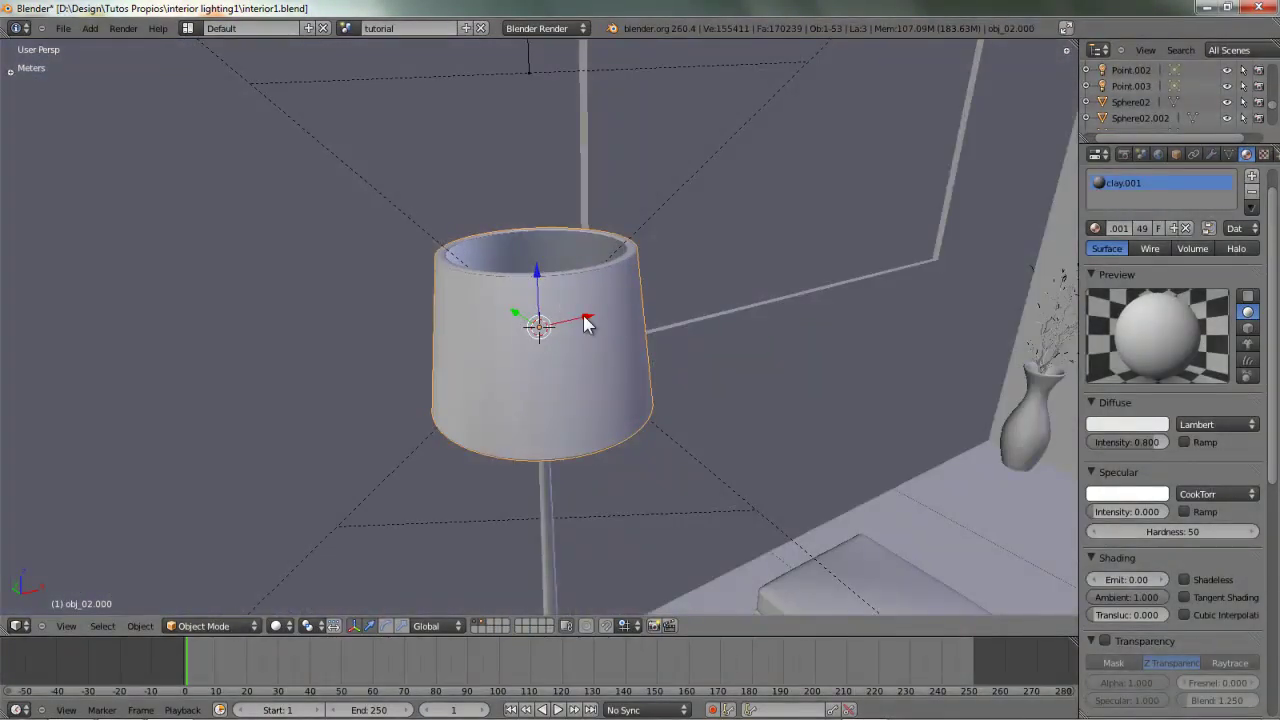
pyautogui.scroll(3, 490, 358)
pyautogui.moveTo(580, 289); pyautogui.dragTo(566, 234, button='middle')
pyautogui.scroll(-4, 566, 234)
pyautogui.moveTo(632, 292); pyautogui.dragTo(548, 366, button='middle')
pyautogui.scroll(2, 643, 349)
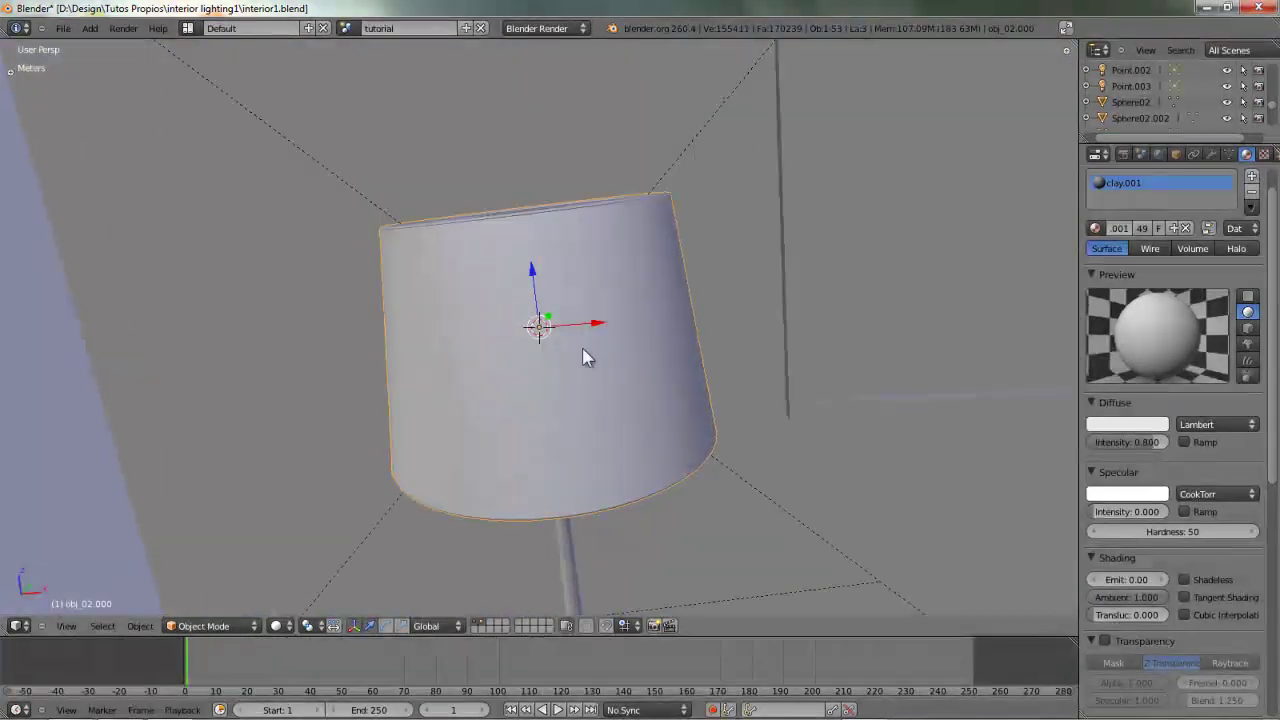
pyautogui.moveTo(643, 349); pyautogui.dragTo(640, 397, button='middle')
pyautogui.scroll(2, 661, 357)
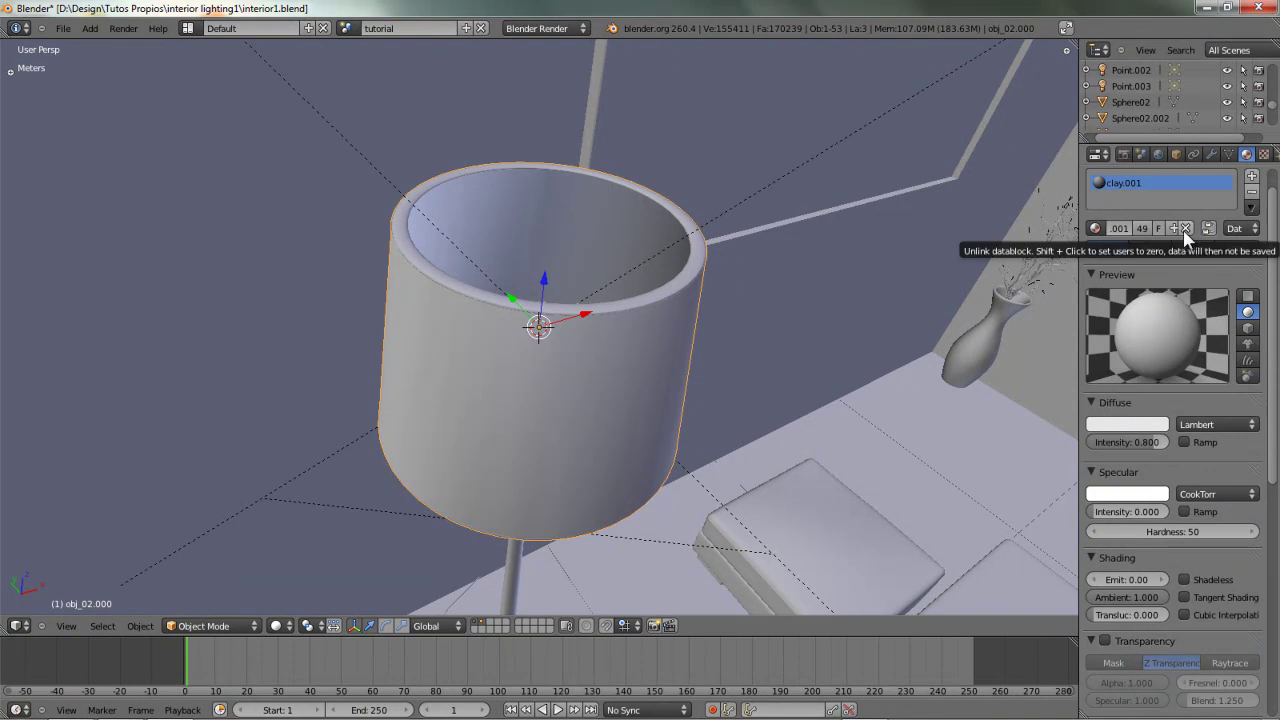
pyautogui.scroll(-3, 699, 294)
pyautogui.scroll(5, 822, 318)
pyautogui.keyDown('shift'); pyautogui.moveTo(822, 318); pyautogui.dragTo(697, 363, button='middle'); pyautogui.keyUp('shift')
pyautogui.scroll(-4, 548, 307)
pyautogui.moveTo(350, 330); pyautogui.dragTo(343, 347, button='middle')
pyautogui.keyDown('shift'); pyautogui.moveTo(190, 279); pyautogui.dragTo(562, 357, button='middle'); pyautogui.keyUp('shift')
pyautogui.keyDown('shift'); pyautogui.moveTo(789, 322); pyautogui.dragTo(639, 326, button='middle'); pyautogui.keyUp('shift')
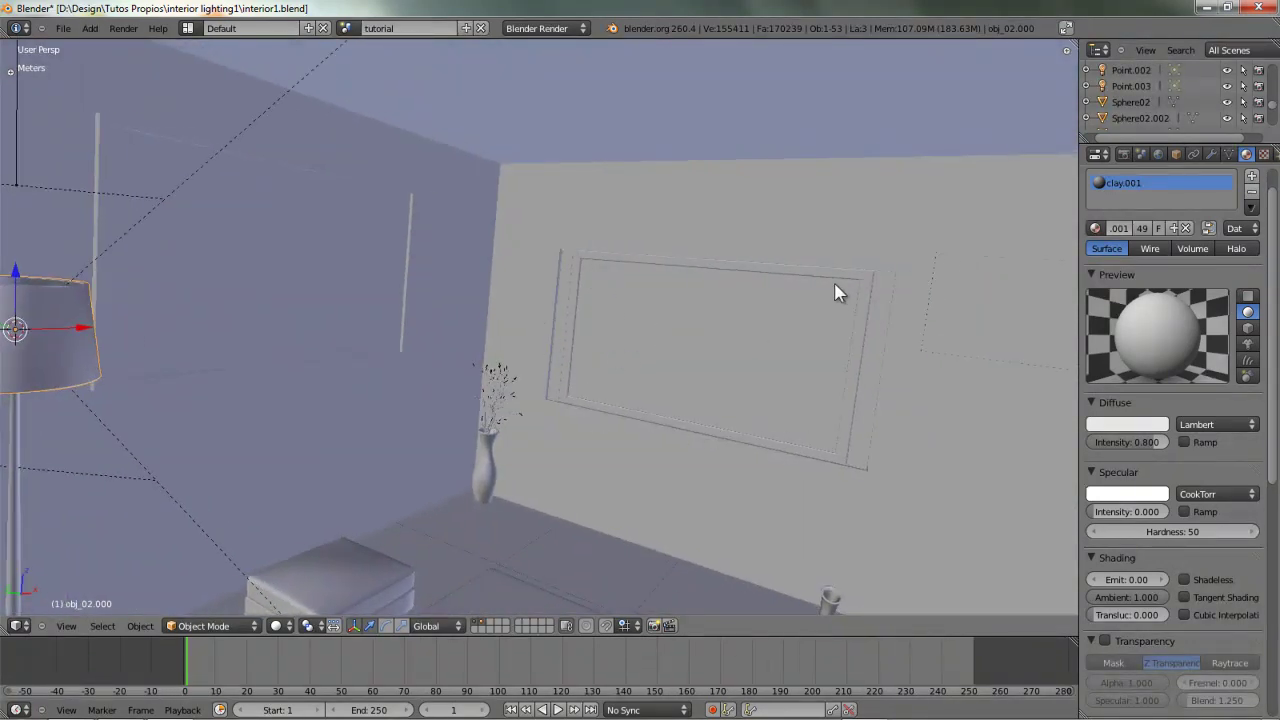
pyautogui.moveTo(910, 456); pyautogui.dragTo(350, 331, button='middle')
# Isolate layer 2 in wireframe, select the two spot lamps inside the shade and move them to layer 1.
pyautogui.press('KP_Decimal')
pyautogui.press('z')
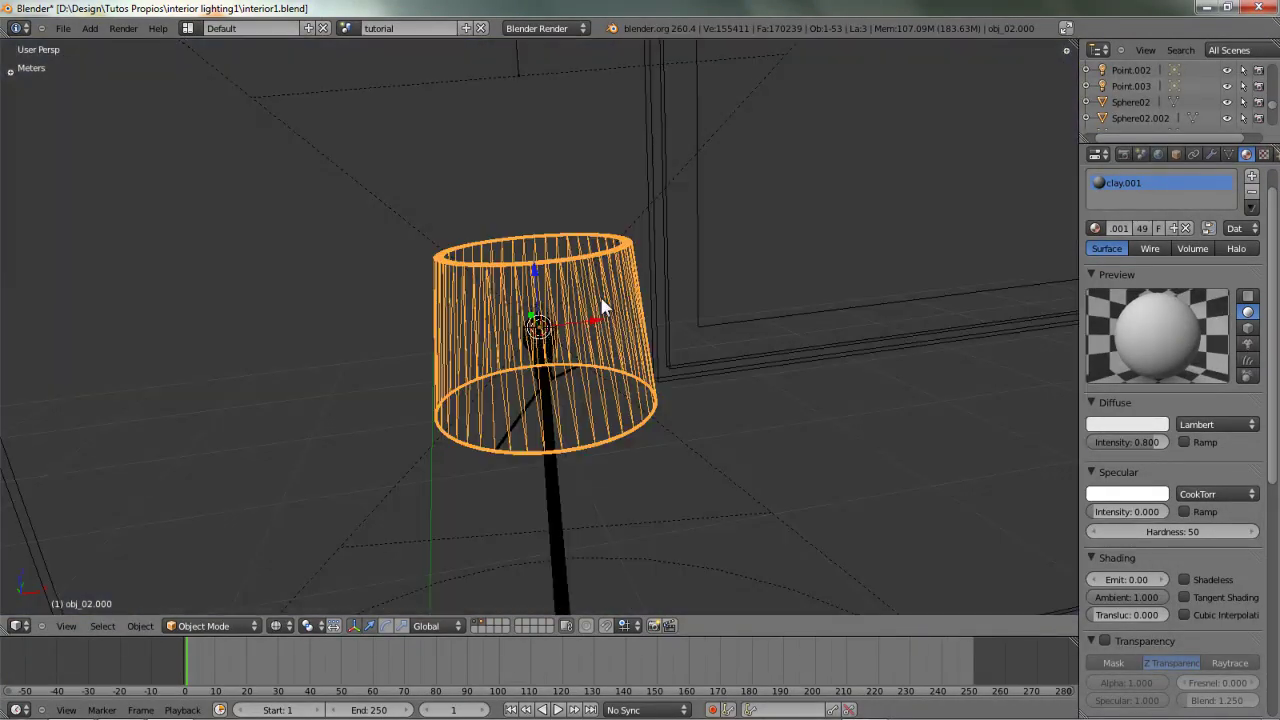
pyautogui.press('KP_Divide')
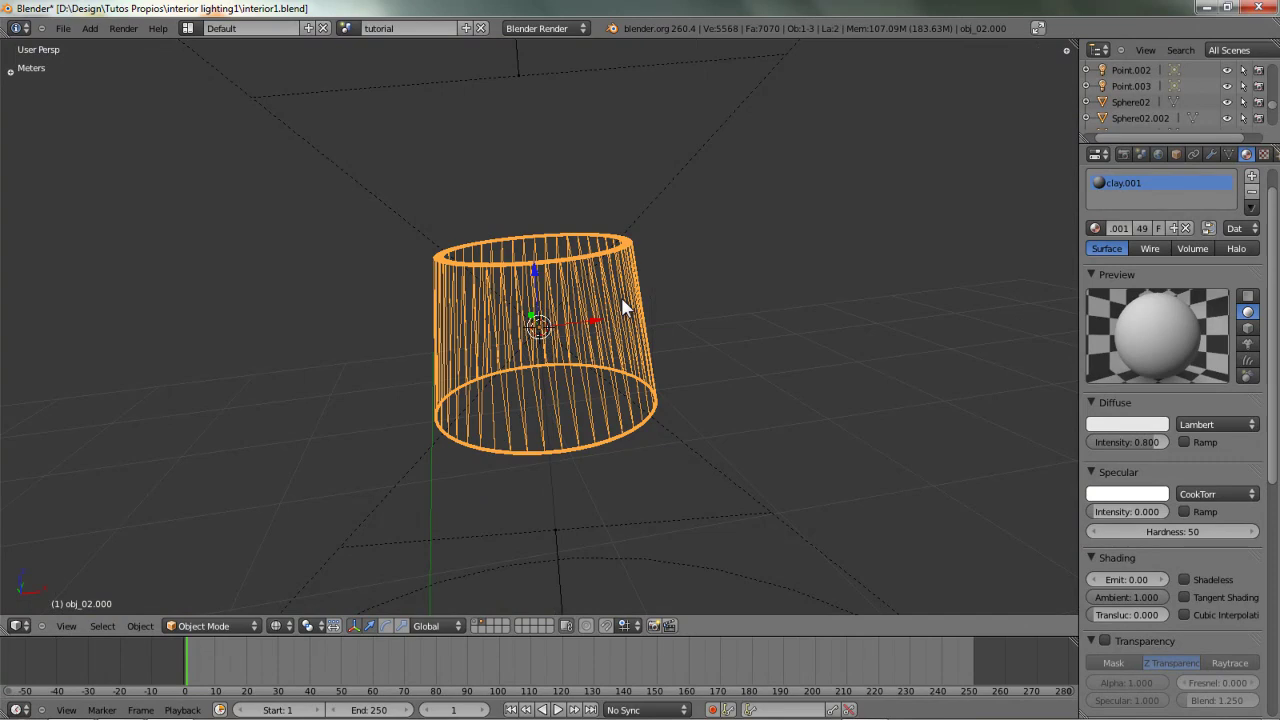
pyautogui.keyDown('shift'); pyautogui.rightClick(574, 334); pyautogui.keyUp('shift')
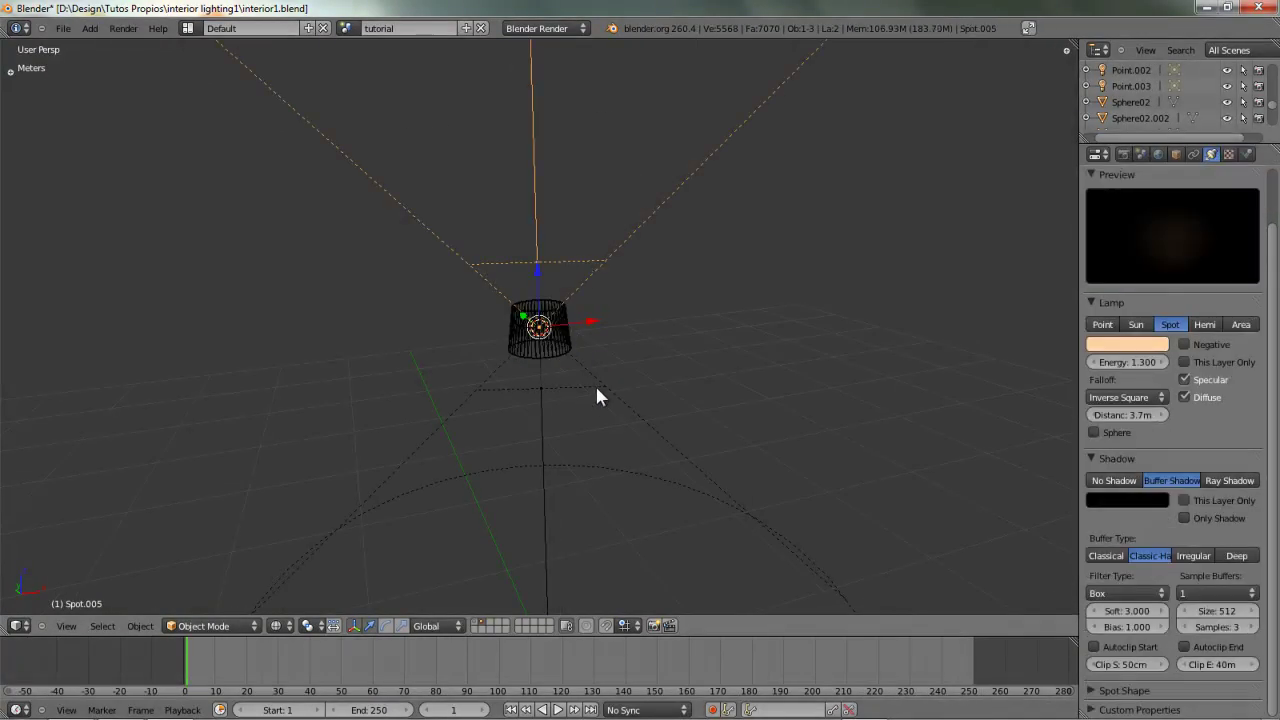
pyautogui.moveTo(597, 312); pyautogui.dragTo(723, 319, button='middle')
pyautogui.press('m')
pyautogui.press('1')
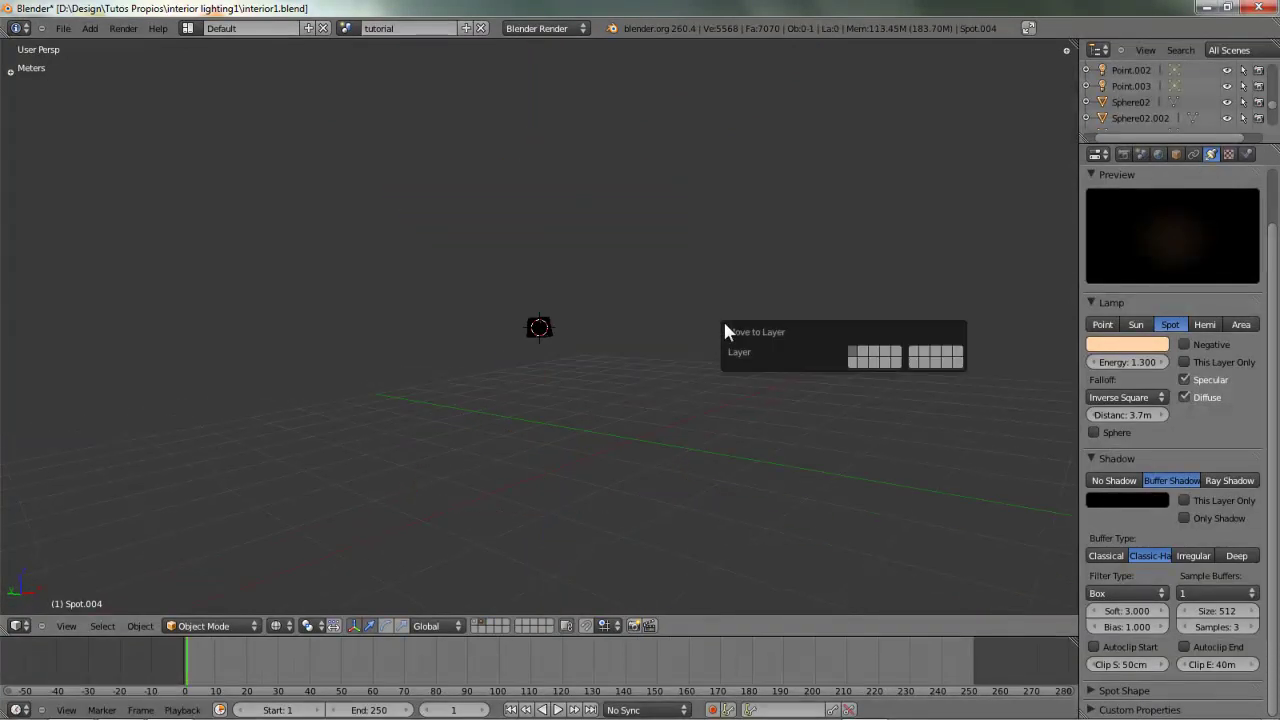
# Show layer 1 with the room and turn on This Layer Only for the active spot lamp.
pyautogui.scroll(4, 465, 357)
pyautogui.press('1')
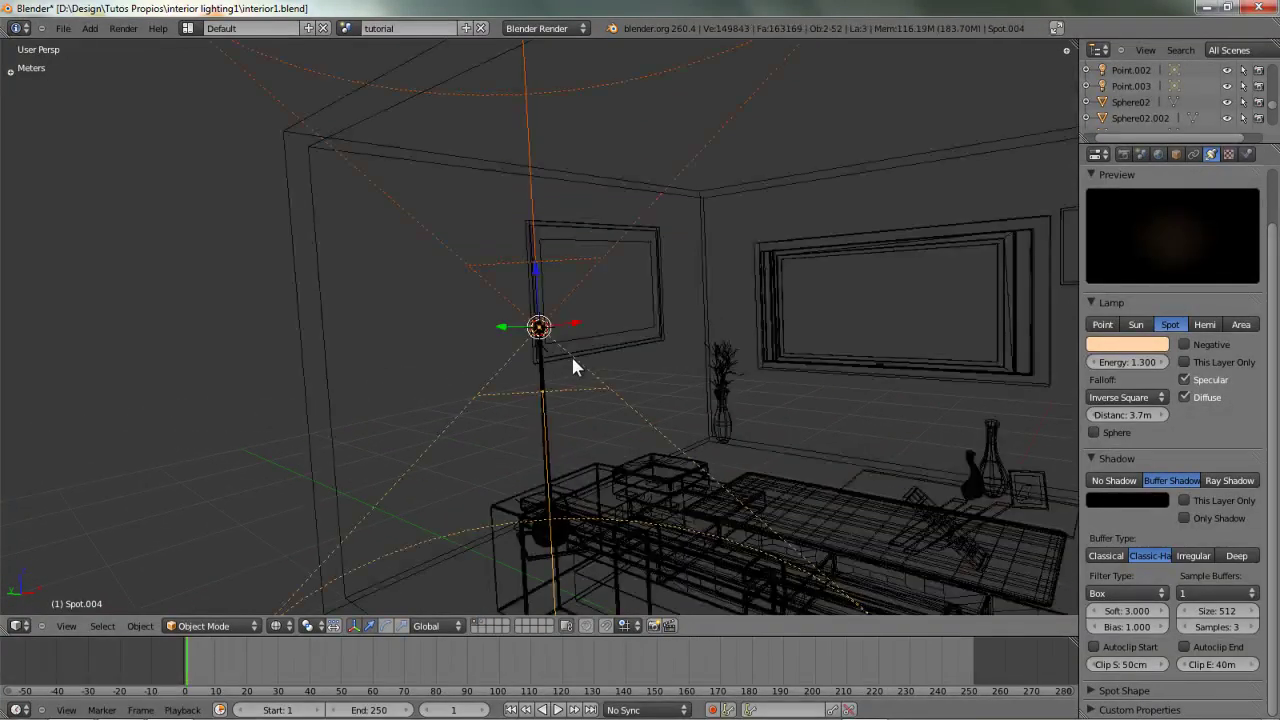
pyautogui.click(1187, 365)
pyautogui.moveTo(454, 386); pyautogui.dragTo(534, 422, button='middle')
pyautogui.scroll(-3, 534, 422)
# Show only layer 2, then select and frame the lampshade.
pyautogui.press('2')
pyautogui.rightClick(541, 349)
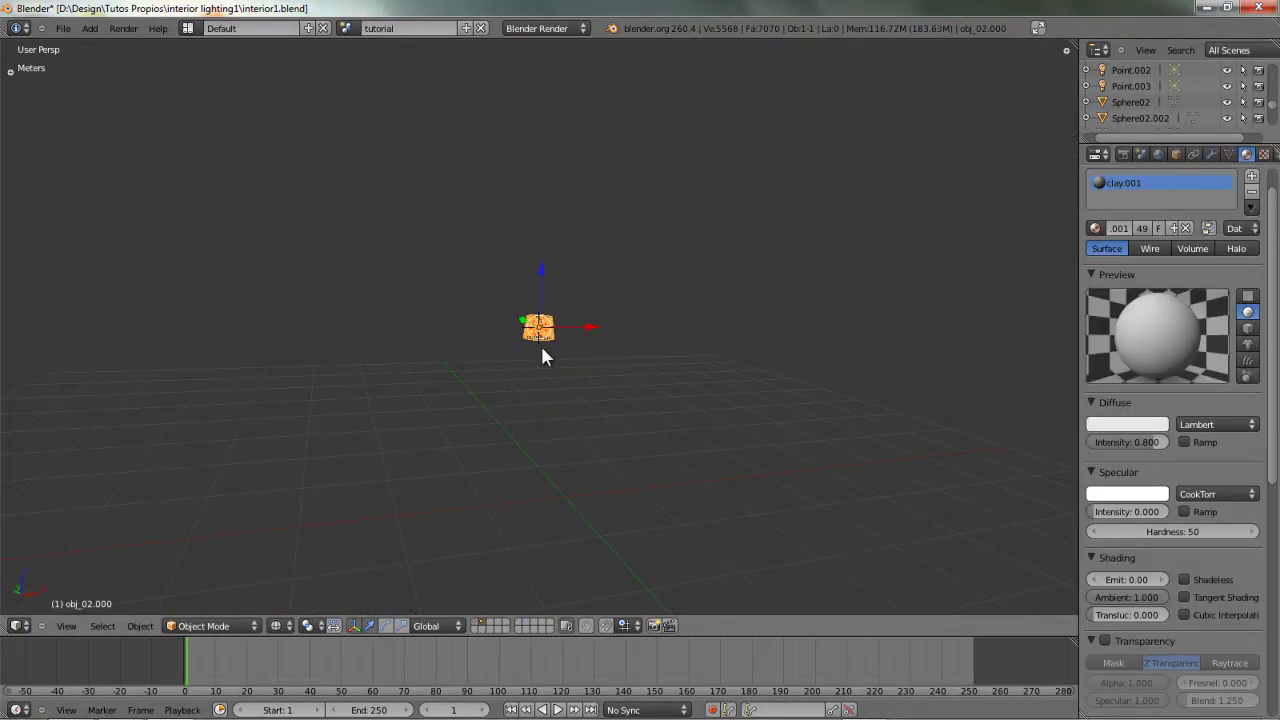
pyautogui.press('KP_Decimal')
pyautogui.scroll(-2, 505, 404)
pyautogui.moveTo(690, 320); pyautogui.dragTo(800, 350, button='middle')
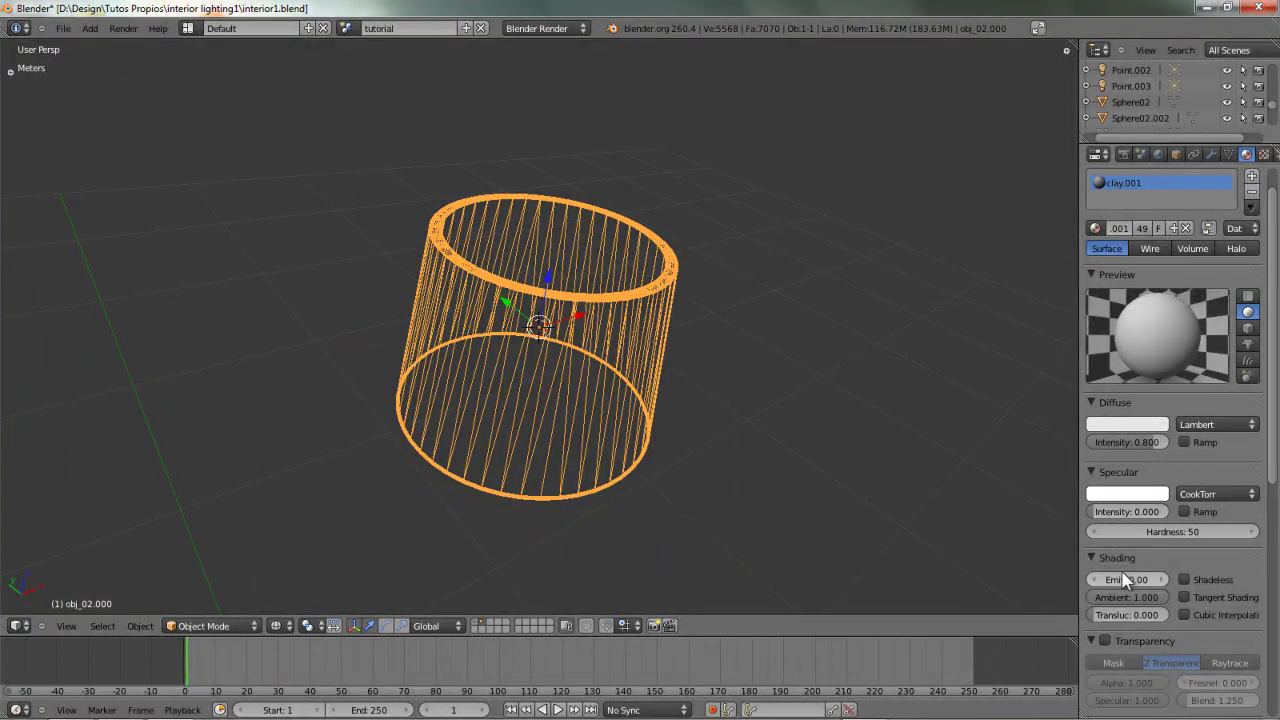
# Make the shade's clay material single-user, rename it lamp_thing and widen the properties area.
pyautogui.click(1141, 228)
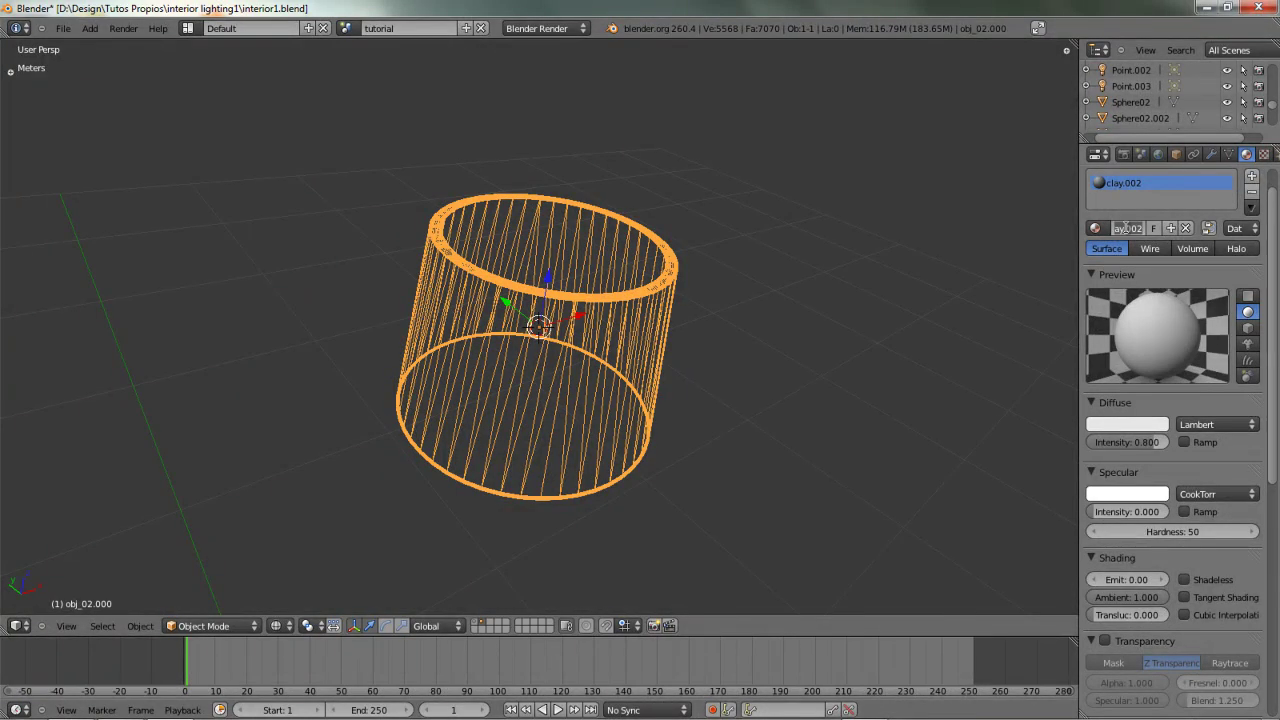
pyautogui.click(1124, 228)
pyautogui.write('lamp_thing')
pyautogui.press('Return')
pyautogui.moveTo(1080, 290); pyautogui.dragTo(1000, 300)
pyautogui.scroll(-2, 698, 347)
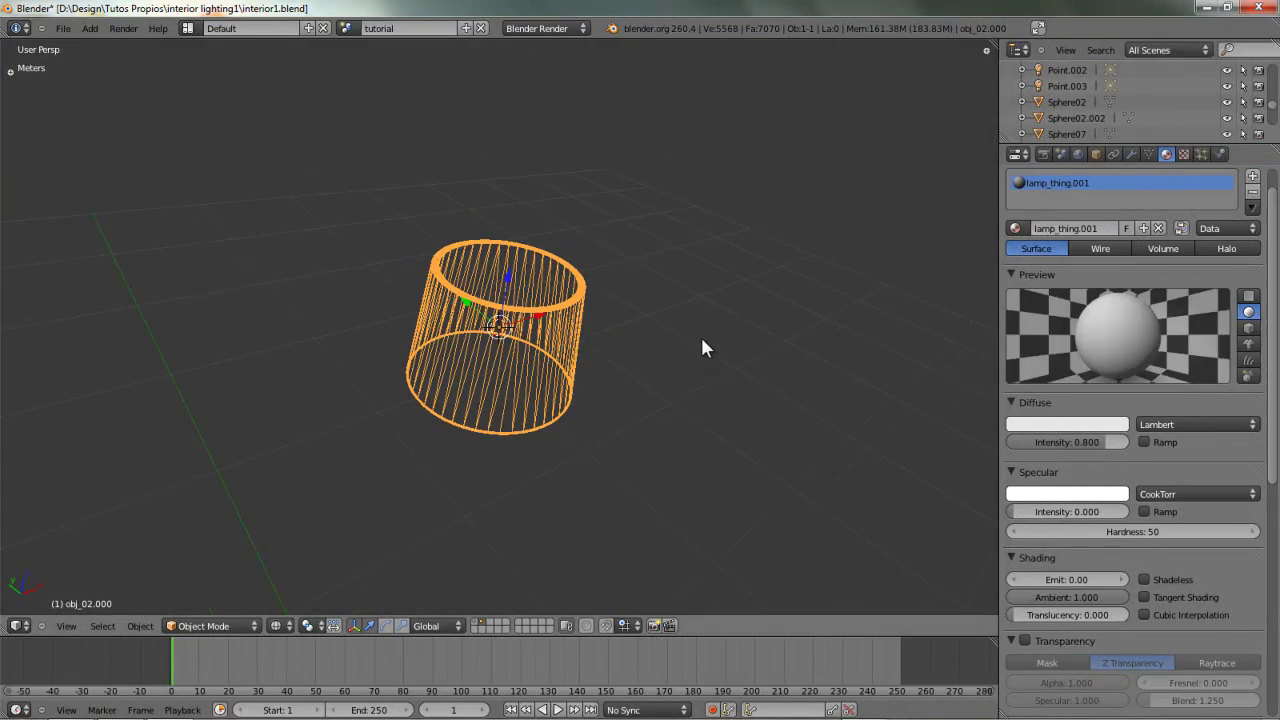
pyautogui.scroll(5, 733, 338)
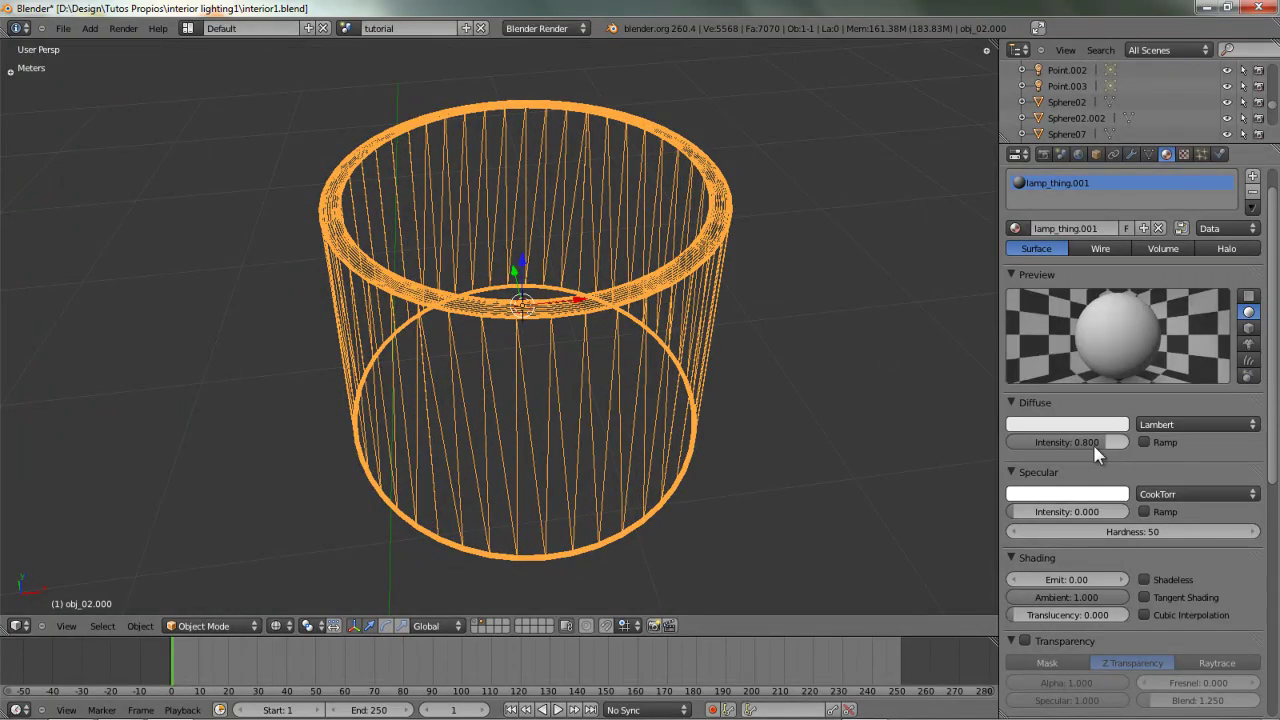
# Set the shade material's diffuse colour to hex FFD5A7 and test-render the shade through the camera.
pyautogui.click(1063, 426)
pyautogui.click(1088, 344)
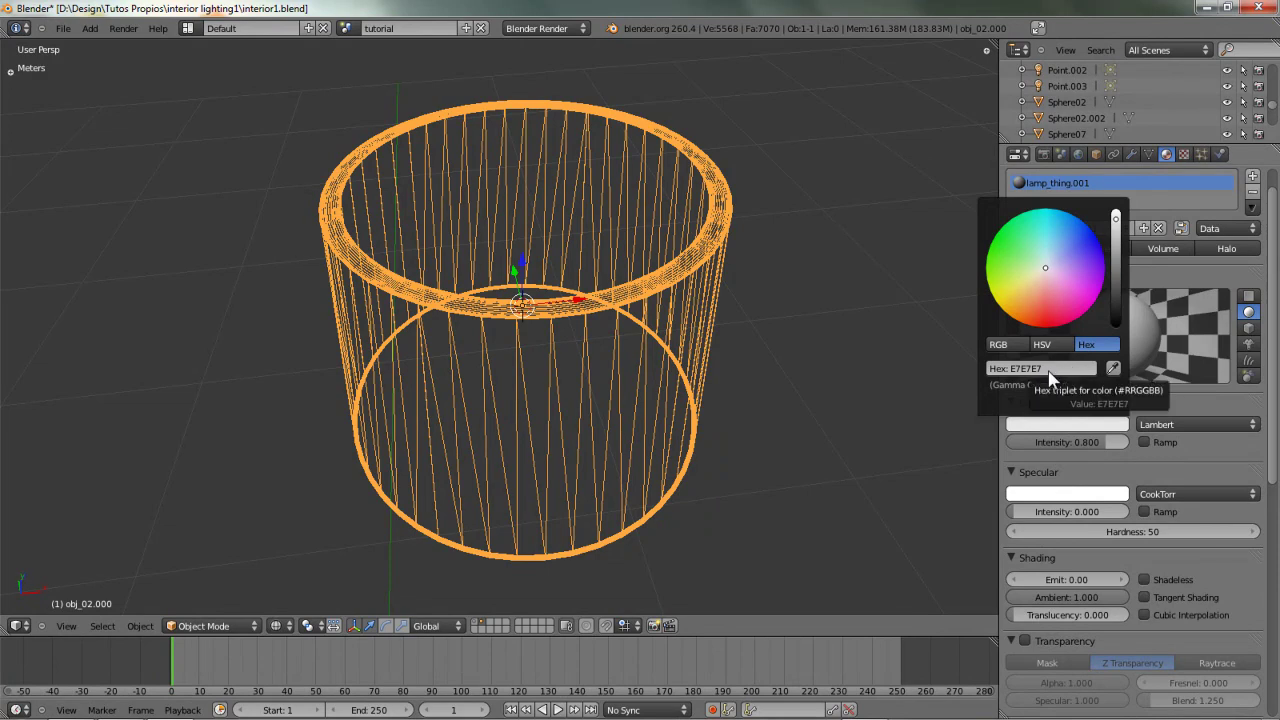
pyautogui.write('FFD5A7')
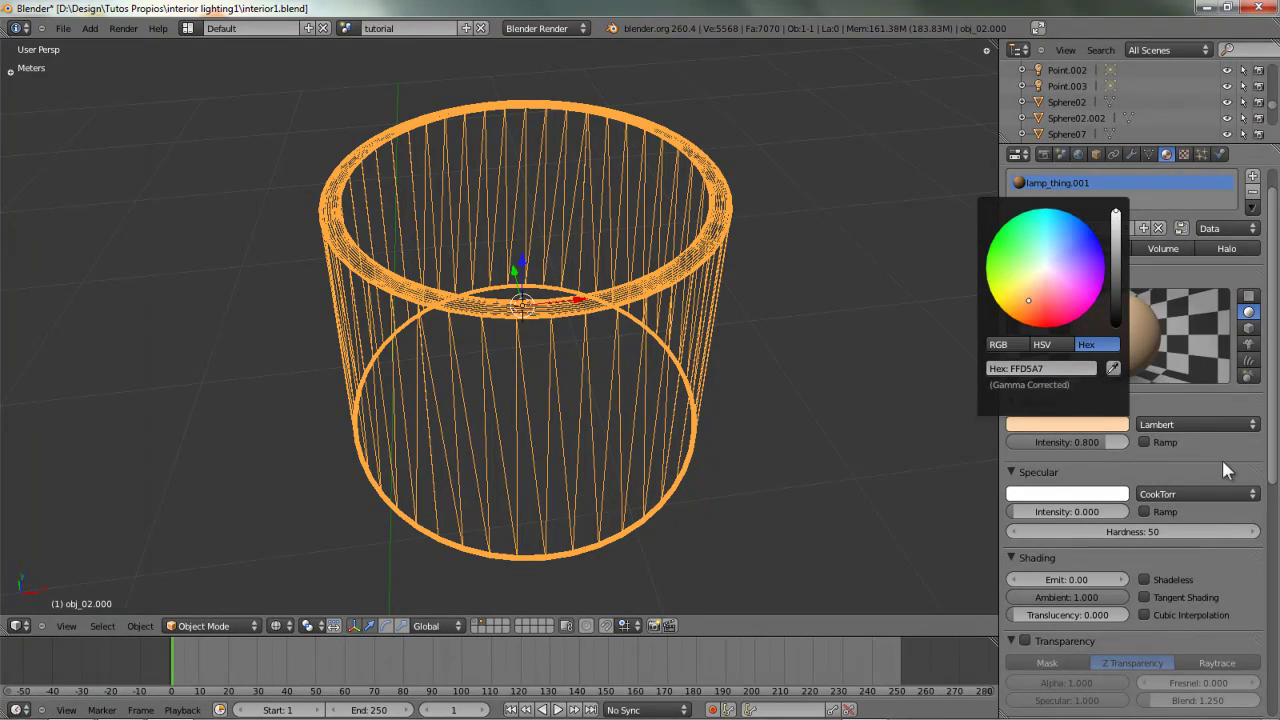
pyautogui.press('KP_0')
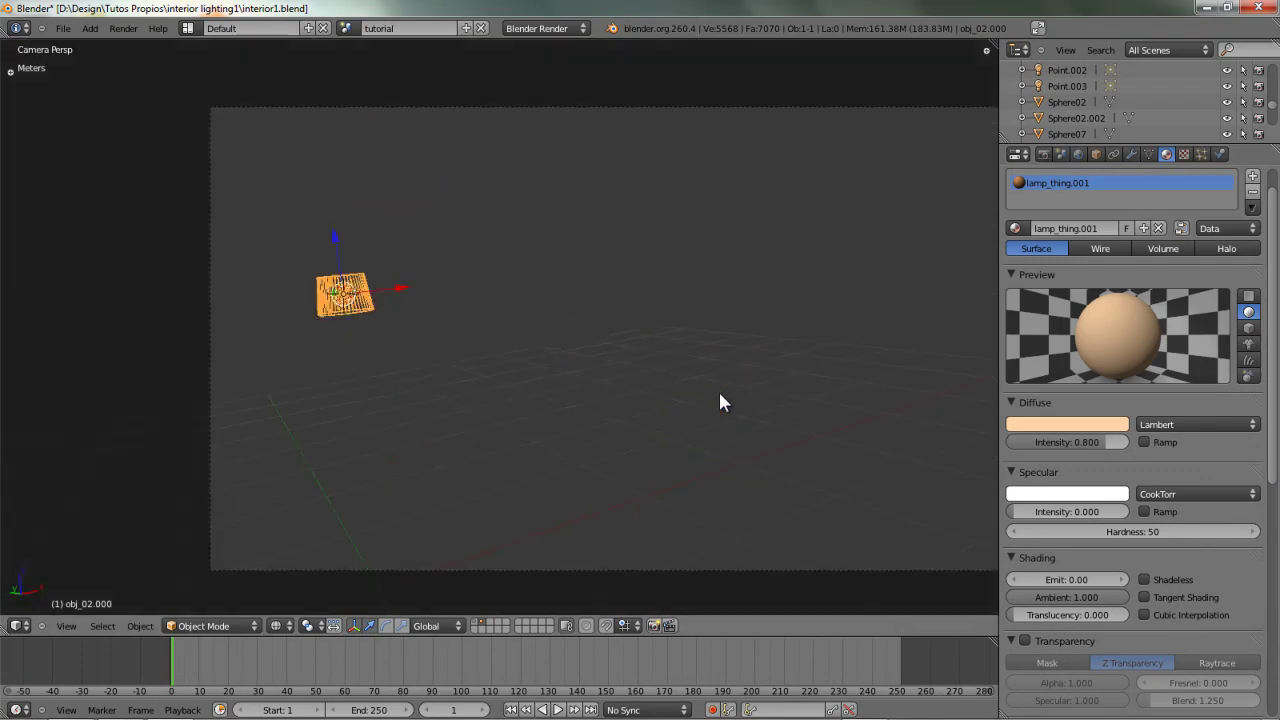
pyautogui.press('F12')
pyautogui.press('Escape')
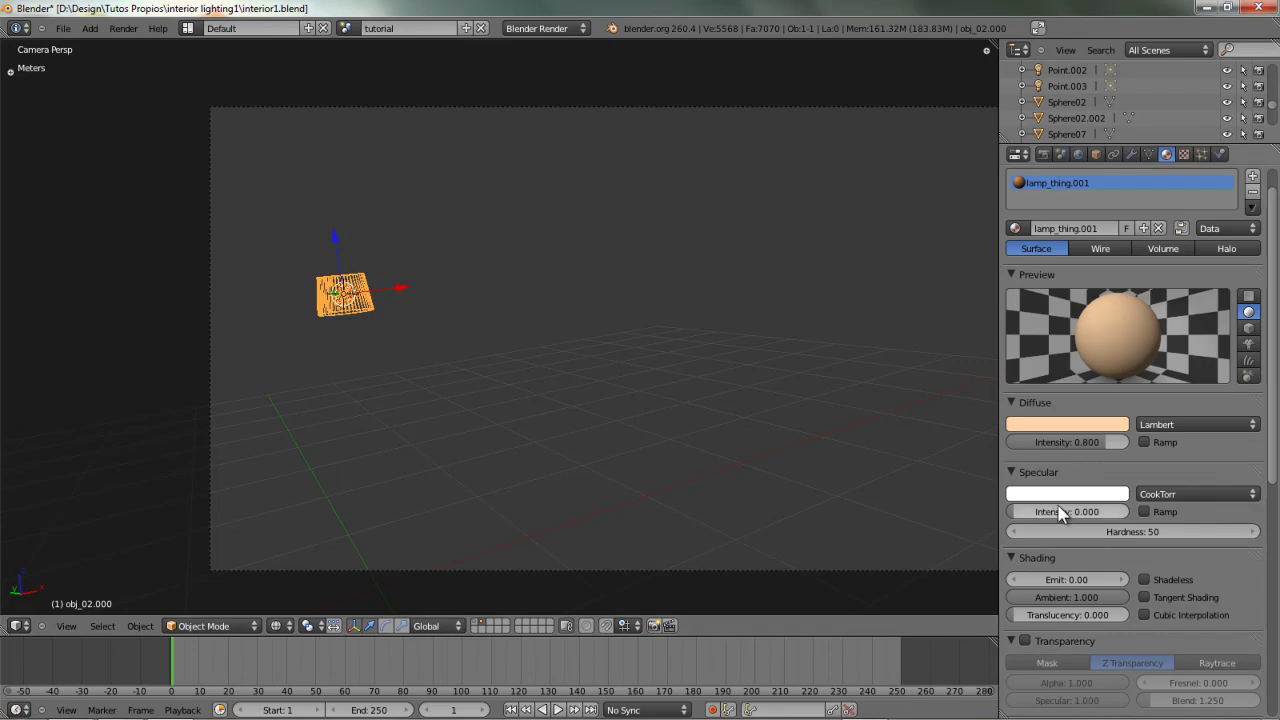
# Set the shade material's Emit value to 0.4 and test-render the shade again.
pyautogui.click(1066, 580)
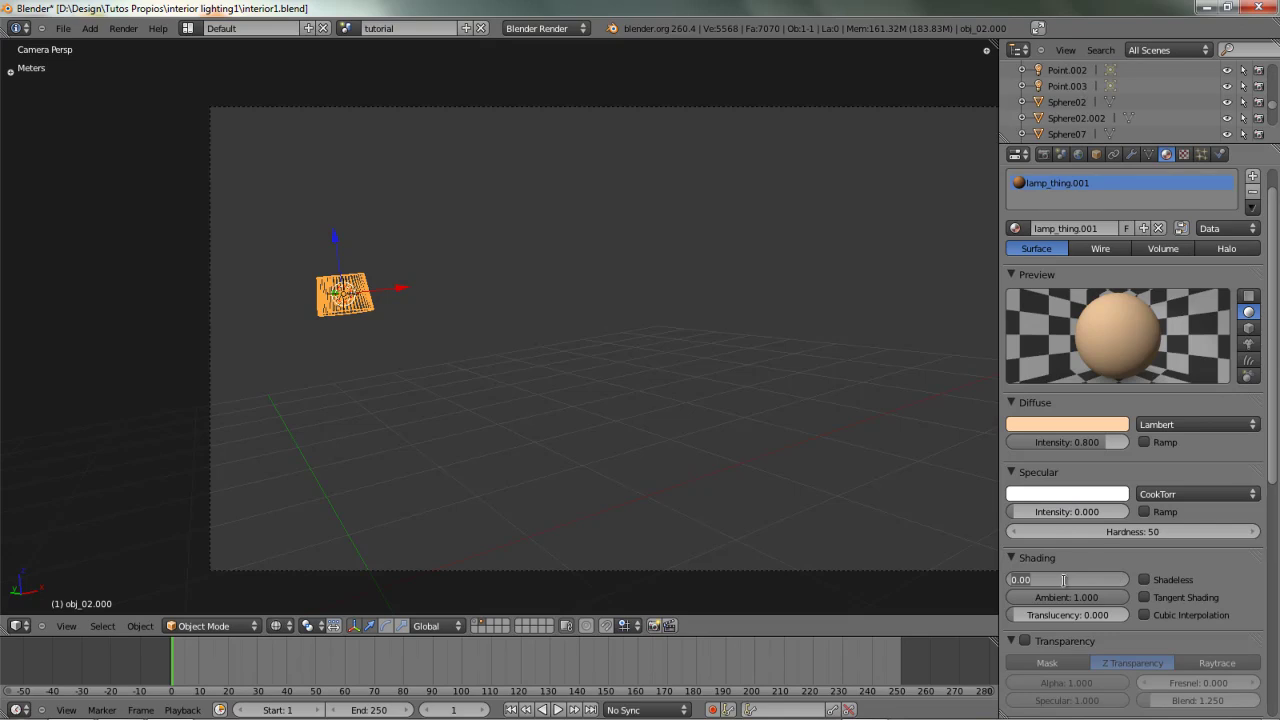
pyautogui.write('0.4')
pyautogui.press('Return')
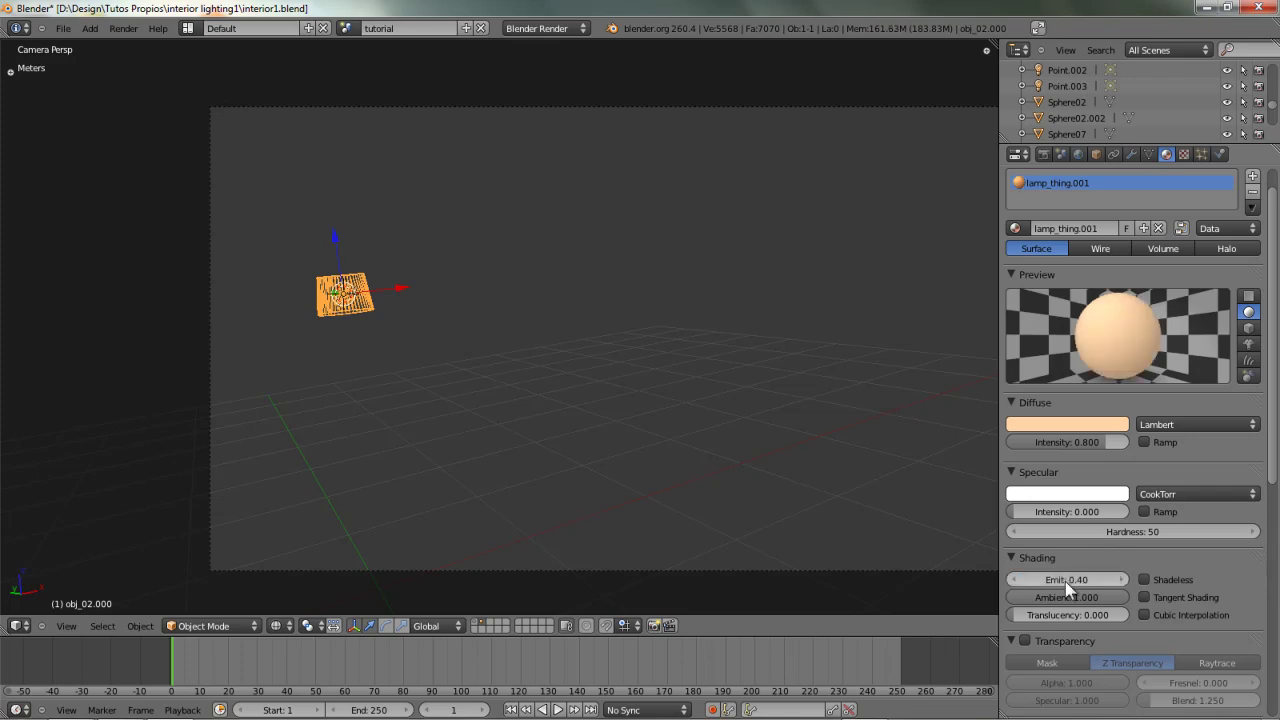
pyautogui.press('F12')
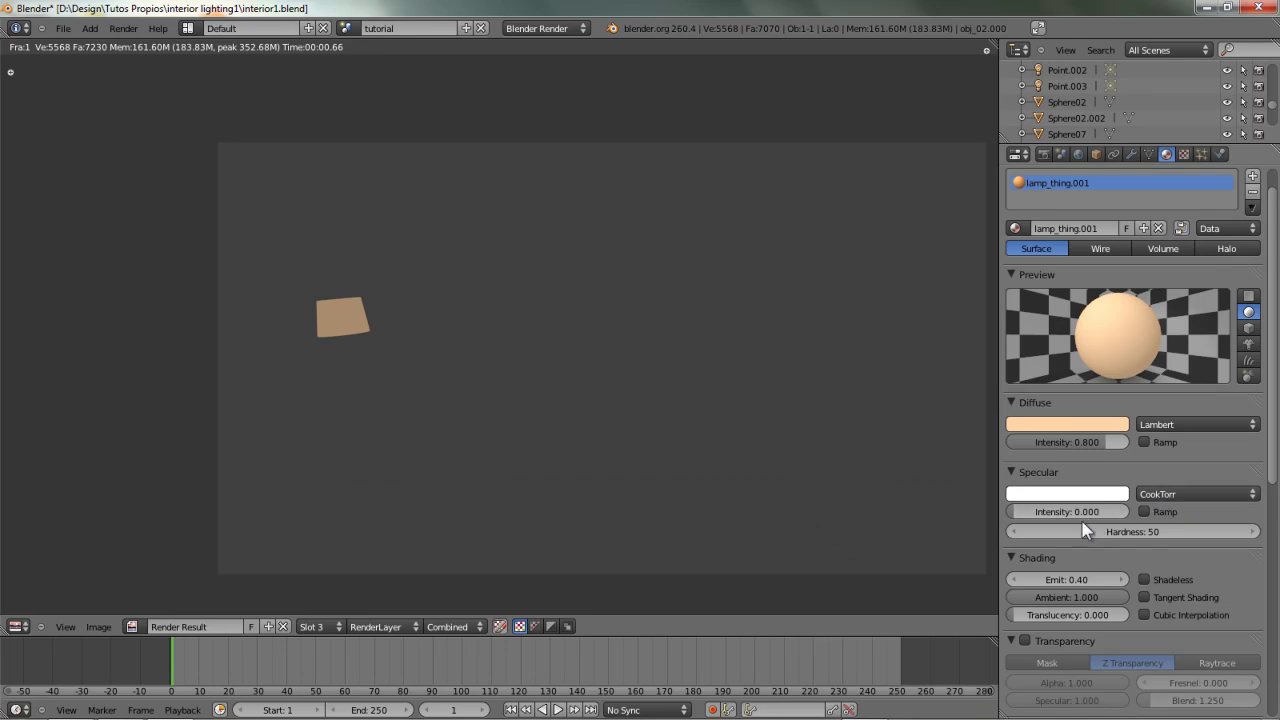
pyautogui.press('Escape')
# Duplicate the floor lamp's point light from layer 1 almost in place and move the copy to layer 2.
pyautogui.press('KP_0')
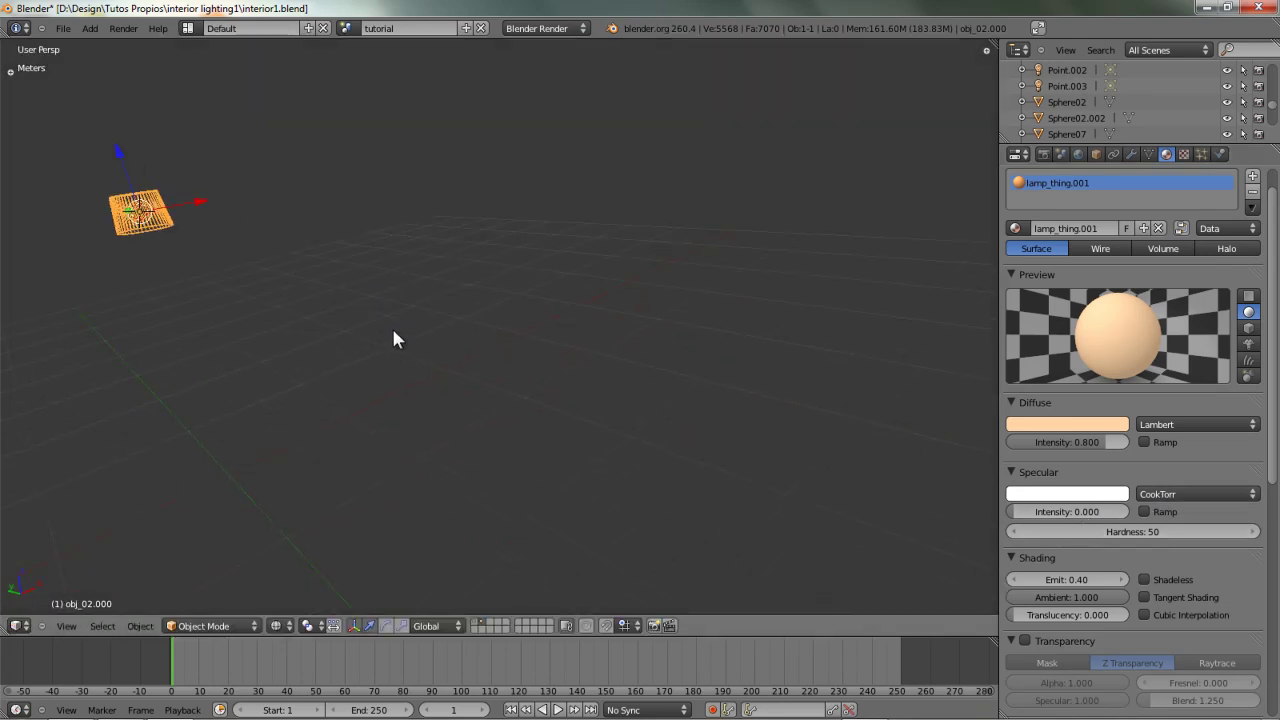
pyautogui.press('1')
pyautogui.scroll(-1, 365, 300)
pyautogui.moveTo(365, 300); pyautogui.dragTo(233, 263, button='middle')
pyautogui.scroll(-4, 233, 263)
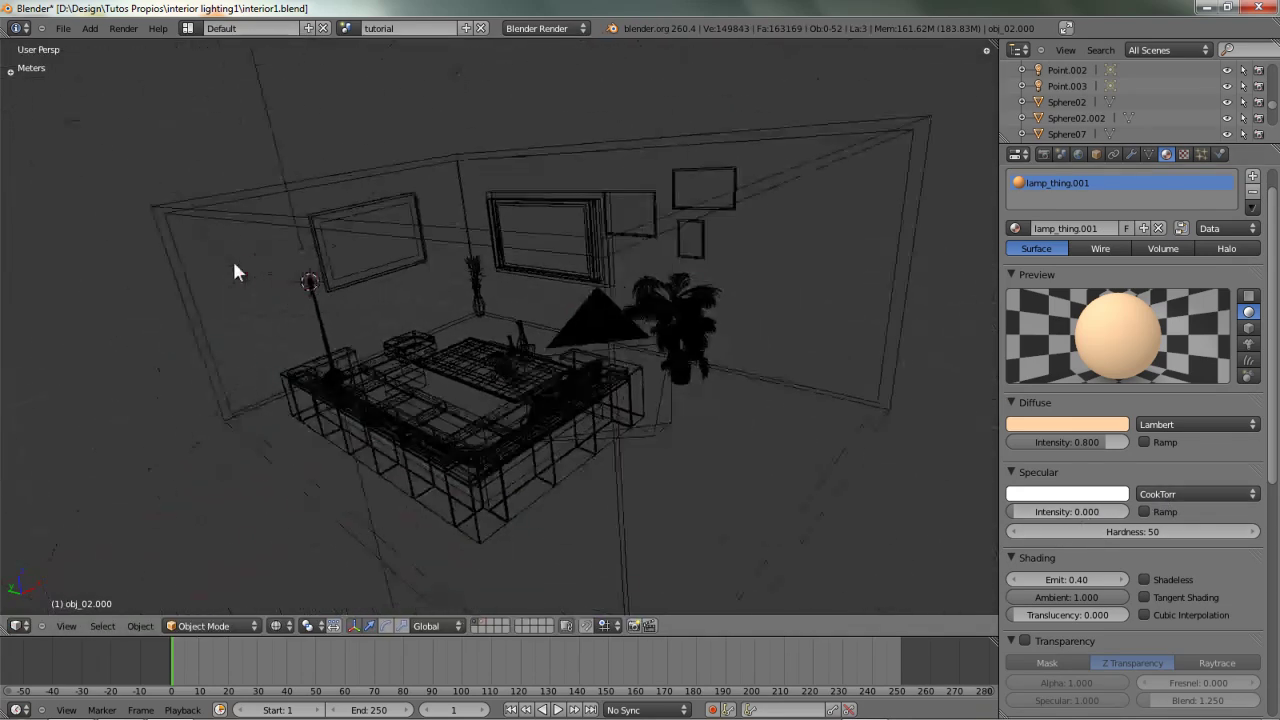
pyautogui.rightClick(562, 190)
pyautogui.moveTo(558, 180); pyautogui.dragTo(520, 297, button='middle')
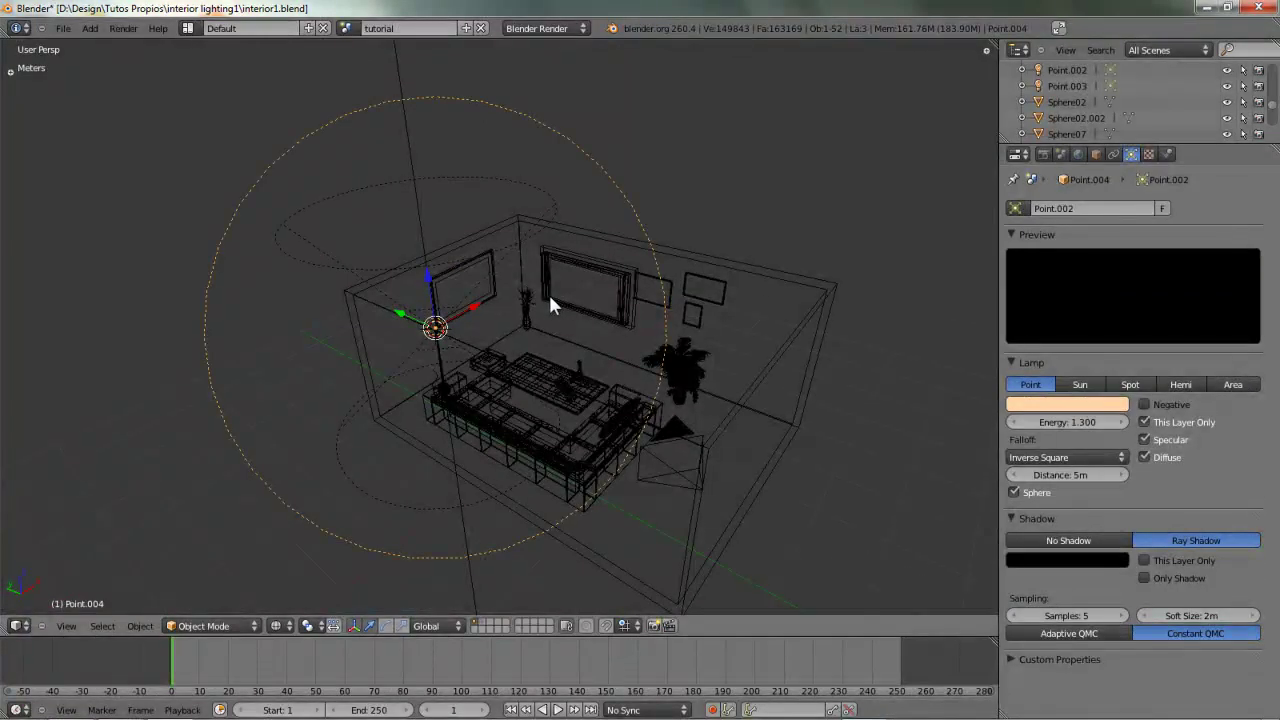
pyautogui.hotkey('shift', 'd')
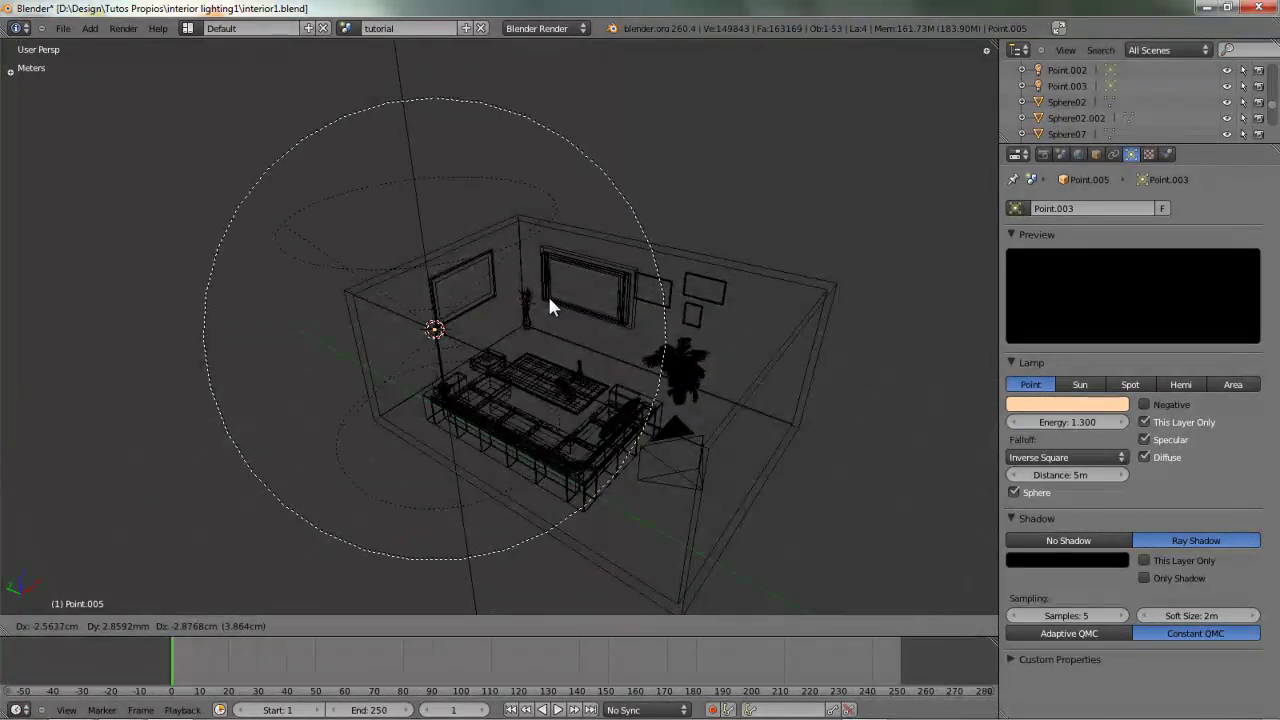
pyautogui.click(549, 299)
pyautogui.moveTo(516, 318); pyautogui.dragTo(518, 339, button='middle')
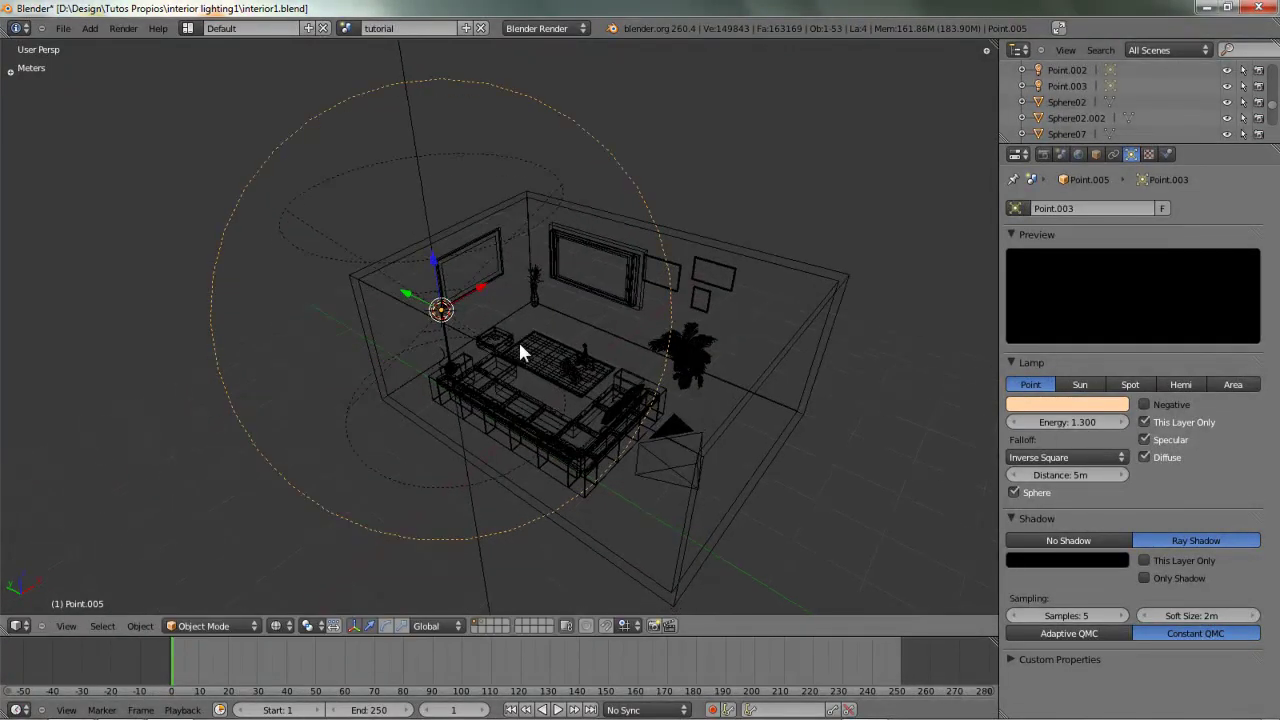
pyautogui.press('m')
pyautogui.press('2')
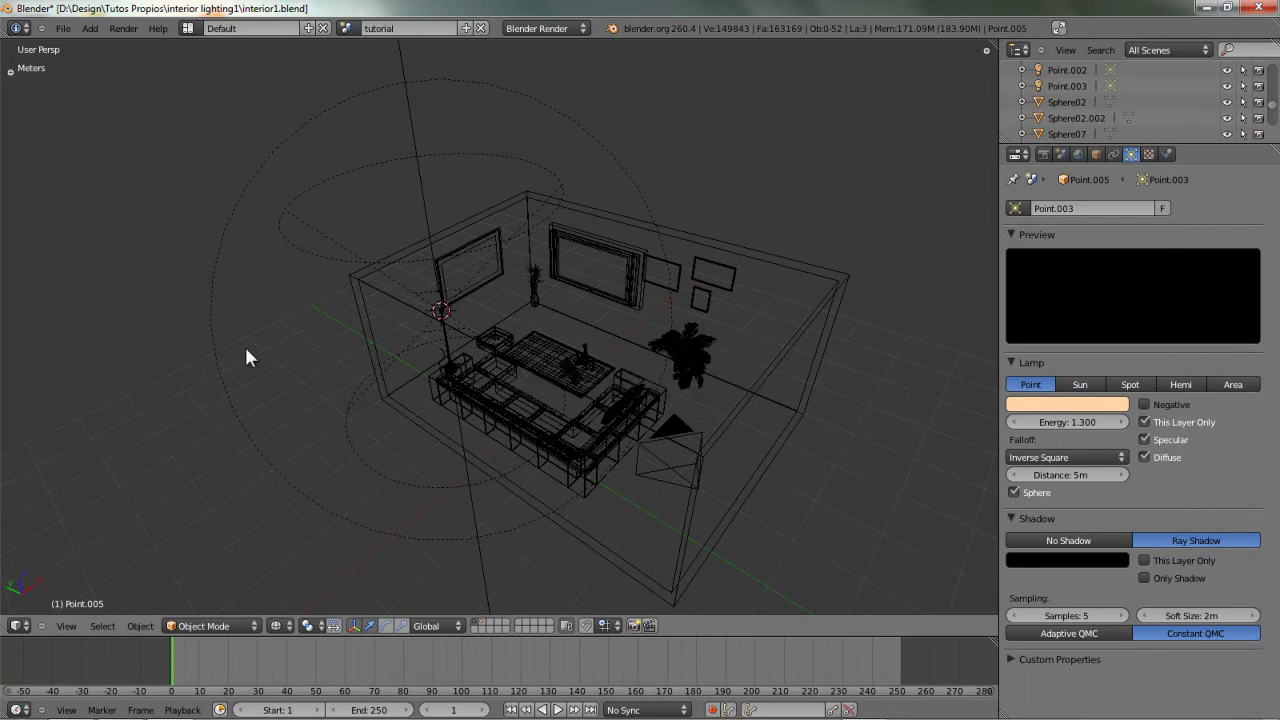
# Show layer 2 and set the duplicated point light's energy to 80.
pyautogui.press('2')
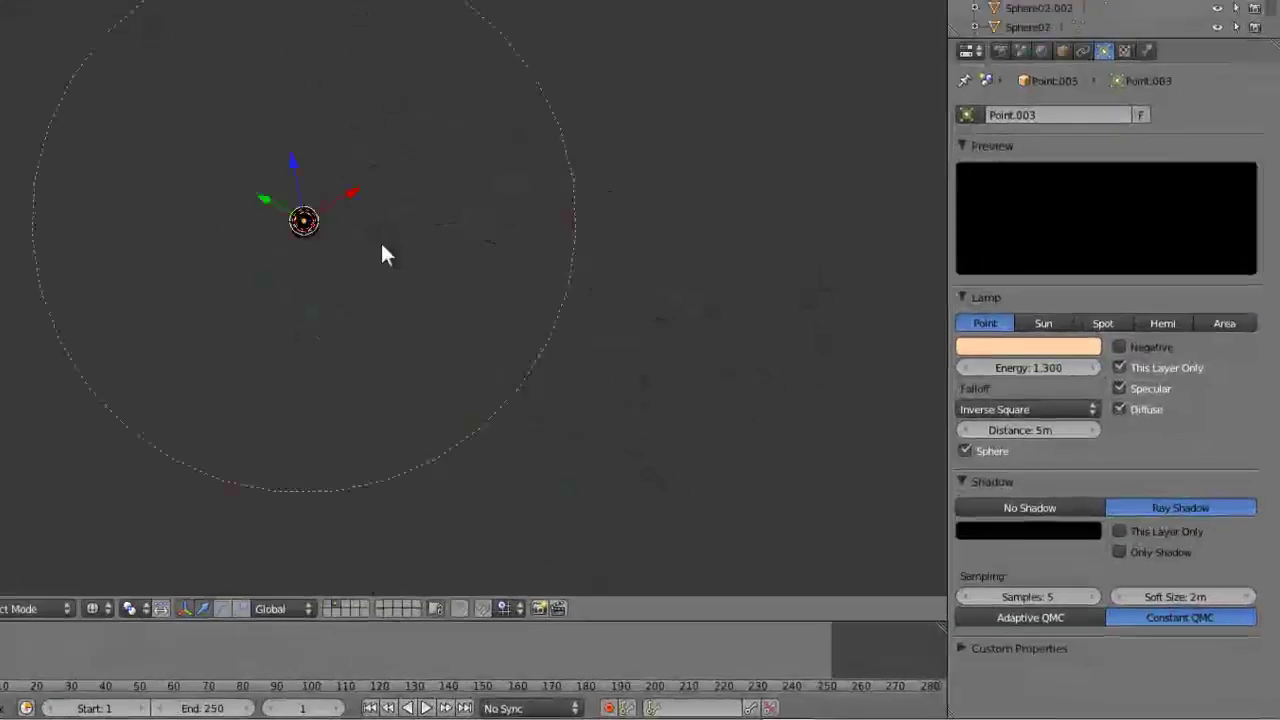
pyautogui.moveTo(334, 217); pyautogui.dragTo(336, 246, button='middle')
pyautogui.press('KP_7')
pyautogui.press('KP_Decimal')
pyautogui.scroll(-9, 456, 117)
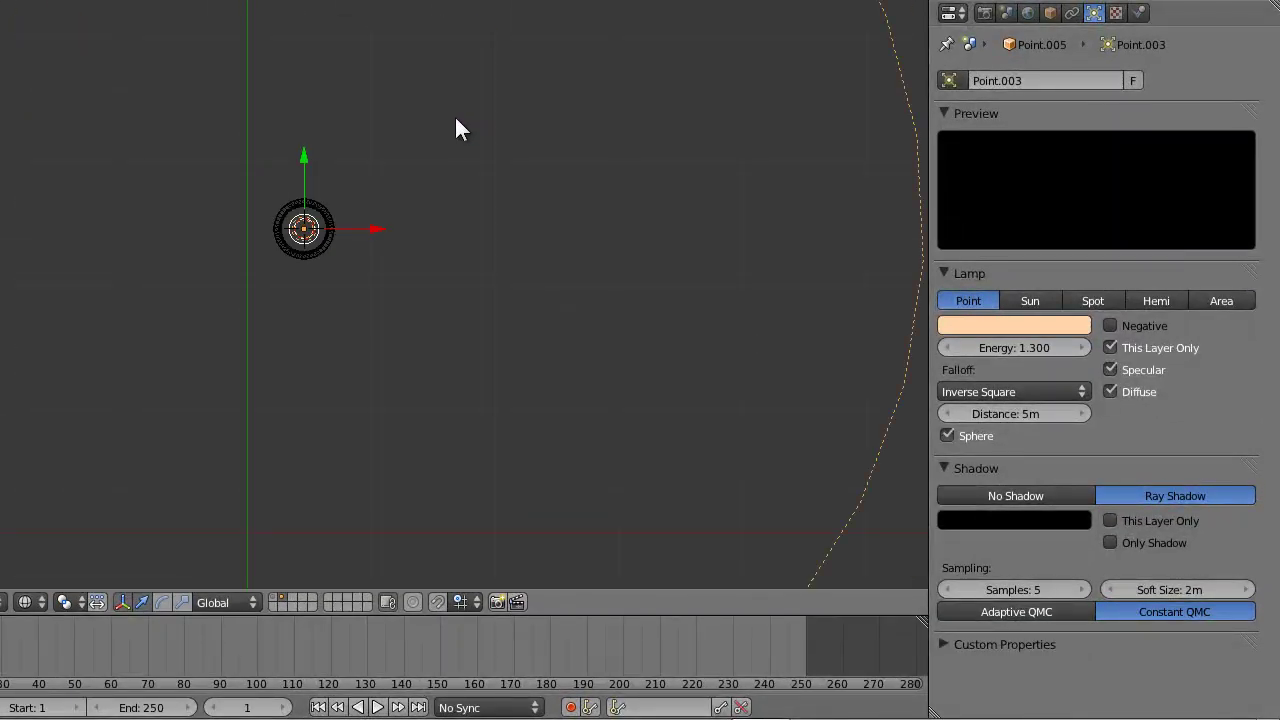
pyautogui.click(1018, 348)
pyautogui.write('80')
pyautogui.press('Return')
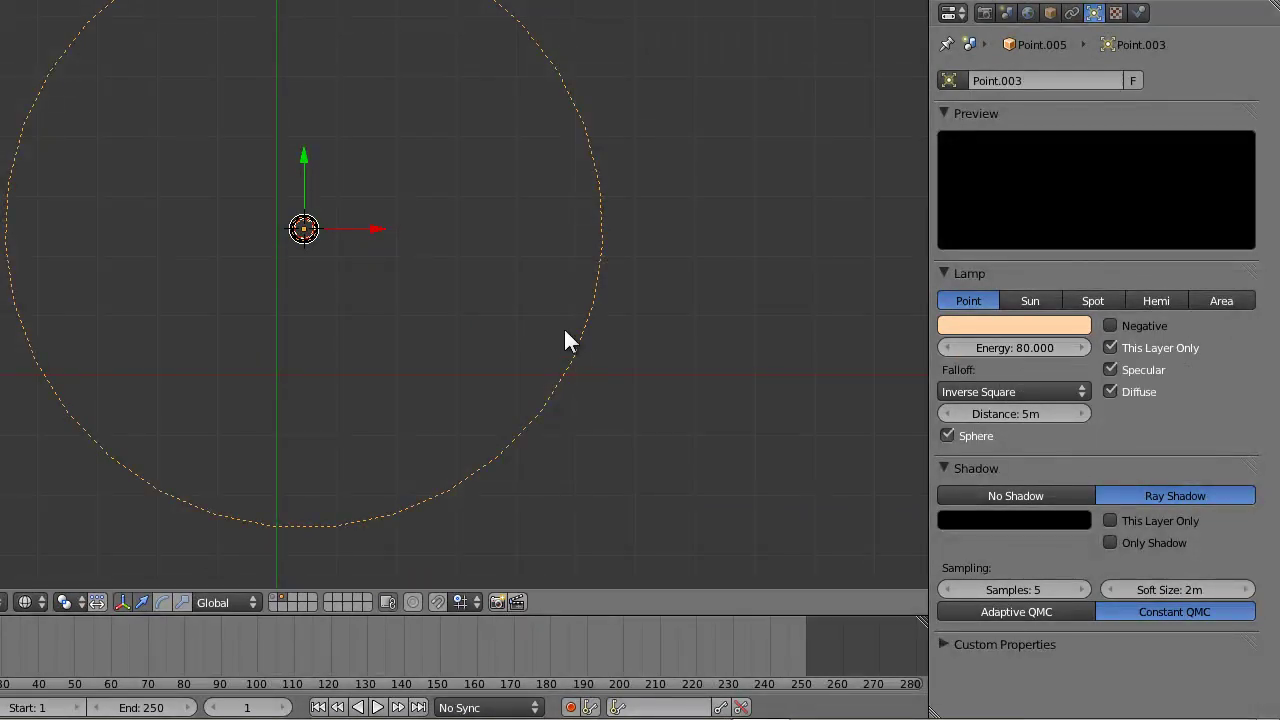
# Select the shade in solid camera view and enable Subsurface Scattering on its material with a scale of 0.4.
pyautogui.press('KP_0')
pyautogui.keyDown('shift'); pyautogui.moveTo(285, 284); pyautogui.dragTo(378, 289, button='middle'); pyautogui.keyUp('shift')
pyautogui.press('z')
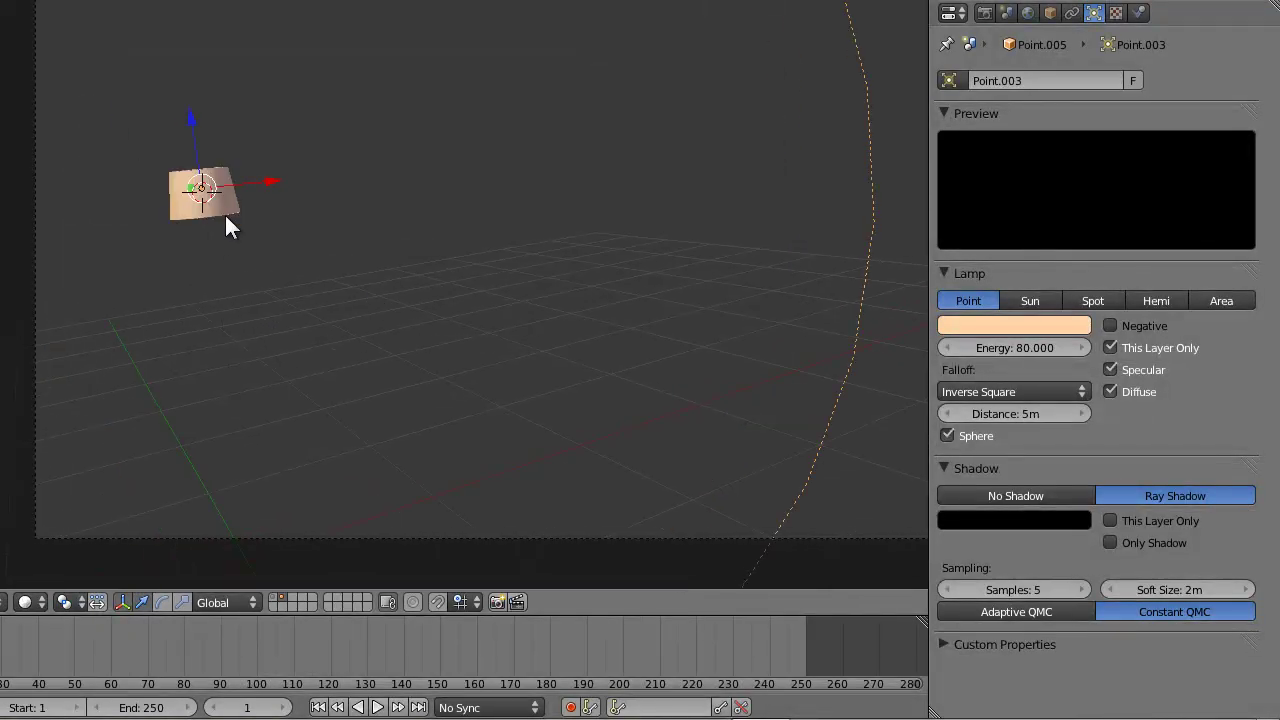
pyautogui.rightClick(224, 213)
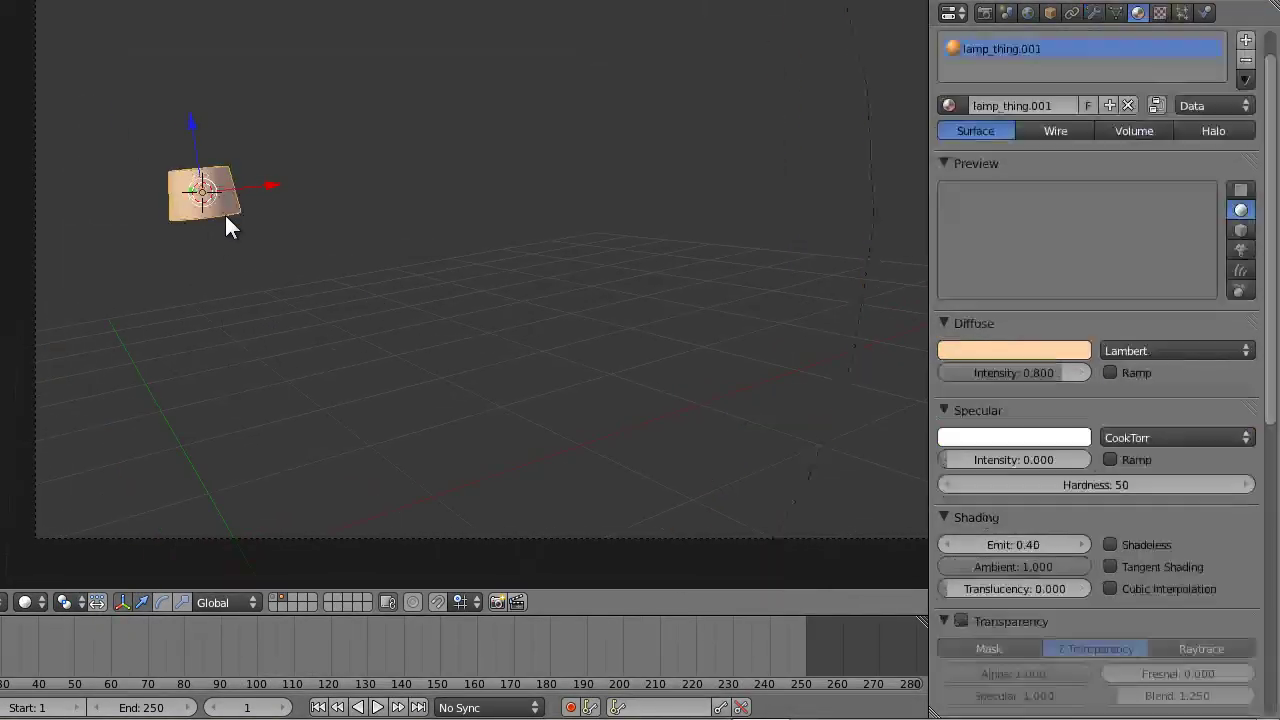
pyautogui.scroll(-6, 1220, 600)
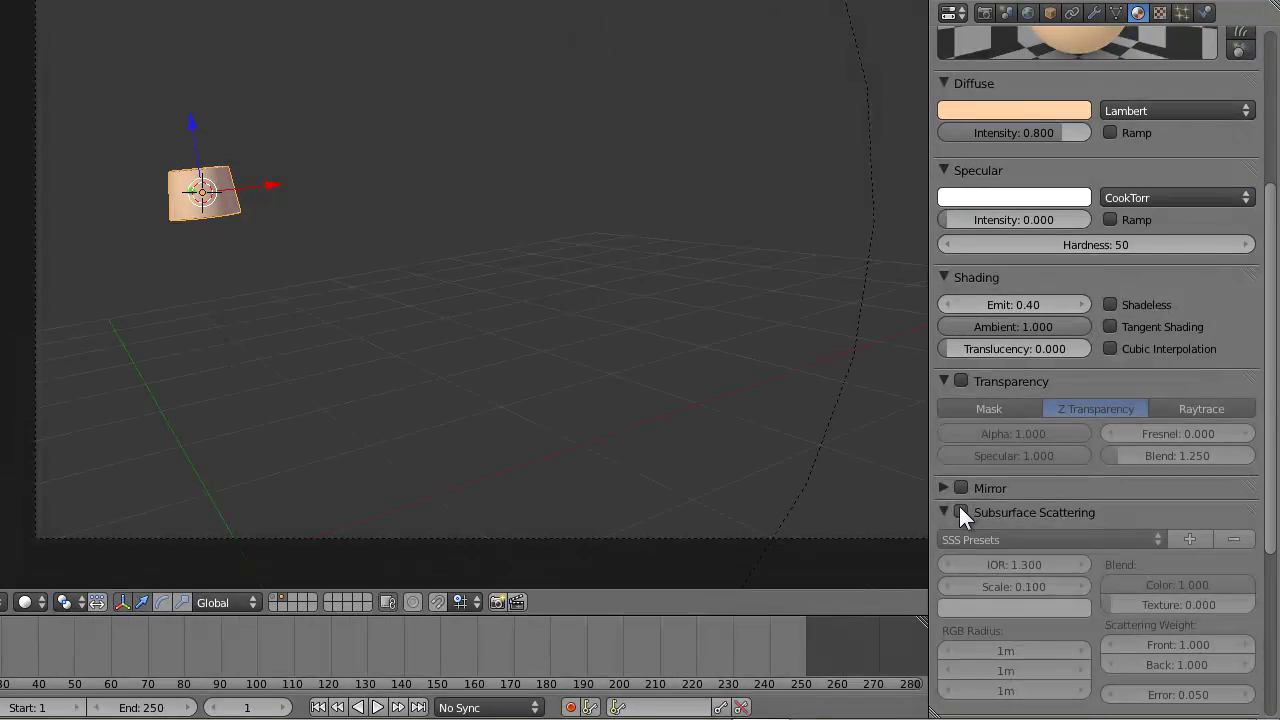
pyautogui.click(961, 510)
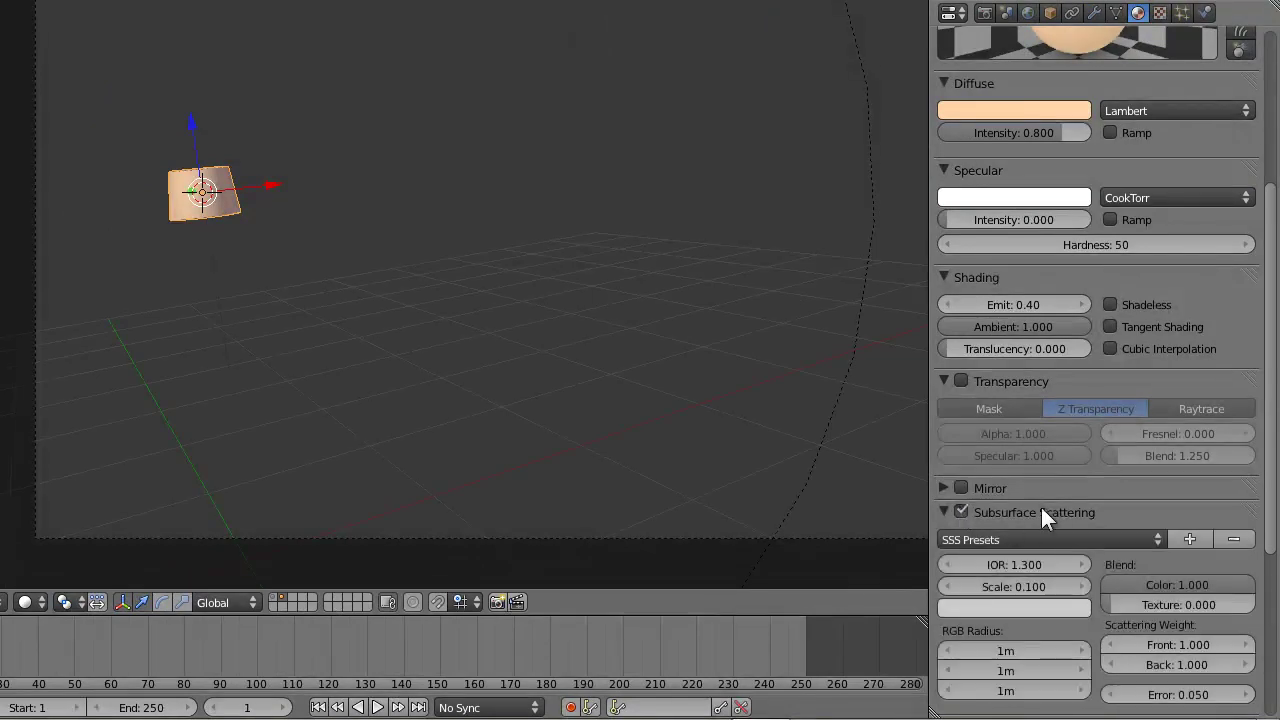
pyautogui.click(1010, 589)
pyautogui.write('.4')
pyautogui.press('Return')
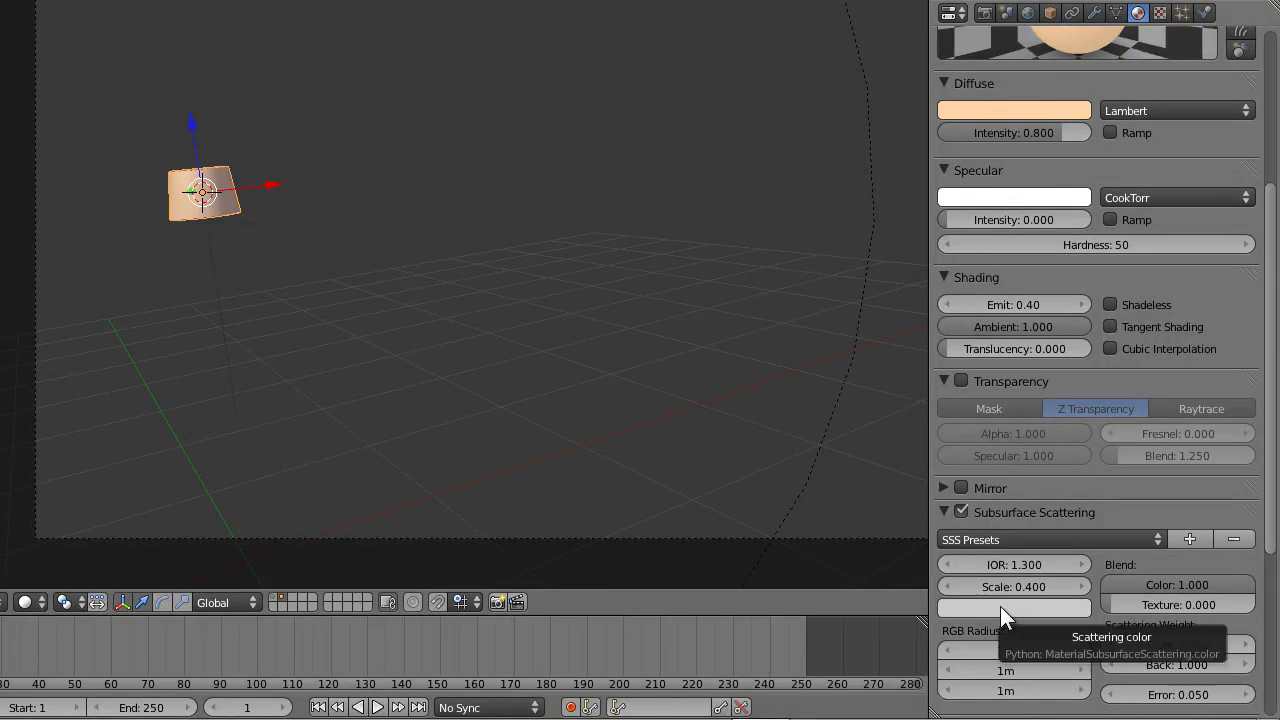
# Match the shade material's scattering color to its diffuse color by sampling it with the eyedropper, and test-render the shade.
pyautogui.click(1000, 607)
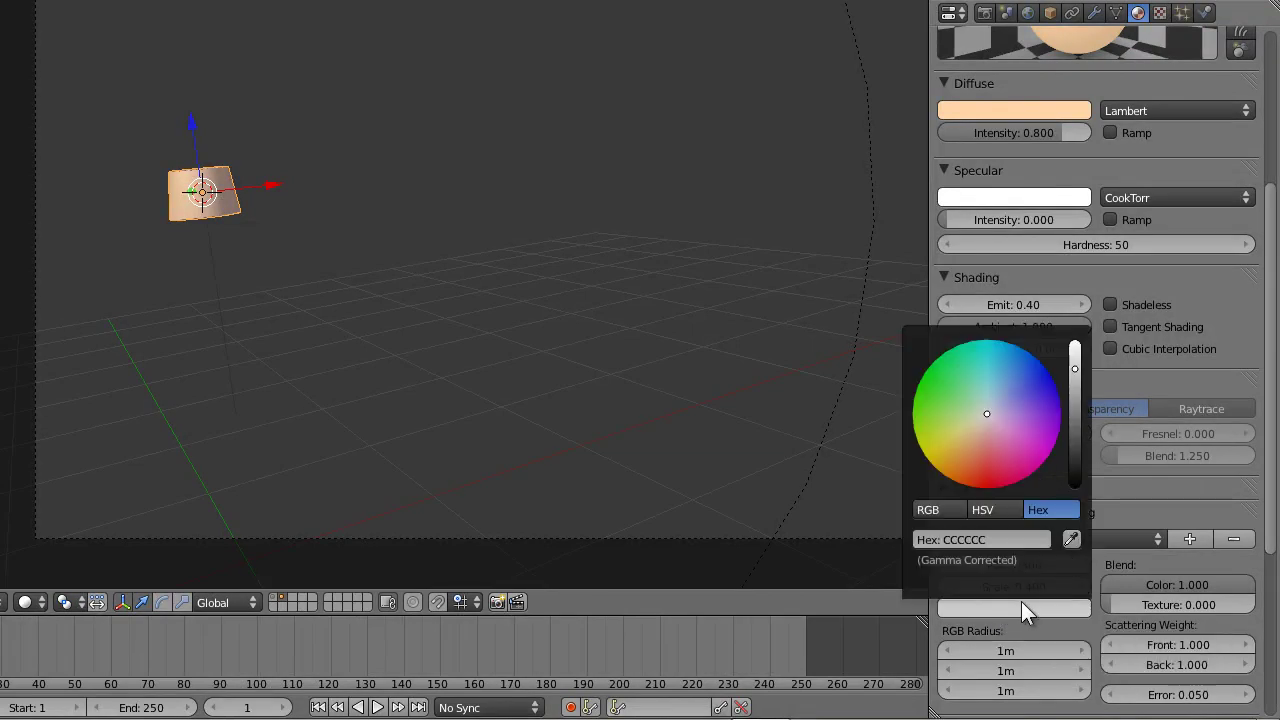
pyautogui.click(1070, 540)
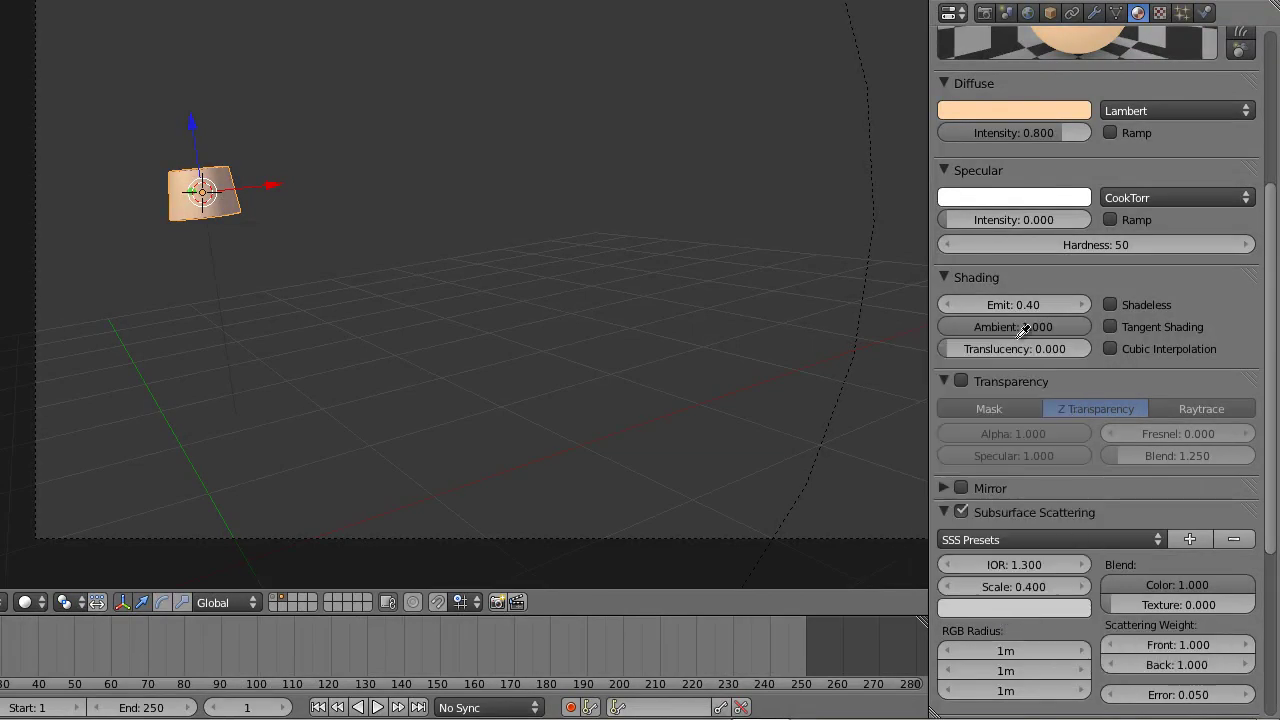
pyautogui.click(1030, 101)
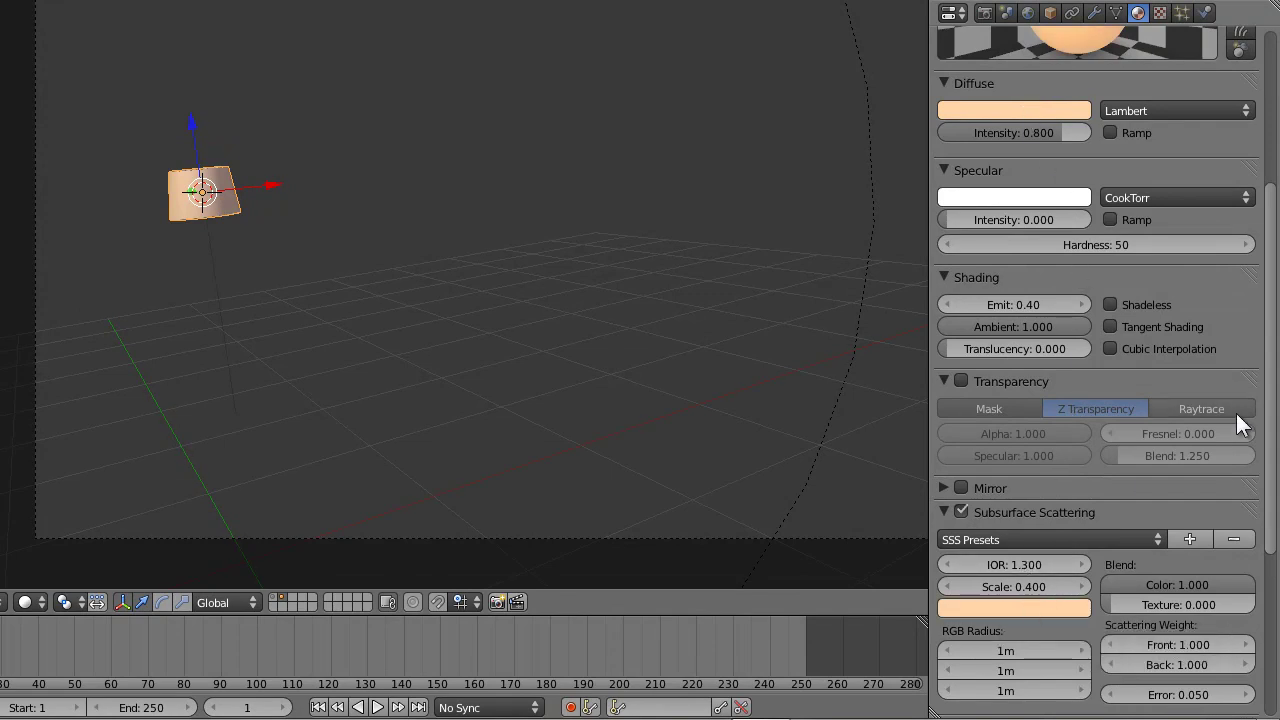
pyautogui.moveTo(1270, 393)
pyautogui.mouseDown()
pyautogui.moveTo(1275, 315)
pyautogui.moveTo(1270, 382)
pyautogui.mouseUp()
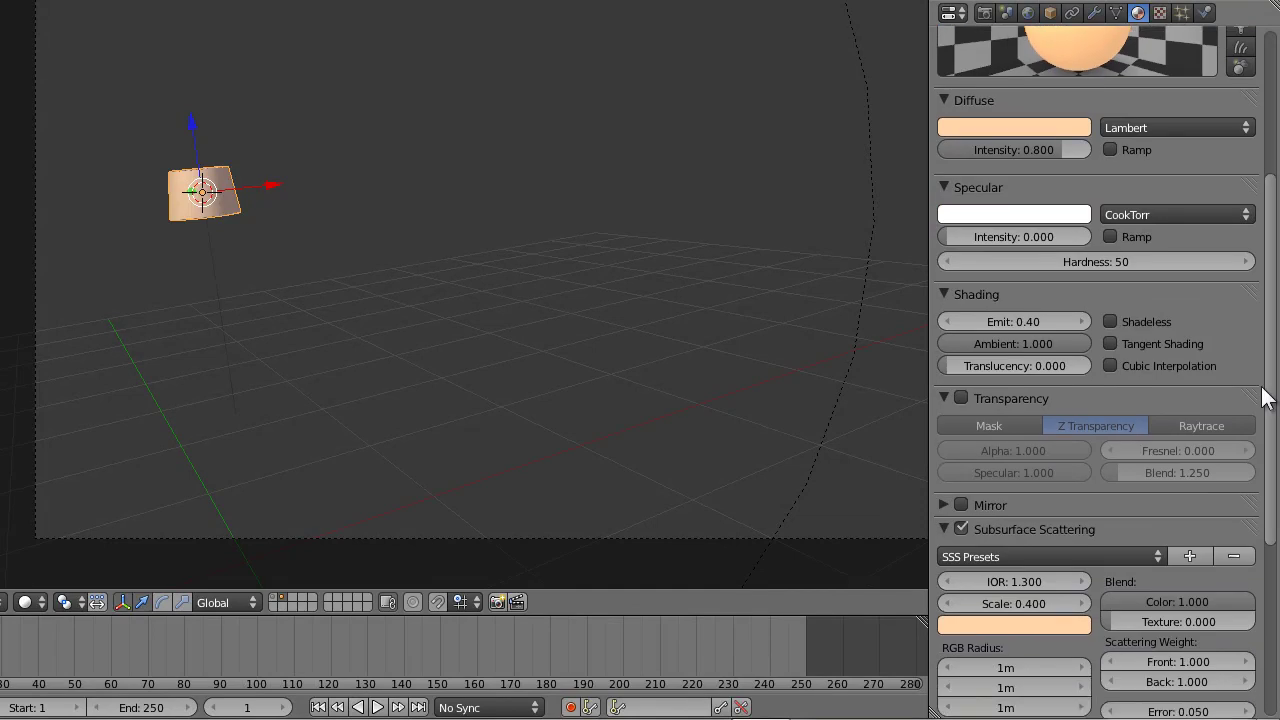
pyautogui.press('F12')
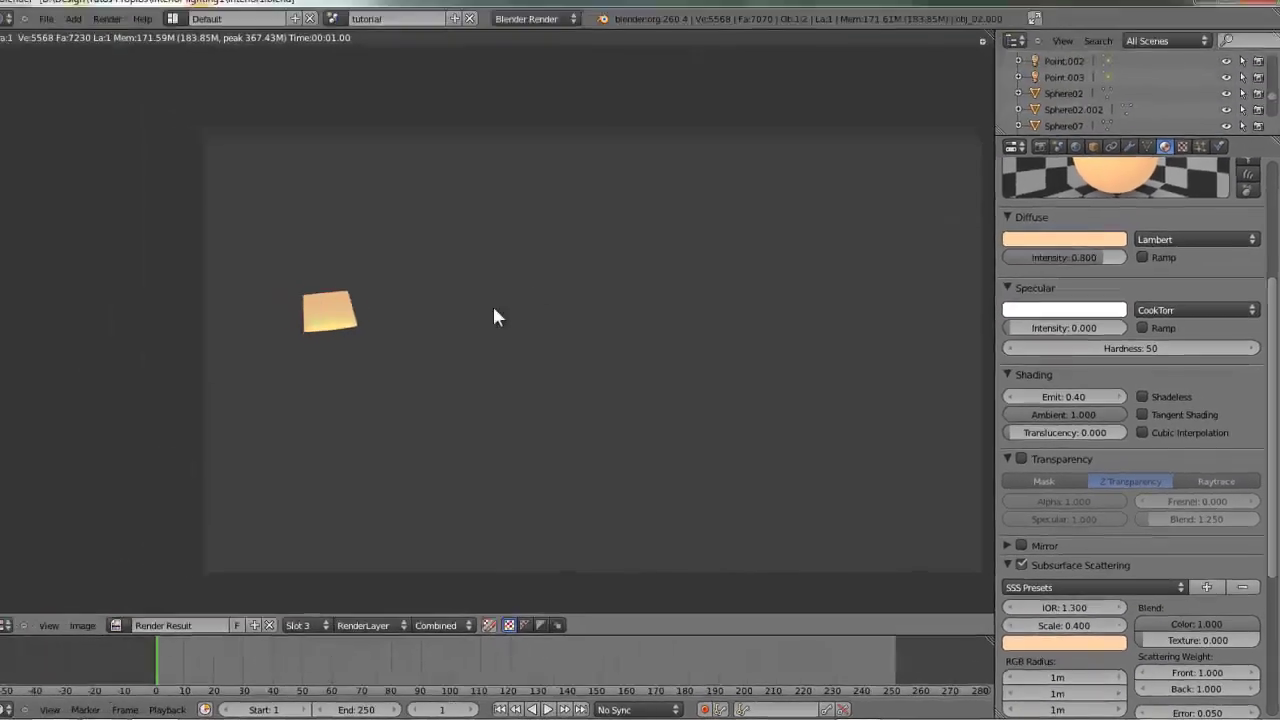
pyautogui.scroll(5, 320, 335)
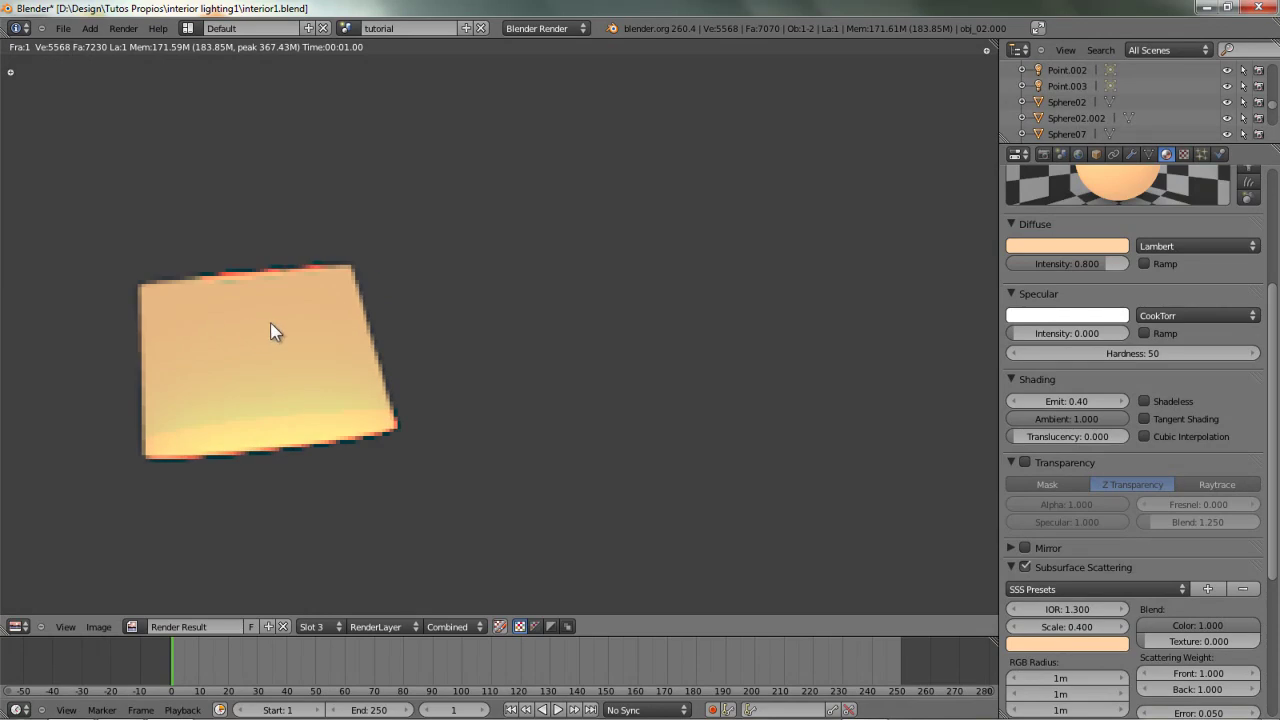
pyautogui.scroll(-5, 275, 333)
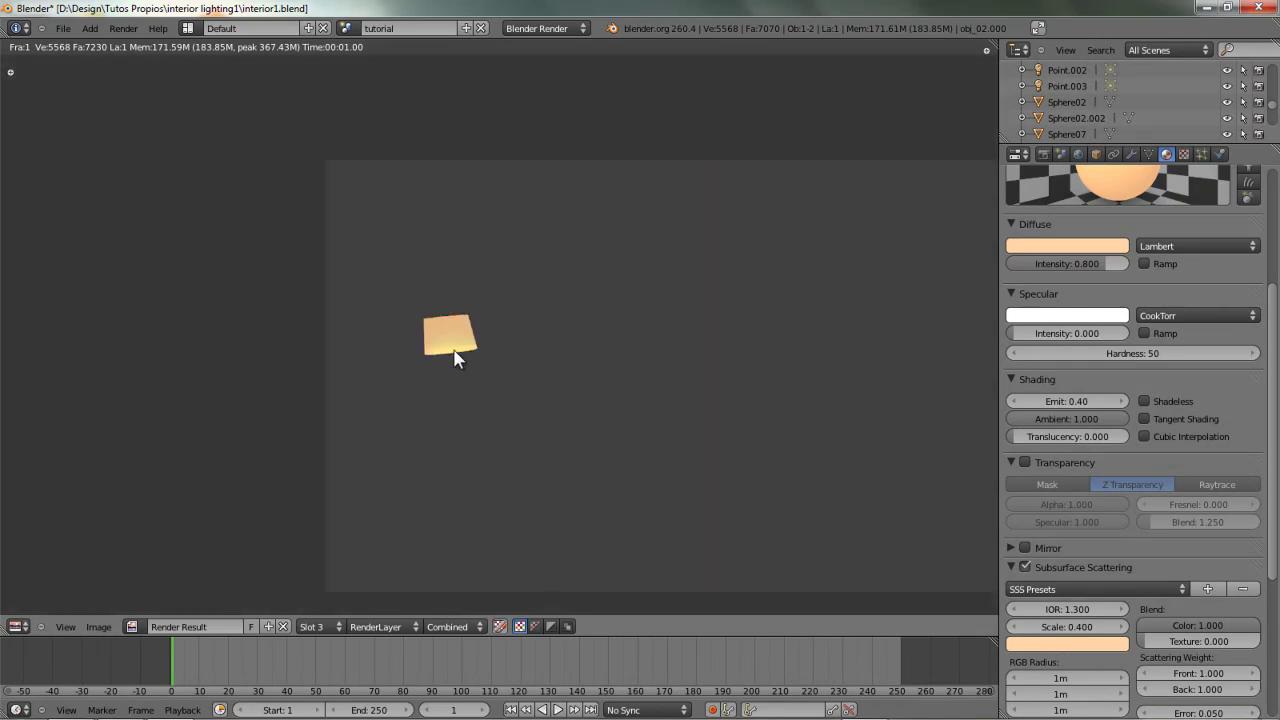
# Try subsurface scattering scales of 0.6 and 0.1 on the shade material, test-rendering each one.
pyautogui.click(1073, 626)
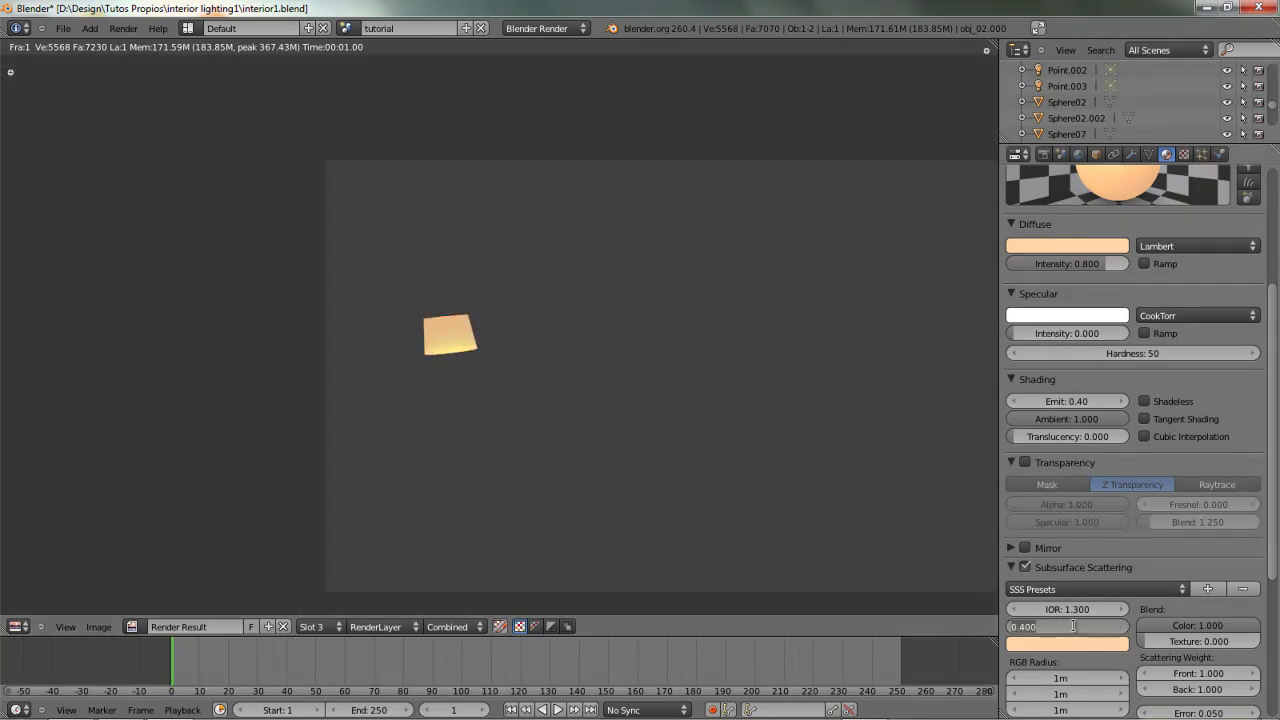
pyautogui.write('0.6')
pyautogui.press('Return')
pyautogui.press('F12')
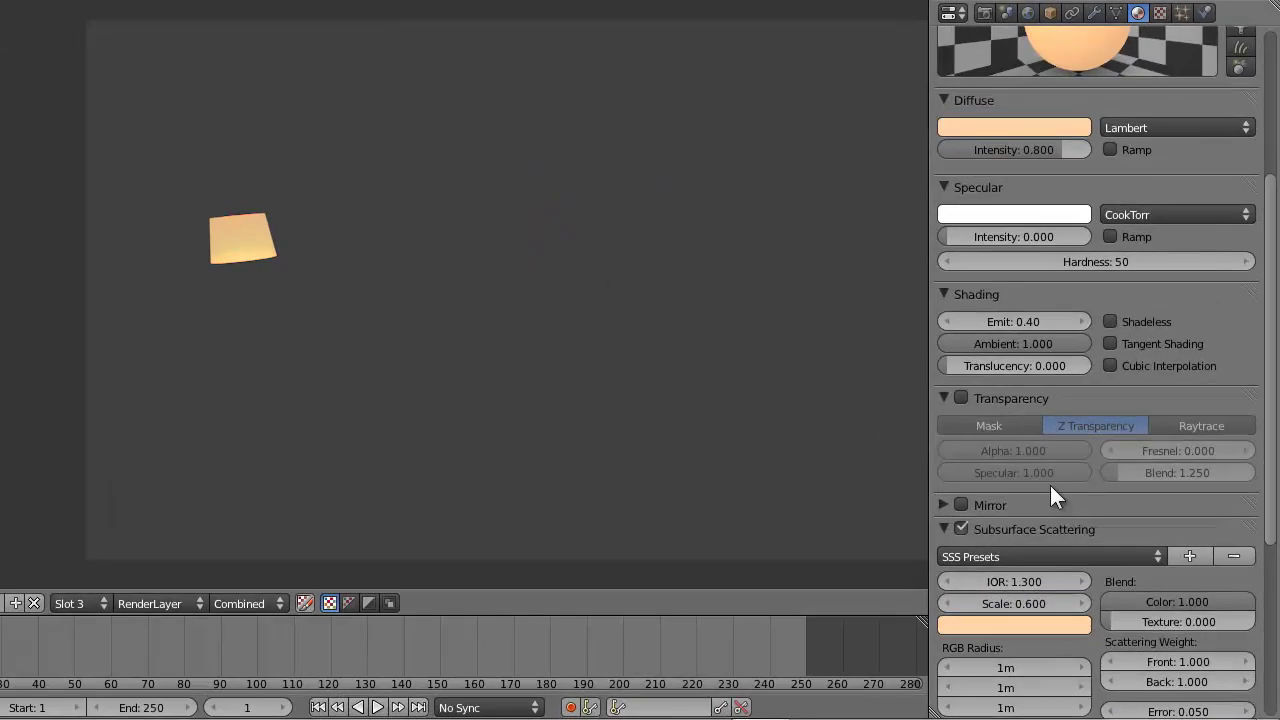
pyautogui.click(1071, 625)
pyautogui.write('1')
pyautogui.press('Return')
pyautogui.press('F12')
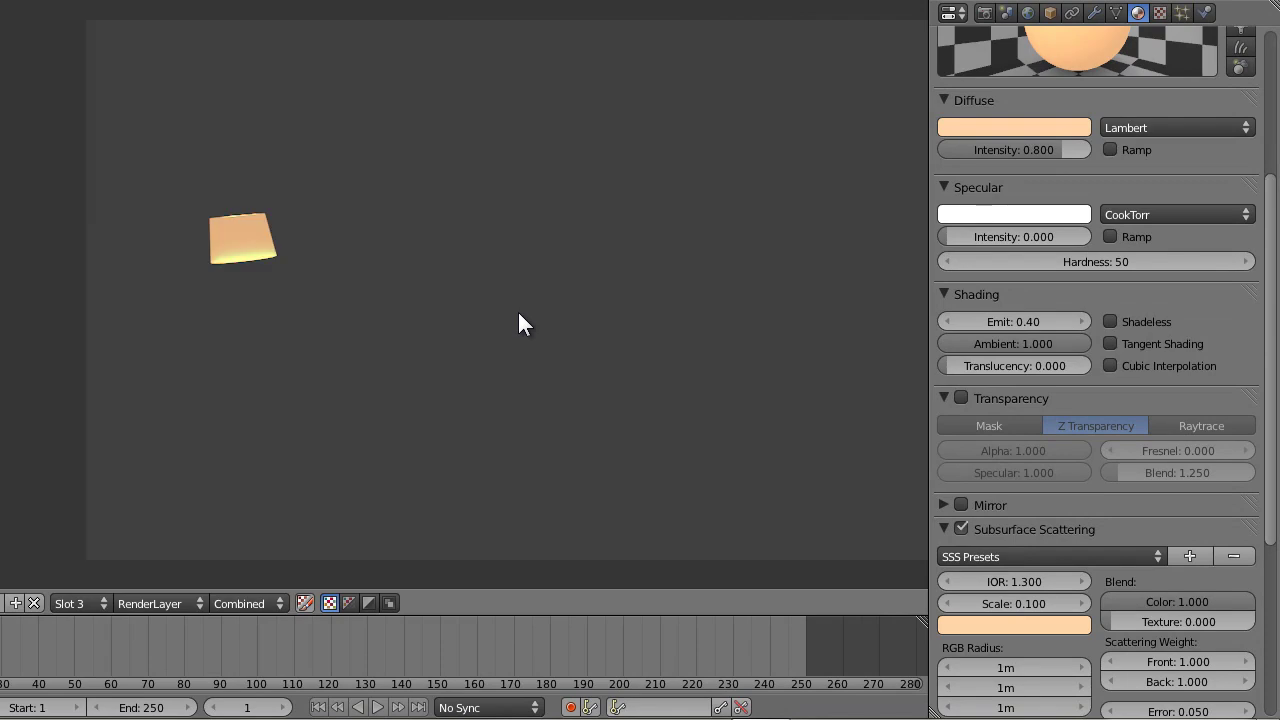
# Set the shade material's subsurface scattering scale to 0.2 and test-render the shade.
pyautogui.click(1014, 603)
pyautogui.write('0.2')
pyautogui.press('Return')
pyautogui.press('F12')
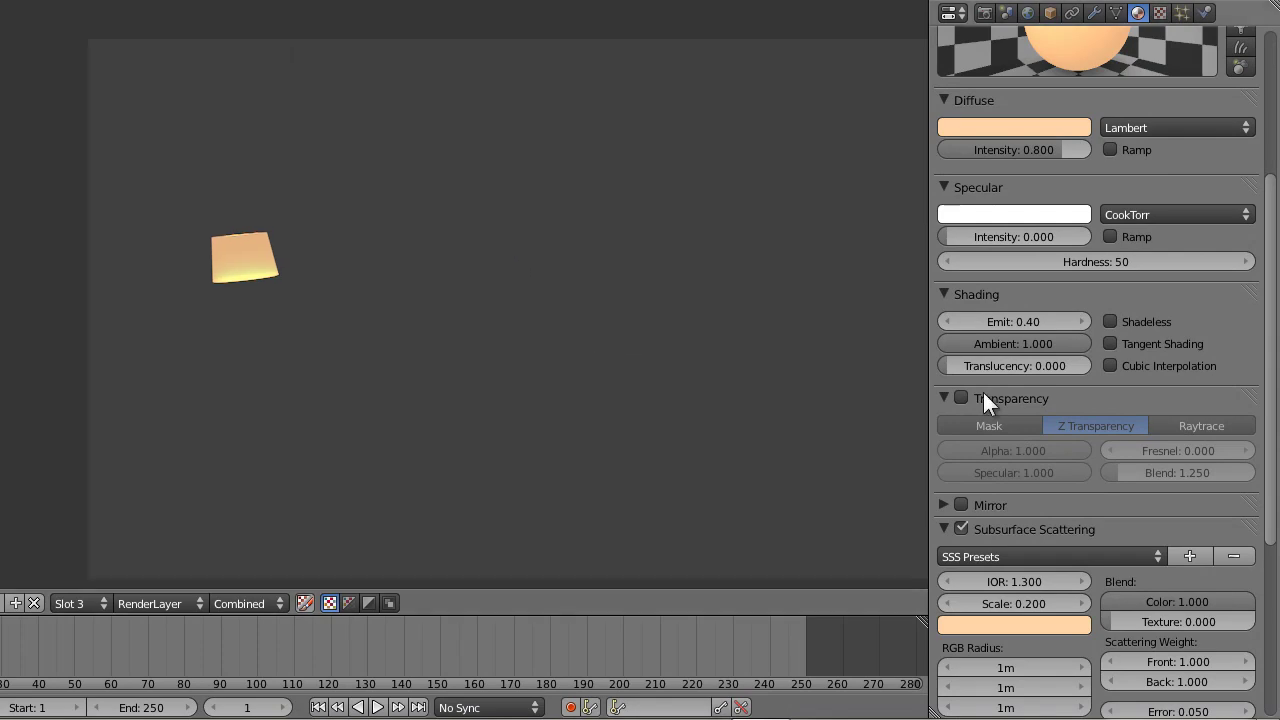
# Try Emit values of 0.6 and 0.8 on the shade material, test-rendering each one.
pyautogui.click(1073, 320)
pyautogui.click(1040, 320)
pyautogui.write('0.6')
pyautogui.press('Return')
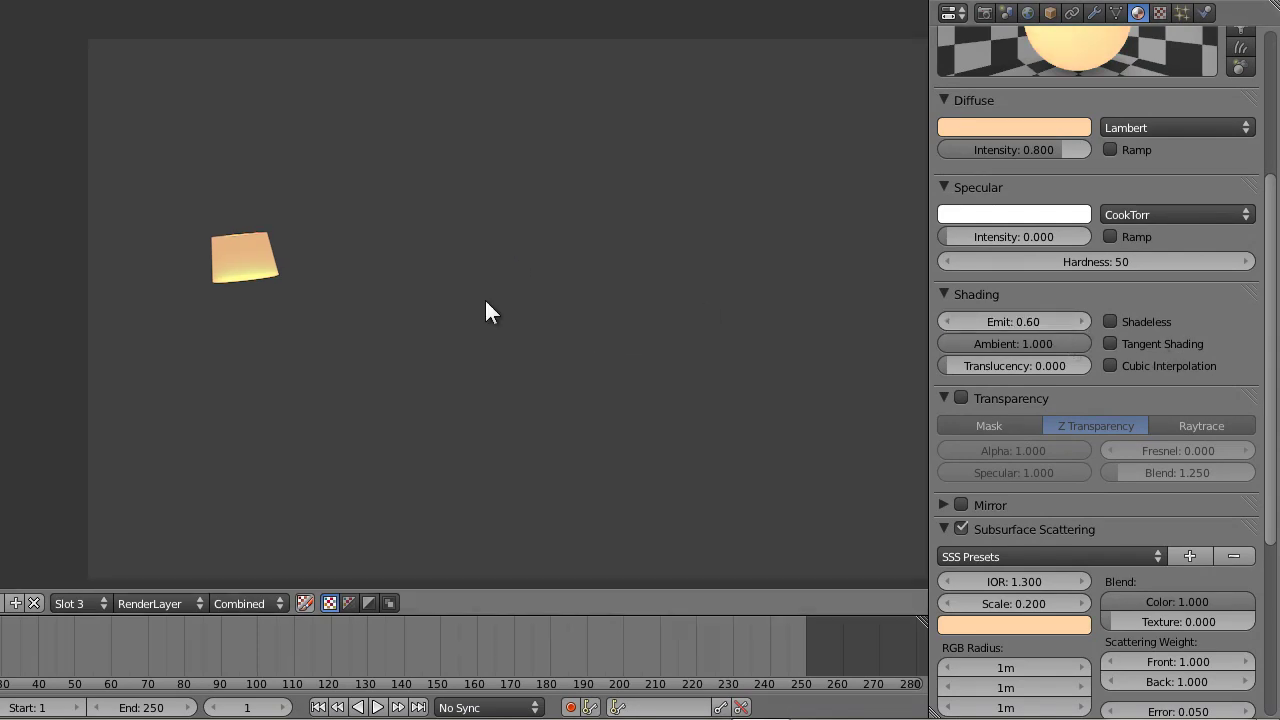
pyautogui.press('F12')
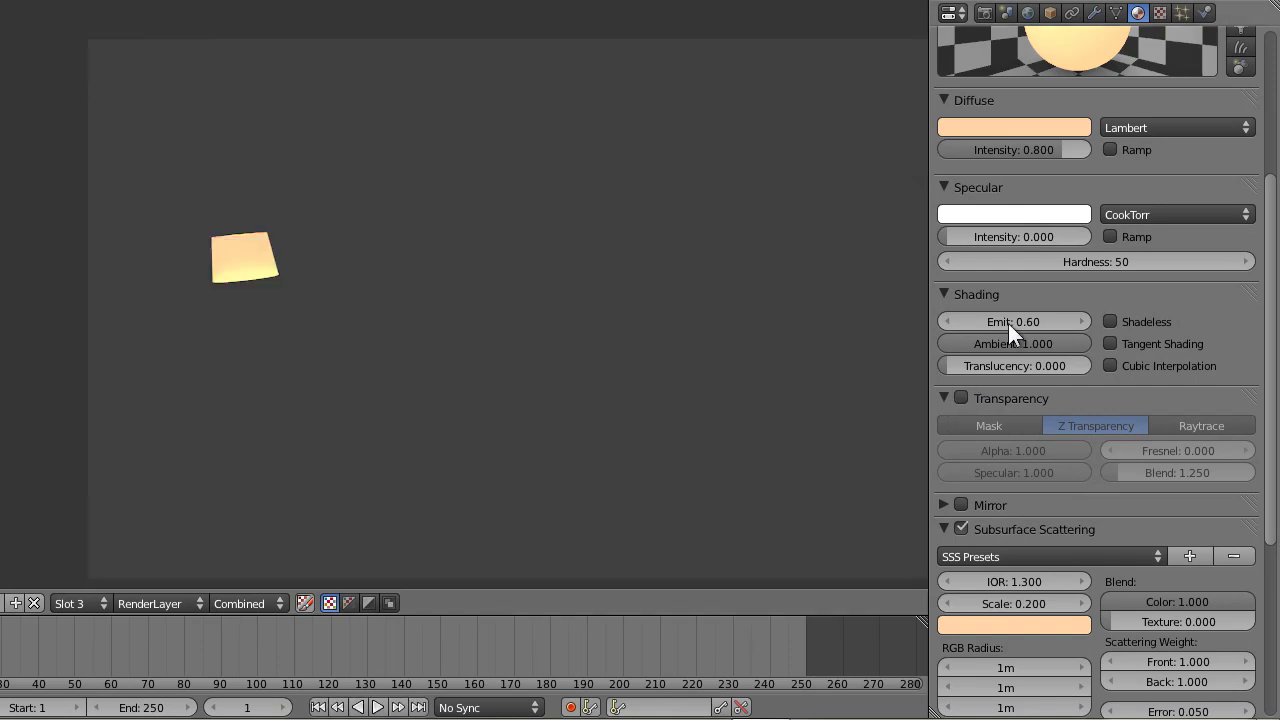
pyautogui.click(1017, 315)
pyautogui.press('BackSpace')
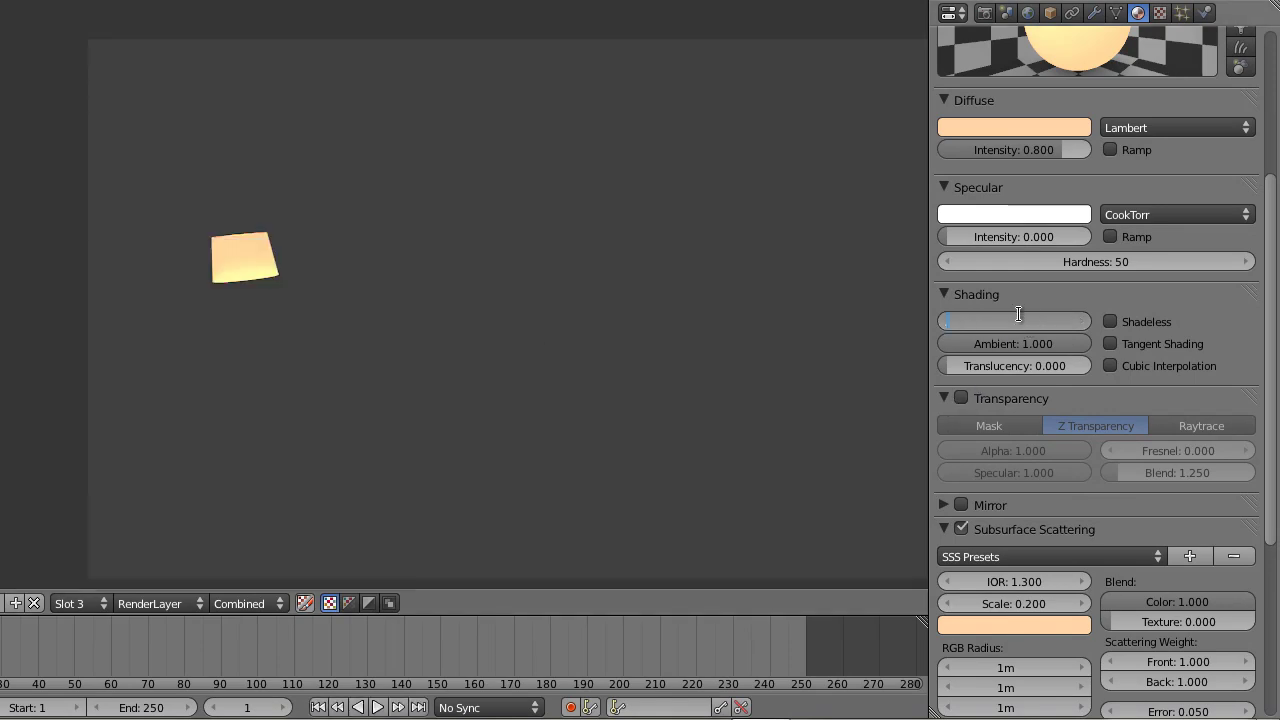
pyautogui.write('0.8')
pyautogui.press('Return')
pyautogui.press('F12')
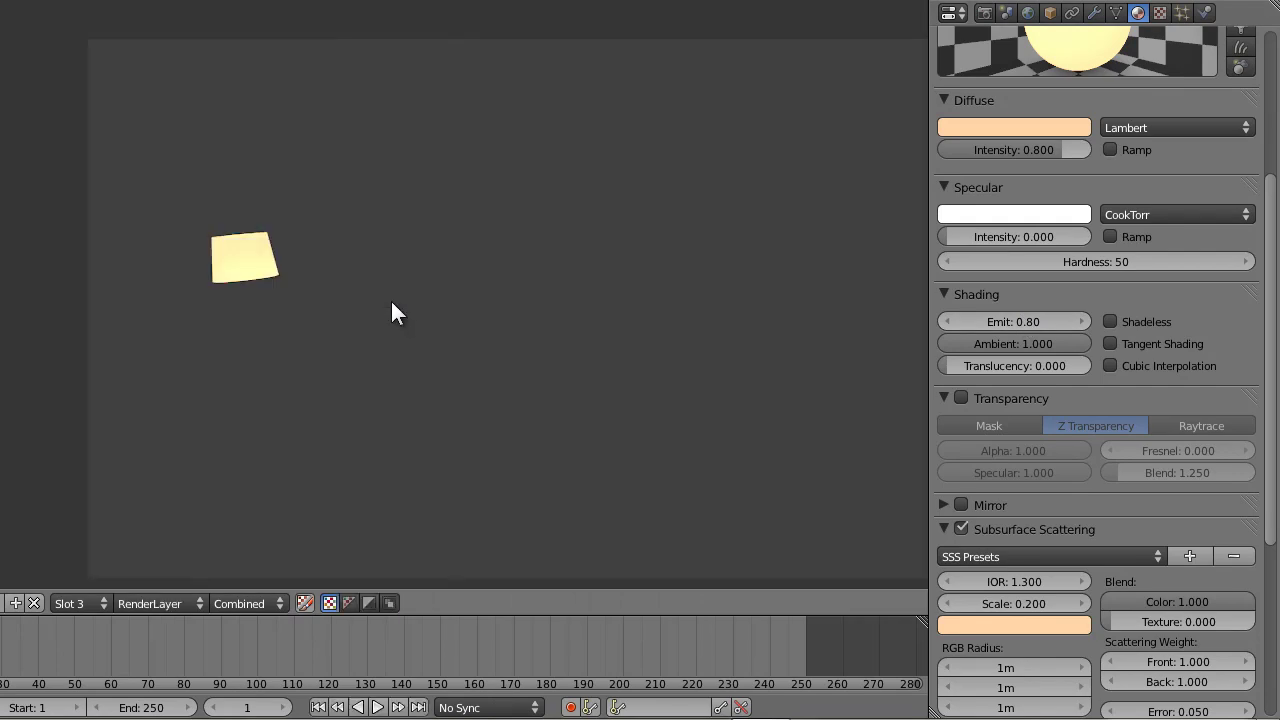
# Set the shade material's Emit value to 0.6, test-render the shade and close the render.
pyautogui.click(1013, 322)
pyautogui.write('0.6')
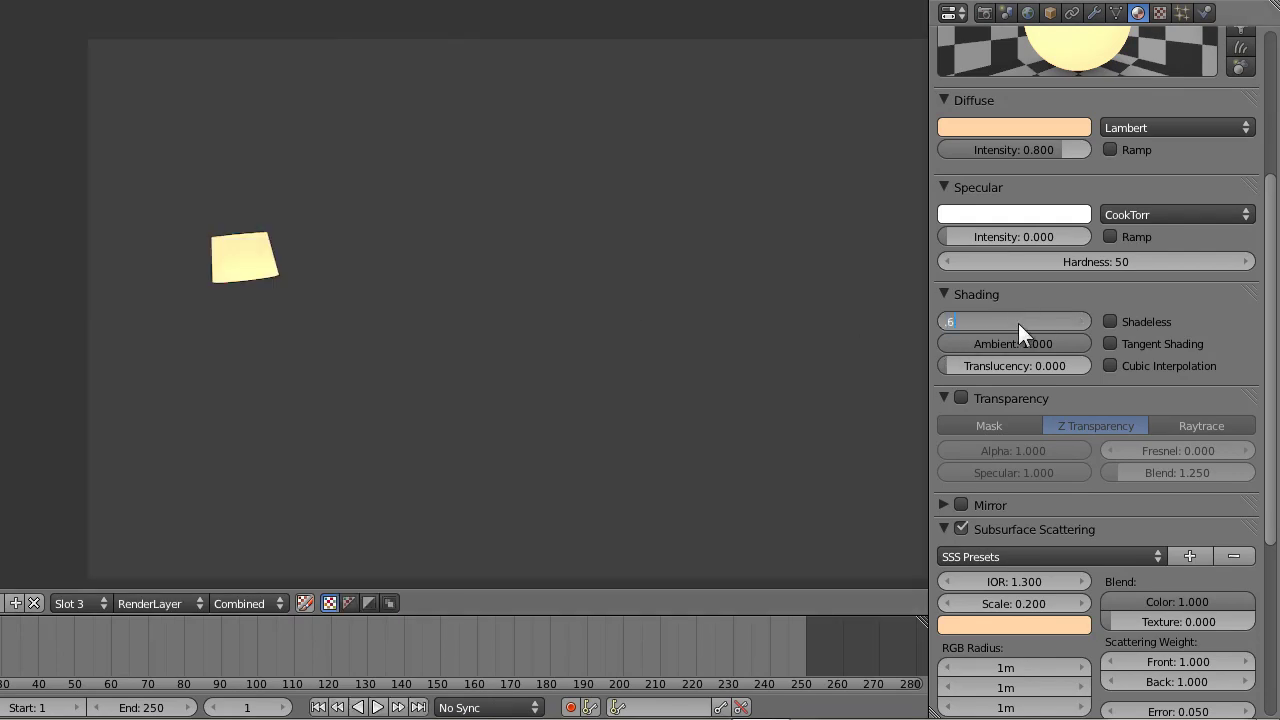
pyautogui.press('Return')
pyautogui.press('F12')
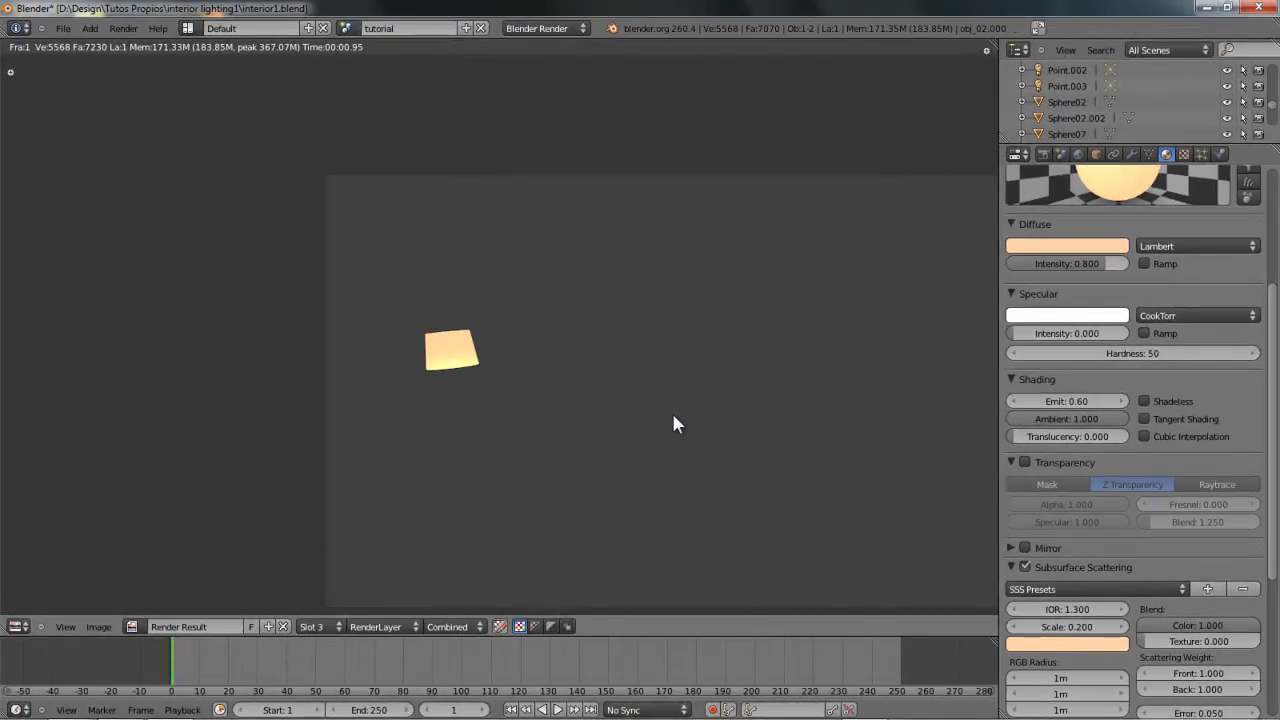
pyautogui.scroll(-3, 563, 366)
pyautogui.scroll(2, 526, 371)
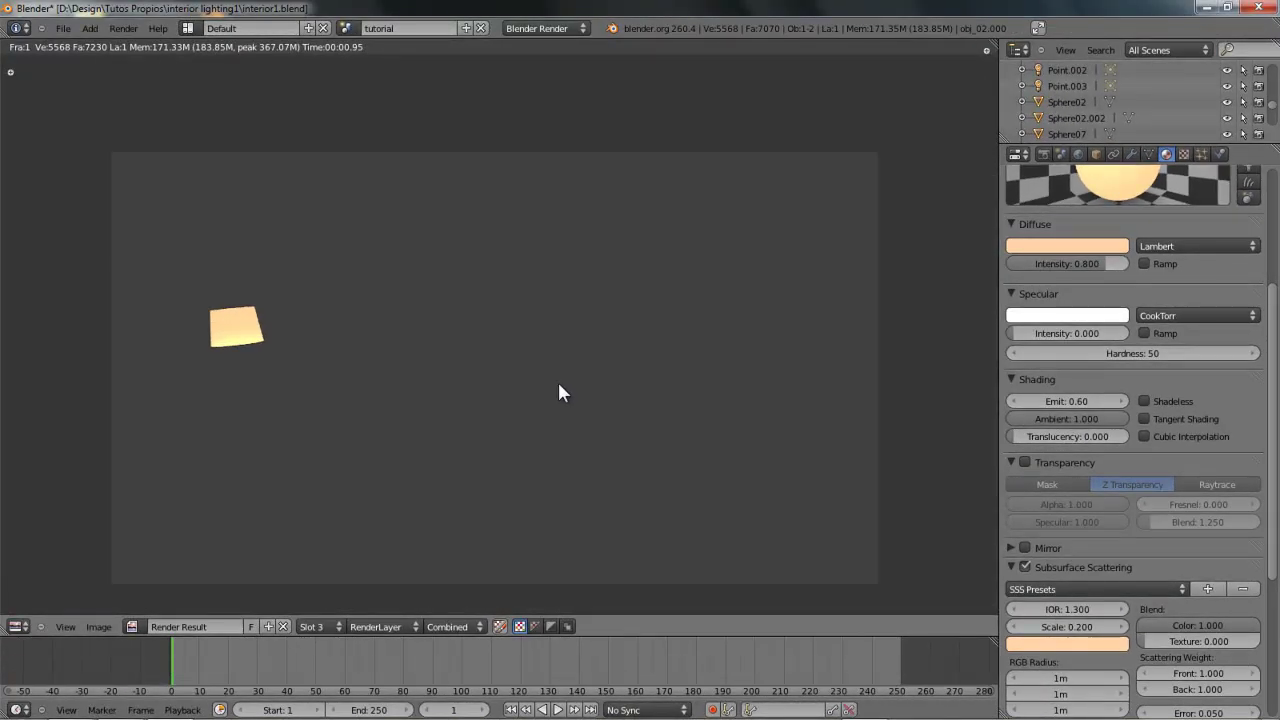
pyautogui.press('Escape')
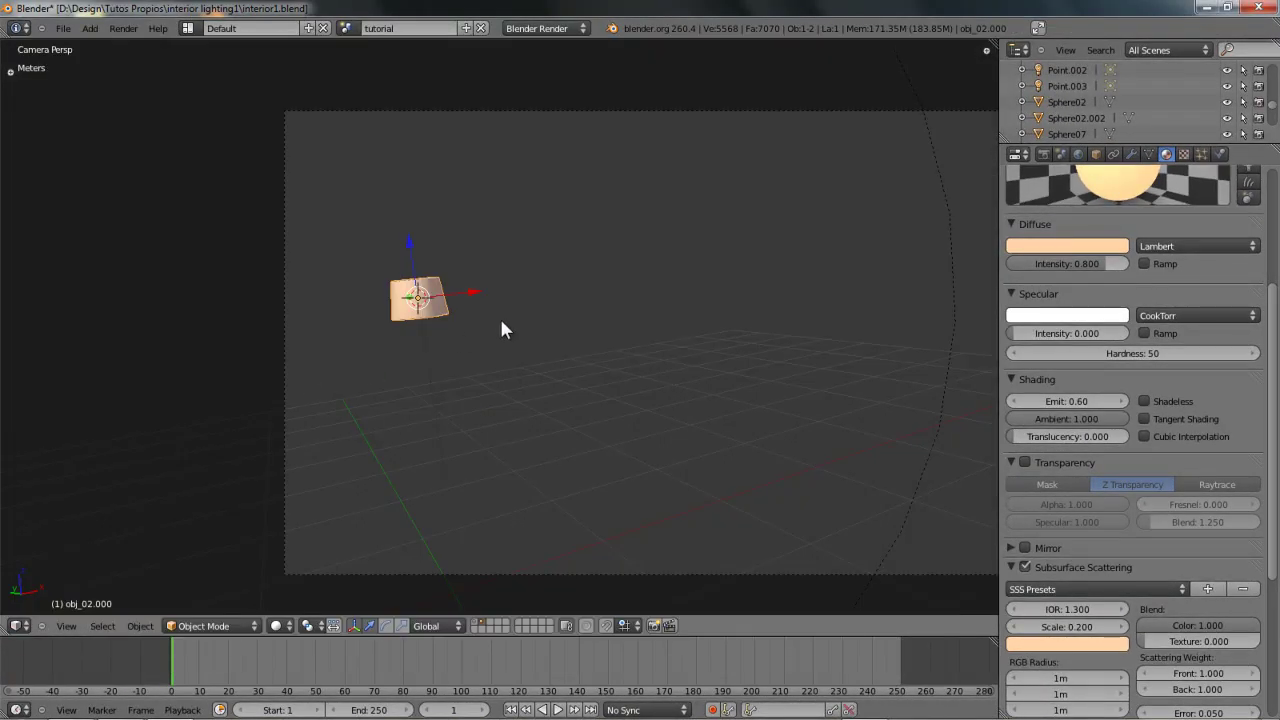
# Select the shade's point light, show layer 1 together with layer 2, and test-render the whole living room.
pyautogui.rightClick(951, 362)
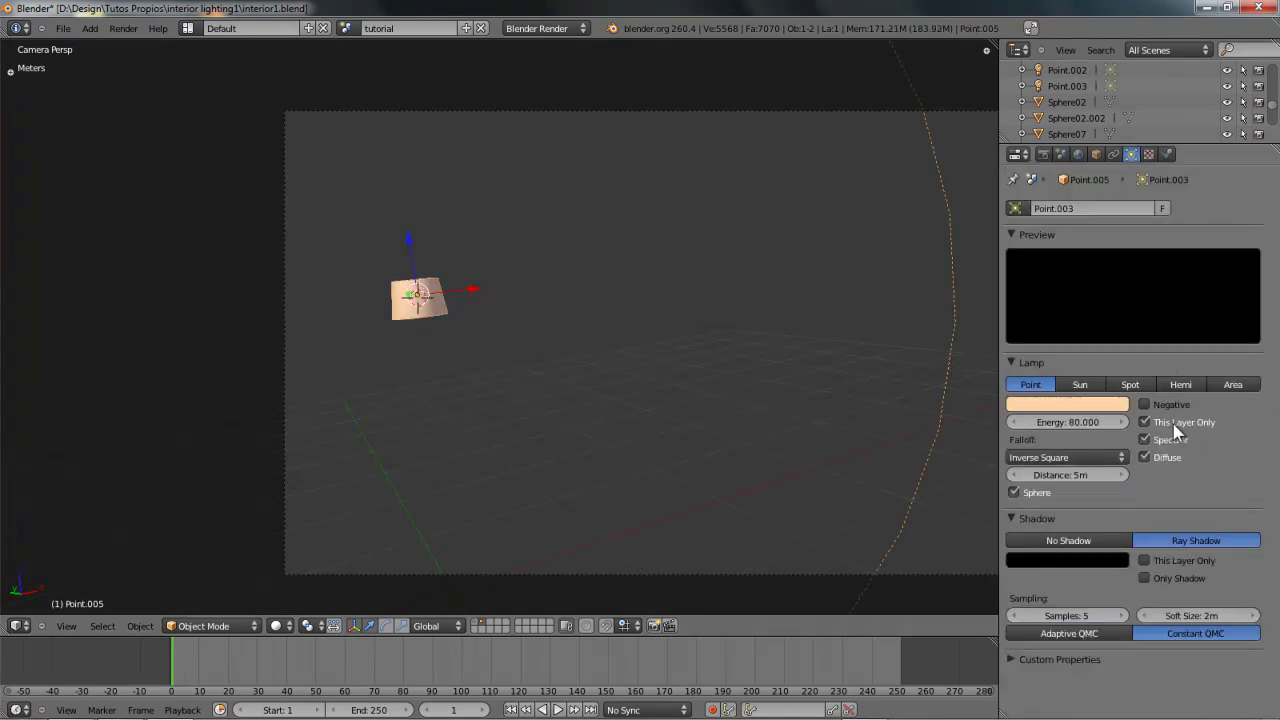
pyautogui.scroll(-3, 543, 400)
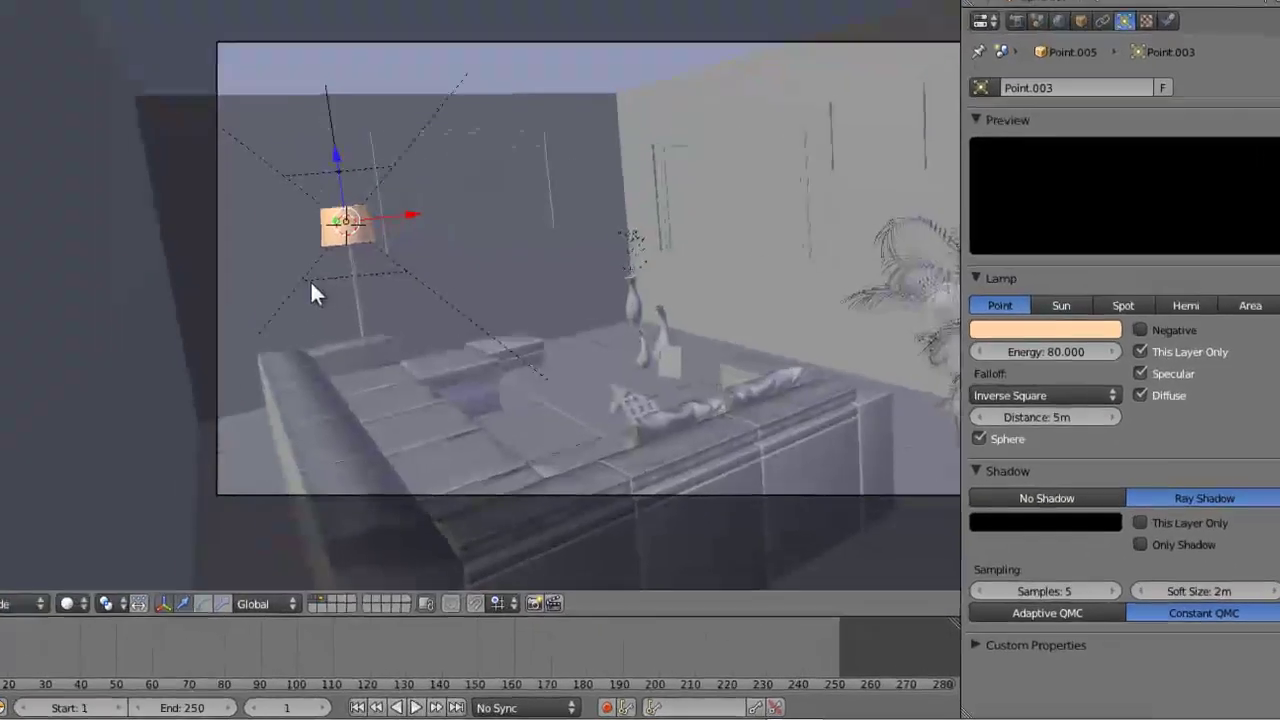
pyautogui.press('F12')
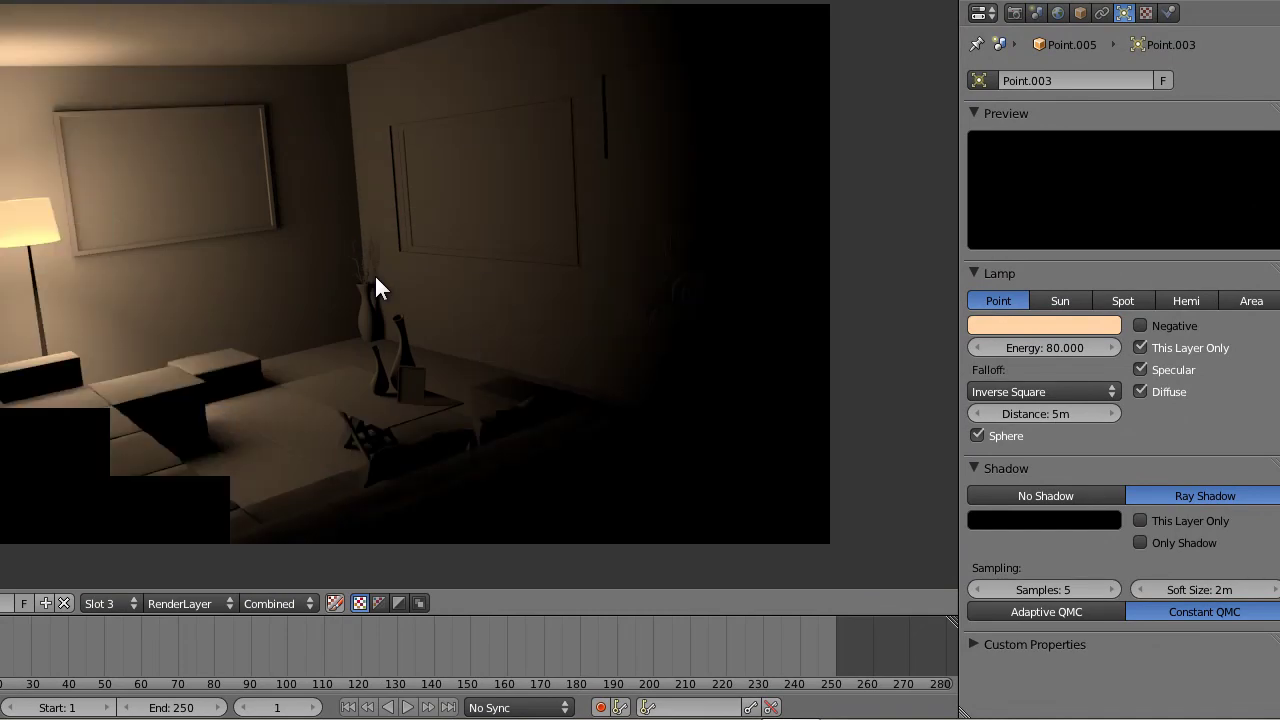
pyautogui.moveTo(349, 300); pyautogui.dragTo(371, 250, button='middle')
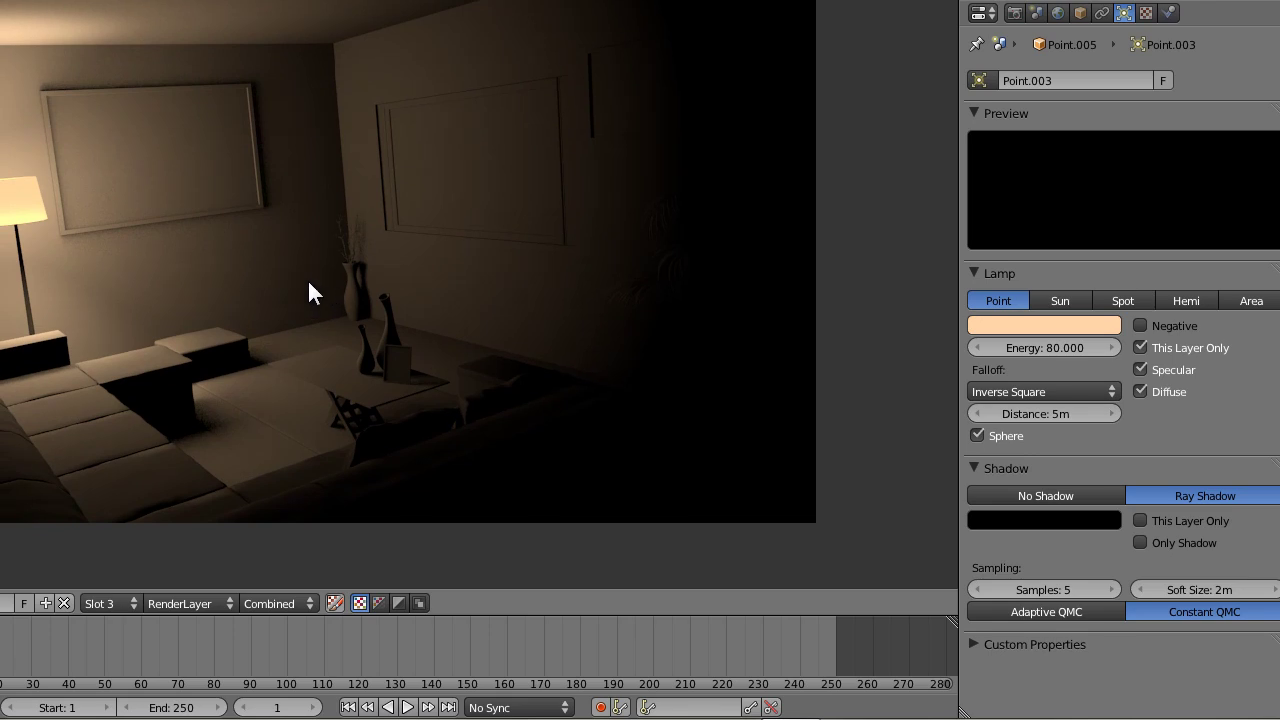
pyautogui.moveTo(62, 266); pyautogui.dragTo(113, 252, button='middle')
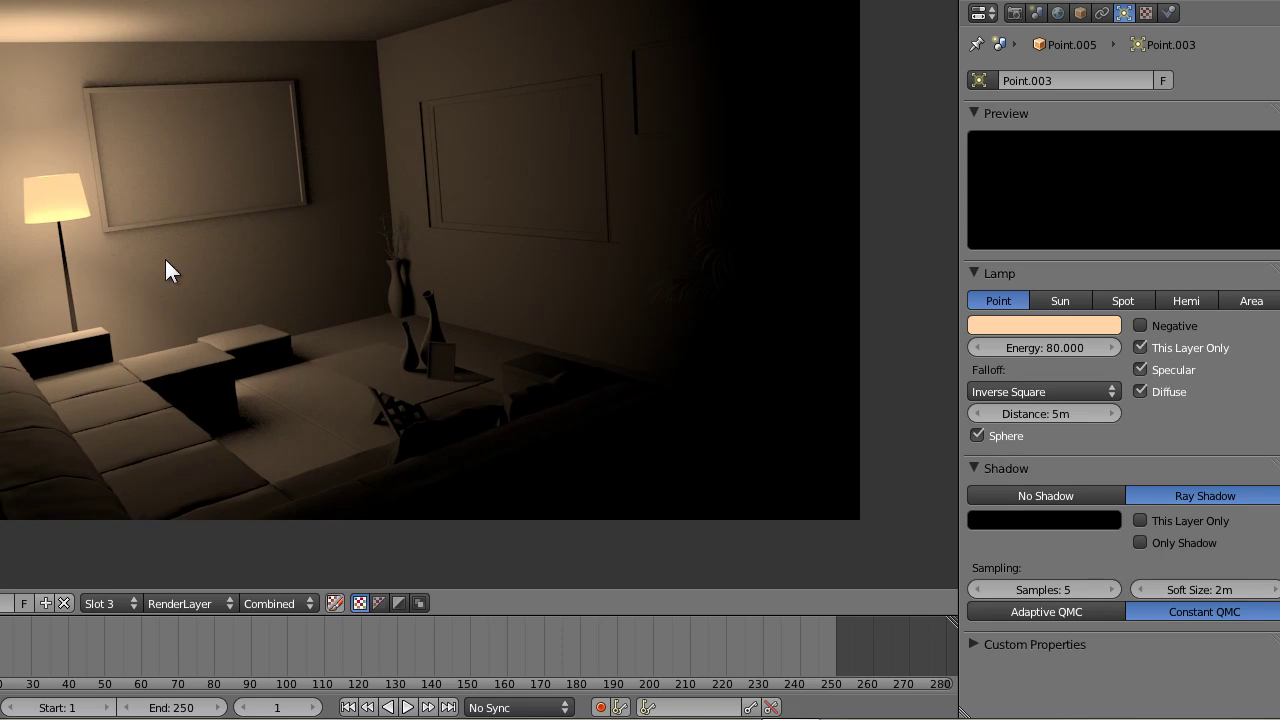
pyautogui.press('Escape')
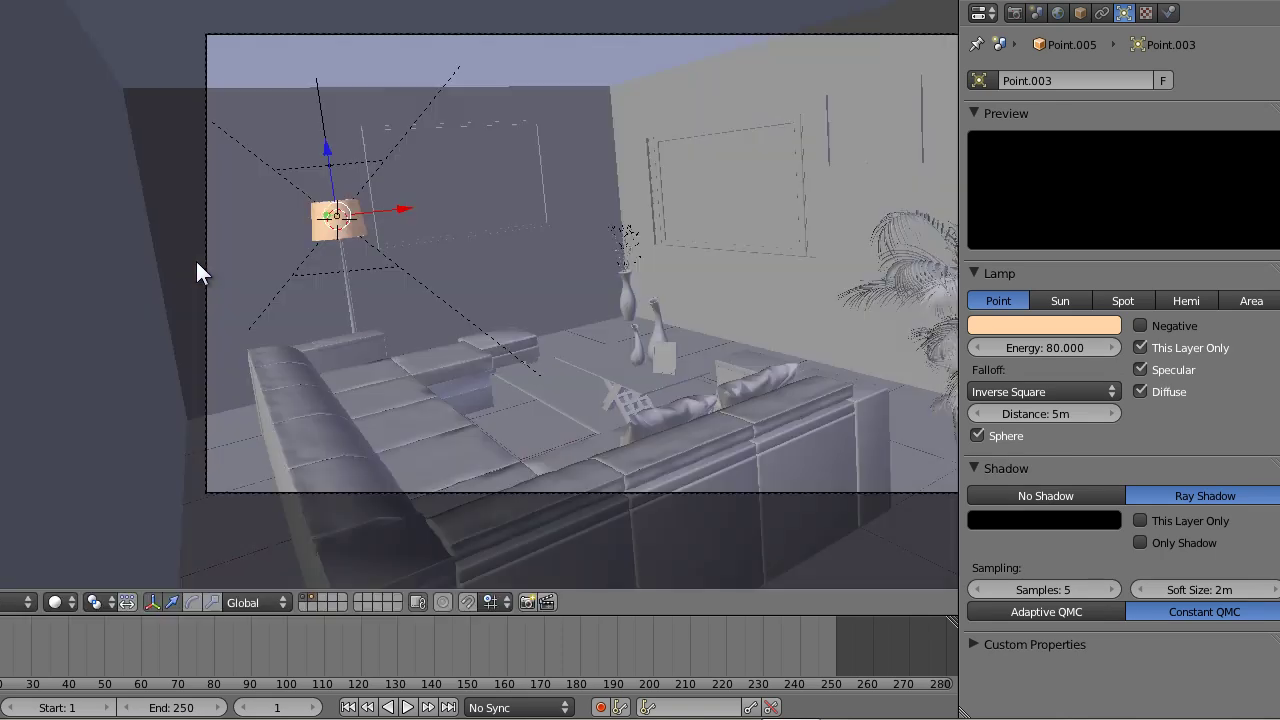
# Show the floor lamp from above in wireframe and deselect everything in the scene.
pyautogui.press('KP_Decimal')
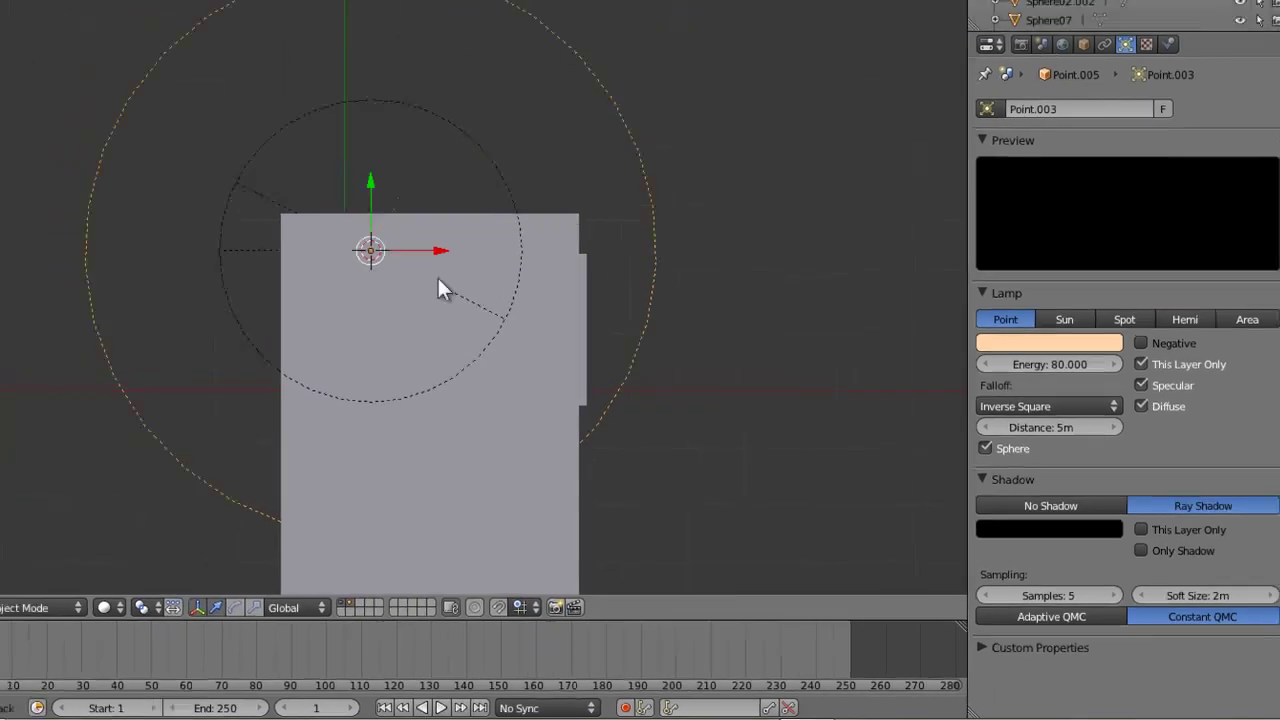
pyautogui.press('KP_7')
pyautogui.press('KP_Decimal')
pyautogui.press('b')
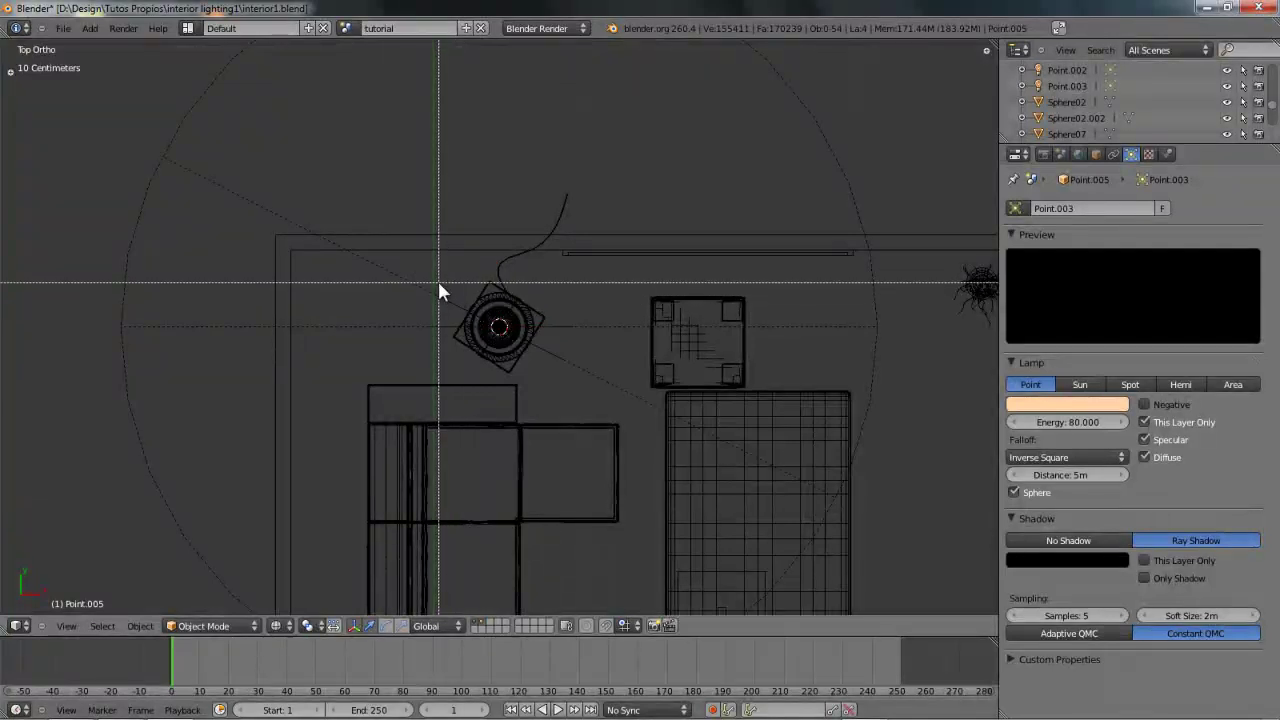
pyautogui.press('Escape')
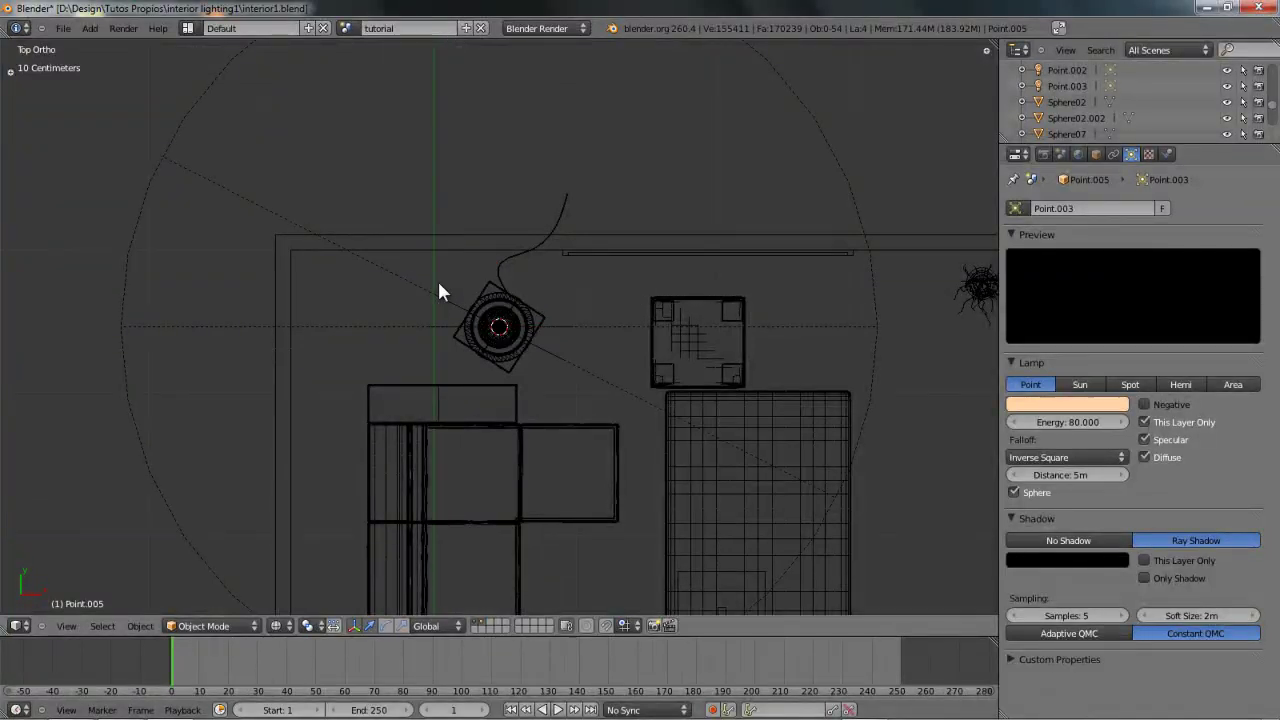
pyautogui.press('a')
pyautogui.press('a')
pyautogui.press('a')
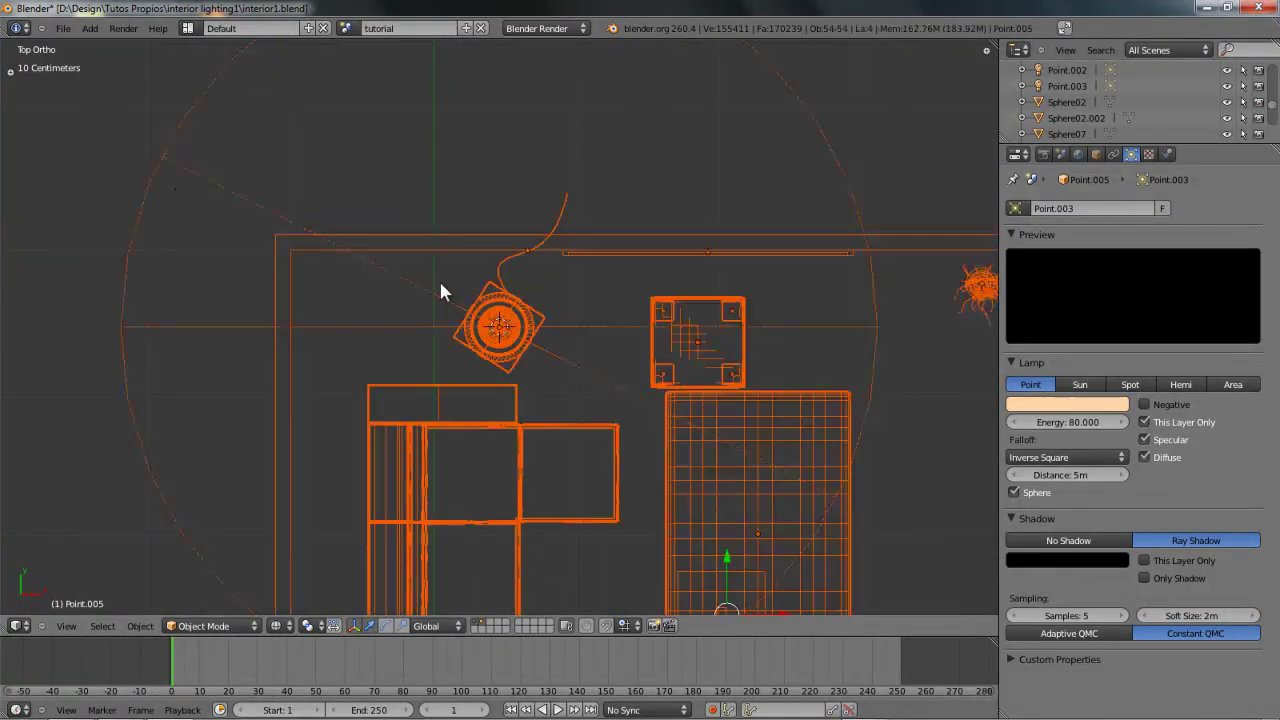
pyautogui.press('a')
pyautogui.press('a')
pyautogui.press('a')
pyautogui.press('a')
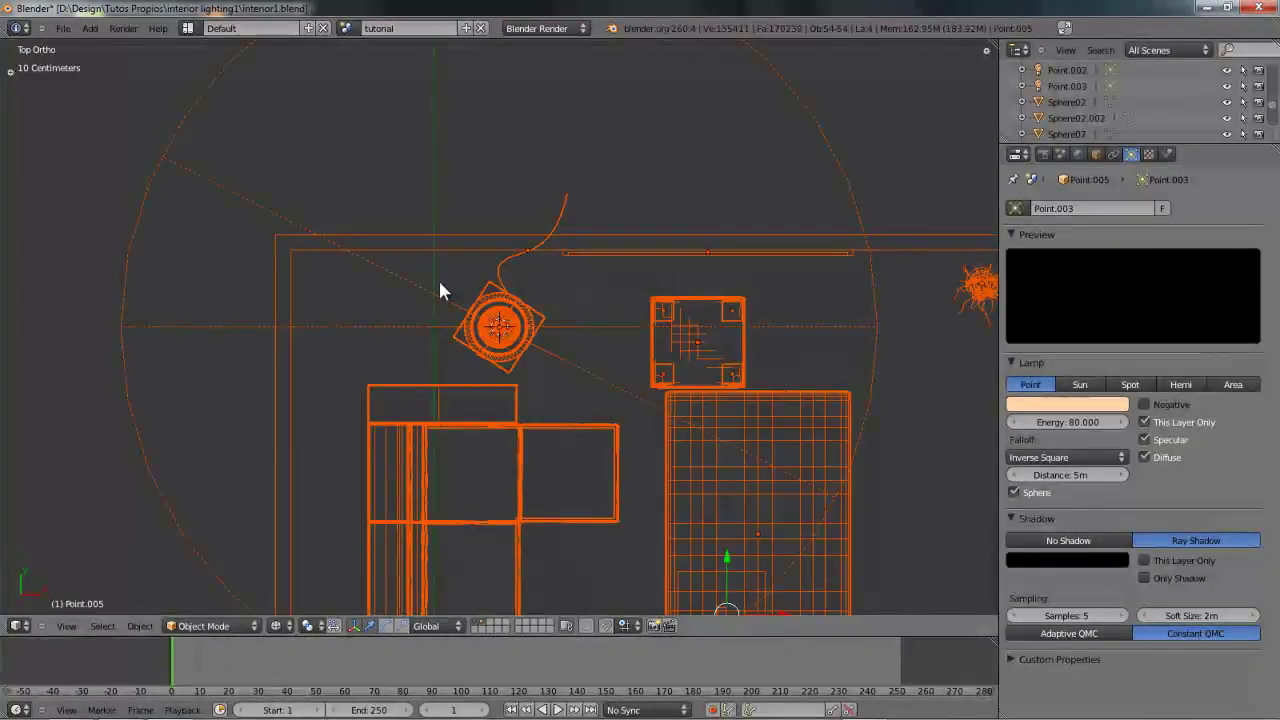
pyautogui.scroll(-5, 437, 278)
pyautogui.press('a')
pyautogui.press('a')
pyautogui.press('a')
pyautogui.scroll(2, 435, 278)
pyautogui.press('a')
pyautogui.press('a')
pyautogui.scroll(3, 436, 285)
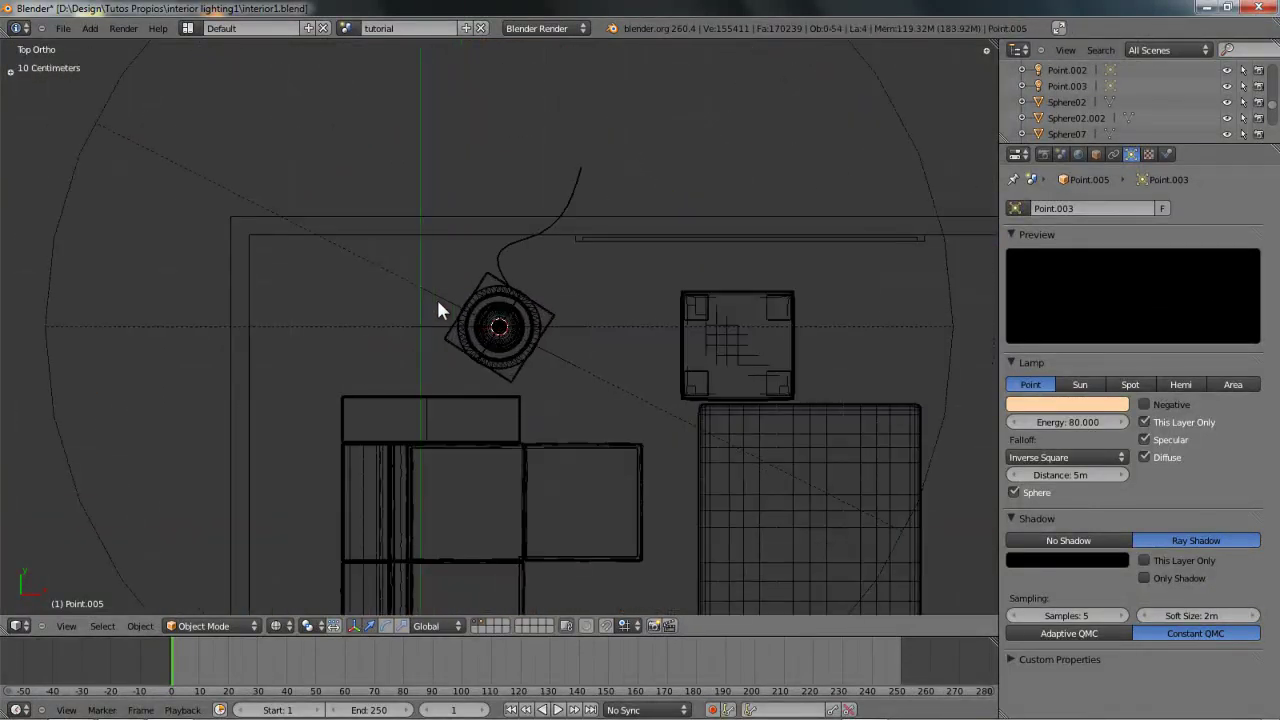
pyautogui.press('b')
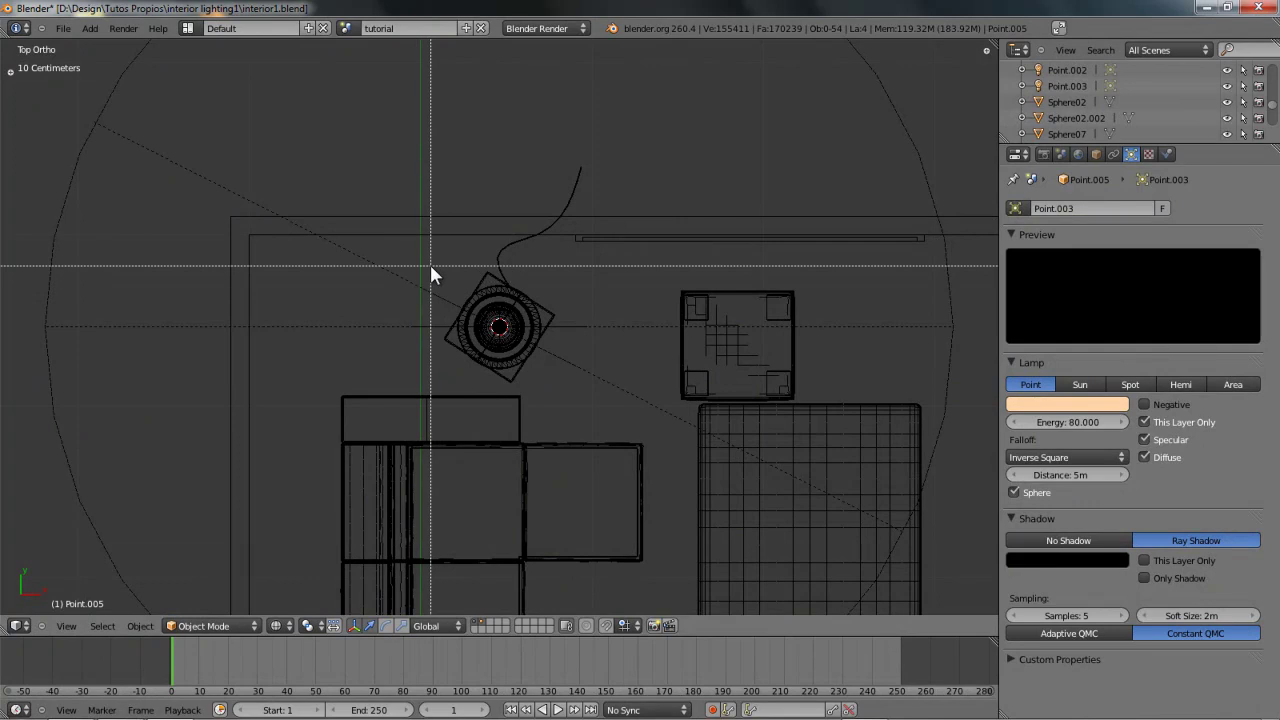
pyautogui.press('Escape')
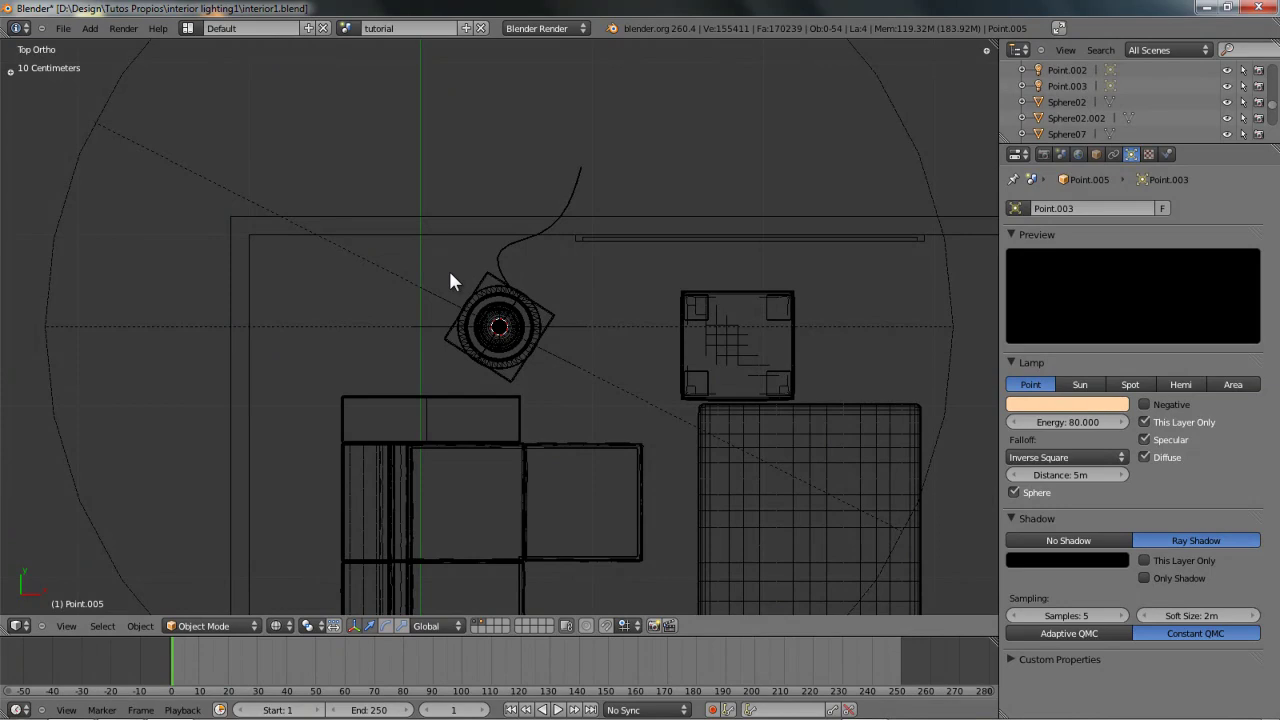
# Box-select the whole floor lamp together with its lights.
pyautogui.press('b')
pyautogui.moveTo(433, 257); pyautogui.dragTo(576, 380)
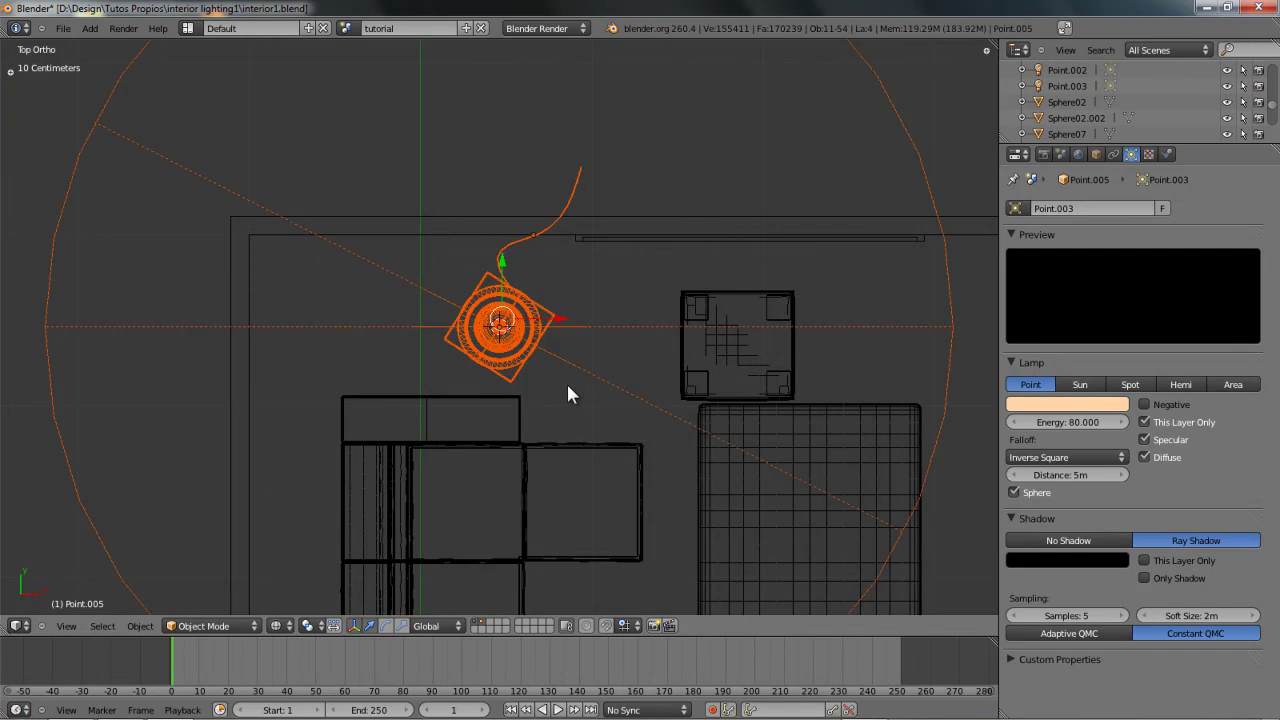
pyautogui.scroll(-6, 535, 265)
pyautogui.keyDown('shift'); pyautogui.moveTo(536, 263); pyautogui.dragTo(509, 220, button='middle'); pyautogui.keyUp('shift')
pyautogui.moveTo(542, 307); pyautogui.dragTo(530, 190, button='middle')
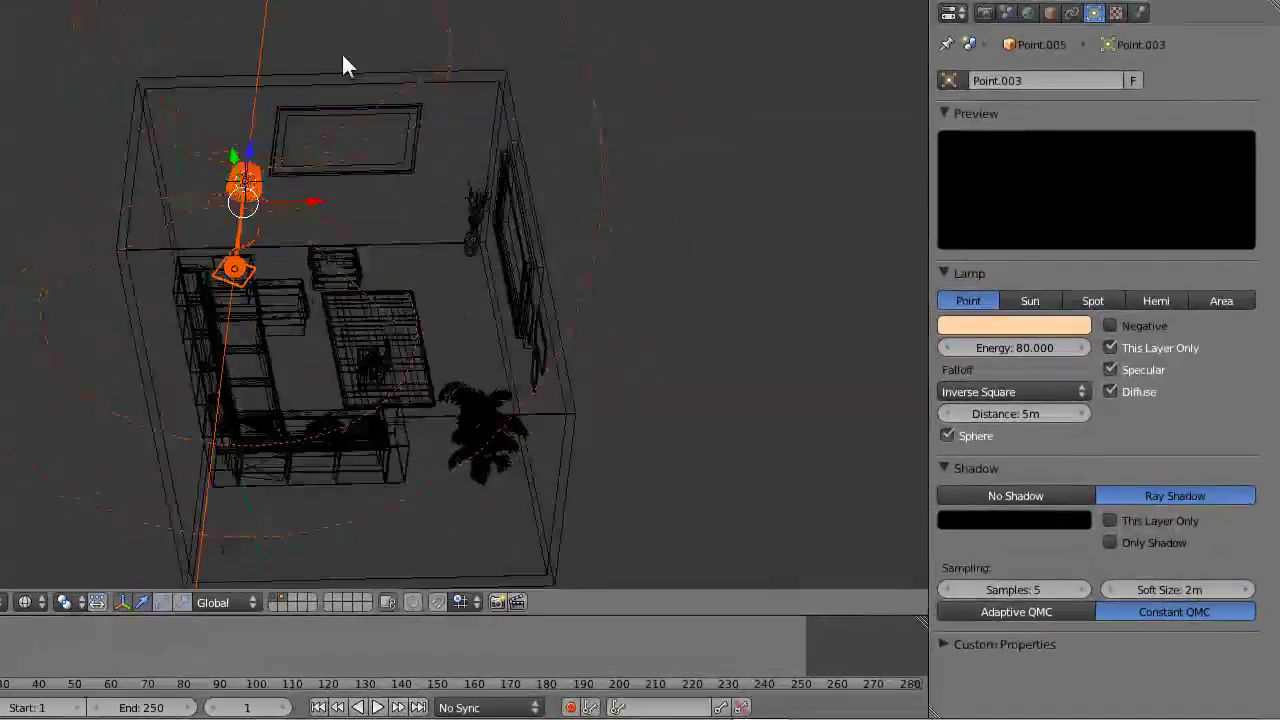
# Duplicate the floor lamp with its lights and place the copy in the corner behind the plant, in top view.
pyautogui.moveTo(343, 65); pyautogui.dragTo(418, 247, button='middle')
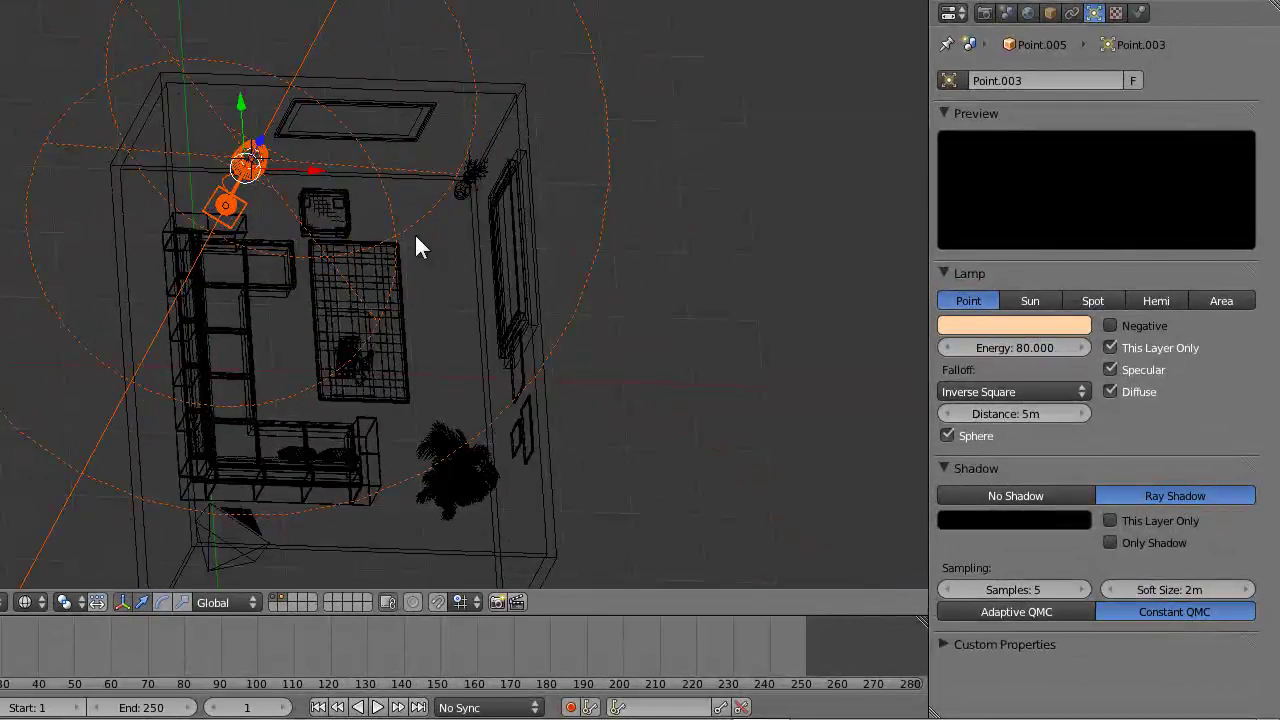
pyautogui.press('KP_7')
pyautogui.scroll(-1, 324, 234)
pyautogui.keyDown('shift'); pyautogui.moveTo(361, 212); pyautogui.dragTo(379, 200, button='middle'); pyautogui.keyUp('shift')
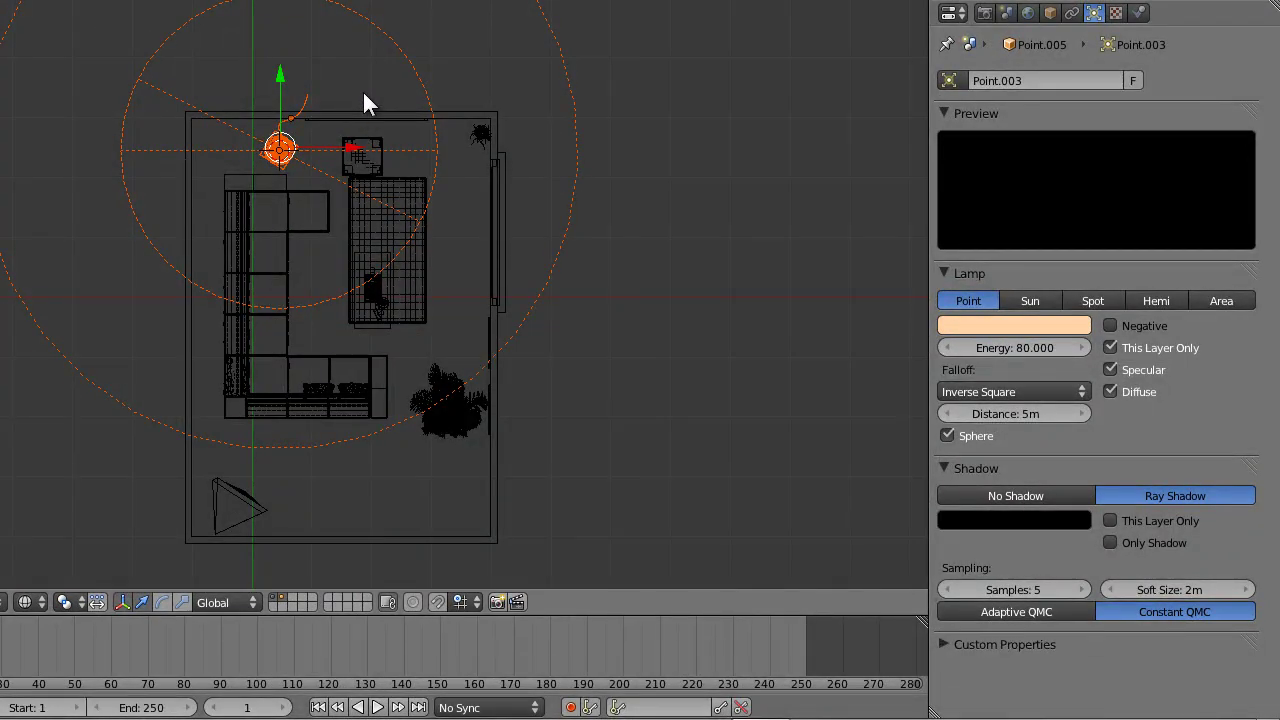
pyautogui.hotkey('shift', 'd')
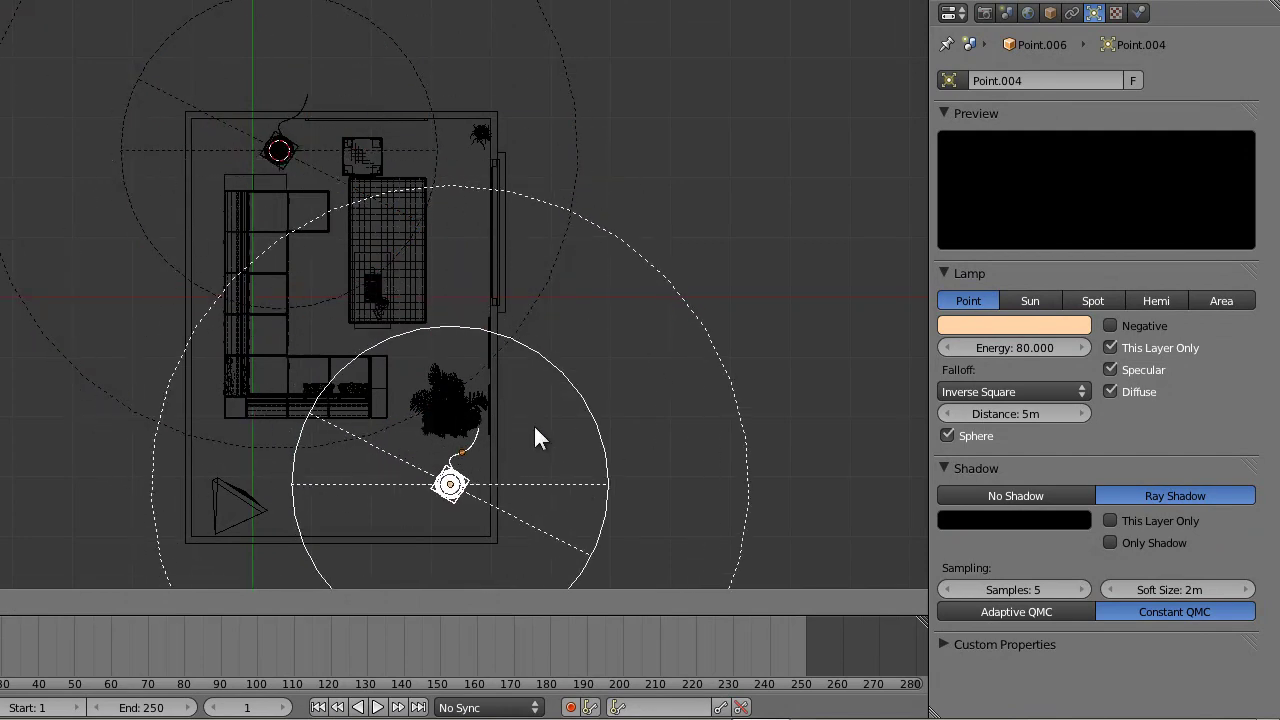
pyautogui.click(533, 423)
# Rotate the copied floor lamp so its cable runs toward the side wall, and adjust its position in the corner.
pyautogui.keyDown('shift'); pyautogui.moveTo(533, 377); pyautogui.dragTo(496, 296, button='middle'); pyautogui.keyUp('shift')
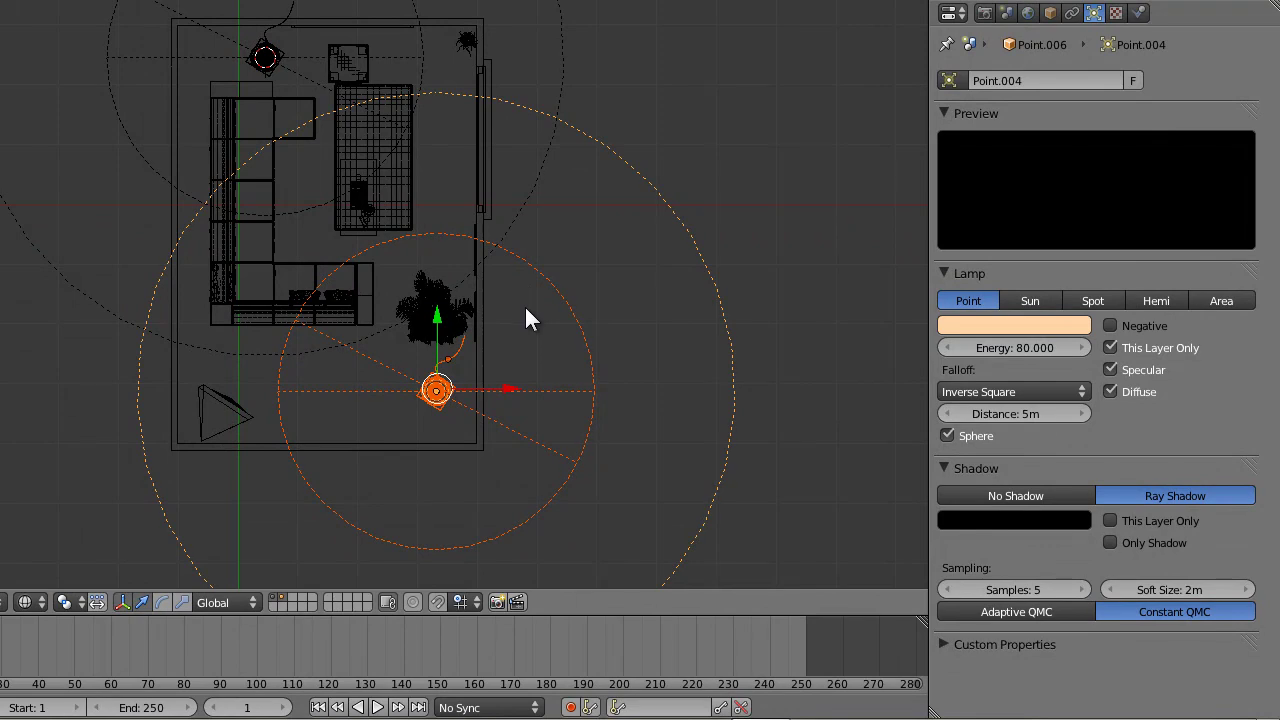
pyautogui.press('r')
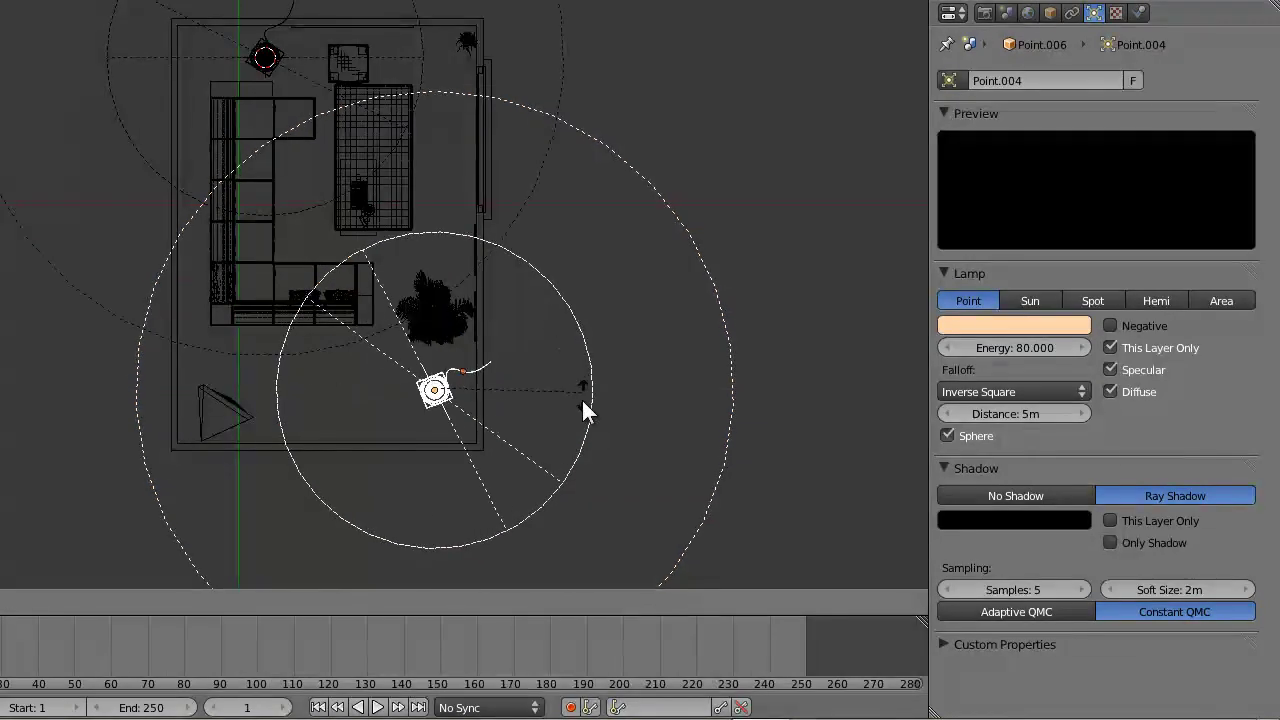
pyautogui.click(532, 492)
pyautogui.press('g')
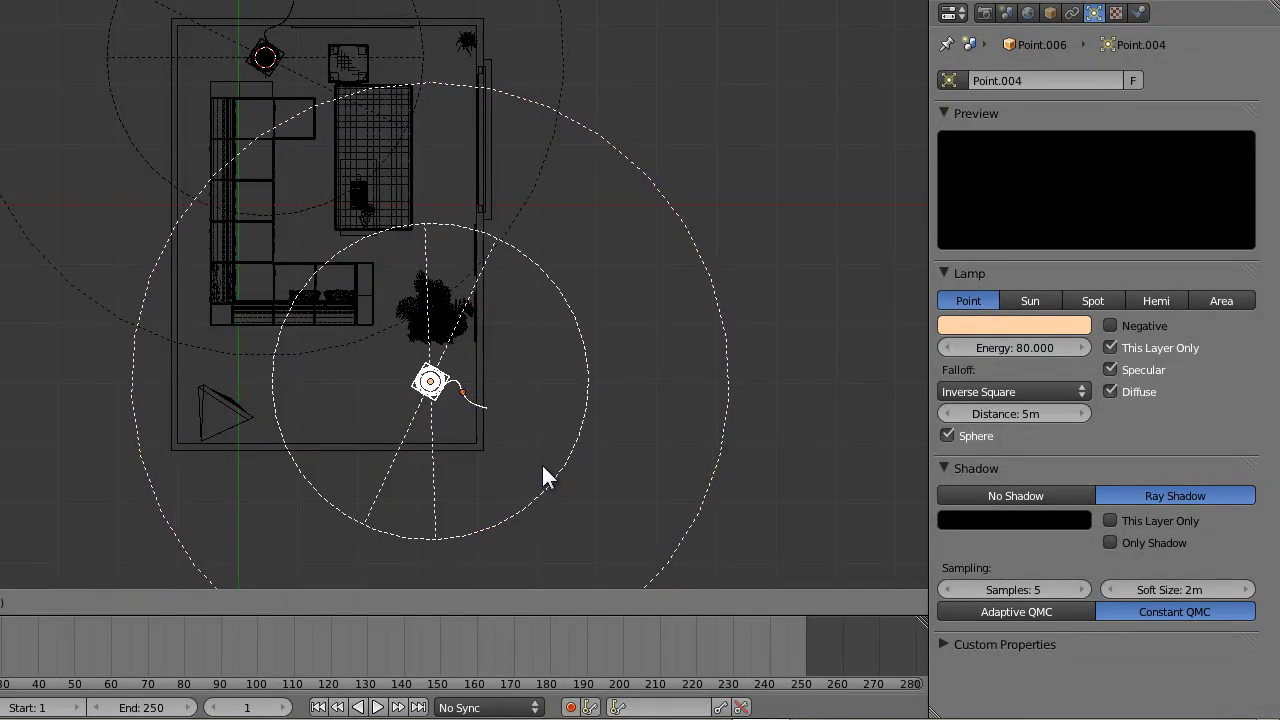
pyautogui.click(545, 492)
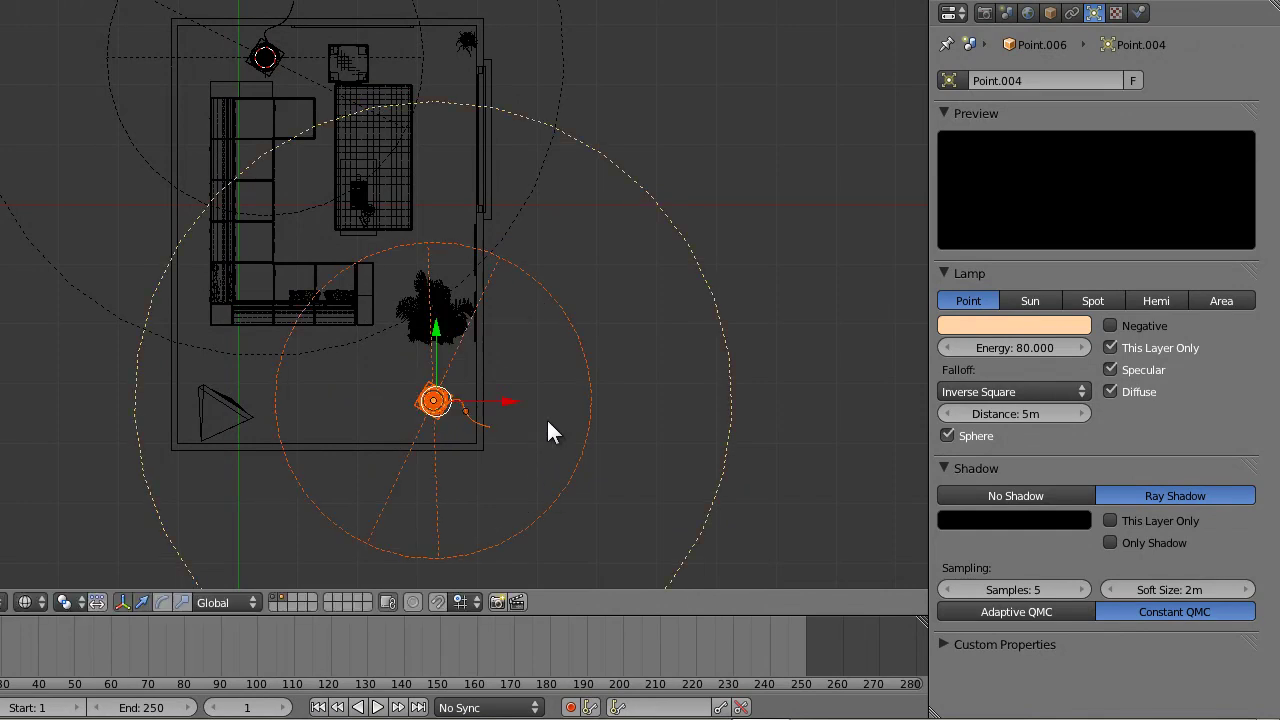
# Render the living room from the camera view.
pyautogui.press('KP_0')
pyautogui.keyDown('shift'); pyautogui.moveTo(620, 370); pyautogui.dragTo(354, 363, button='middle'); pyautogui.keyUp('shift')
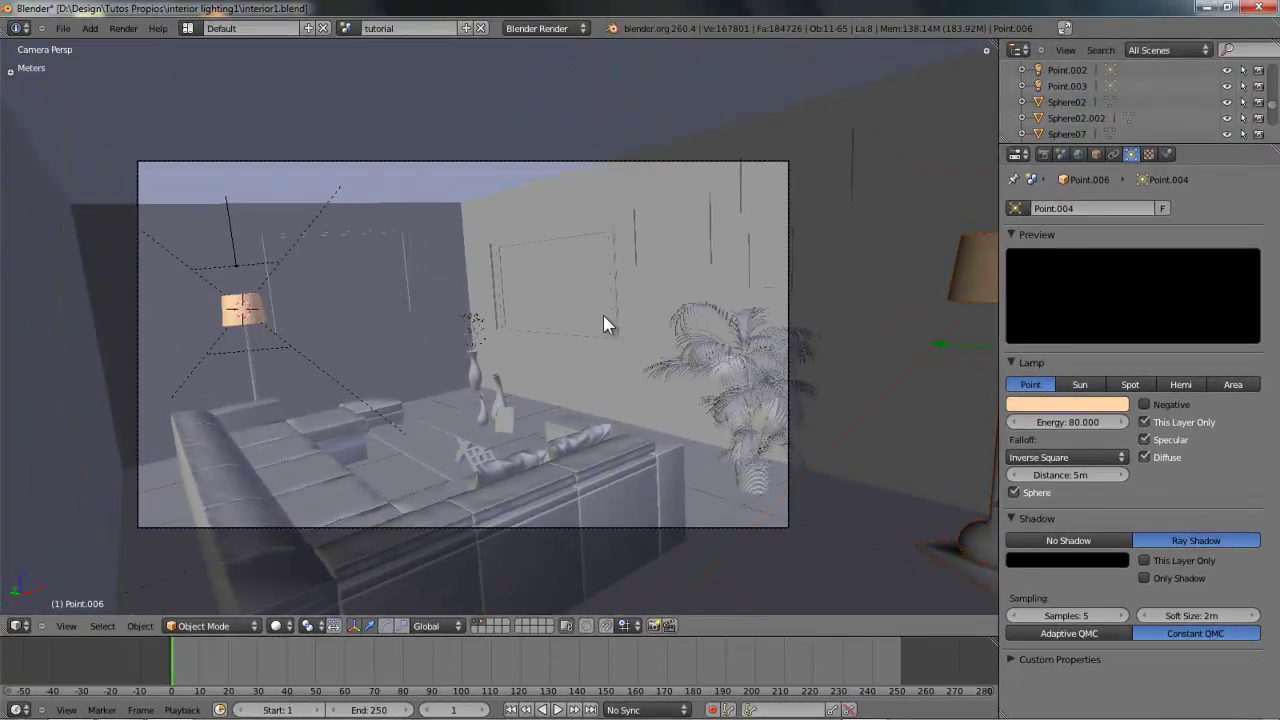
pyautogui.press('F12')
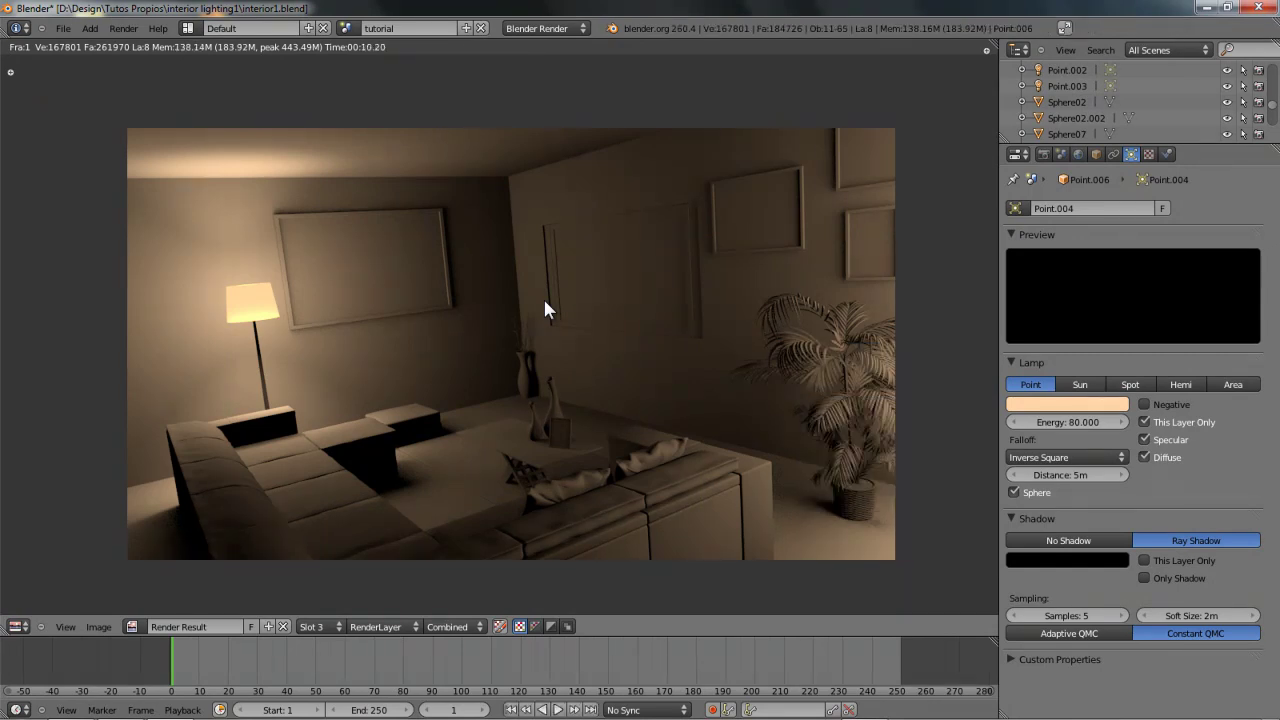
# Examine the render's lighting around the lampshade, sofa, plant and wall frames, dismissing the system performance notification.
pyautogui.scroll(1, 500, 302)
pyautogui.moveTo(533, 303); pyautogui.dragTo(477, 306, button='middle')
pyautogui.scroll(-1, 479, 300)
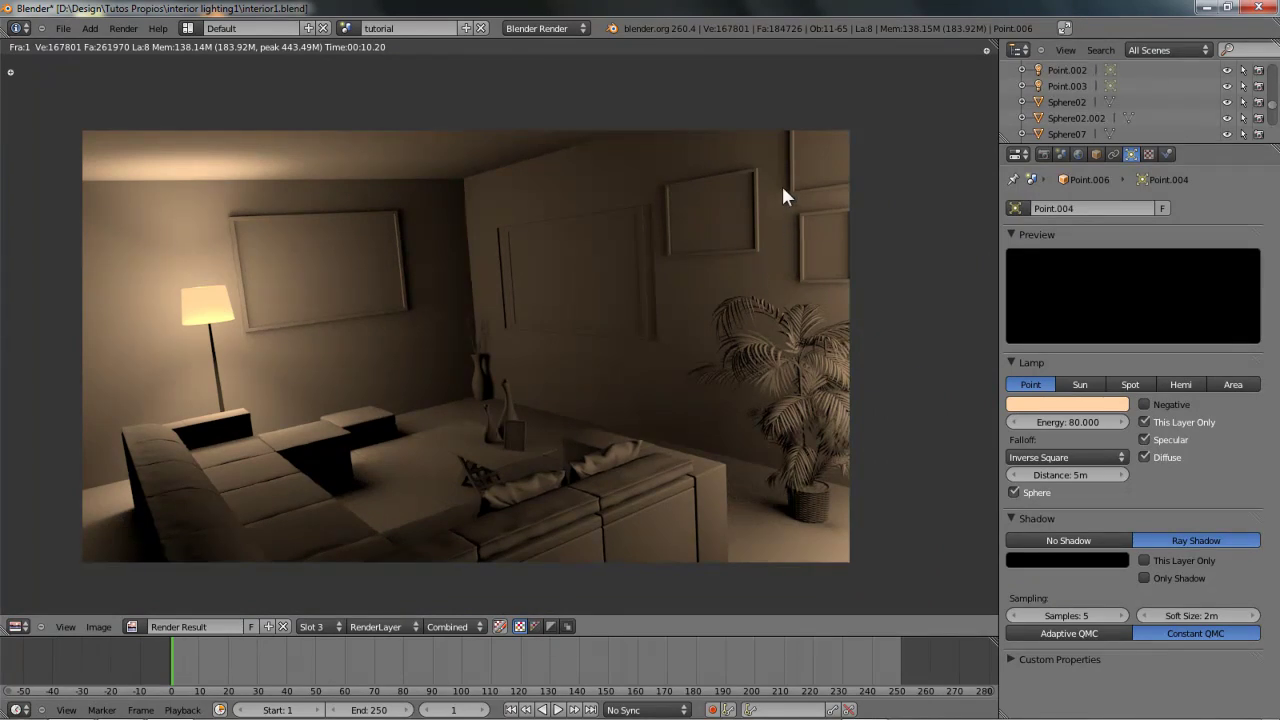
pyautogui.moveTo(784, 185); pyautogui.dragTo(600, 305, button='middle')
pyautogui.scroll(-1, 590, 301)
pyautogui.scroll(5, 600, 315)
pyautogui.scroll(-5, 792, 395)
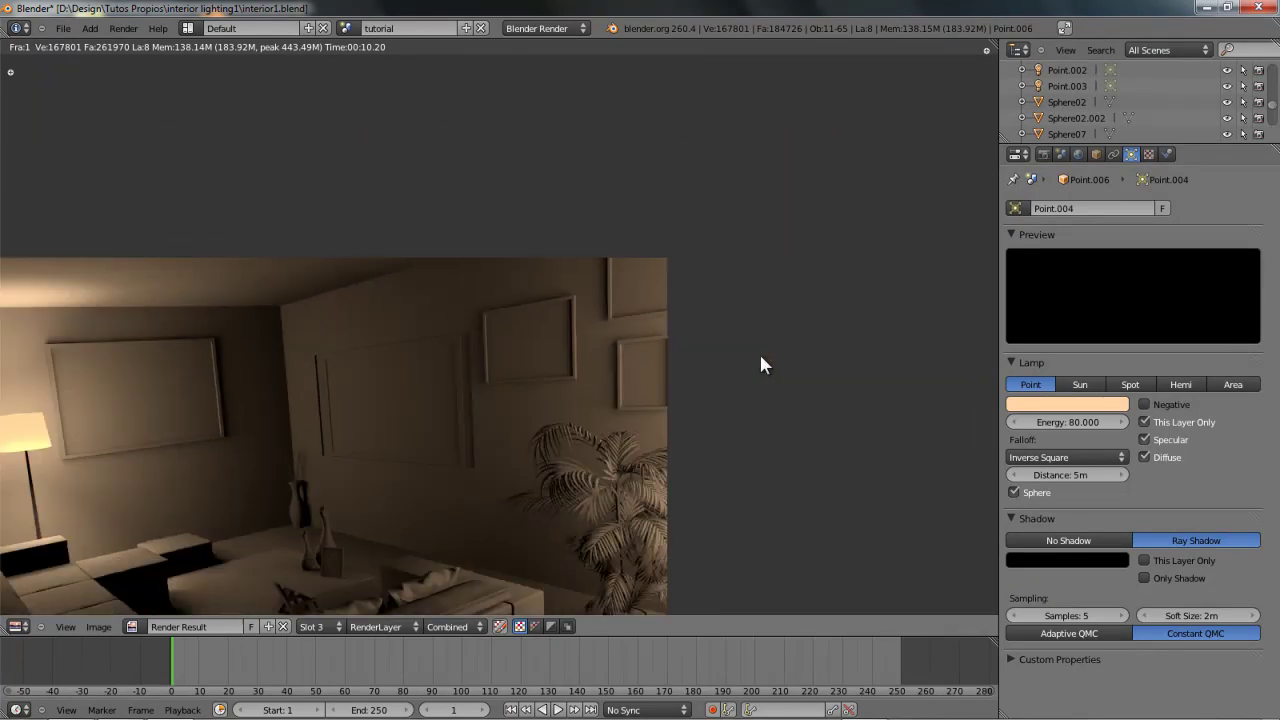
pyautogui.moveTo(204, 385); pyautogui.dragTo(611, 275, button='middle')
pyautogui.scroll(1, 538, 326)
pyautogui.moveTo(706, 393); pyautogui.dragTo(660, 398, button='middle')
pyautogui.moveTo(788, 362); pyautogui.dragTo(622, 387, button='middle')
pyautogui.moveTo(417, 372); pyautogui.dragTo(502, 362, button='middle')
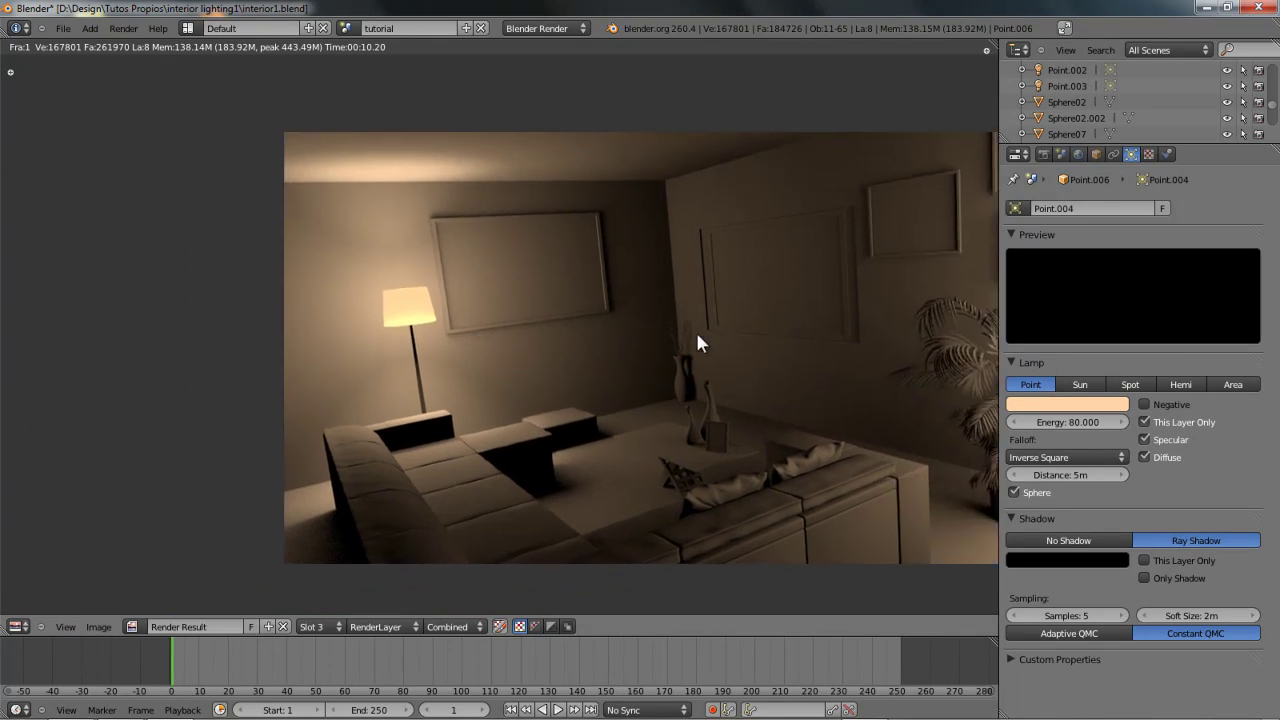
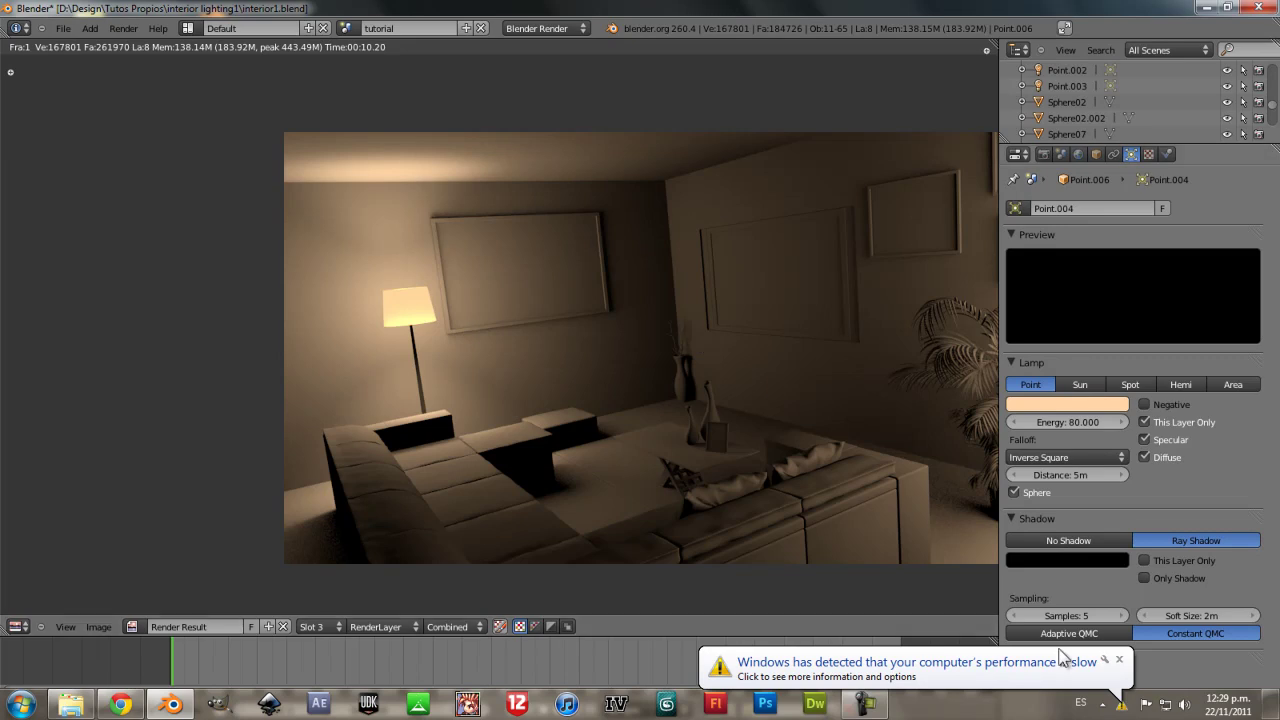
pyautogui.click(1119, 660)
pyautogui.moveTo(630, 281); pyautogui.dragTo(469, 266, button='middle')
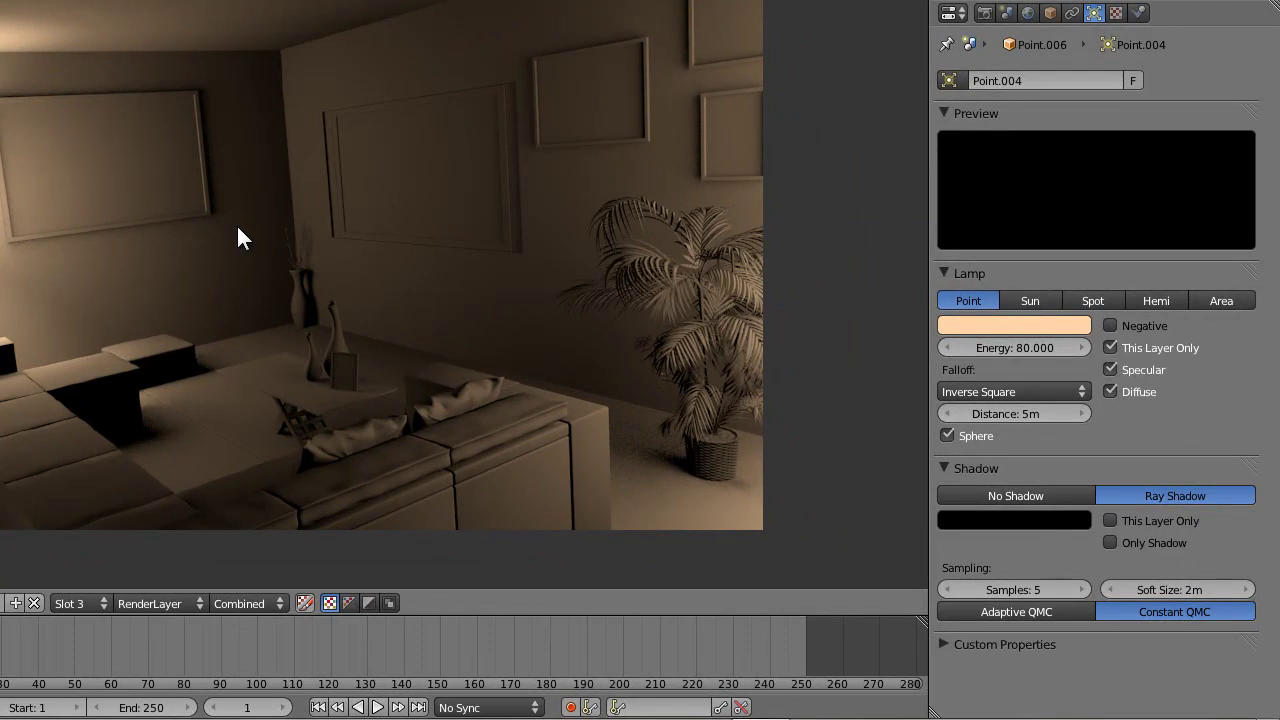
pyautogui.moveTo(238, 228)
pyautogui.mouseDown(button='middle')
pyautogui.moveTo(288, 242)
pyautogui.moveTo(241, 253)
pyautogui.mouseUp(button='middle')
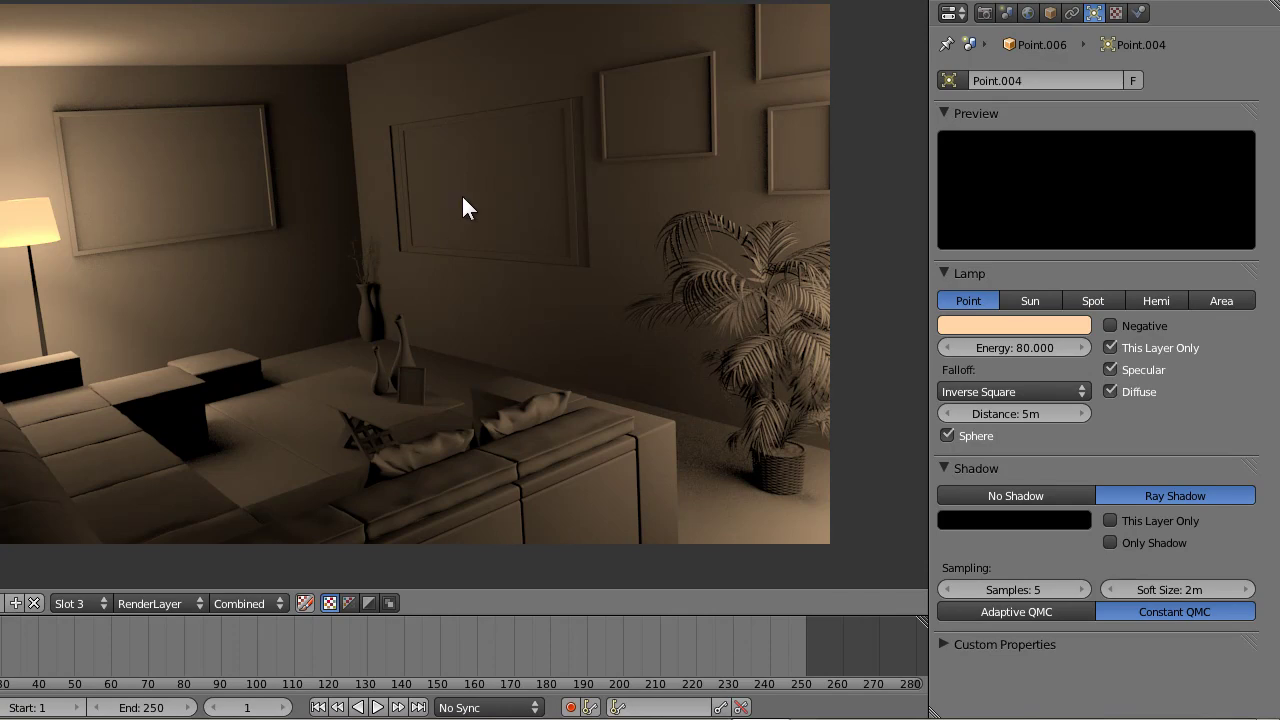
# Close the render, select the television on the side wall and bring it into close view in solid shading.
pyautogui.press('Escape')
pyautogui.rightClick(397, 205)
pyautogui.press('KP_Decimal')
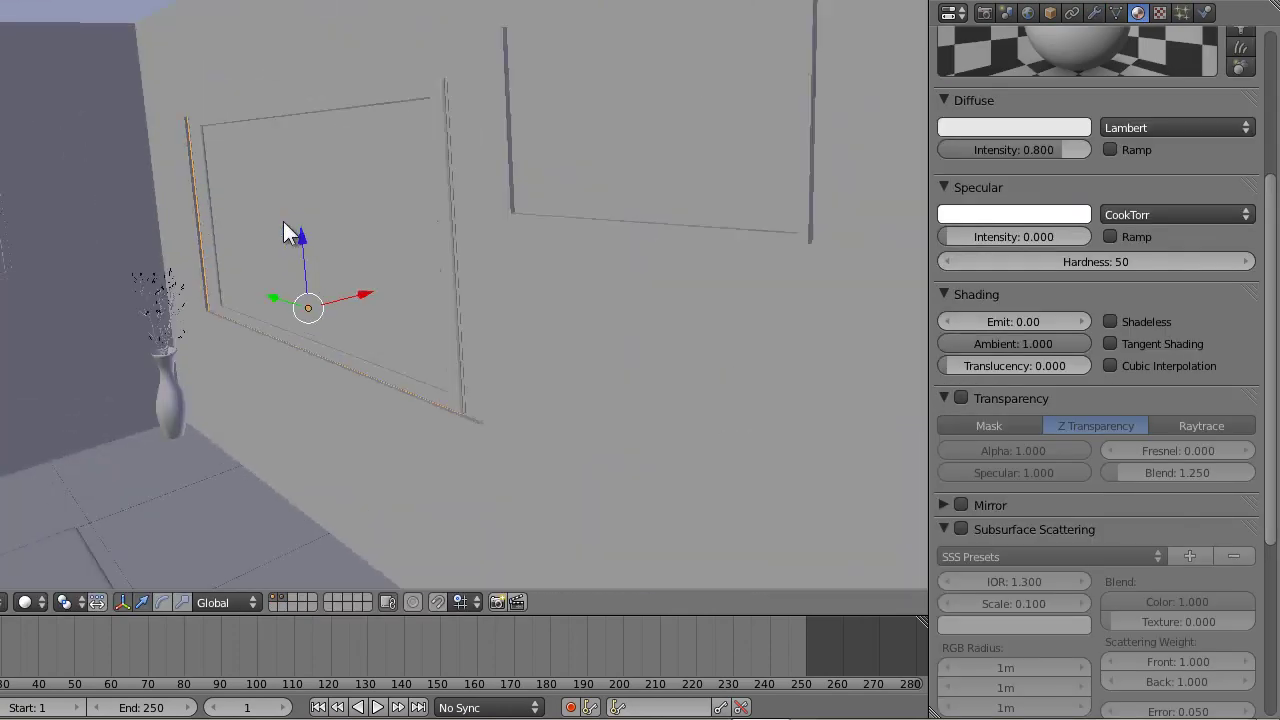
pyautogui.press('z')
pyautogui.moveTo(527, 250); pyautogui.dragTo(288, 169, button='middle')
pyautogui.moveTo(478, 274)
pyautogui.mouseDown(button='middle')
pyautogui.moveTo(473, 329)
pyautogui.moveTo(451, 337)
pyautogui.moveTo(522, 297)
pyautogui.moveTo(477, 363)
pyautogui.mouseUp(button='middle')
pyautogui.press('z')
pyautogui.moveTo(534, 274)
pyautogui.mouseDown(button='middle')
pyautogui.moveTo(470, 352)
pyautogui.moveTo(583, 343)
pyautogui.moveTo(477, 371)
pyautogui.moveTo(463, 343)
pyautogui.moveTo(427, 343)
pyautogui.moveTo(434, 371)
pyautogui.moveTo(515, 348)
pyautogui.moveTo(543, 363)
pyautogui.moveTo(454, 369)
pyautogui.mouseUp(button='middle')
# Select the television's screen face in face-select Edit Mode and snap the 3D cursor to its center.
pyautogui.press('Tab')
pyautogui.hotkey('ctrl', 'Tab')
pyautogui.click(433, 369)
pyautogui.scroll(1, 424, 374)
pyautogui.rightClick(460, 332)
pyautogui.scroll(3, 548, 350)
pyautogui.scroll(-3, 568, 359)
pyautogui.hotkey('shift', 's')
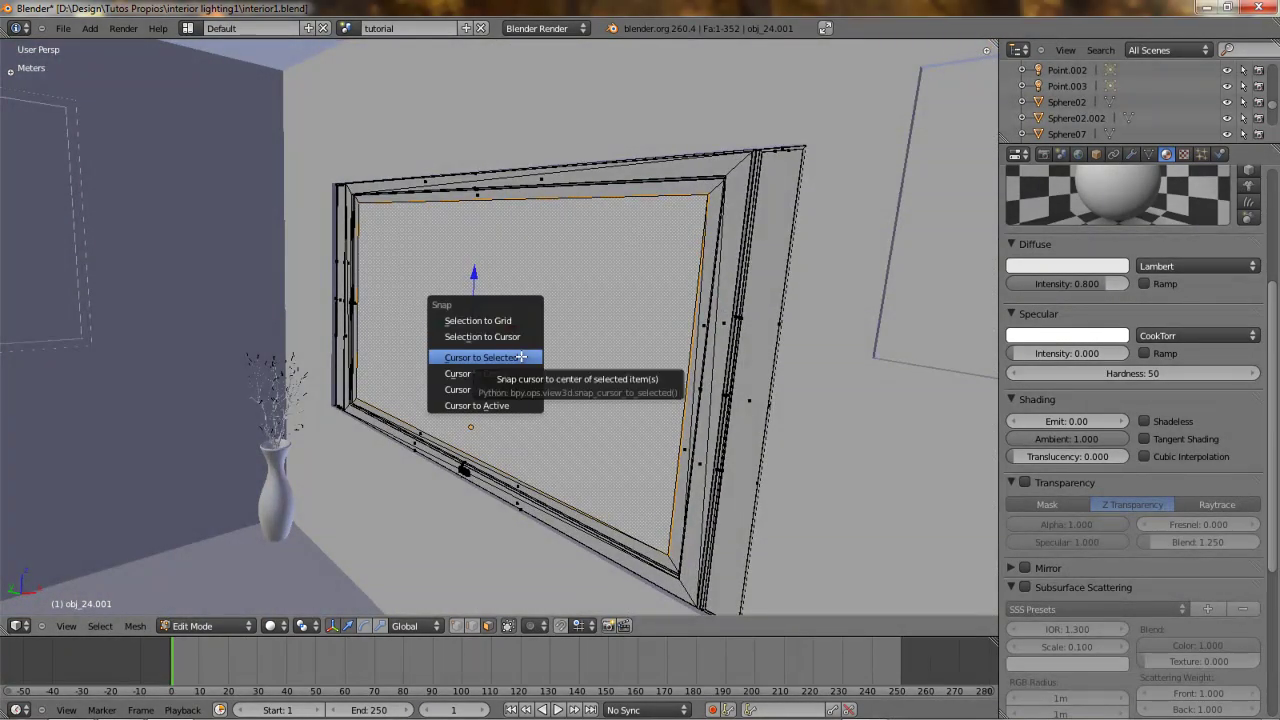
pyautogui.click(521, 357)
# Leave Edit Mode and add an area lamp at the 3D cursor on the television screen, in right wireframe view.
pyautogui.scroll(-2, 450, 370)
pyautogui.scroll(-2, 432, 370)
pyautogui.scroll(6, 432, 370)
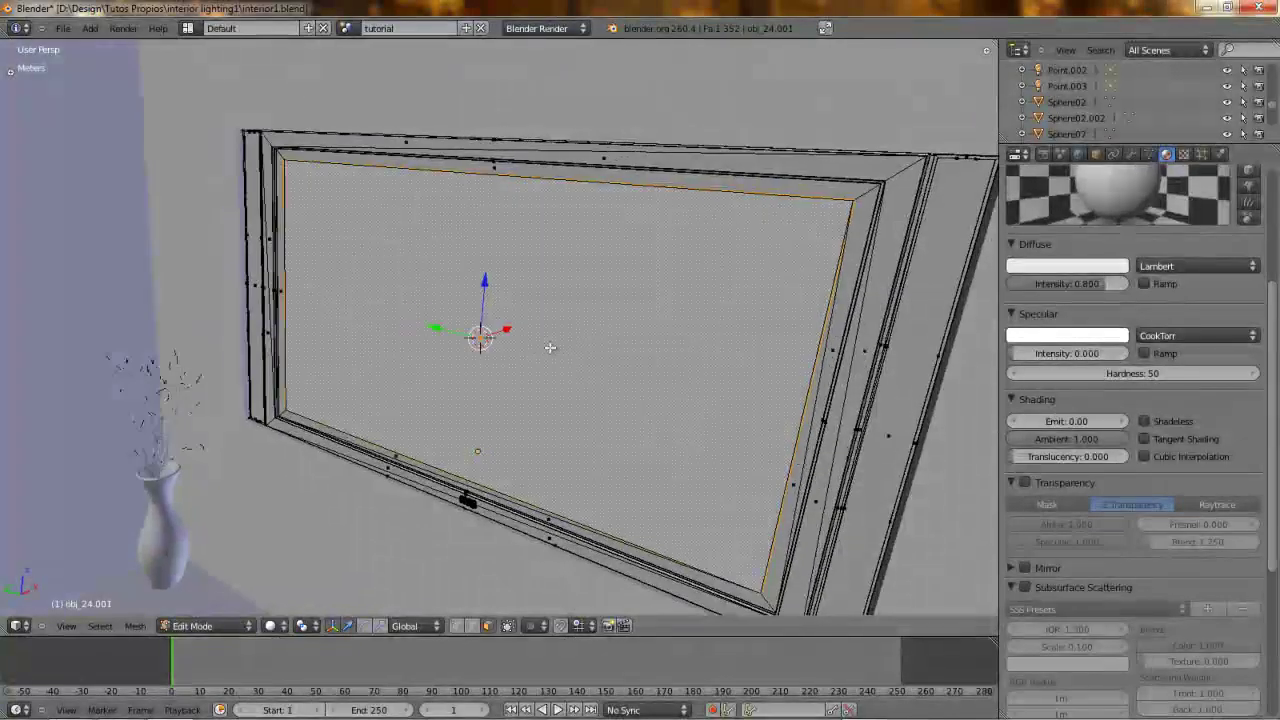
pyautogui.moveTo(550, 347); pyautogui.dragTo(461, 336, button='middle')
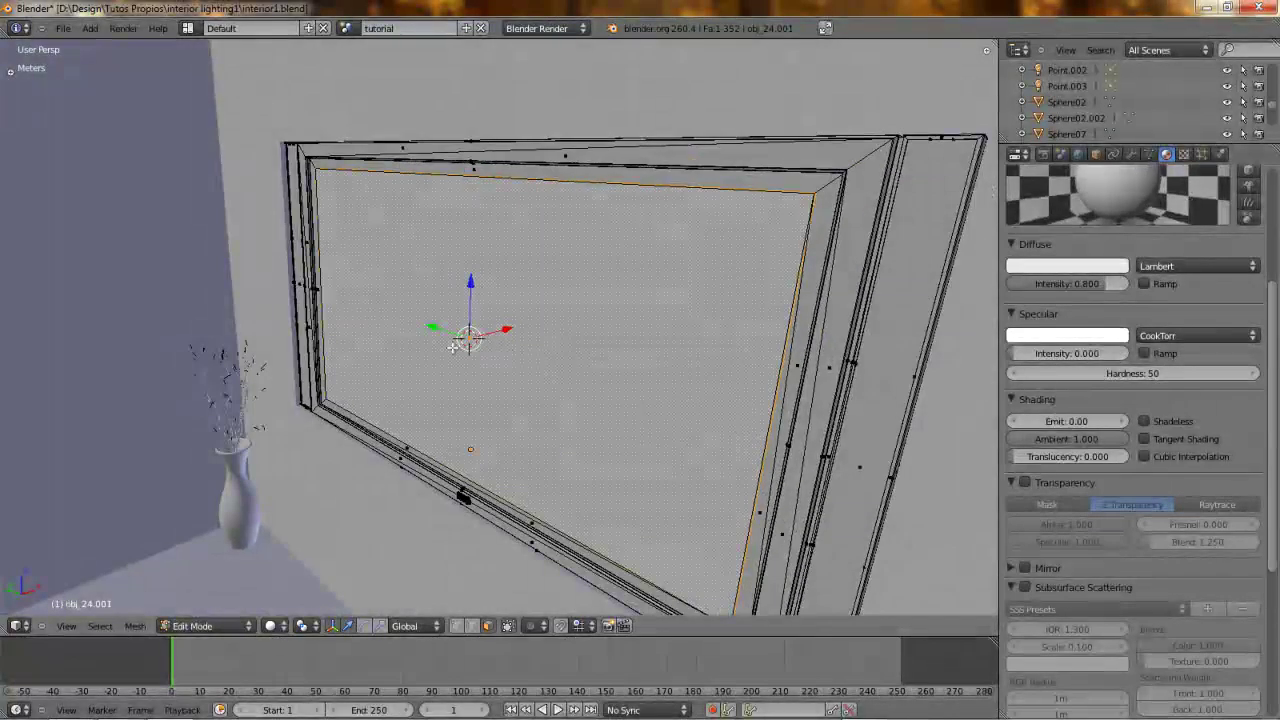
pyautogui.moveTo(473, 293); pyautogui.dragTo(550, 321, button='middle')
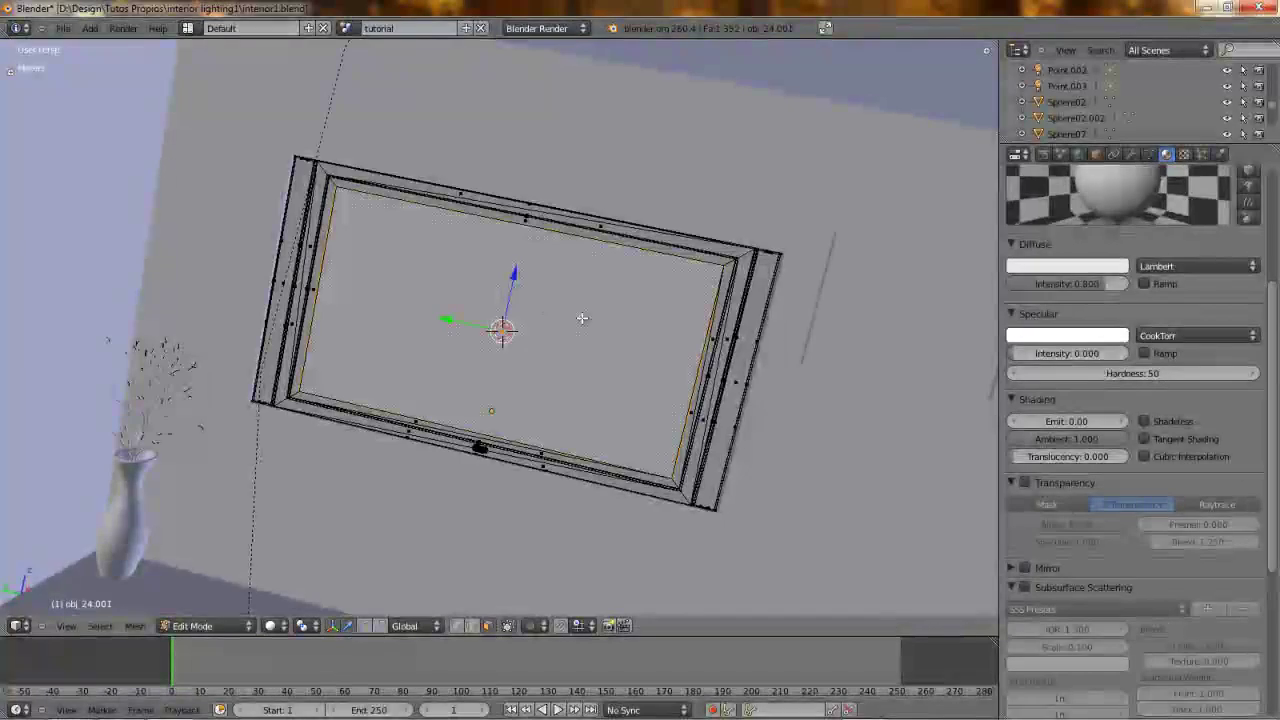
pyautogui.press('Tab')
pyautogui.press('z')
pyautogui.press('KP_3')
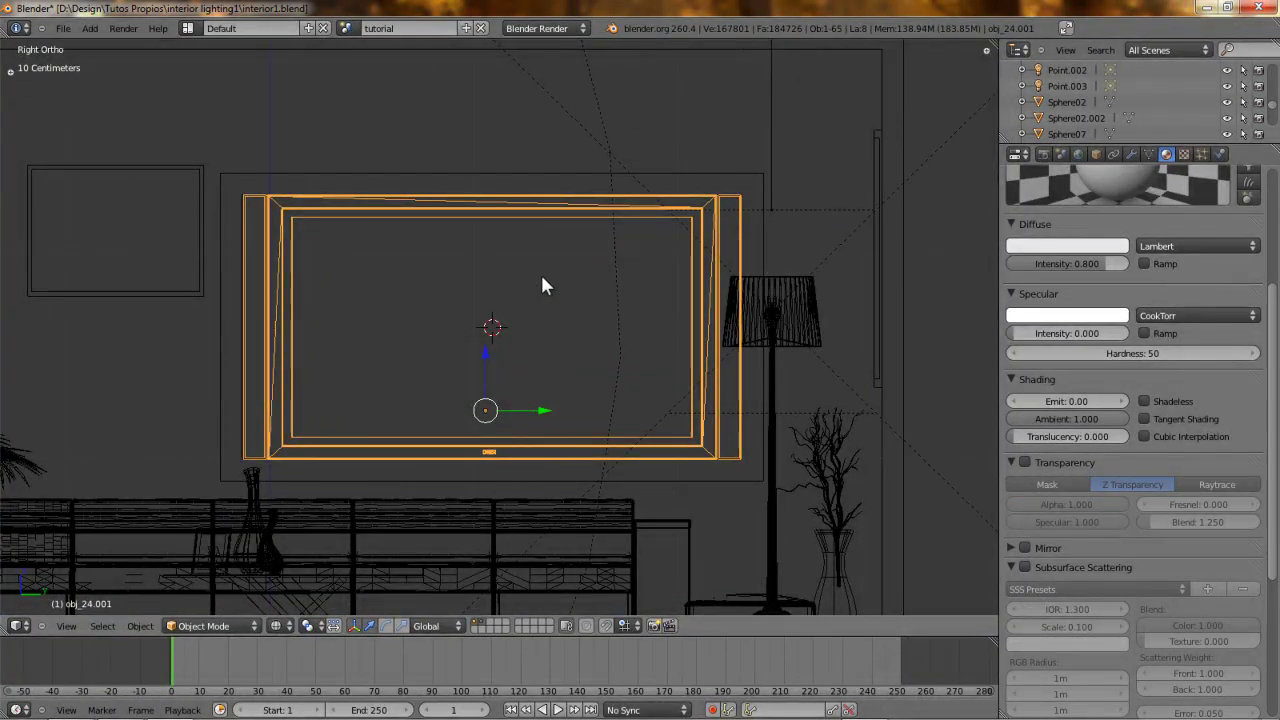
pyautogui.hotkey('shift', 'a')
pyautogui.moveTo(540, 279)
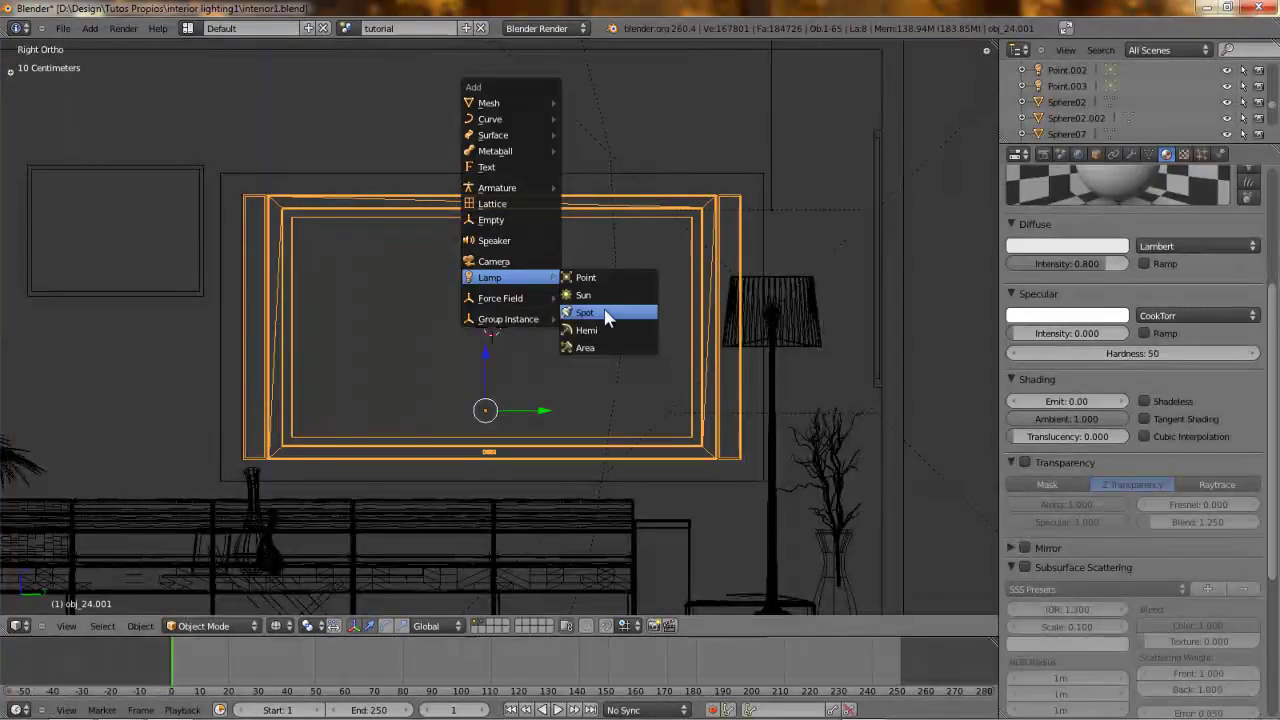
pyautogui.click(594, 347)
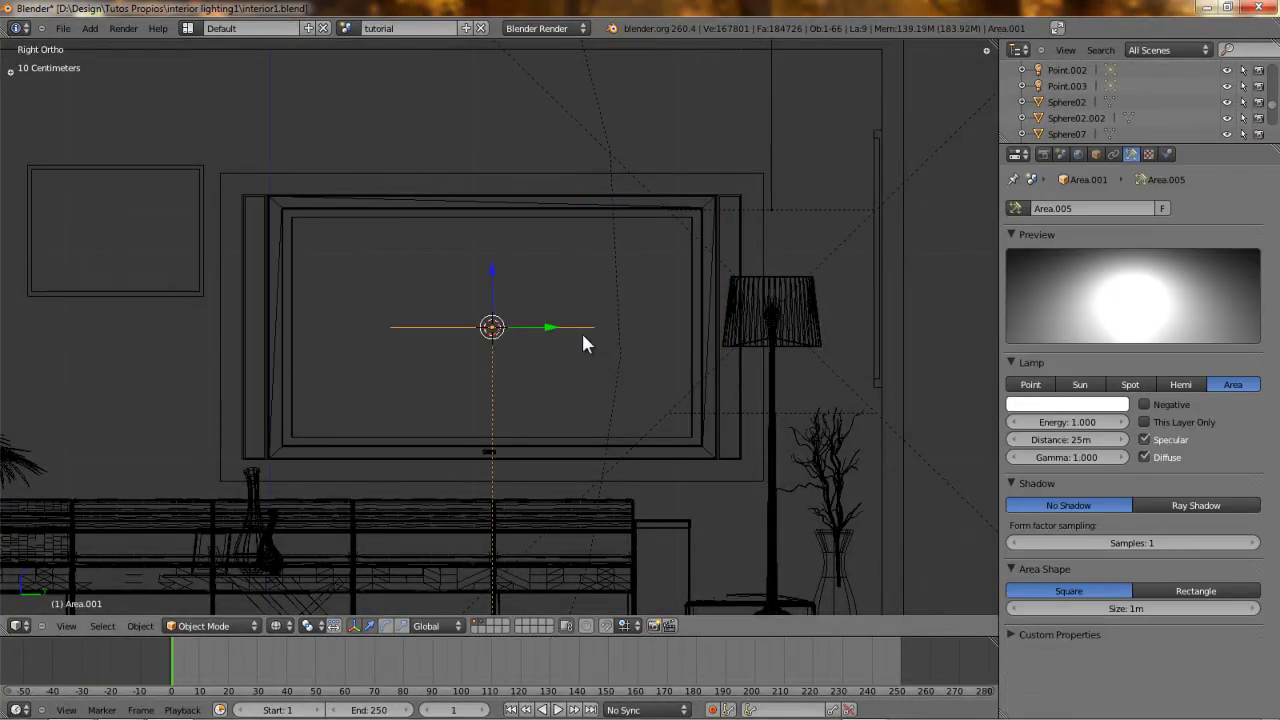
# Rotate the area lamp in front view so it points horizontally from the television into the room.
pyautogui.press('KP_7')
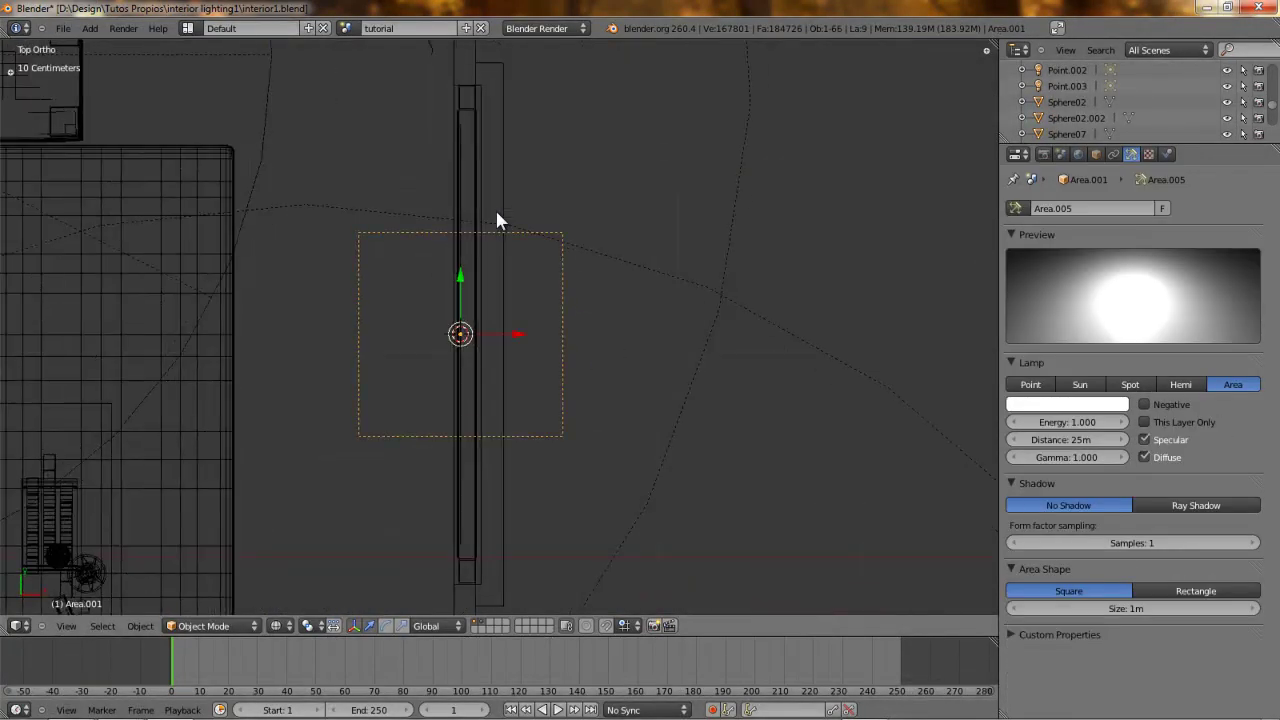
pyautogui.scroll(-3, 493, 207)
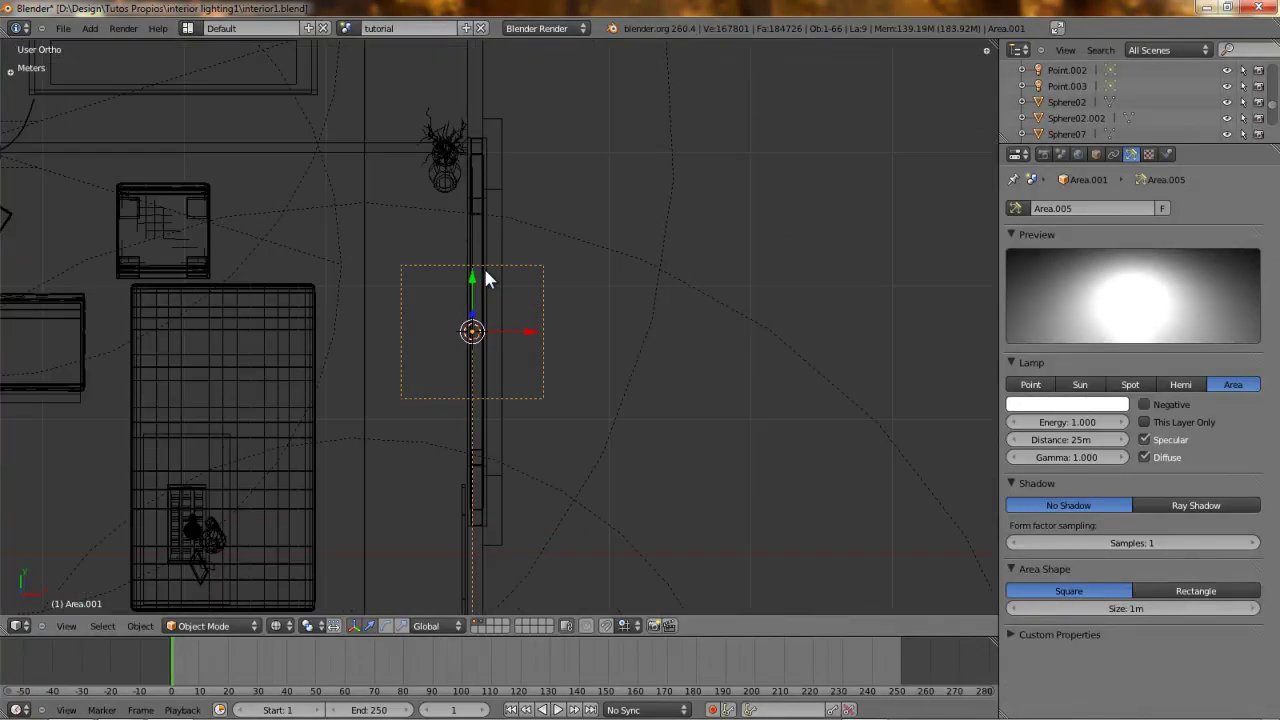
pyautogui.press('KP_1')
pyautogui.scroll(-3, 660, 255)
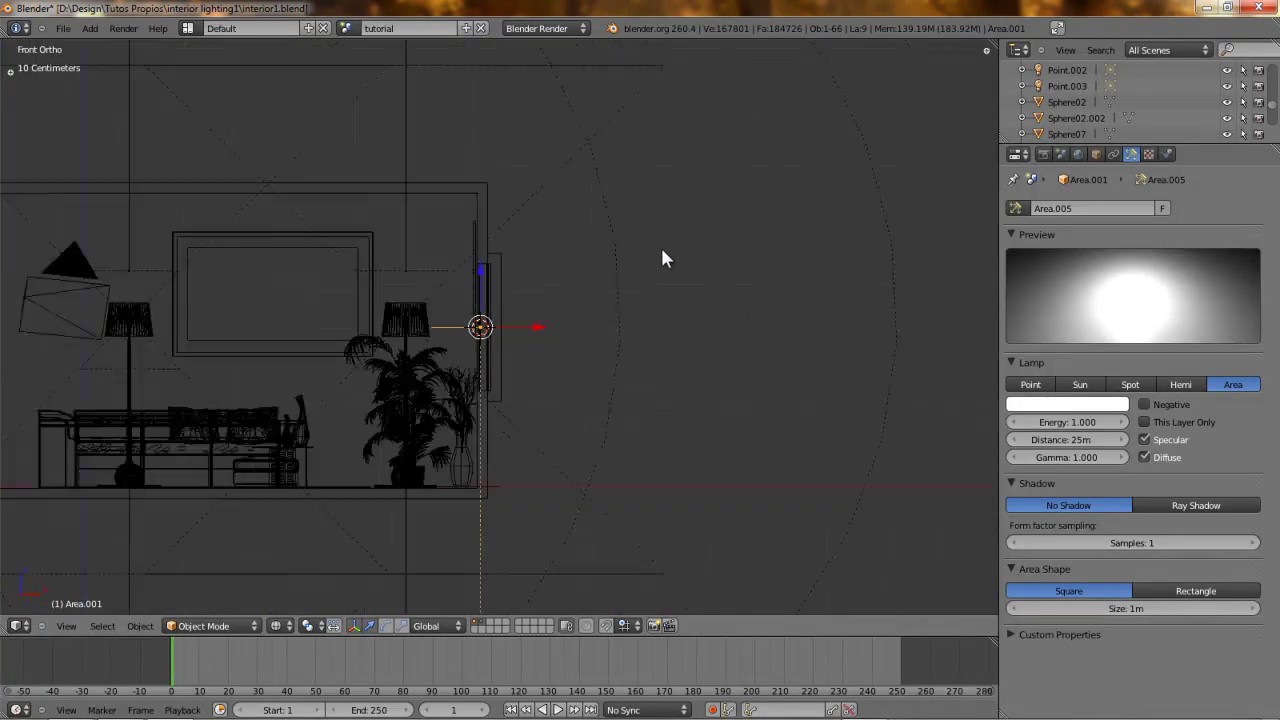
pyautogui.scroll(2, 600, 285)
pyautogui.scroll(-4, 620, 300)
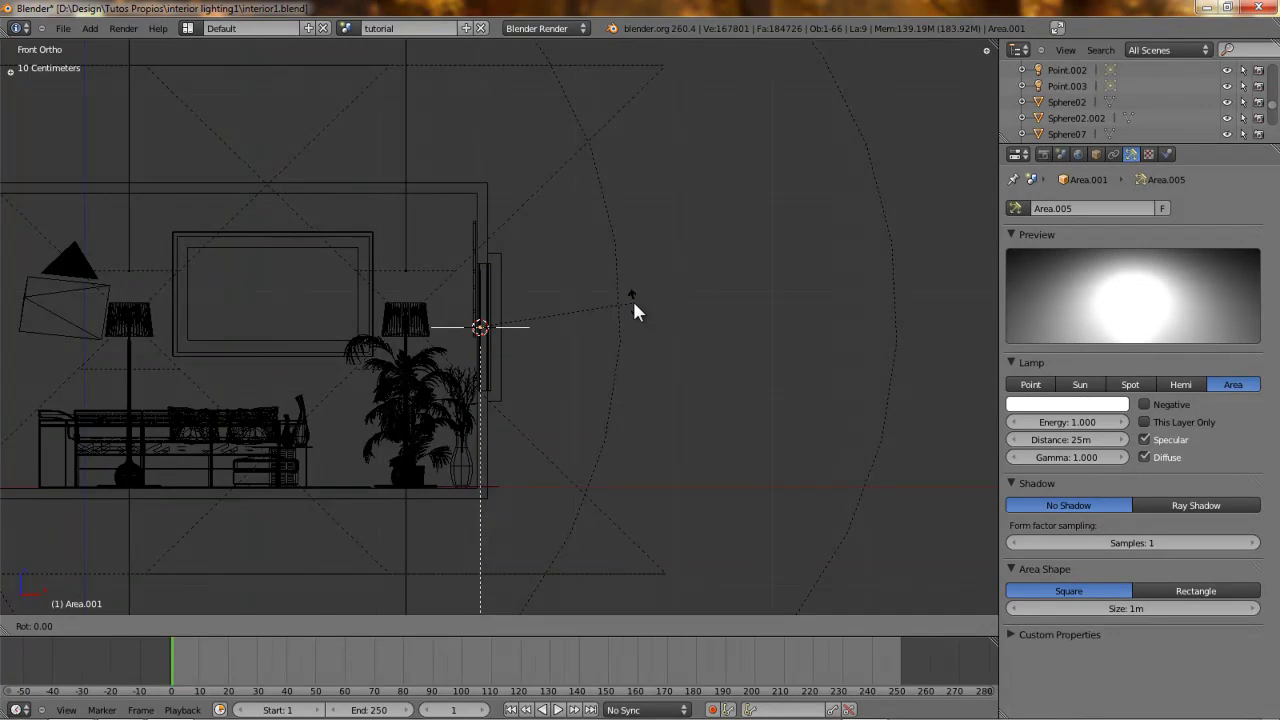
pyautogui.scroll(3, 470, 226)
pyautogui.scroll(-4, 467, 219)
pyautogui.keyDown('shift'); pyautogui.moveTo(395, 294); pyautogui.dragTo(572, 390, button='middle'); pyautogui.keyUp('shift')
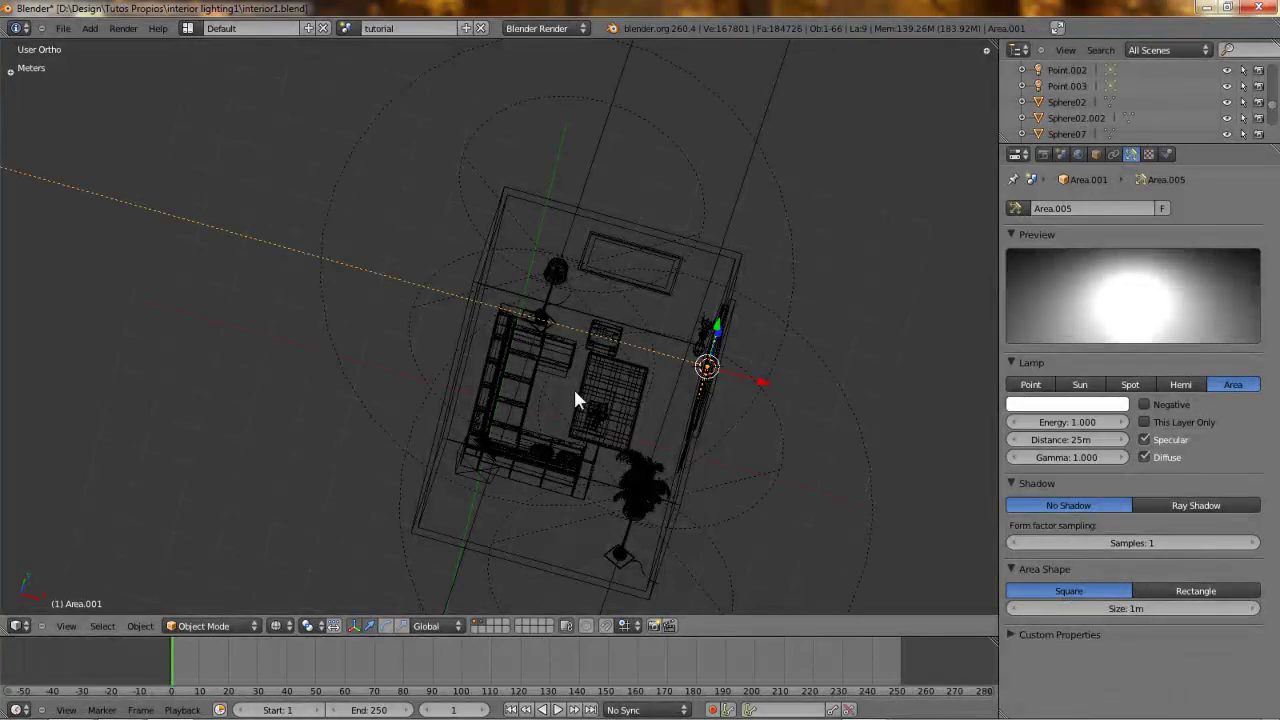
# Reduce the television area lamp's falloff distance to 1.2 m.
pyautogui.press('KP_1')
pyautogui.scroll(2, 629, 366)
pyautogui.scroll(-2, 819, 286)
pyautogui.scroll(-1, 738, 258)
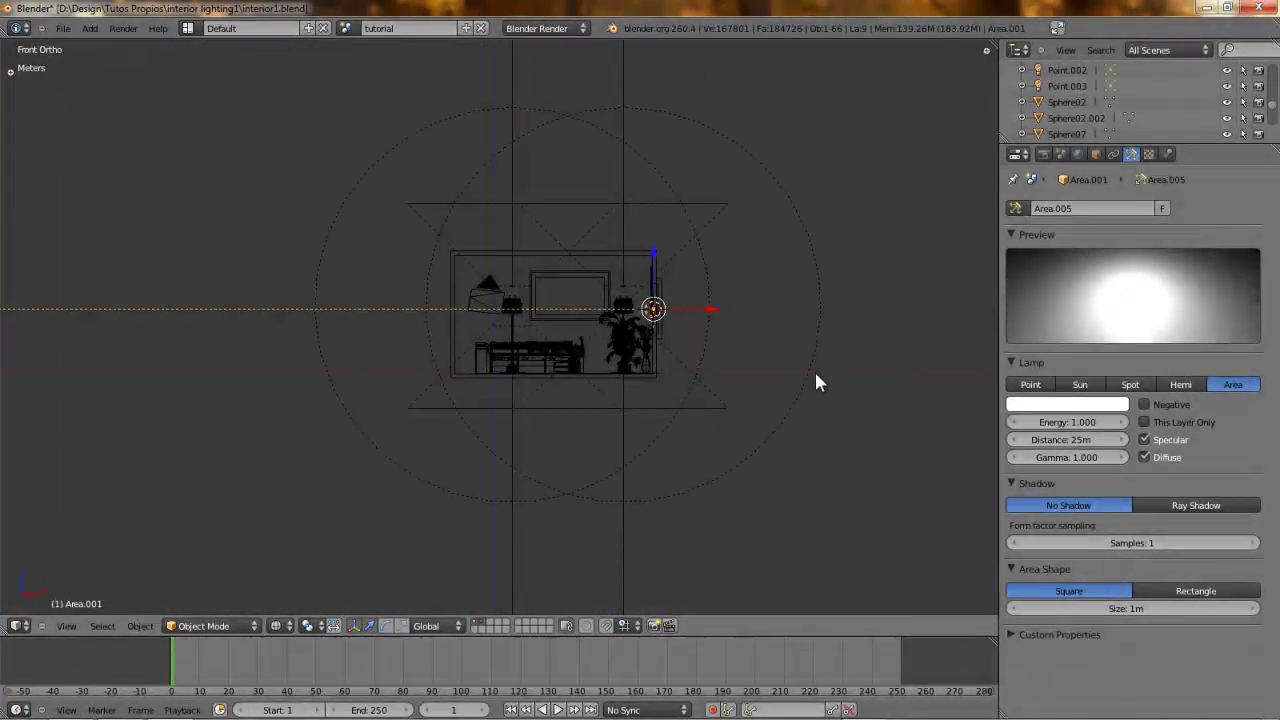
pyautogui.keyDown('shift'); pyautogui.moveTo(667, 258); pyautogui.dragTo(567, 310, button='middle'); pyautogui.keyUp('shift')
pyautogui.scroll(2, 740, 265)
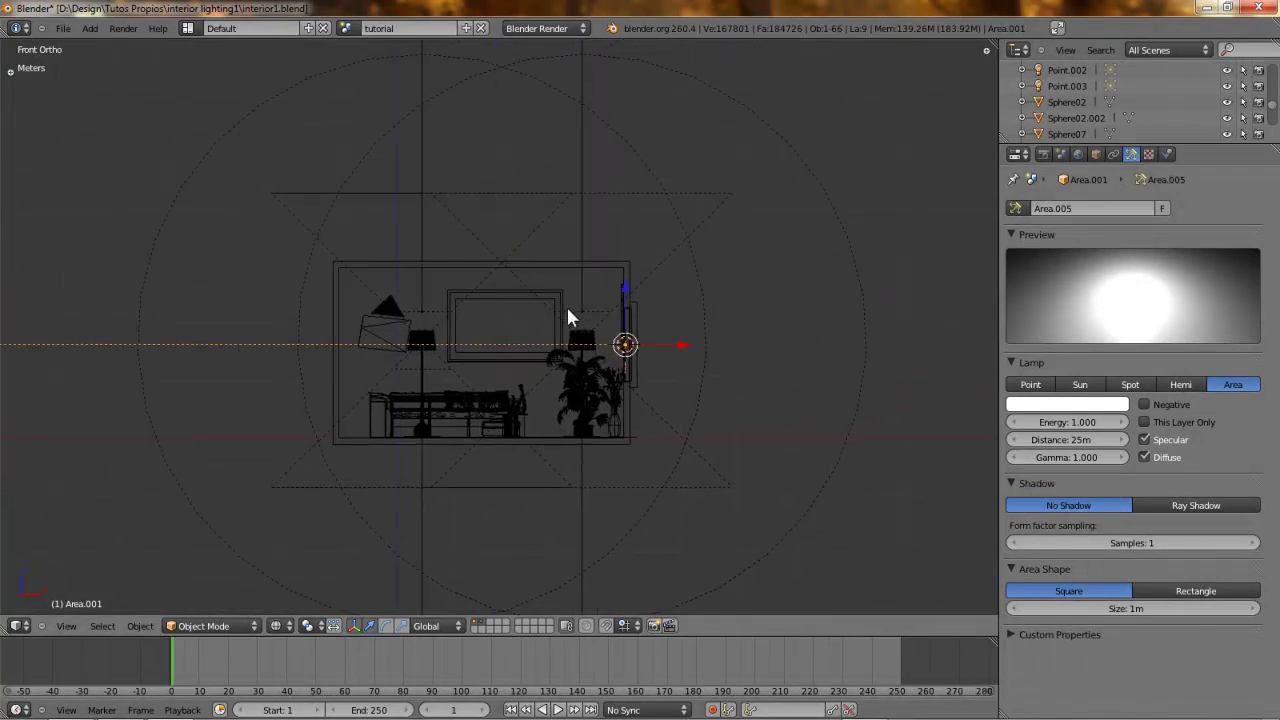
pyautogui.press('w')
pyautogui.click(662, 224)
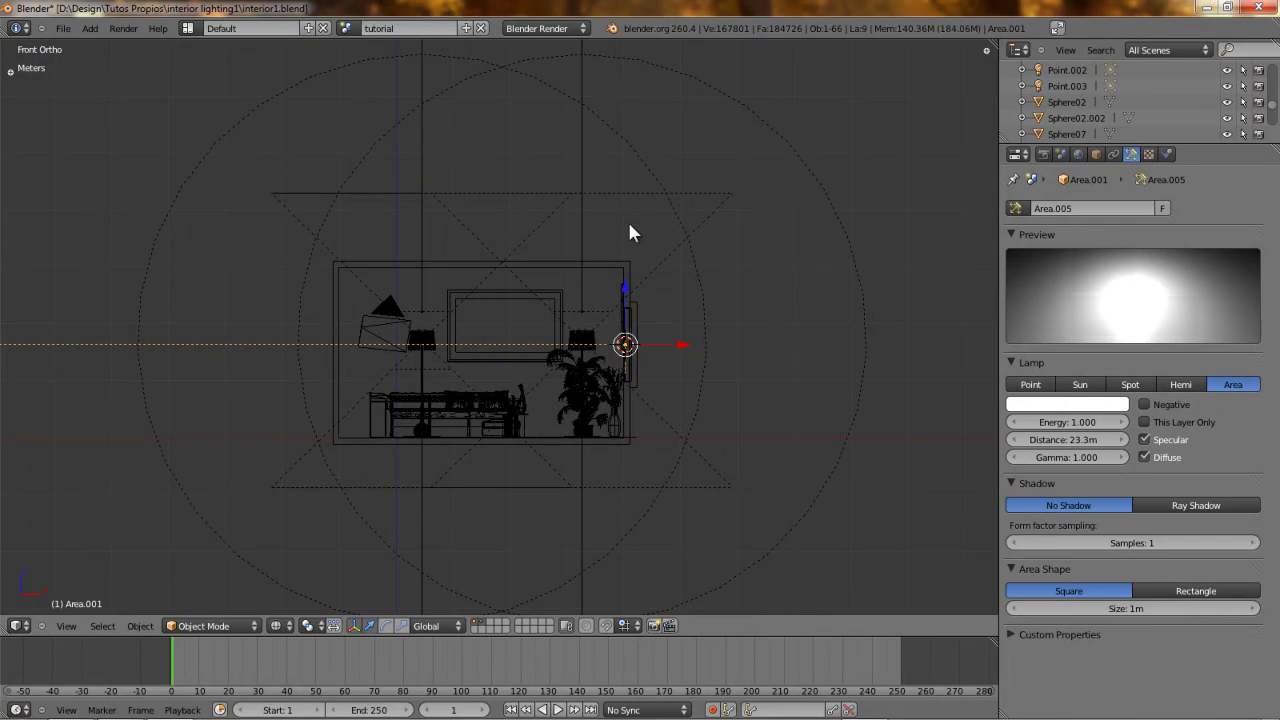
pyautogui.moveTo(525, 238)
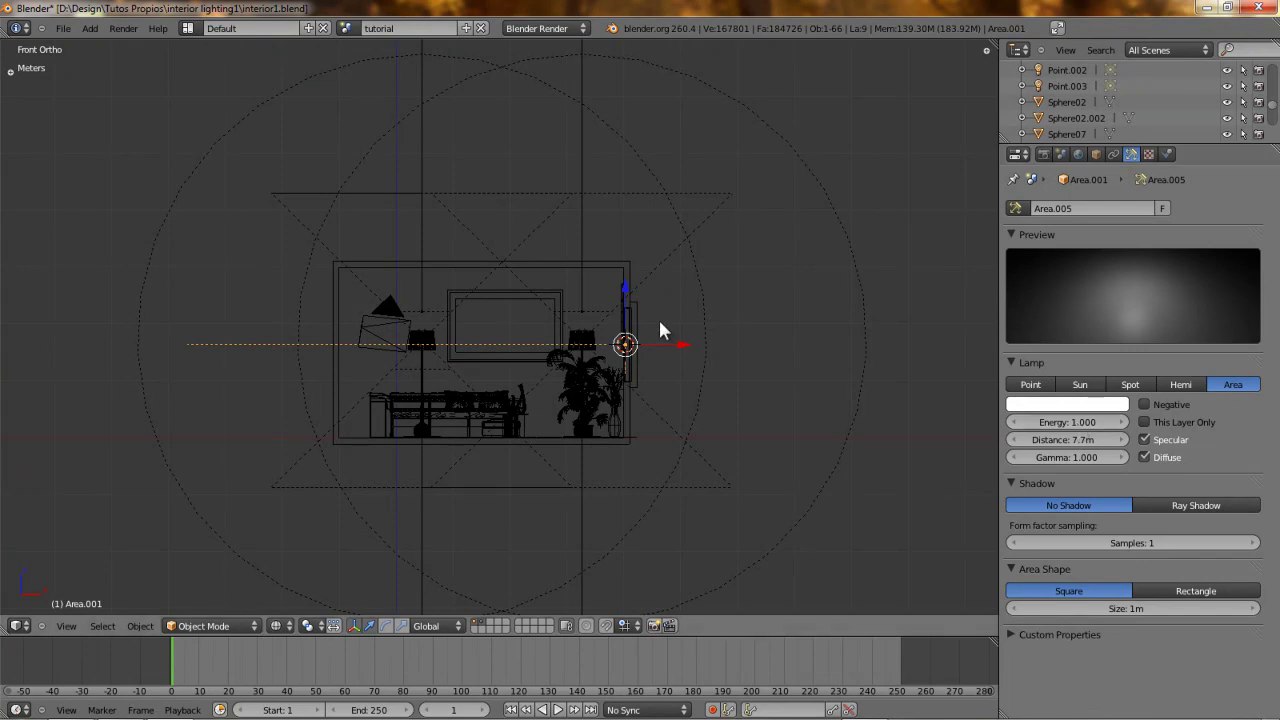
pyautogui.press('w')
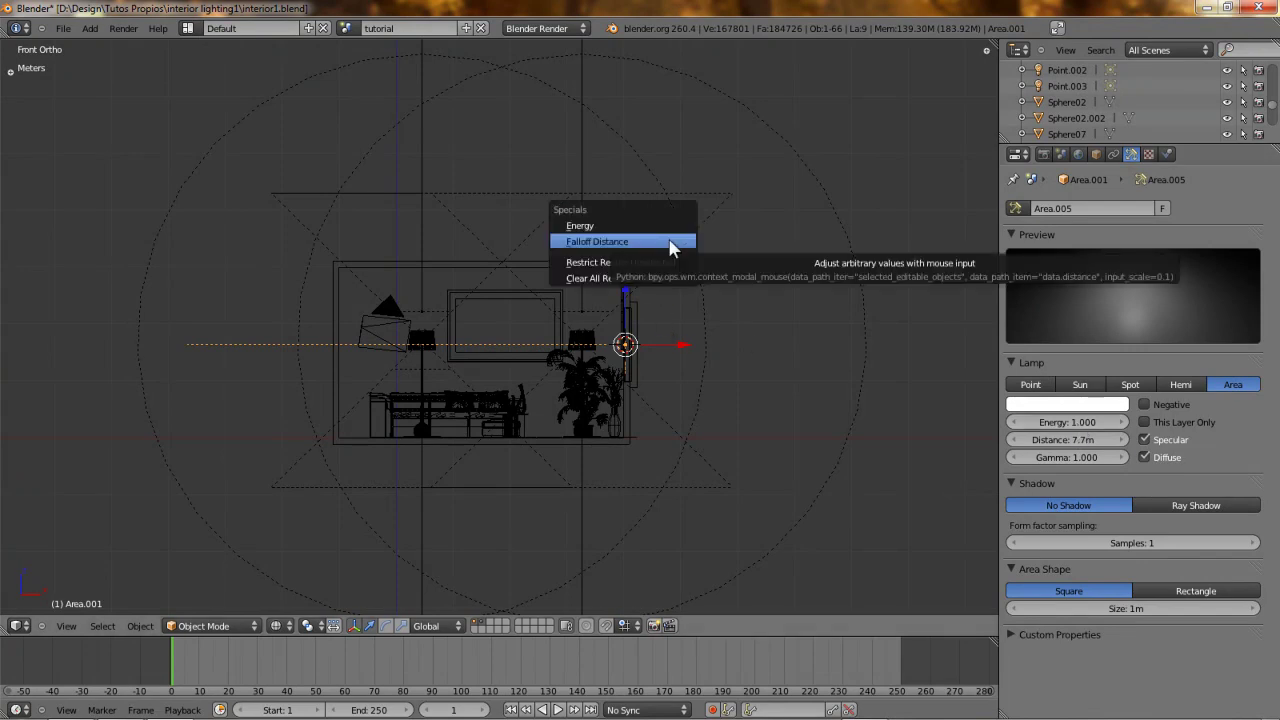
pyautogui.click(670, 243)
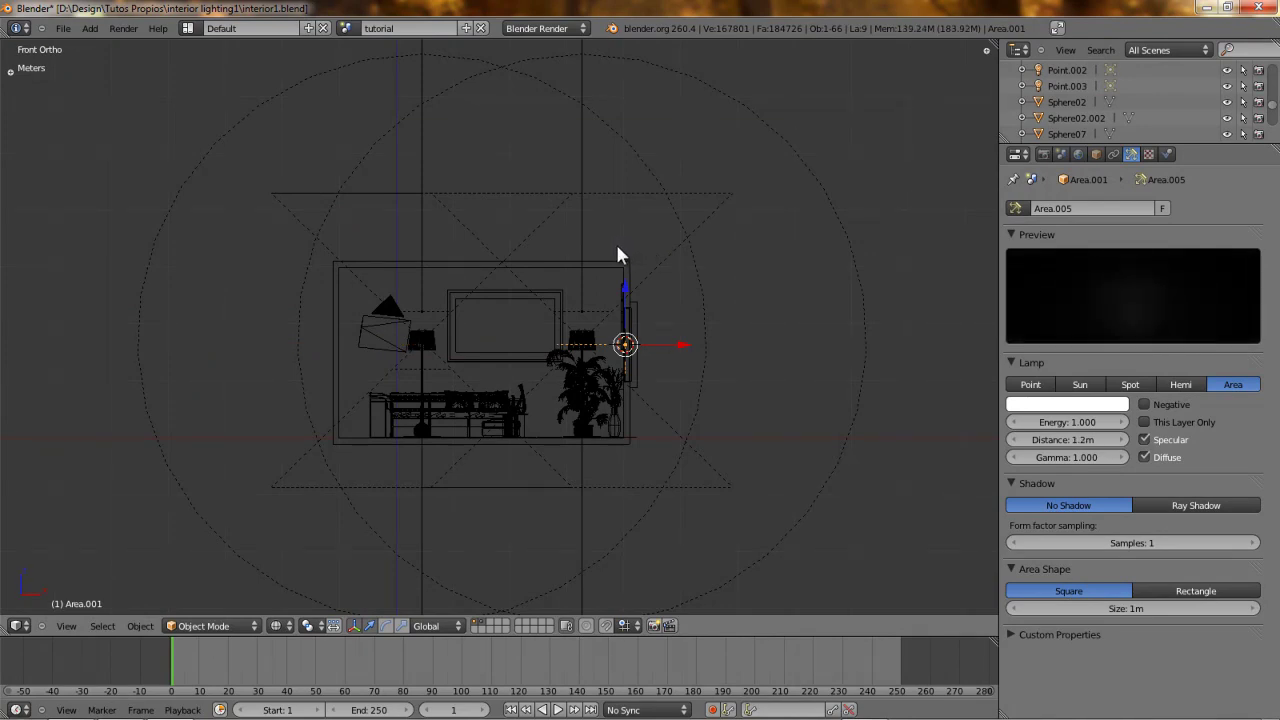
pyautogui.scroll(2, 621, 256)
pyautogui.scroll(2, 621, 258)
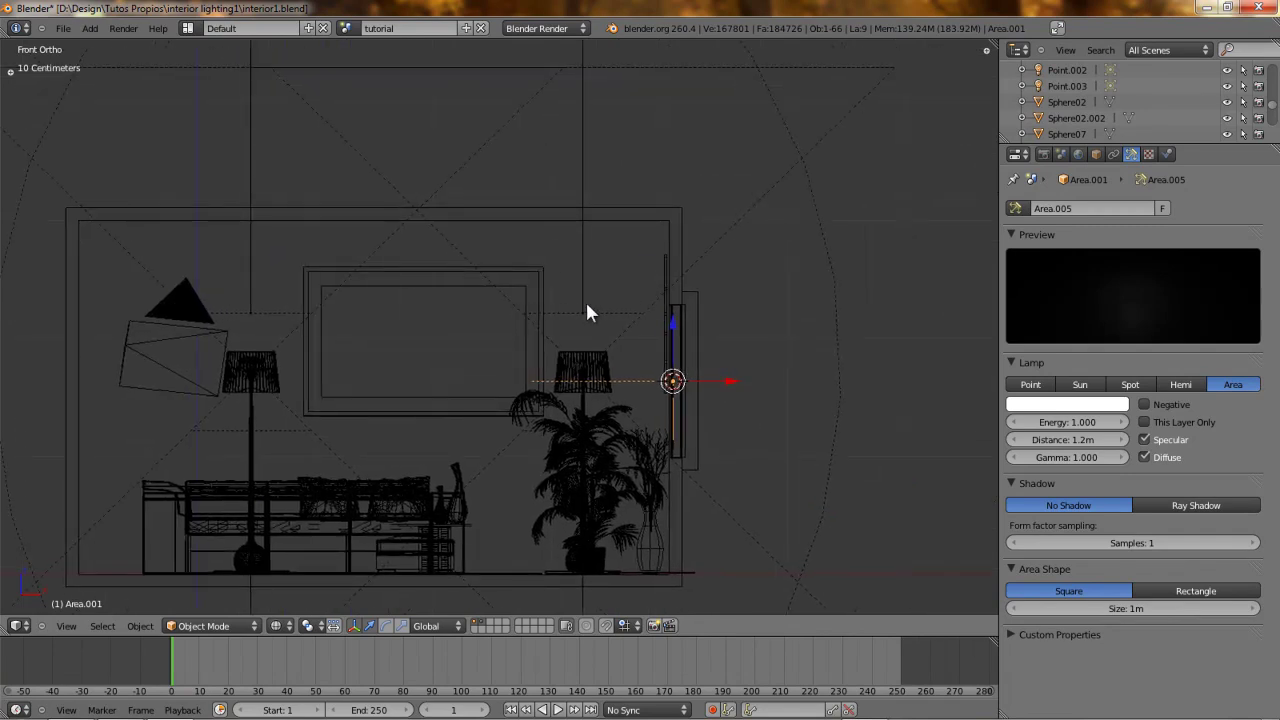
# Change the television area lamp's shape to a rectangle of 1.082 m by 1.961 m, matching the screen outline in right view.
pyautogui.press('KP_3')
pyautogui.scroll(4, 585, 305)
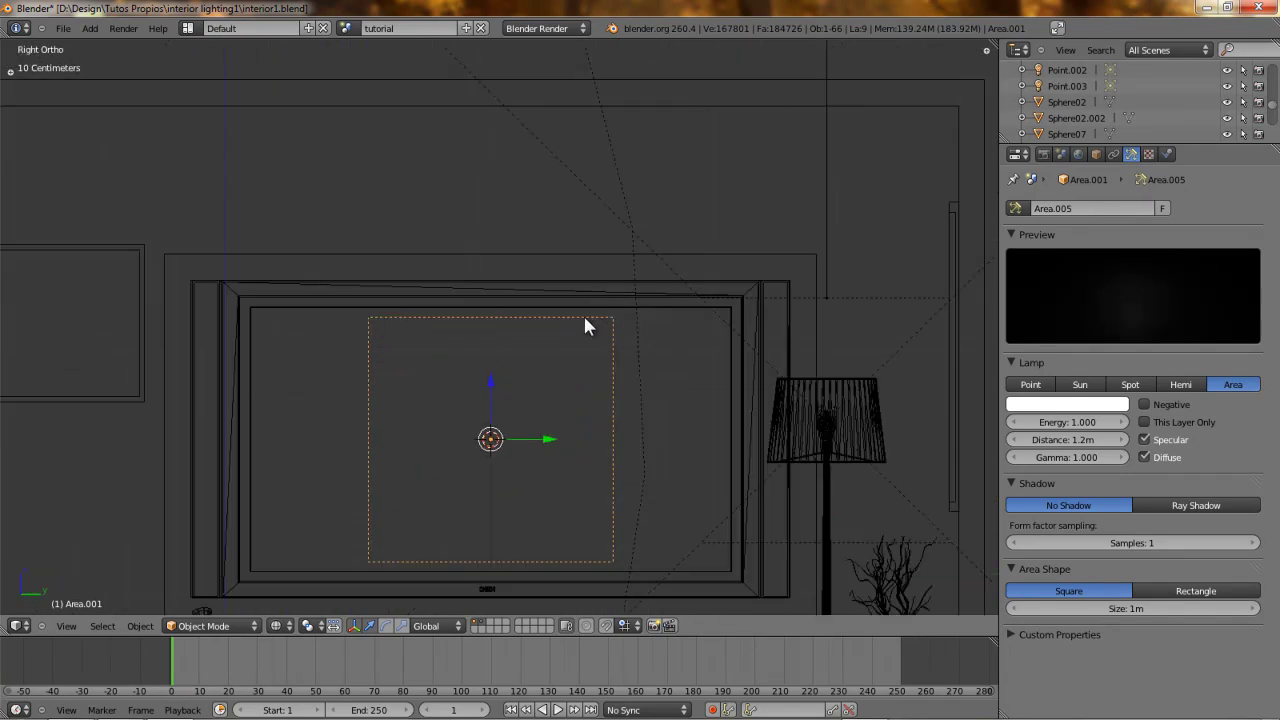
pyautogui.scroll(3, 543, 240)
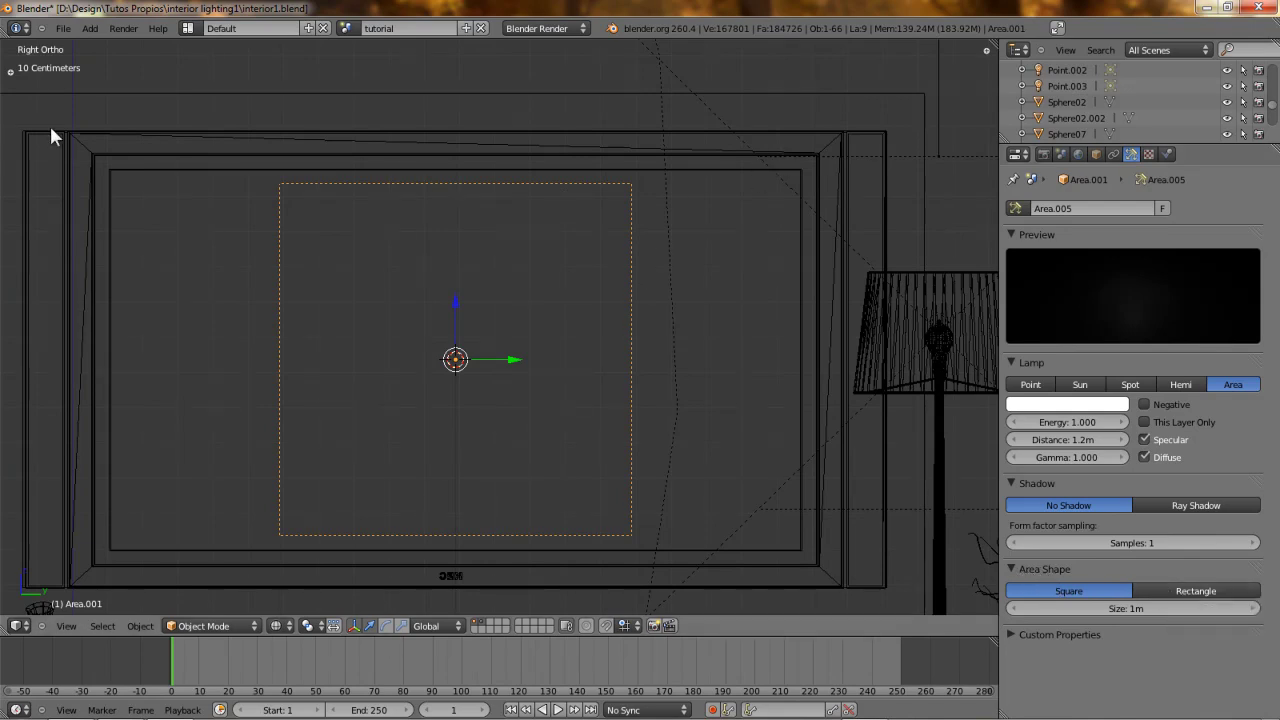
pyautogui.click(1140, 591)
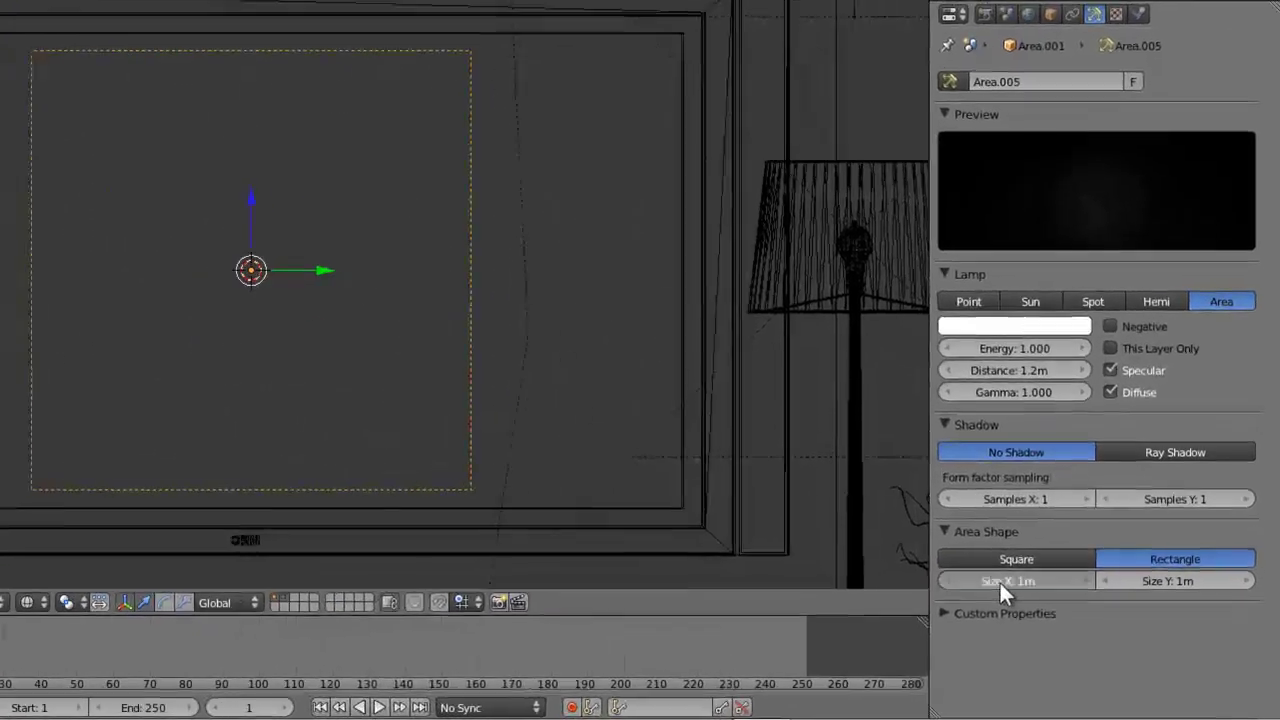
pyautogui.moveTo(1056, 608); pyautogui.dragTo(1085, 593)
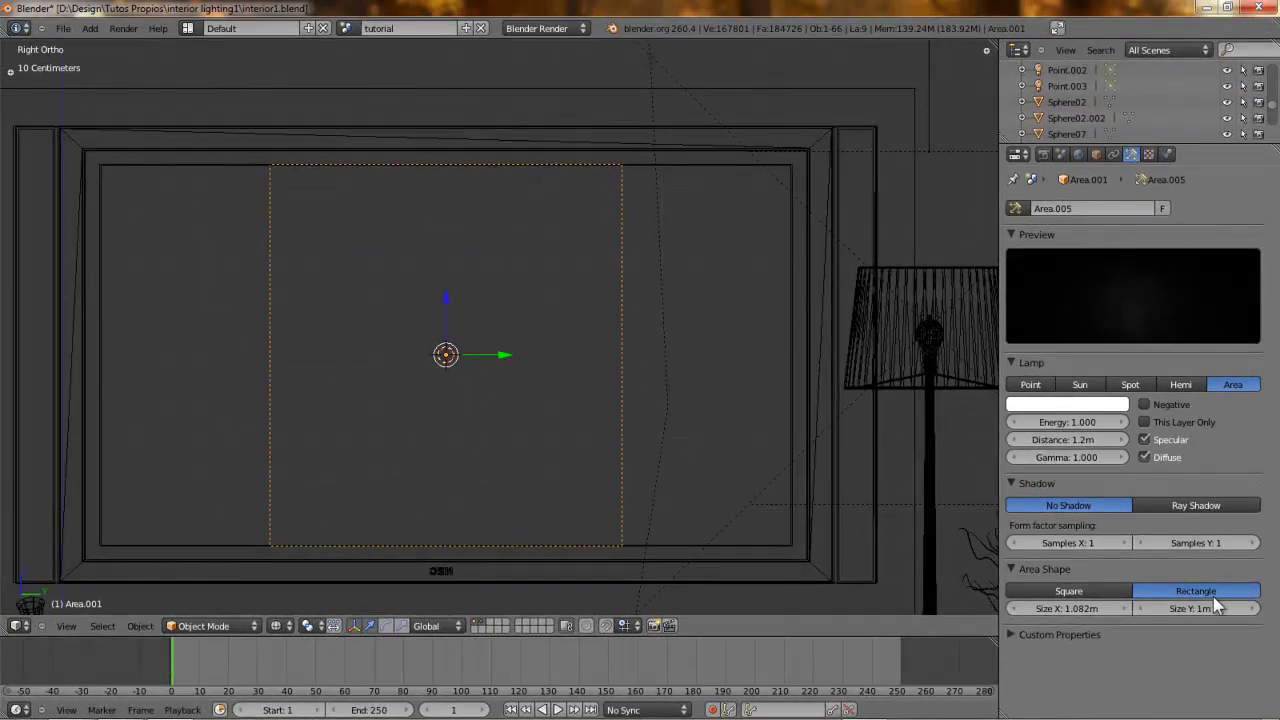
pyautogui.moveTo(1191, 608); pyautogui.dragTo(1236, 608)
pyautogui.moveTo(14, 626); pyautogui.dragTo(681, 592)
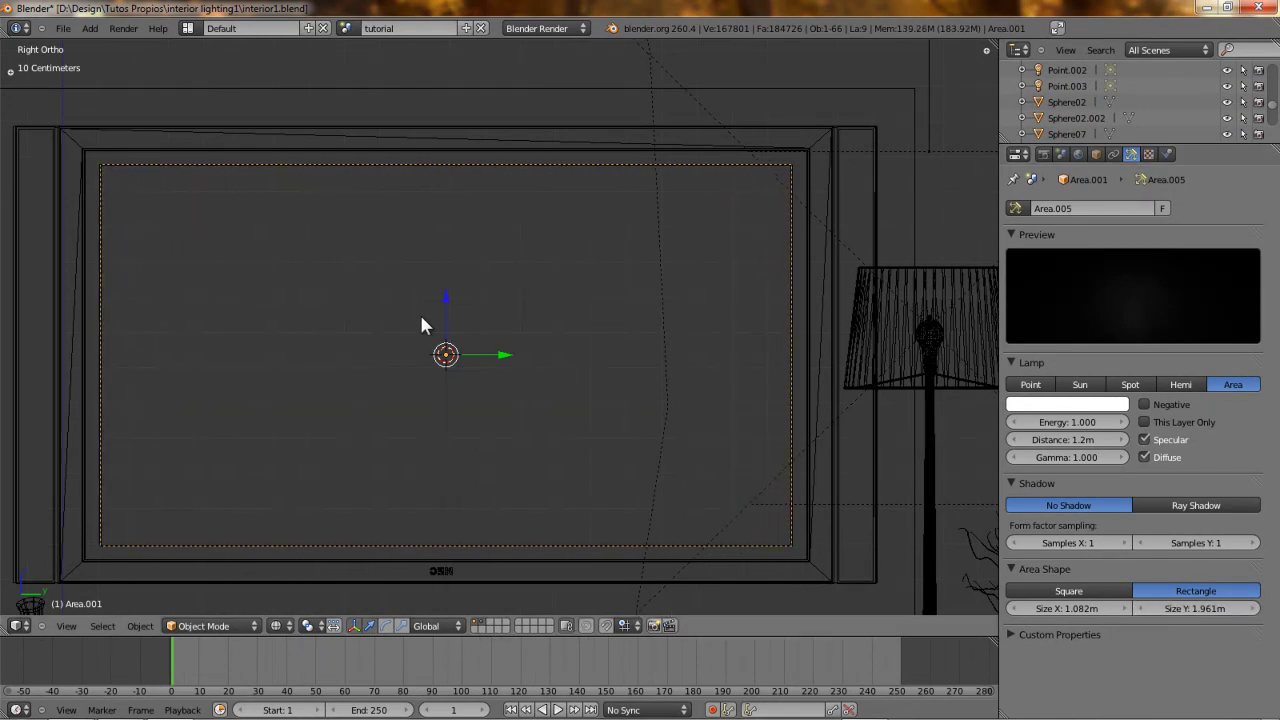
# Examine the area lamp's placement against the television in shaded and wireframe views from several angles.
pyautogui.scroll(-1, 433, 321)
pyautogui.moveTo(433, 318)
pyautogui.mouseDown(button='middle')
pyautogui.moveTo(677, 292)
pyautogui.moveTo(676, 335)
pyautogui.moveTo(417, 343)
pyautogui.moveTo(363, 370)
pyautogui.moveTo(820, 371)
pyautogui.moveTo(409, 334)
pyautogui.mouseUp(button='middle')
pyautogui.press('z')
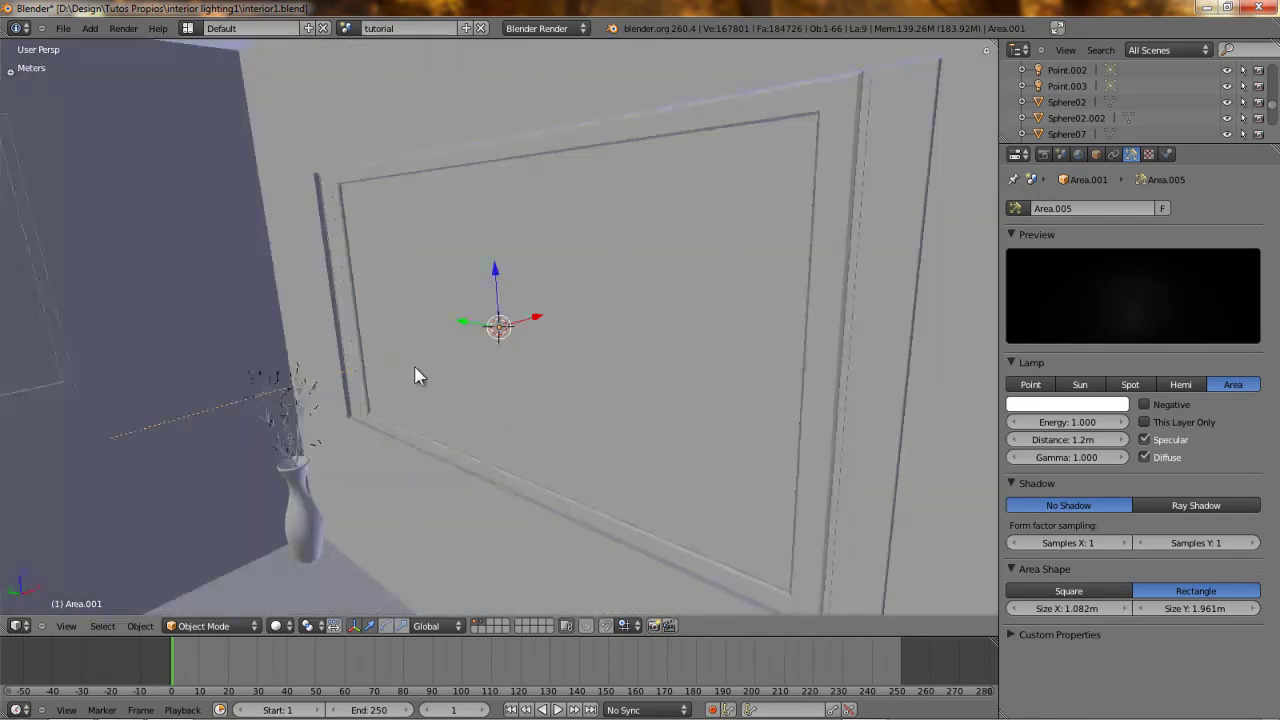
pyautogui.moveTo(497, 350); pyautogui.dragTo(611, 363, button='middle')
pyautogui.moveTo(548, 326)
pyautogui.mouseDown(button='middle')
pyautogui.moveTo(323, 323)
pyautogui.moveTo(472, 335)
pyautogui.mouseUp(button='middle')
pyautogui.press('z')
pyautogui.scroll(4, 494, 368)
pyautogui.press('z')
pyautogui.press('z')
pyautogui.moveTo(320, 175)
pyautogui.mouseDown(button='middle')
pyautogui.moveTo(337, 229)
pyautogui.moveTo(243, 251)
pyautogui.moveTo(297, 229)
pyautogui.moveTo(407, 145)
pyautogui.mouseUp(button='middle')
pyautogui.press('z')
# Render a bordered region around the television's edge and adjoining wall in camera view, and inspect the lighting there.
pyautogui.press('KP_0')
pyautogui.hotkey('ctrl', 'b')
pyautogui.moveTo(396, 86); pyautogui.dragTo(530, 338)
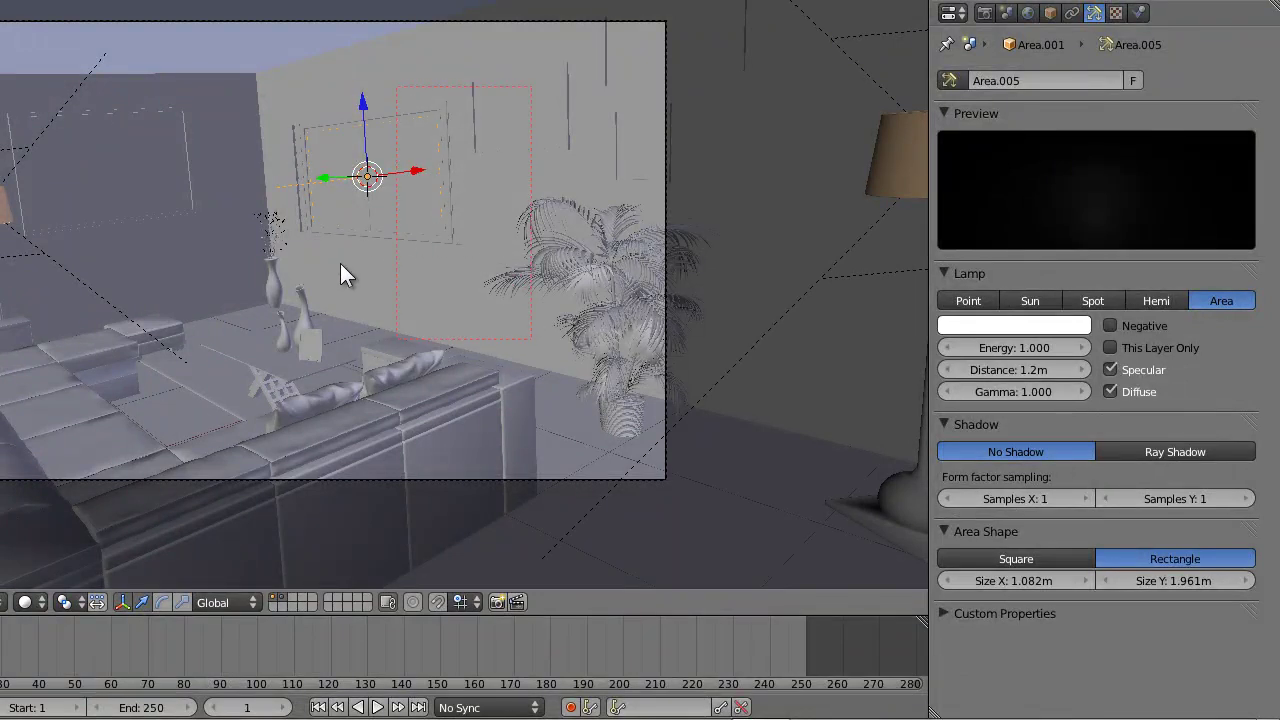
pyautogui.press('F12')
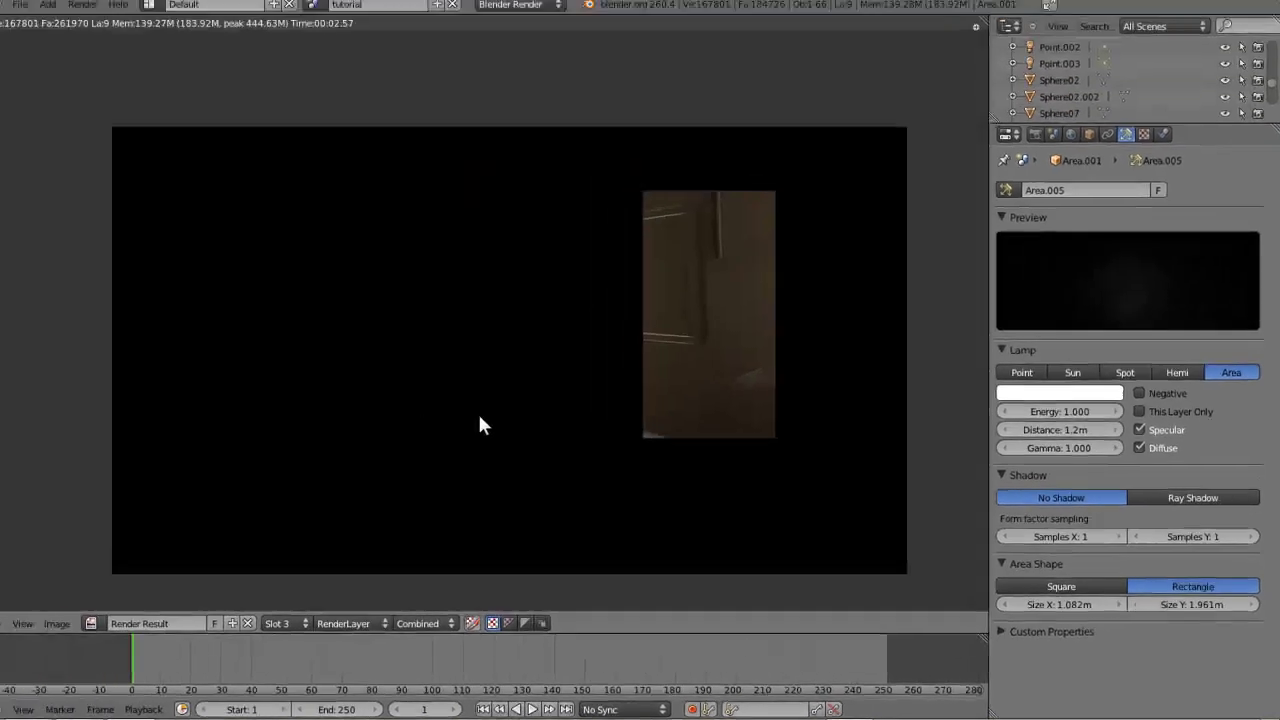
pyautogui.scroll(4, 663, 315)
pyautogui.moveTo(818, 281); pyautogui.dragTo(531, 330, button='middle')
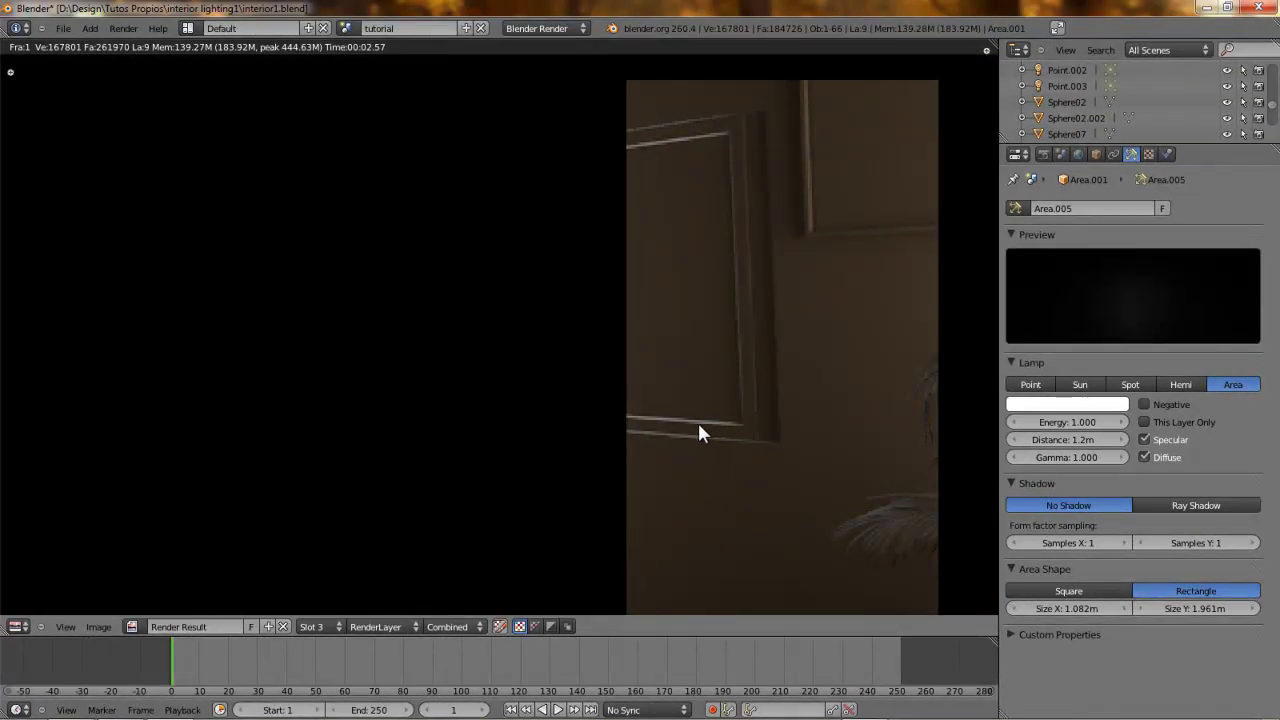
pyautogui.scroll(-4, 671, 380)
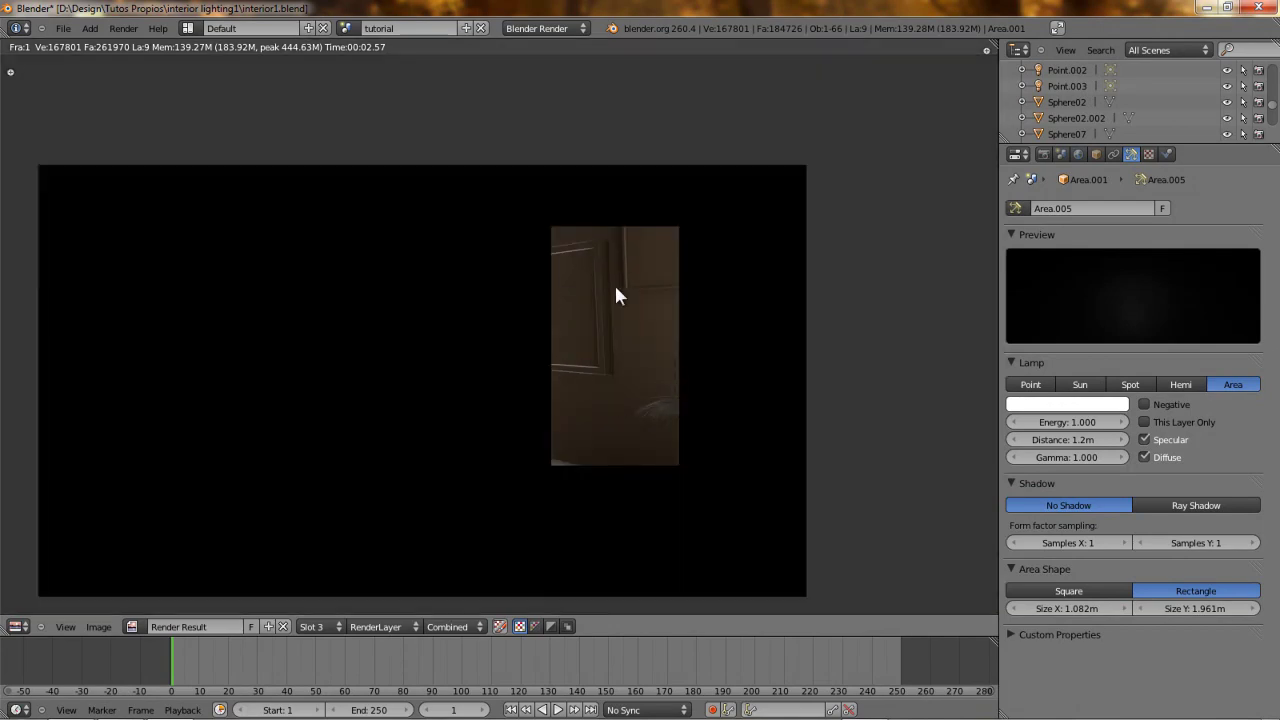
pyautogui.press('Escape')
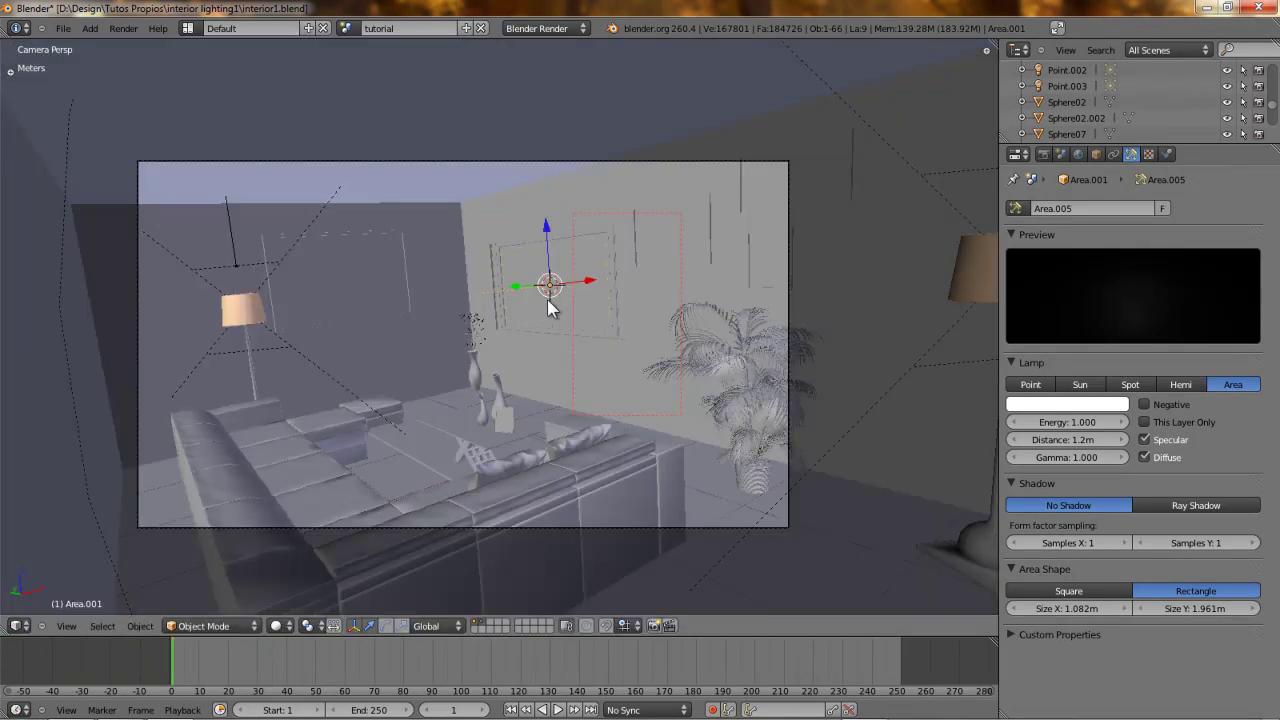
# Reset the render border to the whole camera frame, and select the floor lamp's shade for a close look.
pyautogui.hotkey('shift', 'b')
pyautogui.moveTo(104, 138); pyautogui.dragTo(843, 583)
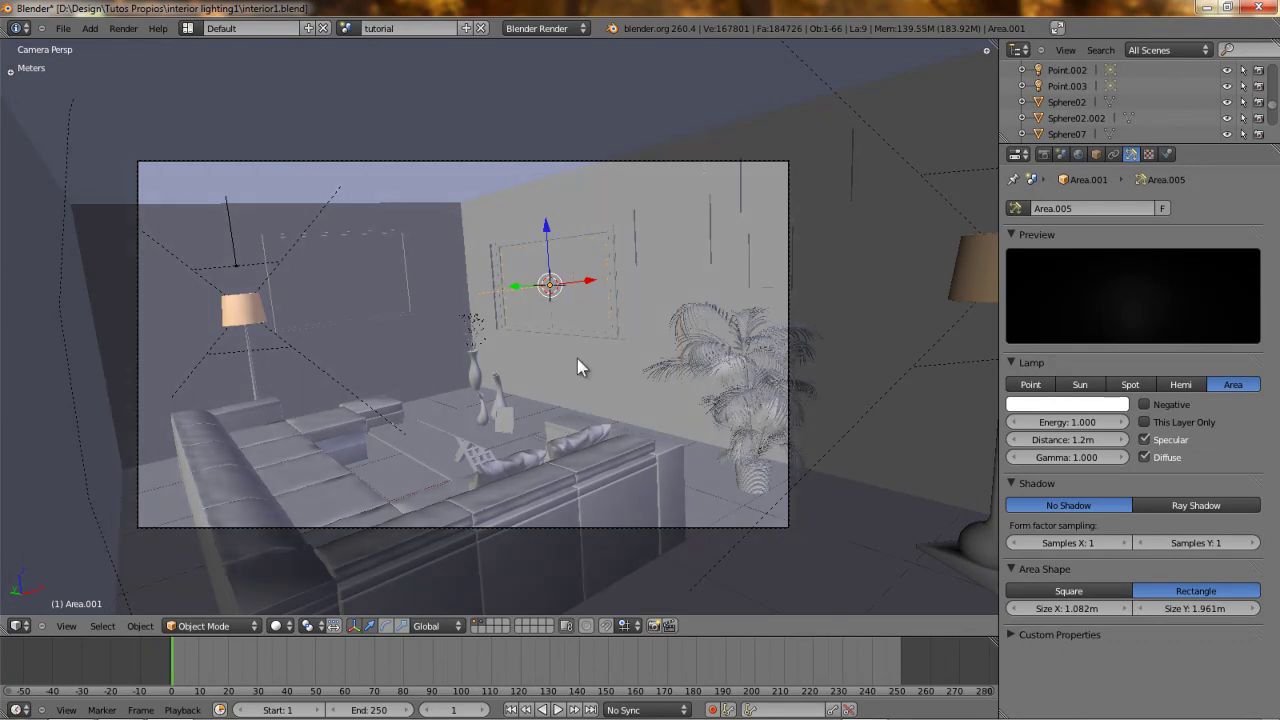
pyautogui.rightClick(256, 302)
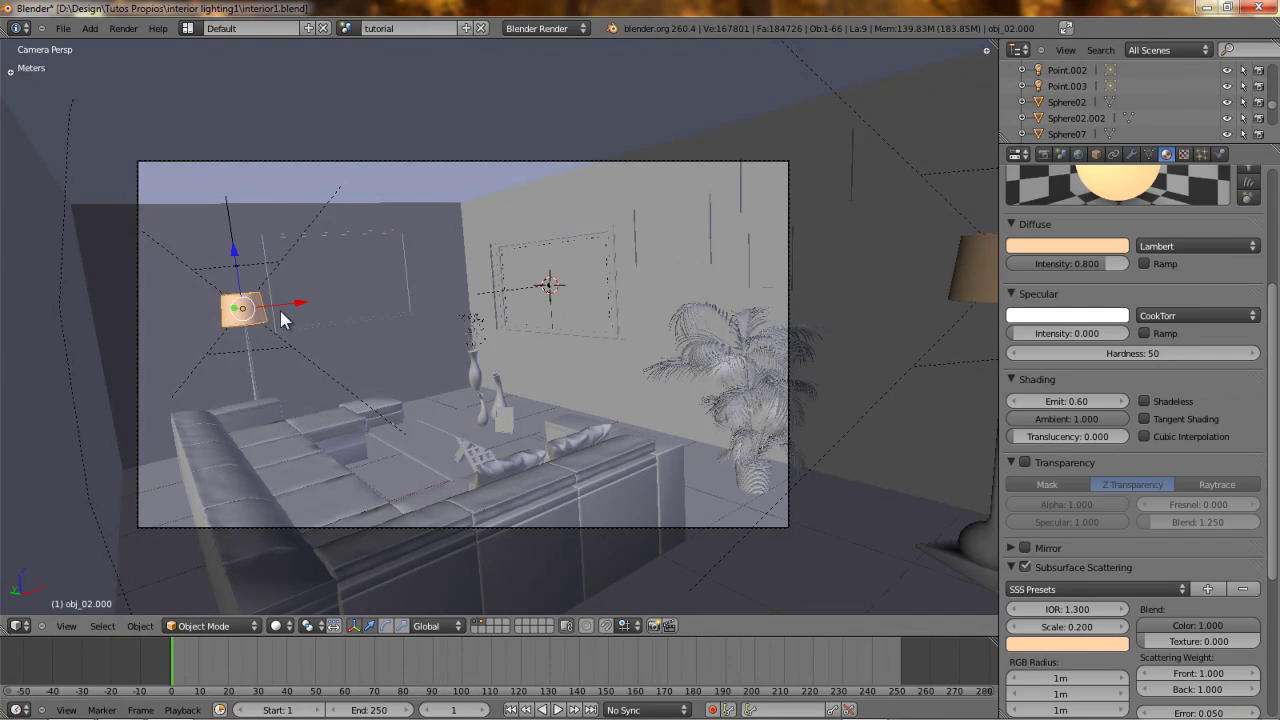
pyautogui.press('KP_Decimal')
pyautogui.moveTo(517, 318); pyautogui.dragTo(335, 356, button='middle')
# Select the television object and bring it into close view from inside the room.
pyautogui.rightClick(795, 266)
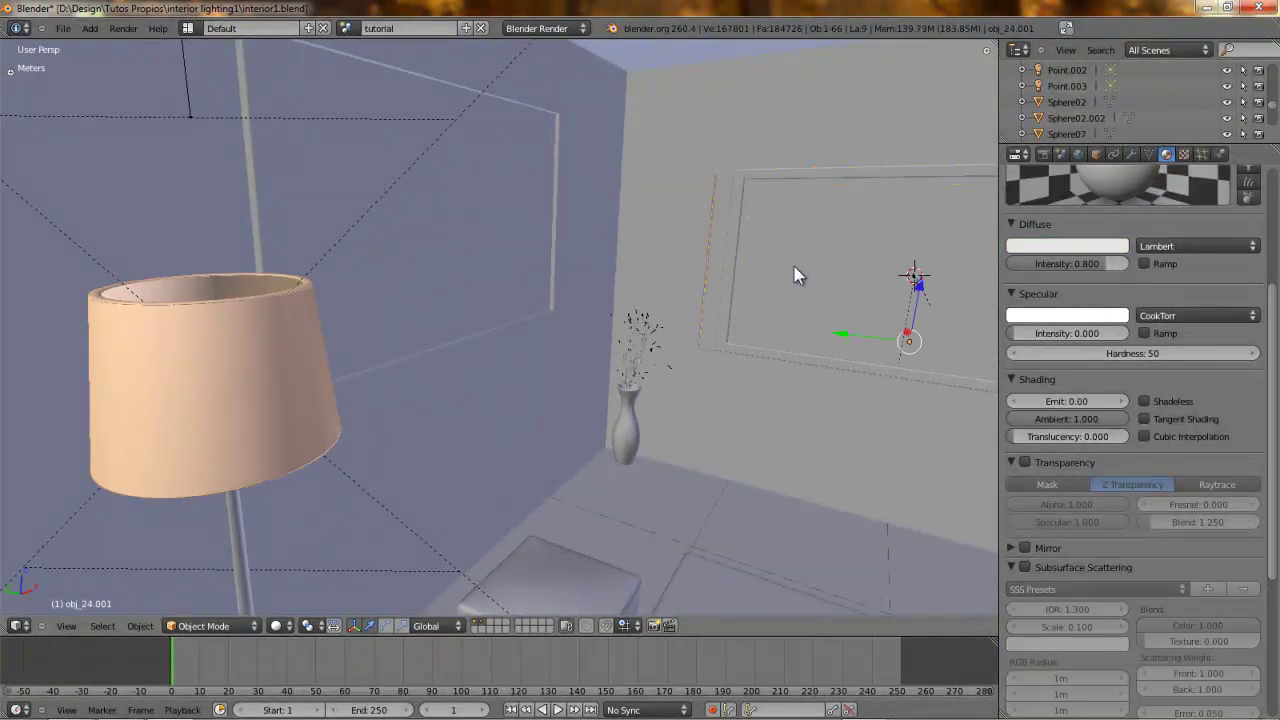
pyautogui.press('KP_Decimal')
pyautogui.press('z')
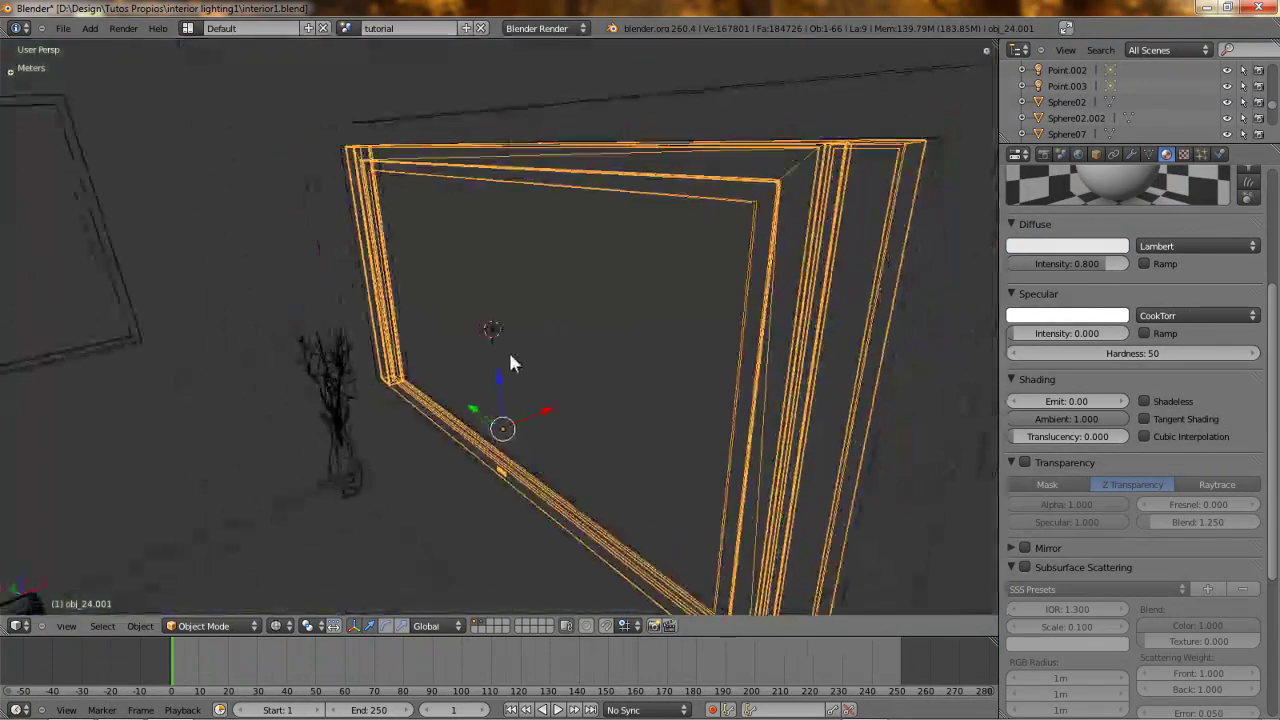
pyautogui.scroll(-5, 285, 378)
pyautogui.moveTo(330, 375); pyautogui.dragTo(357, 360, button='middle')
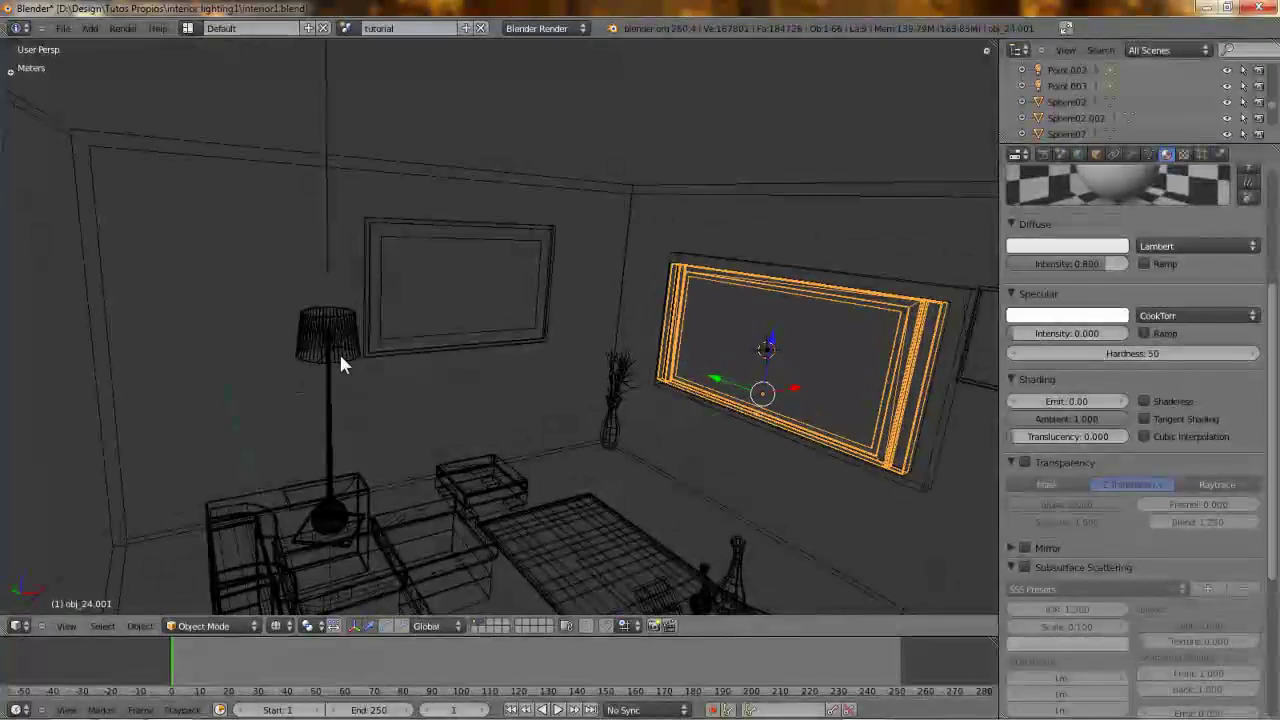
pyautogui.keyDown('shift'); pyautogui.moveTo(664, 305); pyautogui.dragTo(431, 302, button='middle'); pyautogui.keyUp('shift')
pyautogui.scroll(4, 431, 302)
pyautogui.press('z')
pyautogui.moveTo(418, 390)
pyautogui.mouseDown(button='middle')
pyautogui.moveTo(597, 334)
pyautogui.moveTo(492, 358)
pyautogui.mouseUp(button='middle')
# Separate the television's screen face from the frame into its own object, and return to Object Mode.
pyautogui.press('Tab')
pyautogui.hotkey('ctrl', 'Tab')
pyautogui.click(457, 363)
pyautogui.press('z')
pyautogui.press('z')
pyautogui.press('p')
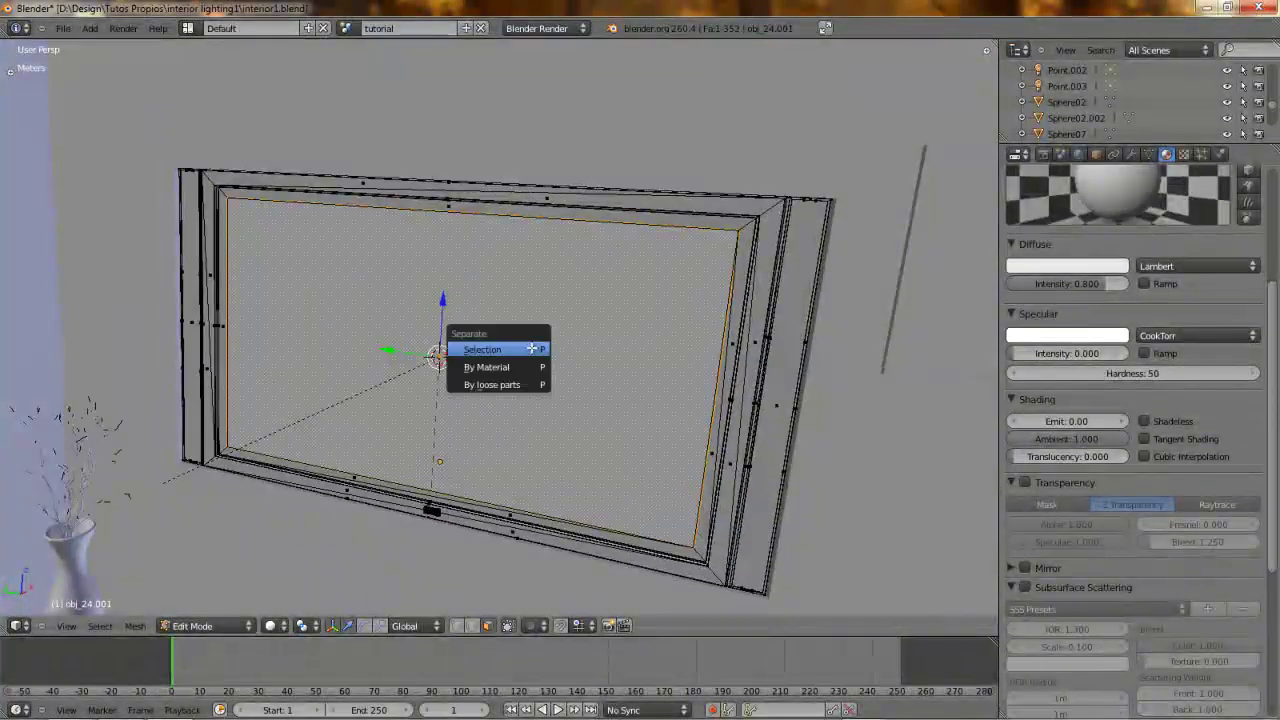
pyautogui.click(532, 348)
pyautogui.moveTo(528, 346)
pyautogui.mouseDown(button='middle')
pyautogui.moveTo(589, 363)
pyautogui.moveTo(508, 353)
pyautogui.mouseUp(button='middle')
pyautogui.press('Tab')
# Select the separated television screen object and set its origin to its geometry.
pyautogui.press('z')
pyautogui.press('z')
pyautogui.rightClick(512, 367)
pyautogui.press('z')
pyautogui.moveTo(511, 363); pyautogui.dragTo(488, 368, button='middle')
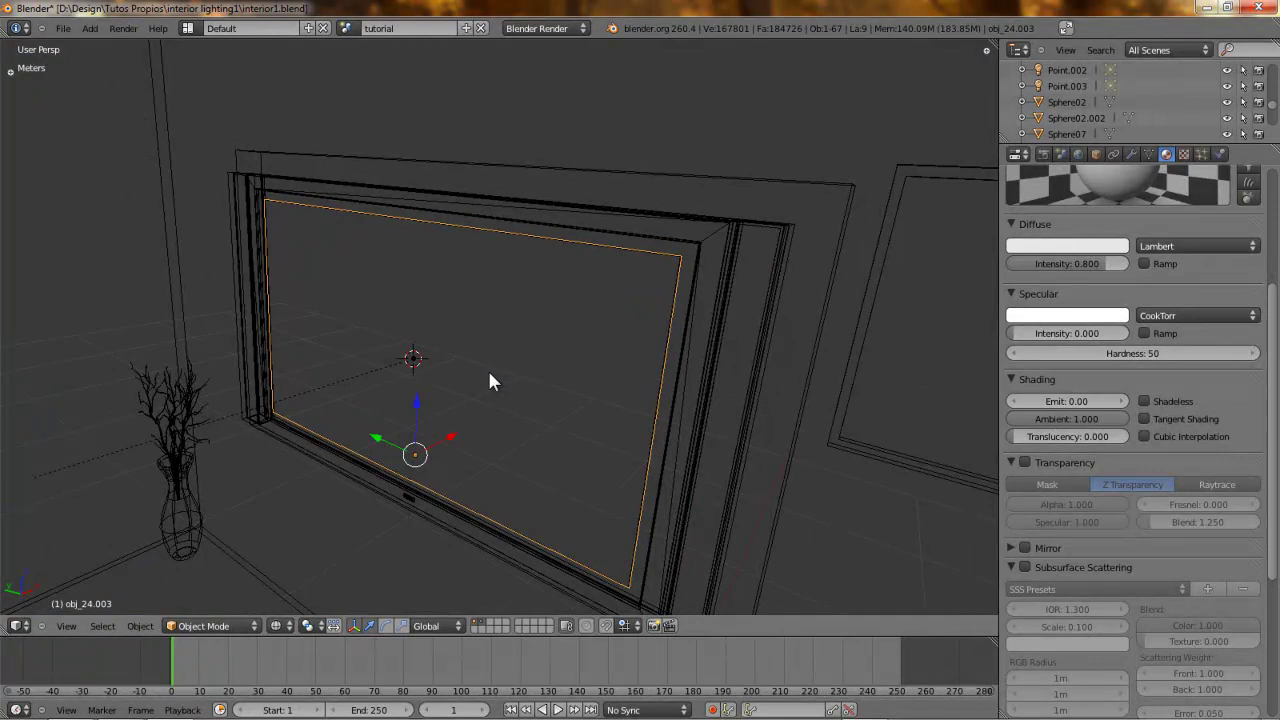
pyautogui.hotkey('shift', 'ctrl', 'alt', 'c')
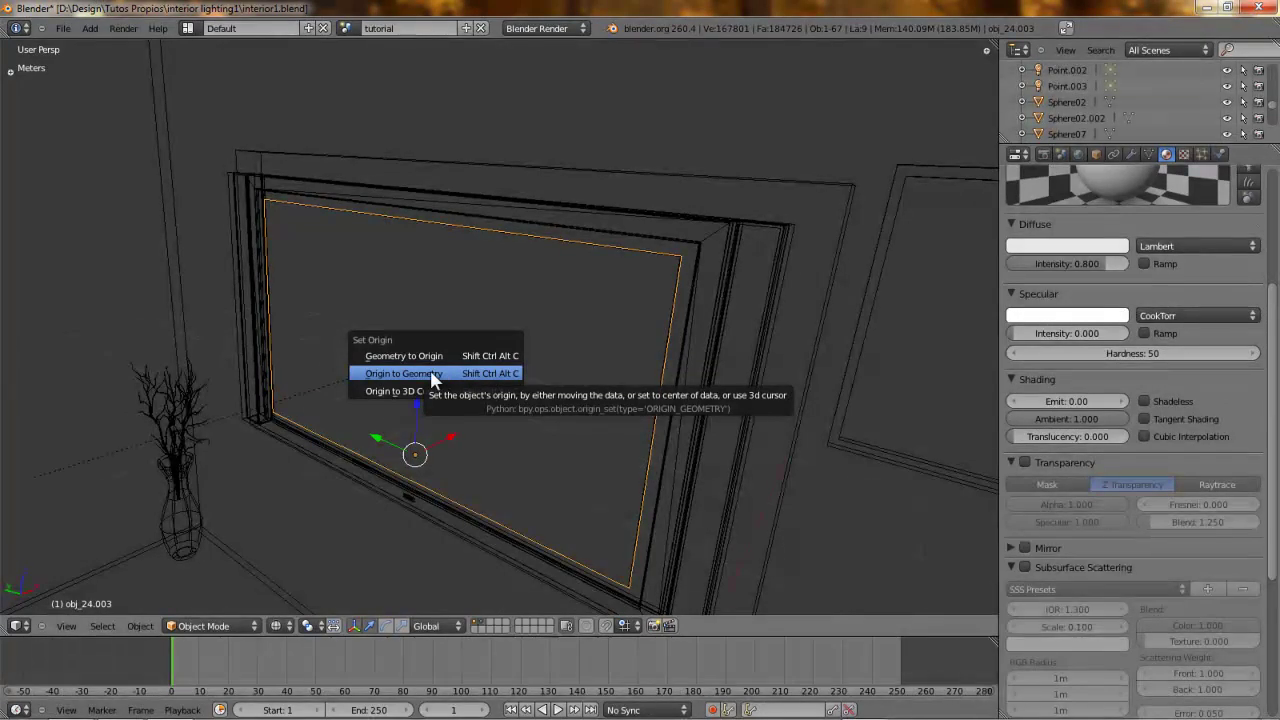
pyautogui.click(405, 373)
pyautogui.moveTo(403, 368); pyautogui.dragTo(386, 318, button='middle')
pyautogui.press('r')
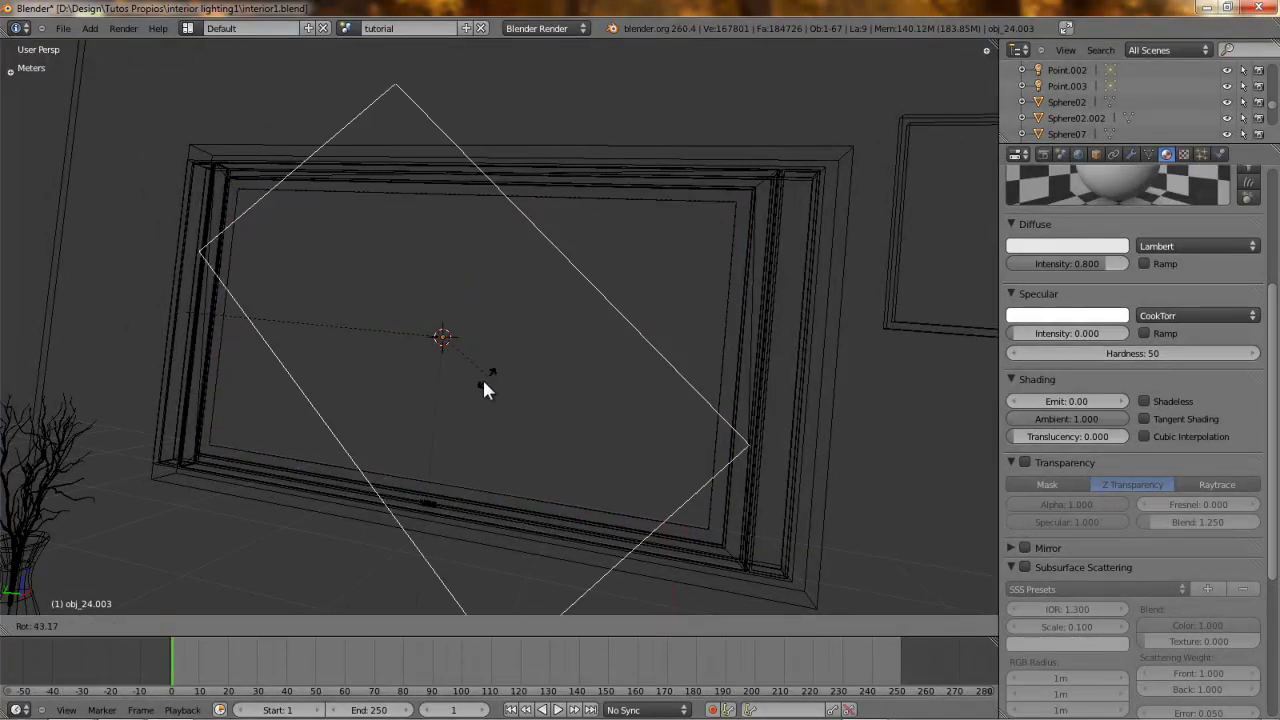
pyautogui.press('r')
pyautogui.rightClick(529, 315)
# Move the television screen object to layer 3, out of the visible scene.
pyautogui.moveTo(529, 317); pyautogui.dragTo(465, 350, button='middle')
pyautogui.press('m')
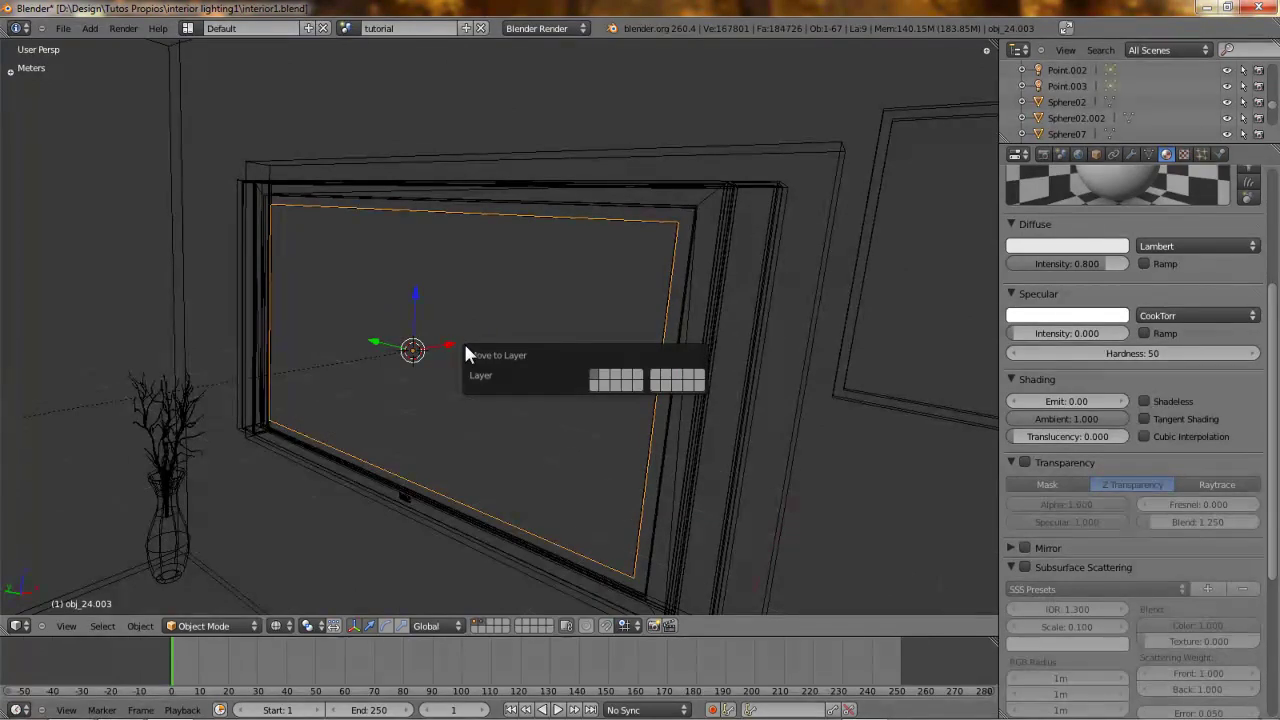
pyautogui.press('3')
pyautogui.scroll(-1, 309, 364)
pyautogui.scroll(1, 493, 364)
pyautogui.press('z')
pyautogui.scroll(-3, 417, 355)
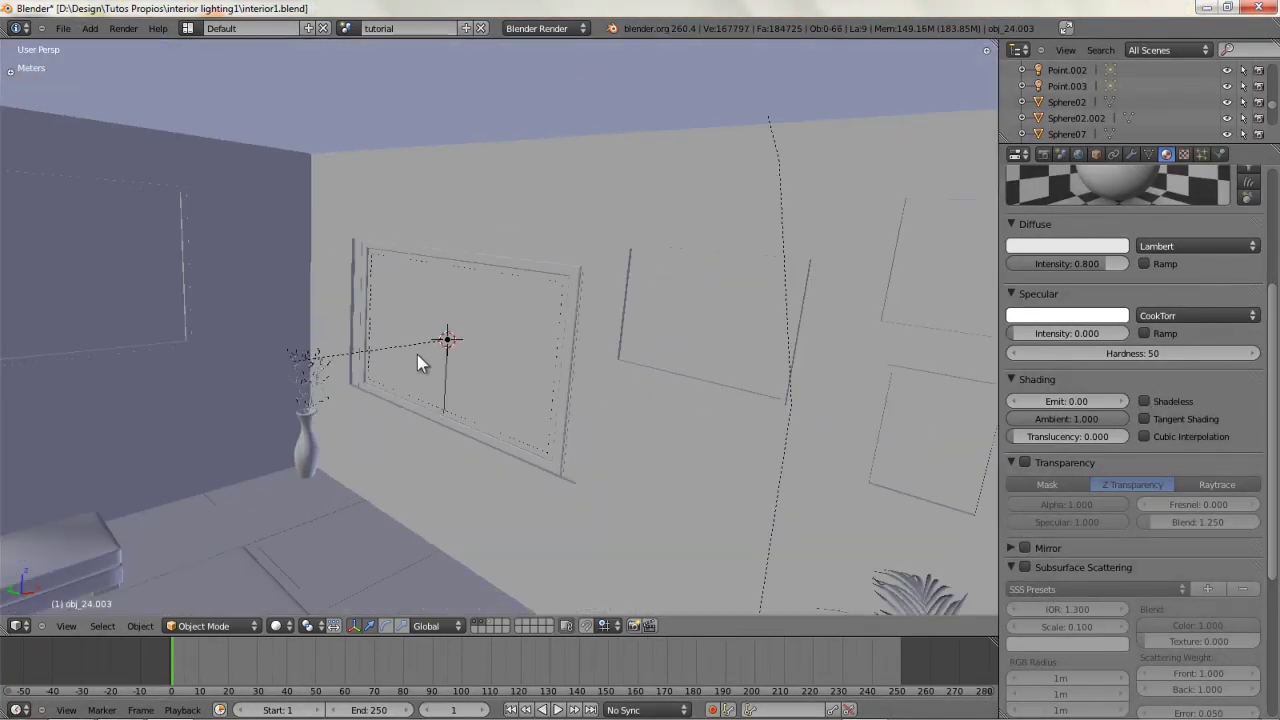
# Render the full camera view and inspect the lighting around the television and coffee table.
pyautogui.press('KP_0')
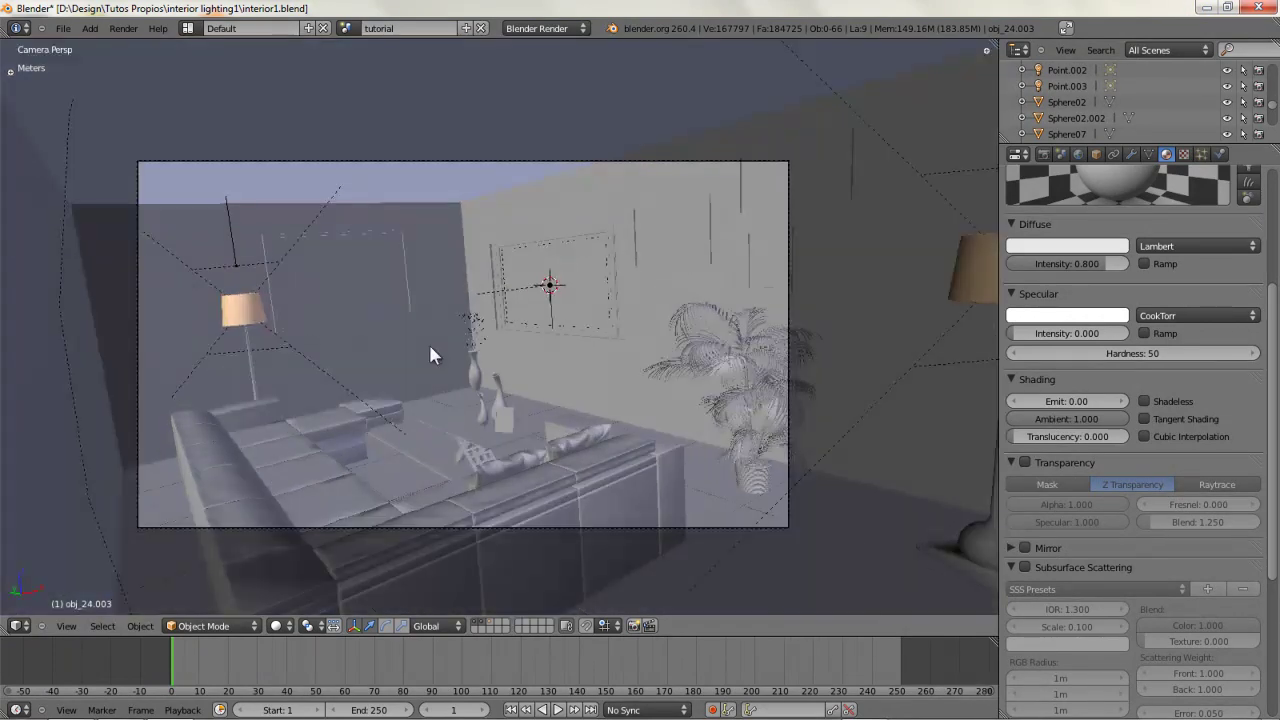
pyautogui.press('F12')
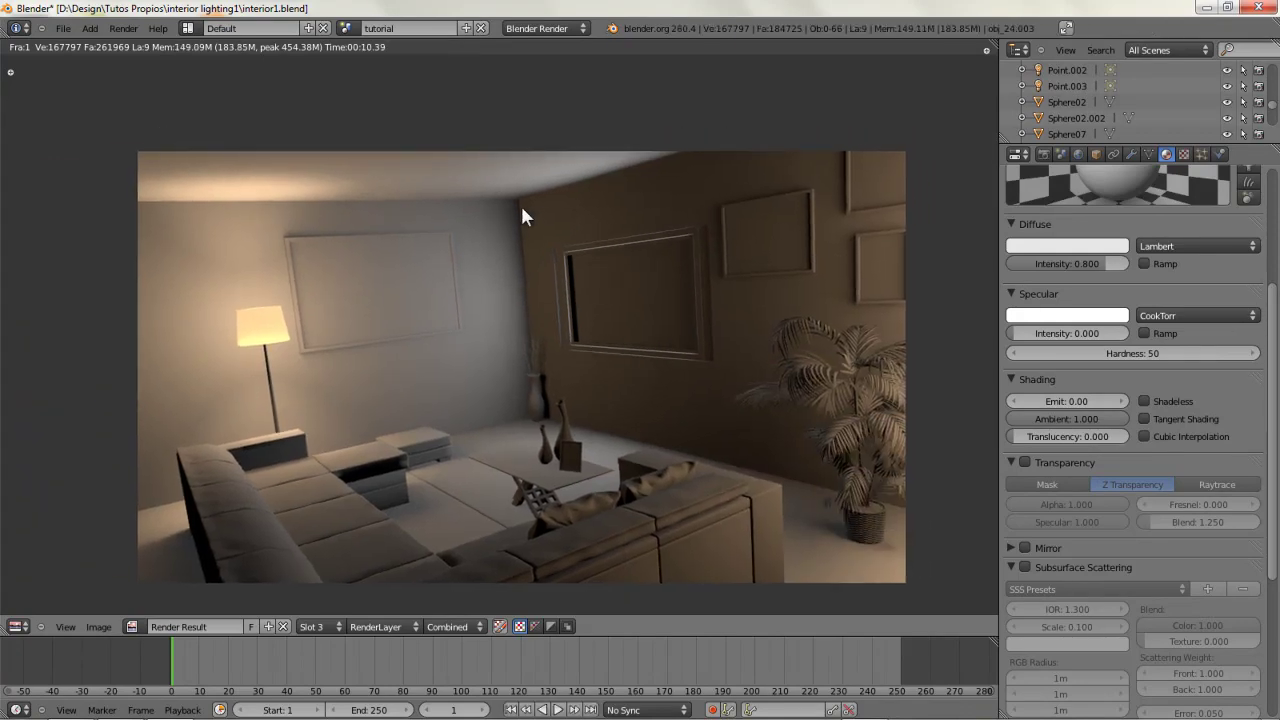
pyautogui.scroll(4, 565, 440)
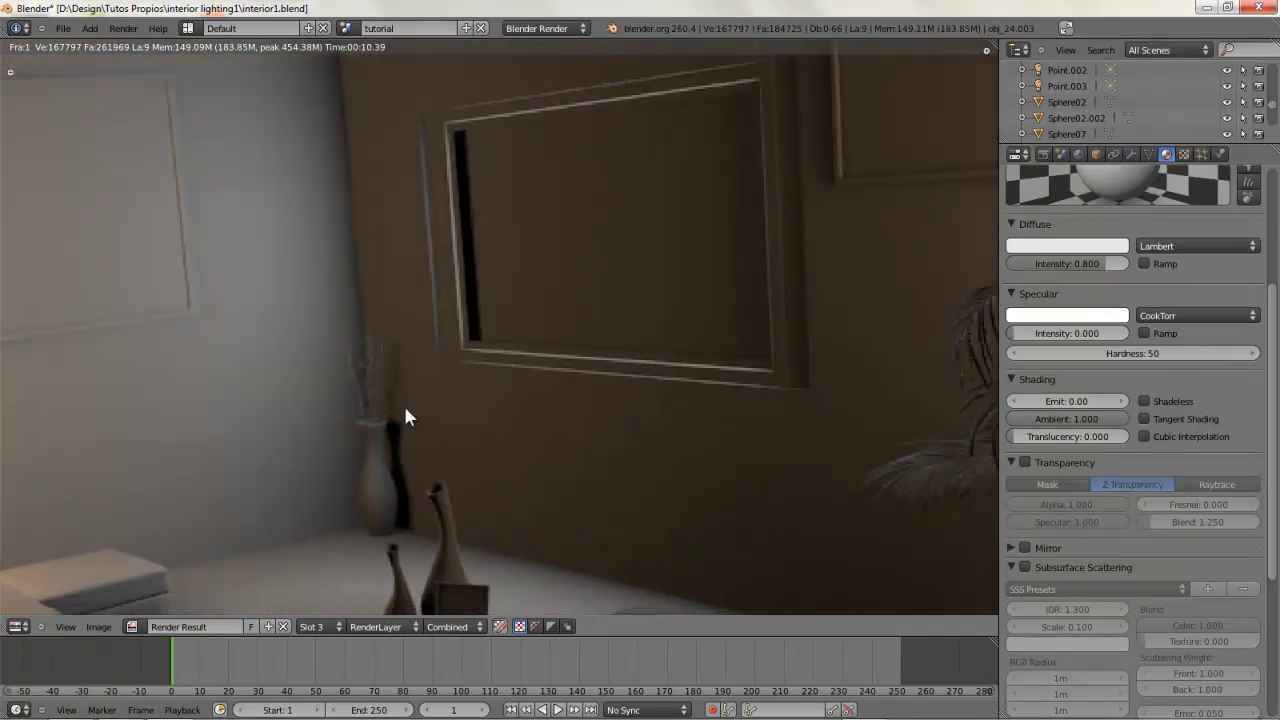
pyautogui.moveTo(497, 552); pyautogui.dragTo(503, 445, button='middle')
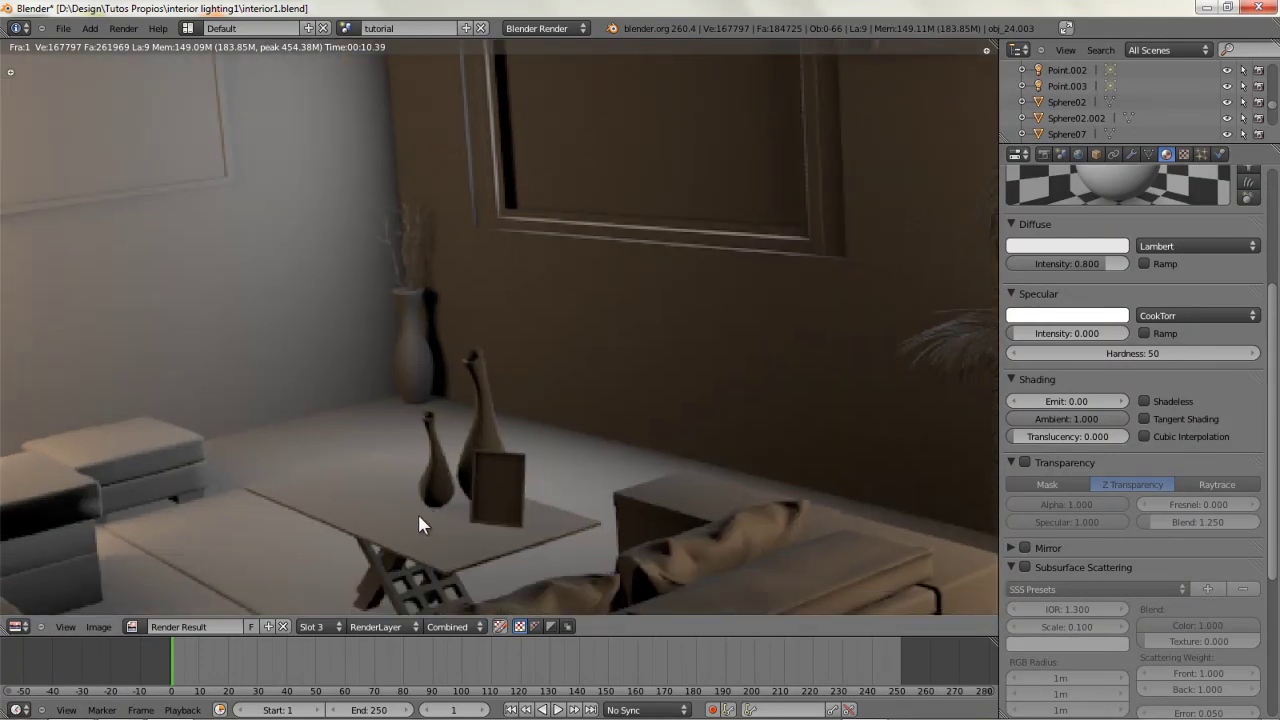
# Examine the shadows in the finished render around the coffee table, sofa and plant, and close the render.
pyautogui.moveTo(378, 543); pyautogui.dragTo(423, 429, button='middle')
pyautogui.scroll(-2, 380, 484)
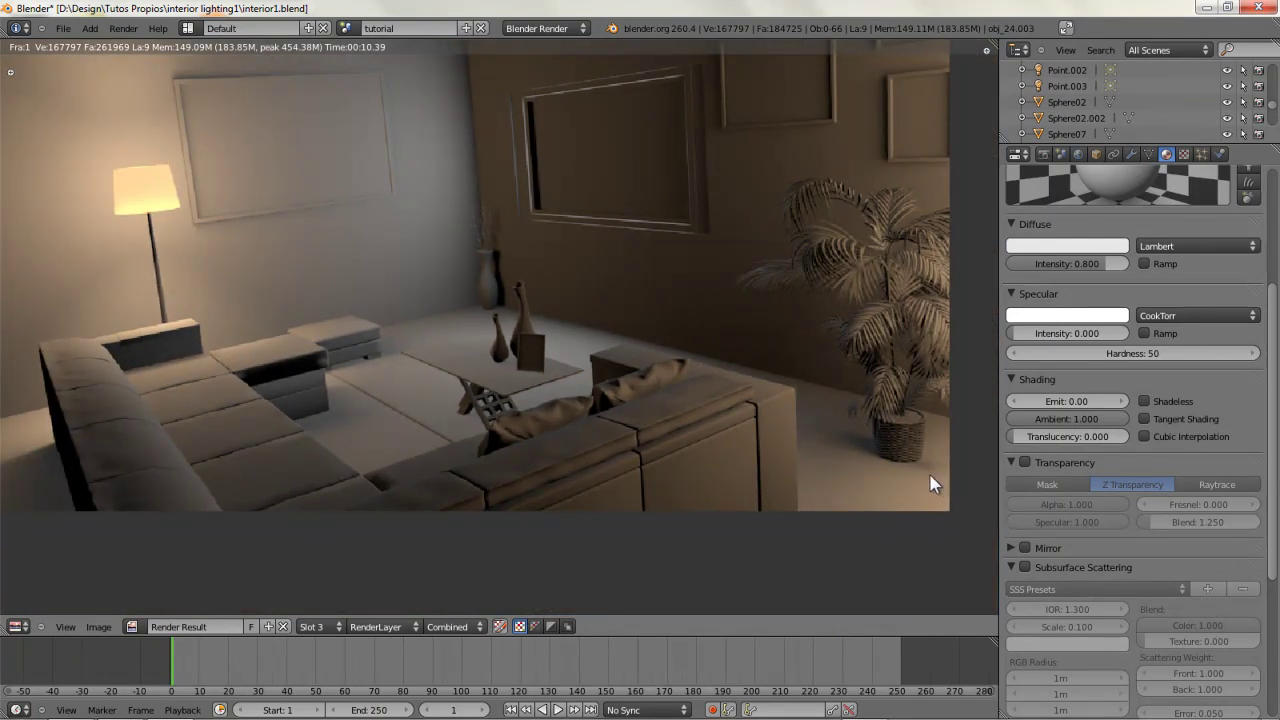
pyautogui.scroll(1, 652, 260)
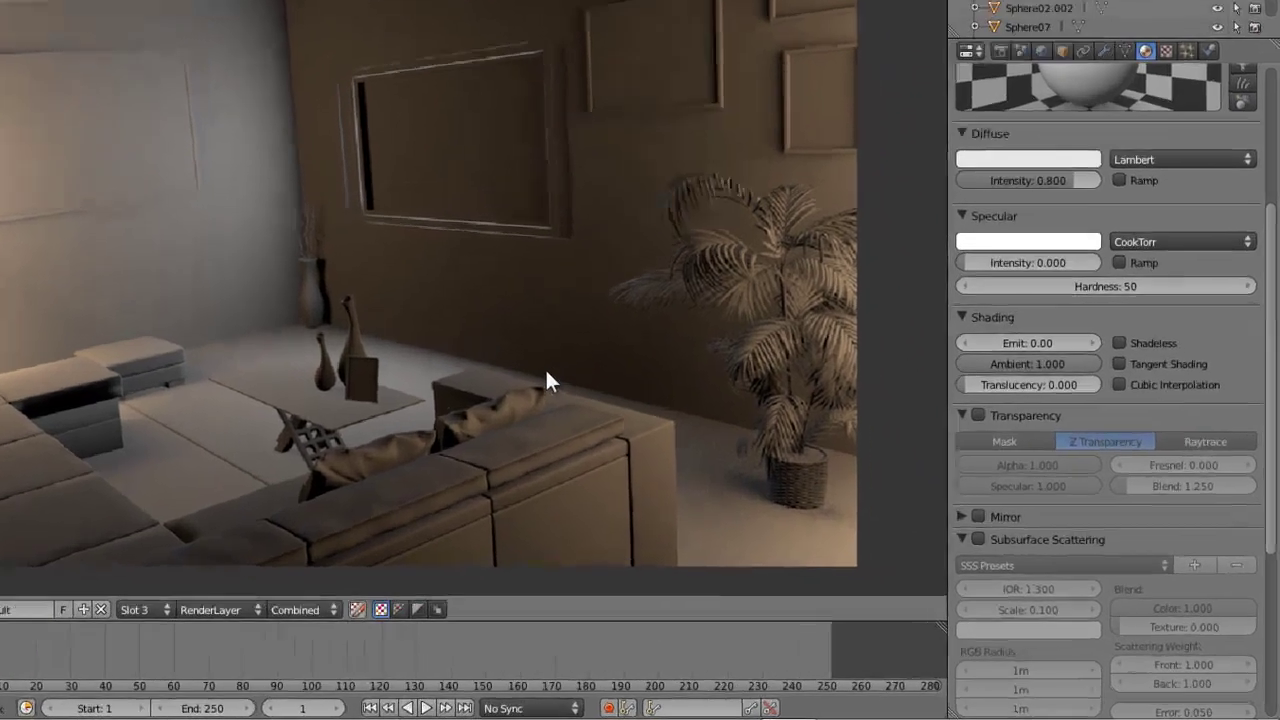
pyautogui.moveTo(466, 366); pyautogui.dragTo(471, 392, button='middle')
pyautogui.scroll(-1, 465, 392)
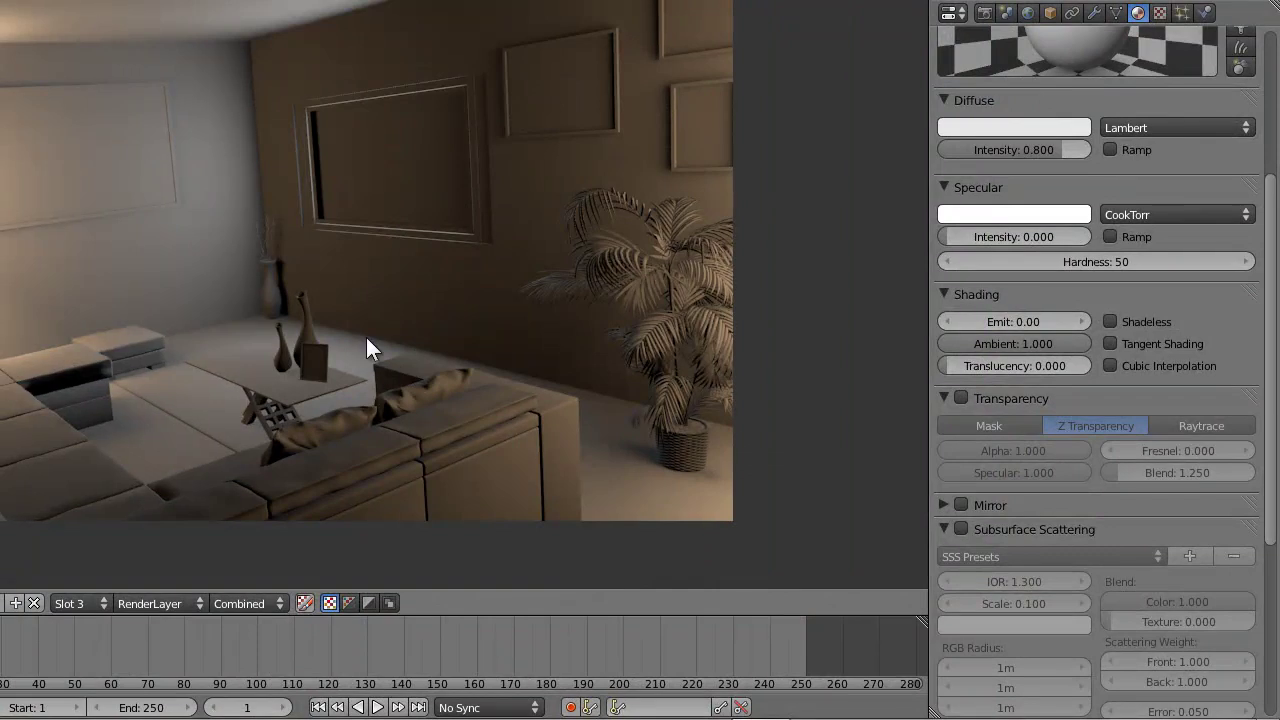
pyautogui.moveTo(366, 337); pyautogui.dragTo(388, 351, button='middle')
pyautogui.press('Escape')
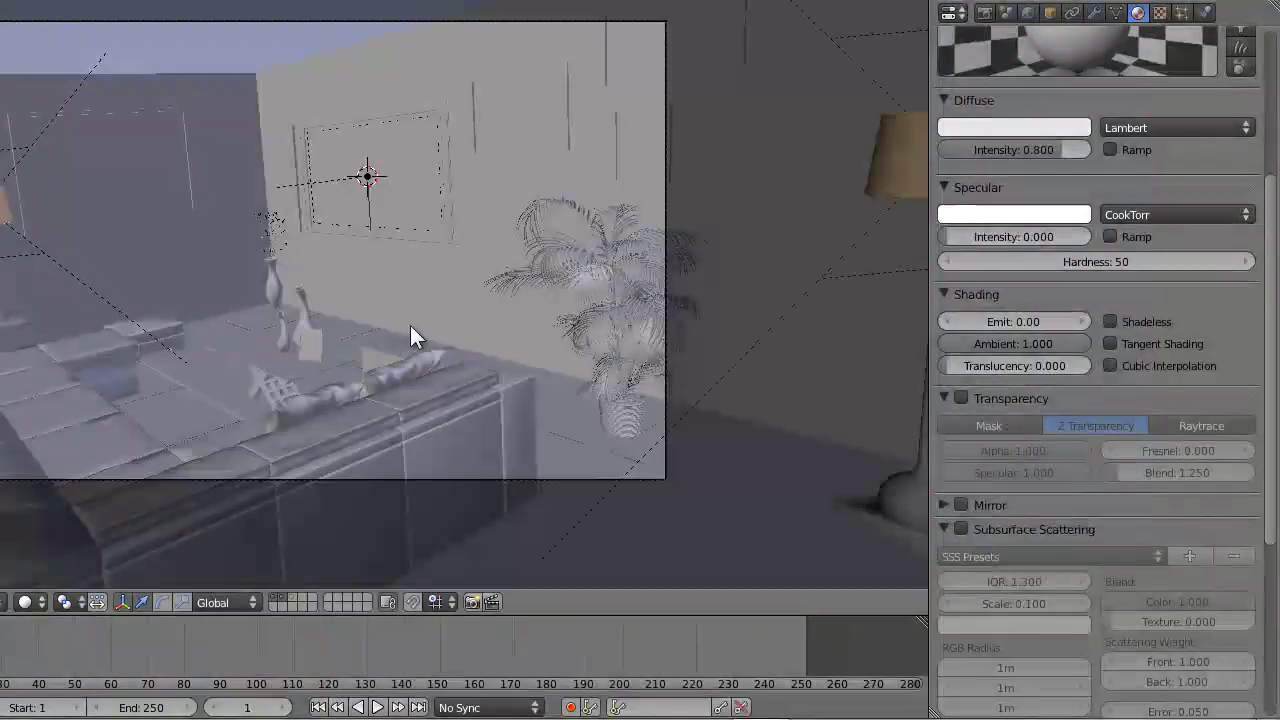
# Select the area lamp at the window frame, enable Ray Shadow and restrict its light to This Layer Only.
pyautogui.rightClick(381, 184)
pyautogui.rightClick(355, 180)
pyautogui.rightClick(355, 180)
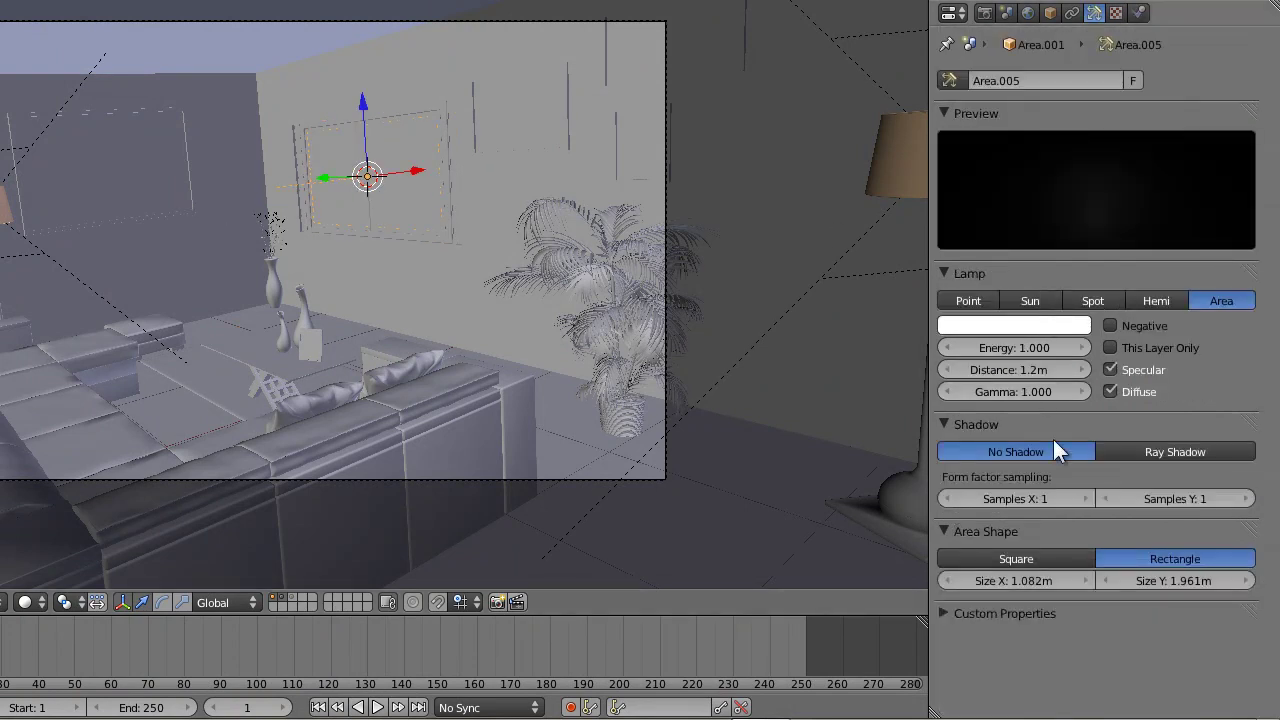
pyautogui.click(1130, 452)
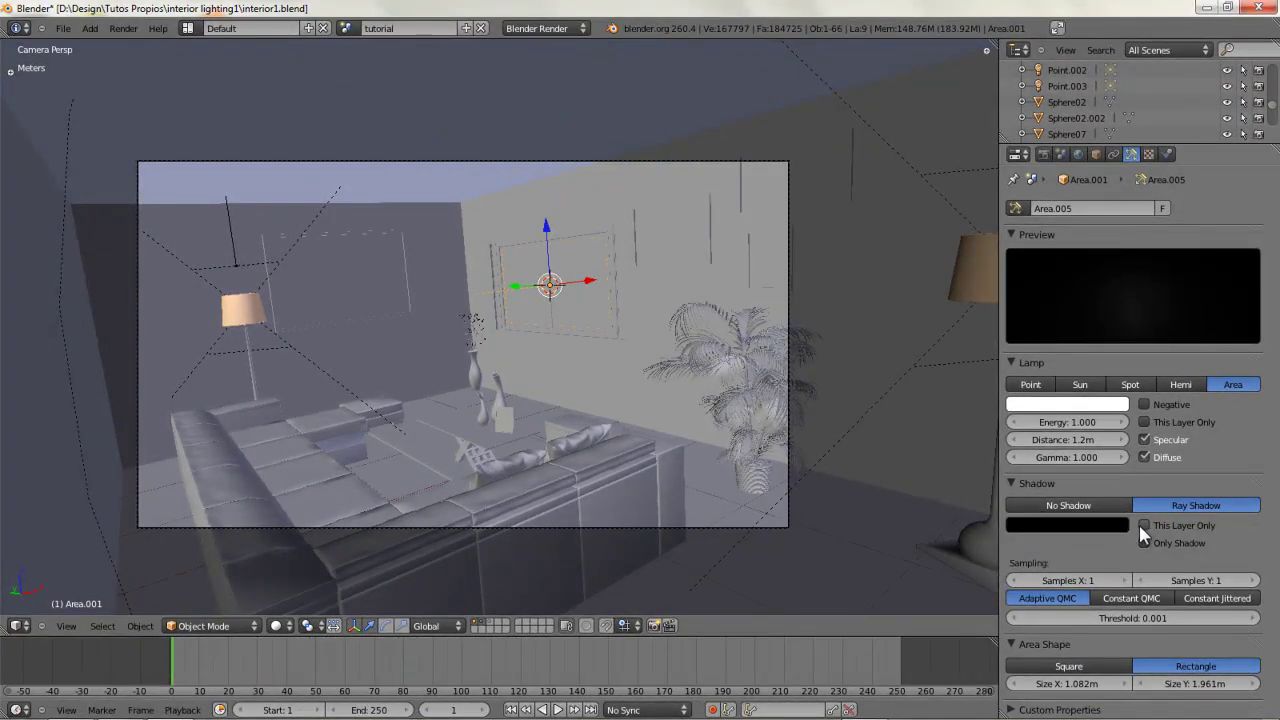
pyautogui.click(1145, 422)
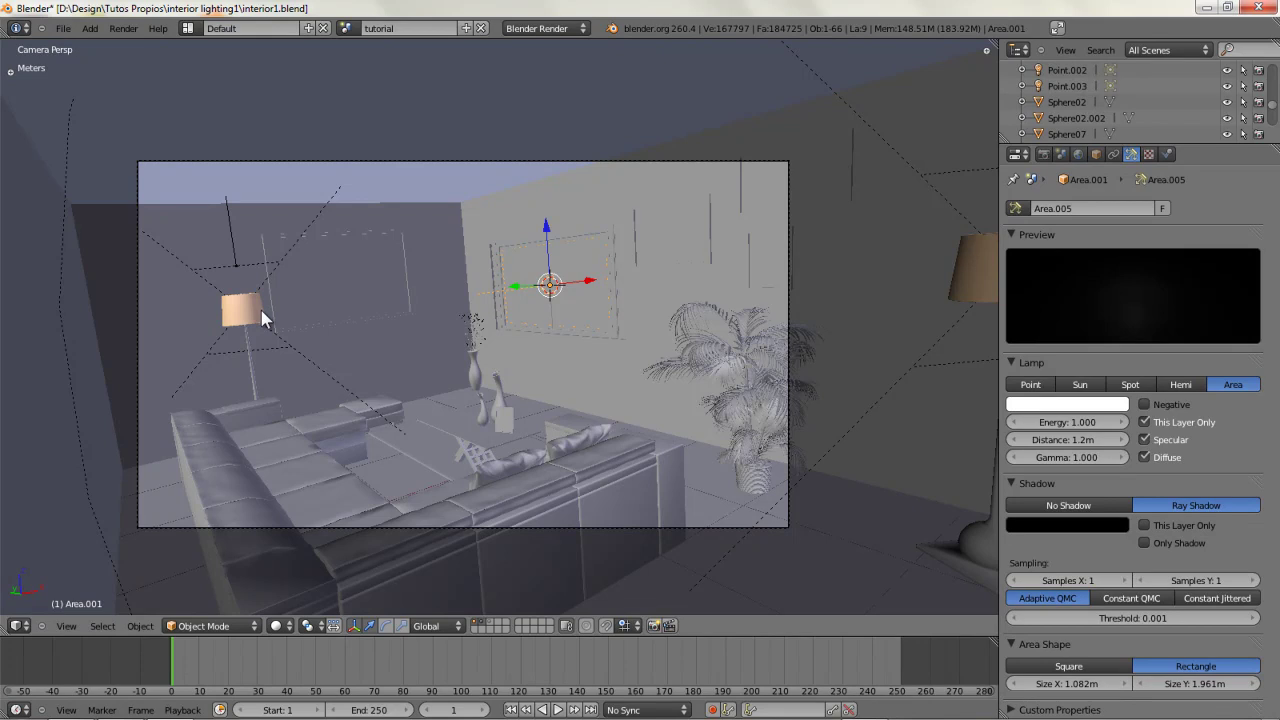
# Check the lampshade on layer 2, display only layer 1 and reselect the window's area lamp.
pyautogui.press('m')
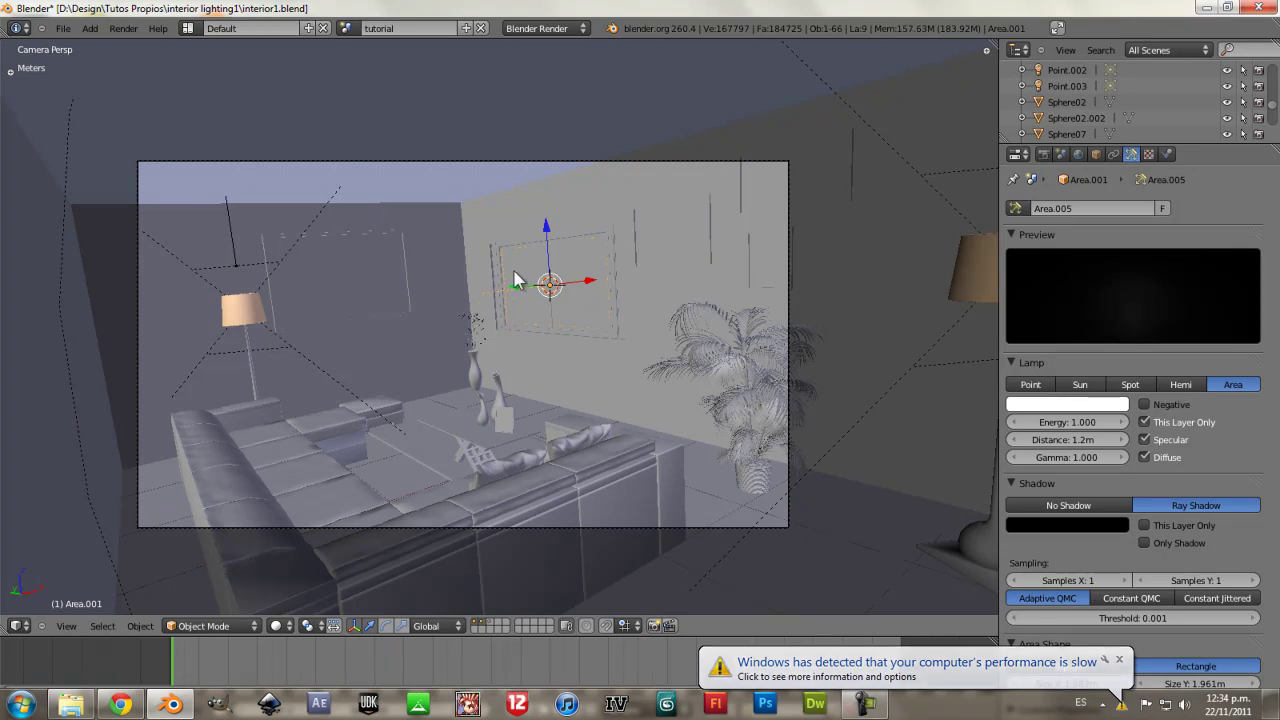
pyautogui.rightClick(261, 319)
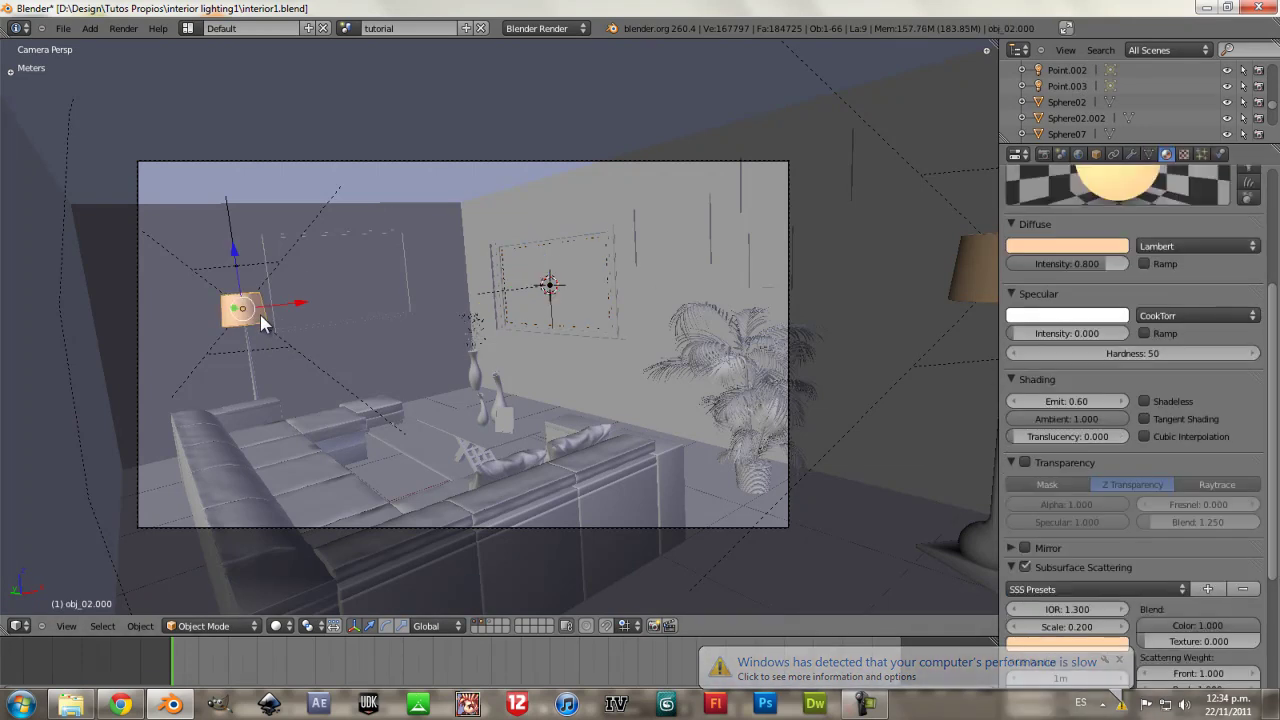
pyautogui.press('2')
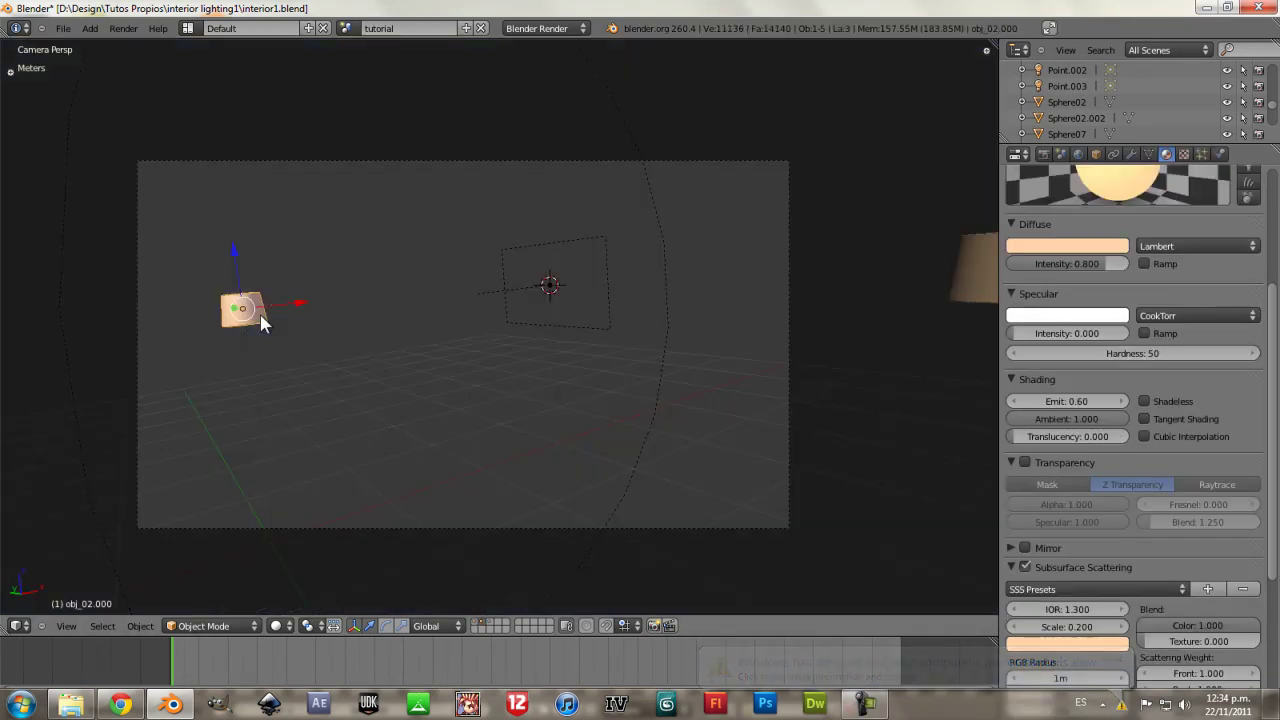
pyautogui.press('1')
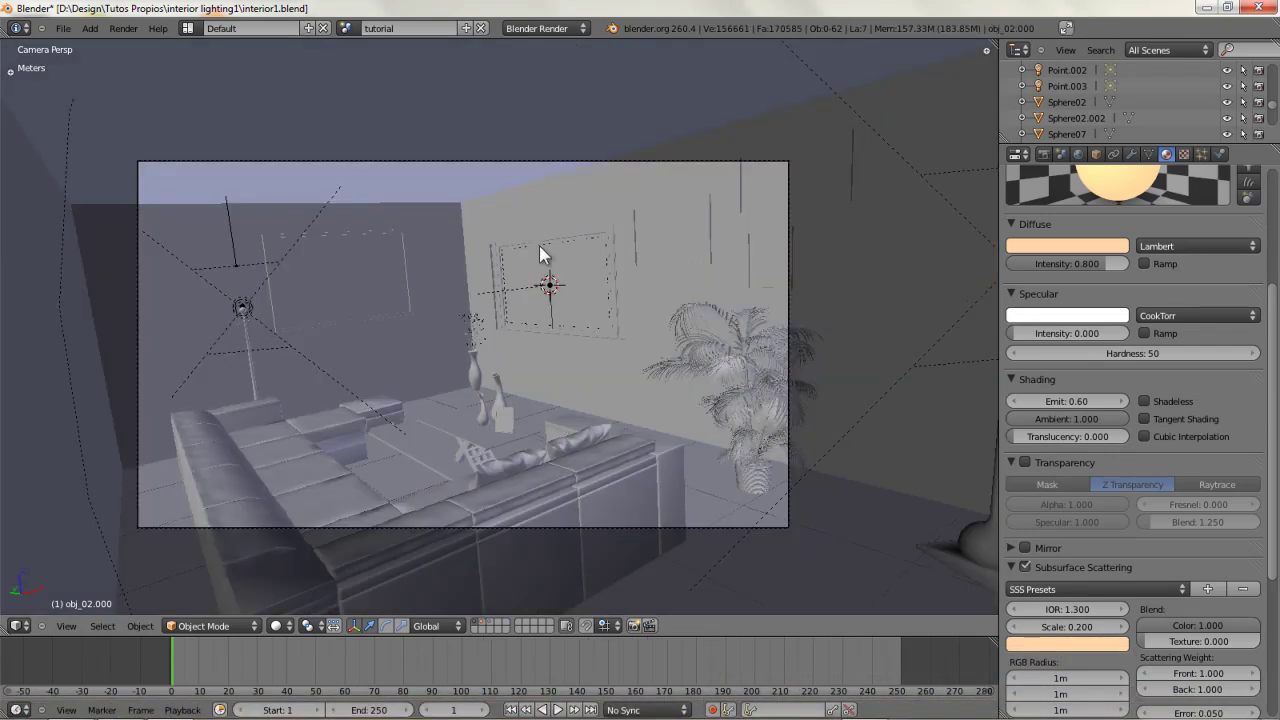
pyautogui.rightClick(550, 287)
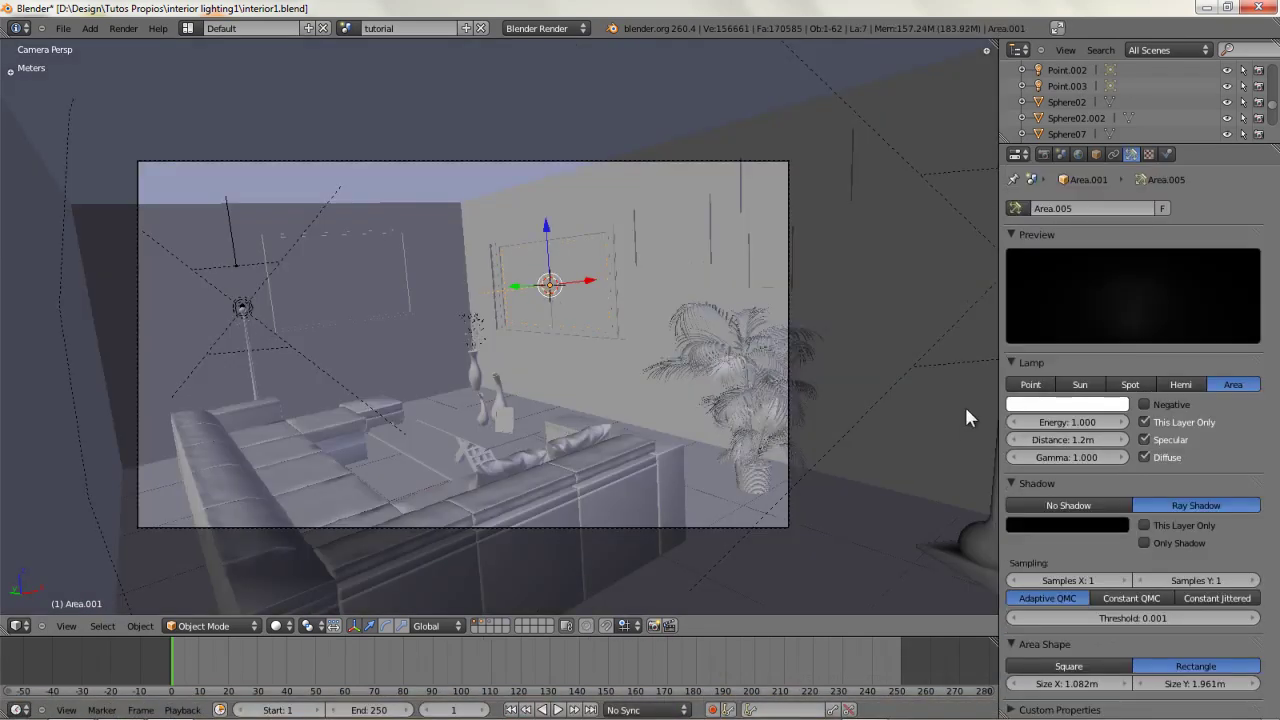
# Set the area lamp's shadow samples to 3 in X and 3 in Y with Constant QMC sampling.
pyautogui.scroll(-4, 962, 419)
pyautogui.scroll(5, 800, 398)
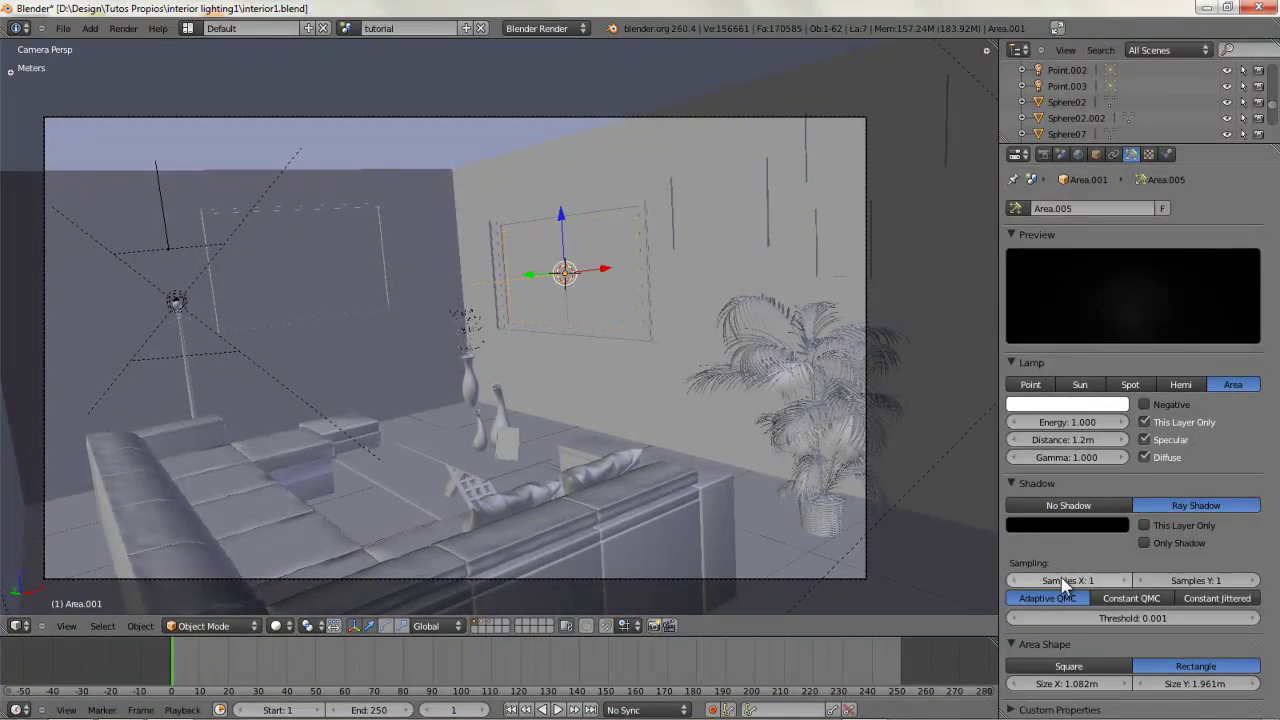
pyautogui.click(1063, 580)
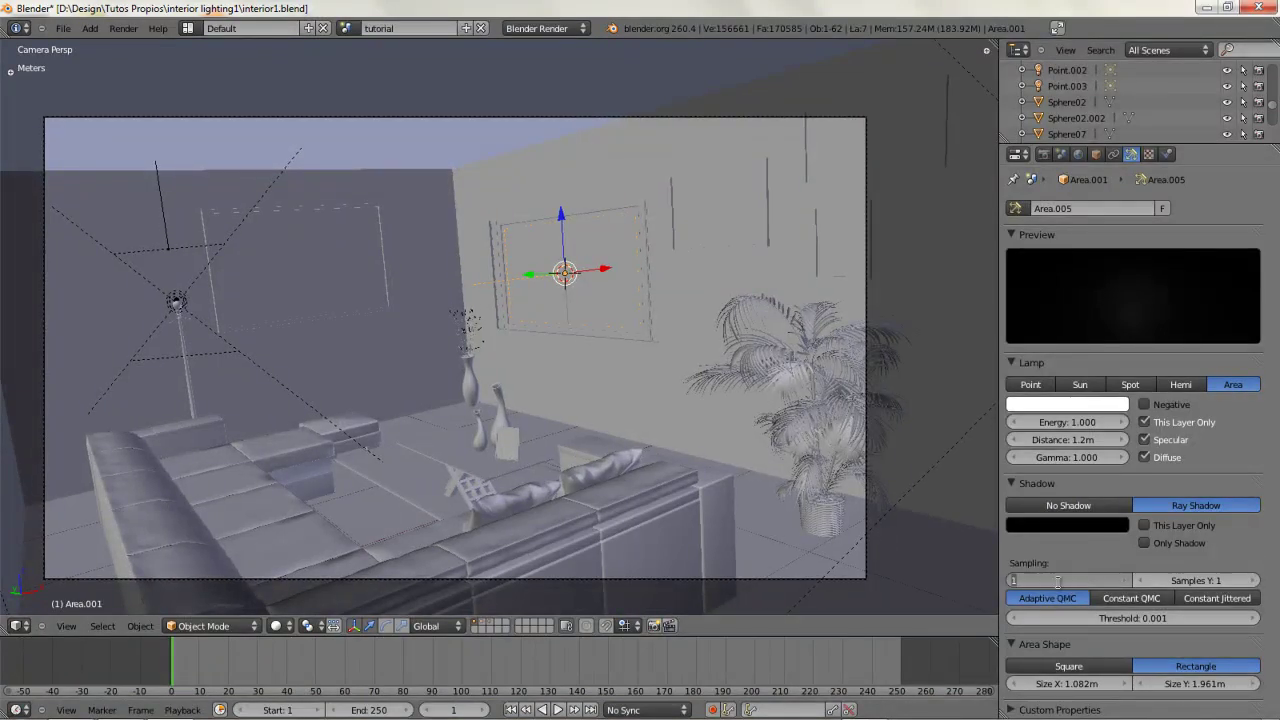
pyautogui.write('3')
pyautogui.press('Return')
pyautogui.click(1182, 577)
pyautogui.write('3')
pyautogui.press('Return')
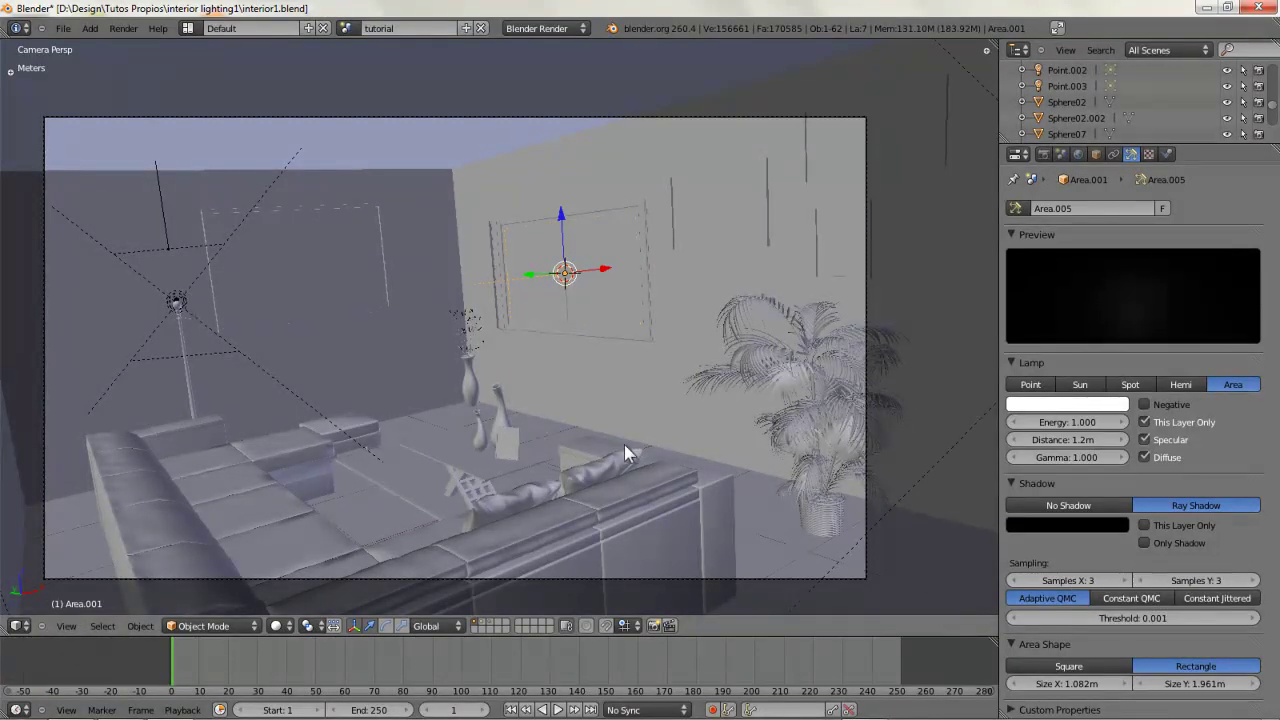
pyautogui.scroll(3, 640, 448)
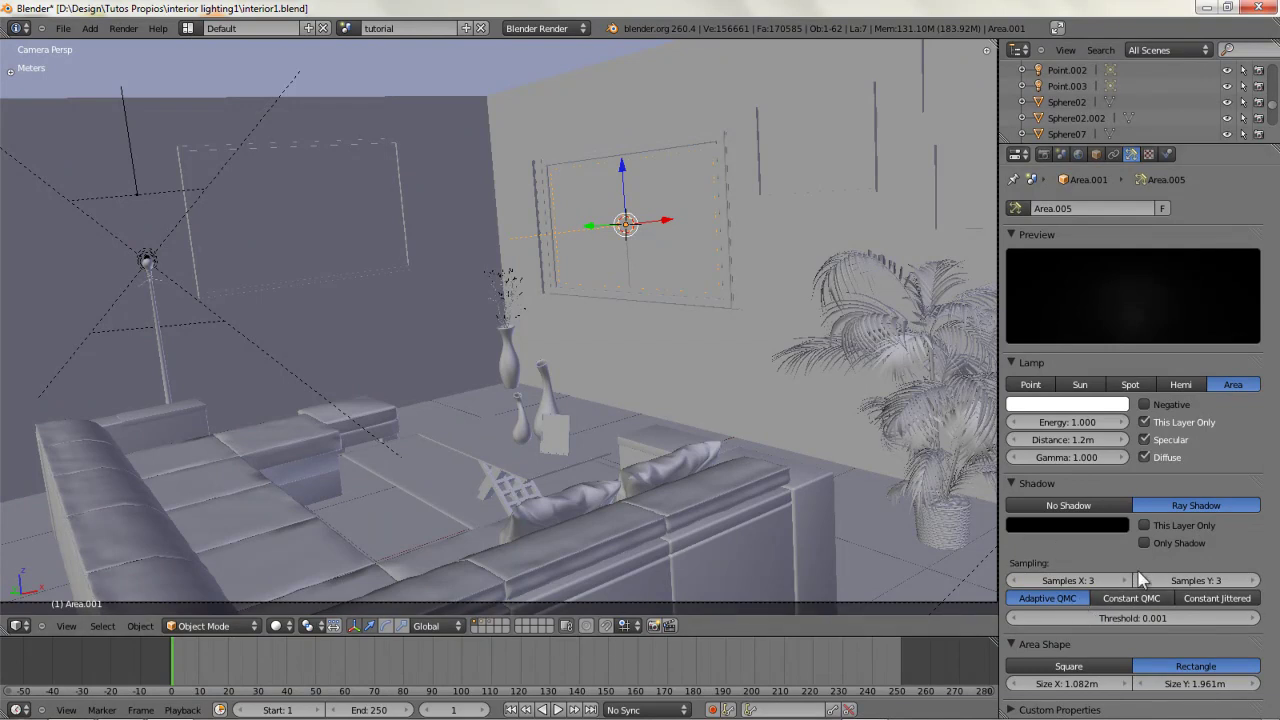
pyautogui.click(1140, 598)
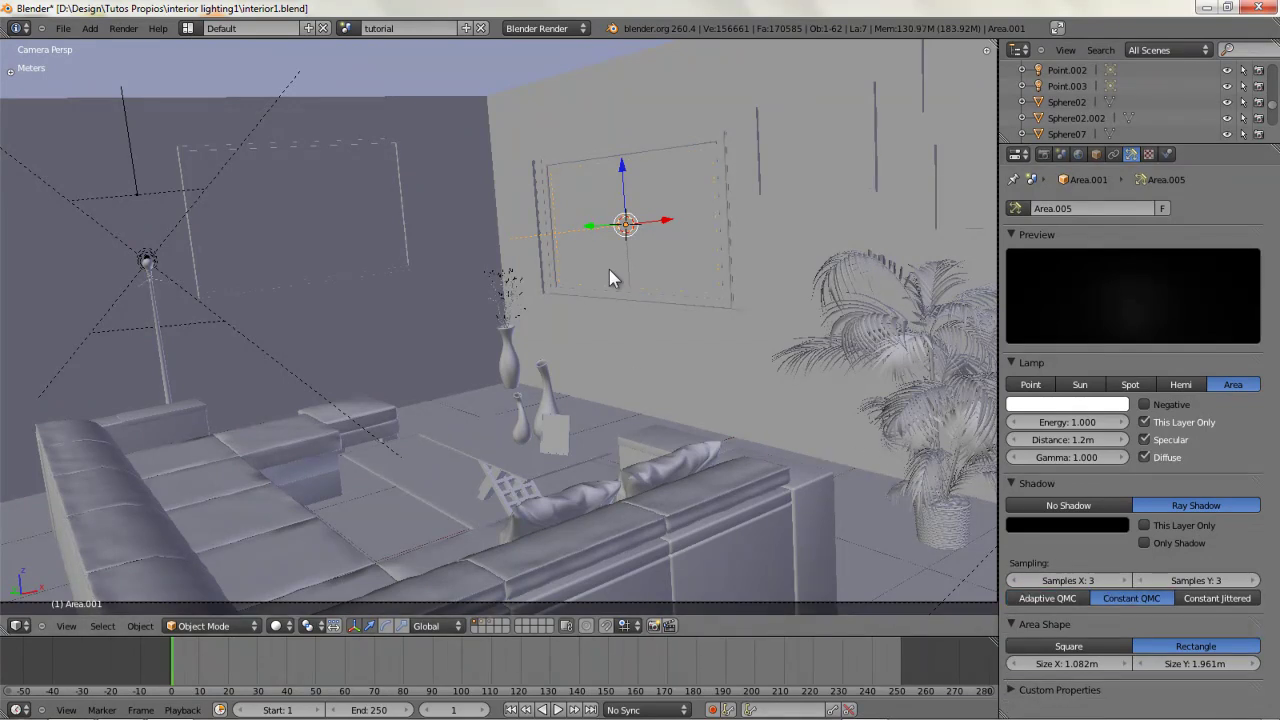
# Render the scene and examine the shadows on and under the coffee table up close.
pyautogui.press('F12')
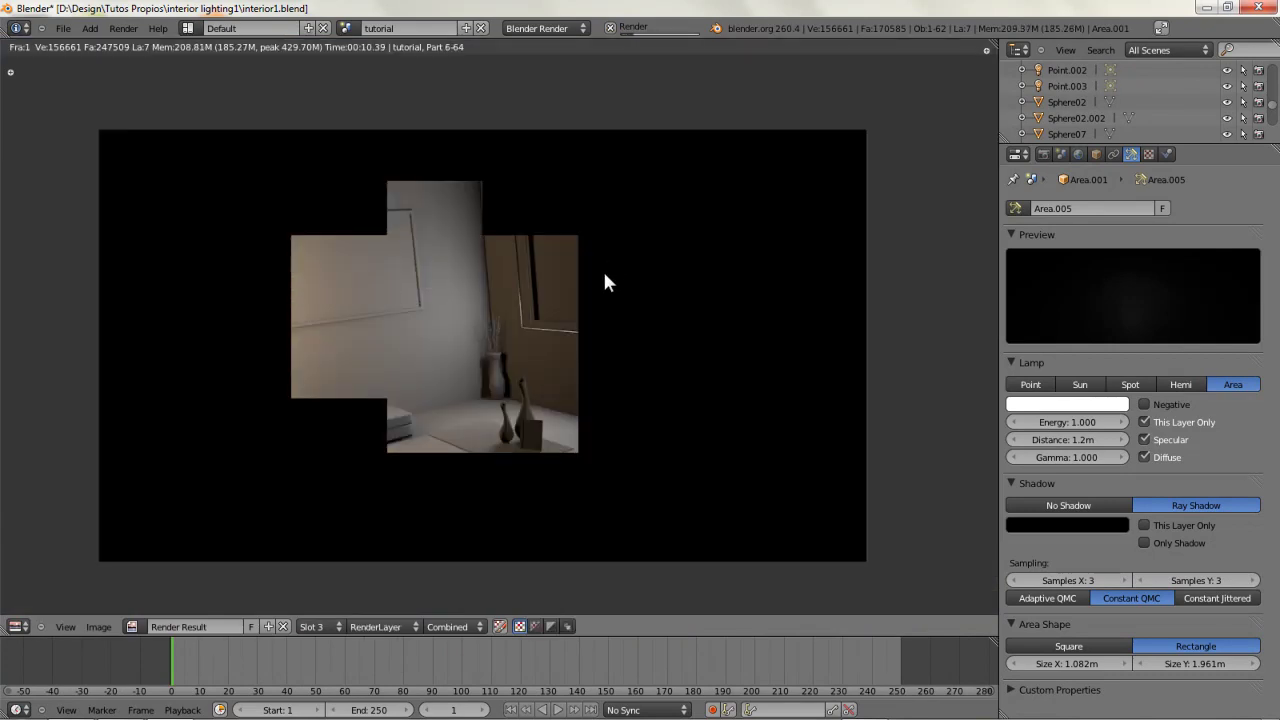
pyautogui.moveTo(532, 352); pyautogui.dragTo(519, 235, button='middle')
pyautogui.scroll(4, 511, 284)
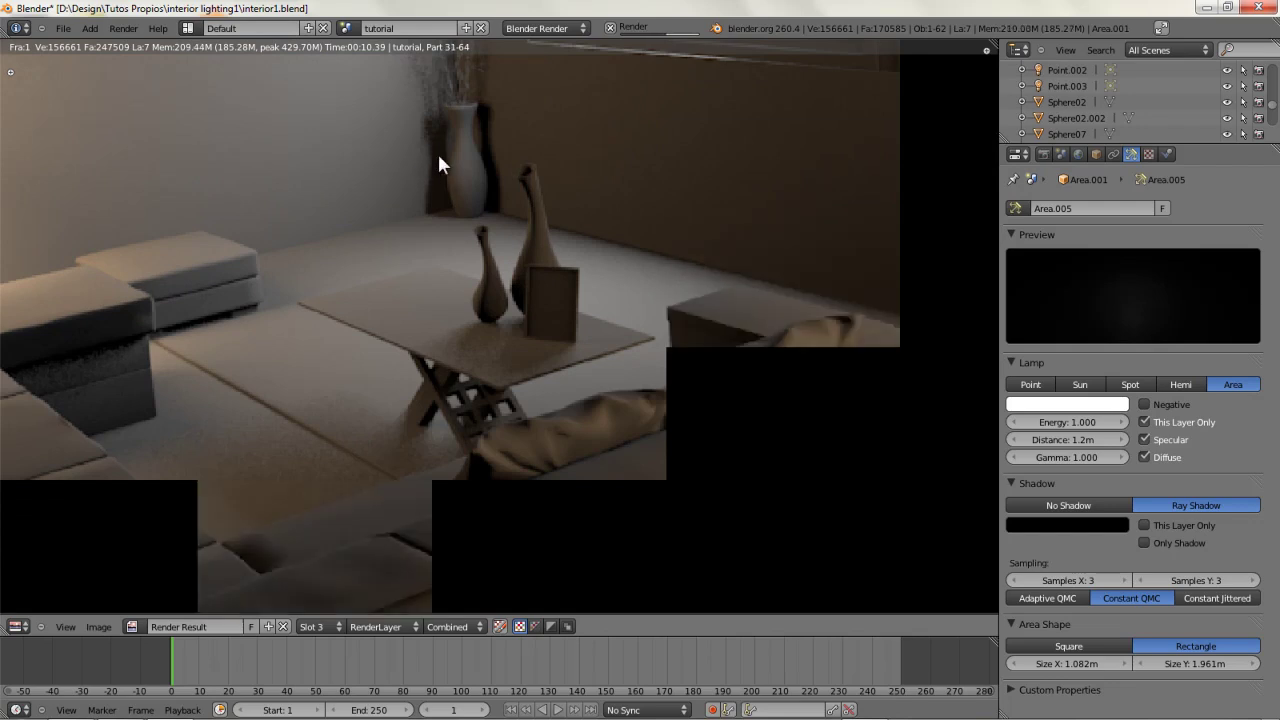
pyautogui.scroll(-3, 448, 180)
pyautogui.moveTo(628, 225); pyautogui.dragTo(592, 287, button='middle')
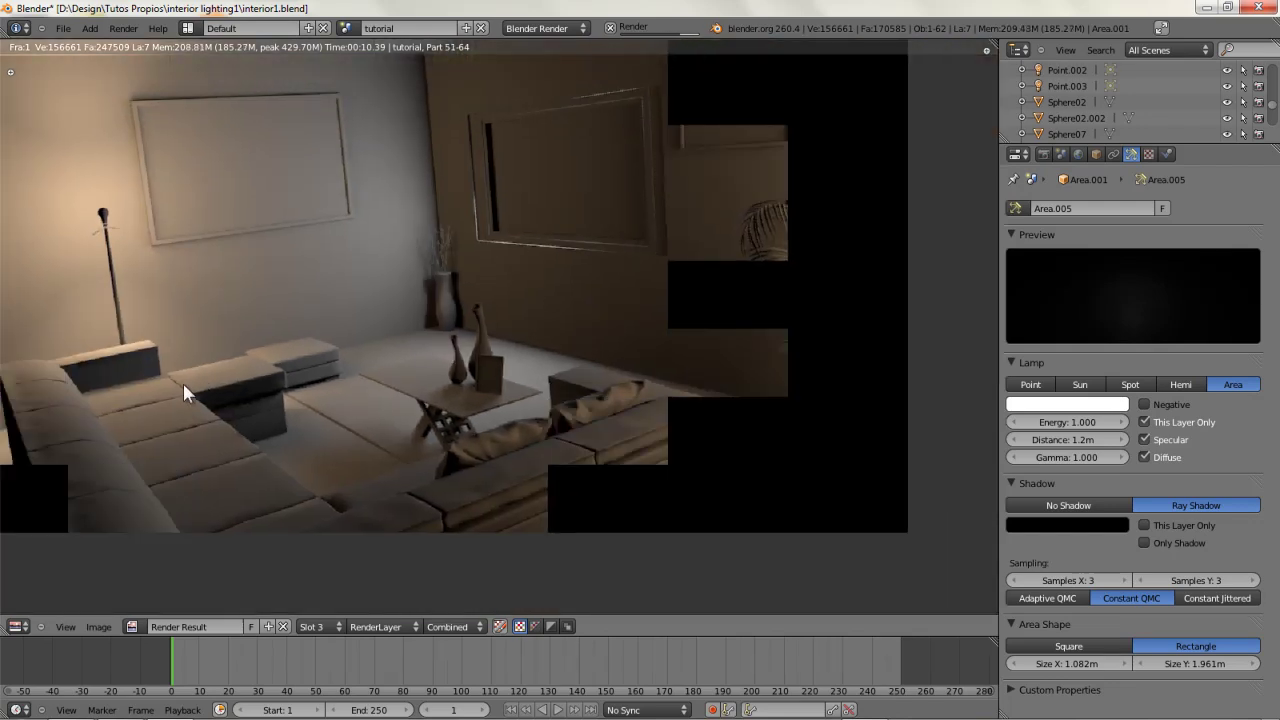
pyautogui.scroll(1, 515, 382)
pyautogui.scroll(3, 515, 382)
pyautogui.moveTo(346, 492); pyautogui.dragTo(428, 332, button='middle')
pyautogui.scroll(5, 425, 334)
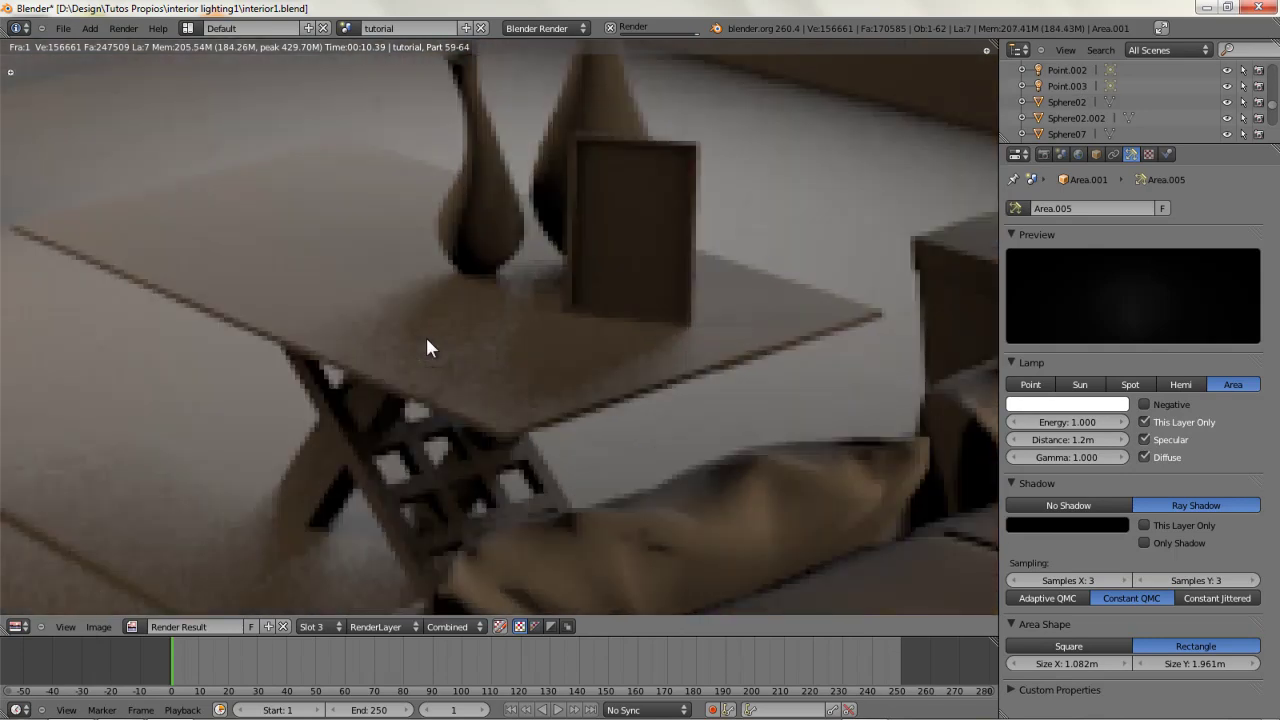
pyautogui.scroll(-8, 392, 290)
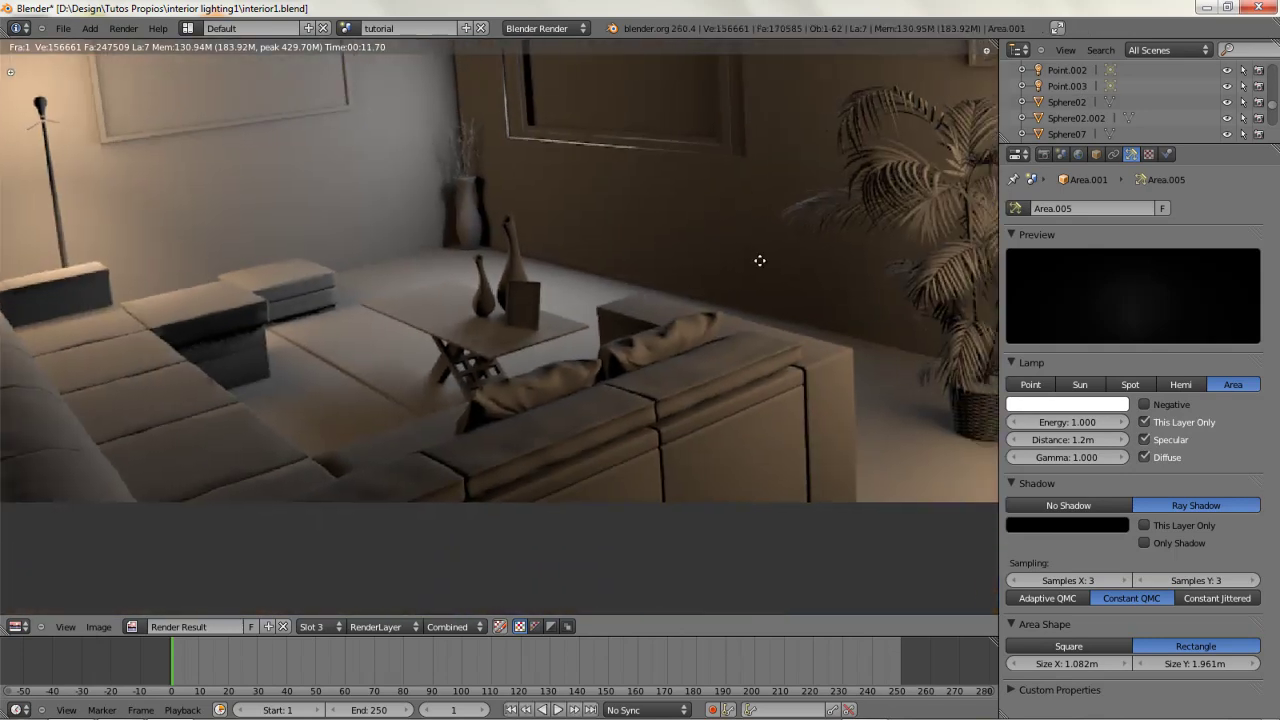
# Examine the rendered plant pot shadow and the edges of the window frame, and close the render.
pyautogui.scroll(2, 667, 333)
pyautogui.scroll(1, 668, 333)
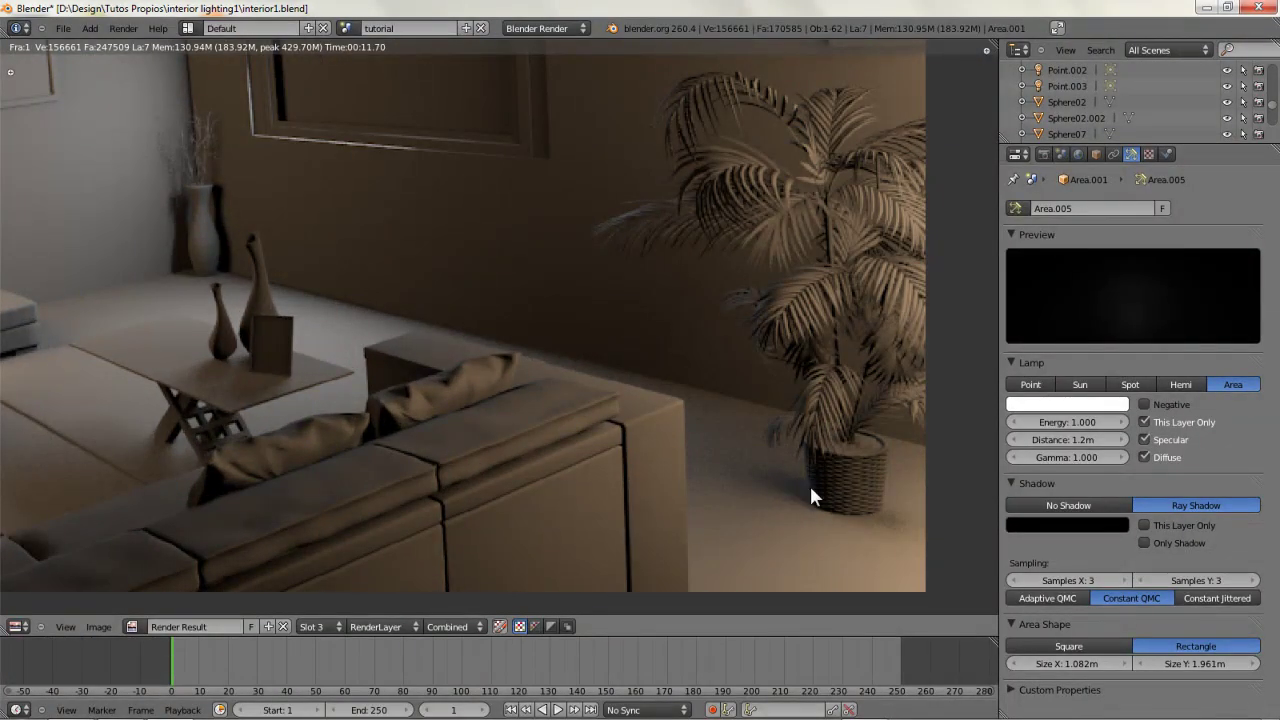
pyautogui.scroll(-4, 760, 440)
pyautogui.press('Home')
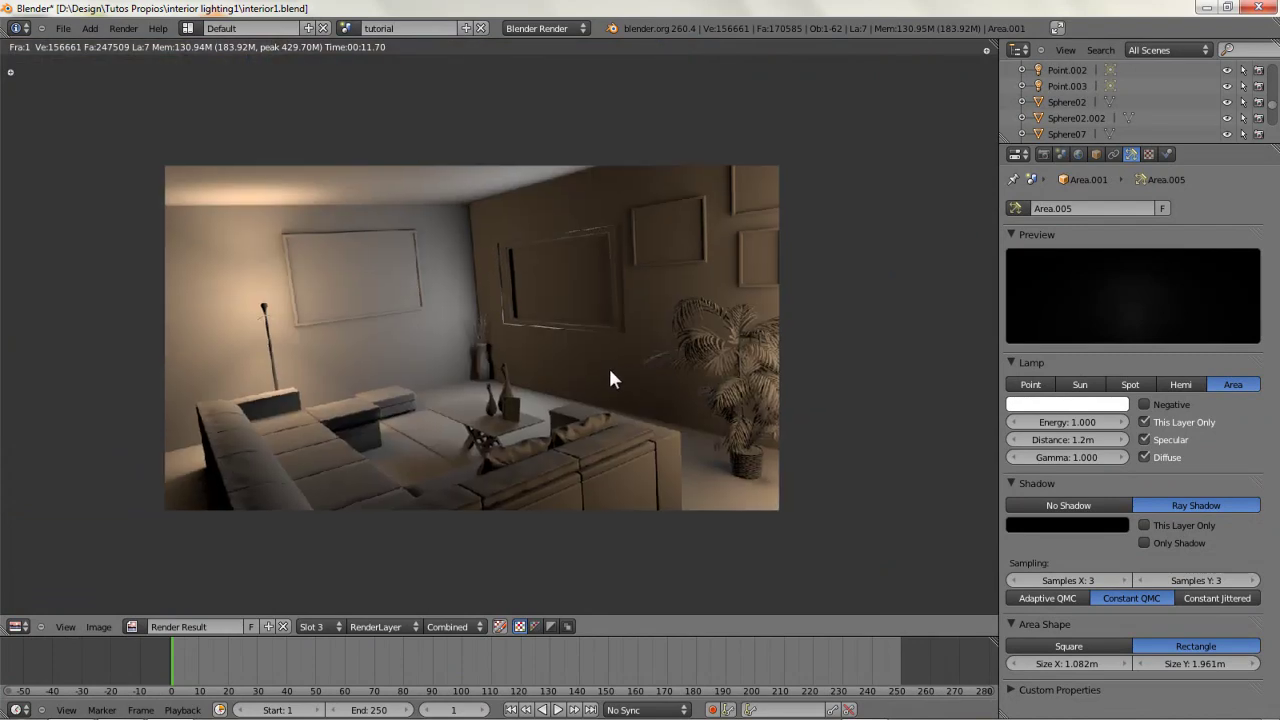
pyautogui.scroll(5, 600, 380)
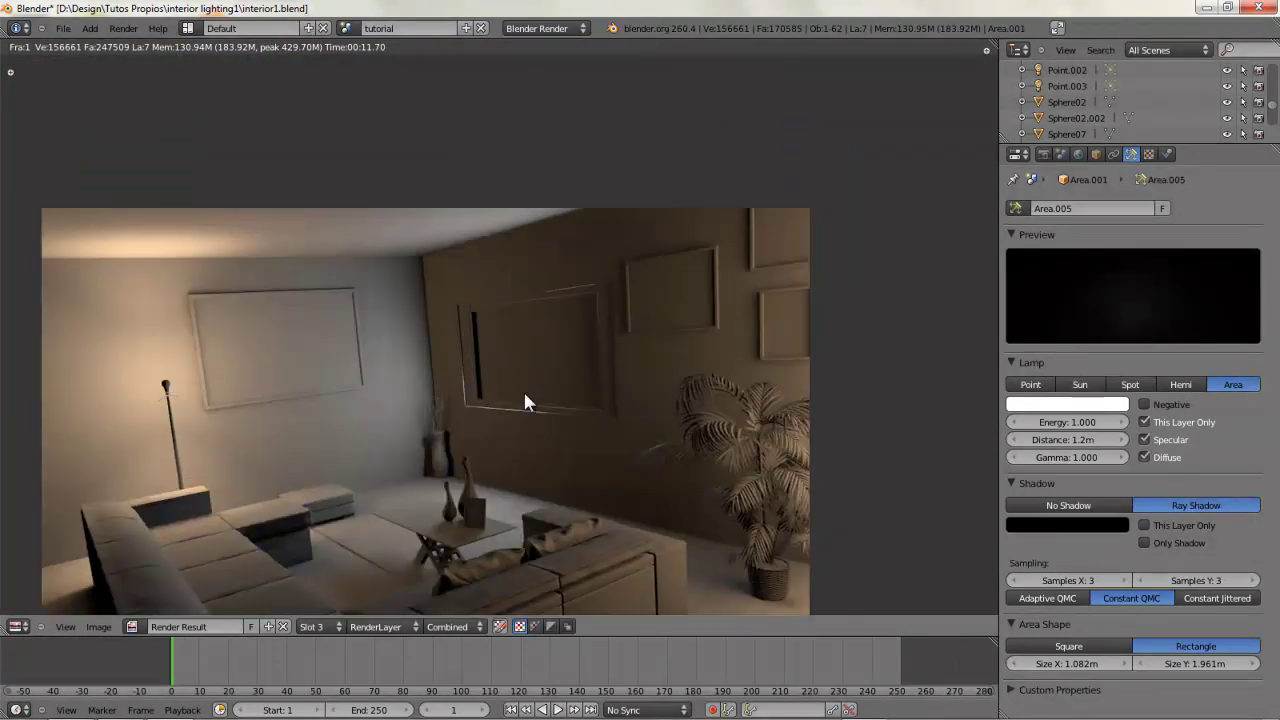
pyautogui.moveTo(588, 319); pyautogui.dragTo(546, 199, button='middle')
pyautogui.scroll(1, 500, 214)
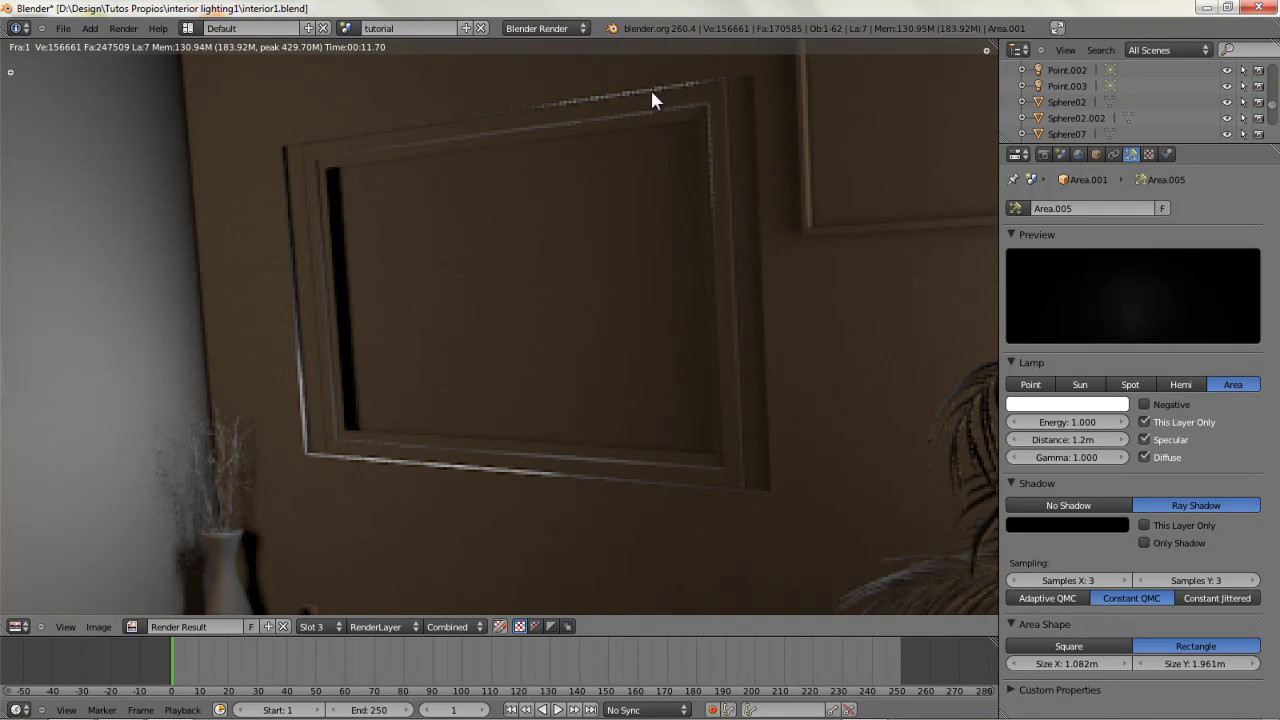
pyautogui.scroll(-2, 606, 51)
pyautogui.press('Escape')
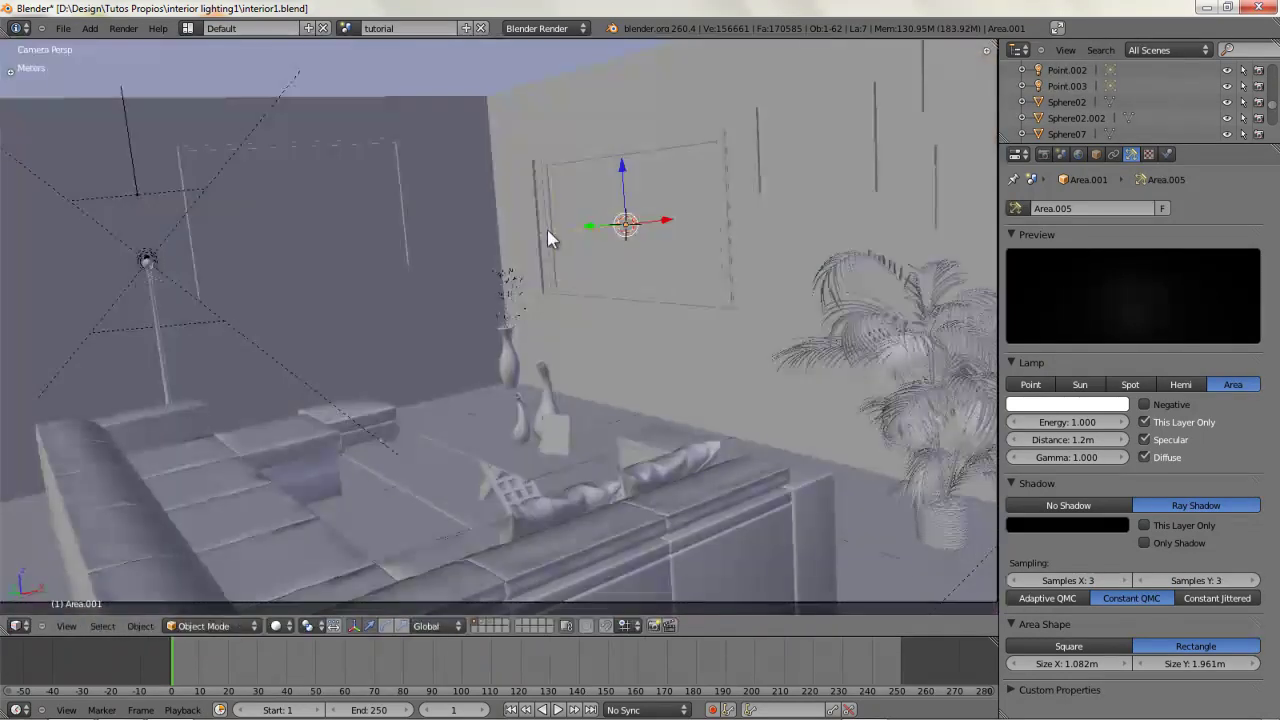
# Move the window's area lamp slightly along X toward the room, working in a wireframe top view.
pyautogui.press('KP_Decimal')
pyautogui.moveTo(569, 263); pyautogui.dragTo(526, 325, button='middle')
pyautogui.press('z')
pyautogui.press('KP_8')
pyautogui.press('KP_7')
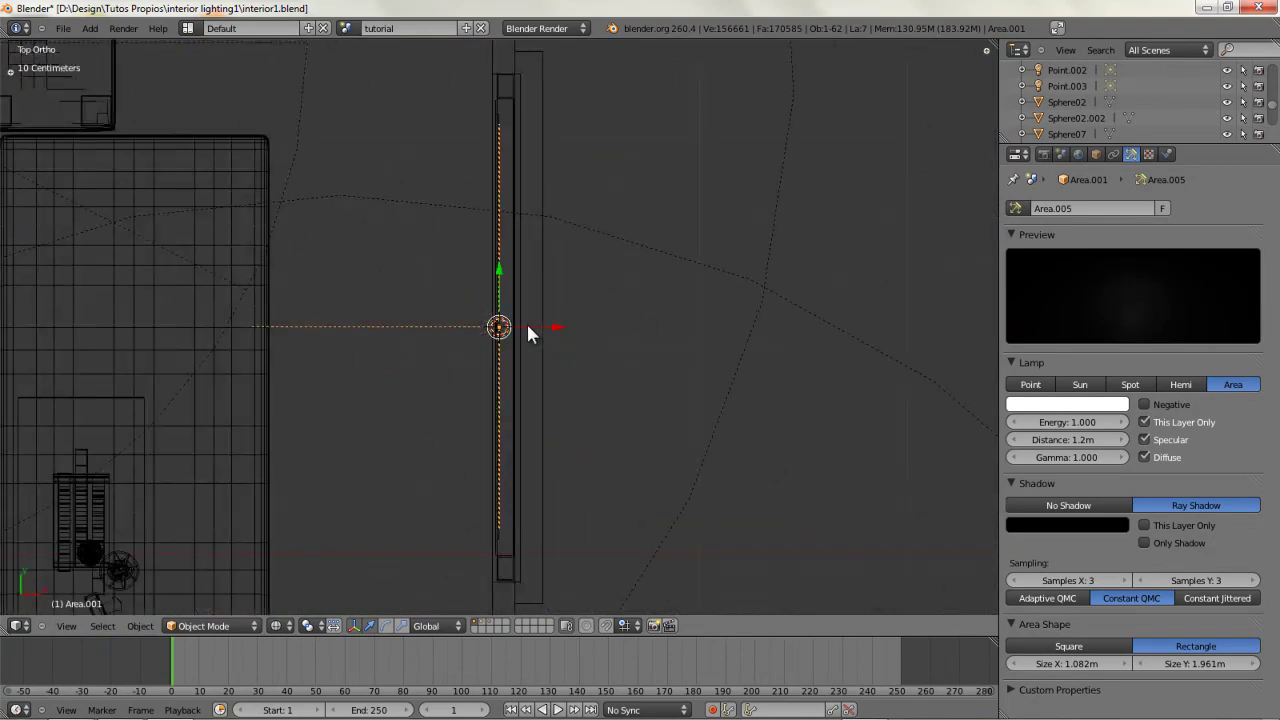
pyautogui.scroll(6, 590, 254)
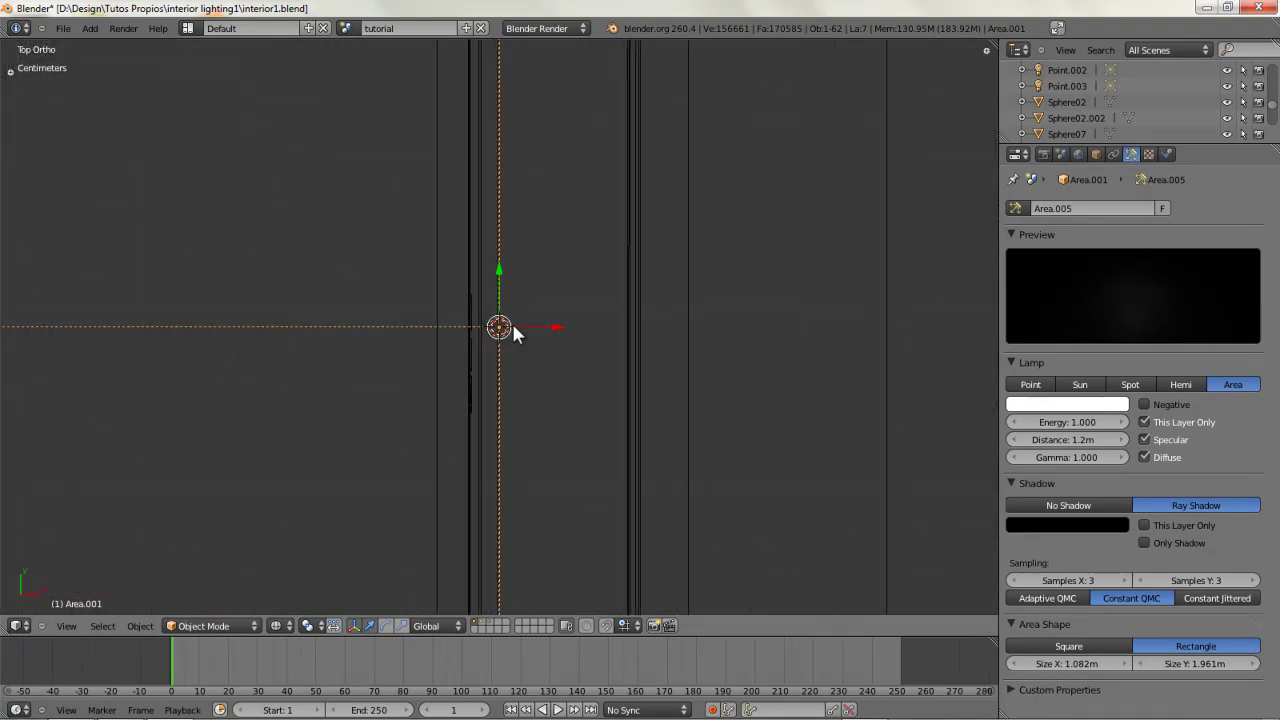
pyautogui.moveTo(553, 329); pyautogui.dragTo(426, 340)
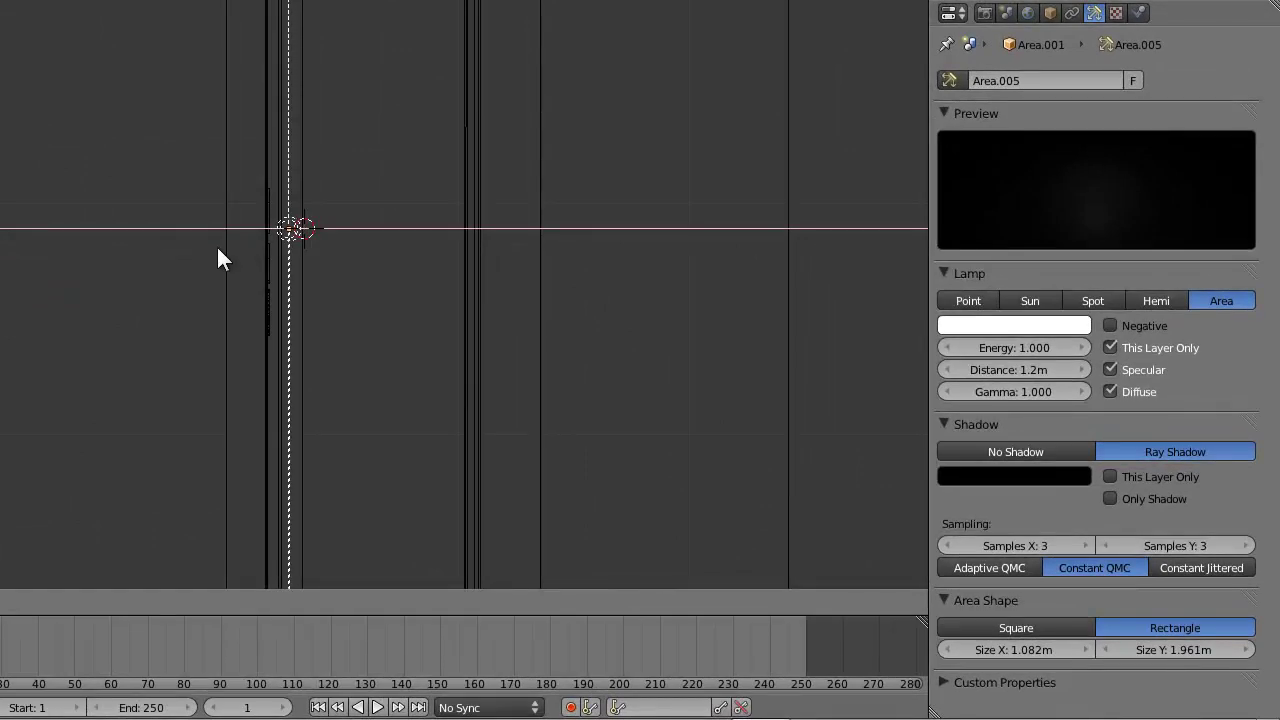
pyautogui.keyDown('shift'); pyautogui.moveTo(218, 247); pyautogui.dragTo(141, 254); pyautogui.keyUp('shift')
# Render the scene again from the camera, check the light around the window frame and close the render.
pyautogui.press('KP_0')
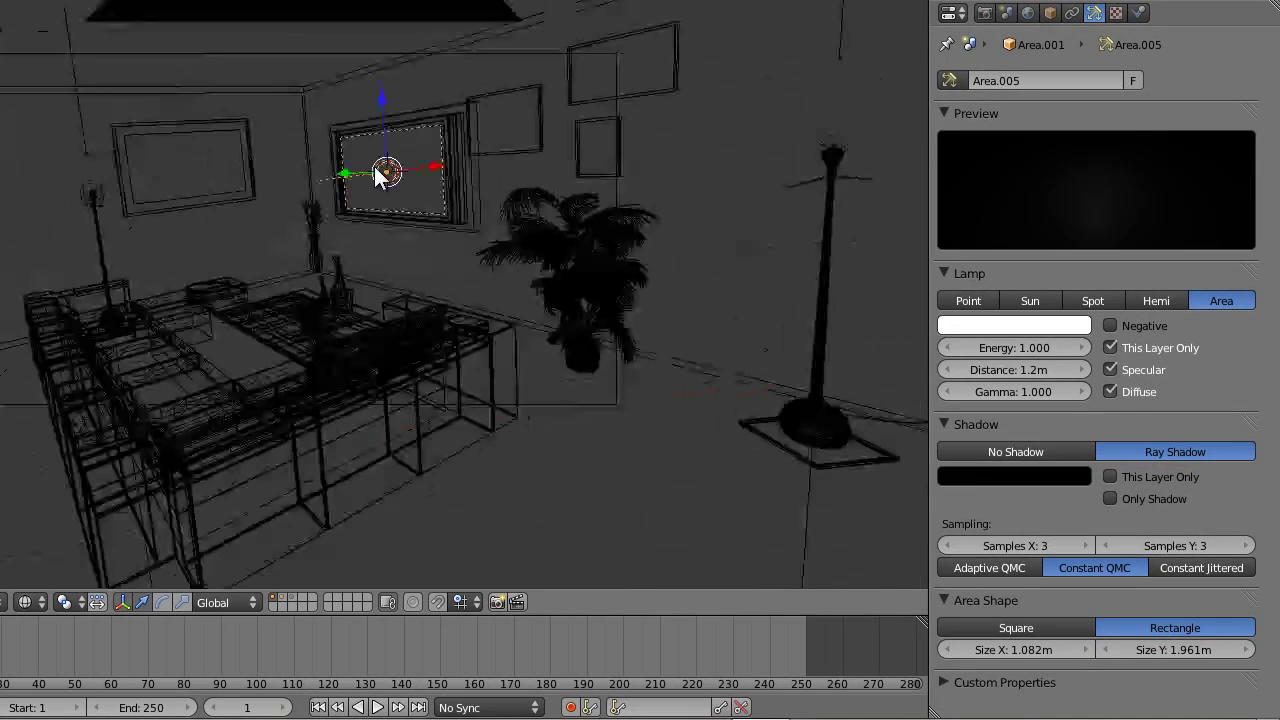
pyautogui.moveTo(417, 134); pyautogui.dragTo(318, 144, button='middle')
pyautogui.scroll(-3, 318, 144)
pyautogui.moveTo(172, 227); pyautogui.dragTo(445, 66, button='middle')
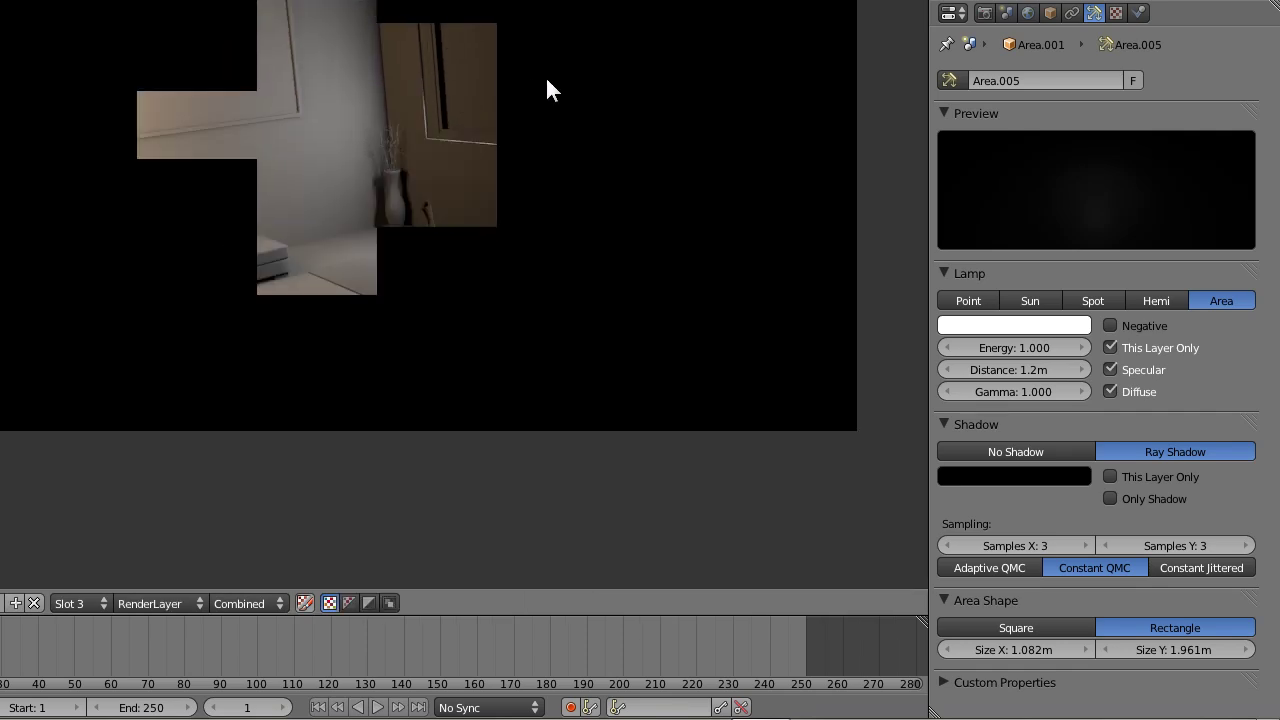
pyautogui.moveTo(543, 75); pyautogui.dragTo(484, 143, button='middle')
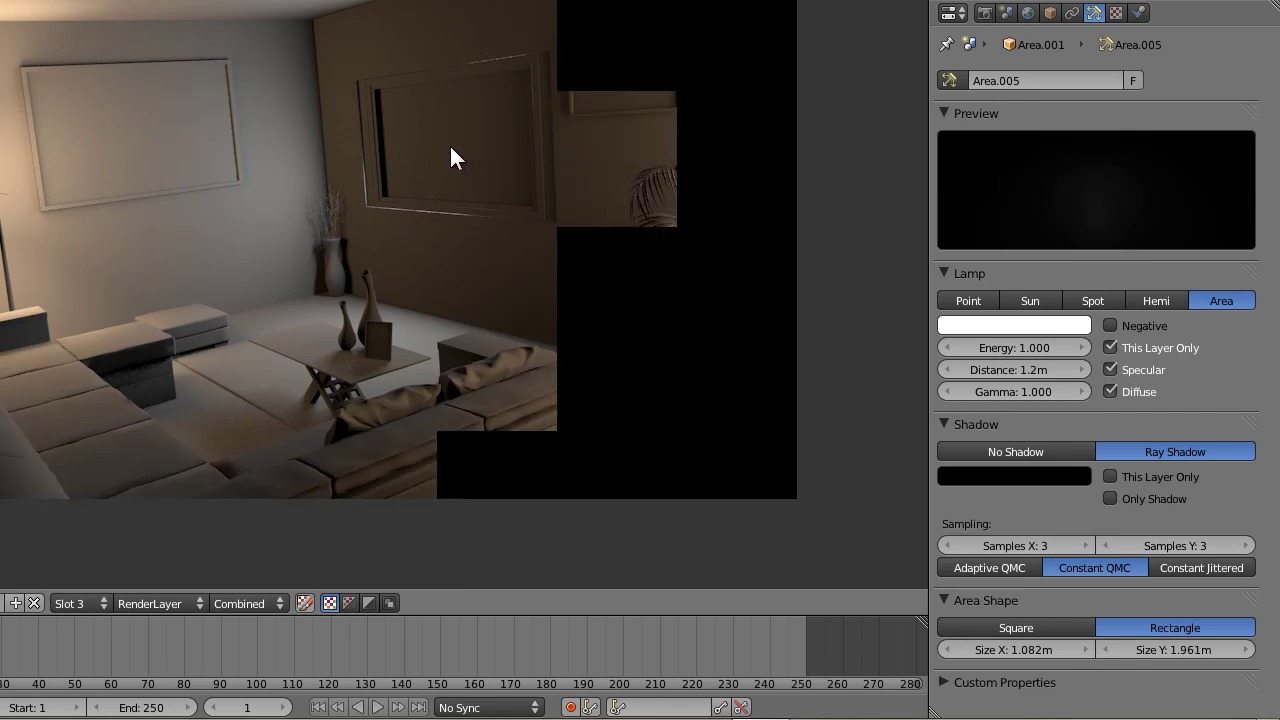
pyautogui.press('Escape')
pyautogui.press('Escape')
# Shift the area lamp further along X in top view, past the window frame's room-side edge.
pyautogui.moveTo(498, 49); pyautogui.dragTo(334, 131, button='middle')
pyautogui.scroll(-5, 473, 110)
pyautogui.scroll(3, 439, 123)
pyautogui.moveTo(337, 220); pyautogui.dragTo(328, 250, button='middle')
pyautogui.press('KP_7')
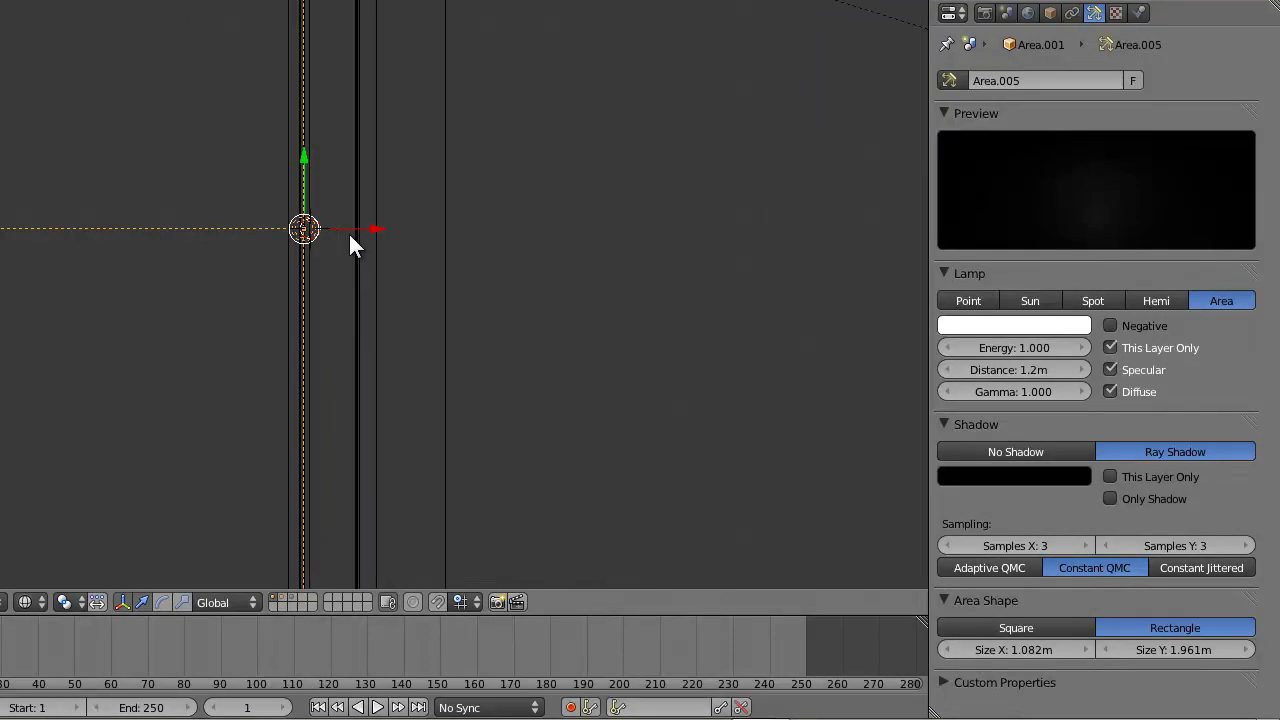
pyautogui.moveTo(375, 229); pyautogui.dragTo(270, 238)
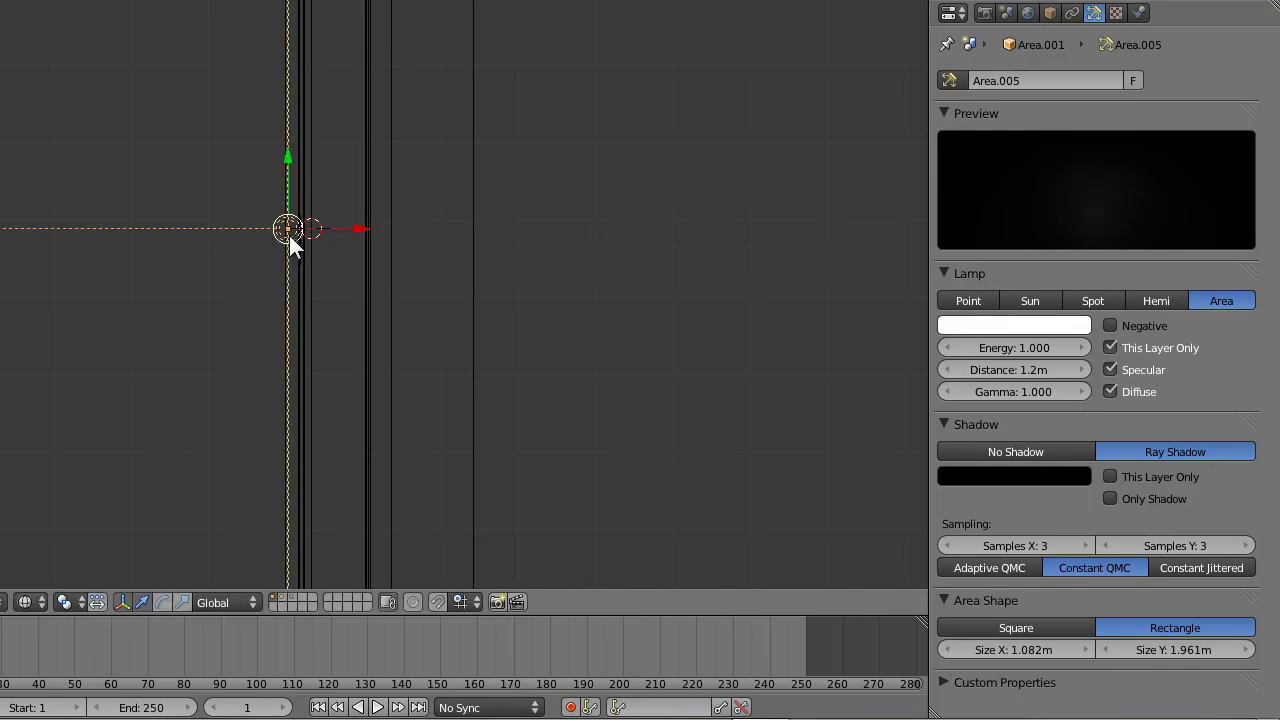
# Render the scene from the camera and examine the light around the frame where the area lamp sits.
pyautogui.press('KP_0')
pyautogui.press('F12')
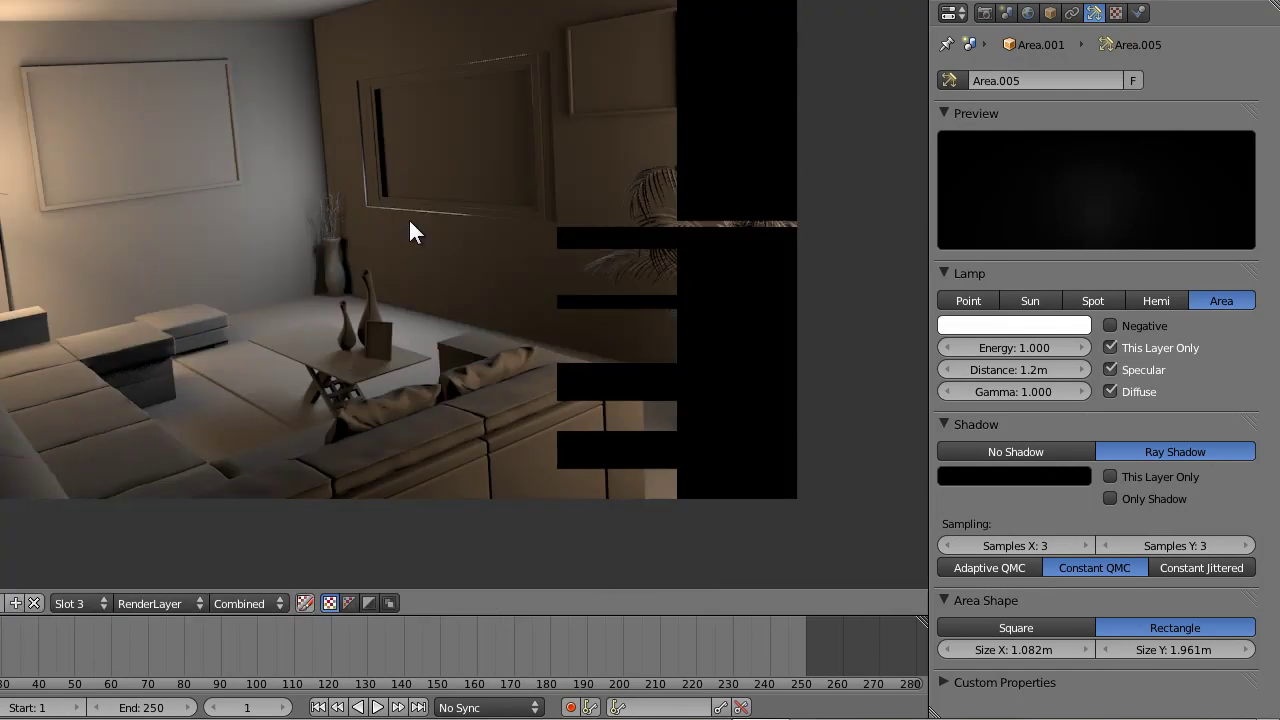
pyautogui.press('Escape')
pyautogui.press('F12')
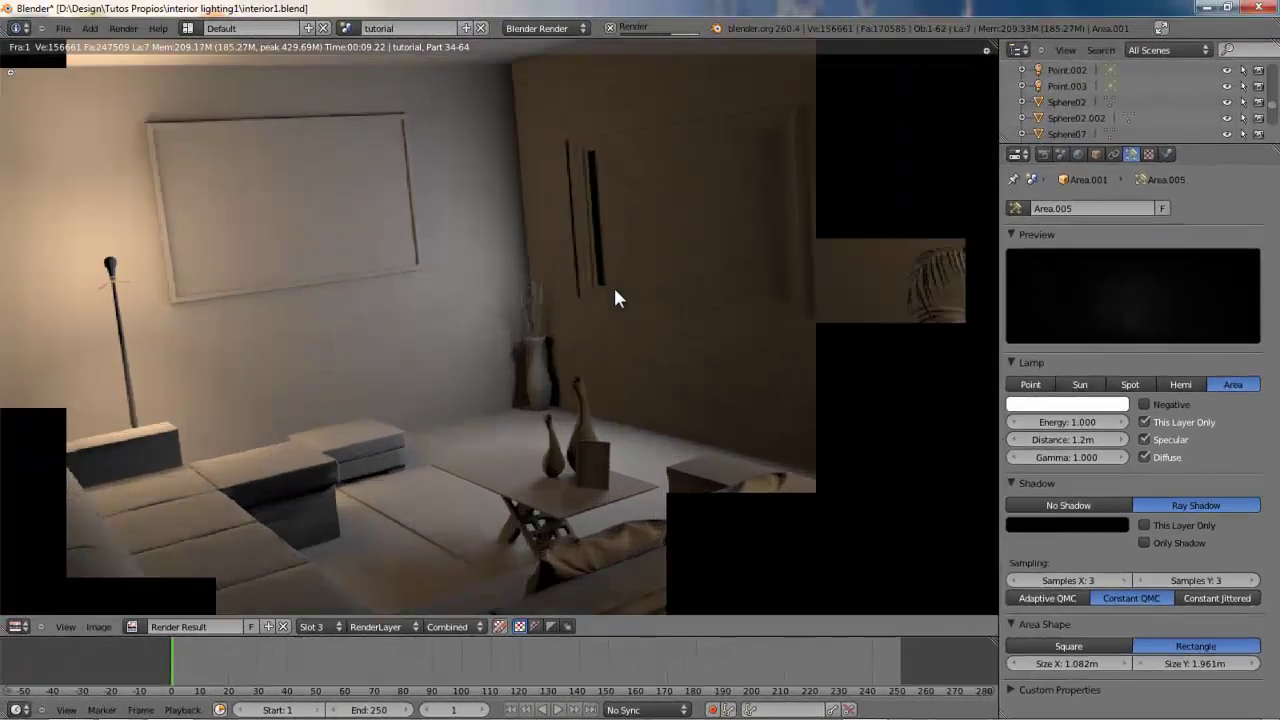
pyautogui.scroll(-4, 462, 283)
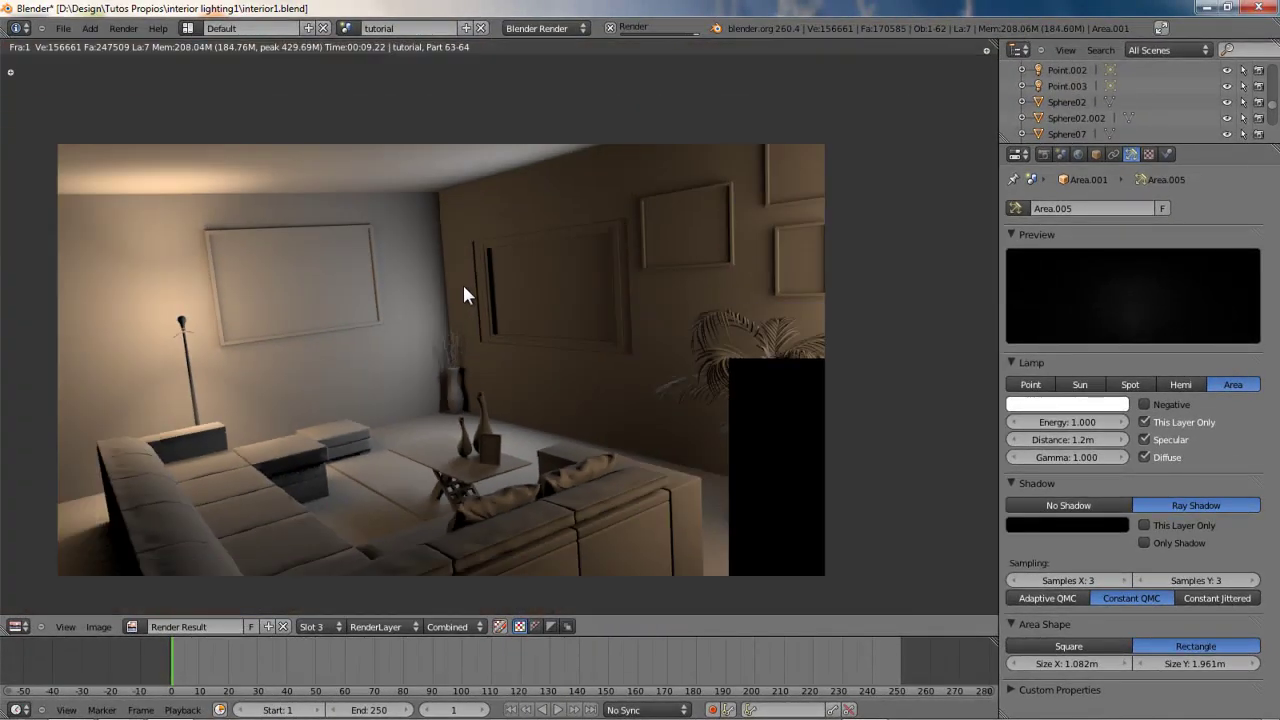
pyautogui.moveTo(413, 316); pyautogui.dragTo(441, 280, button='middle')
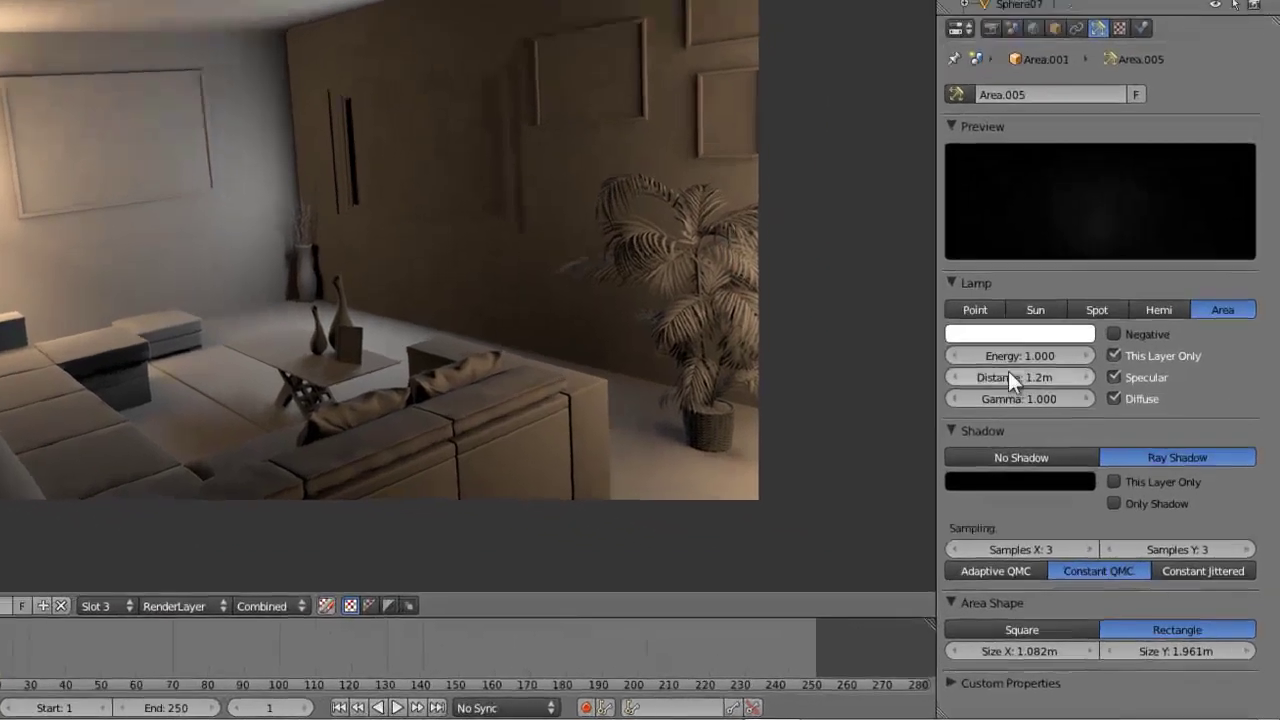
# Set the area lamp's energy to 0.6 and close the render.
pyautogui.click(1072, 424)
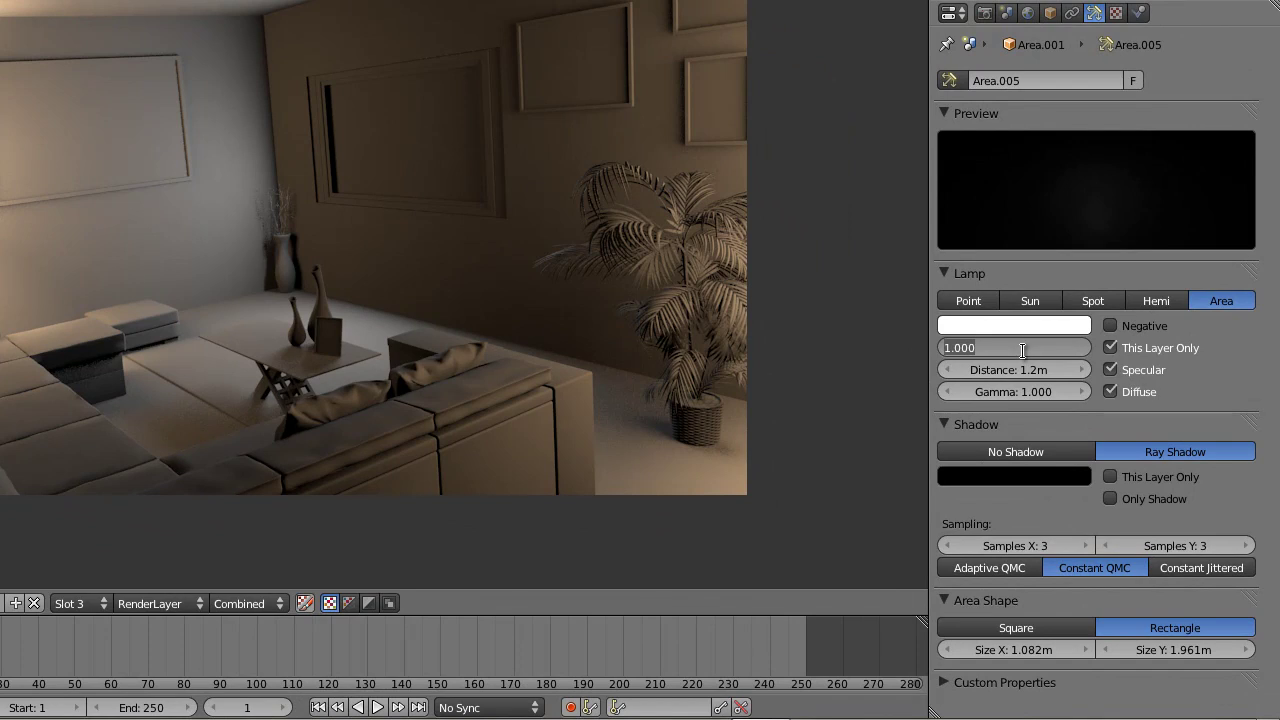
pyautogui.press('BackSpace')
pyautogui.write('.6')
pyautogui.press('Return')
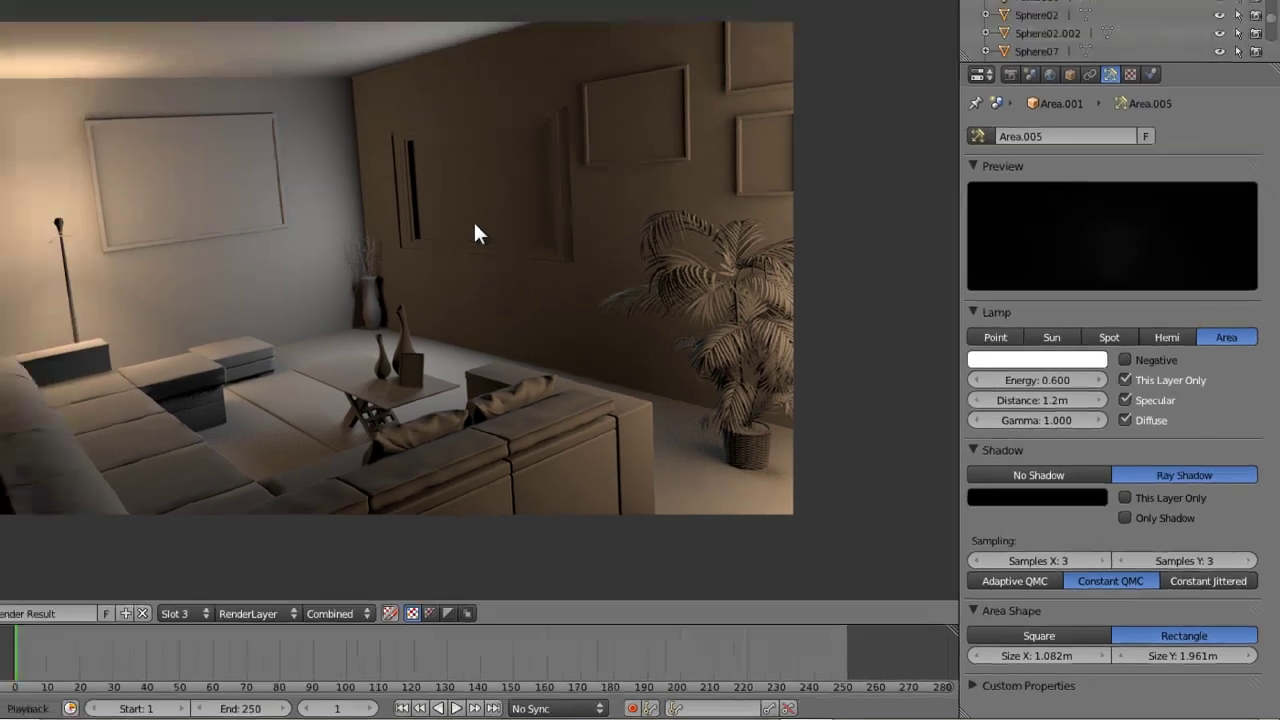
pyautogui.press('Escape')
# Inspect the area lamp up close in a perspective view, and bring back the last render to study the light near the frame.
pyautogui.moveTo(703, 228); pyautogui.dragTo(664, 274, button='middle')
pyautogui.scroll(-4, 674, 263)
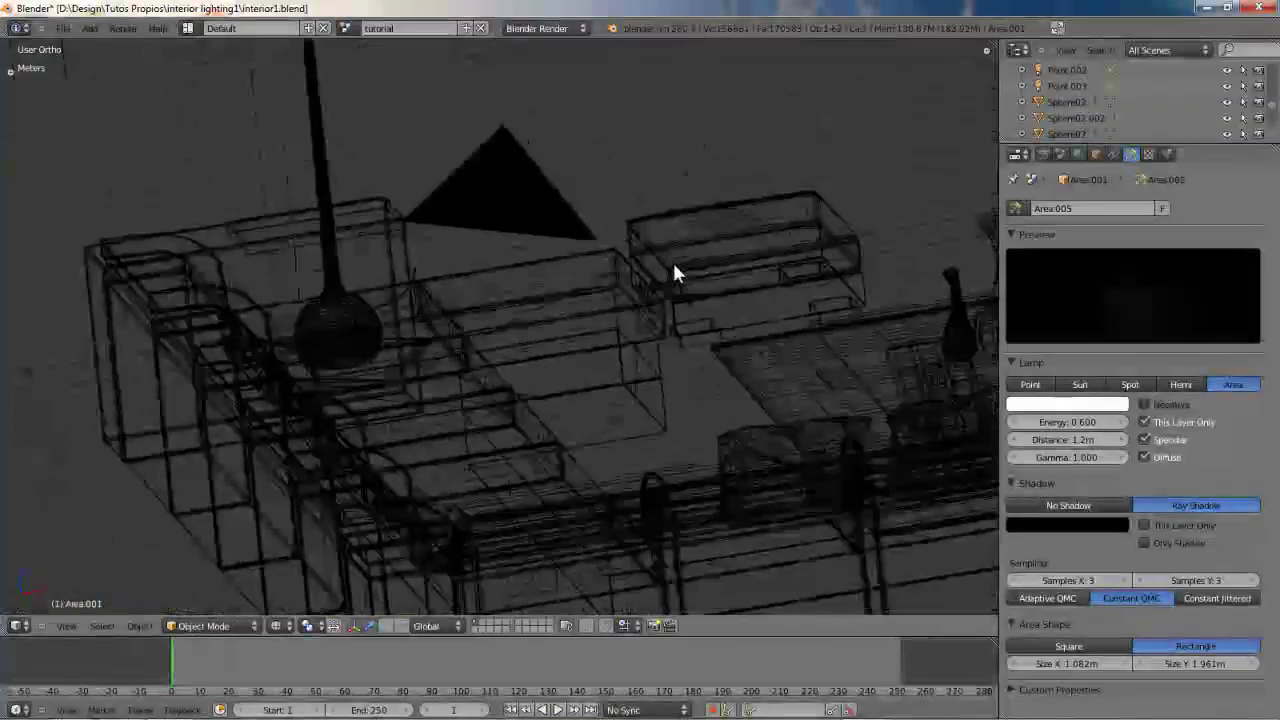
pyautogui.press('KP_5')
pyautogui.press('KP_Decimal')
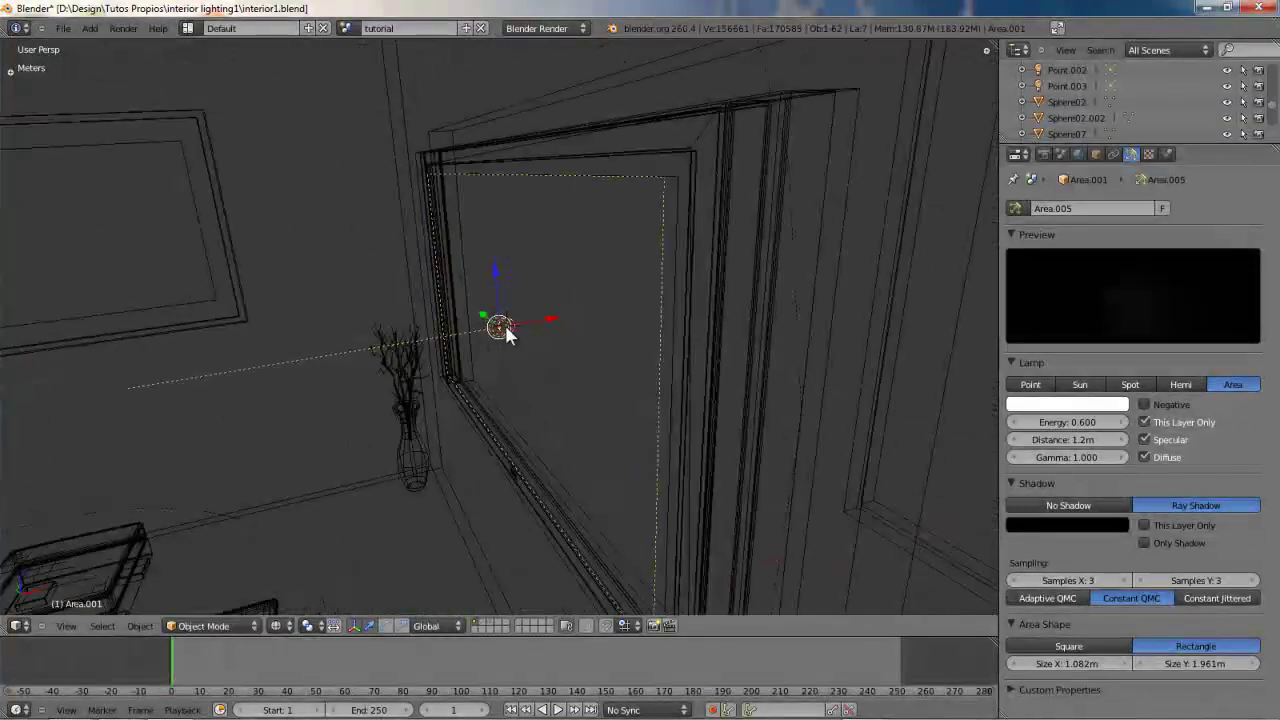
pyautogui.press('F11')
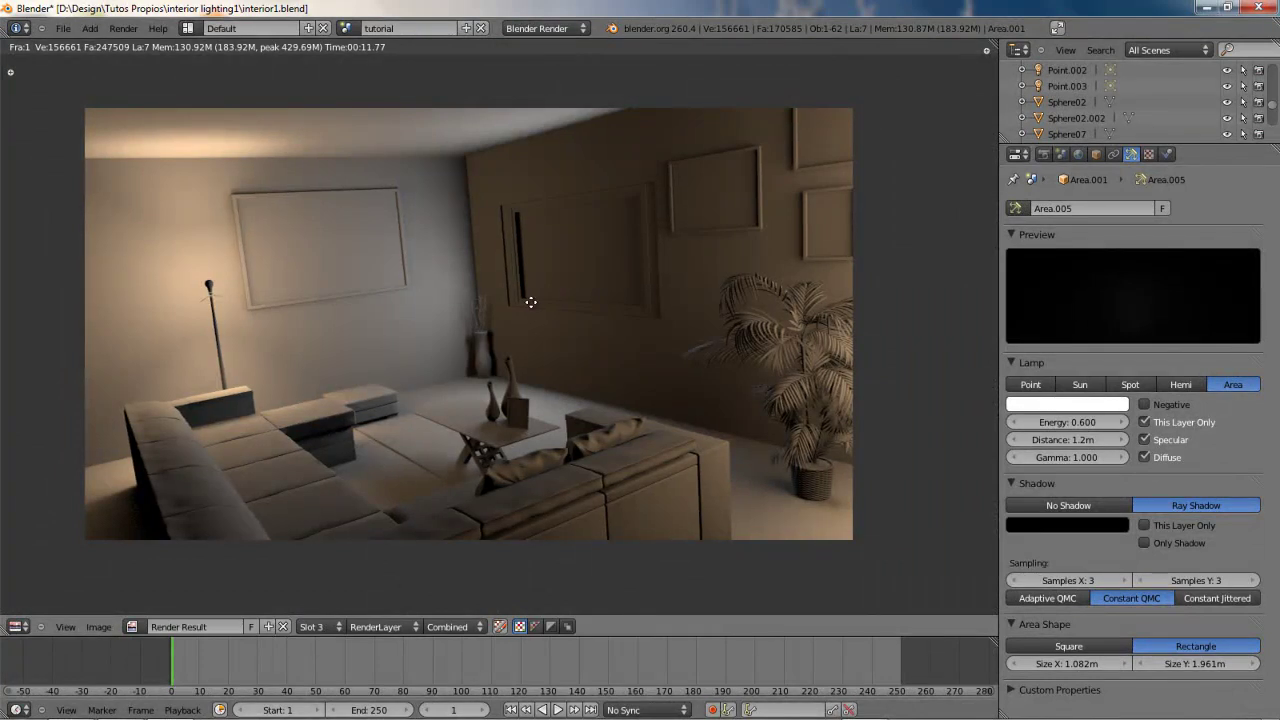
pyautogui.moveTo(530, 301); pyautogui.dragTo(560, 302, button='middle')
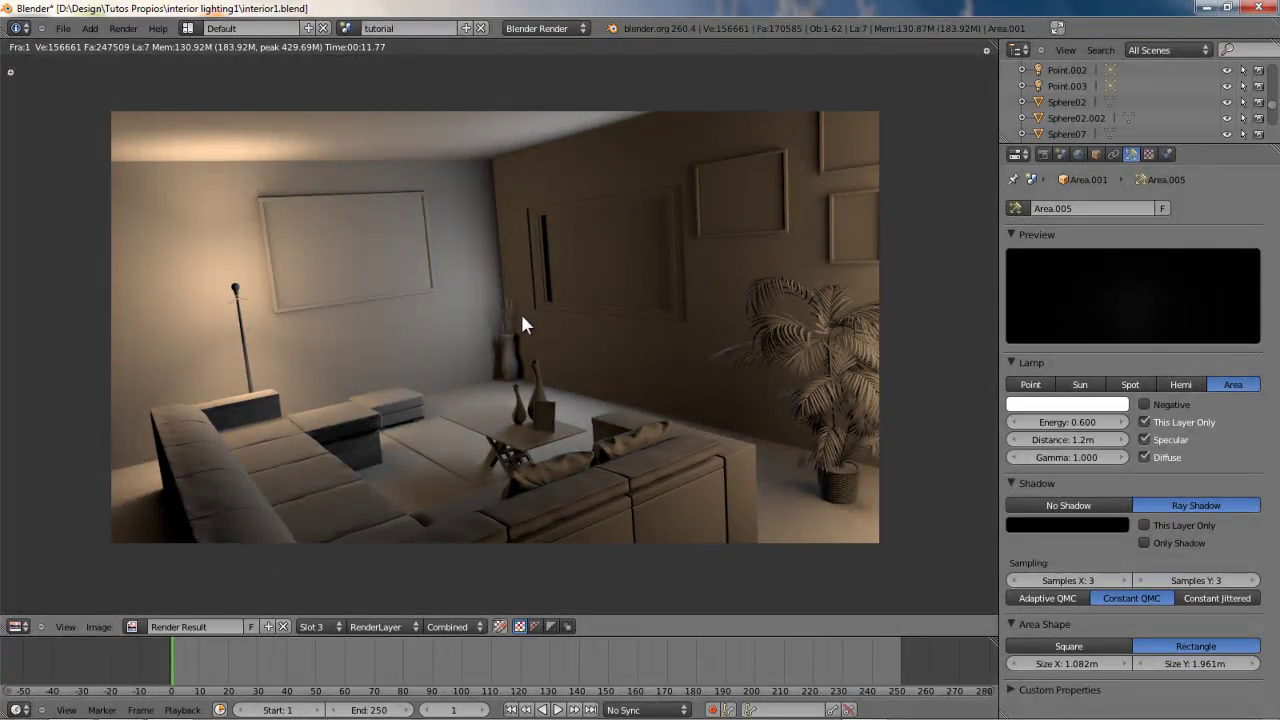
pyautogui.press('j')
pyautogui.moveTo(645, 268); pyautogui.dragTo(626, 275, button='middle')
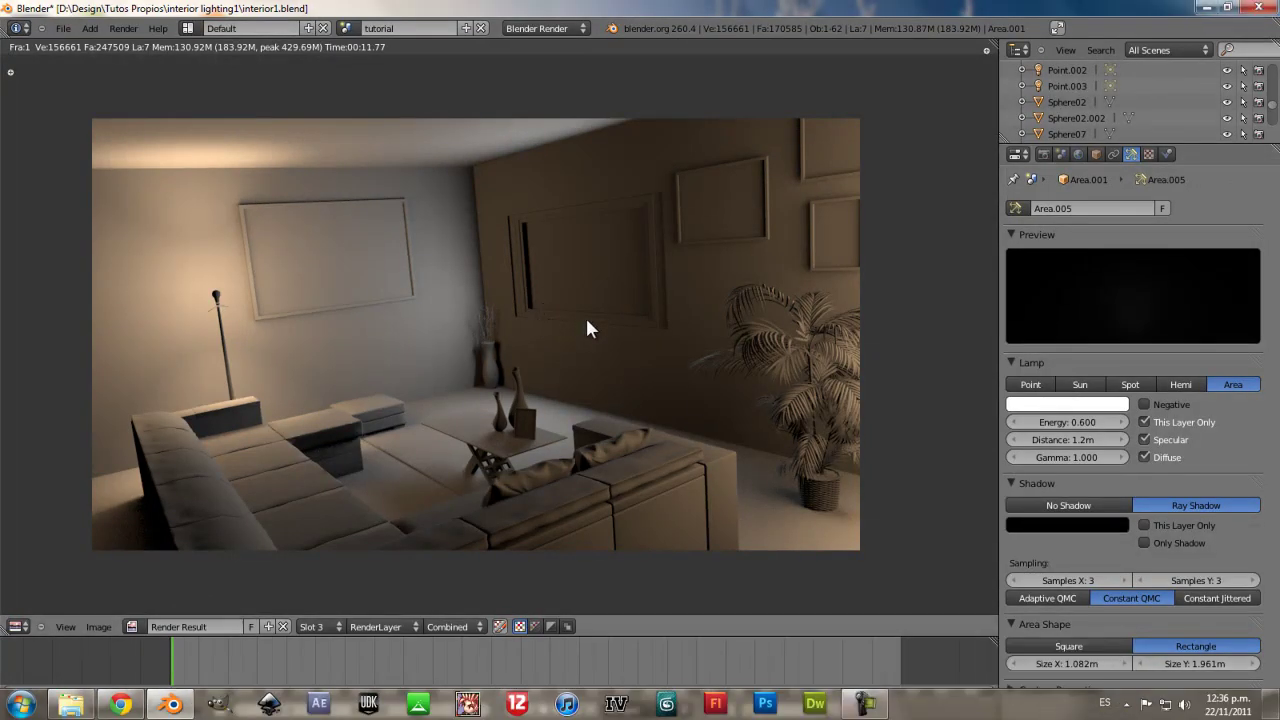
# Isolate layer 2 and give its screen plane a separate copy of the clay material named lcd_screen.
pyautogui.press('Escape')
pyautogui.moveTo(604, 294); pyautogui.dragTo(643, 300, button='middle')
pyautogui.press('2')
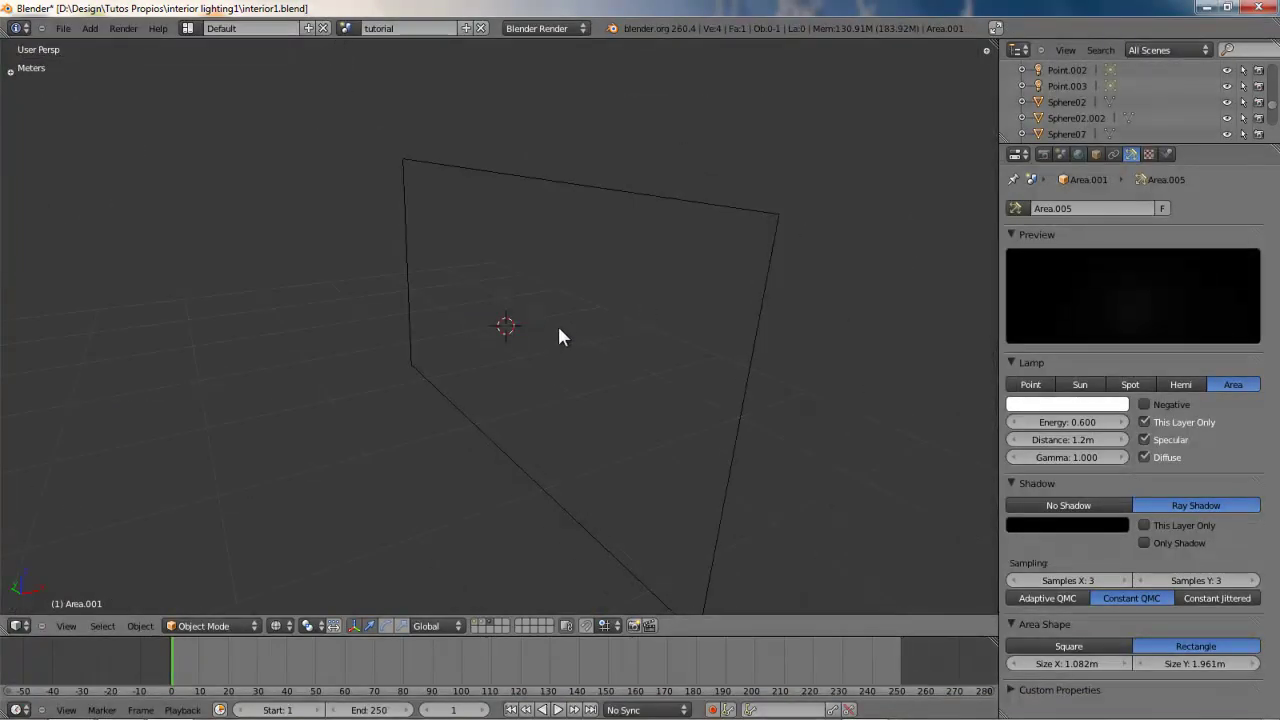
pyautogui.rightClick(769, 268)
pyautogui.scroll(5, 1098, 282)
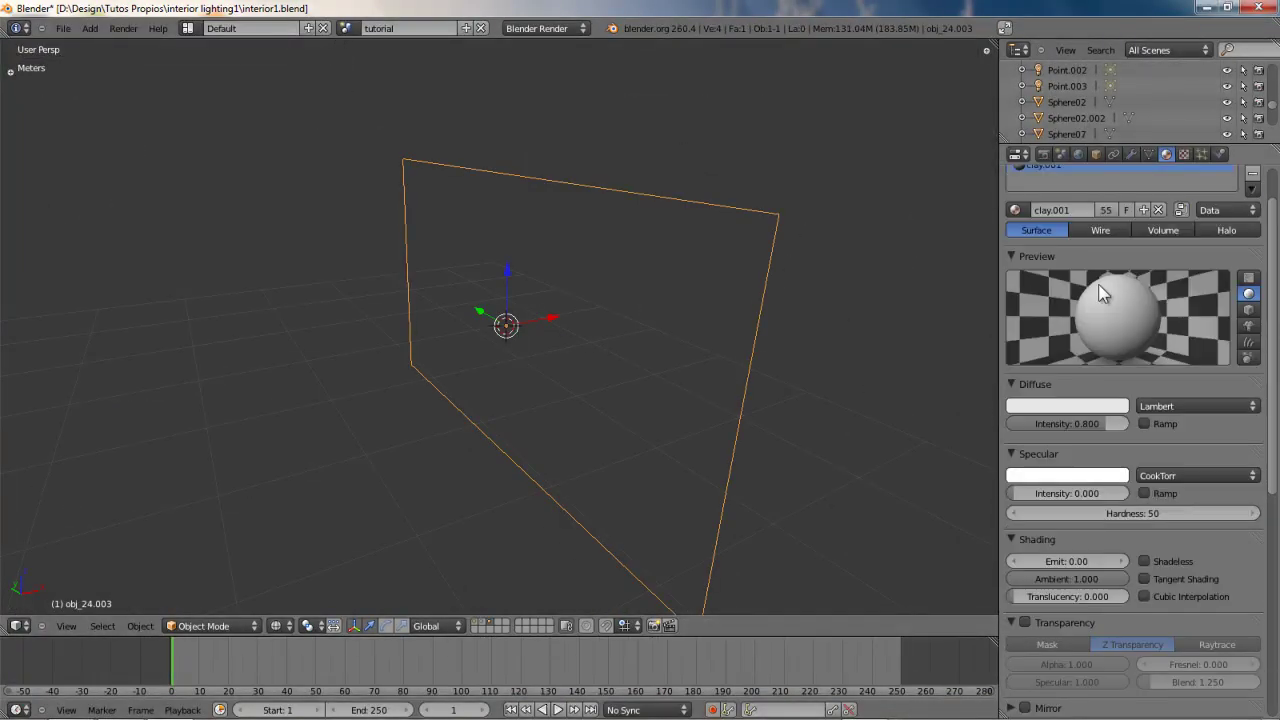
pyautogui.scroll(-3, 432, 425)
pyautogui.moveTo(432, 425); pyautogui.dragTo(521, 395, button='middle')
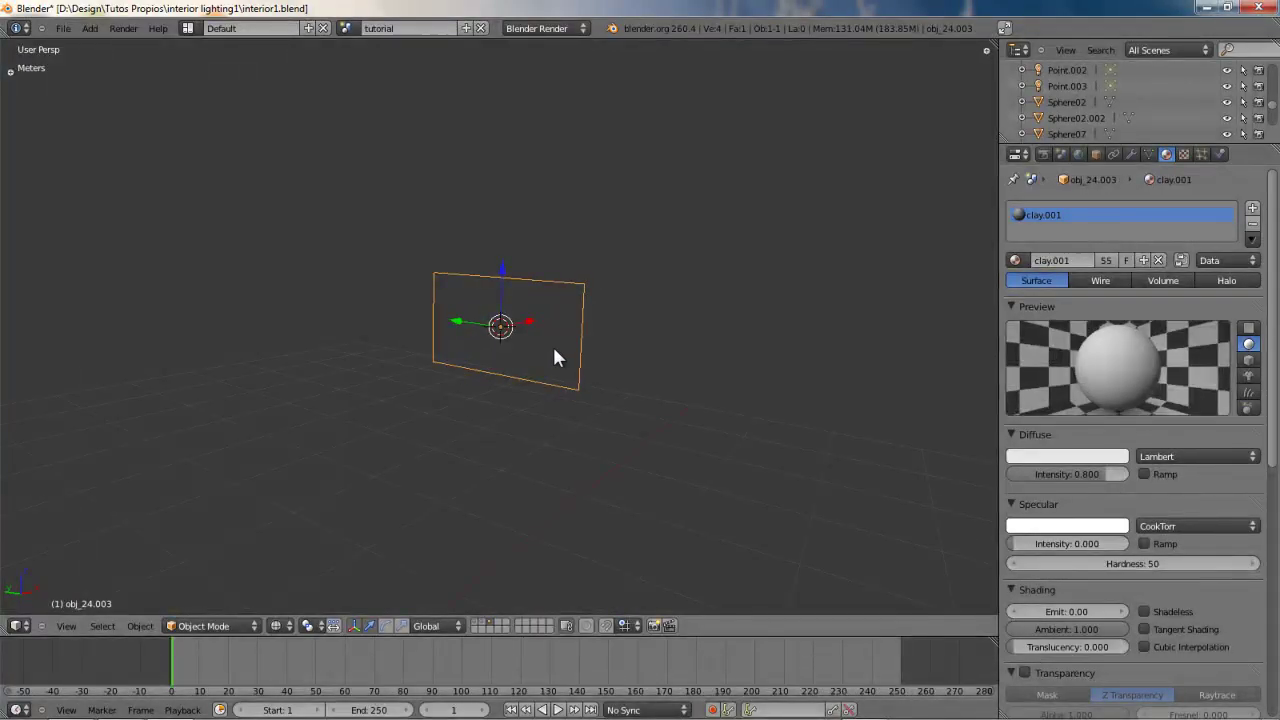
pyautogui.click(1105, 260)
pyautogui.click(1080, 260)
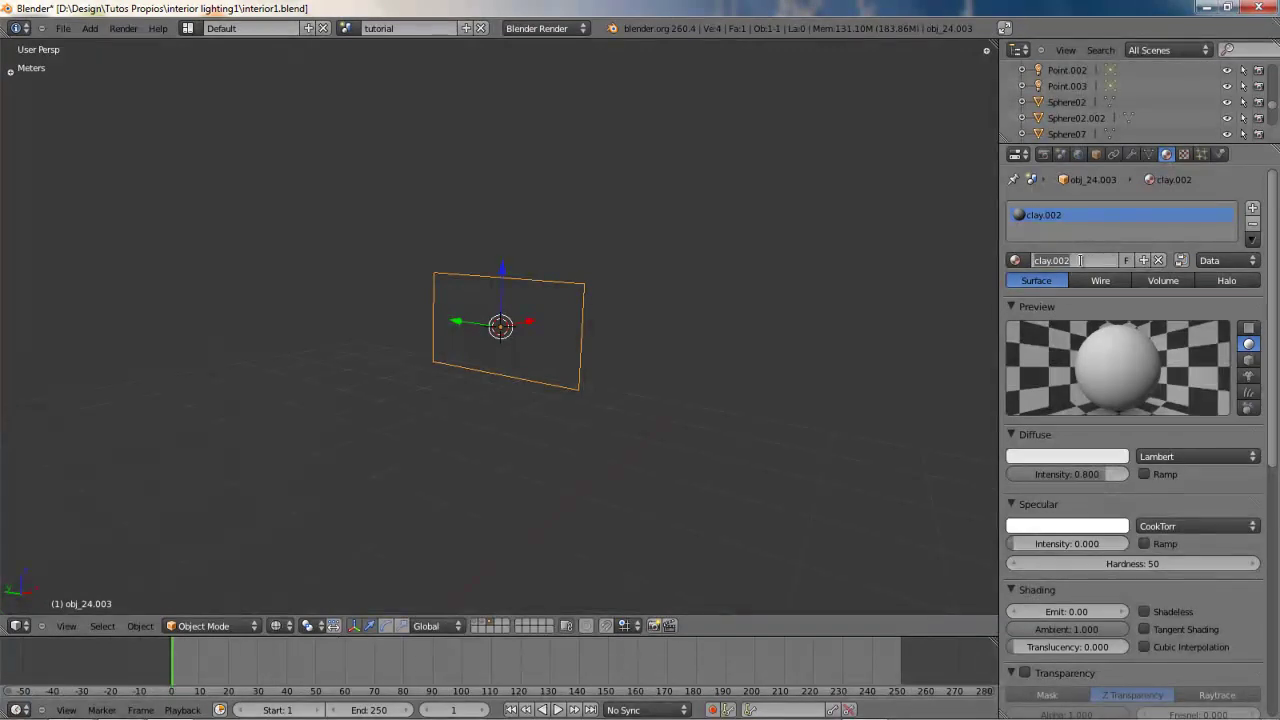
pyautogui.write('lcd_screen')
pyautogui.press('Return')
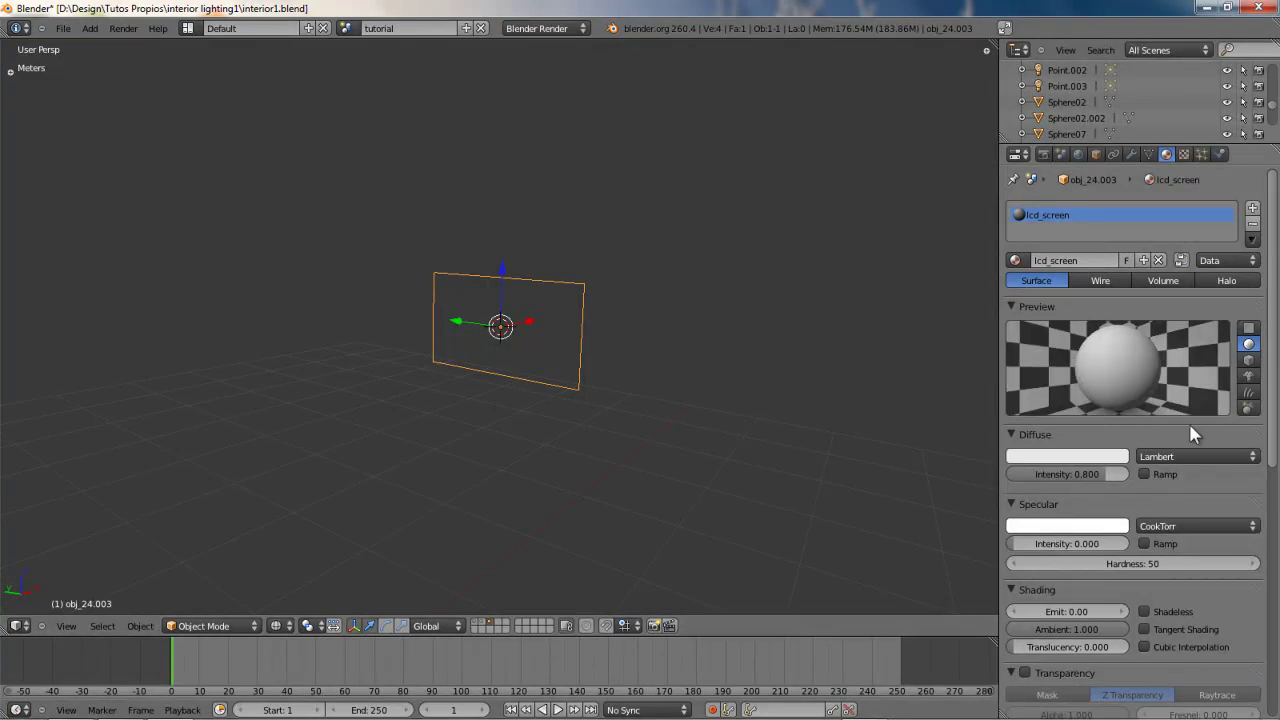
# Set the lcd_screen material's Emit value to 0.6.
pyautogui.scroll(-2, 1110, 445)
pyautogui.click(1067, 548)
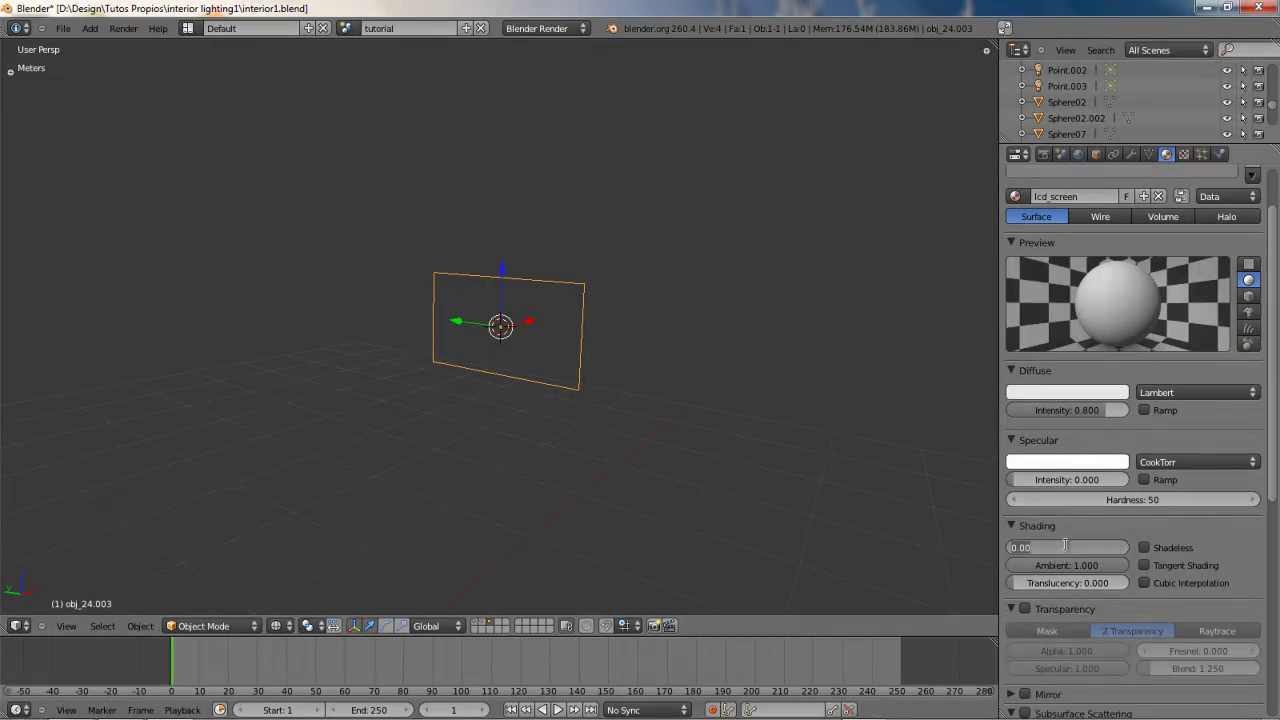
pyautogui.press('BackSpace')
pyautogui.write('.6')
pyautogui.press('Return')
# Show all layers in a solid-shaded camera view and render the scene with the glowing screen.
pyautogui.press('KP_0')
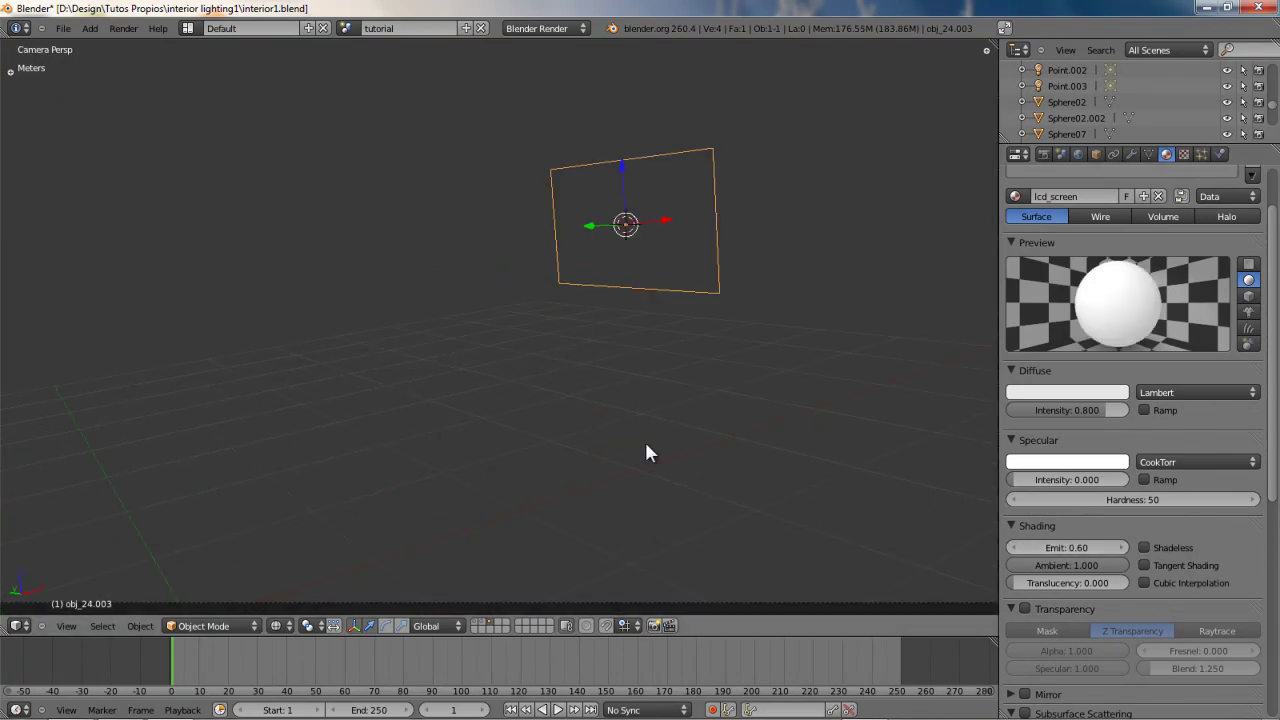
pyautogui.press('`')
pyautogui.press('z')
pyautogui.scroll(-1, 727, 383)
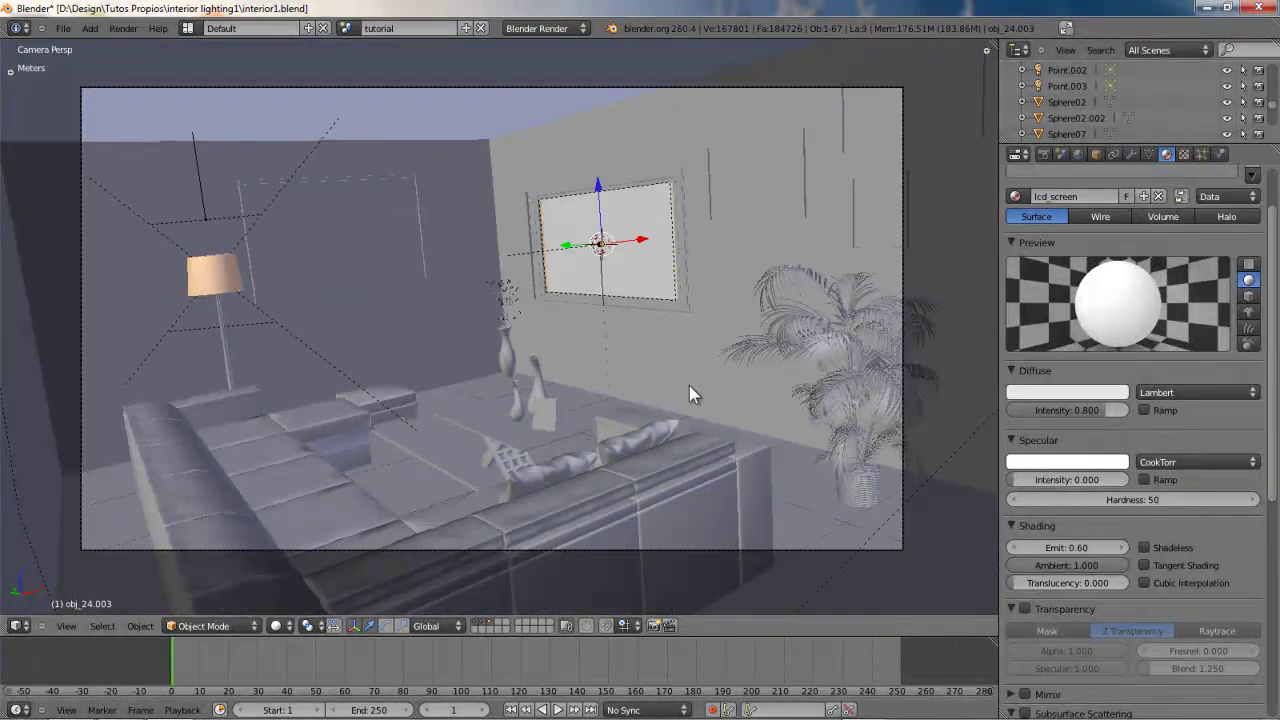
pyautogui.press('F12')
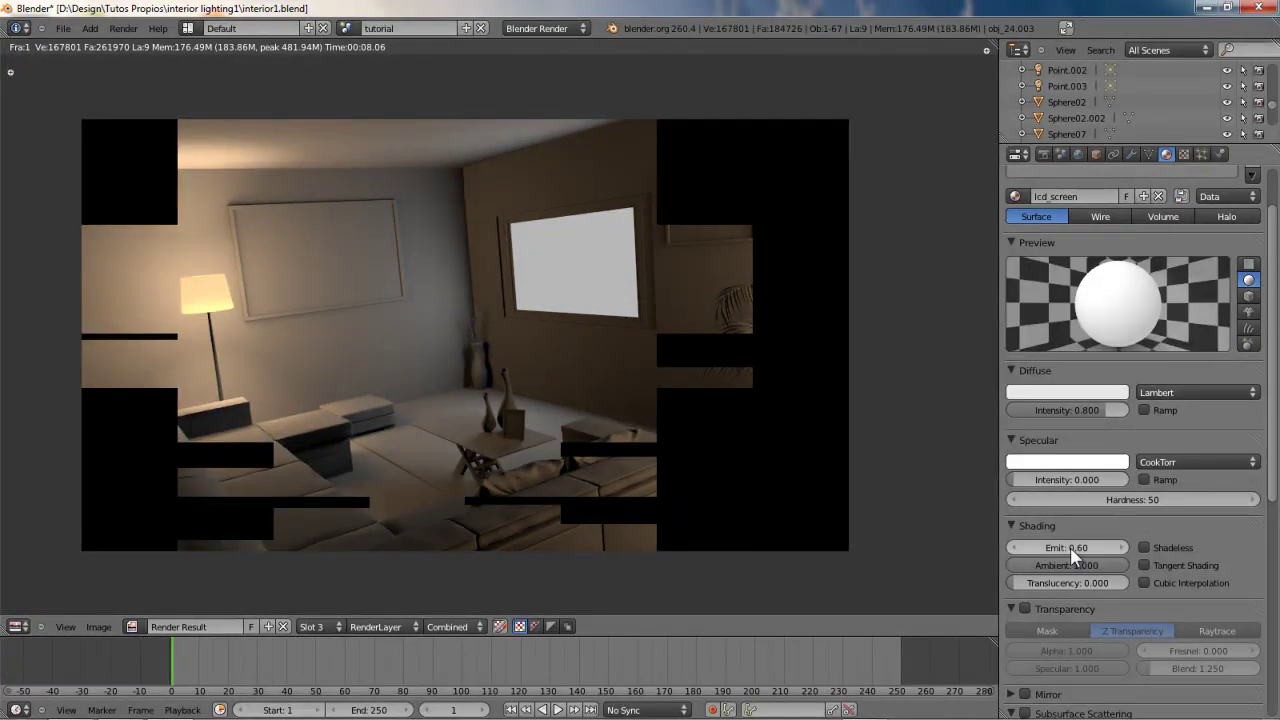
# Set the lcd_screen material's Emit value to 0.9, render again, check the result and close the render.
pyautogui.click(1071, 549)
pyautogui.write('.9')
pyautogui.press('Return')
pyautogui.press('F12')
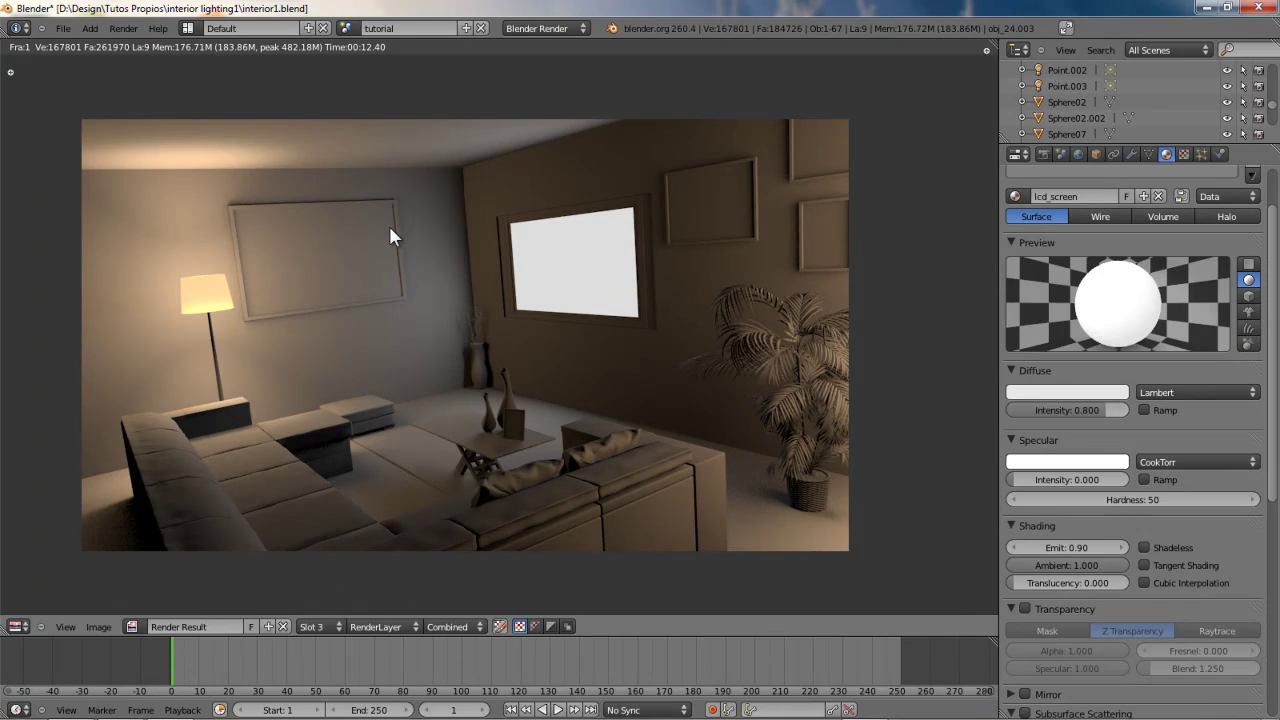
pyautogui.moveTo(469, 212); pyautogui.dragTo(509, 215, button='middle')
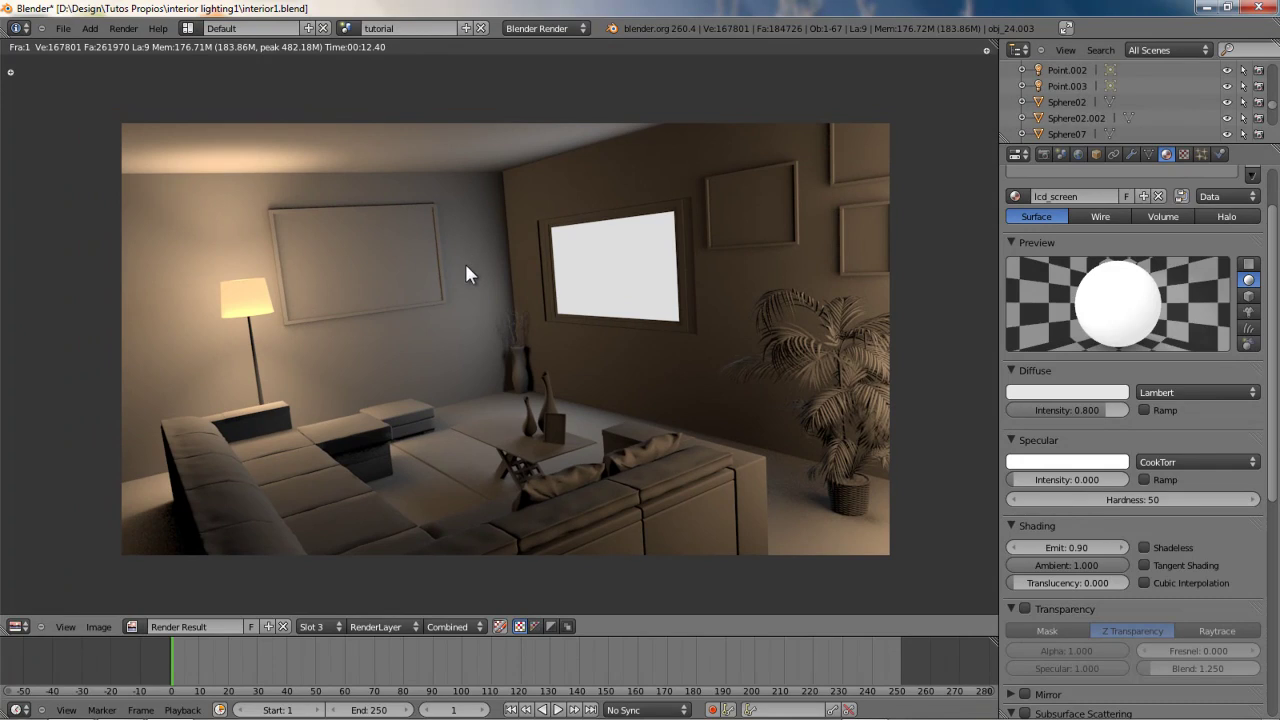
pyautogui.scroll(1, 462, 272)
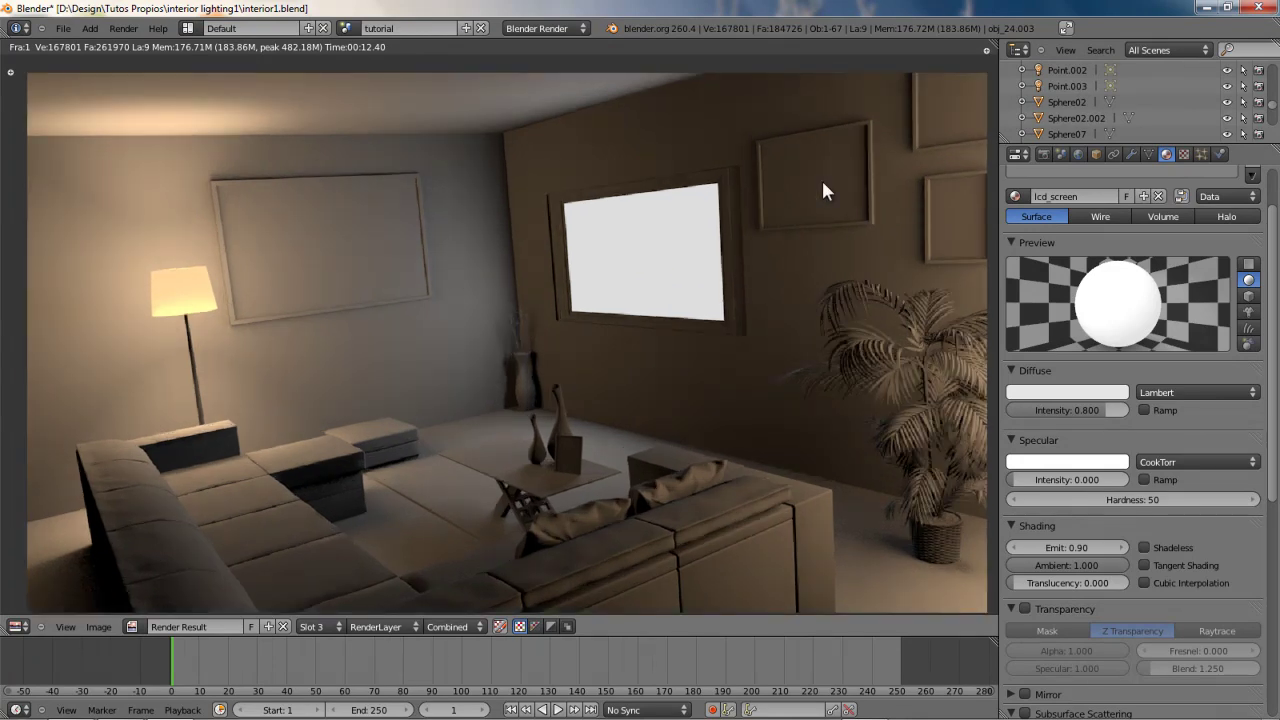
pyautogui.scroll(-1, 572, 240)
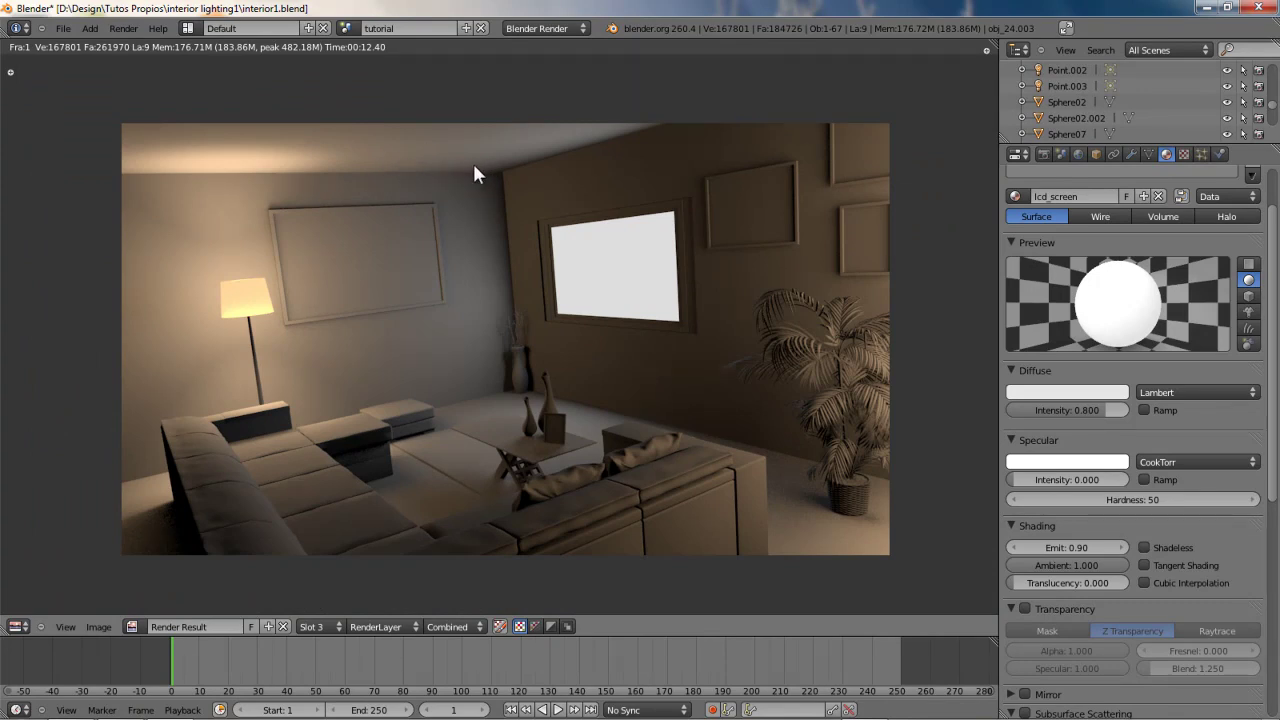
pyautogui.press('Escape')
# Sketch Grease Pencil marks on the walls and ceiling around the lamp and the screen, and erase them.
pyautogui.scroll(3, 497, 224)
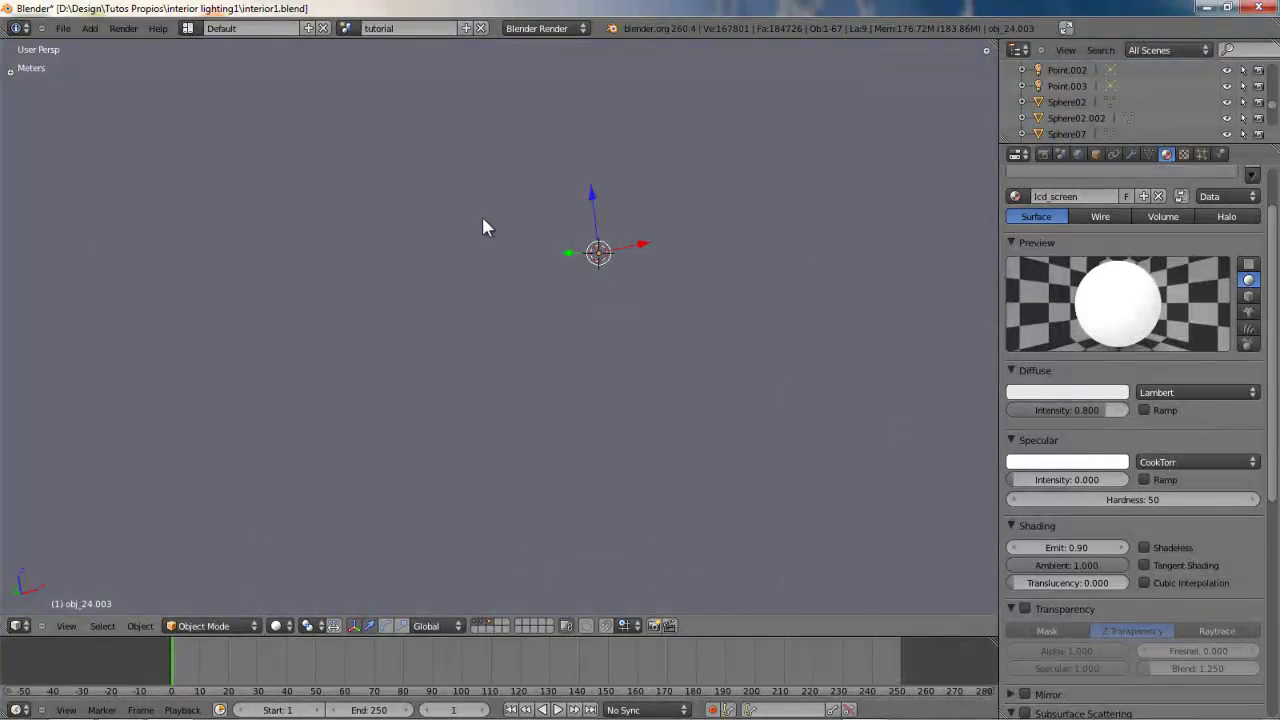
pyautogui.moveTo(459, 230); pyautogui.dragTo(457, 272, button='middle')
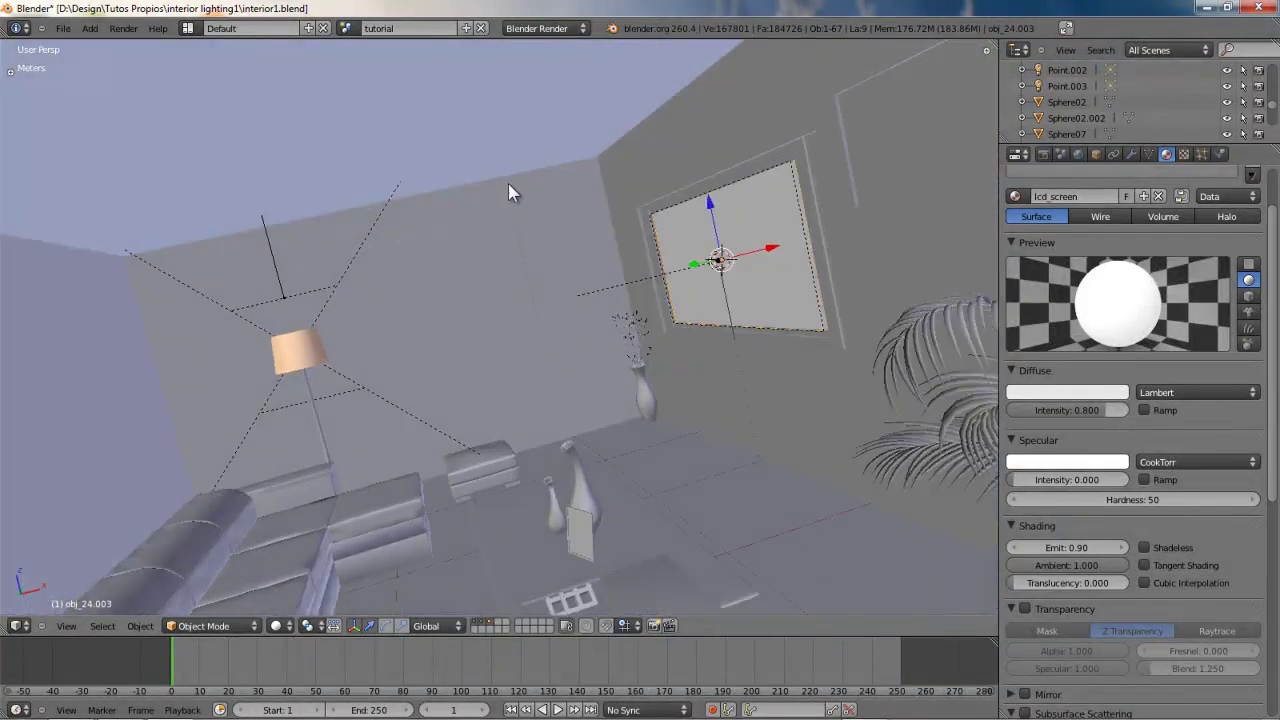
pyautogui.moveTo(520, 172); pyautogui.dragTo(529, 140, button='middle')
pyautogui.moveTo(566, 147)
pyautogui.mouseDown()
pyautogui.moveTo(581, 146)
pyautogui.moveTo(566, 147)
pyautogui.mouseUp()
pyautogui.moveTo(174, 260); pyautogui.dragTo(172, 255)
pyautogui.moveTo(246, 243)
pyautogui.mouseDown(button='middle')
pyautogui.moveTo(414, 175)
pyautogui.moveTo(431, 208)
pyautogui.mouseUp(button='middle')
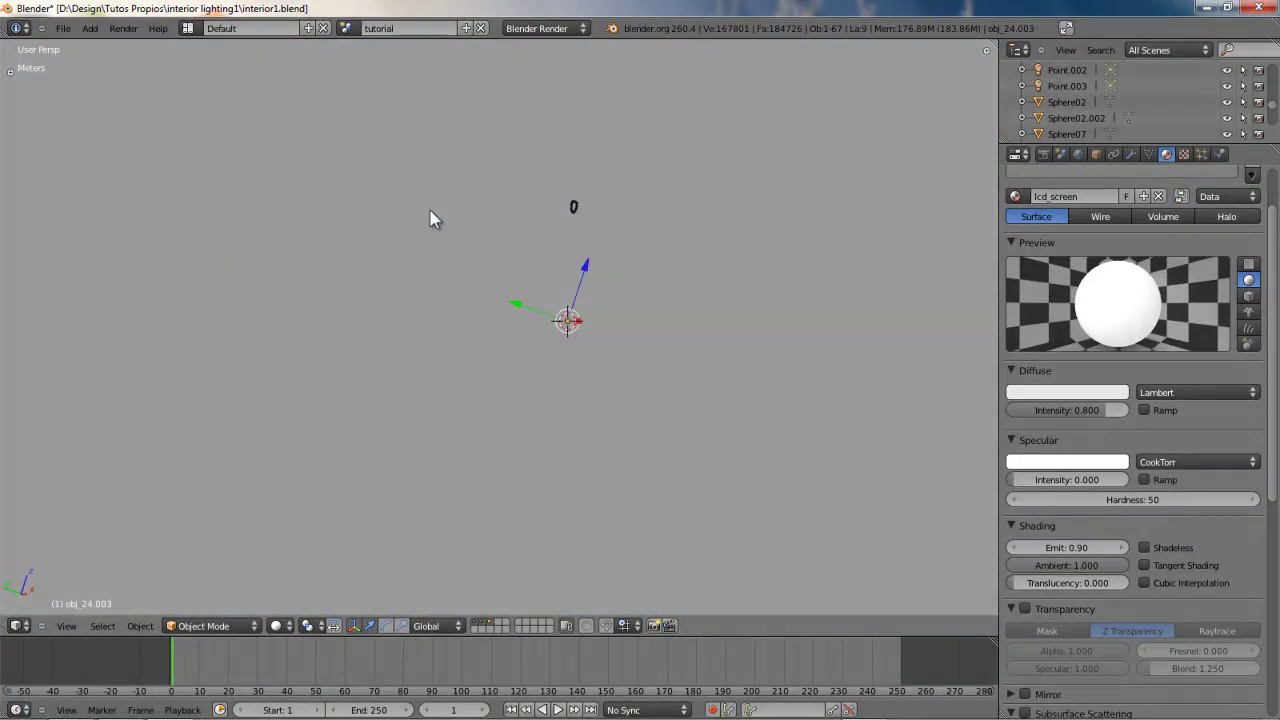
pyautogui.press('KP_Divide')
pyautogui.moveTo(528, 169)
pyautogui.mouseDown(button='right')
pyautogui.moveTo(563, 152)
pyautogui.moveTo(550, 149)
pyautogui.mouseUp(button='right')
pyautogui.moveTo(98, 261); pyautogui.dragTo(95, 262, button='right')
pyautogui.moveTo(391, 226); pyautogui.dragTo(434, 226, button='middle')
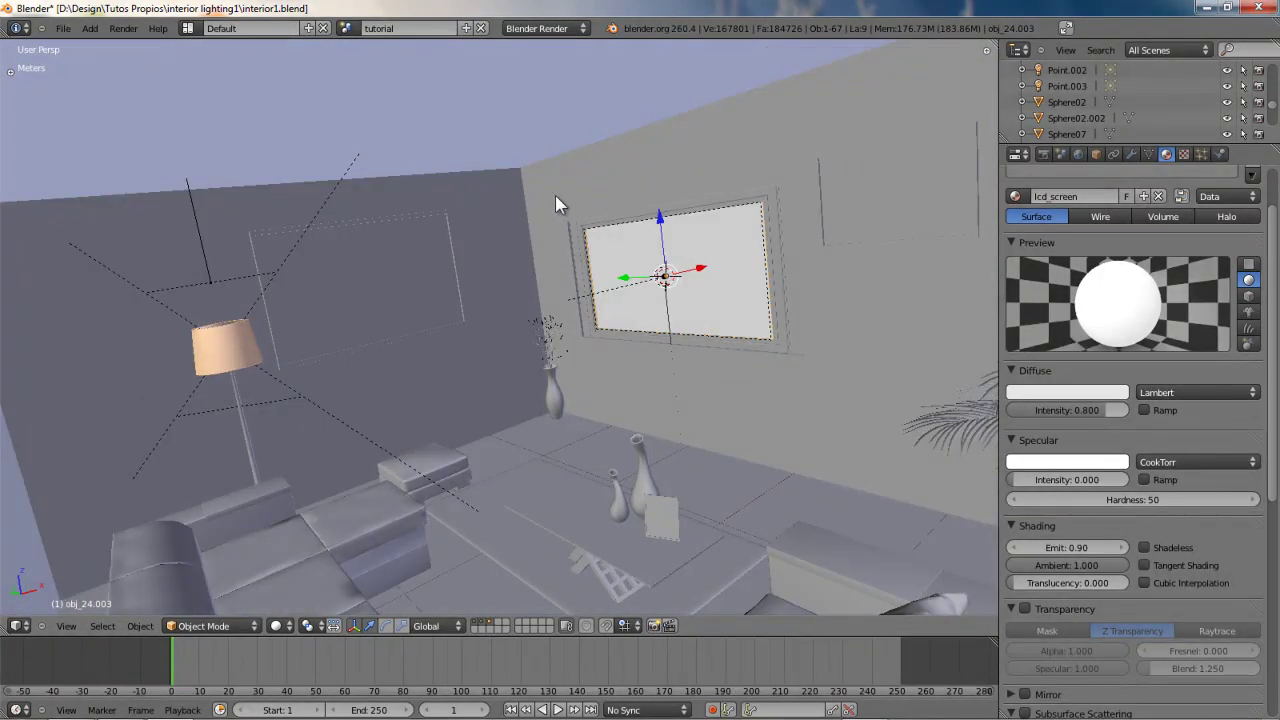
# Sketch a curved Grease Pencil loop across the ceiling between the floor lamp and the screen, and erase it.
pyautogui.moveTo(500, 215)
pyautogui.mouseDown(button='middle')
pyautogui.moveTo(457, 223)
pyautogui.moveTo(456, 205)
pyautogui.mouseUp(button='middle')
pyautogui.moveTo(276, 172)
pyautogui.mouseDown()
pyautogui.moveTo(384, 111)
pyautogui.moveTo(455, 138)
pyautogui.moveTo(482, 206)
pyautogui.moveTo(549, 178)
pyautogui.moveTo(456, 99)
pyautogui.moveTo(354, 96)
pyautogui.moveTo(250, 159)
pyautogui.moveTo(254, 187)
pyautogui.moveTo(280, 172)
pyautogui.mouseUp()
pyautogui.moveTo(363, 170)
pyautogui.mouseDown(button='middle')
pyautogui.moveTo(427, 176)
pyautogui.moveTo(400, 141)
pyautogui.moveTo(369, 204)
pyautogui.moveTo(588, 257)
pyautogui.mouseUp(button='middle')
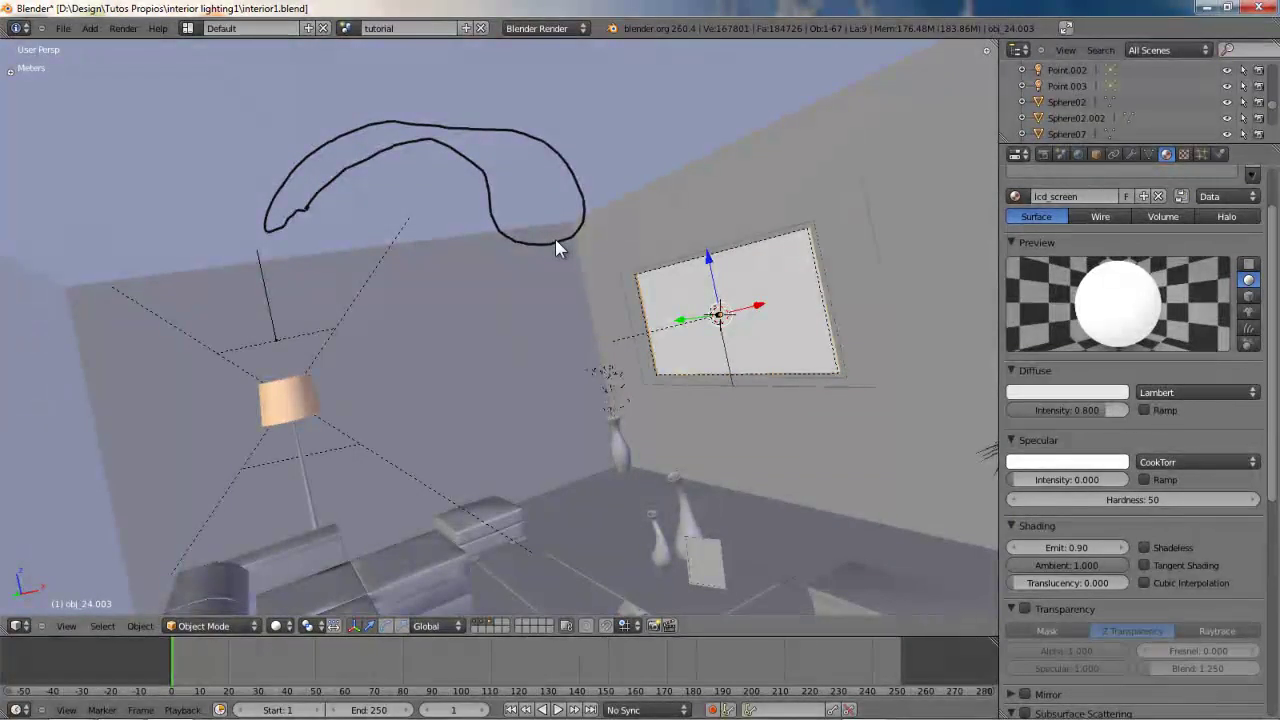
pyautogui.press('d')
pyautogui.moveTo(556, 240)
pyautogui.mouseDown(button='right')
pyautogui.moveTo(549, 171)
pyautogui.moveTo(451, 123)
pyautogui.moveTo(358, 135)
pyautogui.moveTo(286, 220)
pyautogui.moveTo(296, 205)
pyautogui.moveTo(432, 165)
pyautogui.moveTo(504, 219)
pyautogui.moveTo(542, 201)
pyautogui.moveTo(534, 137)
pyautogui.mouseUp(button='right')
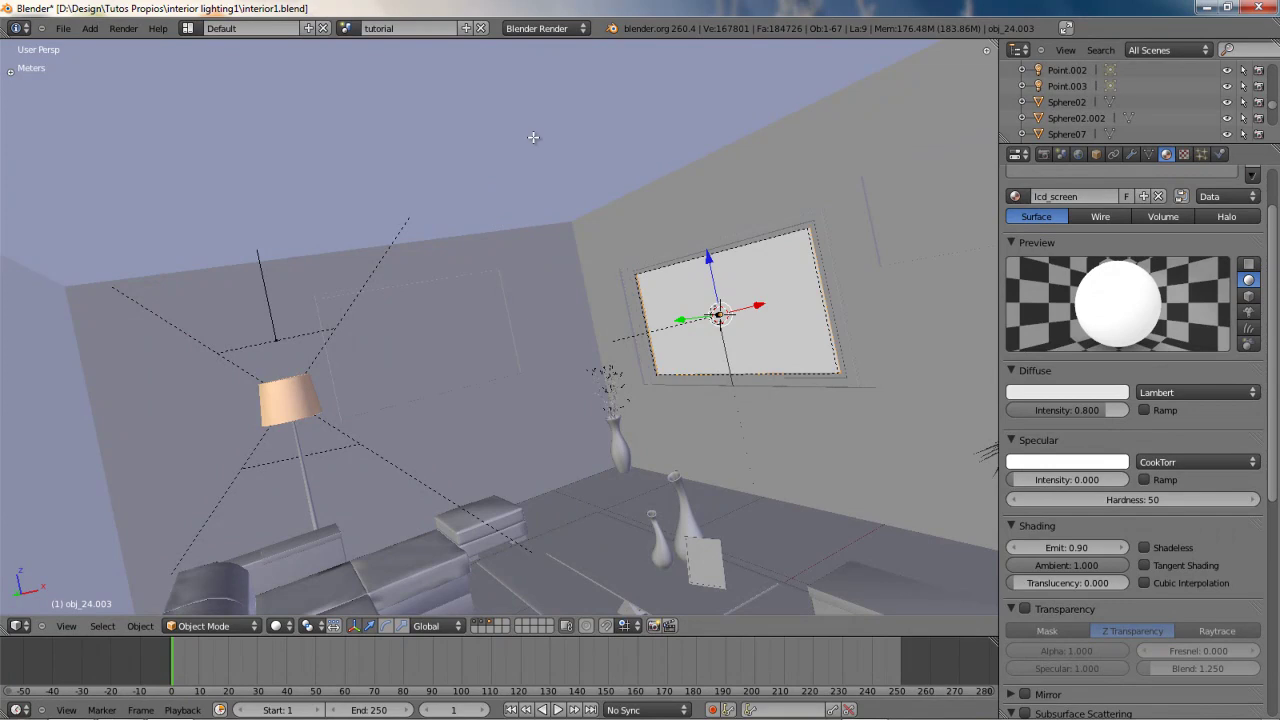
# Try Grease Pencil drawing with Surface placement, sketching a small mark near the ceiling corner with the room's frame object selected.
pyautogui.press('n')
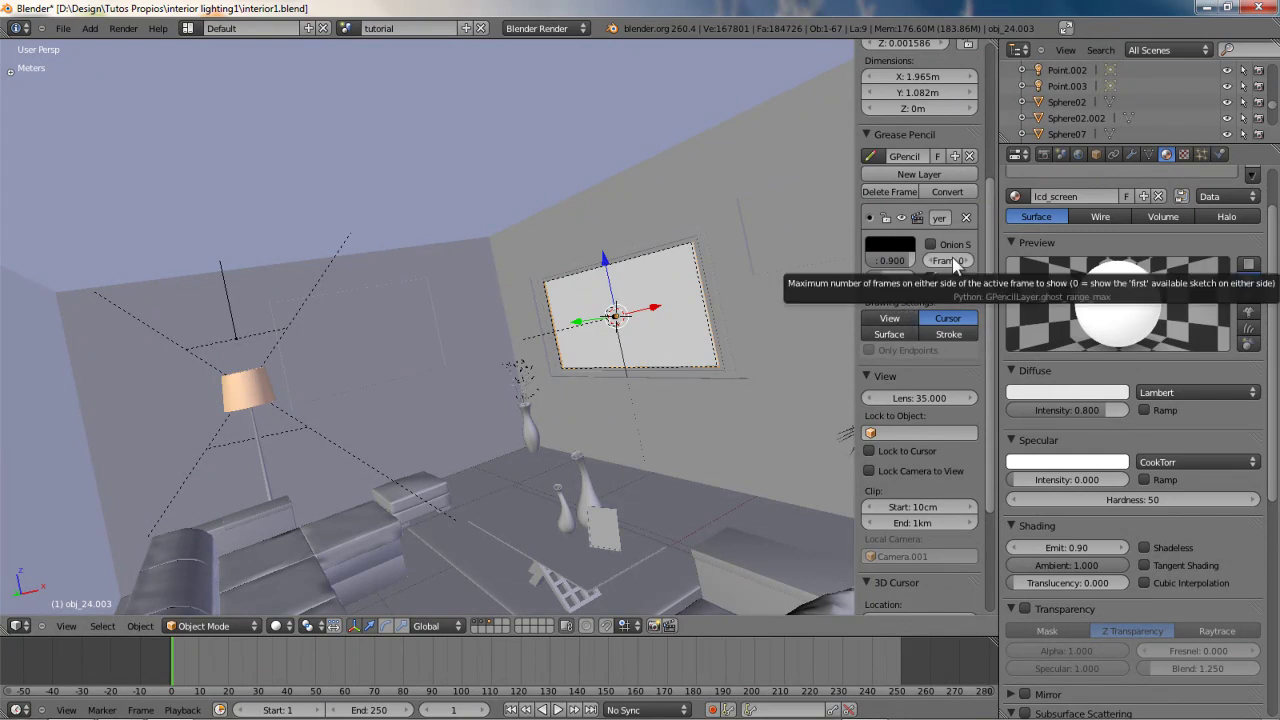
pyautogui.click(887, 335)
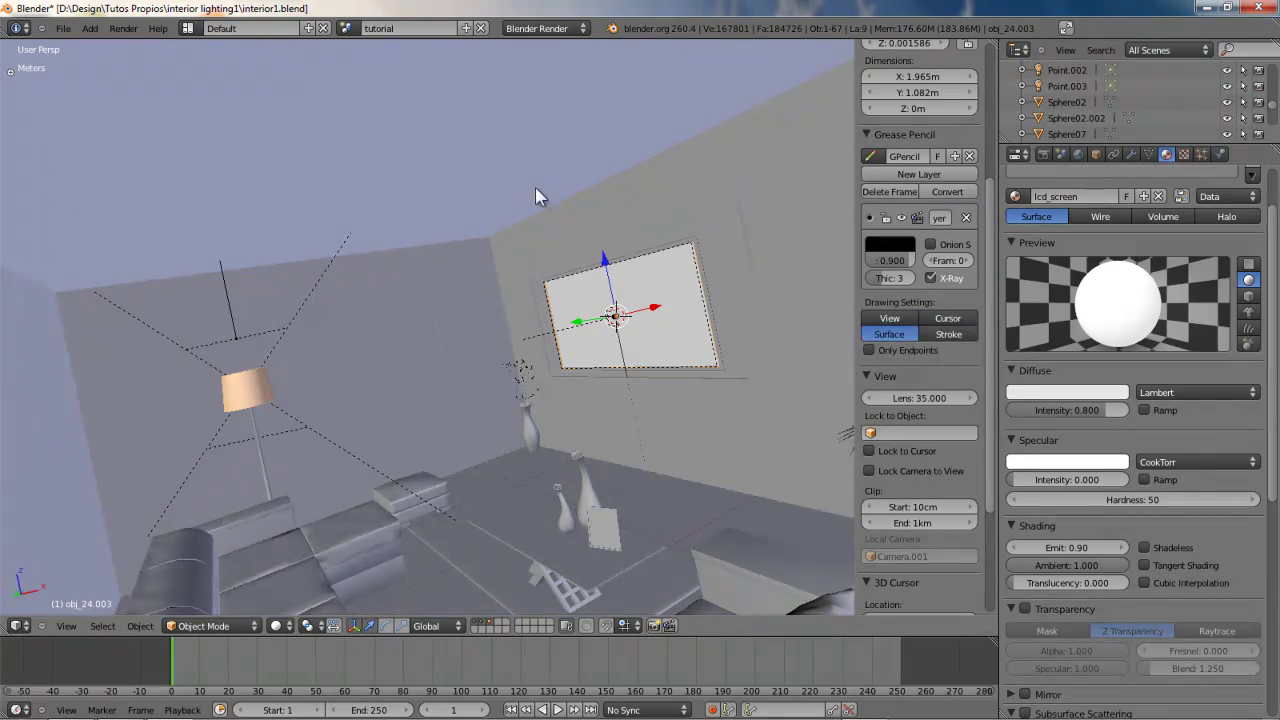
pyautogui.rightClick(515, 262)
pyautogui.moveTo(515, 262); pyautogui.dragTo(470, 265, button='middle')
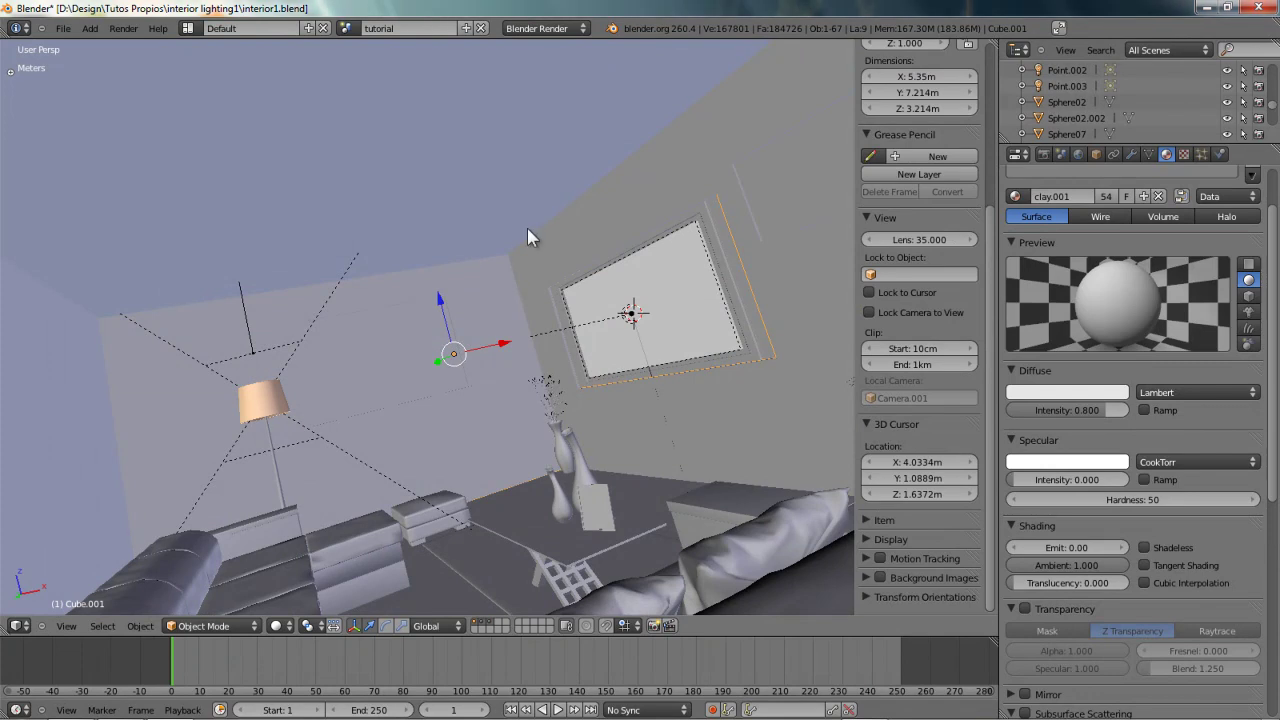
pyautogui.press('d')
pyautogui.moveTo(513, 216)
pyautogui.mouseDown()
pyautogui.moveTo(494, 234)
pyautogui.moveTo(517, 213)
pyautogui.moveTo(505, 209)
pyautogui.mouseUp()
pyautogui.click(889, 333)
# Check the sketched mark from several angles, remove the Grease Pencil data and bring up the last render.
pyautogui.moveTo(503, 210); pyautogui.dragTo(504, 298, button='middle')
pyautogui.moveTo(606, 186)
pyautogui.mouseDown(button='middle')
pyautogui.moveTo(503, 229)
pyautogui.moveTo(380, 365)
pyautogui.mouseUp(button='middle')
pyautogui.press('KP_7')
pyautogui.moveTo(463, 329); pyautogui.dragTo(501, 313, button='middle')
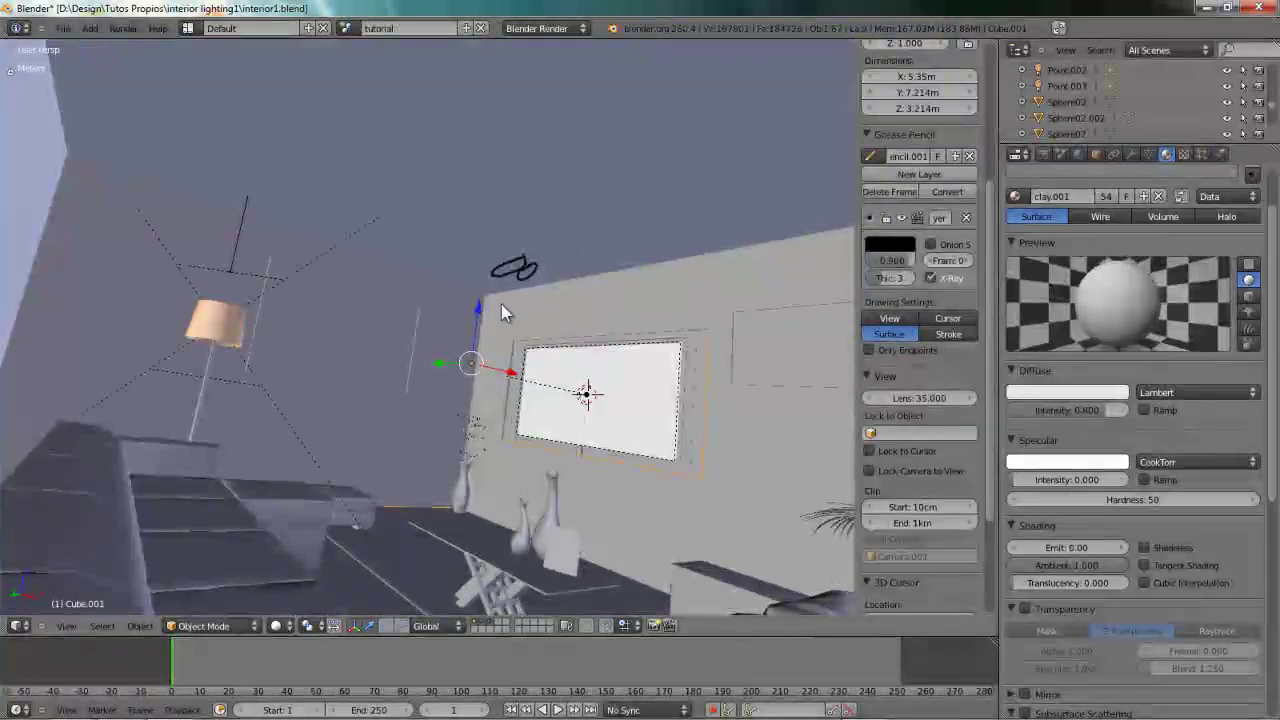
pyautogui.click(969, 156)
pyautogui.press('F12')
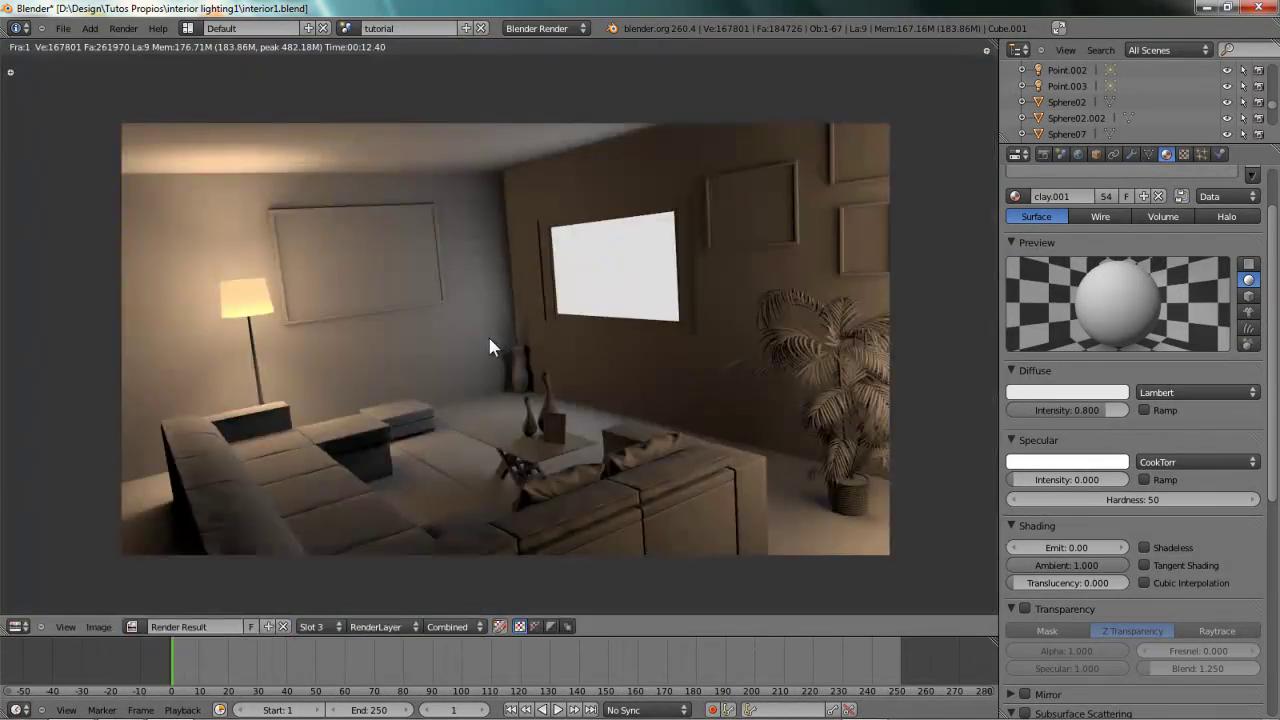
# Examine the last render and compare it with the basis scene's composited render at full window size.
pyautogui.moveTo(597, 331); pyautogui.dragTo(568, 343, button='middle')
pyautogui.moveTo(453, 341); pyautogui.dragTo(460, 332, button='middle')
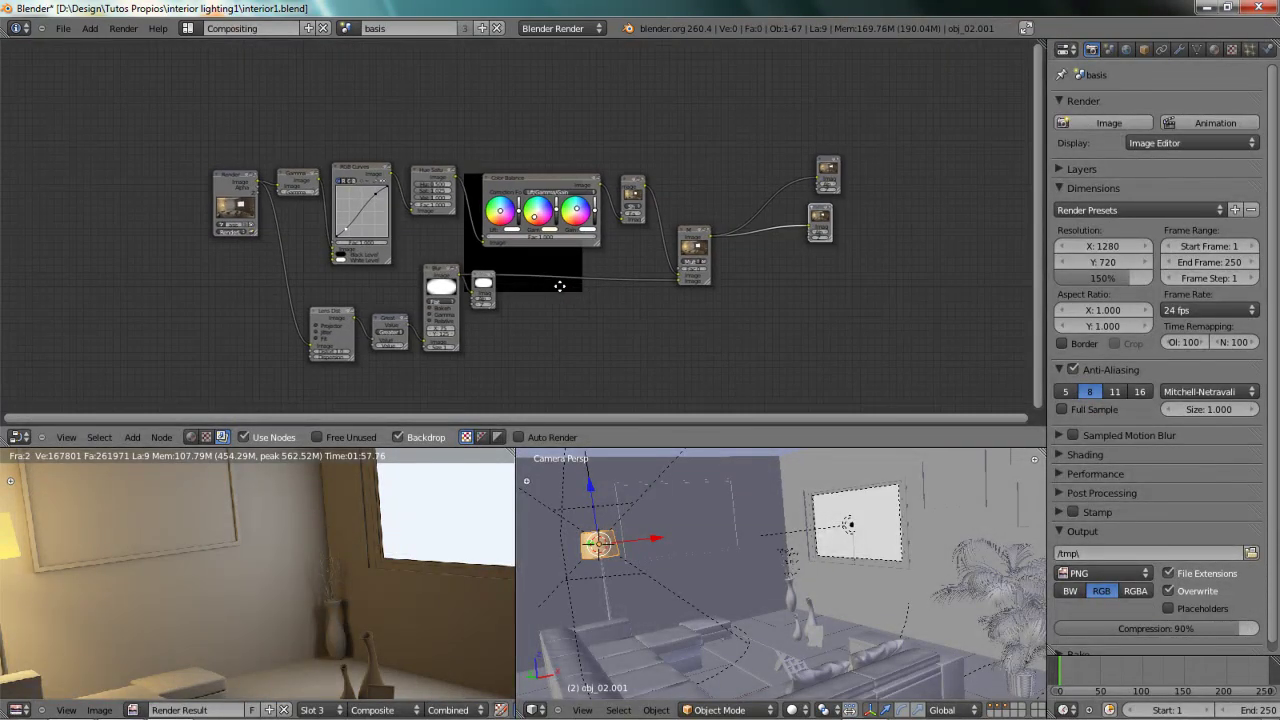
pyautogui.moveTo(555, 285); pyautogui.dragTo(669, 257, button='middle')
pyautogui.hotkey('shift', 'space')
pyautogui.moveTo(625, 397); pyautogui.dragTo(556, 389, button='middle')
pyautogui.scroll(2, 556, 389)
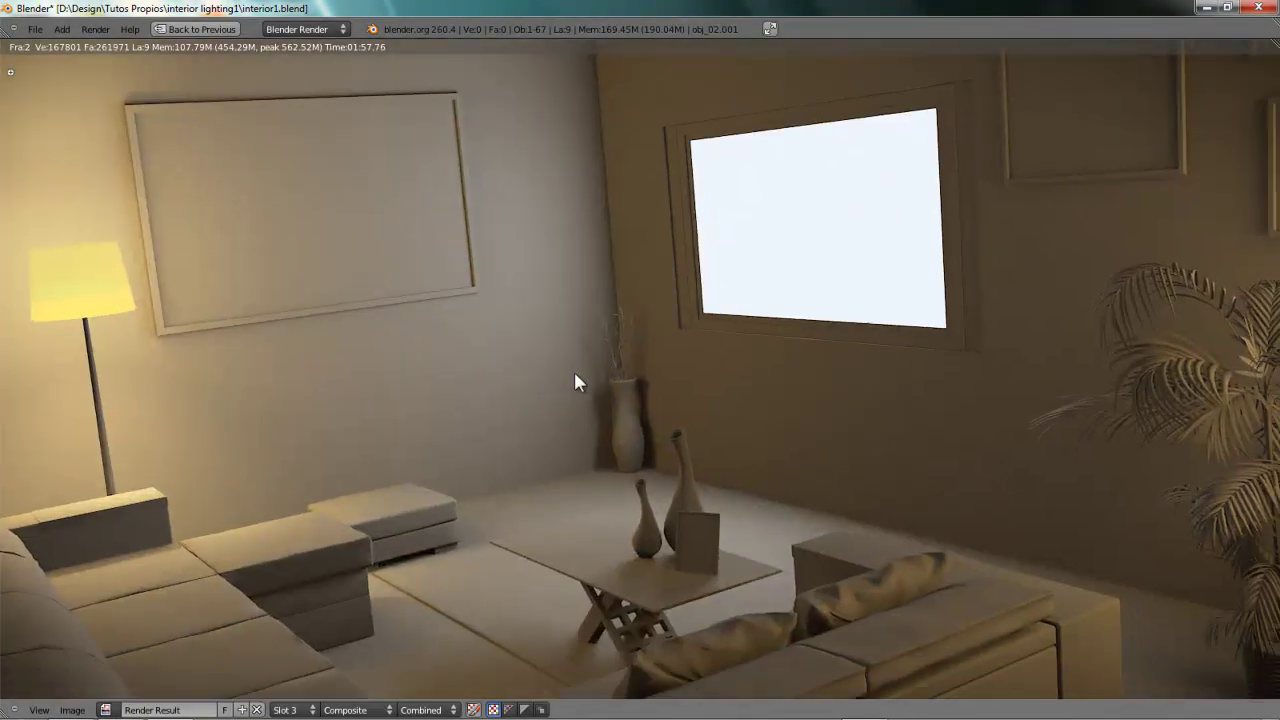
pyautogui.scroll(-2, 558, 368)
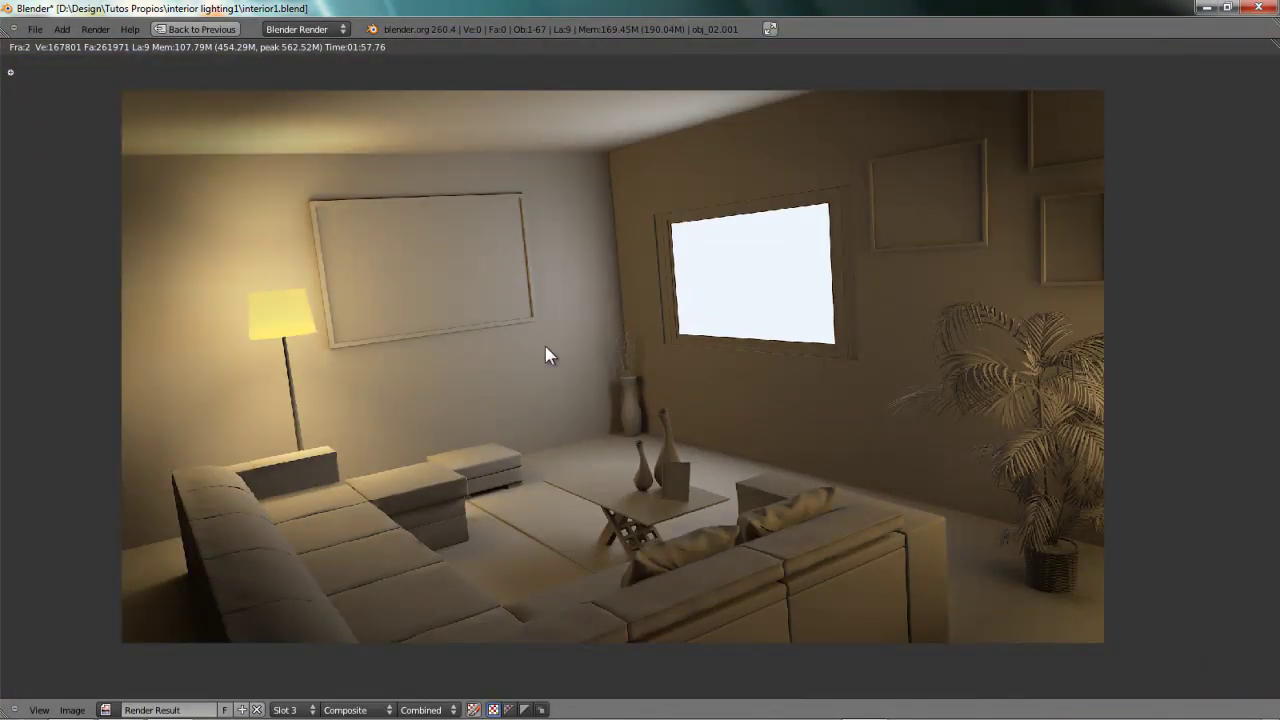
pyautogui.hotkey('ctrl', 'Up')
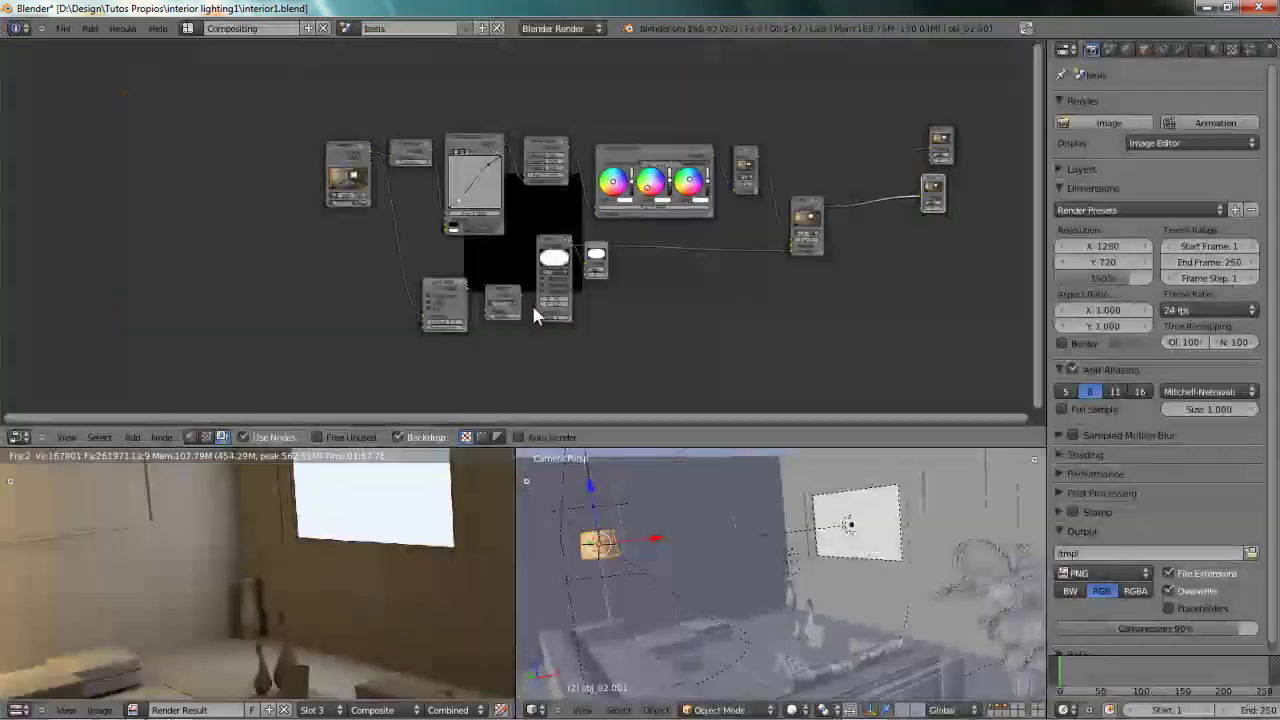
# Inspect the basis compositing node chain, previewing the blurred vignette mask and the final composite as the backdrop.
pyautogui.hotkey('ctrl', 'Up')
pyautogui.scroll(2, 712, 222)
pyautogui.moveTo(822, 186); pyautogui.dragTo(431, 191, button='middle')
pyautogui.click(890, 310)
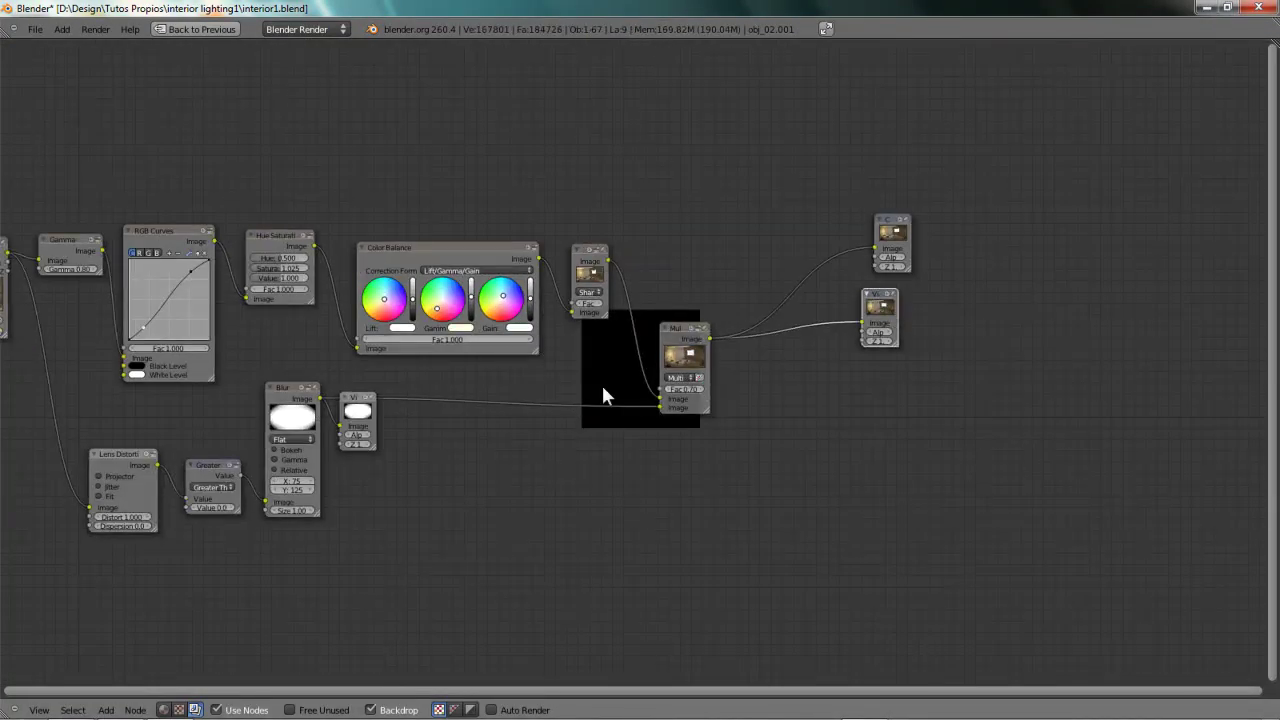
pyautogui.moveTo(219, 336); pyautogui.dragTo(510, 306, button='middle')
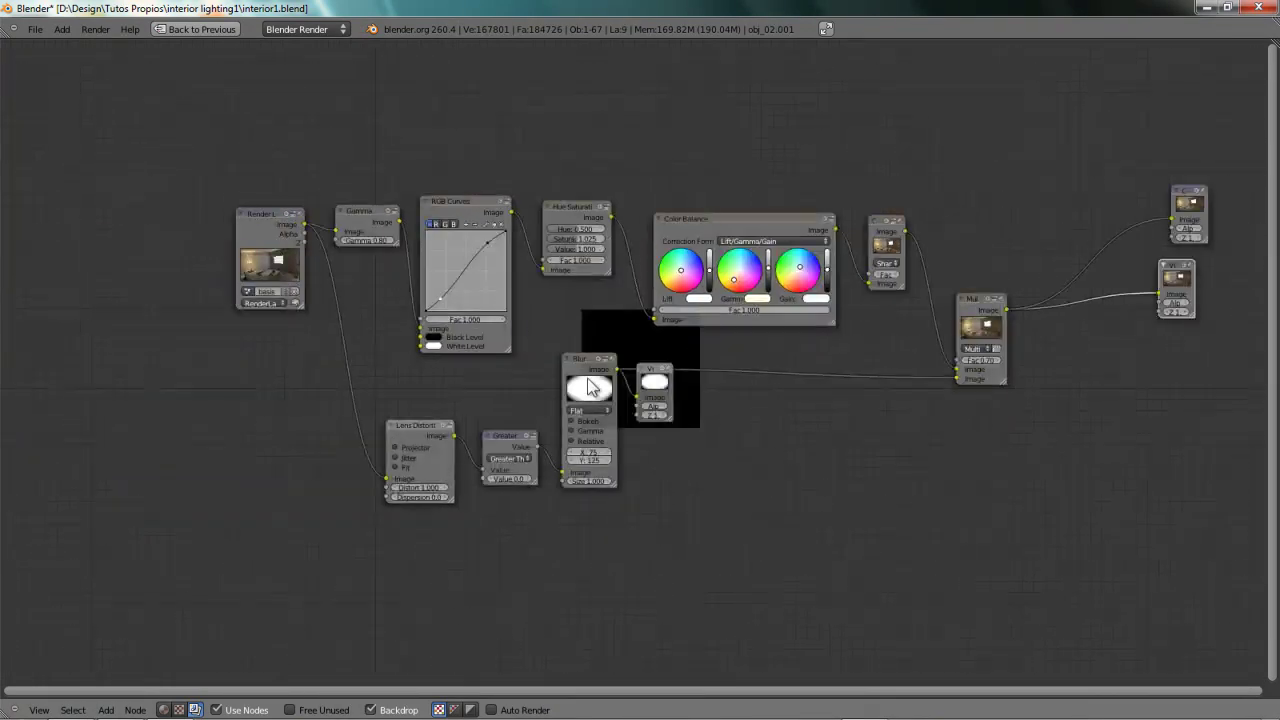
pyautogui.click(661, 377)
pyautogui.keyDown('ctrl'); pyautogui.scroll(-5, 691, 373); pyautogui.keyUp('ctrl')
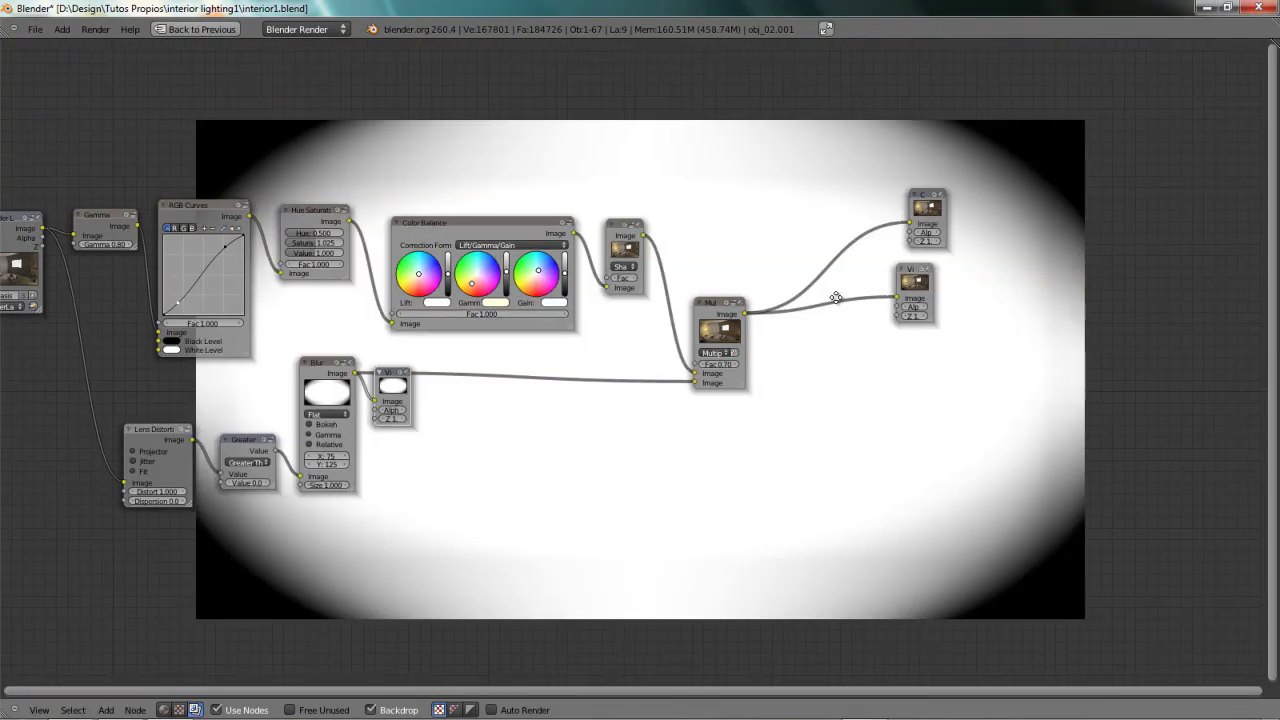
pyautogui.click(920, 290)
pyautogui.moveTo(974, 277); pyautogui.dragTo(1003, 295, button='middle')
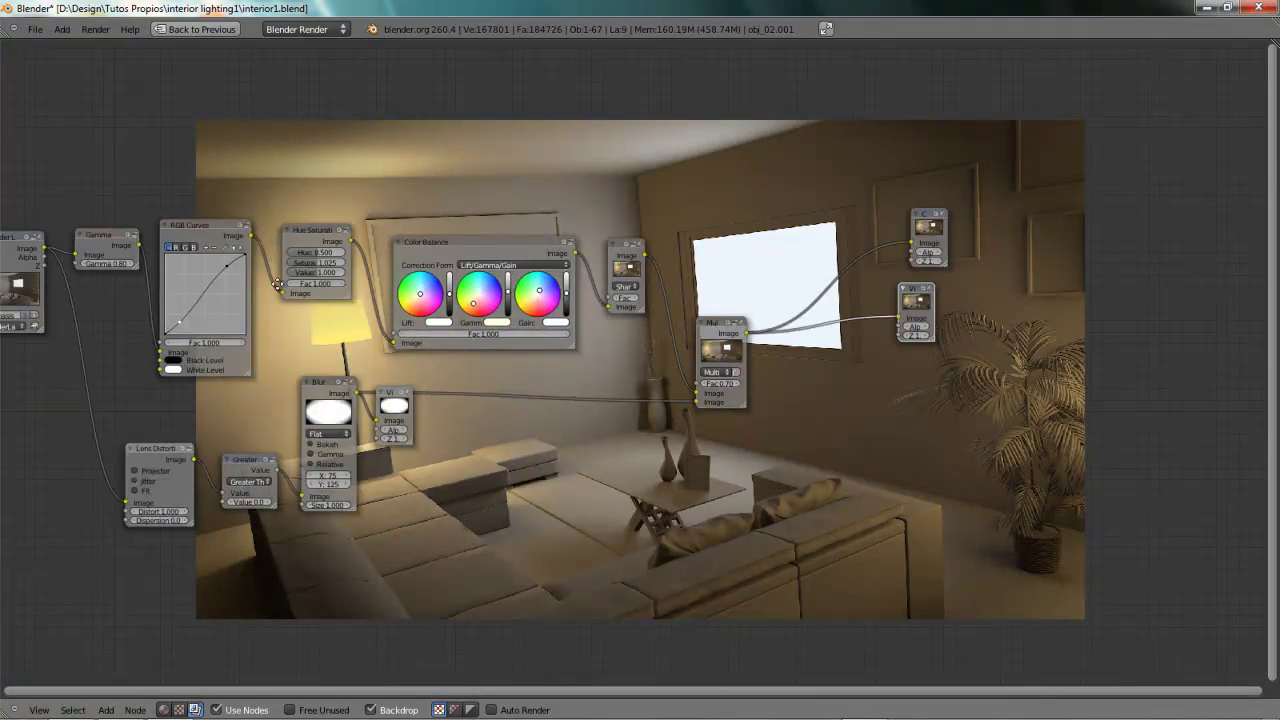
# Duplicate the Render Layers node and place the copy above the existing node chain.
pyautogui.moveTo(155, 275); pyautogui.dragTo(657, 297, button='middle')
pyautogui.scroll(4, 622, 289)
pyautogui.scroll(4, 621, 288)
pyautogui.moveTo(405, 209); pyautogui.dragTo(618, 322, button='middle')
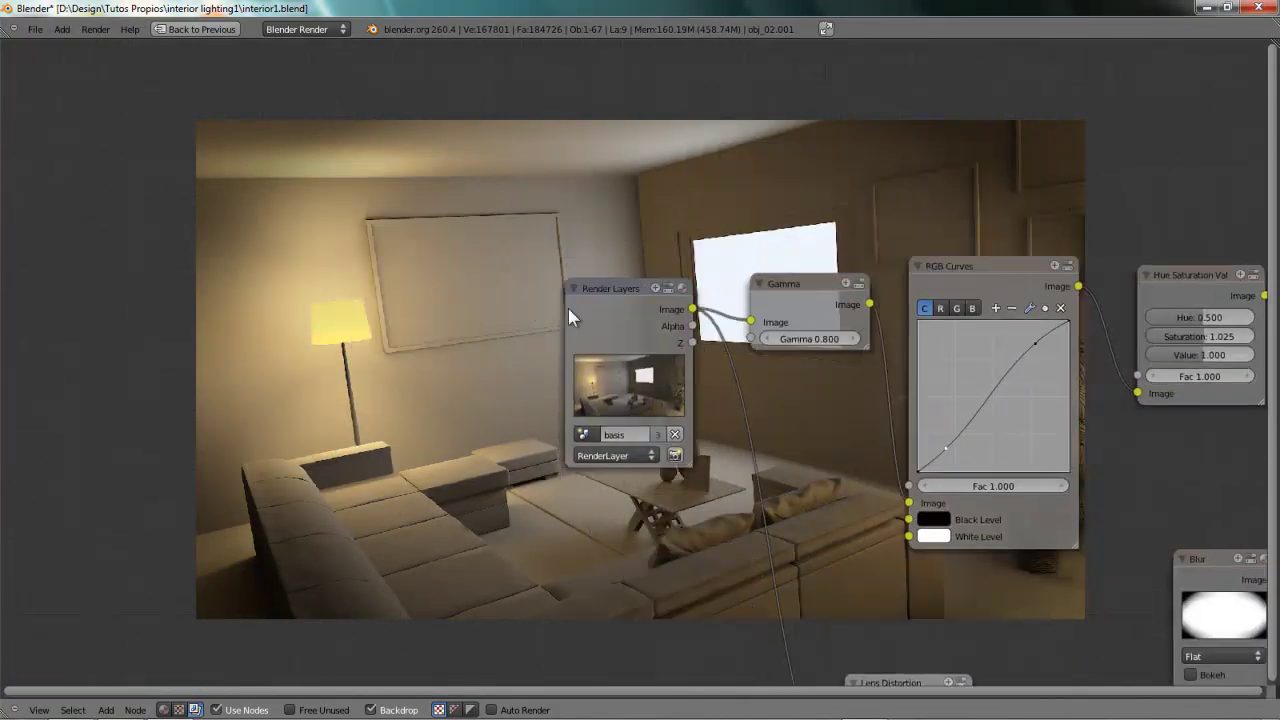
pyautogui.scroll(-4, 593, 302)
pyautogui.scroll(-1, 594, 304)
pyautogui.moveTo(640, 280); pyautogui.dragTo(428, 443, button='middle')
pyautogui.click(351, 521)
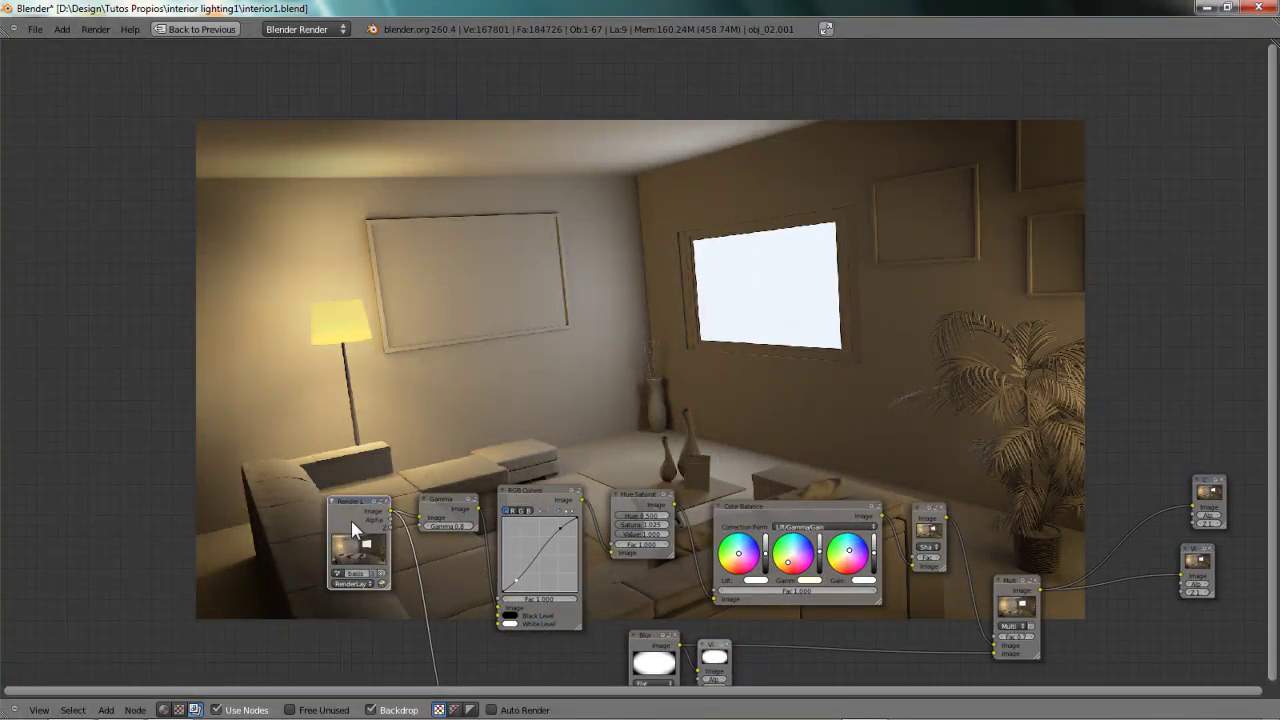
pyautogui.hotkey('shift', 'd')
pyautogui.click(356, 250)
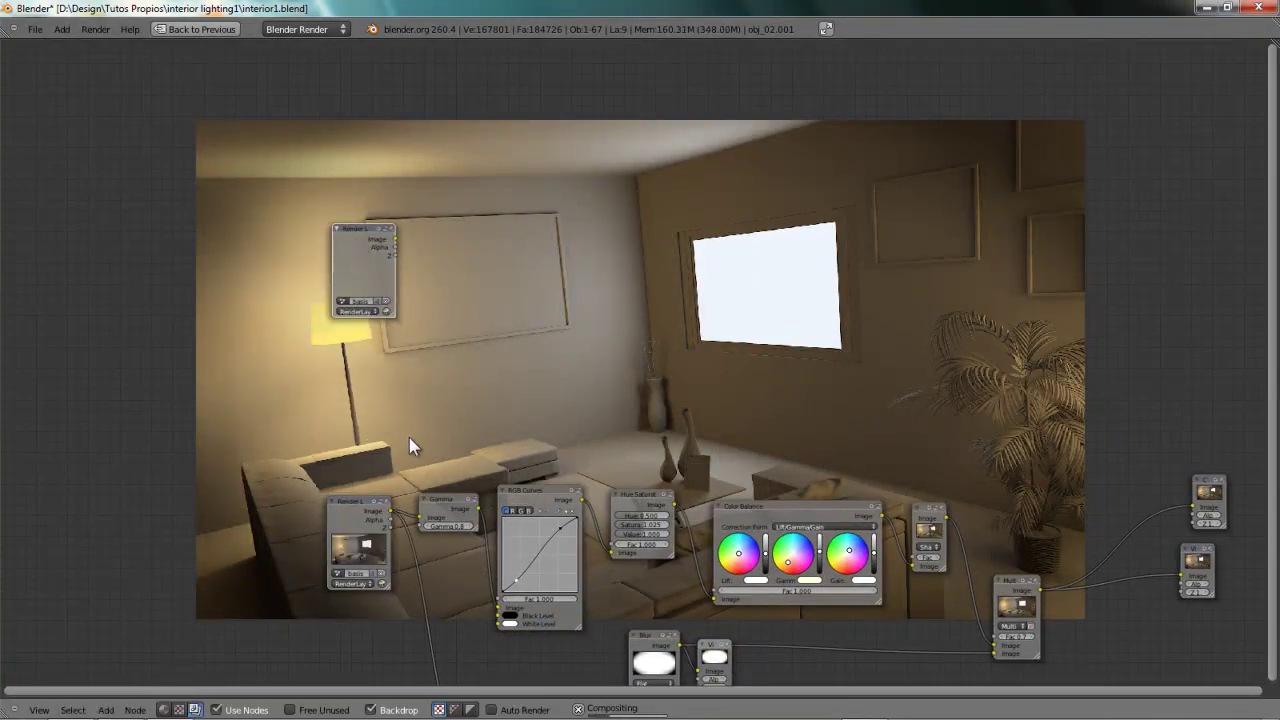
pyautogui.scroll(2, 407, 376)
pyautogui.hotkey('shift', 'a')
pyautogui.moveTo(511, 277)
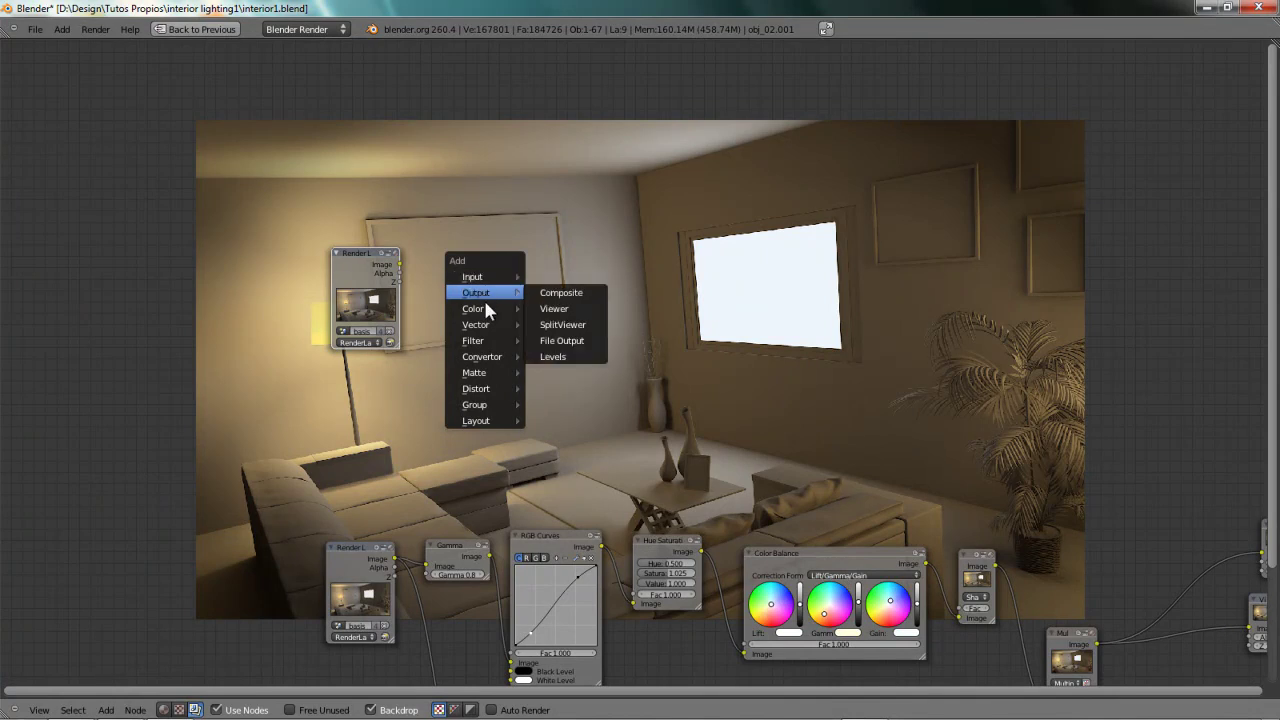
pyautogui.moveTo(488, 314)
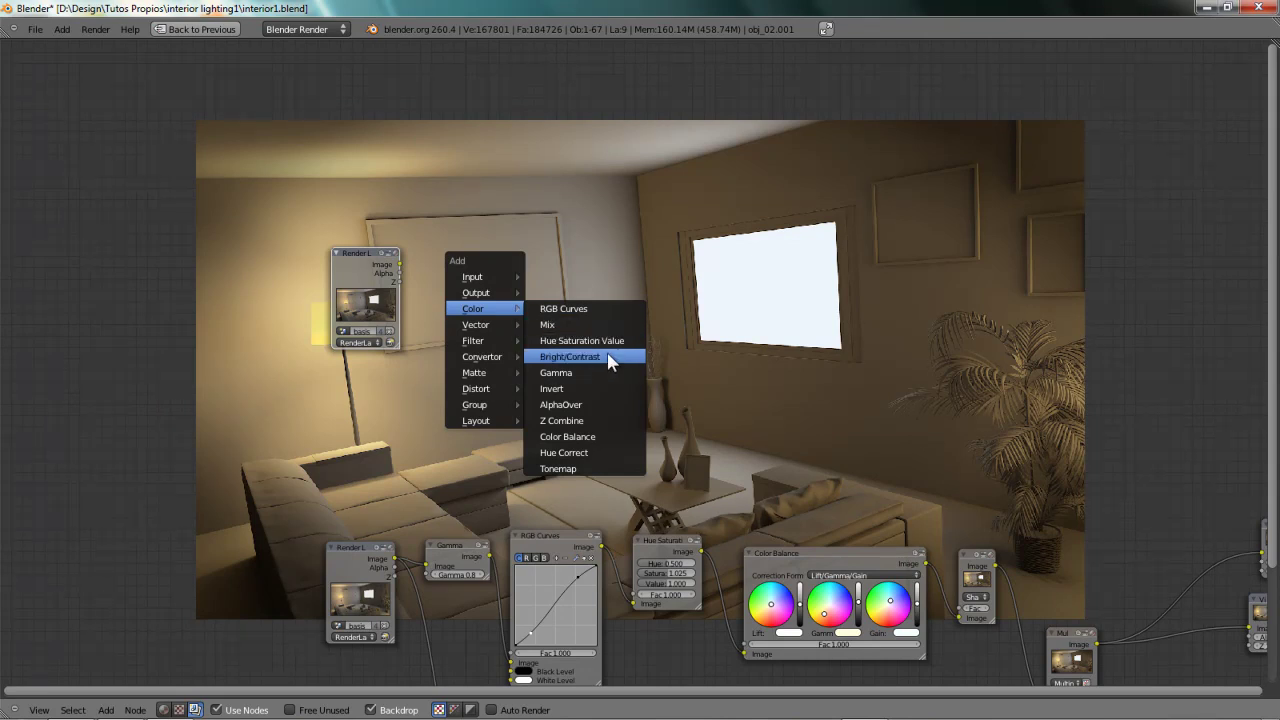
pyautogui.press('Escape')
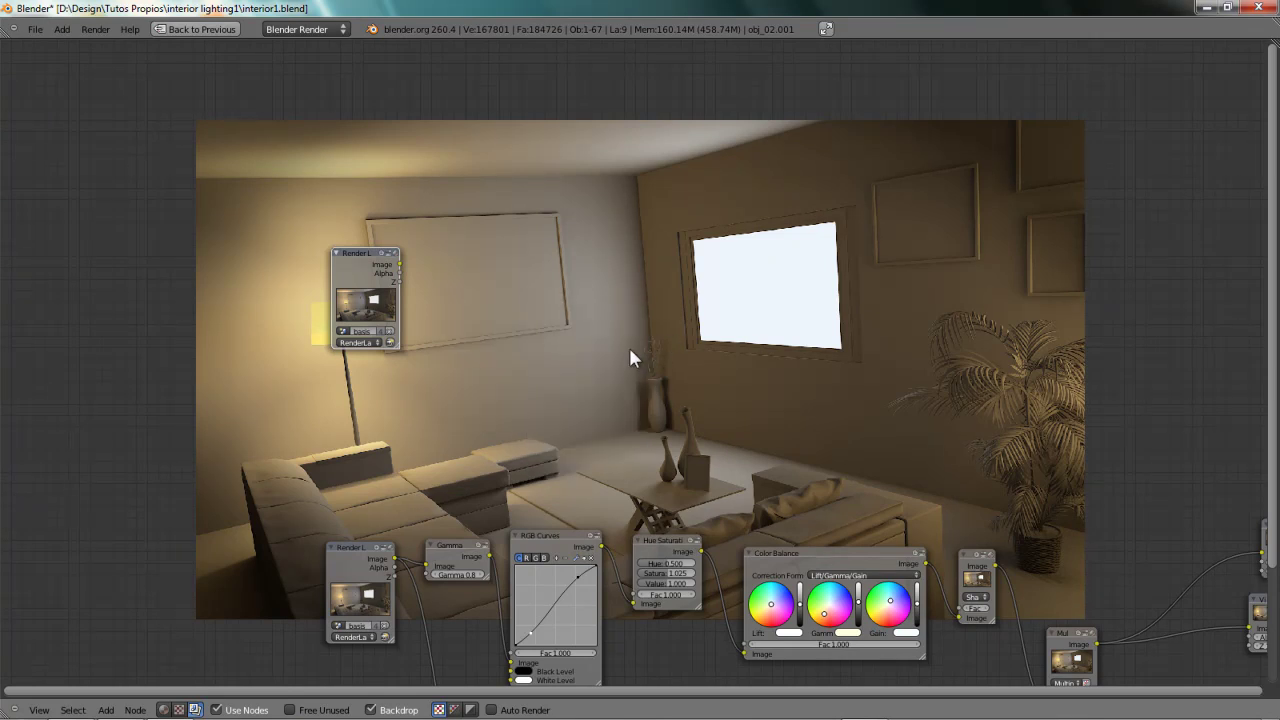
# Add a Gamma node beside the duplicated Render Layers node and connect the Render Layers Image output to its Image input.
pyautogui.hotkey('shift', 'a')
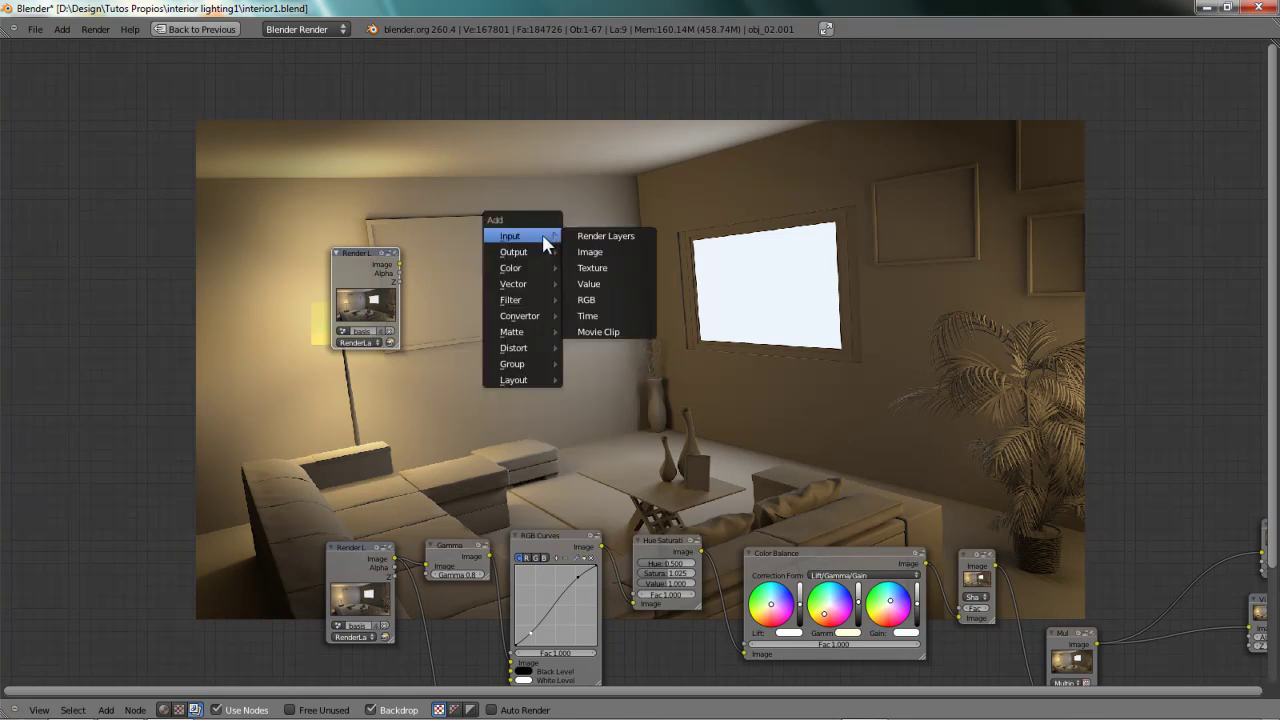
pyautogui.moveTo(529, 251)
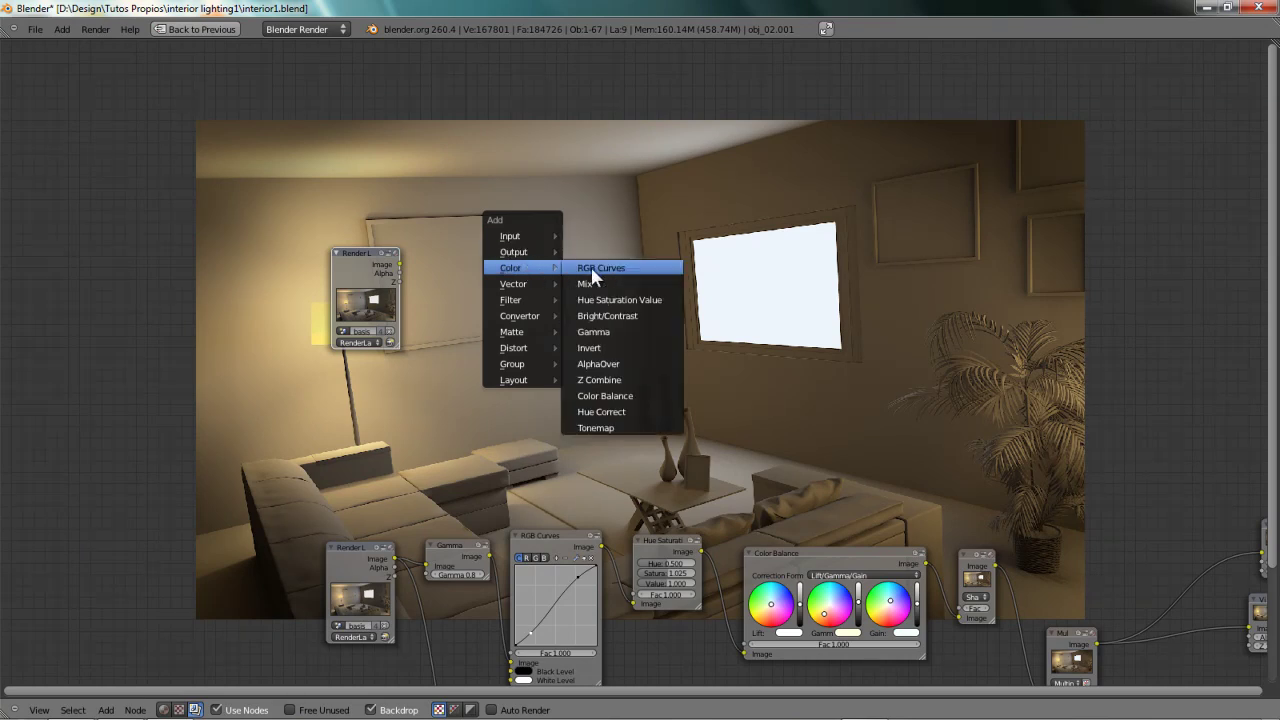
pyautogui.click(610, 331)
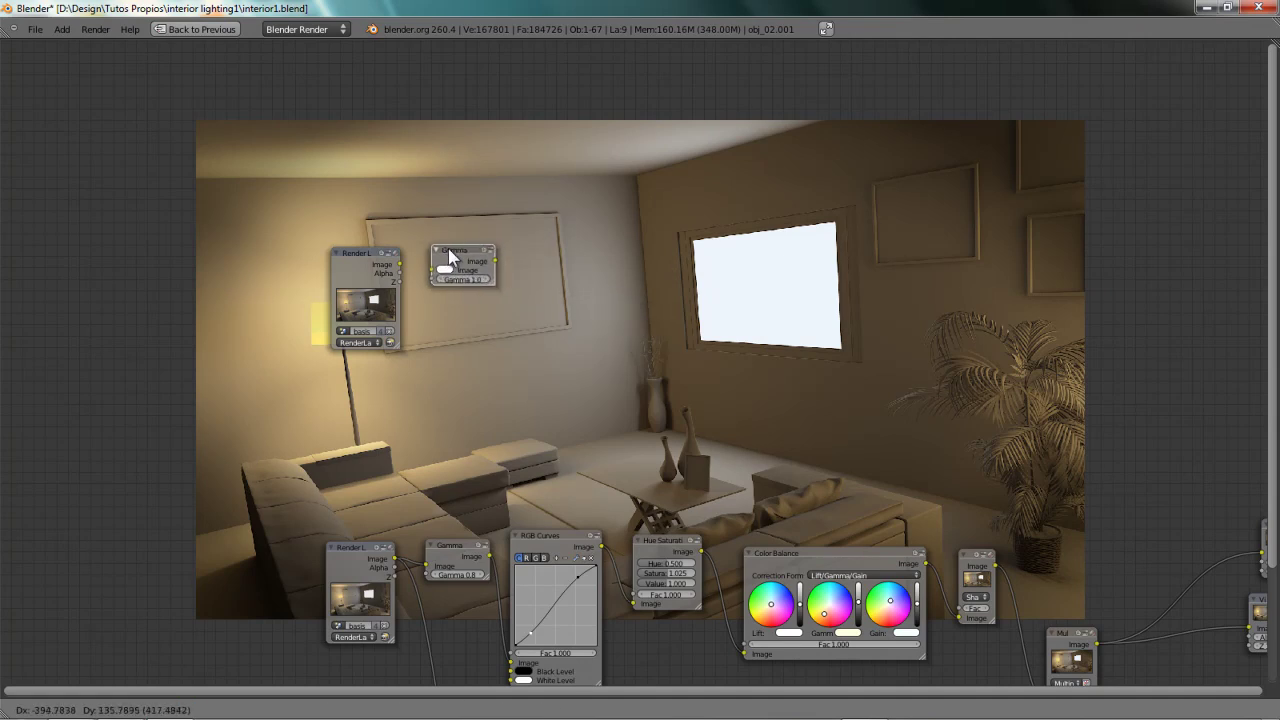
pyautogui.click(455, 252)
pyautogui.scroll(3, 416, 316)
pyautogui.moveTo(416, 316); pyautogui.dragTo(551, 475, button='middle')
pyautogui.moveTo(367, 353); pyautogui.dragTo(420, 367)
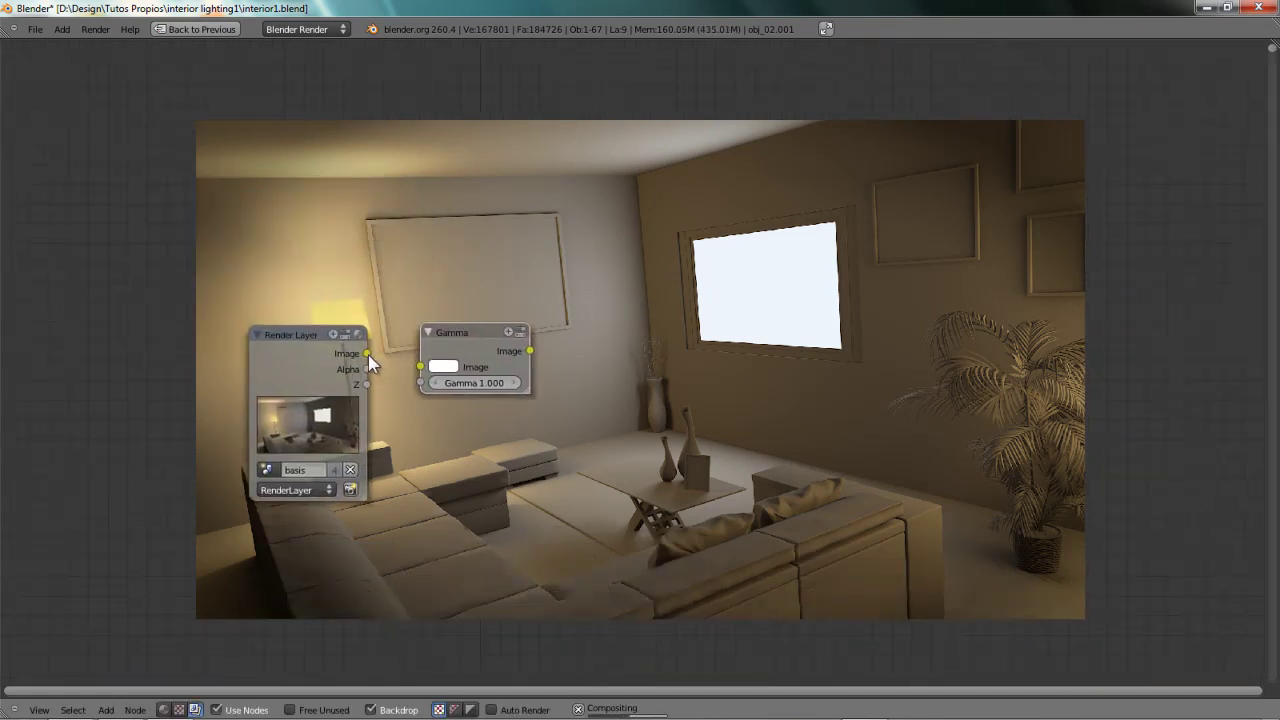
# Set the new Gamma node's value to 0.800.
pyautogui.scroll(3, 460, 333)
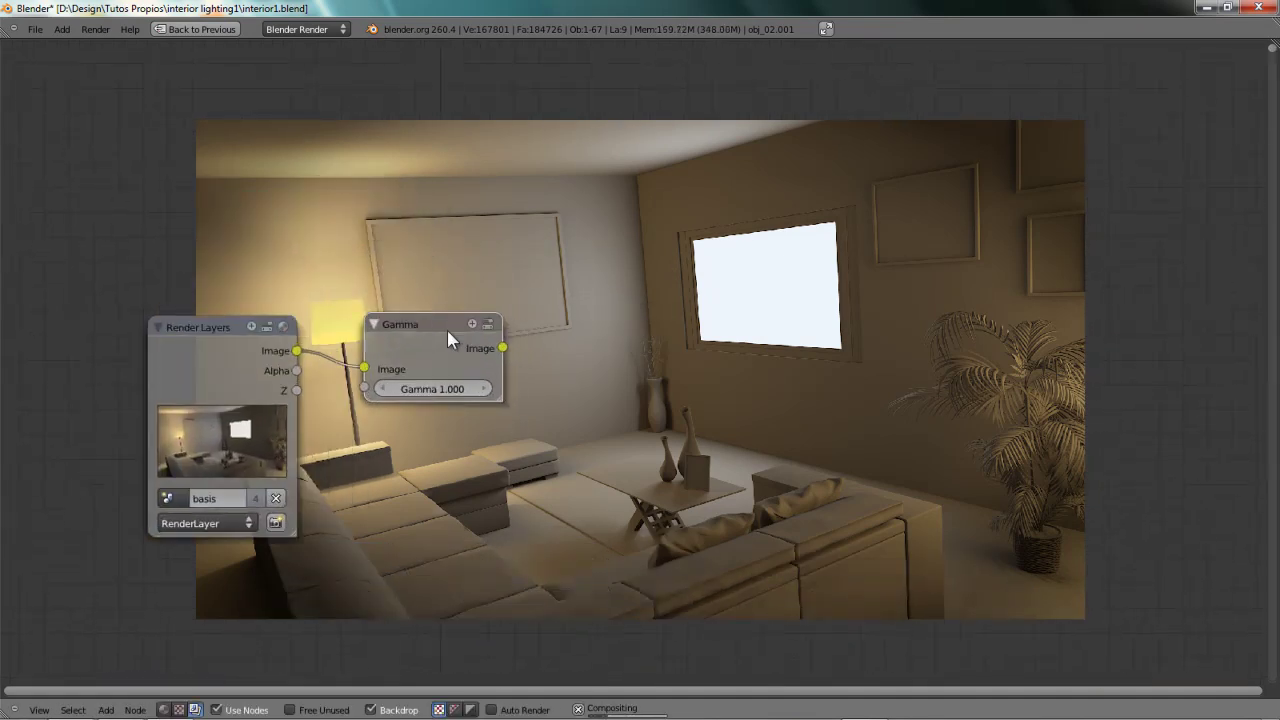
pyautogui.moveTo(617, 331); pyautogui.dragTo(606, 332, button='middle')
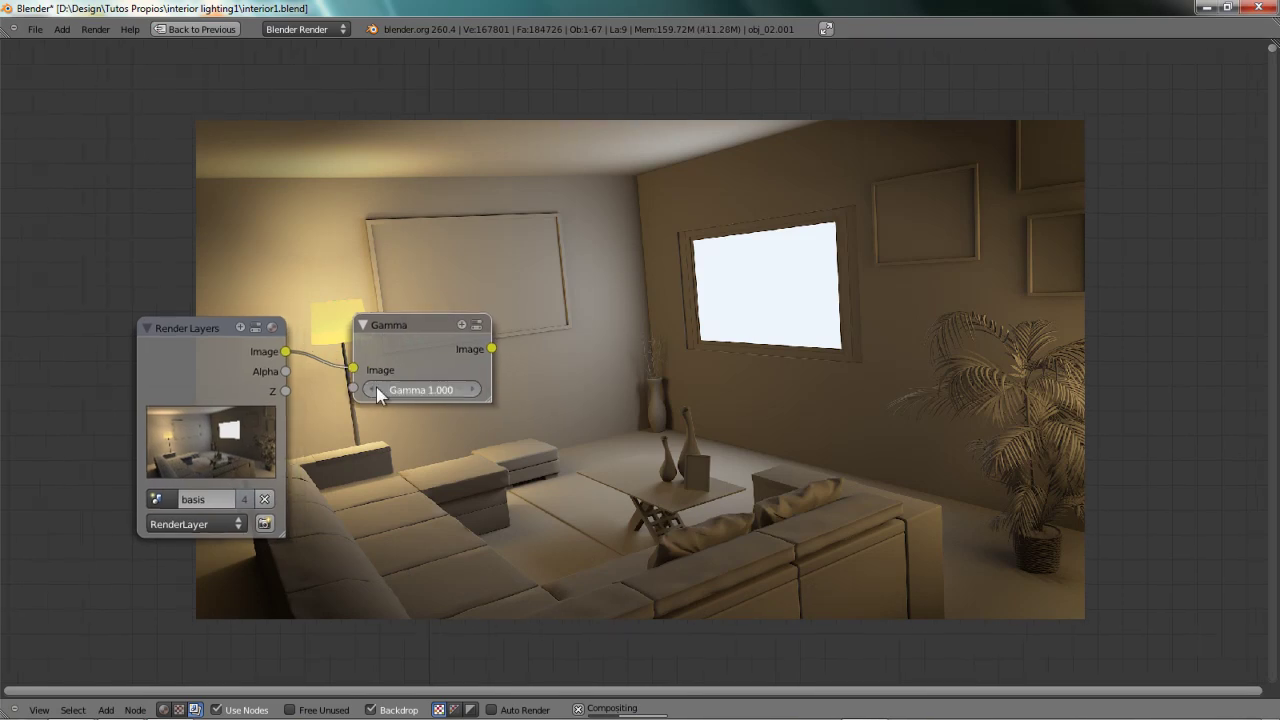
pyautogui.click(374, 389)
pyautogui.moveTo(857, 286); pyautogui.dragTo(597, 311, button='middle')
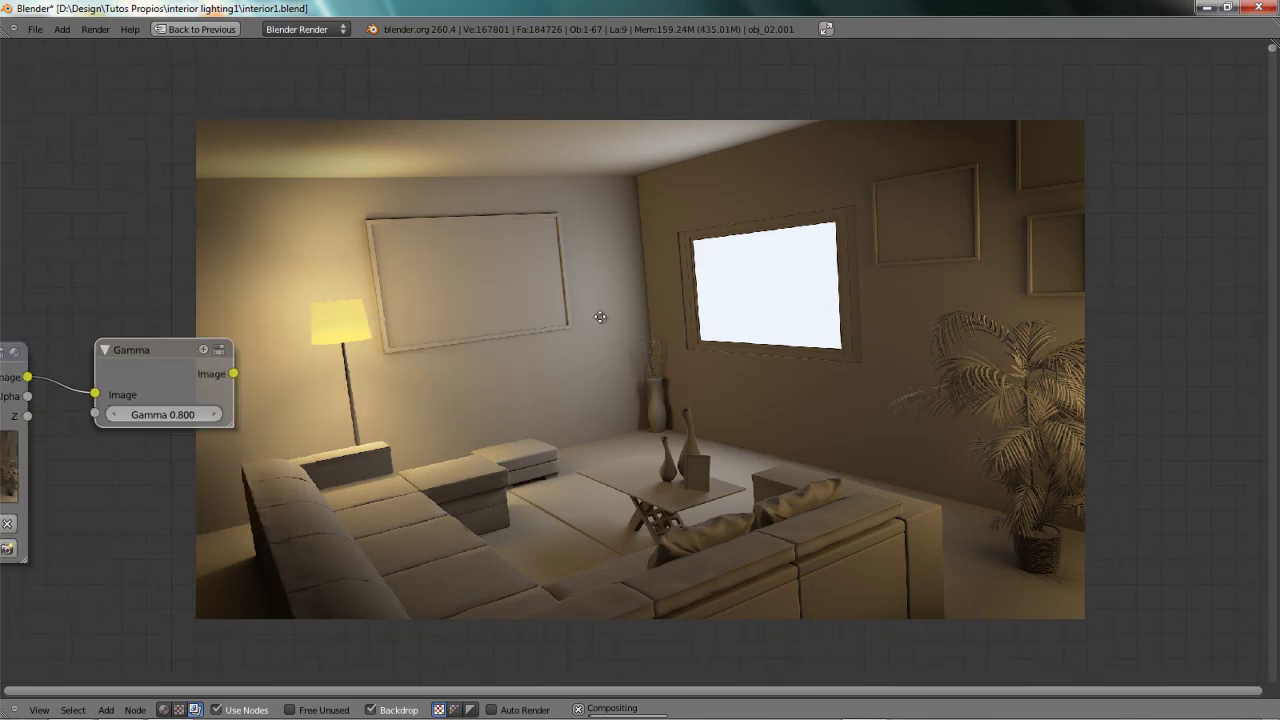
pyautogui.moveTo(466, 364); pyautogui.dragTo(700, 362, button='middle')
pyautogui.scroll(-2, 622, 316)
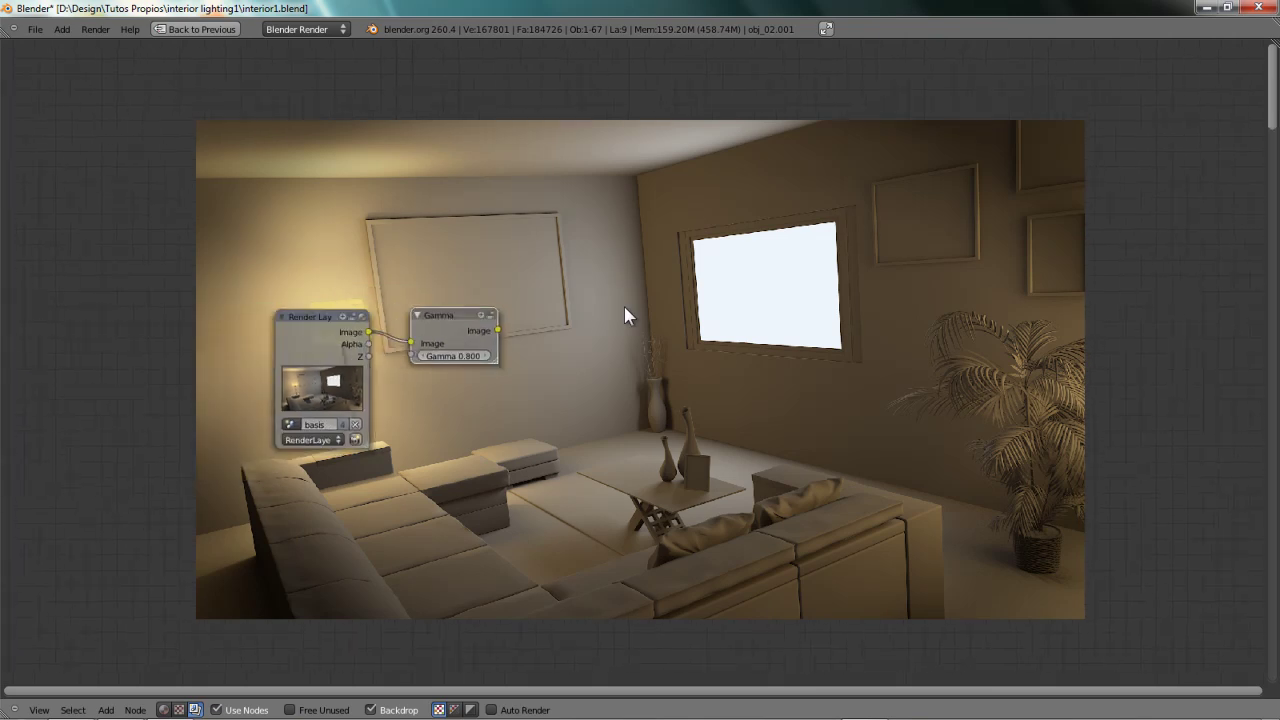
pyautogui.scroll(-4, 610, 337)
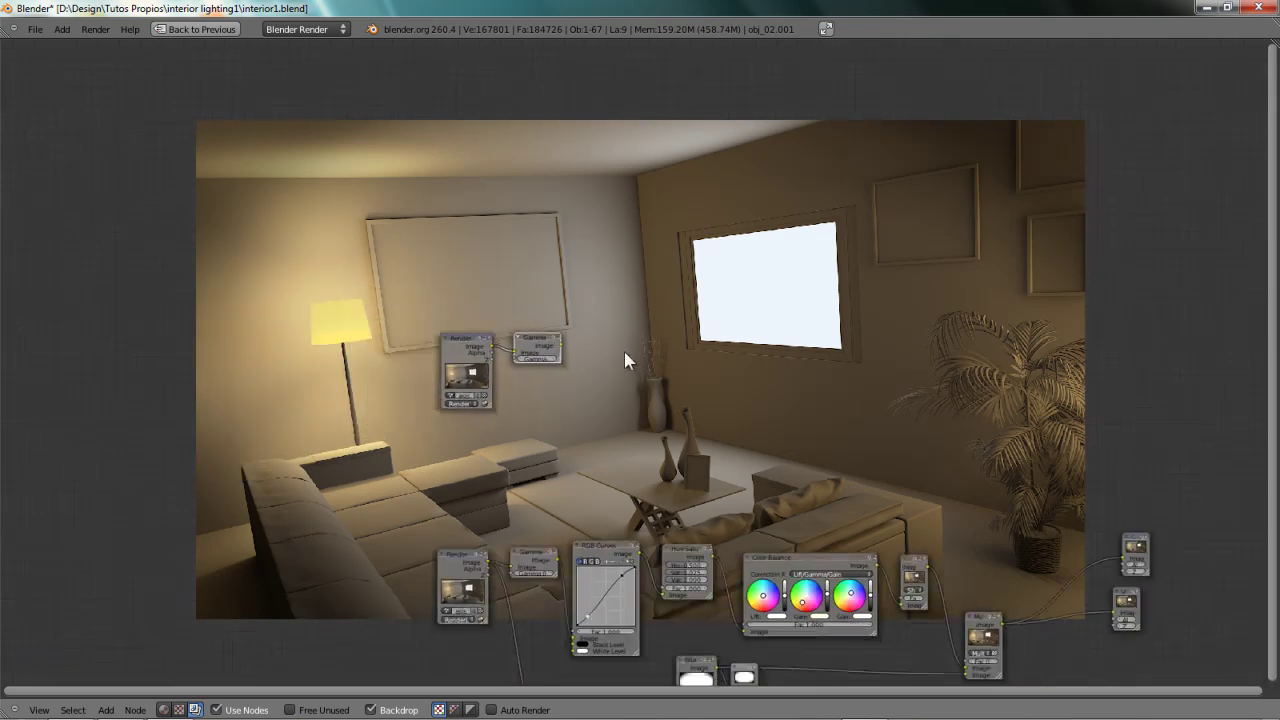
# Duplicate the Viewer node from the old chain beside the new Gamma node and feed it the Gamma node's Image output.
pyautogui.moveTo(567, 277); pyautogui.dragTo(501, 217, button='middle')
pyautogui.rightClick(1028, 518)
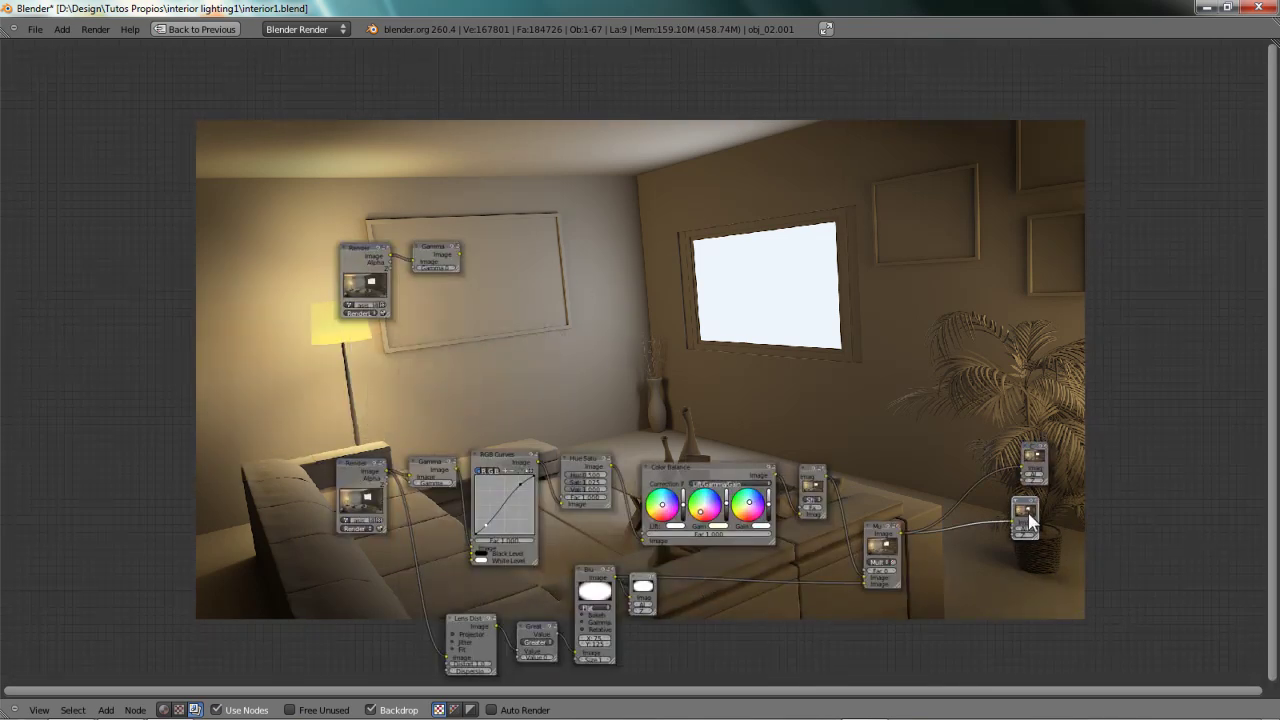
pyautogui.hotkey('shift', 'd')
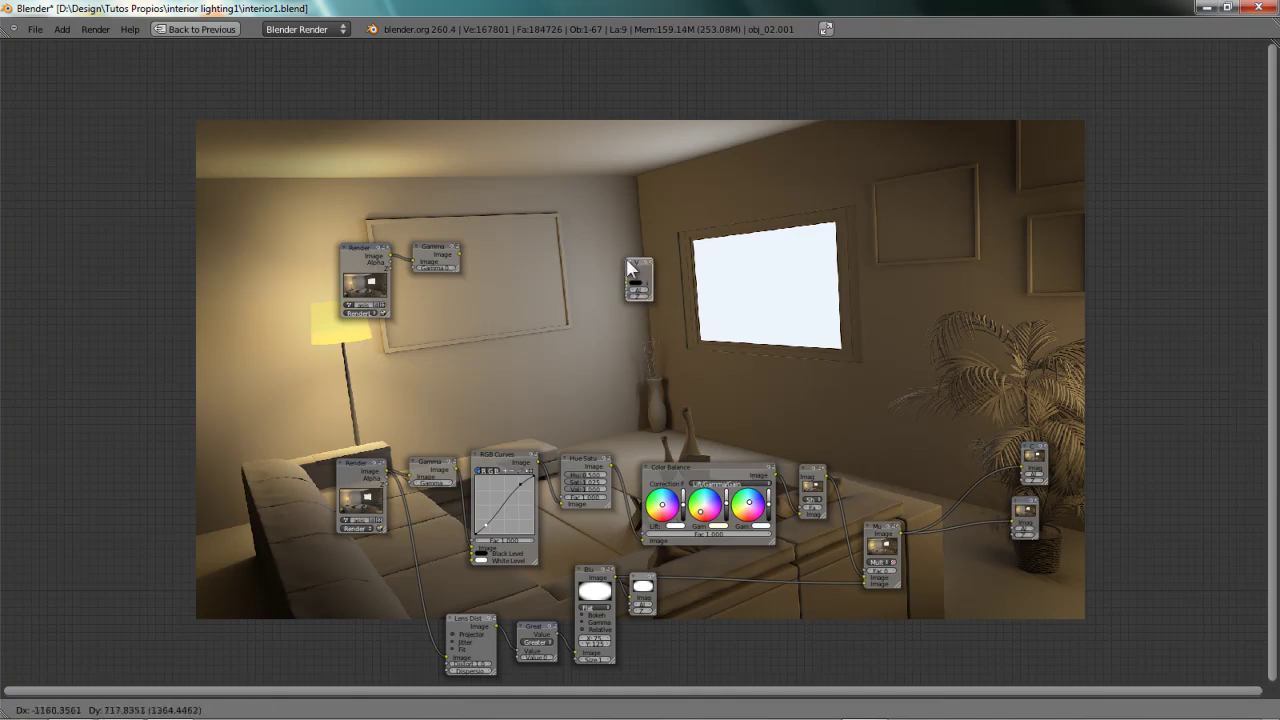
pyautogui.click(538, 232)
pyautogui.scroll(4, 538, 232)
pyautogui.scroll(1, 538, 232)
pyautogui.moveTo(451, 256); pyautogui.dragTo(578, 485, button='middle')
pyautogui.moveTo(509, 432); pyautogui.dragTo(601, 408)
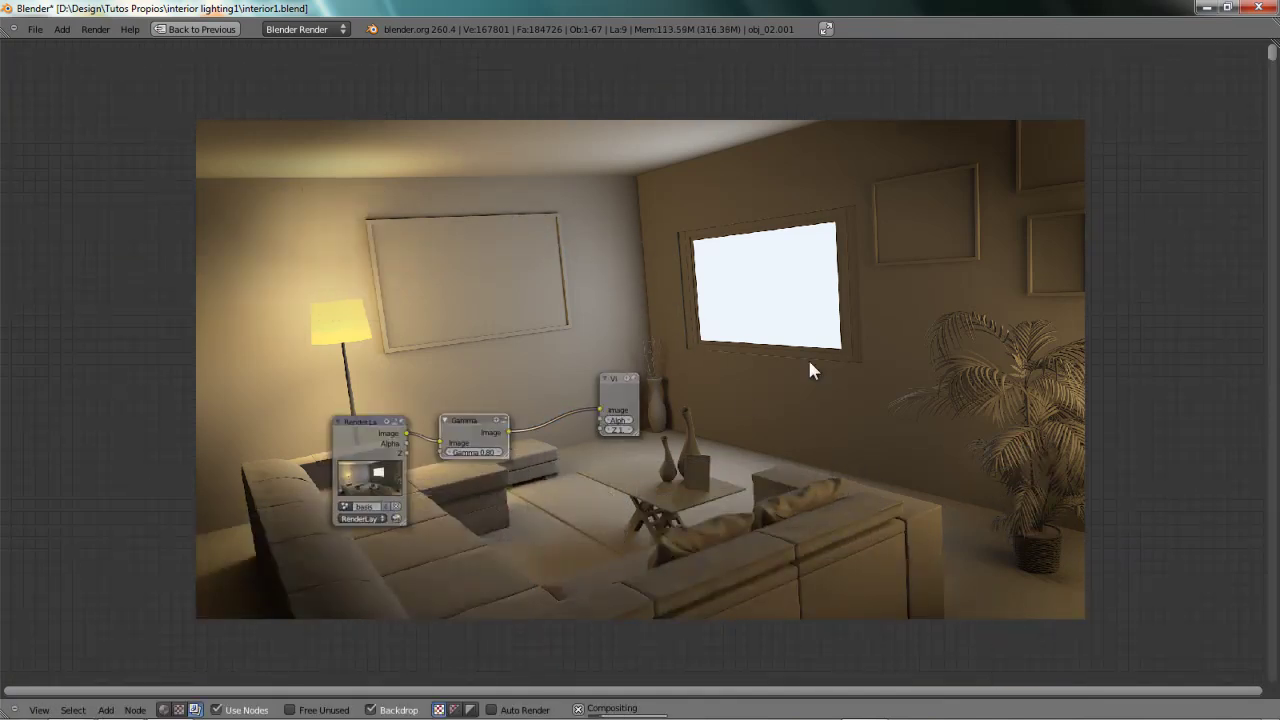
# Cut the links at the end of the old node chain to disconnect its Composite and Viewer nodes.
pyautogui.scroll(-5, 799, 355)
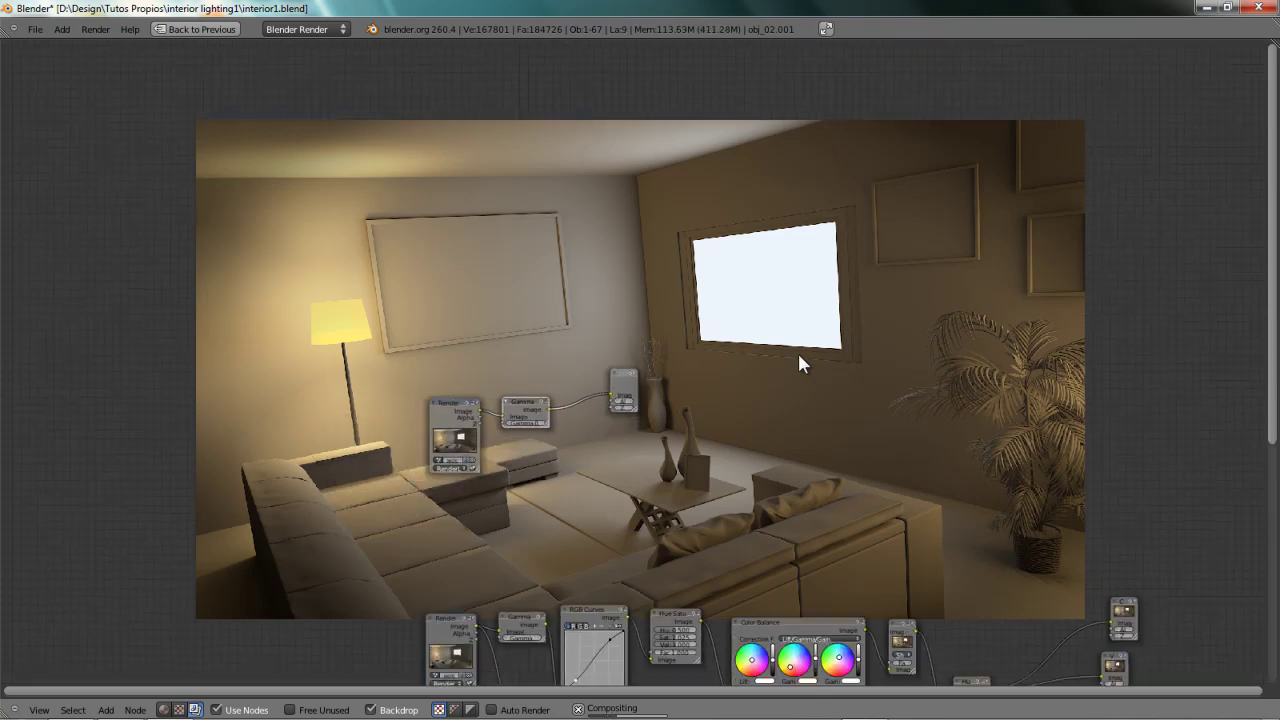
pyautogui.moveTo(707, 381); pyautogui.dragTo(702, 351, button='middle')
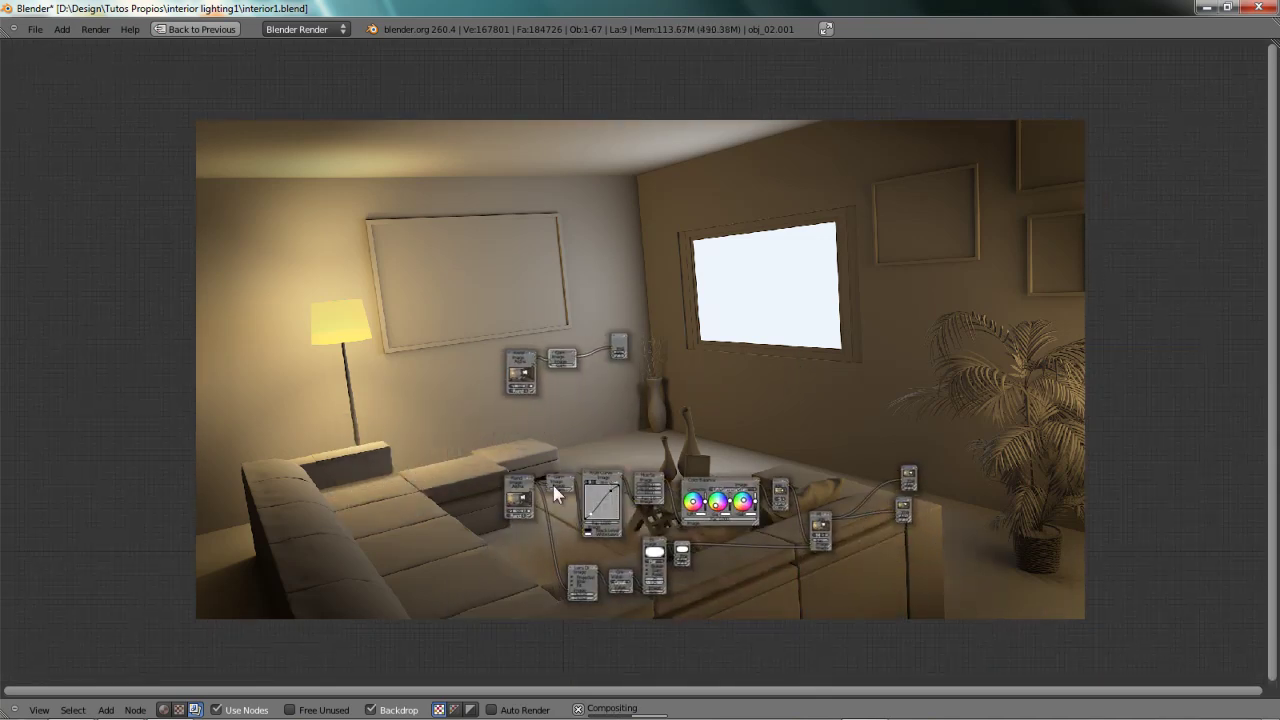
pyautogui.click(903, 512)
pyautogui.keyDown('ctrl'); pyautogui.moveTo(803, 516); pyautogui.dragTo(768, 554); pyautogui.keyUp('ctrl')
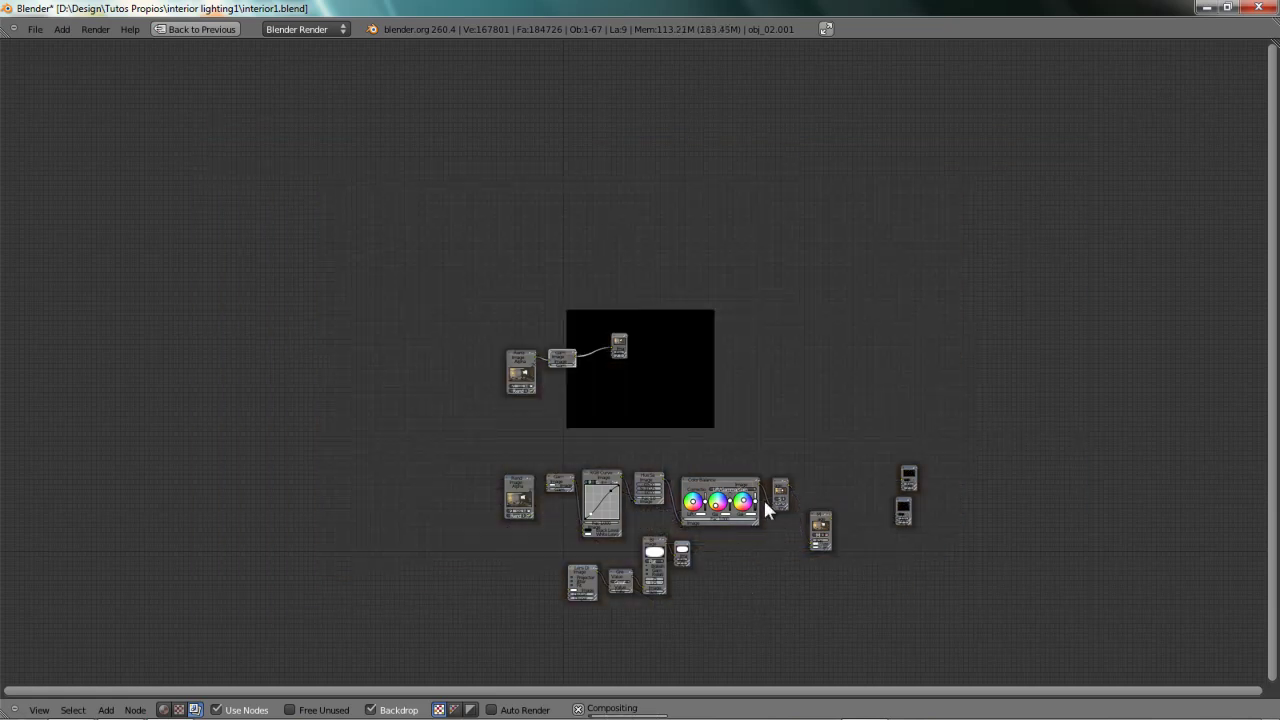
# Lower the new Gamma node's value to 0.700.
pyautogui.scroll(5, 700, 490)
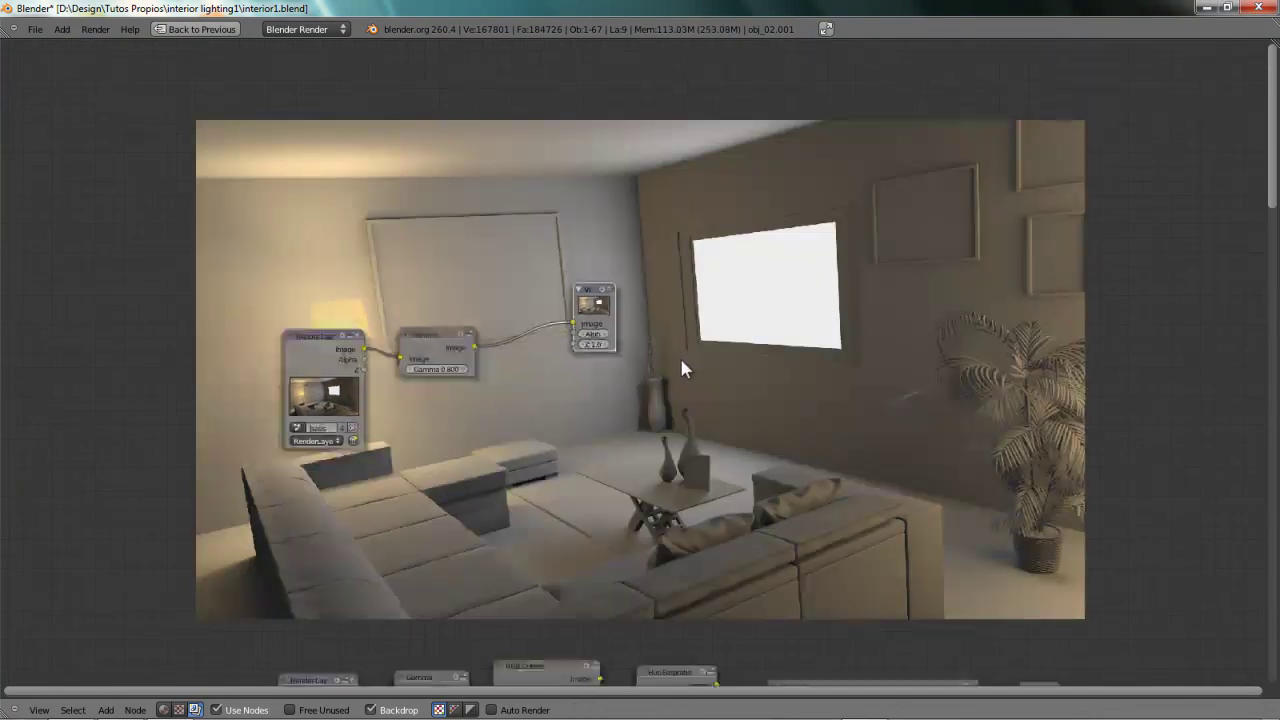
pyautogui.scroll(1, 679, 355)
pyautogui.moveTo(743, 345); pyautogui.dragTo(878, 412, button='middle')
pyautogui.scroll(2, 566, 434)
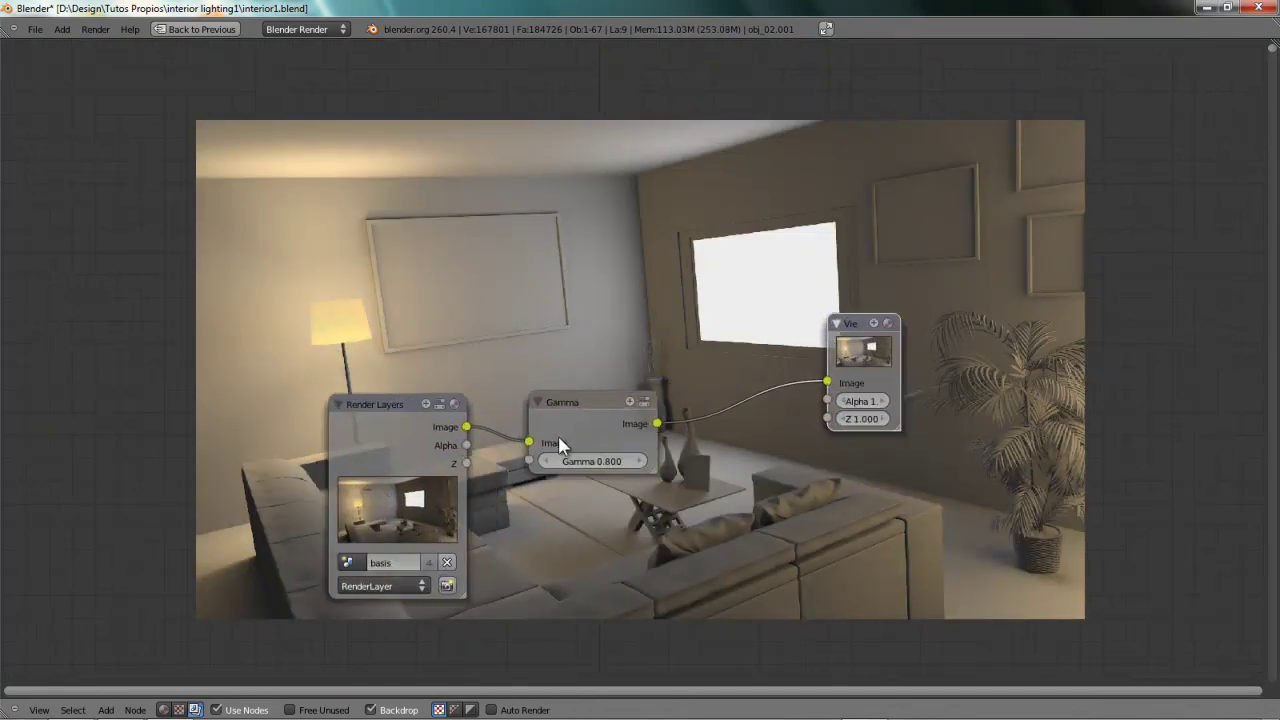
pyautogui.click(551, 462)
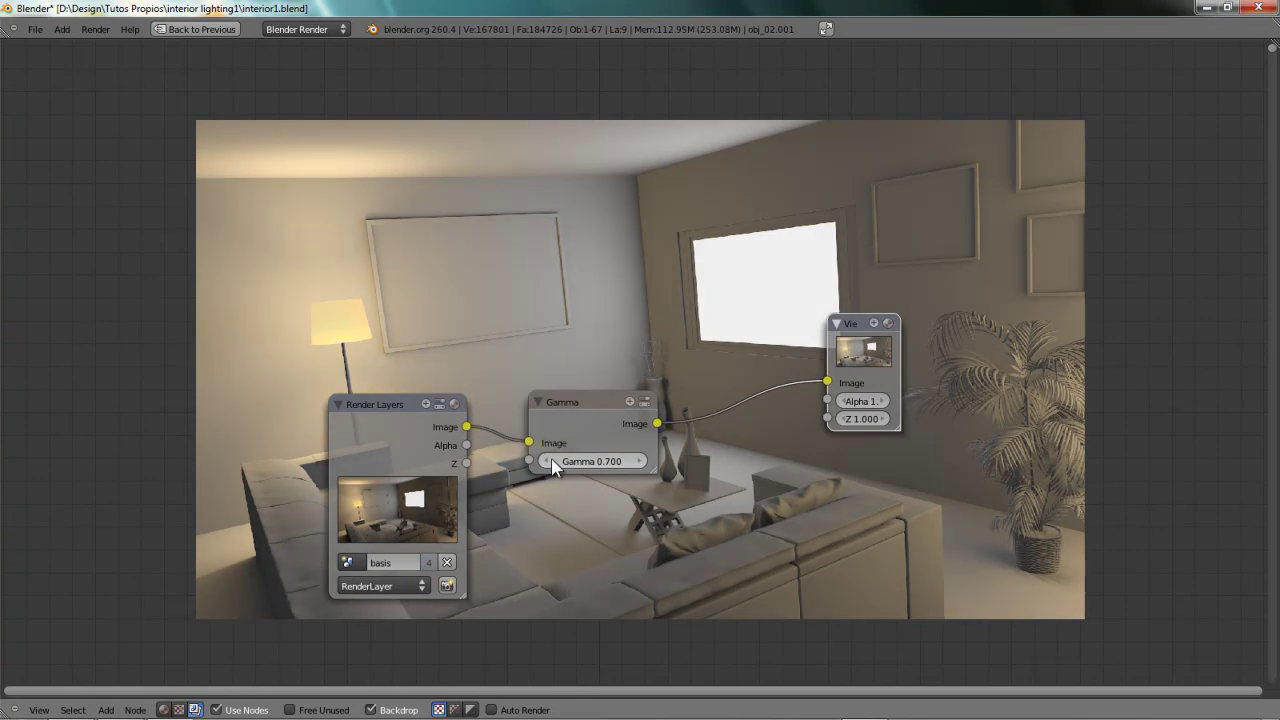
# Move the new Viewer node far away from the Gamma node to leave room between them for more nodes.
pyautogui.moveTo(555, 468); pyautogui.dragTo(303, 520, button='middle')
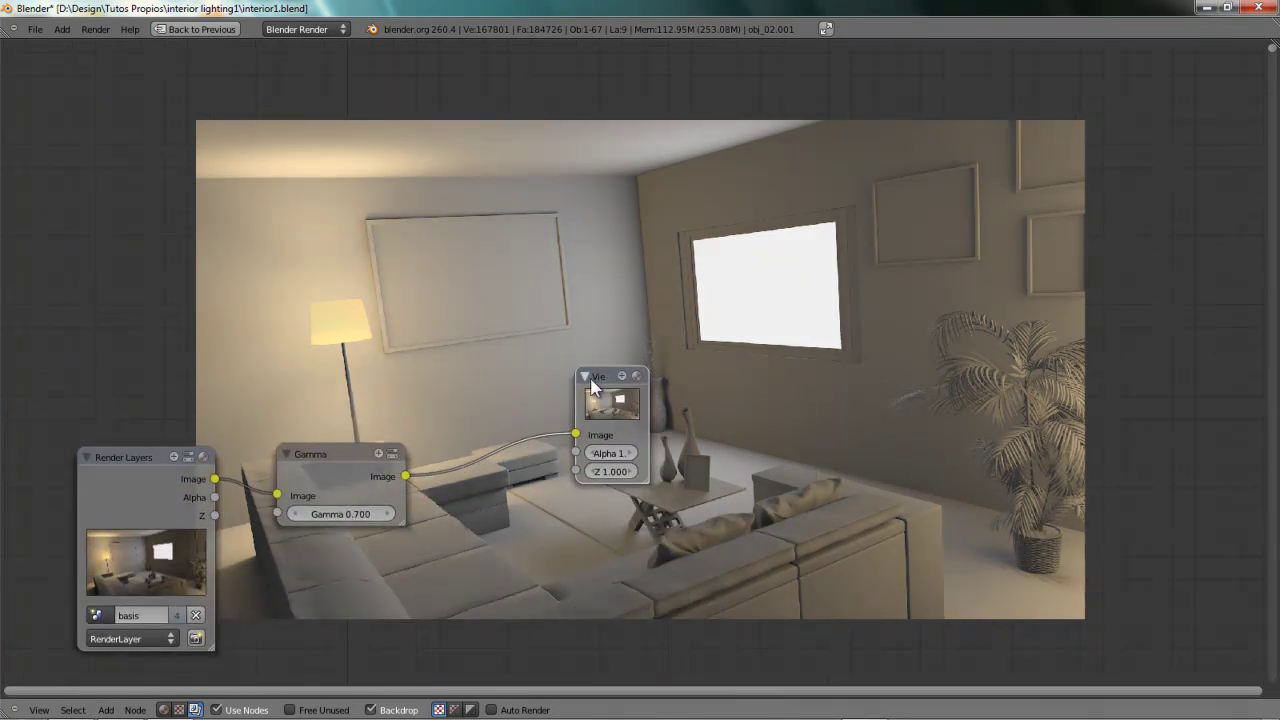
pyautogui.scroll(-3, 430, 440)
pyautogui.moveTo(443, 400); pyautogui.dragTo(514, 390, button='middle')
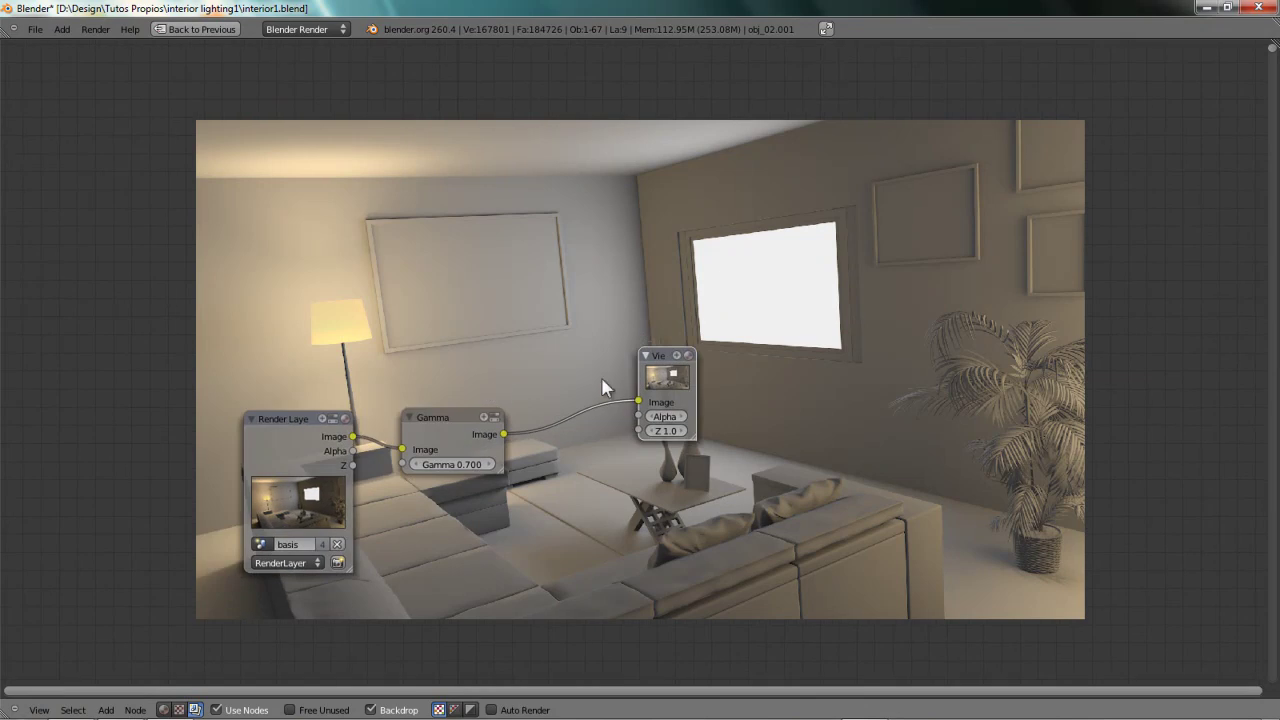
pyautogui.press('g')
pyautogui.click(1239, 272)
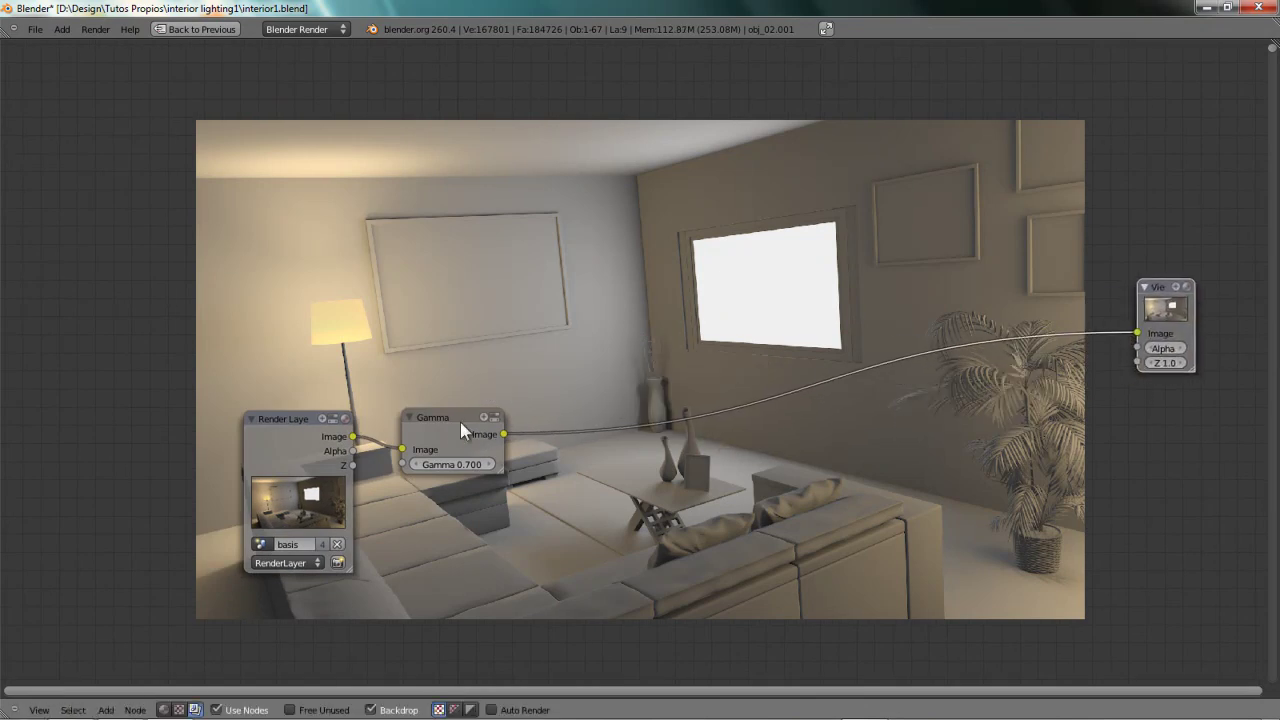
# Move the Gamma node up and closer to the Render Layers node.
pyautogui.moveTo(447, 423); pyautogui.dragTo(423, 400)
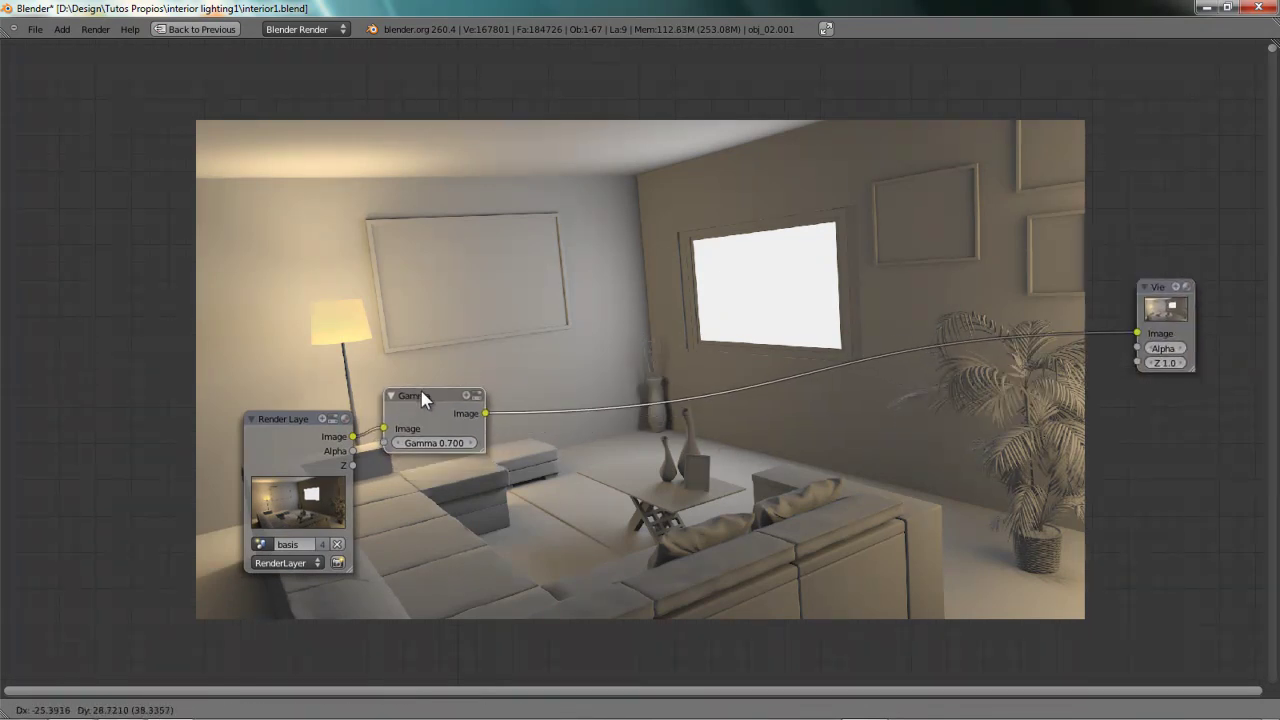
pyautogui.scroll(2, 642, 318)
pyautogui.moveTo(642, 318); pyautogui.dragTo(622, 341, button='middle')
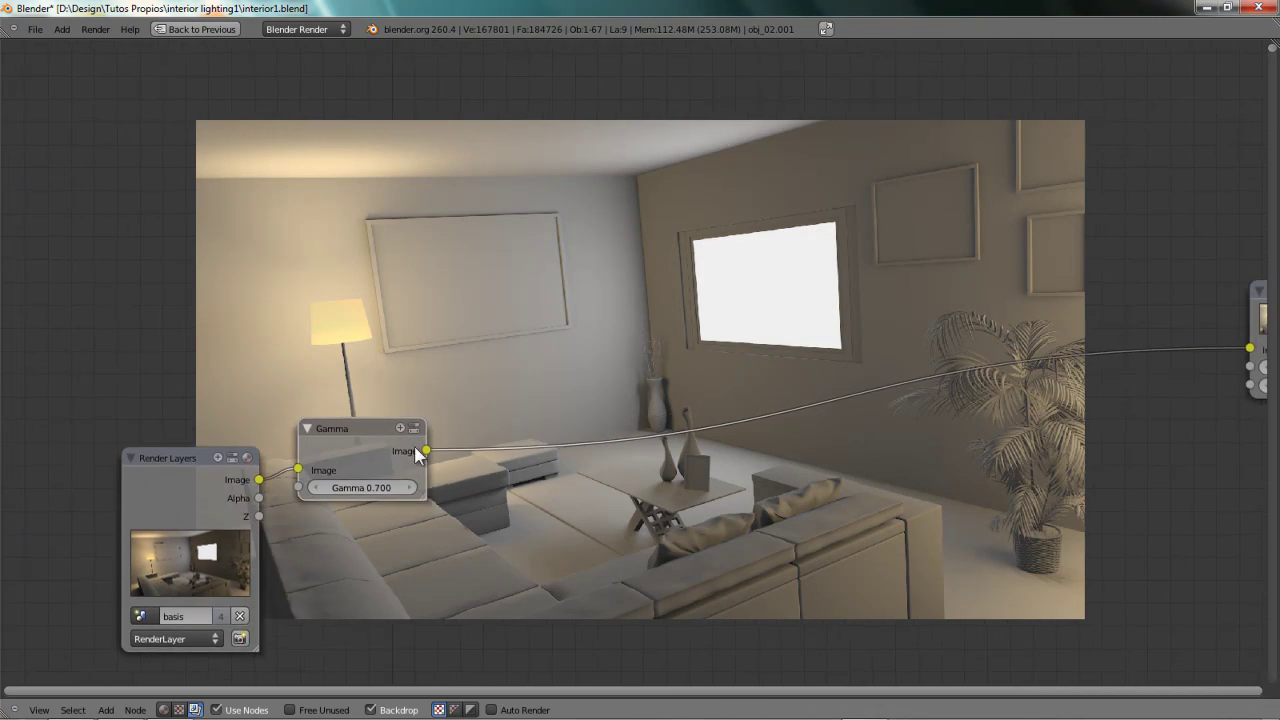
pyautogui.scroll(-1, 503, 410)
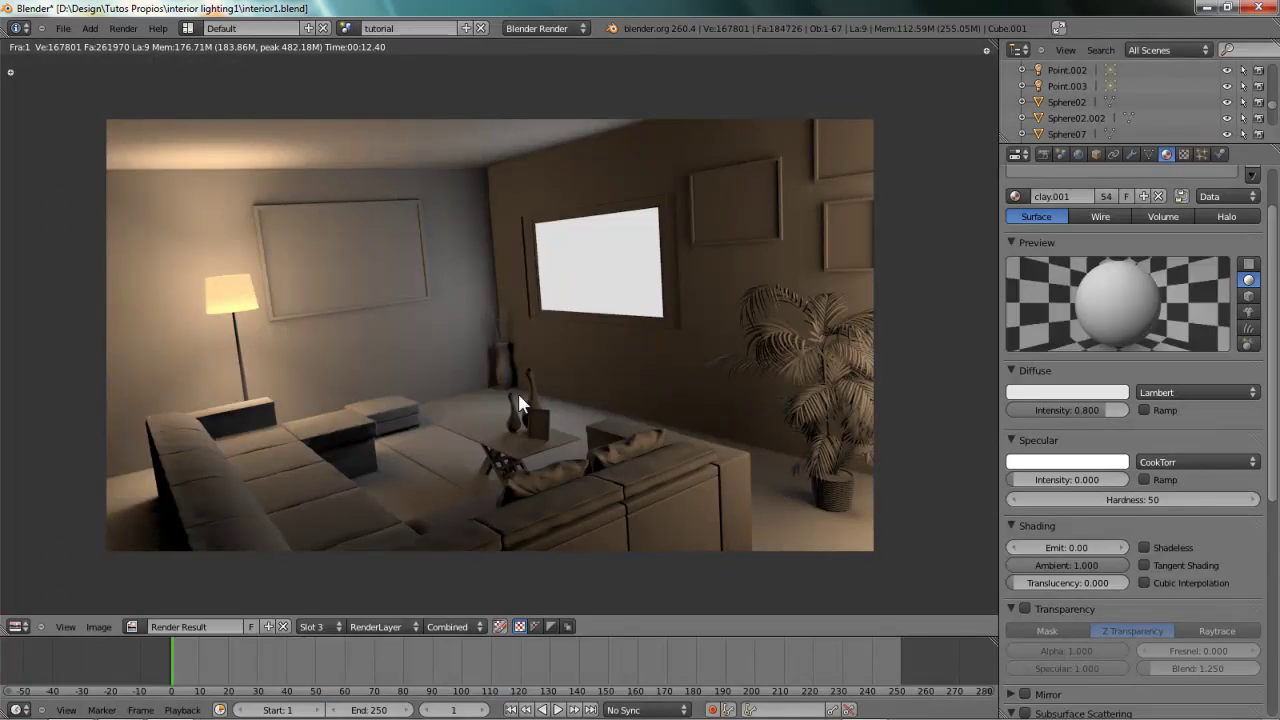
# Return from the render result to the scene's camera view and open the World settings.
pyautogui.press('Escape')
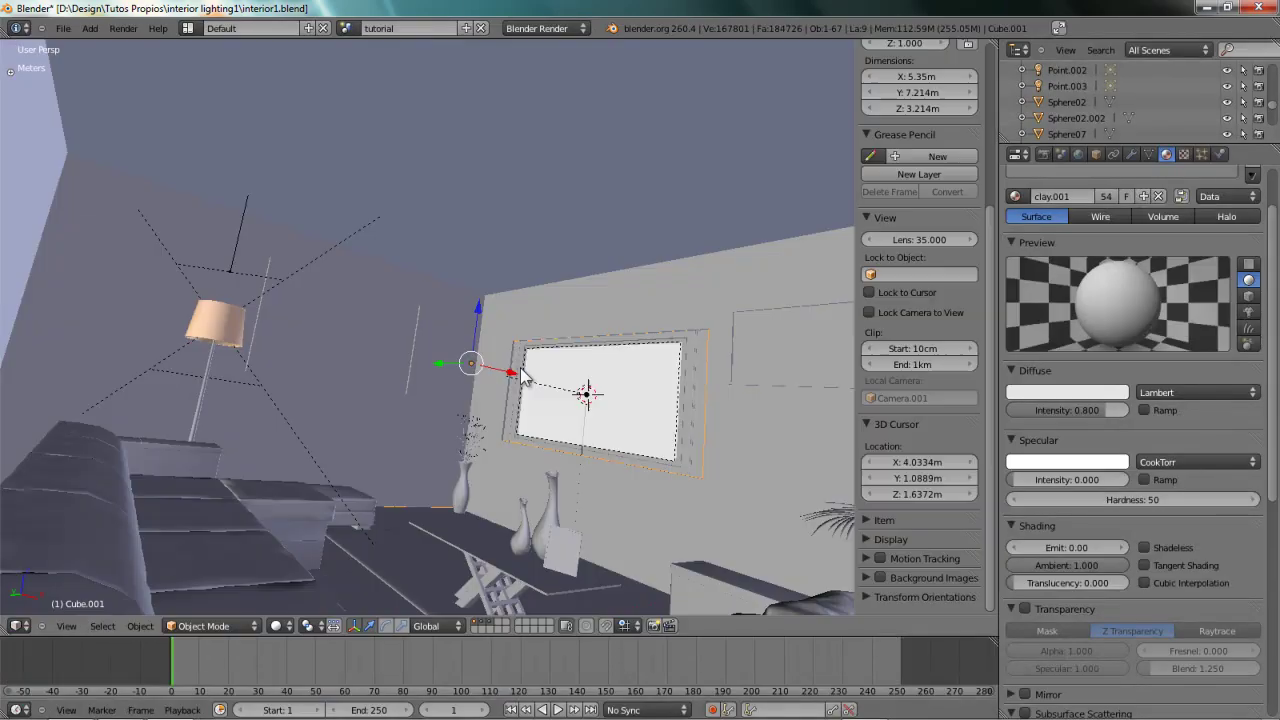
pyautogui.press('KP_0')
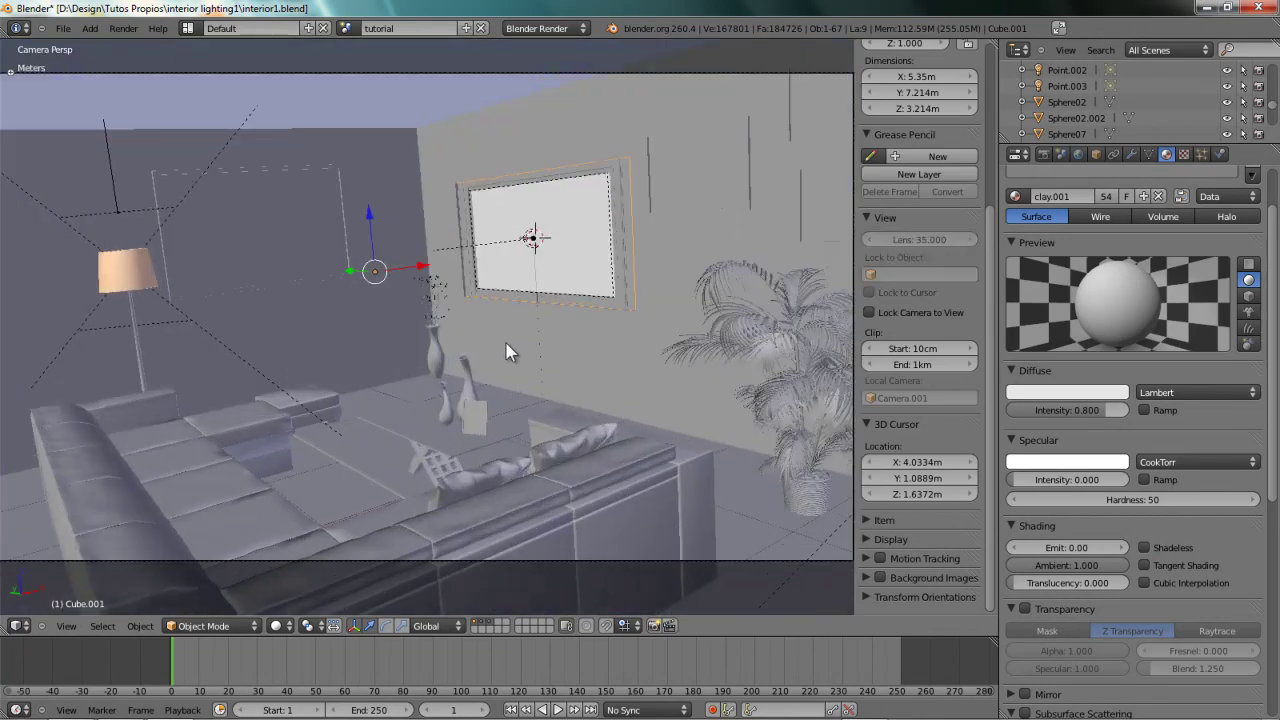
pyautogui.click(1079, 154)
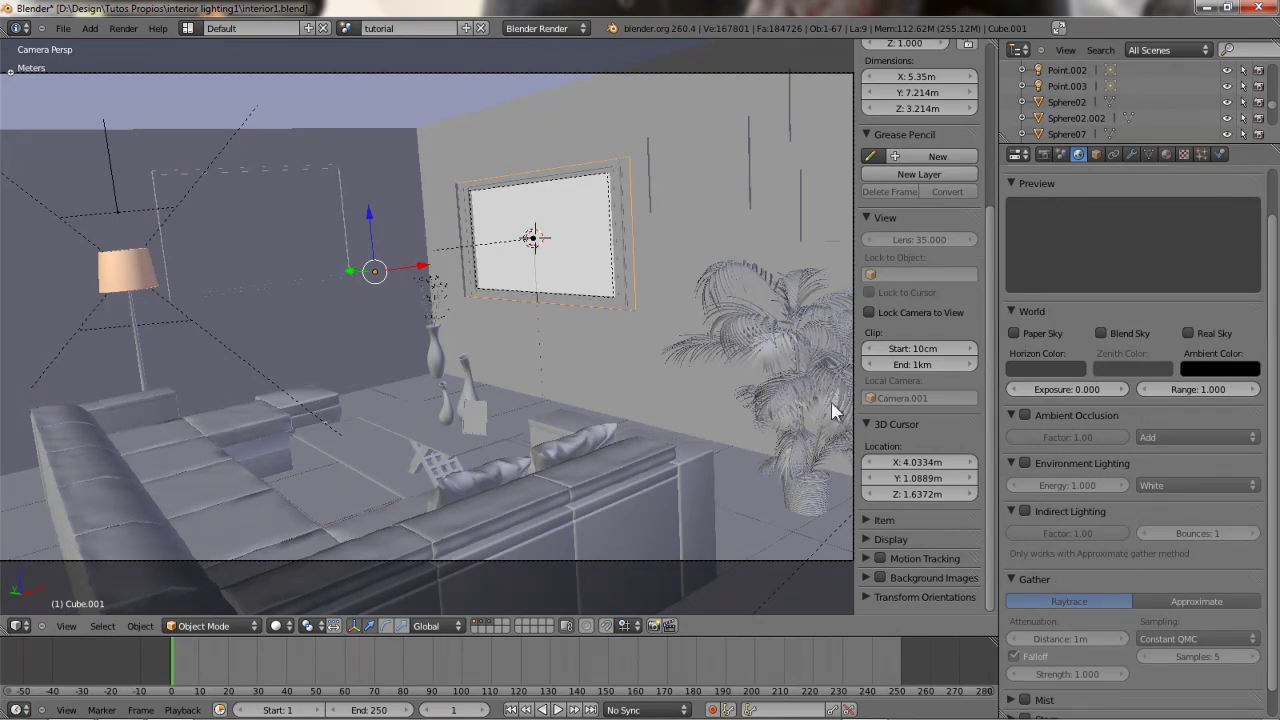
# Examine the tall vase in the corner of the room up close from different distances.
pyautogui.rightClick(446, 350)
pyautogui.press('KP_Decimal')
pyautogui.moveTo(453, 340); pyautogui.dragTo(443, 203, button='middle')
pyautogui.moveTo(523, 269); pyautogui.dragTo(469, 414, button='middle')
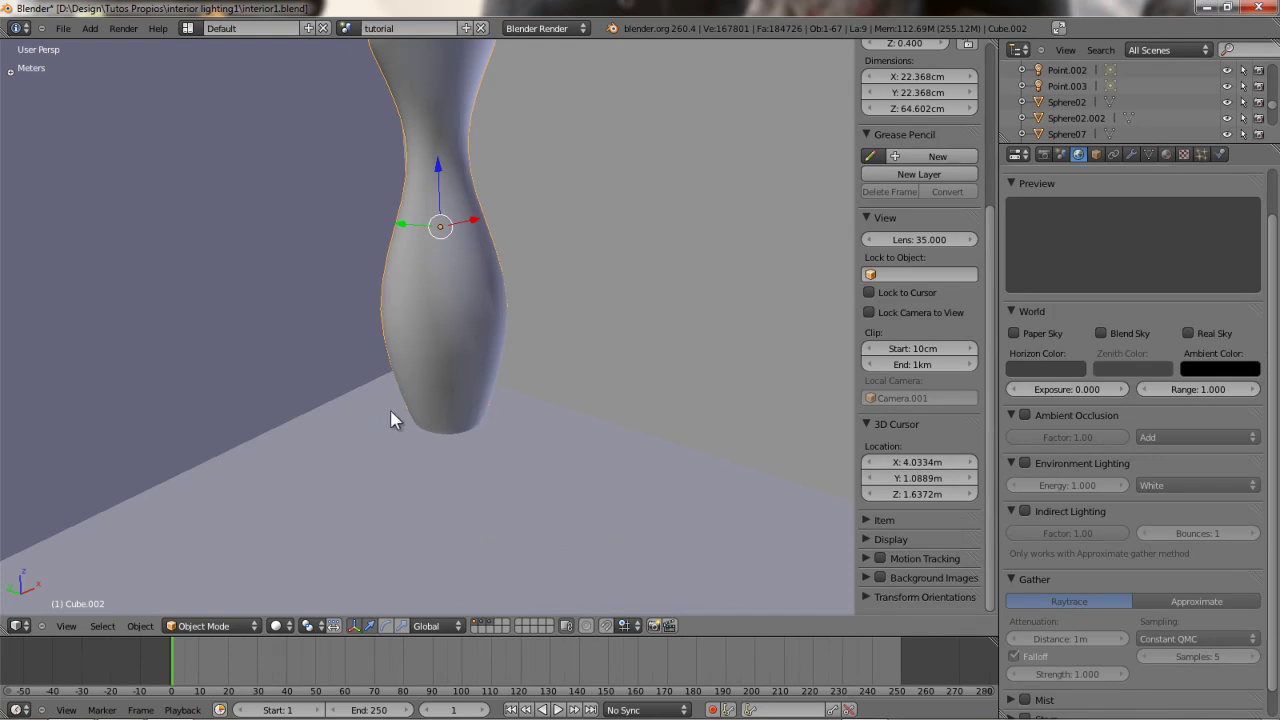
pyautogui.scroll(-14, 640, 324)
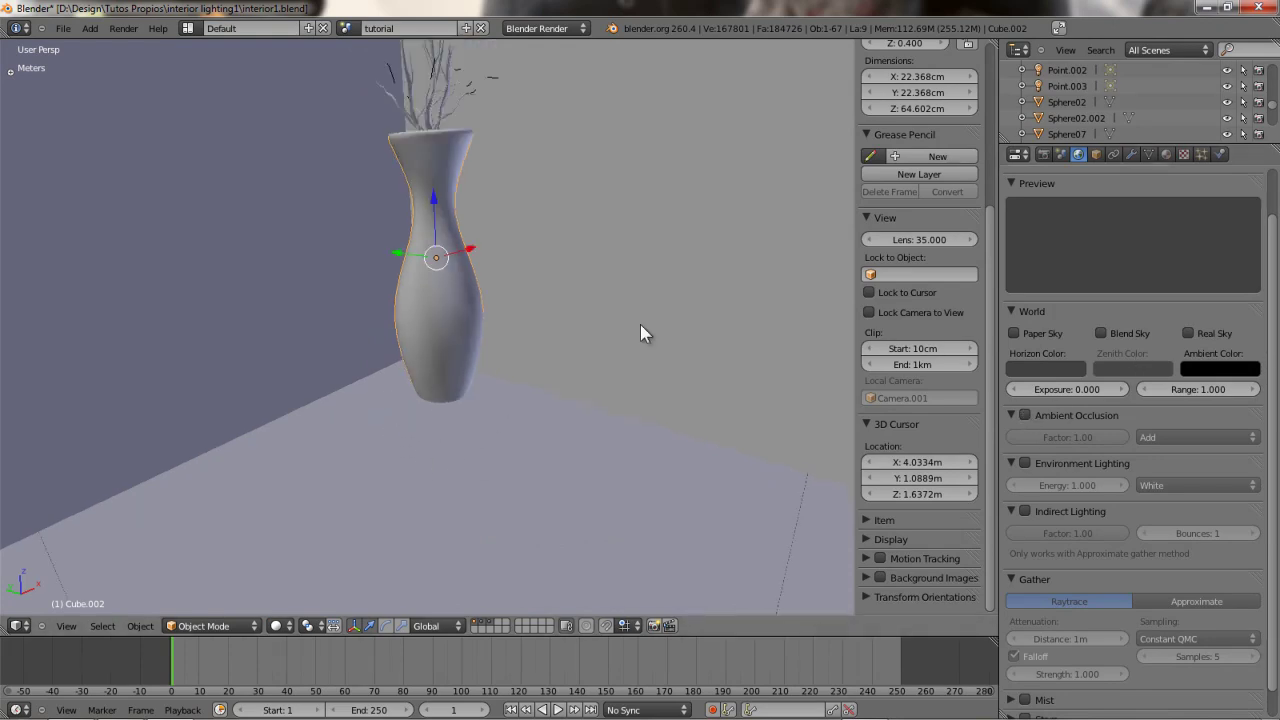
pyautogui.scroll(4, 516, 354)
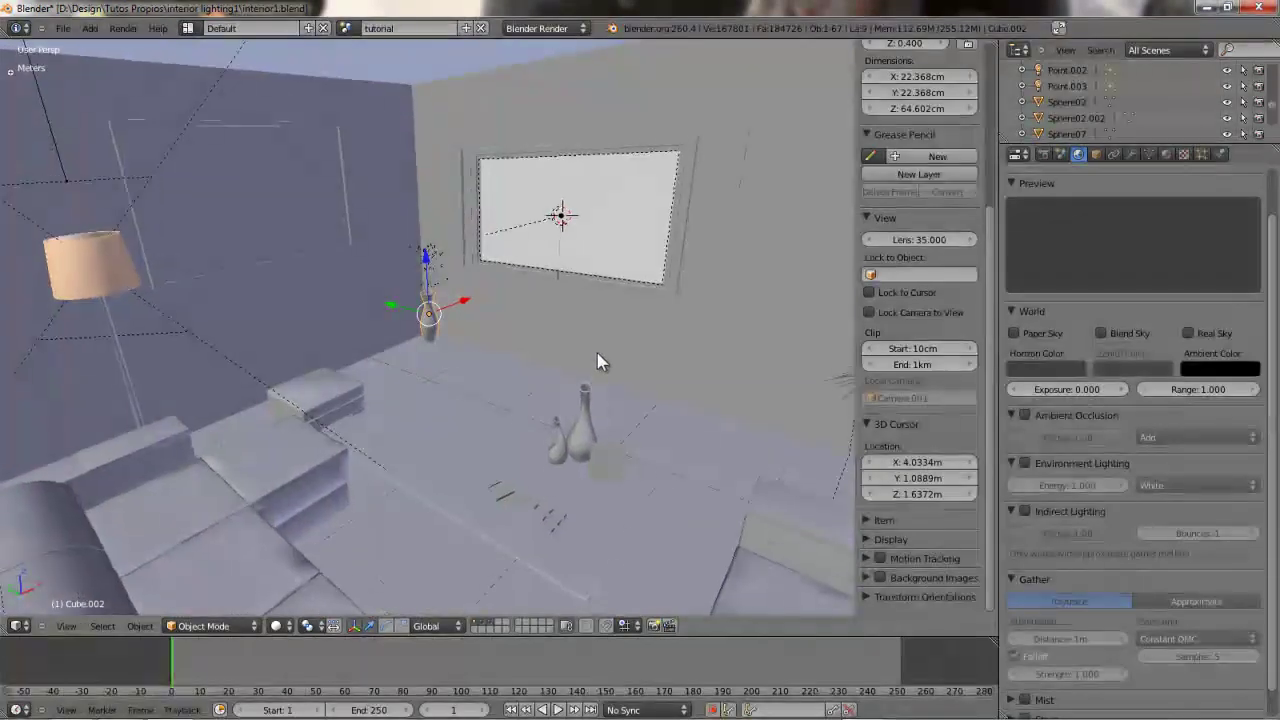
pyautogui.scroll(6, 600, 354)
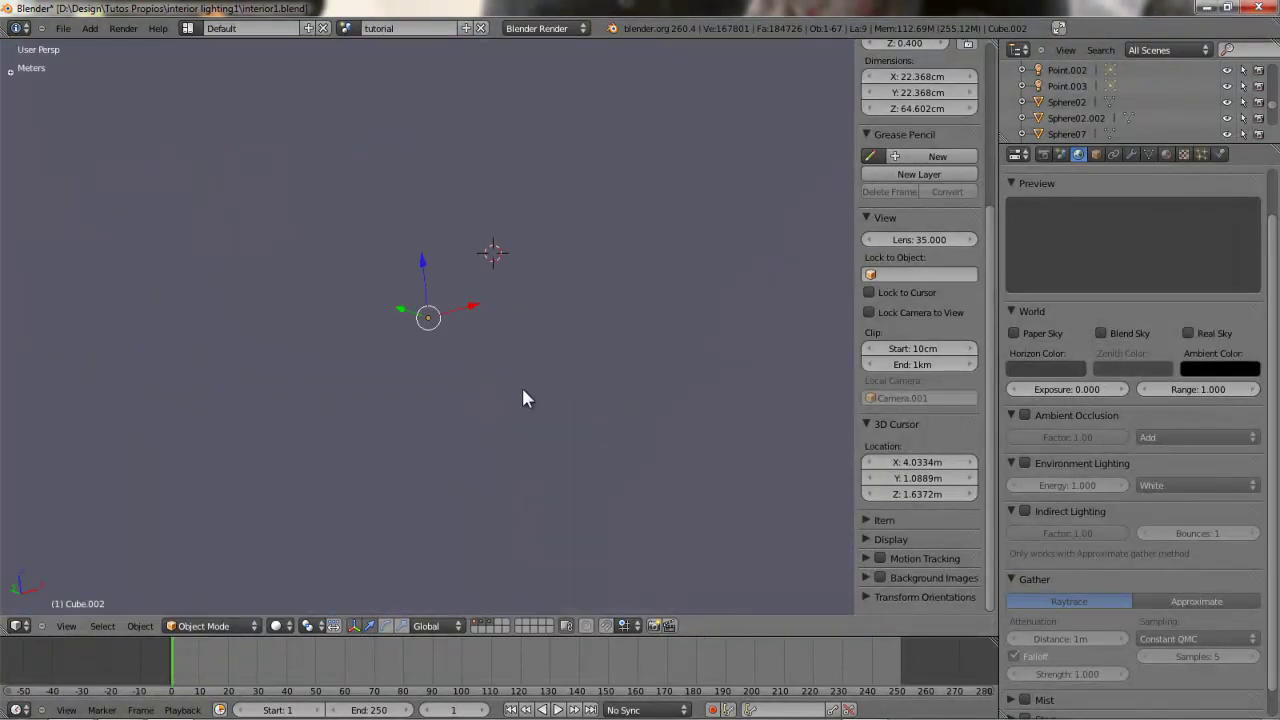
# Select the active camera in camera view and fly it forward to the tall vase in the room's corner.
pyautogui.press('KP_0')
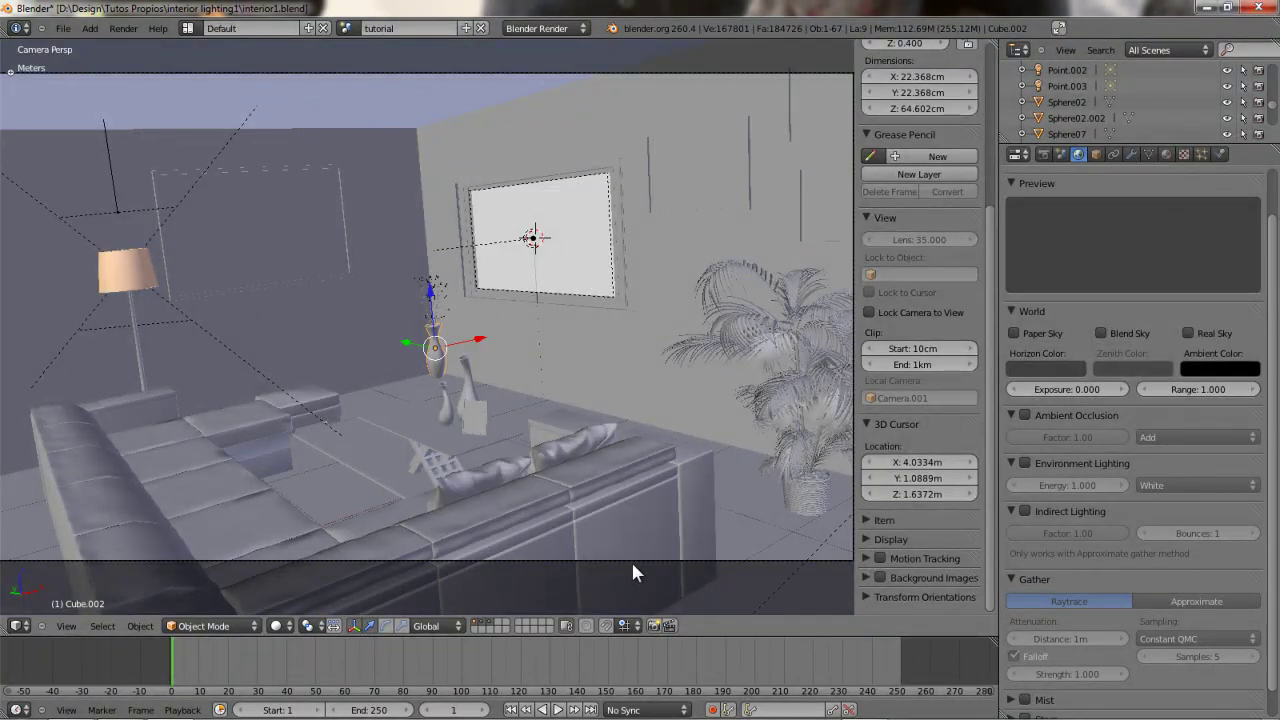
pyautogui.rightClick(631, 560)
pyautogui.press('g')
pyautogui.rightClick(664, 486)
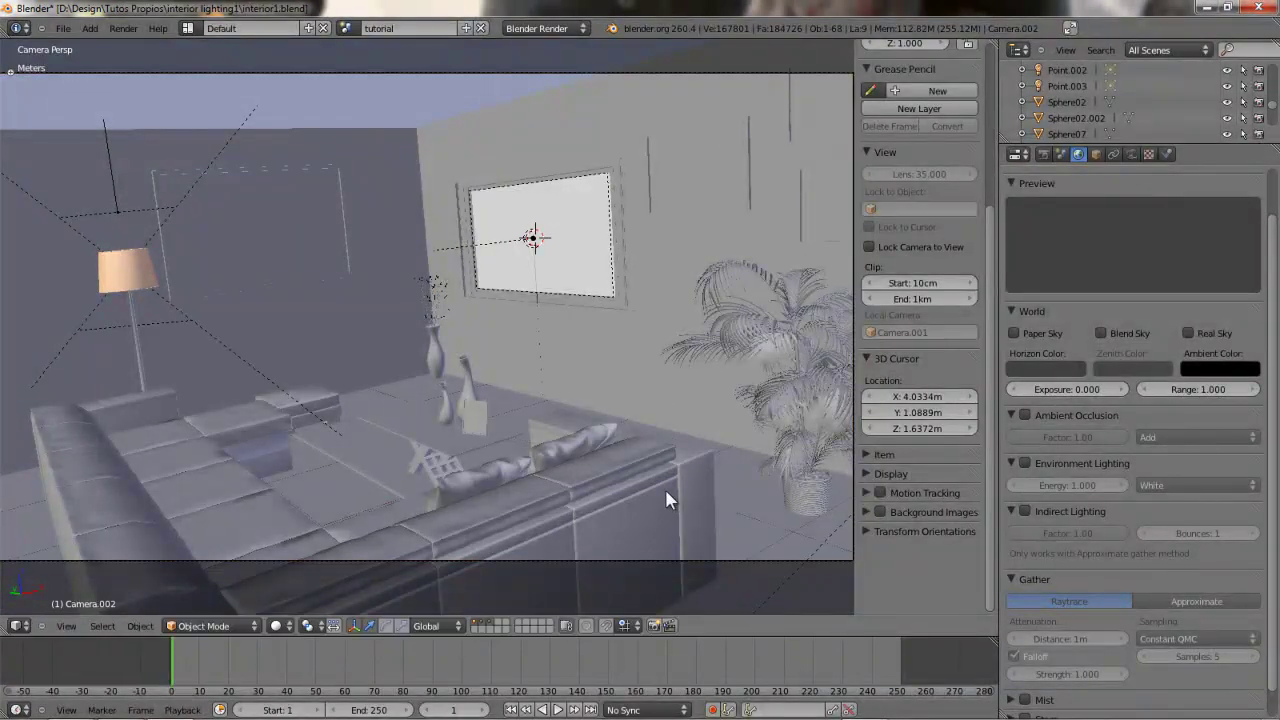
pyautogui.hotkey('shift', 'f')
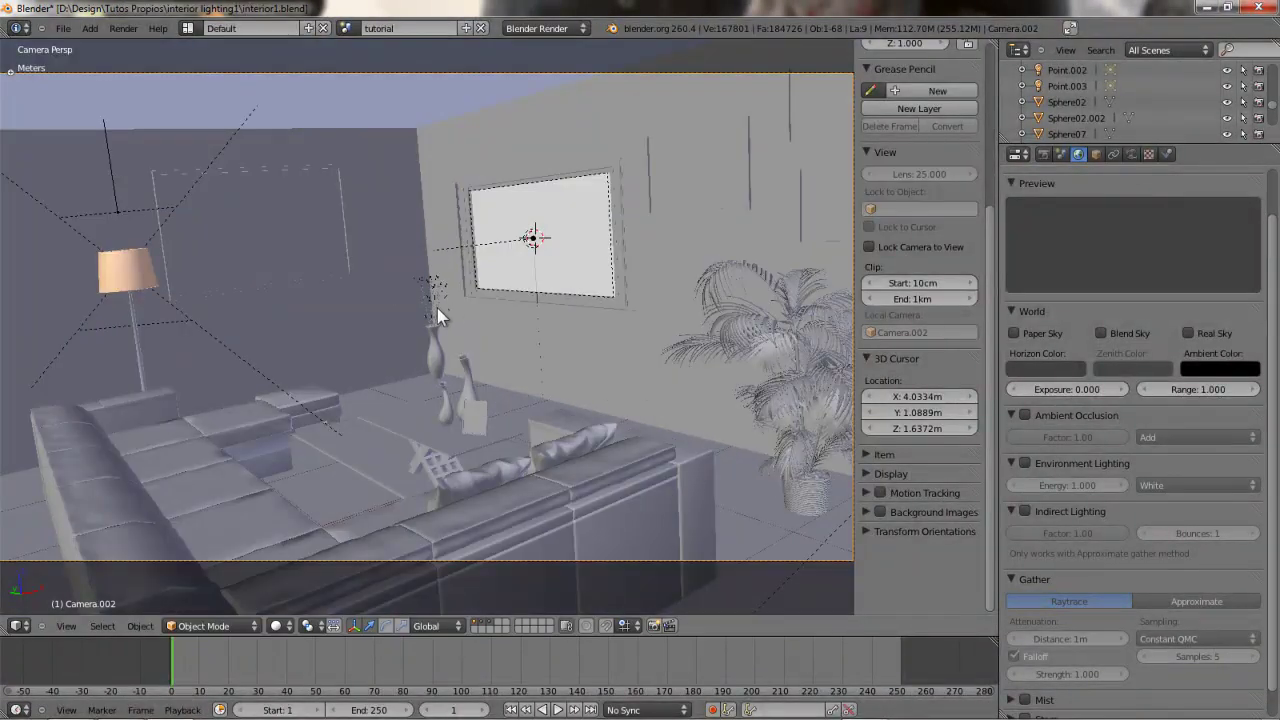
pyautogui.scroll(3, 435, 322)
pyautogui.click(432, 368)
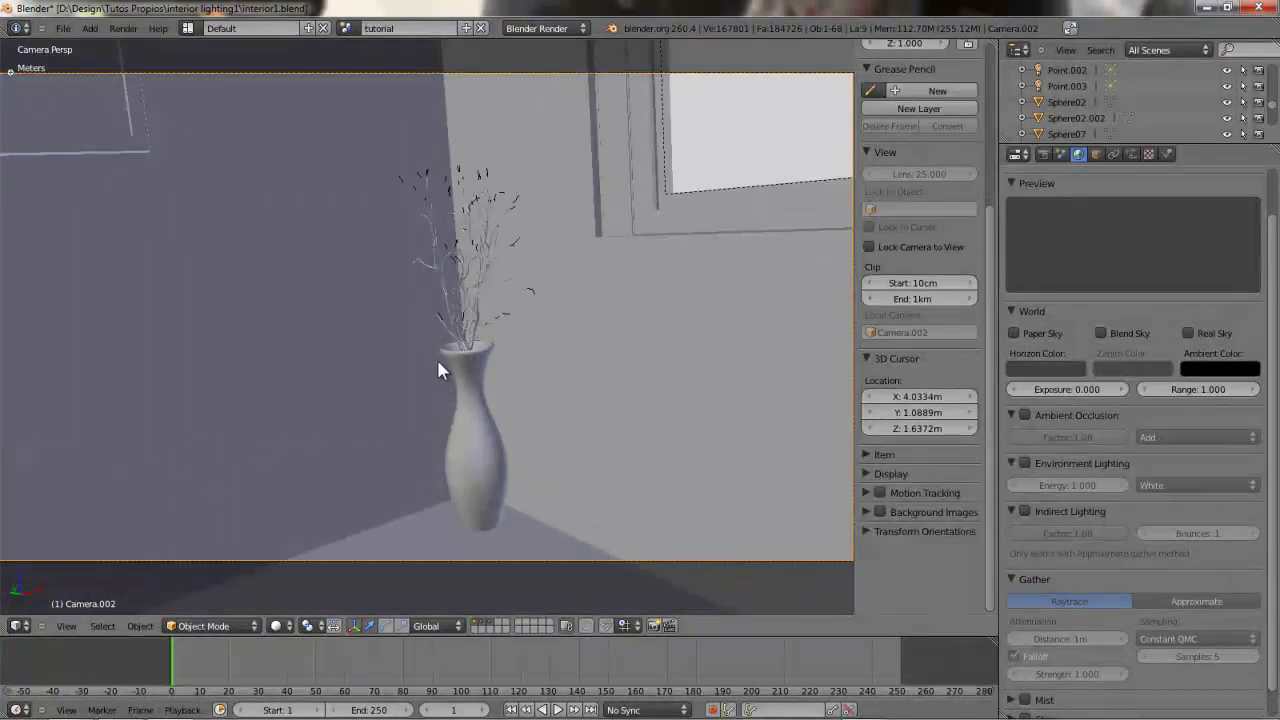
# Fly and shift the camera closer until the vase's body and the floor corner behind it fill the frame.
pyautogui.hotkey('shift', 'f')
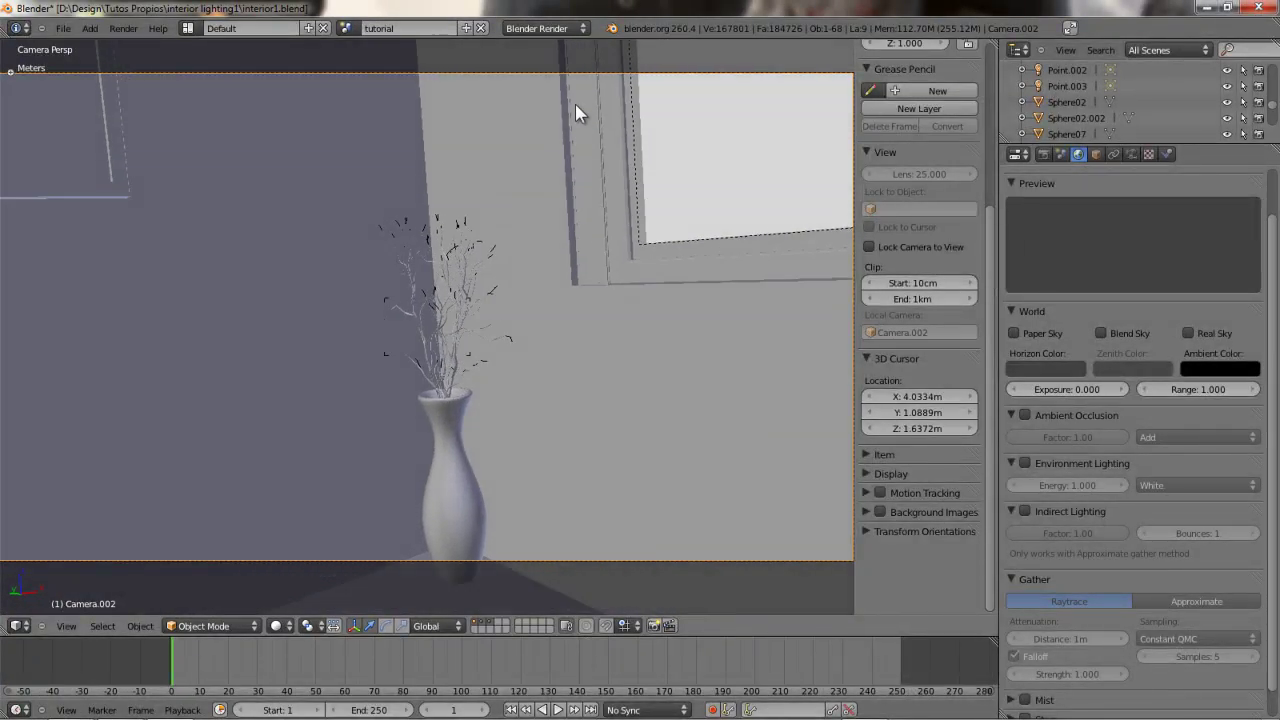
pyautogui.click(589, 454)
pyautogui.hotkey('shift', 'f')
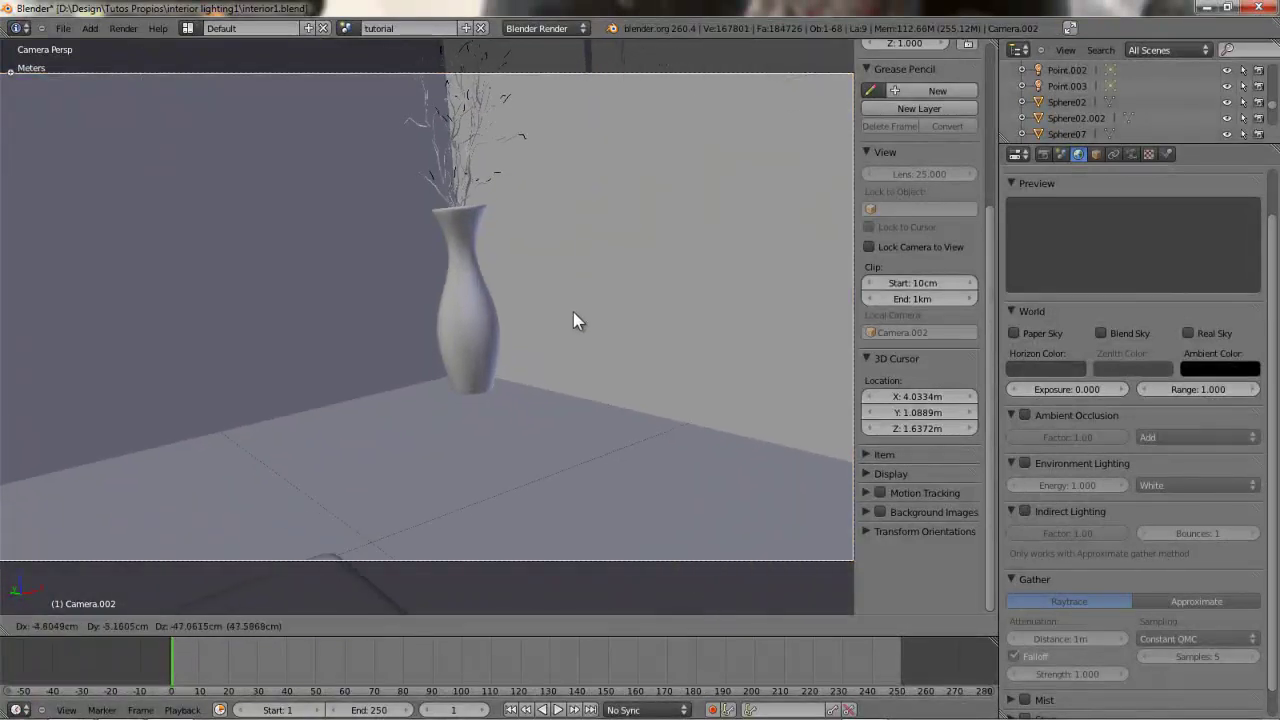
pyautogui.scroll(2, 575, 299)
pyautogui.click(428, 325)
pyautogui.press('g')
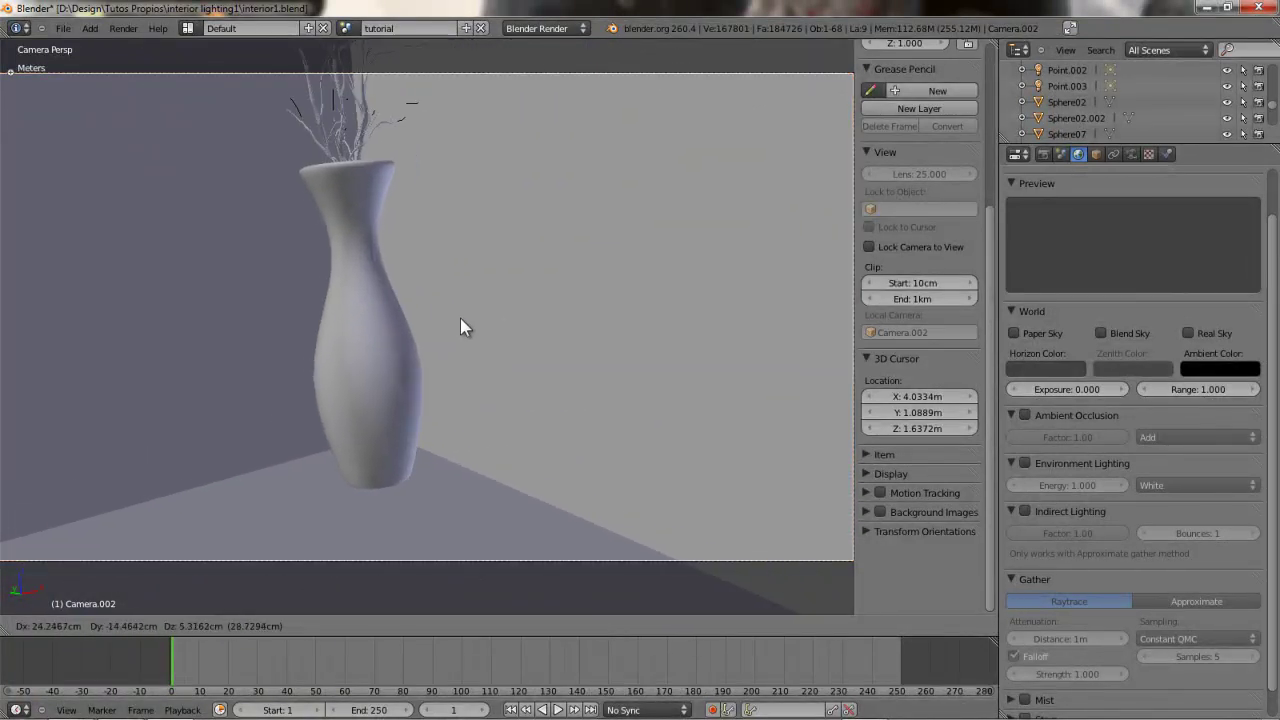
pyautogui.click(337, 304)
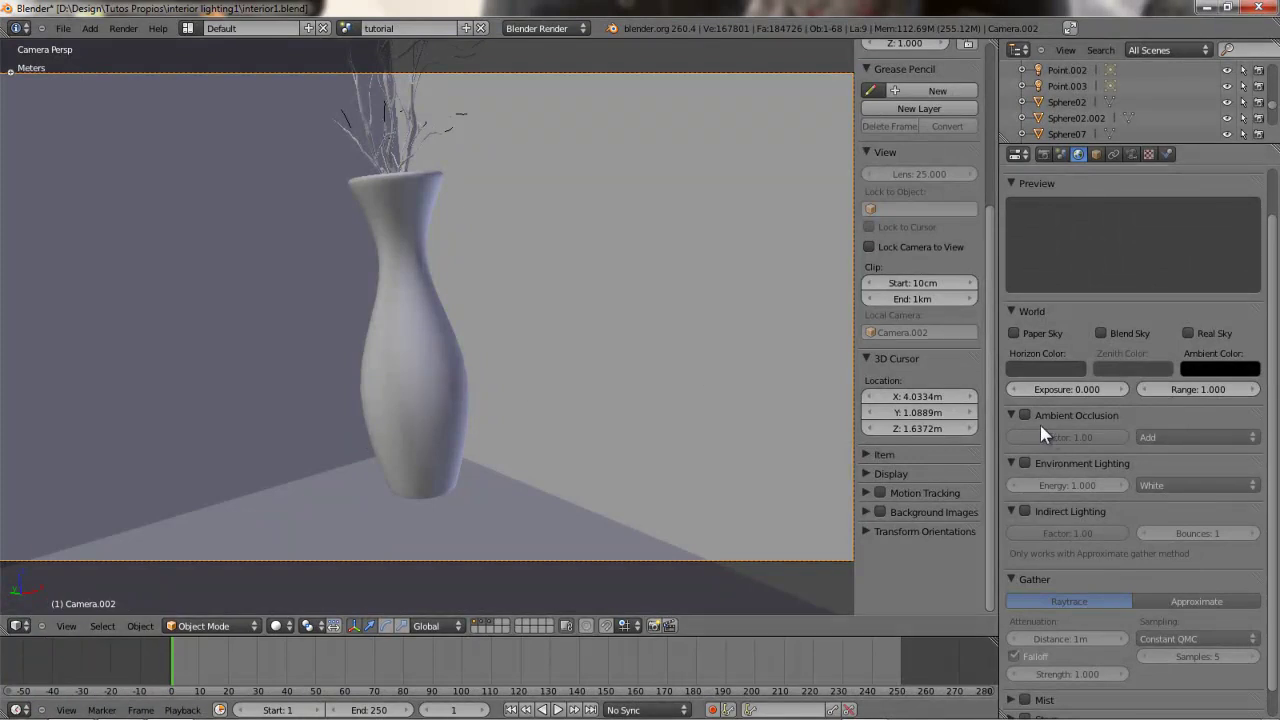
# Enable Ambient Occlusion in the World settings with the Add blend mode and render the vase close-up.
pyautogui.click(1025, 415)
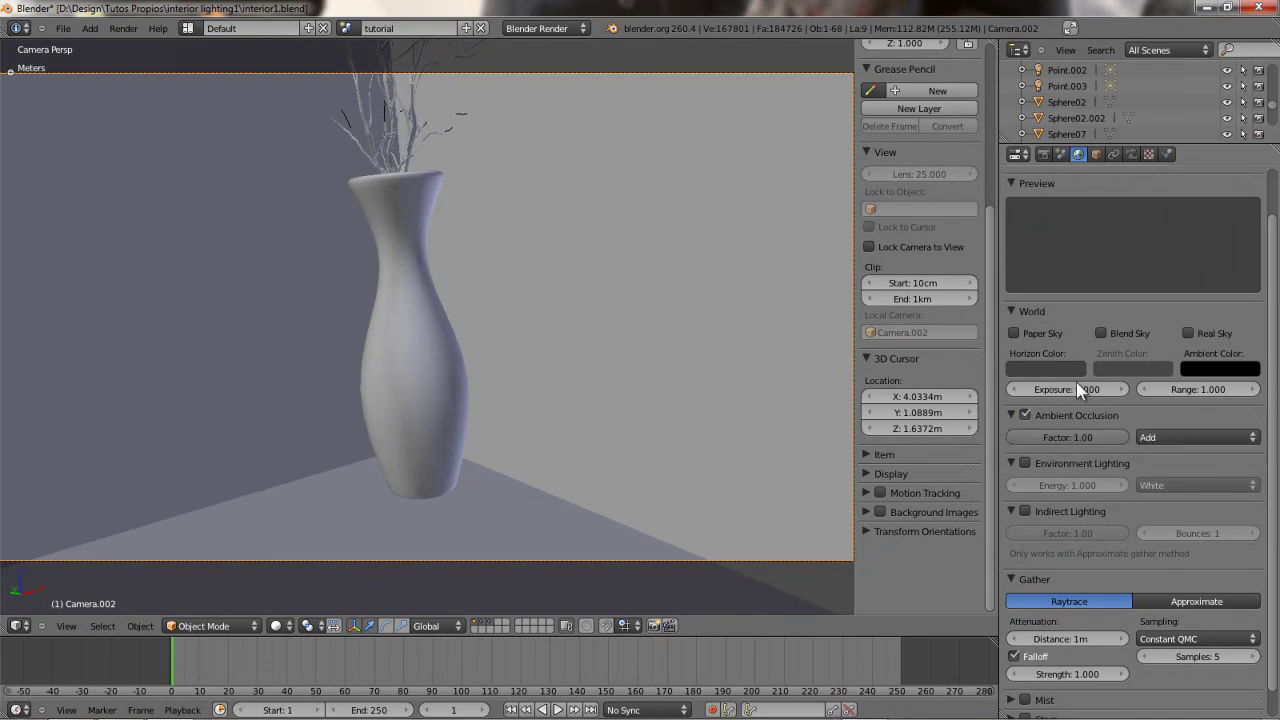
pyautogui.scroll(-1, 1090, 385)
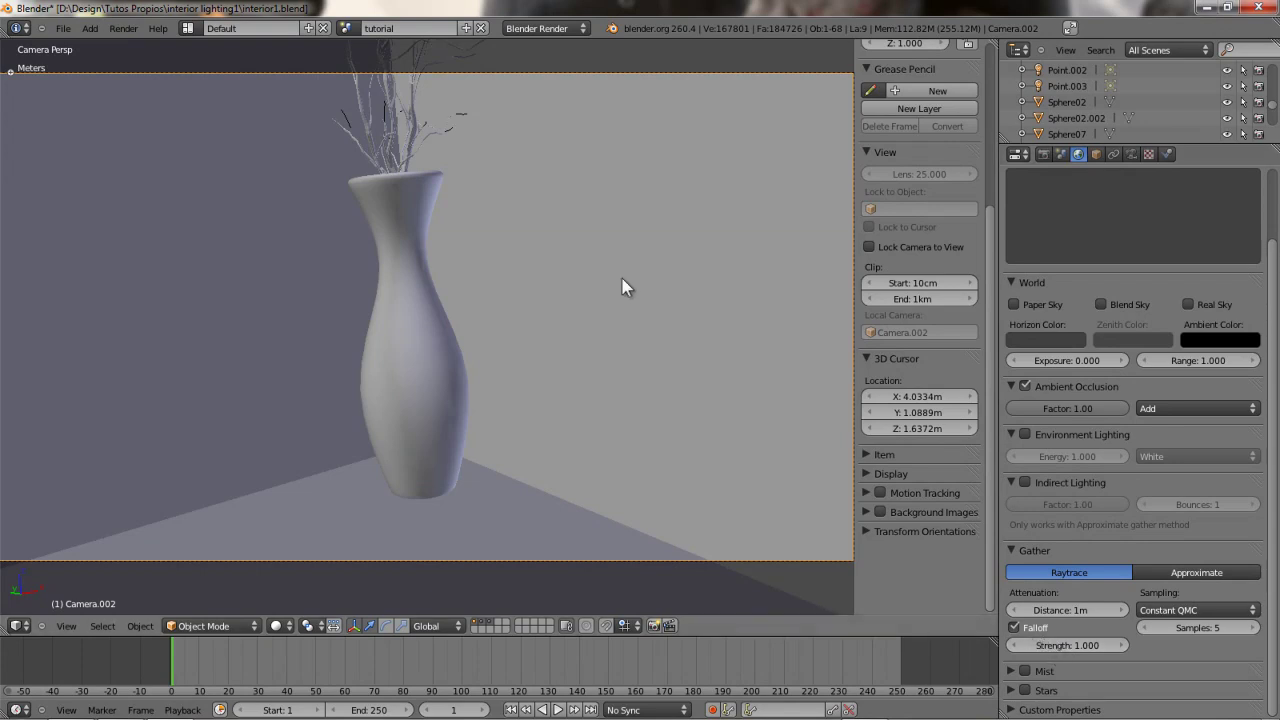
pyautogui.click(1156, 408)
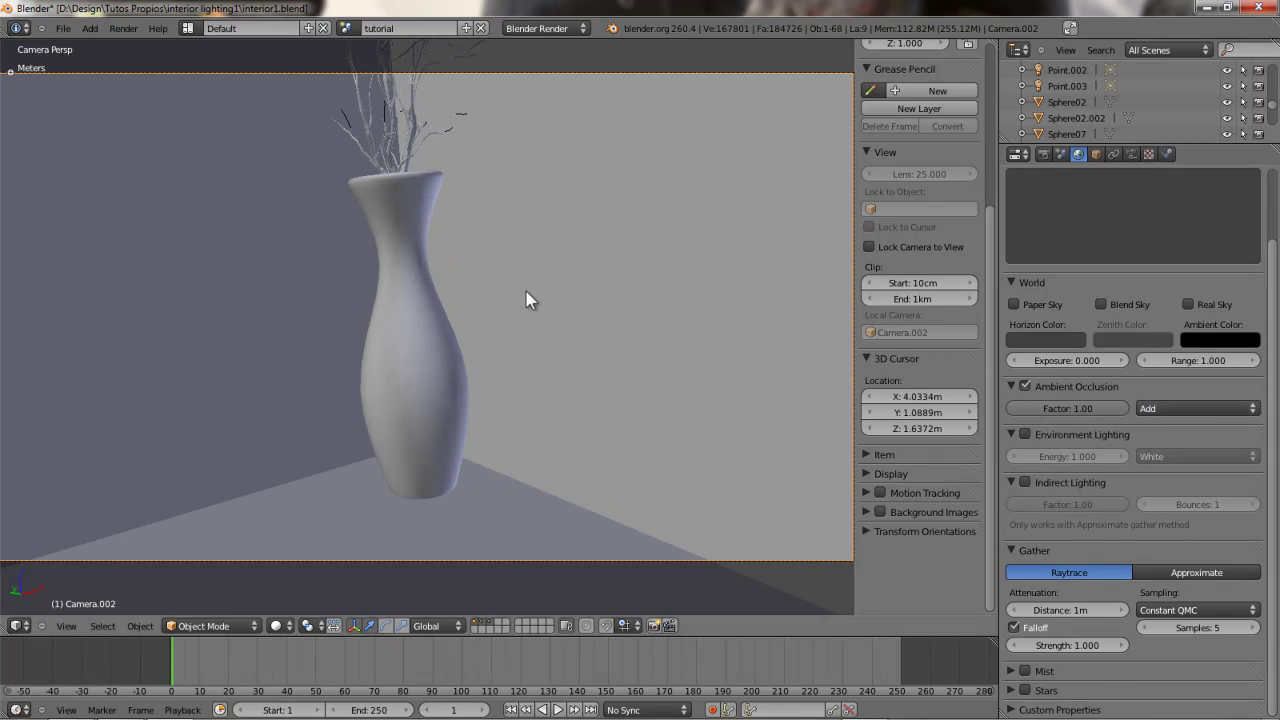
pyautogui.scroll(-3, 530, 300)
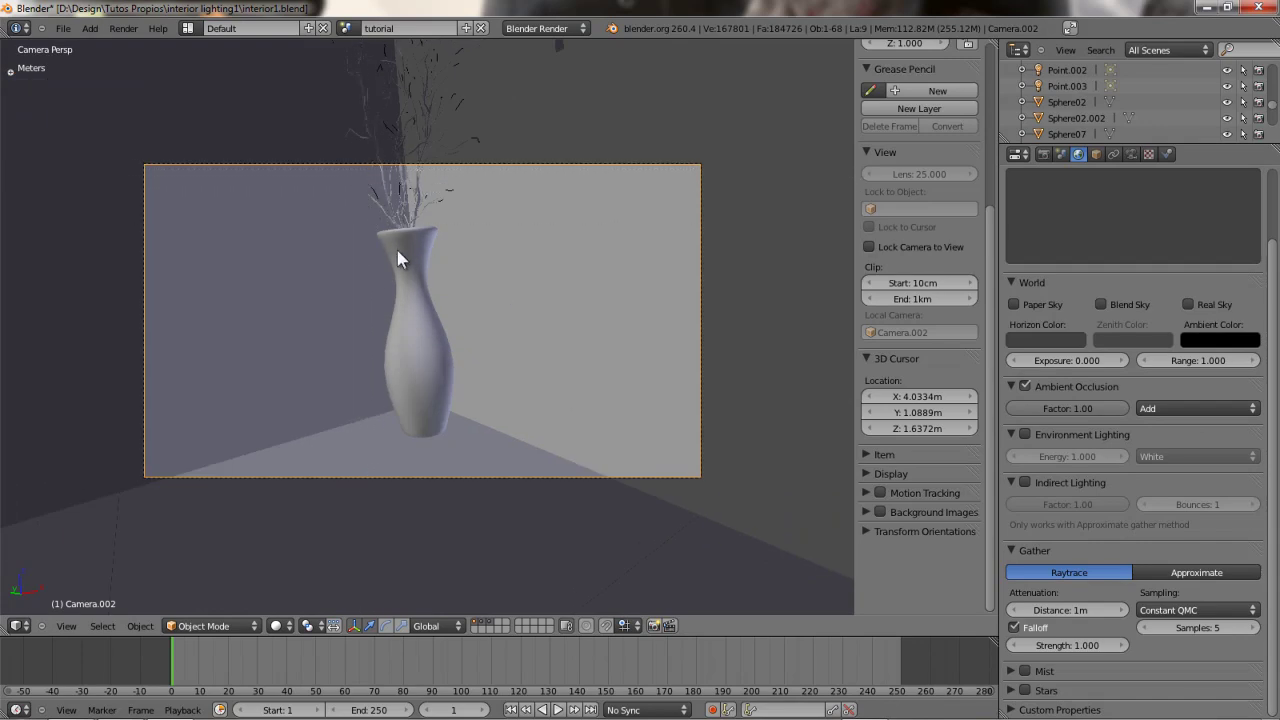
pyautogui.press('F12')
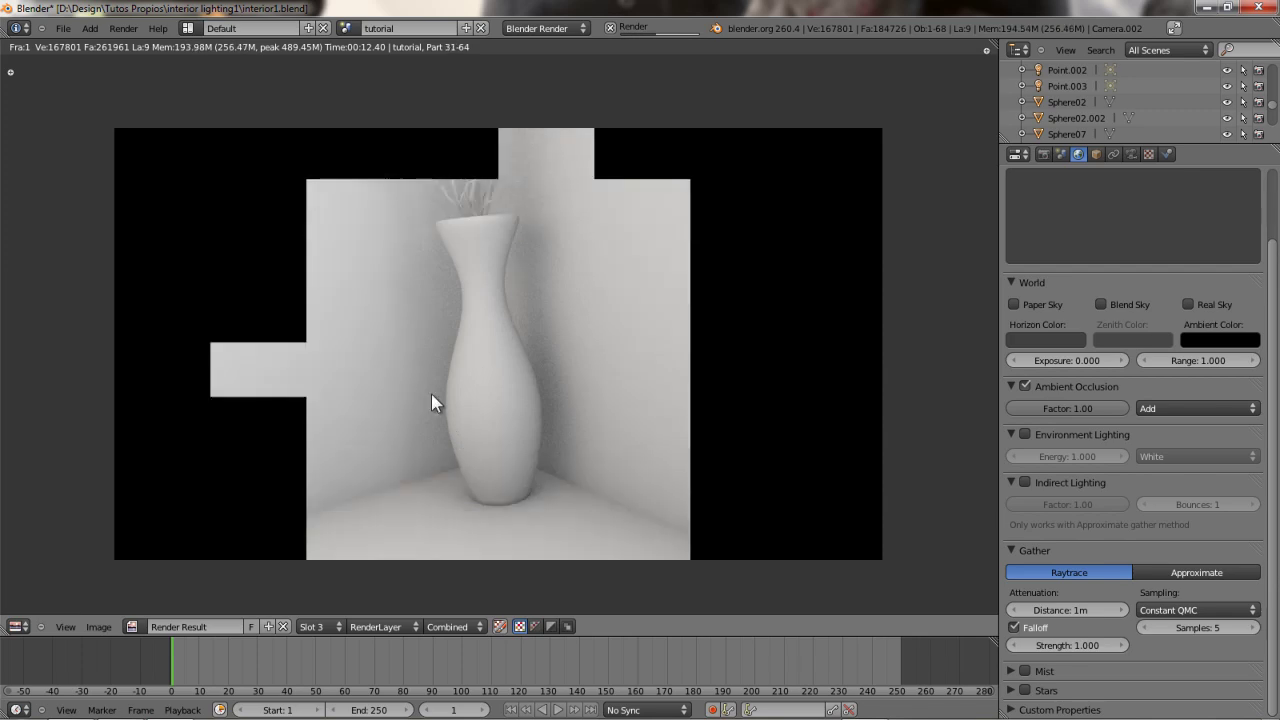
pyautogui.scroll(1, 493, 380)
pyautogui.scroll(5, 490, 354)
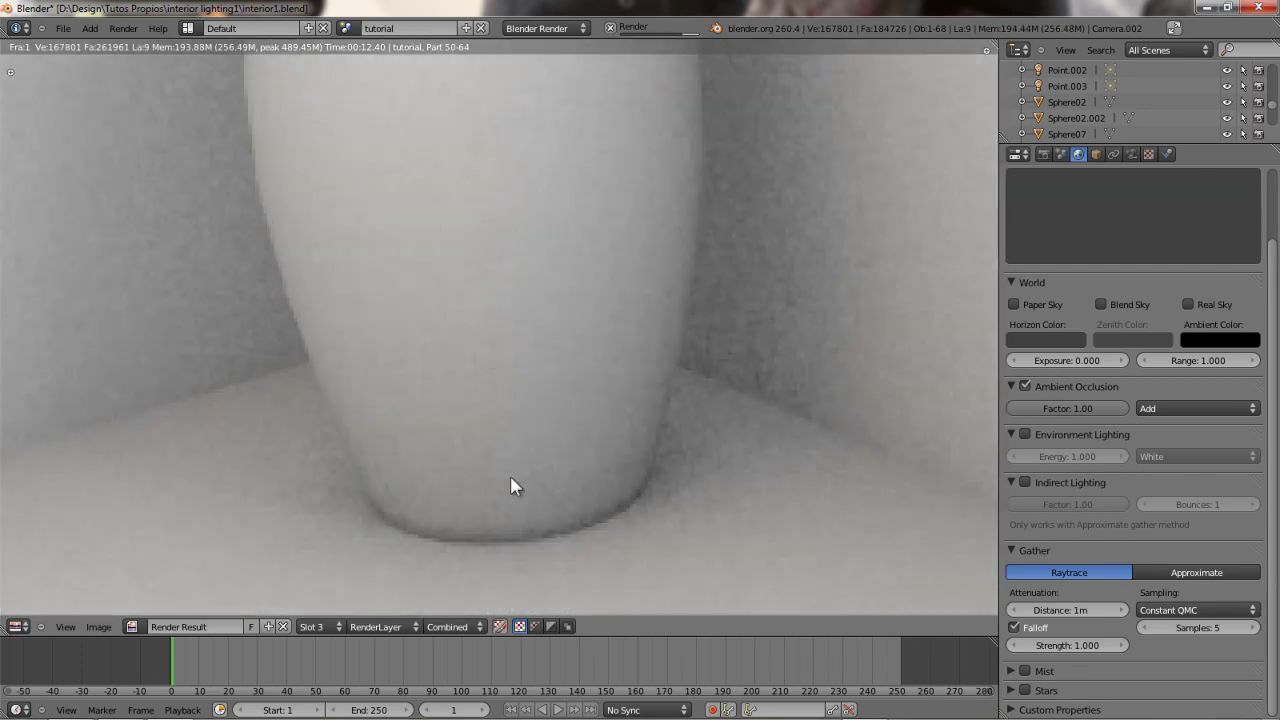
pyautogui.scroll(-6, 388, 407)
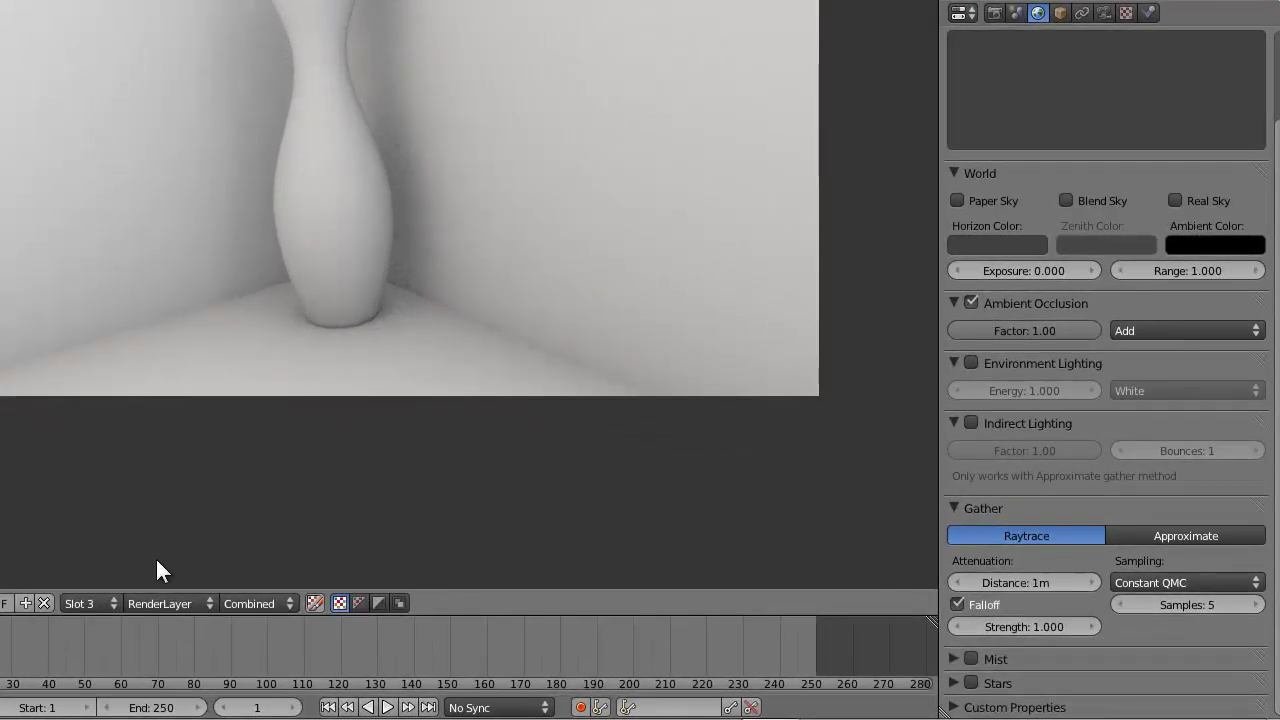
# Disable Ambient Occlusion and render the vase close-up into Slot 2 for comparison.
pyautogui.click(963, 304)
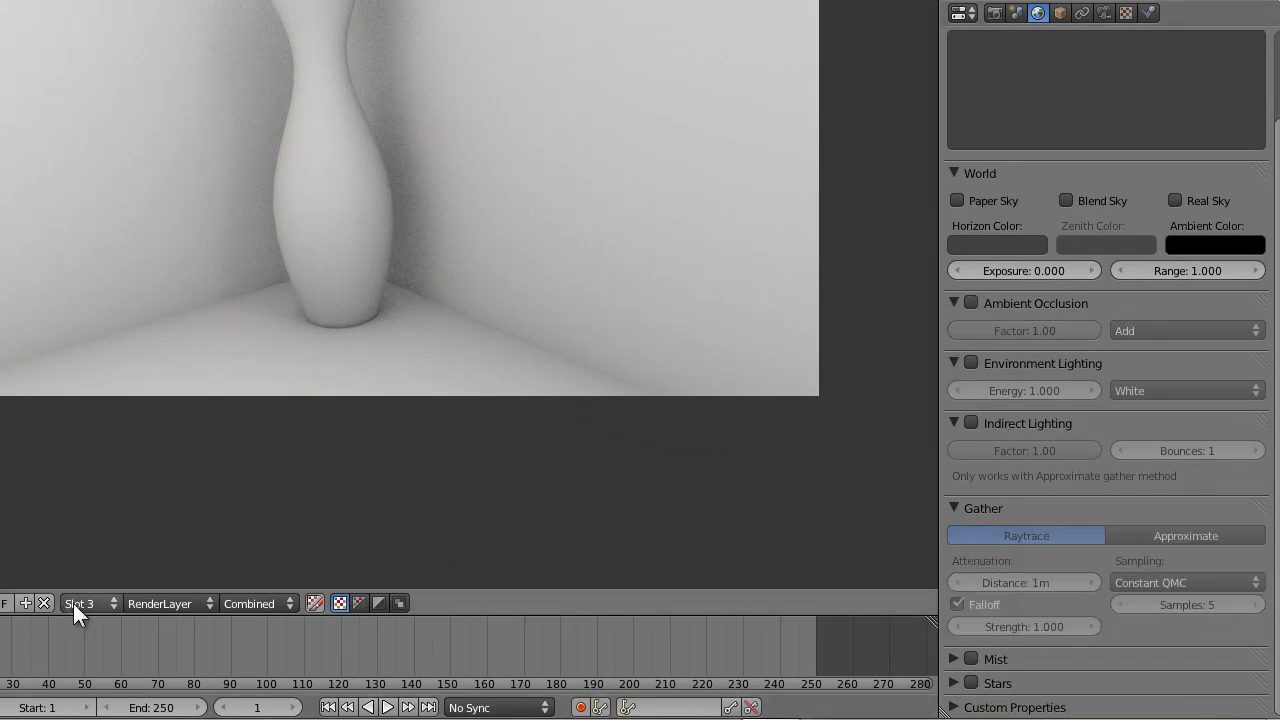
pyautogui.click(63, 602)
pyautogui.click(98, 563)
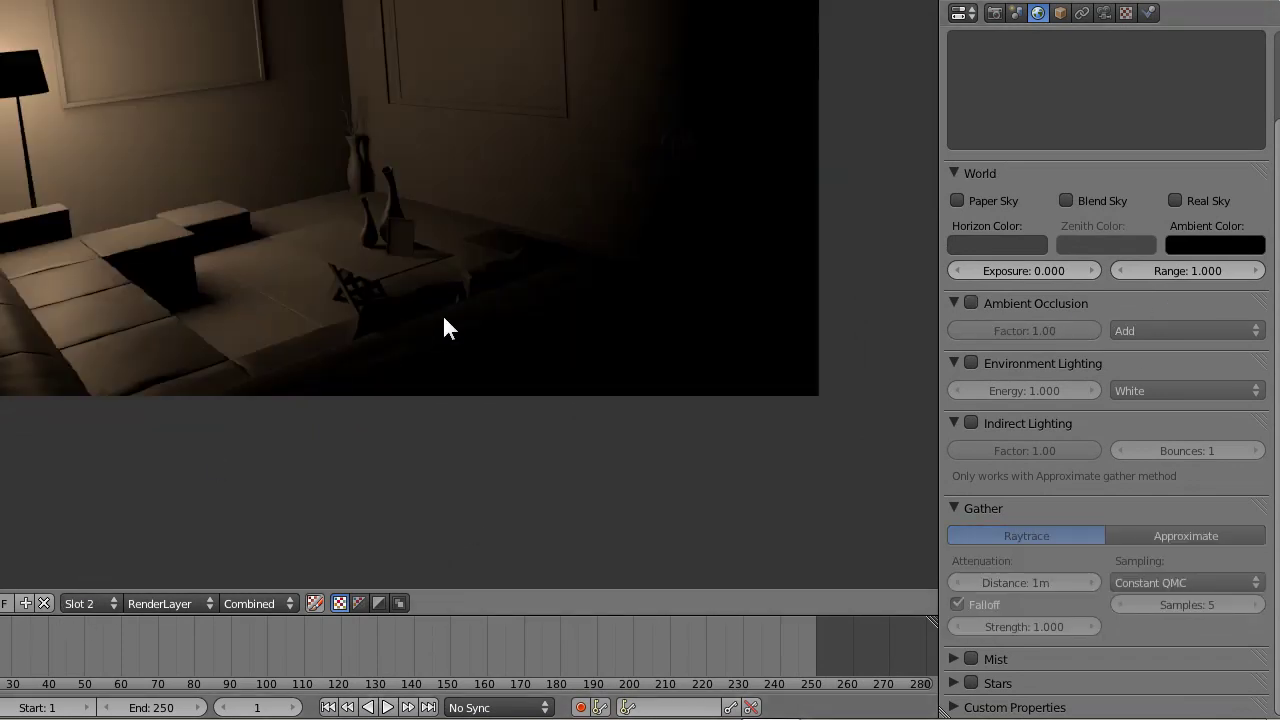
pyautogui.press('F12')
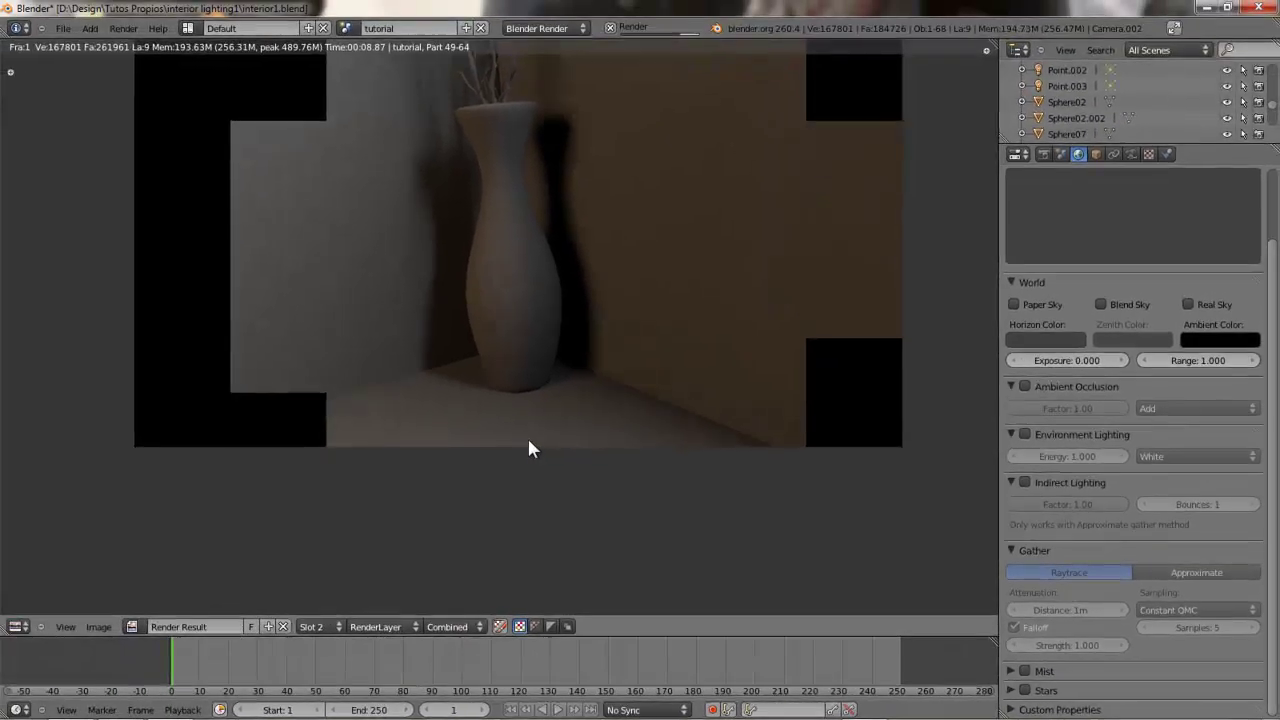
pyautogui.scroll(5, 529, 449)
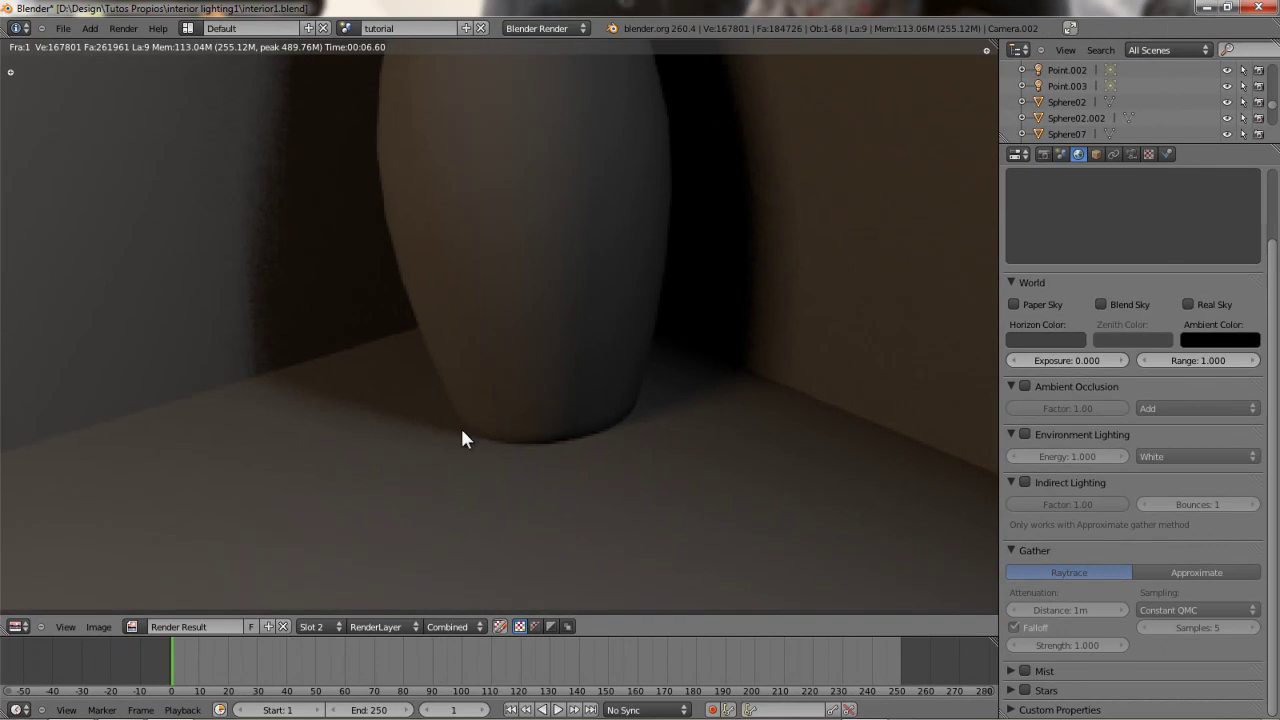
# Display the Slot 3 render and examine the ambient occlusion shading and noise around the vase's base.
pyautogui.click(311, 627)
pyautogui.click(317, 578)
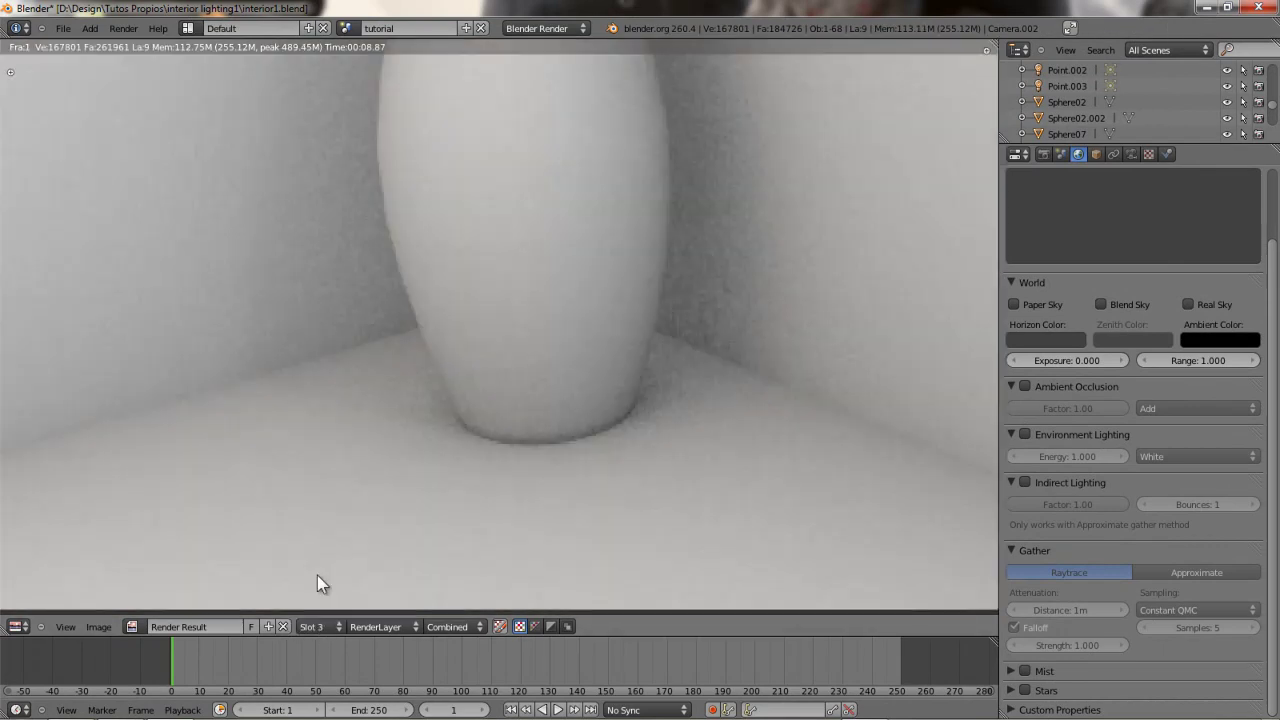
pyautogui.scroll(3, 555, 437)
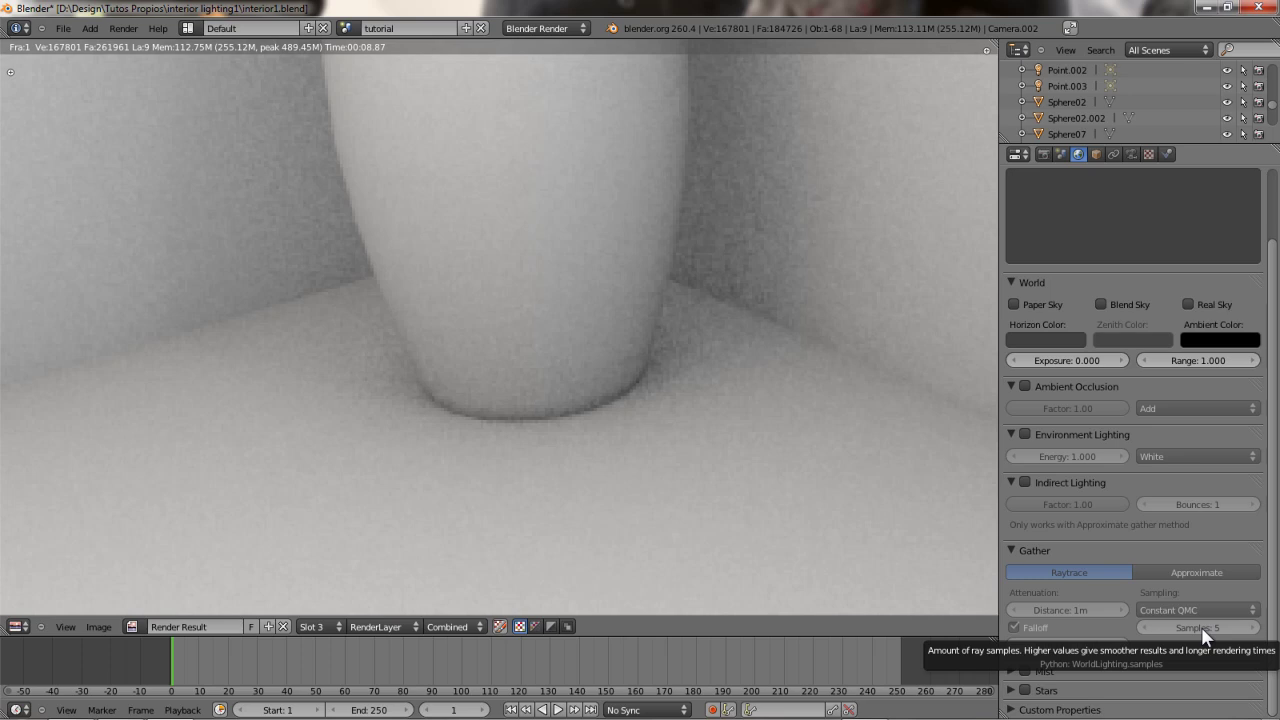
pyautogui.scroll(-2, 771, 463)
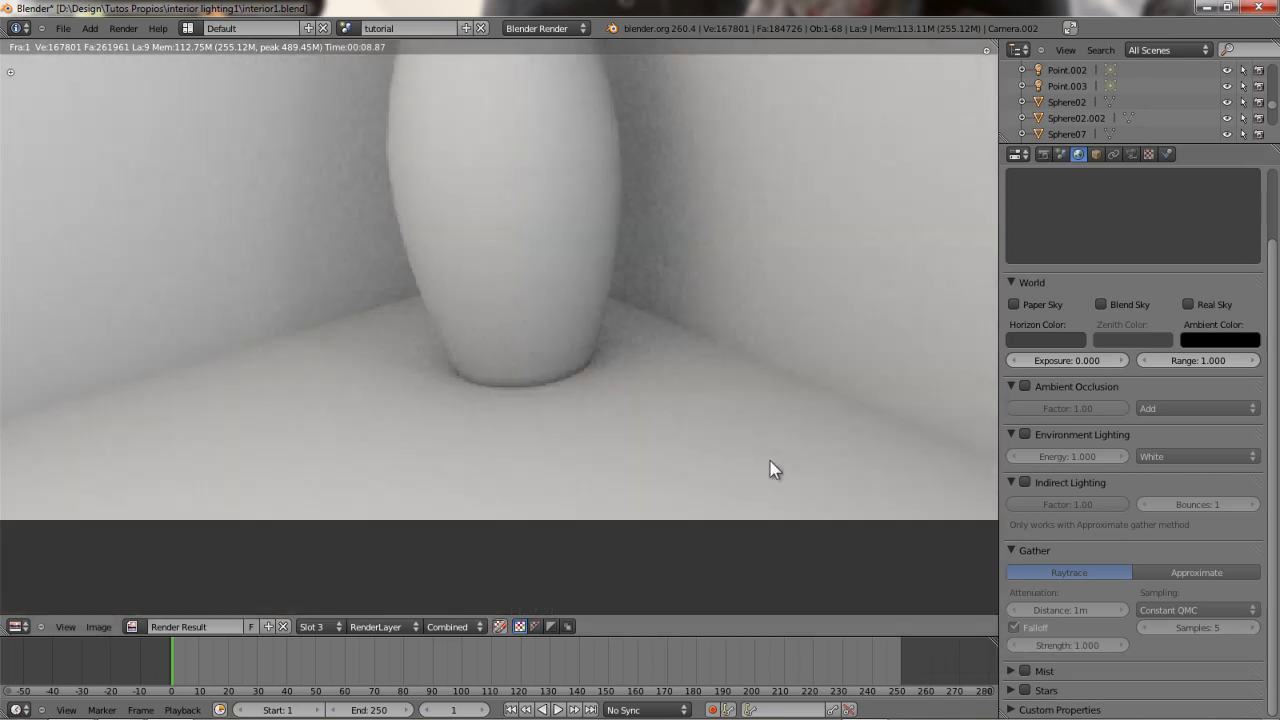
pyautogui.scroll(-6, 604, 385)
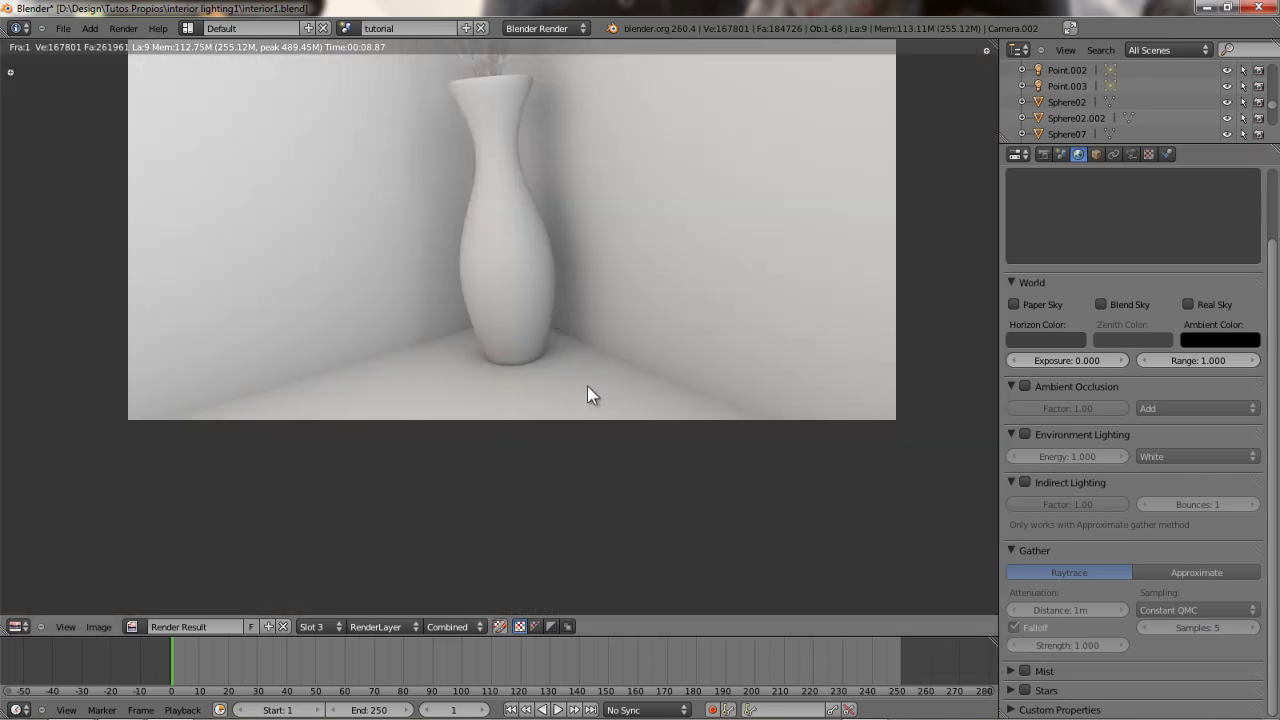
# Turn Ambient Occlusion back on in the World settings.
pyautogui.scroll(4, 580, 372)
pyautogui.moveTo(570, 354); pyautogui.dragTo(577, 408, button='middle')
pyautogui.click(1024, 386)
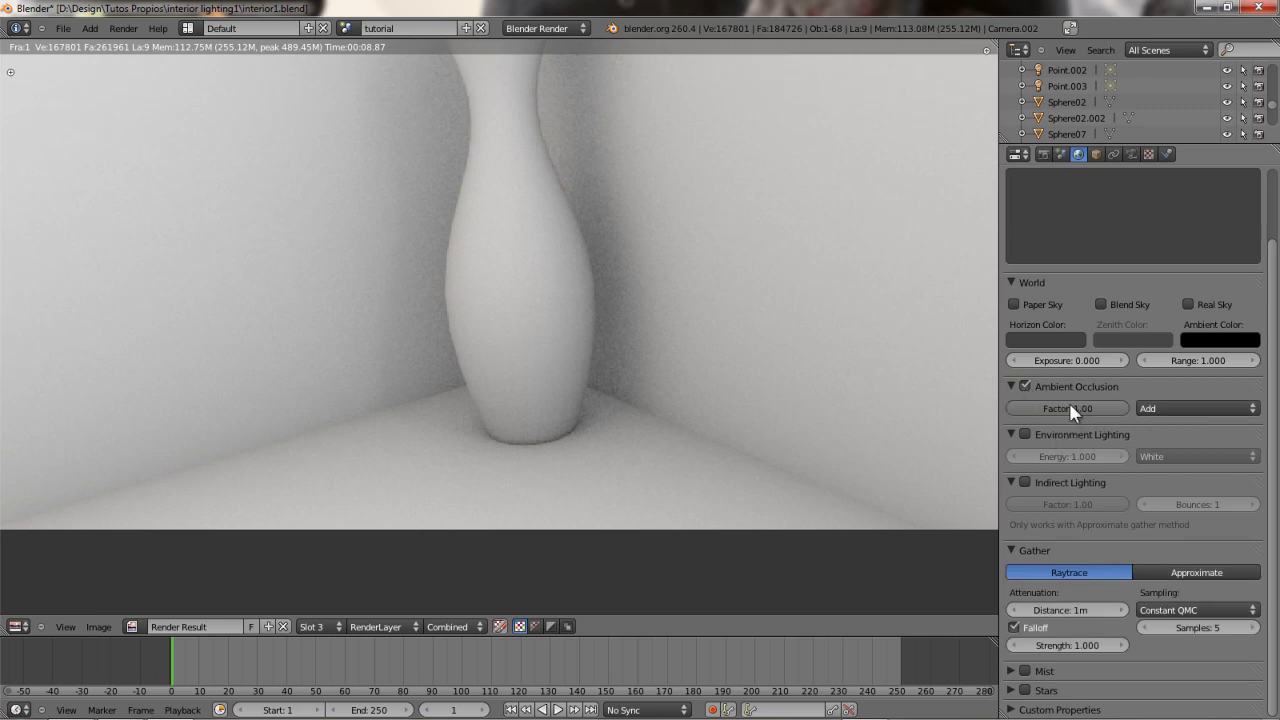
pyautogui.press('Home')
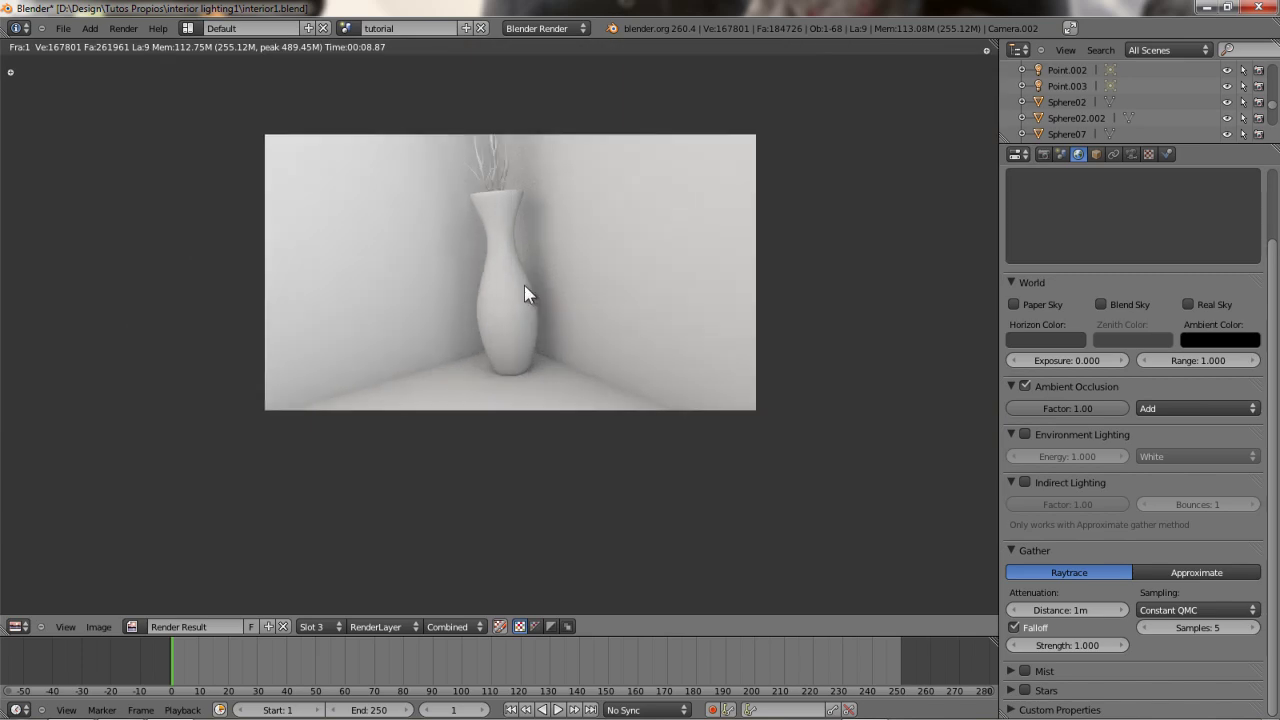
# Examine the ambient occlusion shading and noise on the vase, the corner walls and the floor in the Slot 3 render.
pyautogui.scroll(4, 519, 371)
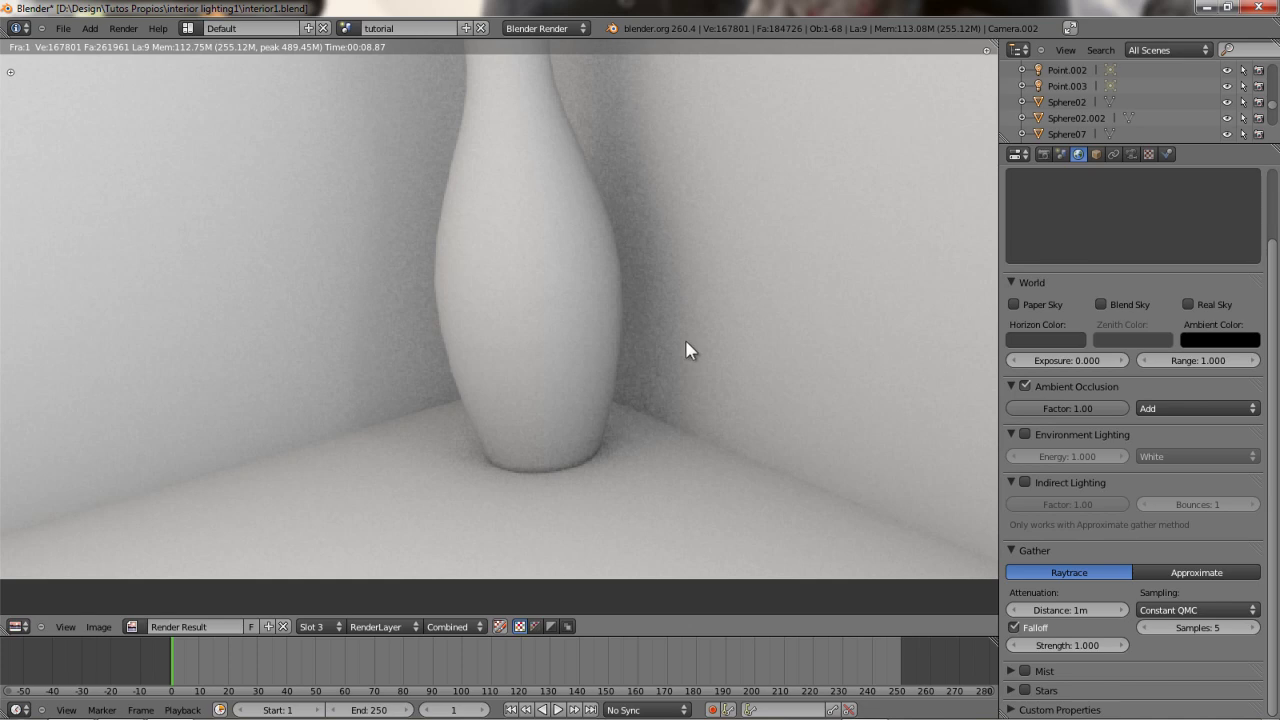
pyautogui.scroll(-6, 757, 349)
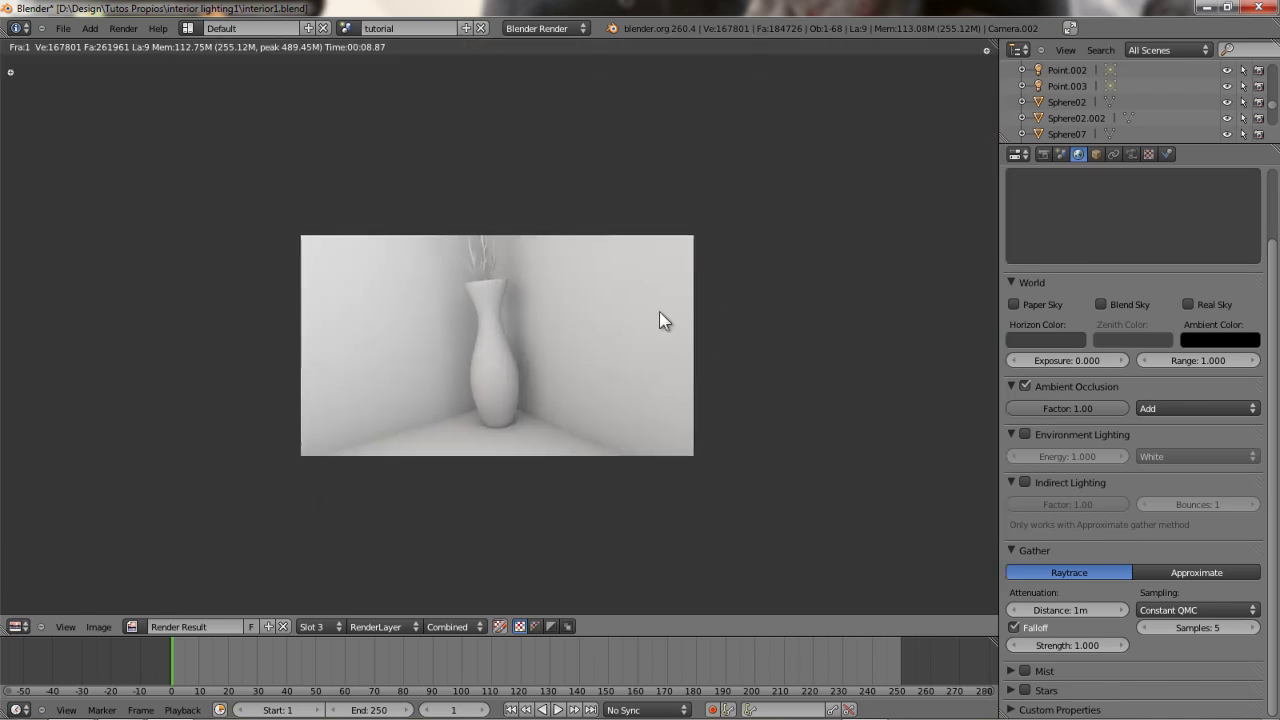
pyautogui.scroll(3, 656, 318)
pyautogui.scroll(6, 550, 319)
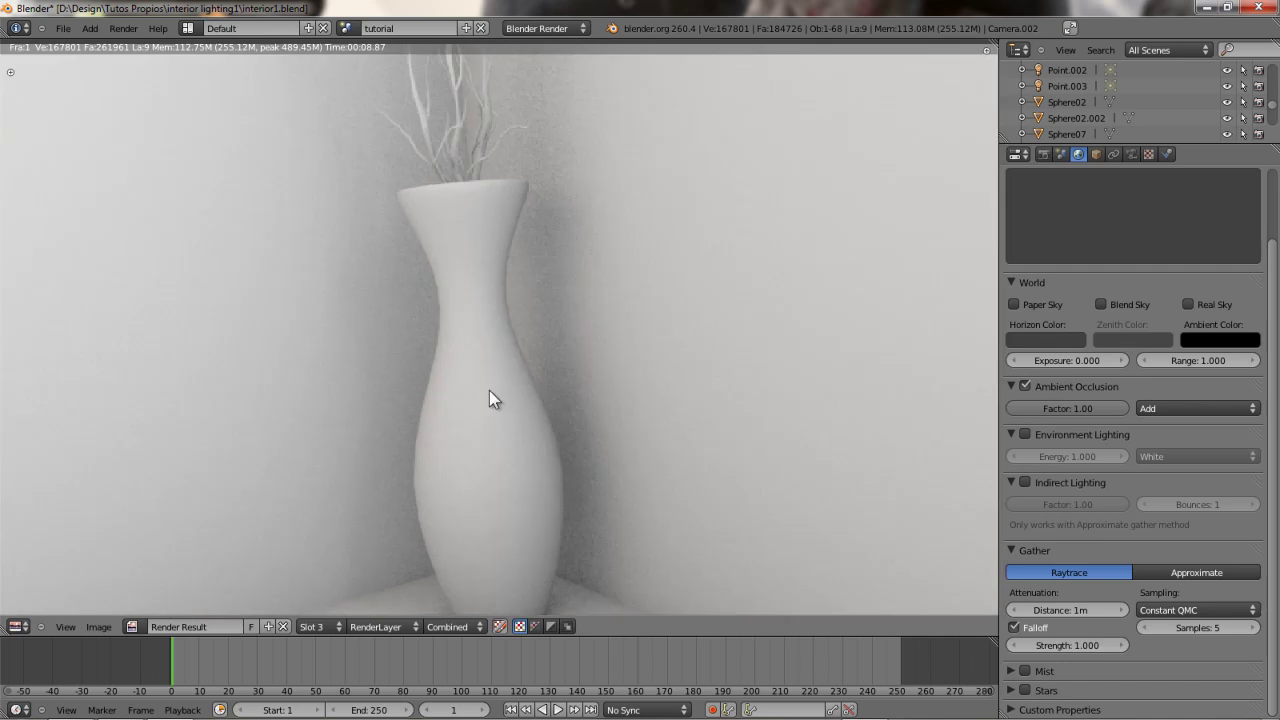
pyautogui.scroll(1, 465, 349)
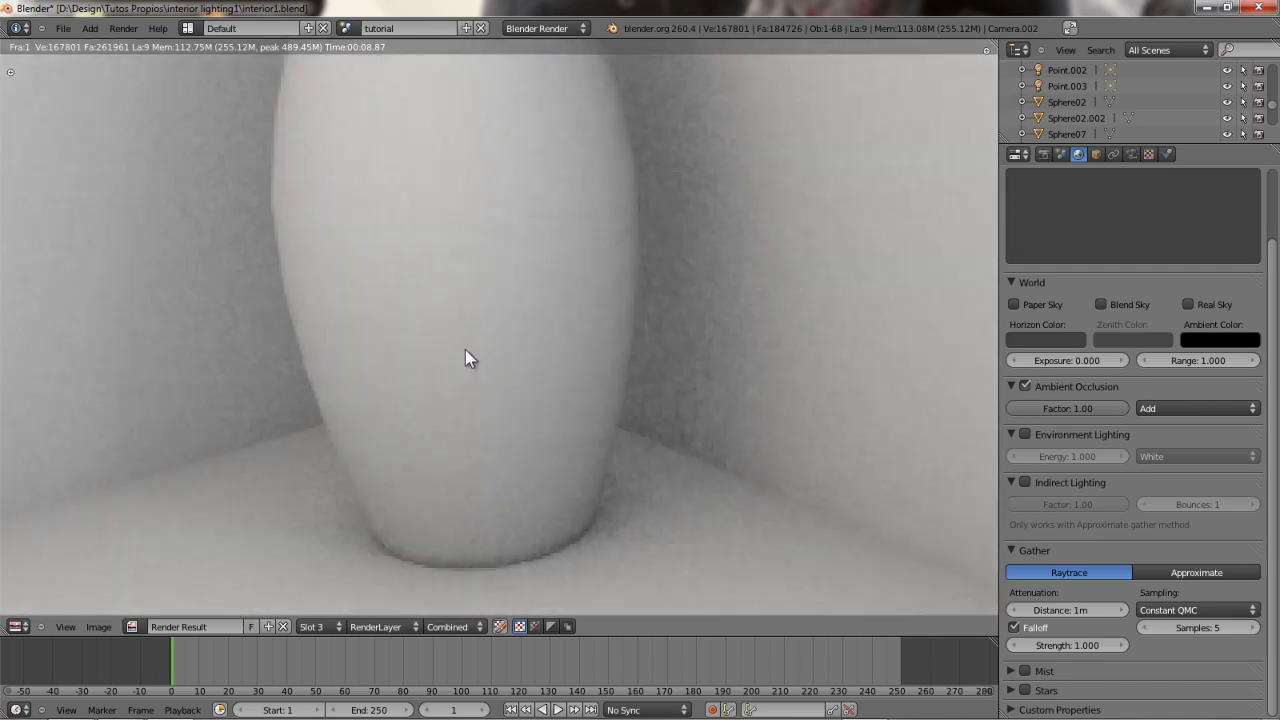
pyautogui.scroll(-3, 459, 331)
pyautogui.scroll(3, 459, 331)
pyautogui.moveTo(460, 340); pyautogui.dragTo(471, 294, button='middle')
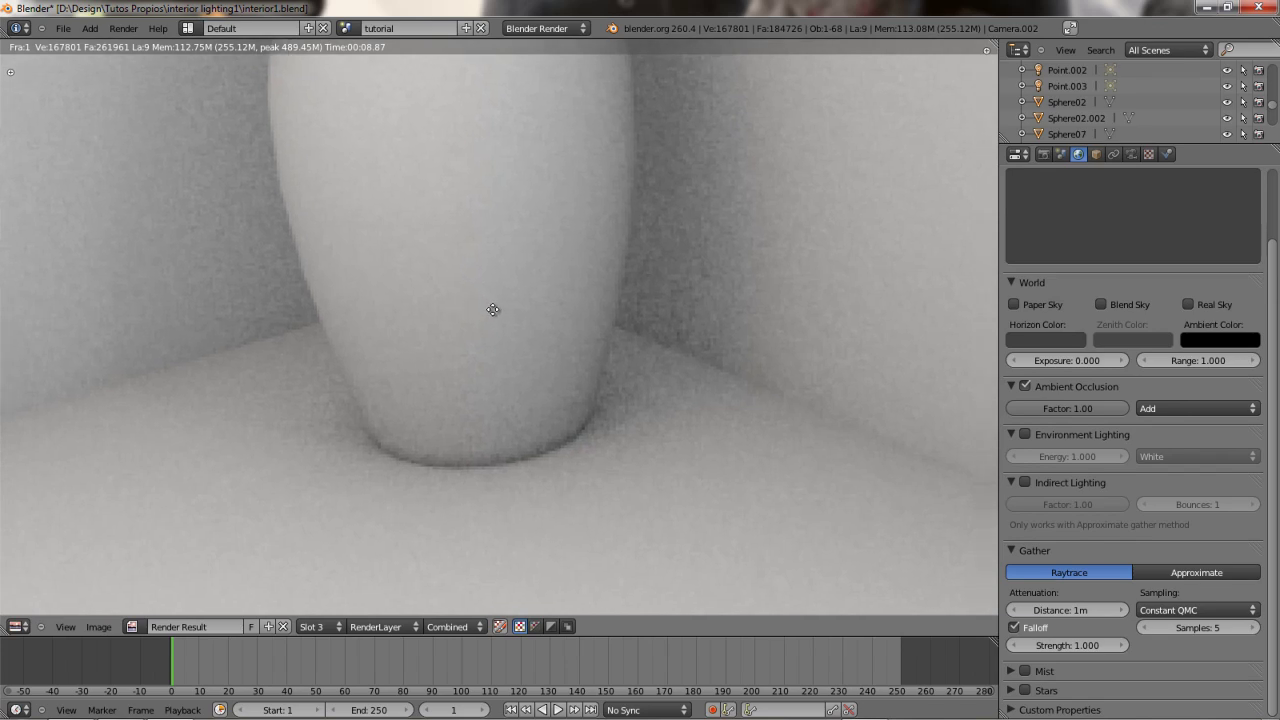
pyautogui.scroll(-3, 494, 315)
pyautogui.scroll(3, 492, 312)
pyautogui.scroll(-5, 492, 316)
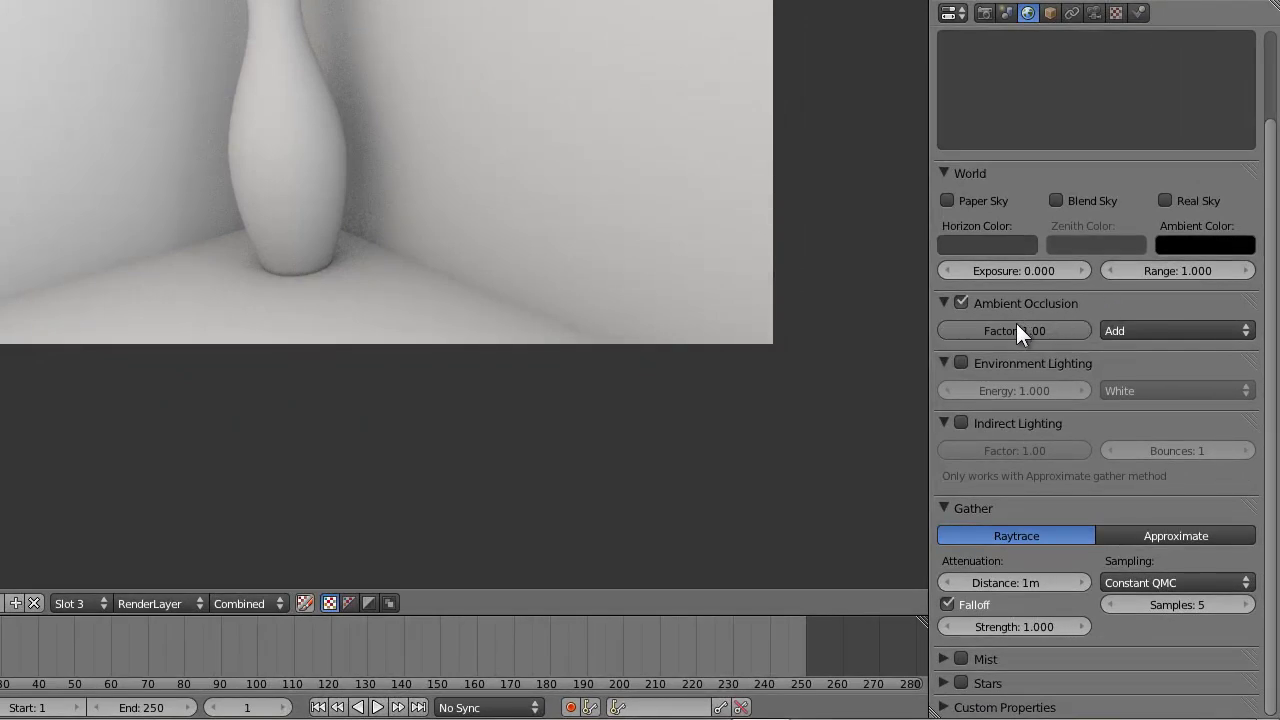
# Set the Ambient Occlusion blend mode to Multiply and render the vase close-up into Slot 3.
pyautogui.click(1133, 331)
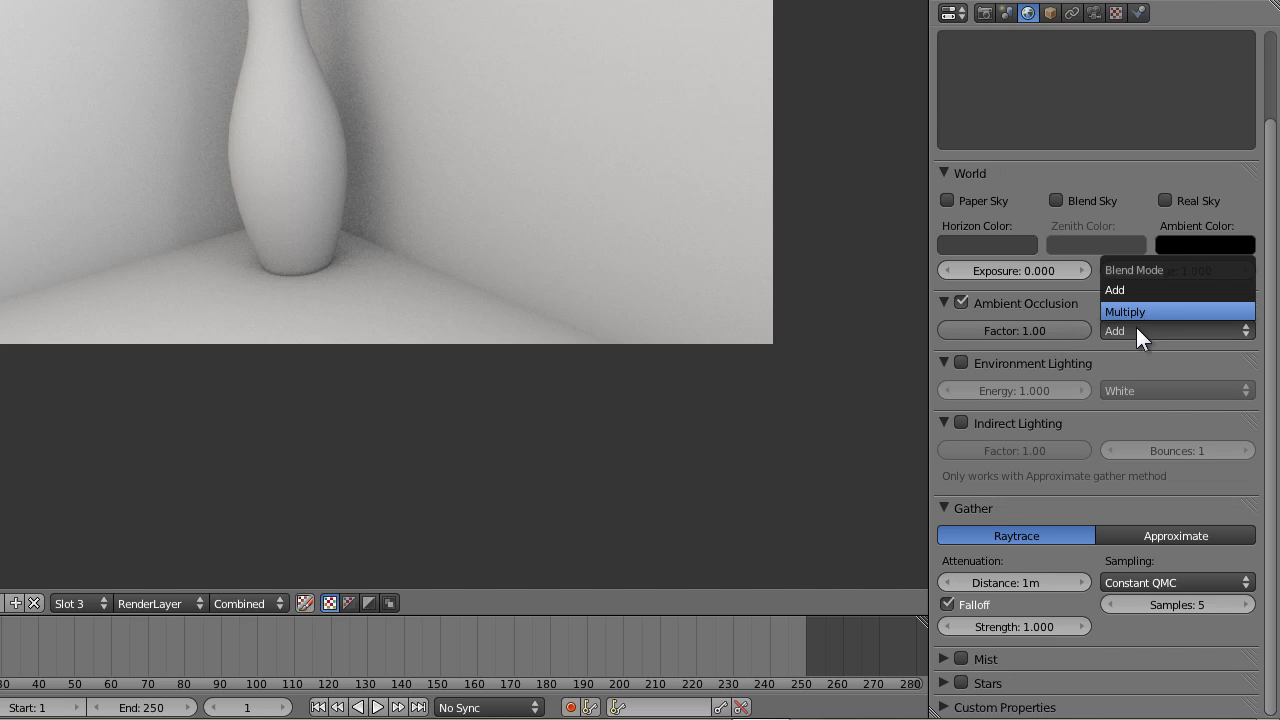
pyautogui.moveTo(268, 144); pyautogui.dragTo(274, 224, button='middle')
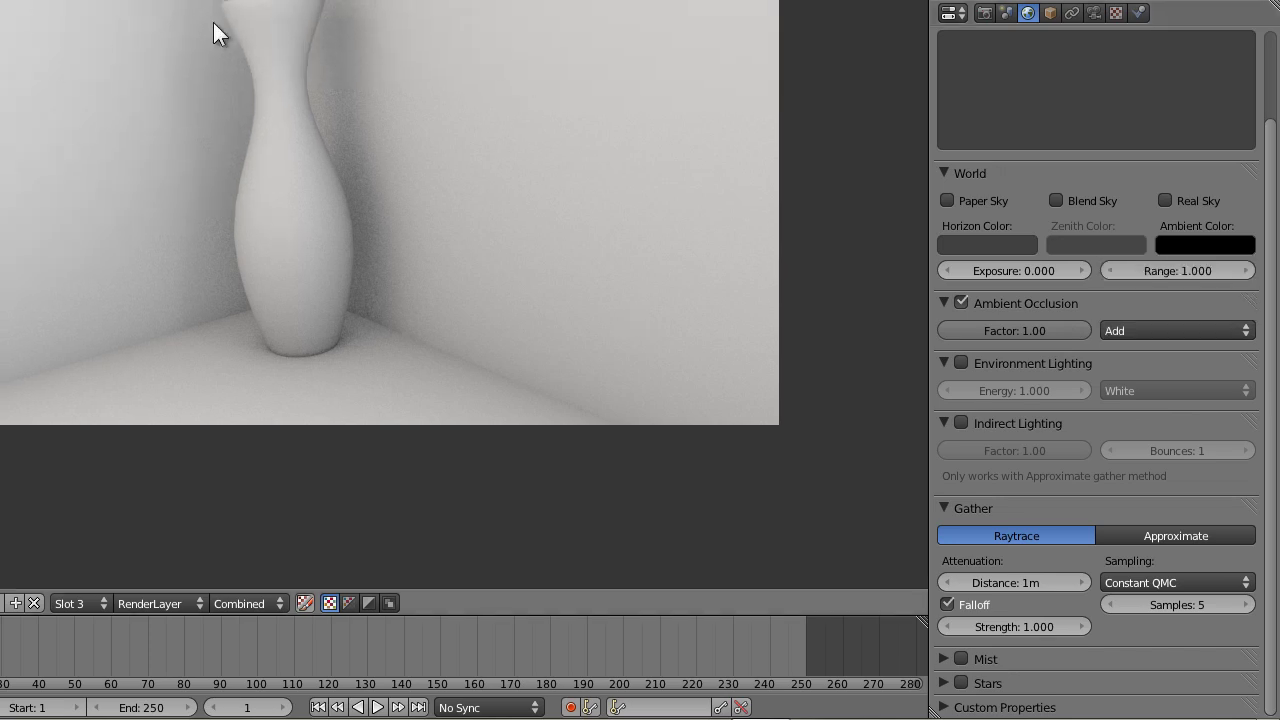
pyautogui.click(1128, 331)
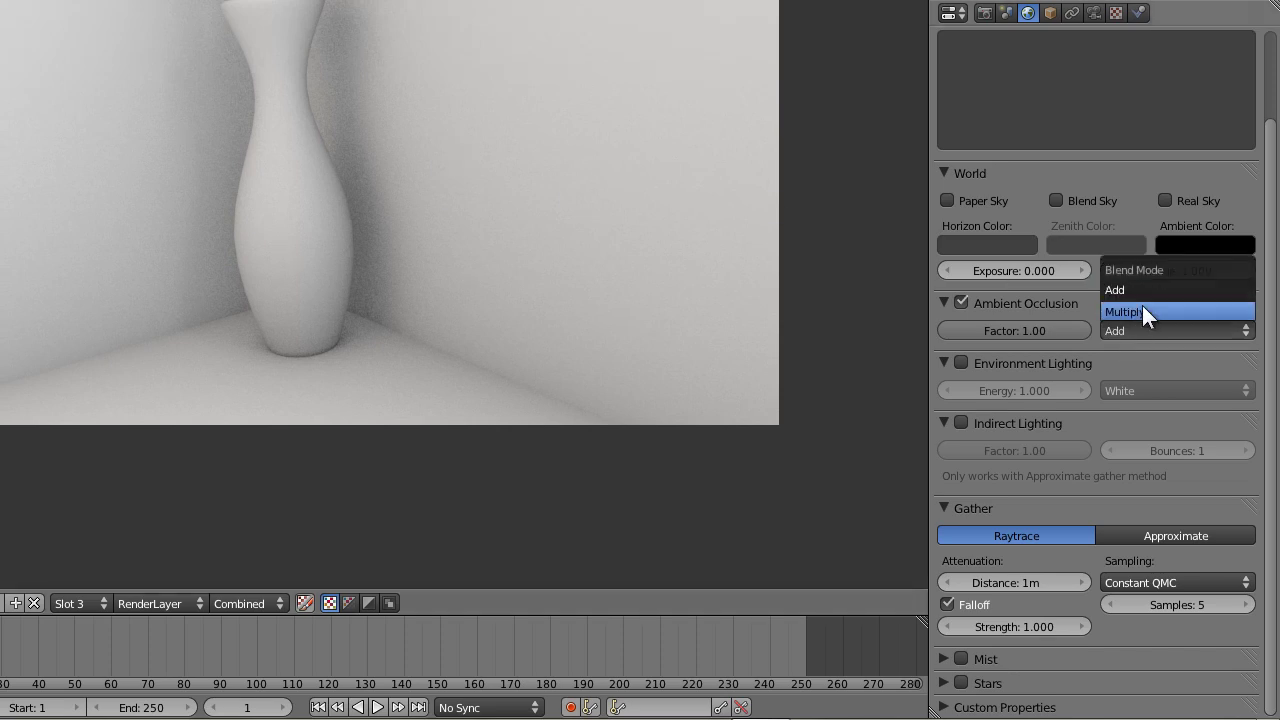
pyautogui.click(1143, 310)
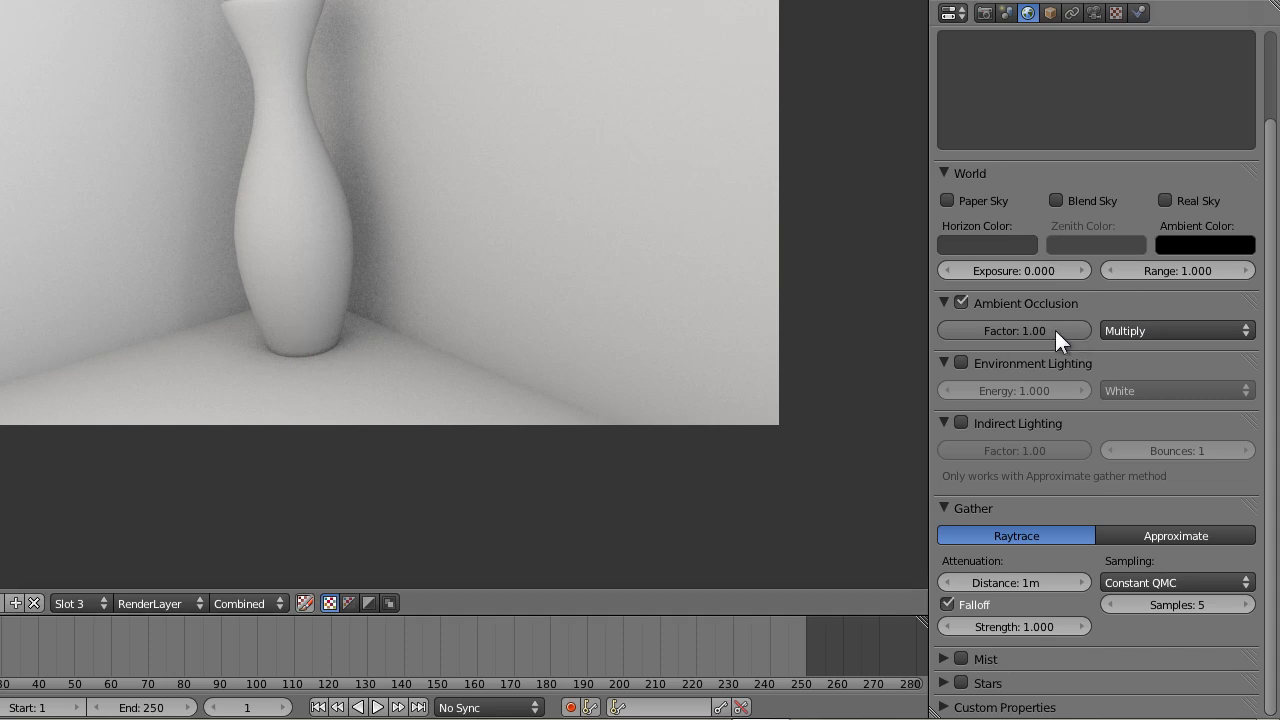
pyautogui.moveTo(514, 232); pyautogui.dragTo(497, 303, button='middle')
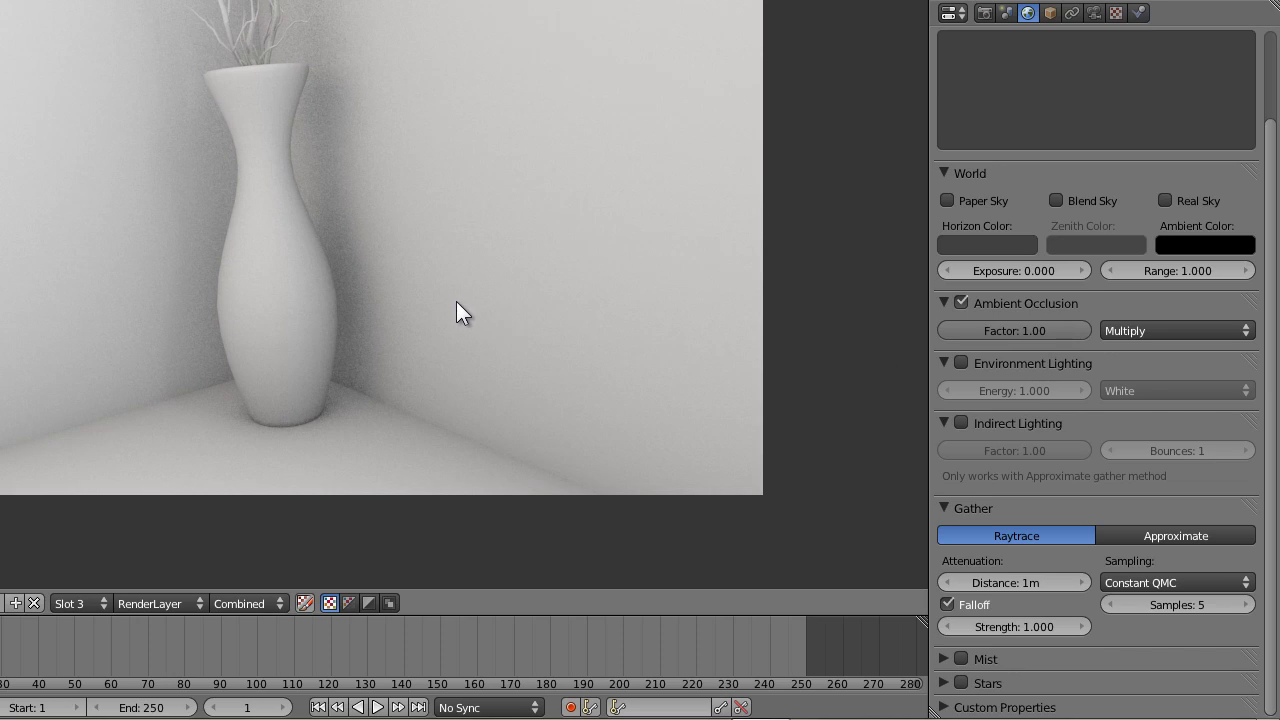
pyautogui.scroll(1, 455, 302)
pyautogui.scroll(1, 330, 340)
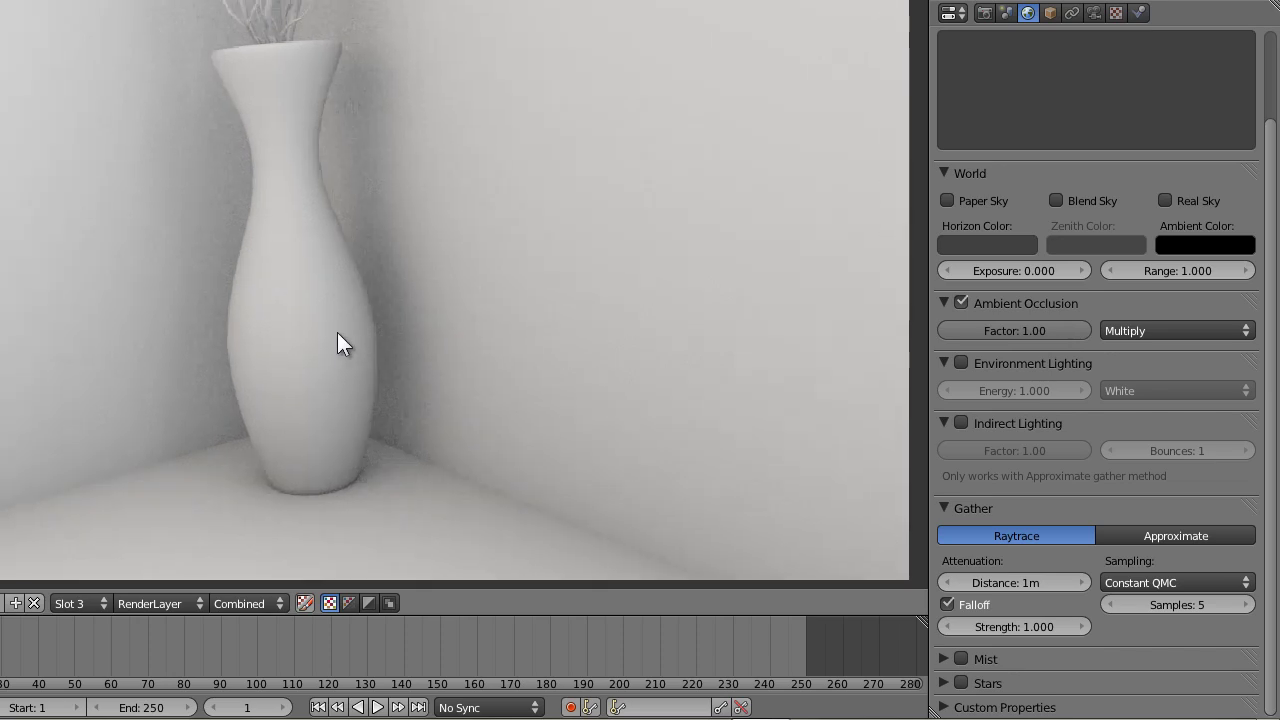
pyautogui.scroll(1, 337, 340)
pyautogui.moveTo(403, 328)
pyautogui.mouseDown(button='middle')
pyautogui.moveTo(391, 323)
pyautogui.moveTo(400, 309)
pyautogui.mouseUp(button='middle')
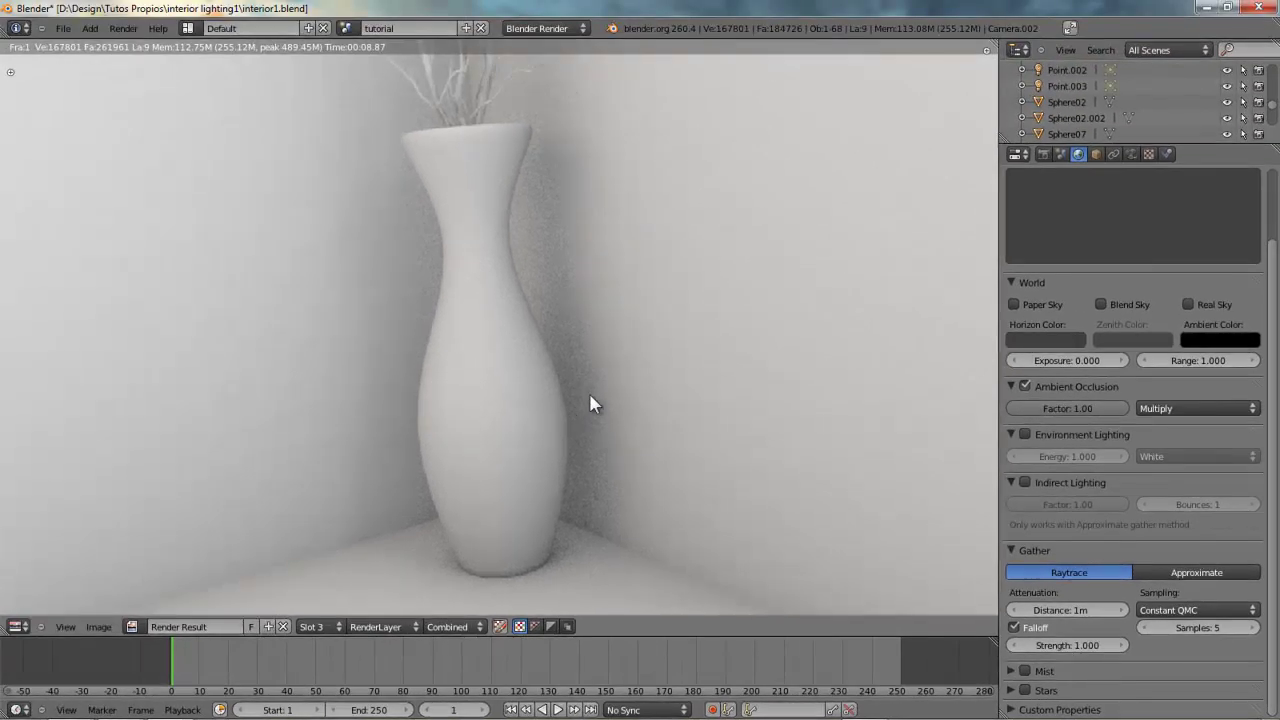
pyautogui.scroll(-2, 590, 403)
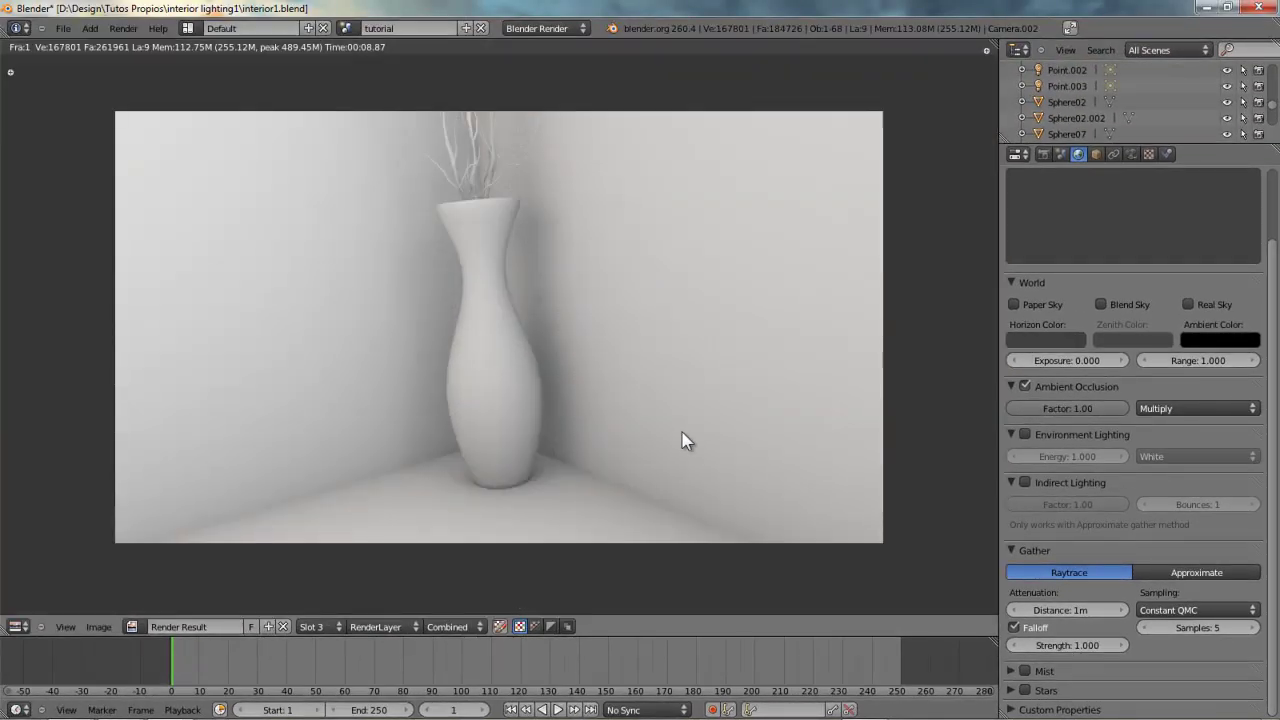
pyautogui.press('F12')
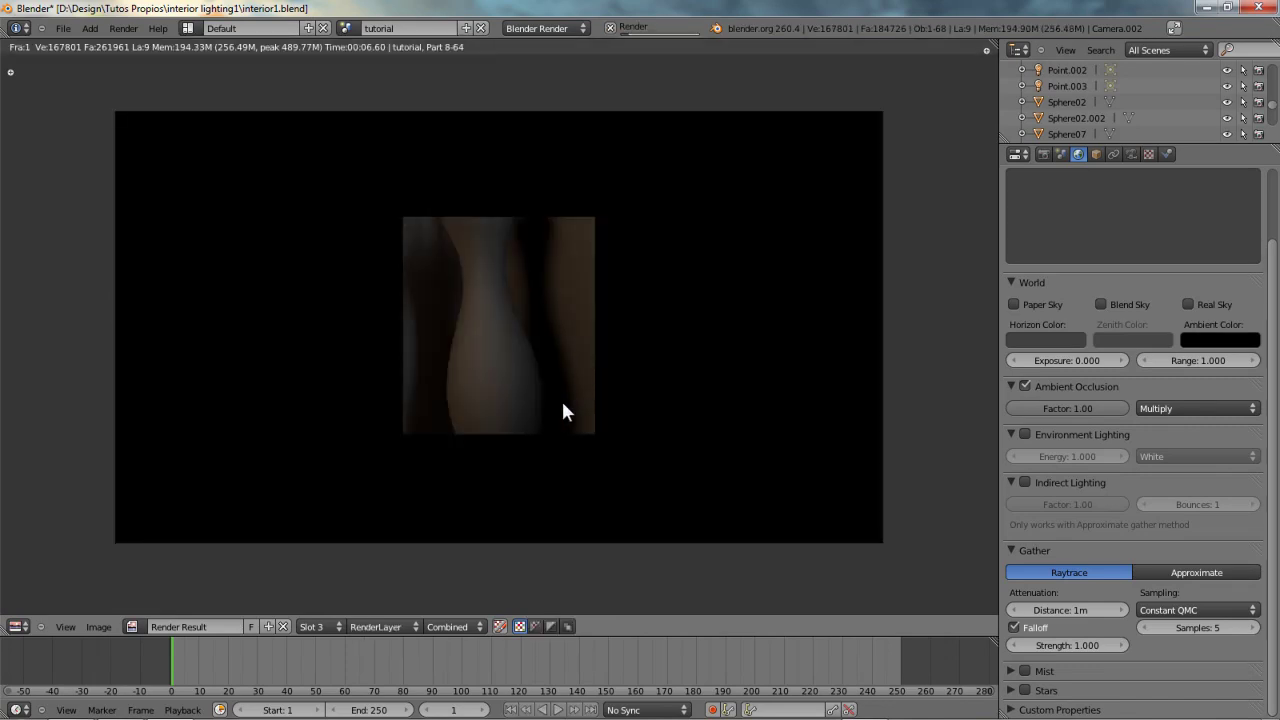
# Compare the Multiply render in Slot 3 with the render without ambient occlusion in Slot 2.
pyautogui.click(322, 626)
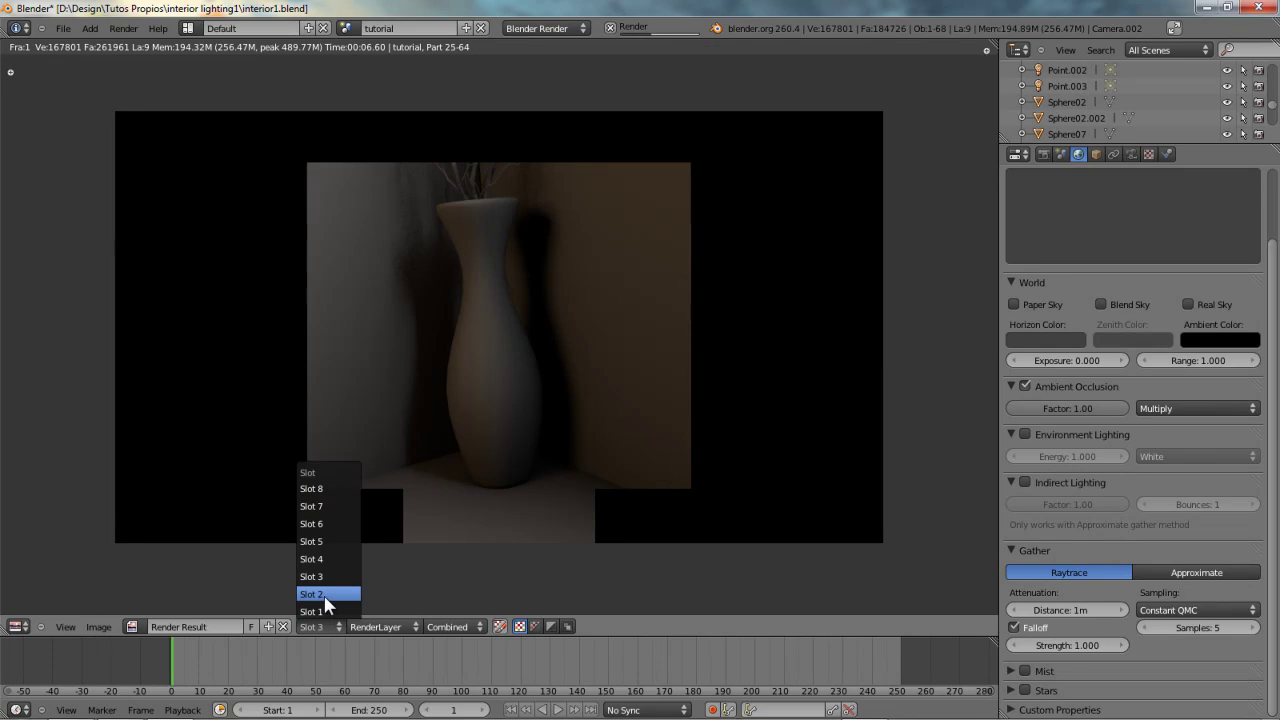
pyautogui.click(322, 591)
pyautogui.click(319, 622)
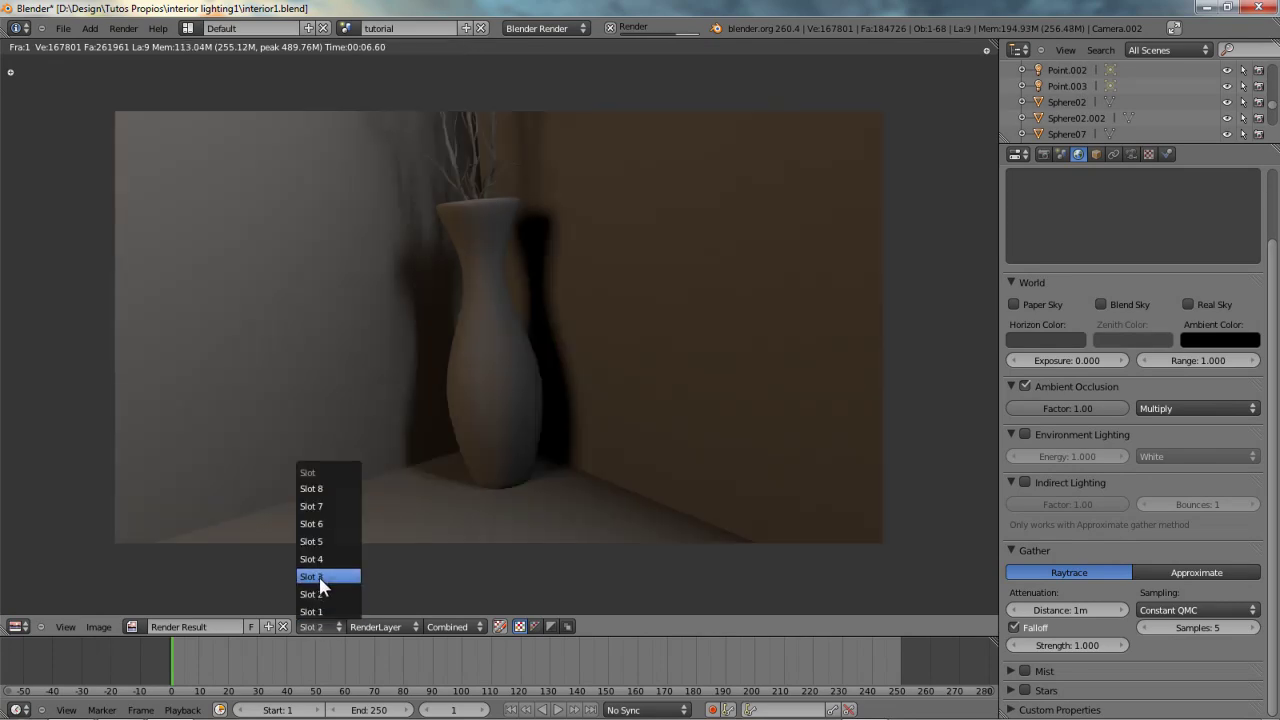
pyautogui.click(318, 576)
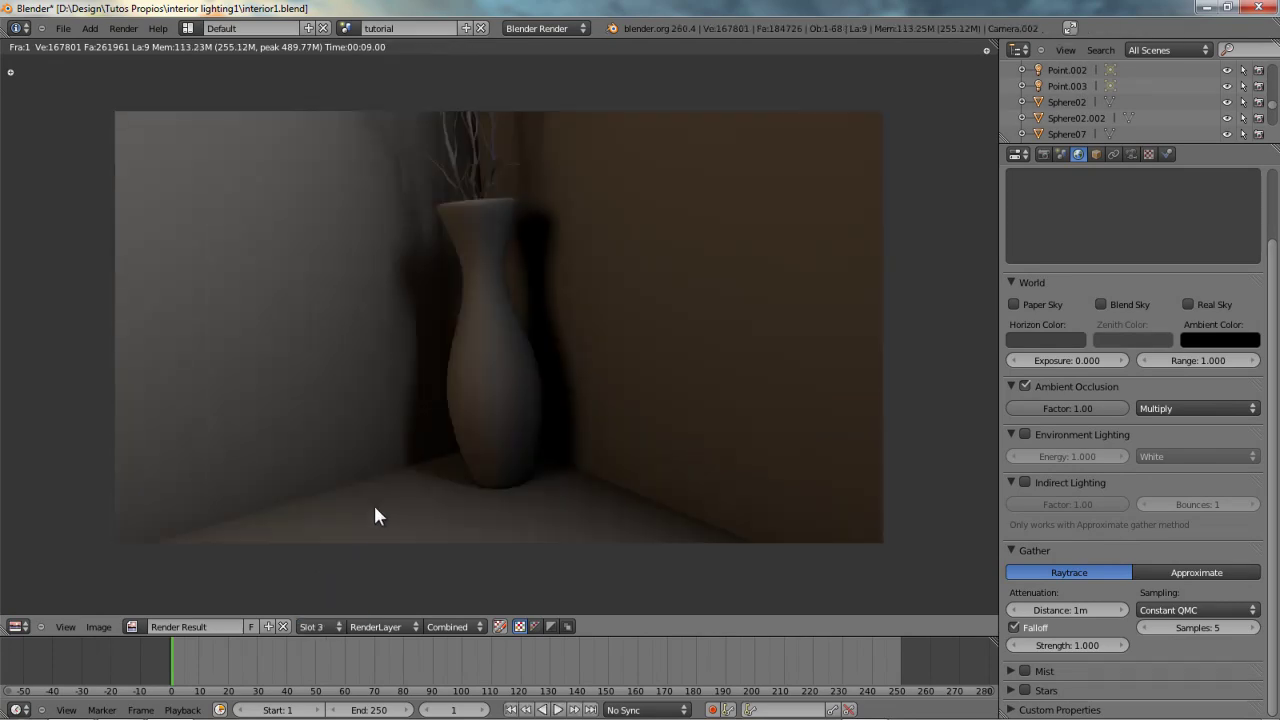
pyautogui.click(325, 624)
pyautogui.click(330, 595)
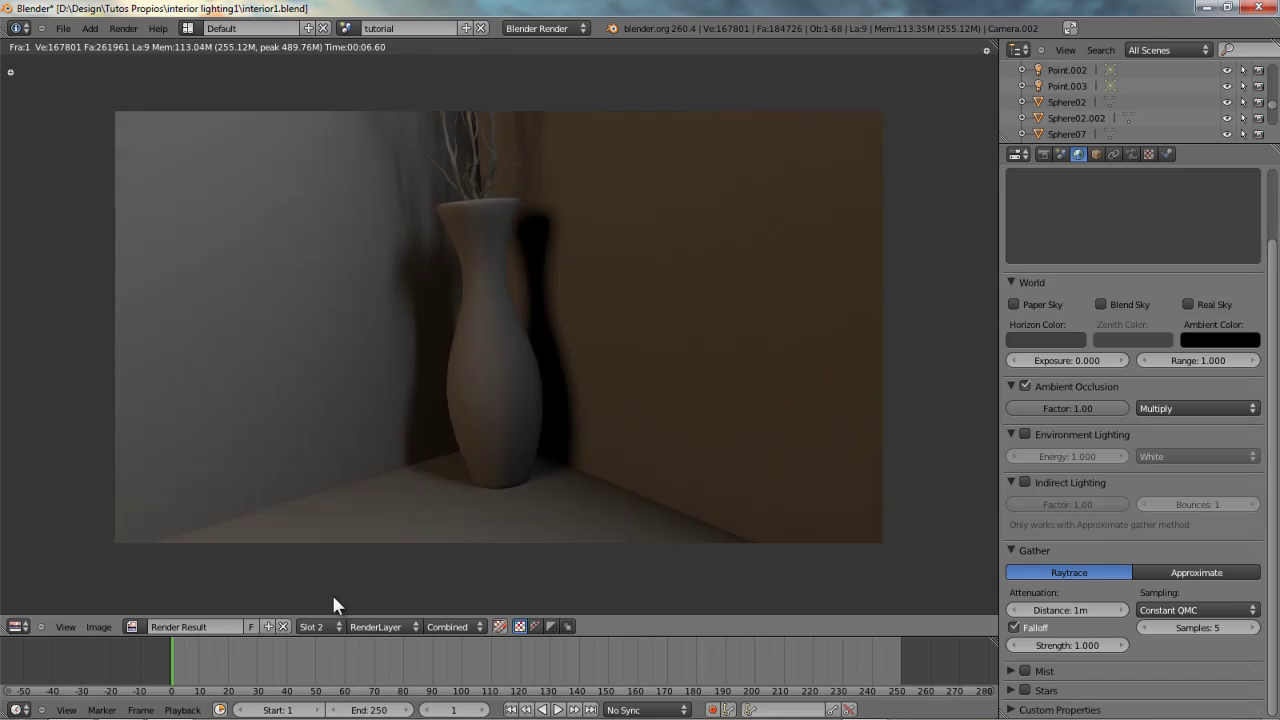
pyautogui.click(315, 594)
pyautogui.click(312, 626)
pyautogui.click(320, 578)
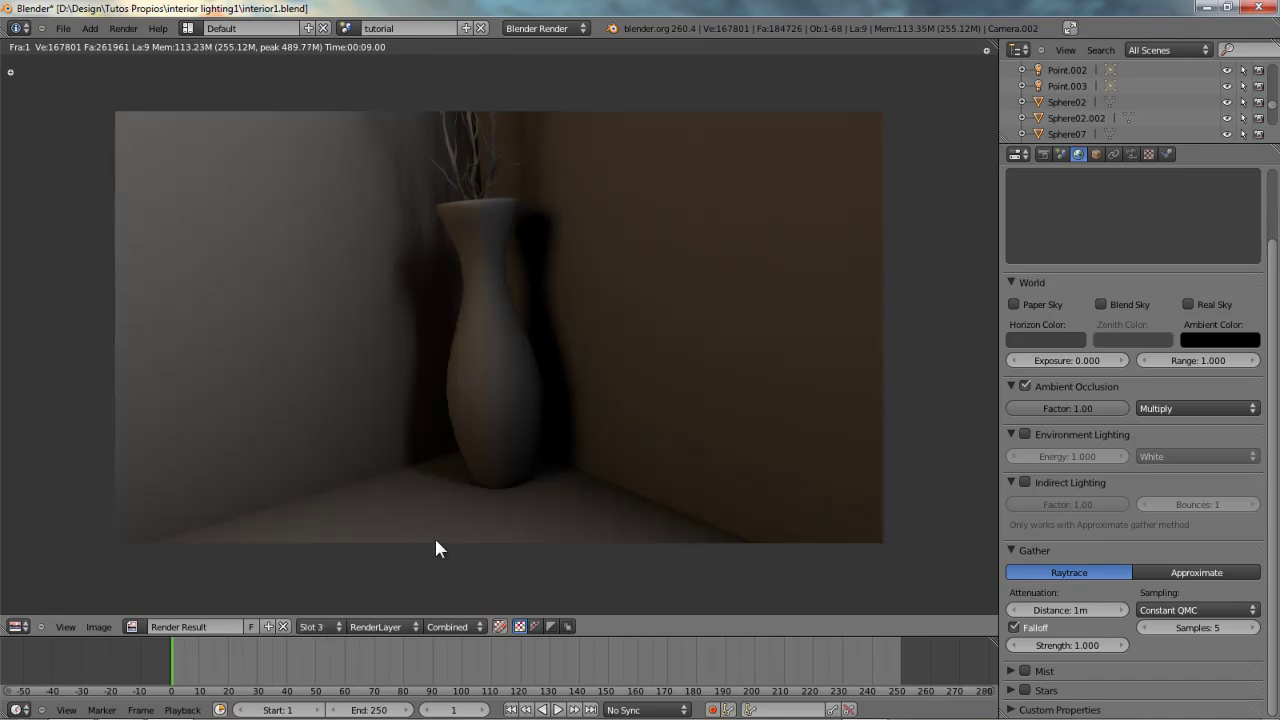
pyautogui.click(315, 626)
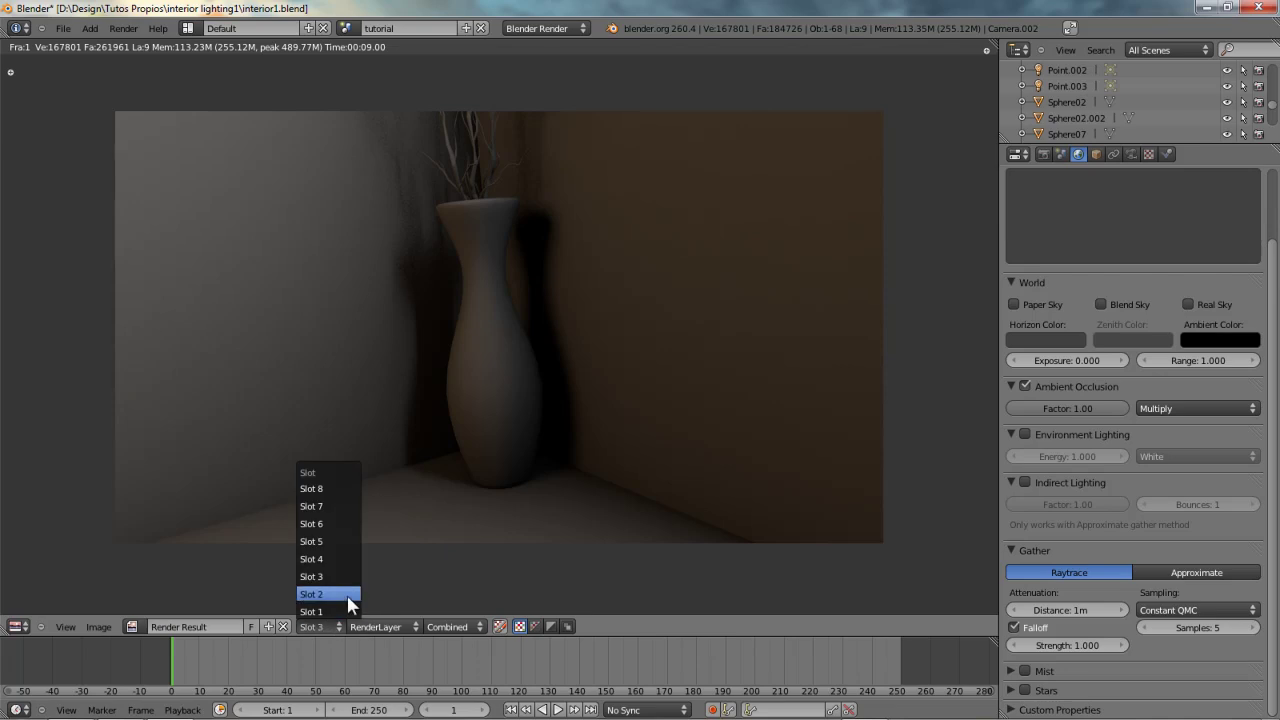
pyautogui.click(346, 594)
pyautogui.click(325, 626)
pyautogui.click(322, 577)
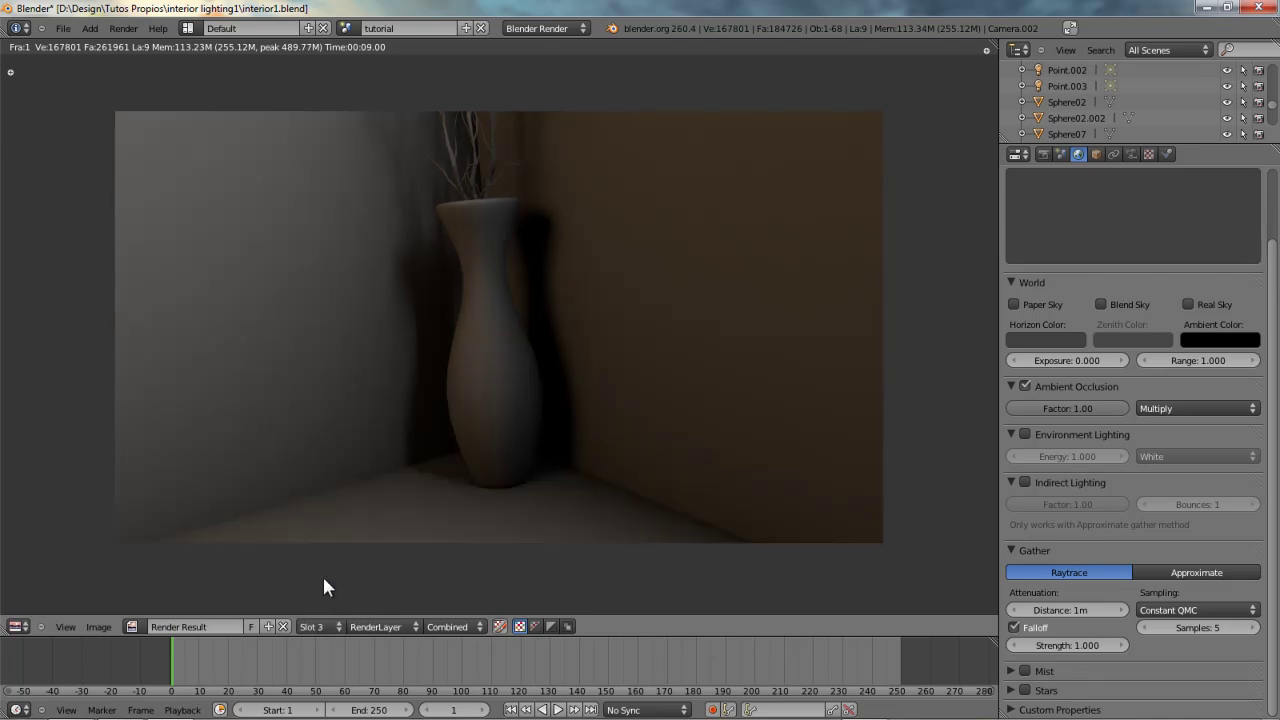
pyautogui.click(316, 624)
# Examine the contact shadow at the vase's base up close in Slot 3 and compare it with Slot 2.
pyautogui.moveTo(469, 445); pyautogui.dragTo(489, 457, button='middle')
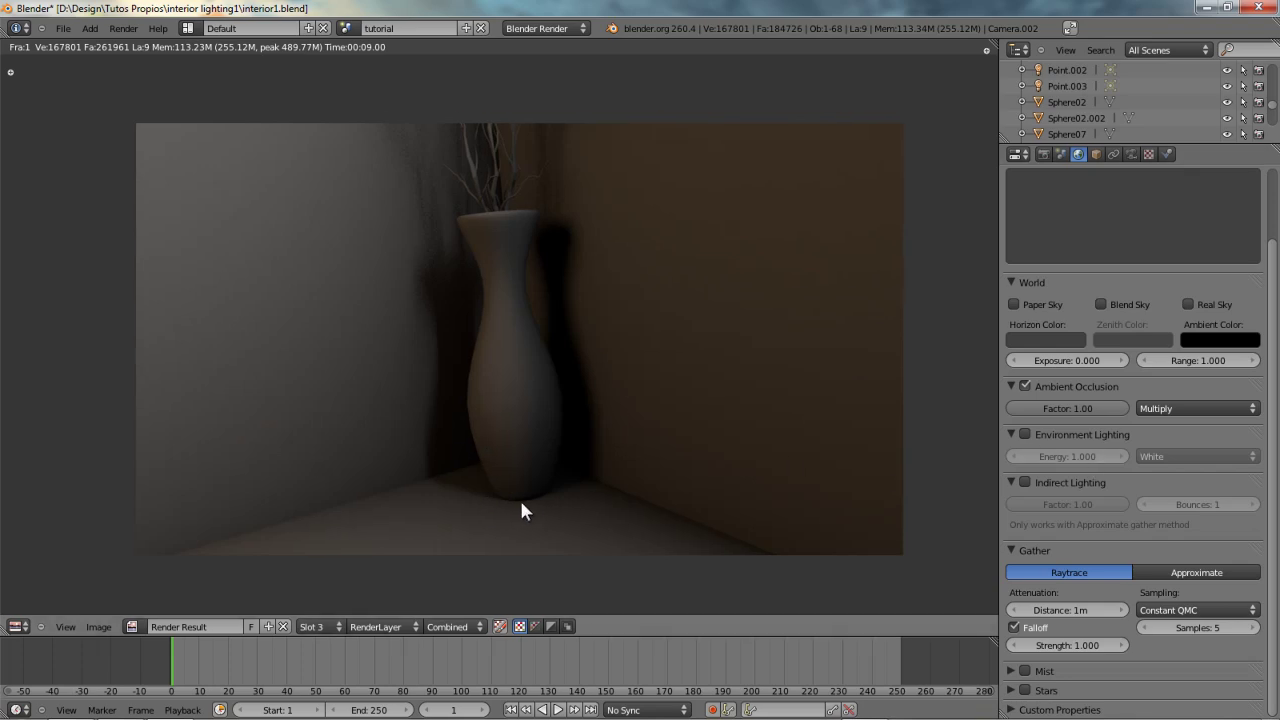
pyautogui.scroll(5, 523, 478)
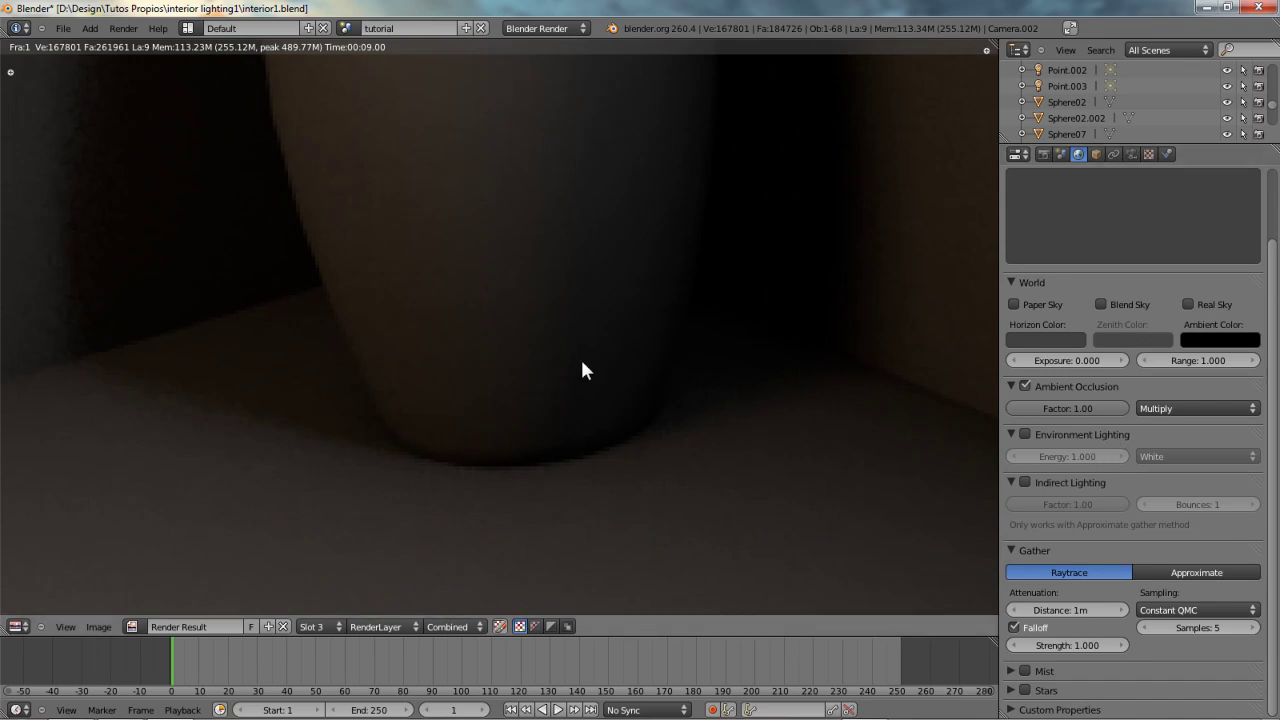
pyautogui.scroll(-3, 520, 352)
pyautogui.click(320, 627)
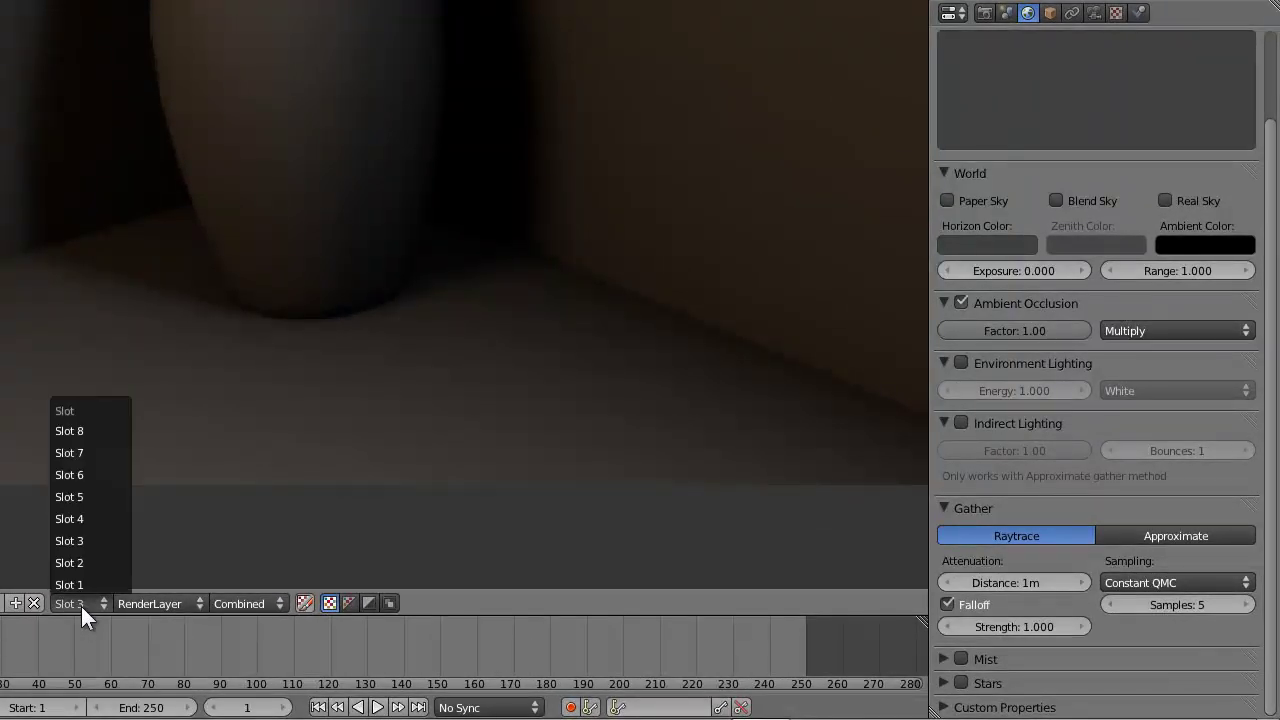
pyautogui.click(96, 541)
pyautogui.click(80, 603)
pyautogui.click(96, 564)
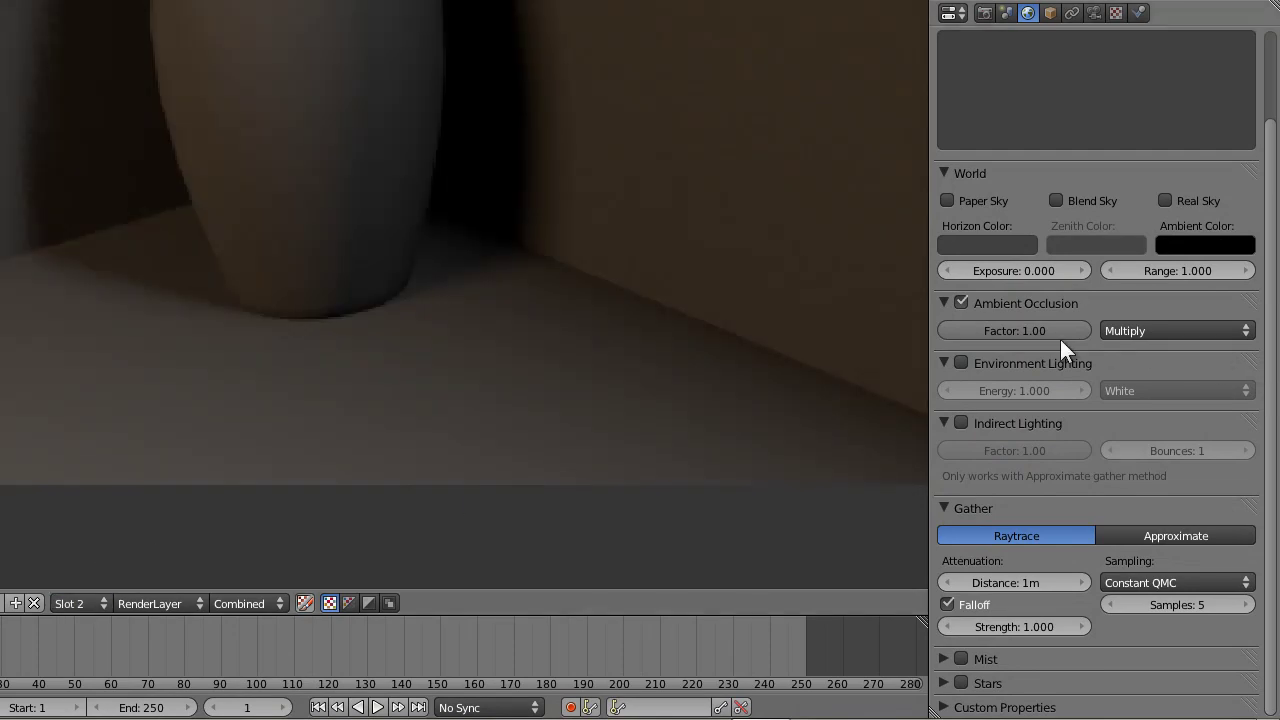
# Set the Ambient Occlusion factor to 0.5 and render the vase close-up into Slot 2.
pyautogui.click(1016, 330)
pyautogui.write('0.5')
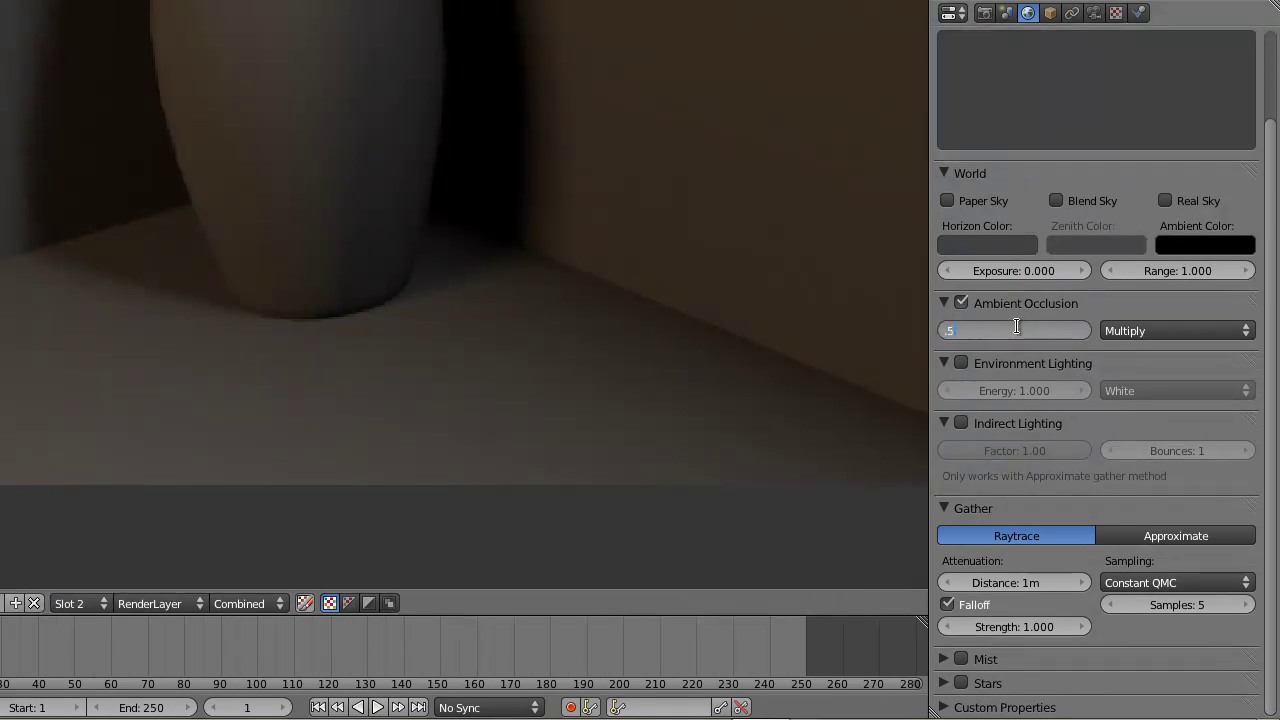
pyautogui.press('Return')
pyautogui.click(79, 602)
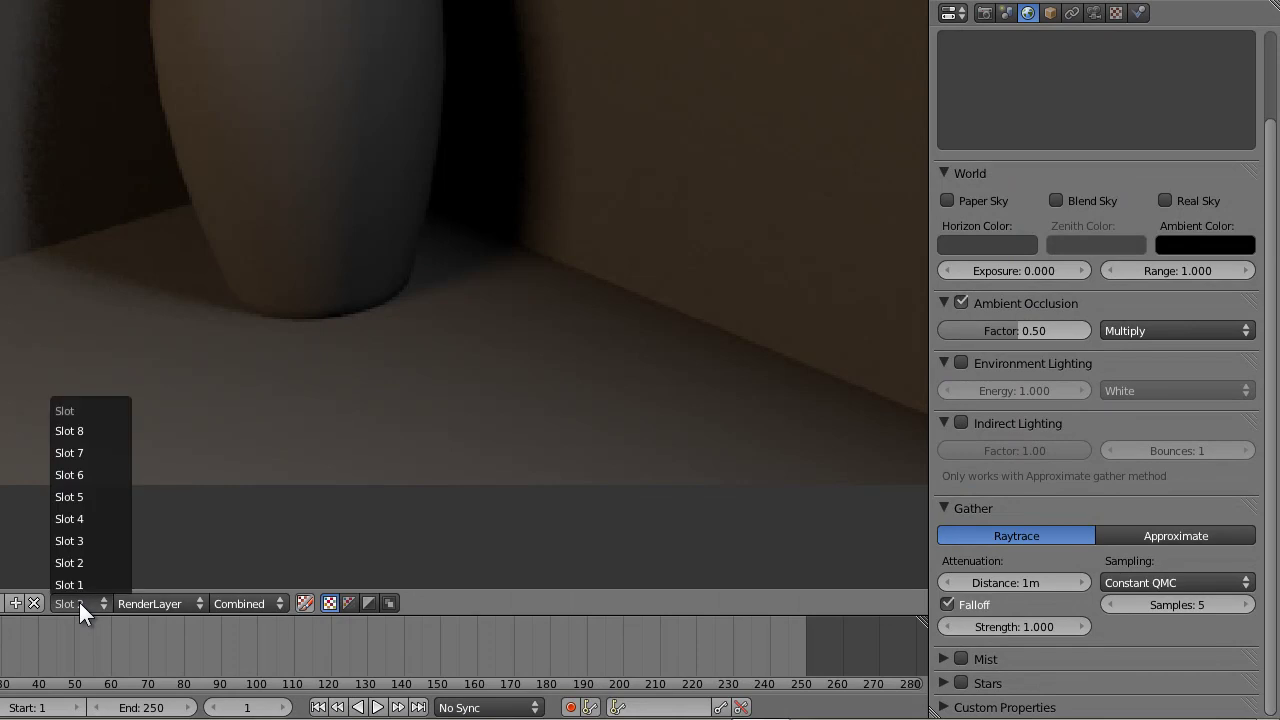
pyautogui.click(105, 582)
pyautogui.press('F12')
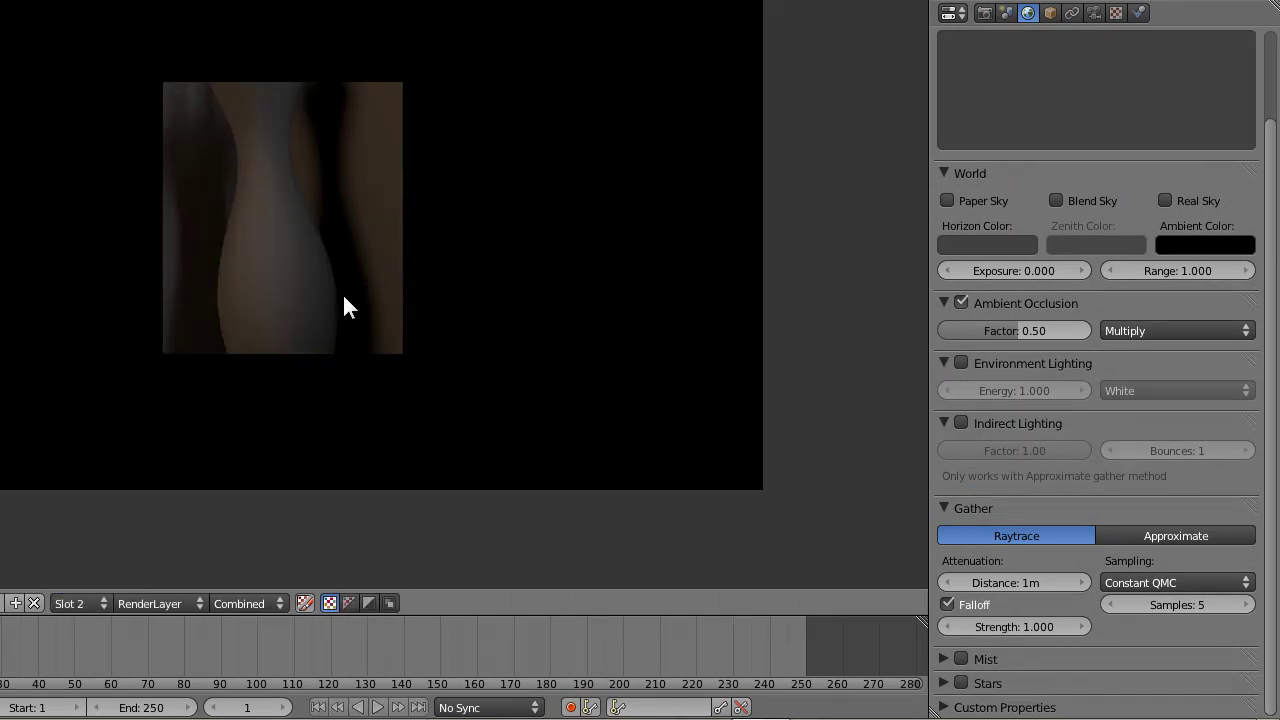
pyautogui.scroll(1, 339, 293)
pyautogui.scroll(-1, 339, 293)
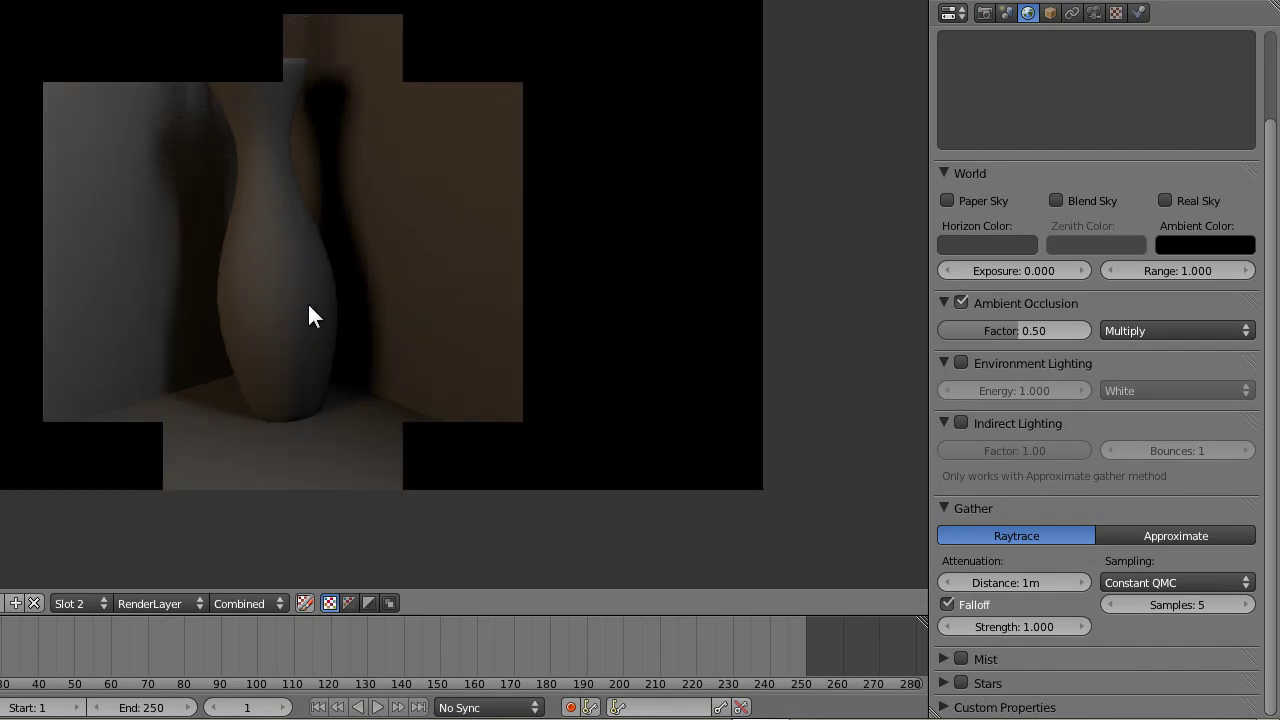
# Compare the half-strength ambient occlusion render in Slot 2 with the full-strength one in Slot 3.
pyautogui.click(79, 603)
pyautogui.click(87, 540)
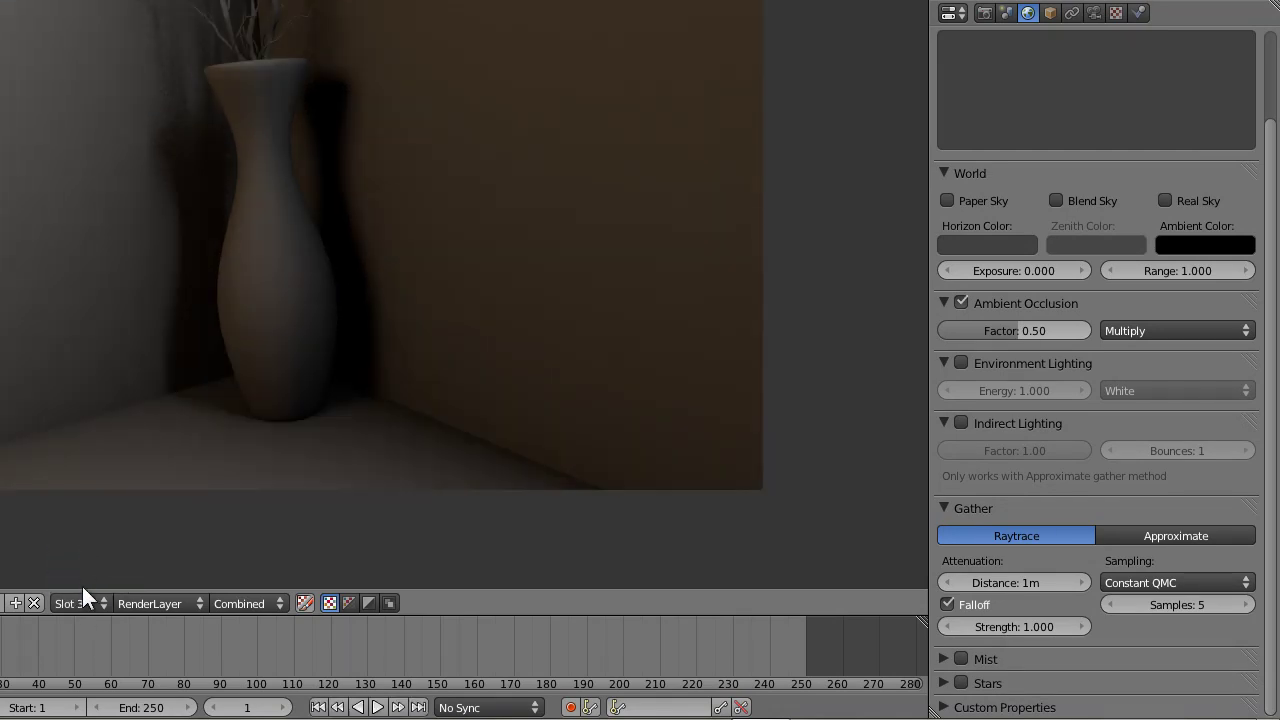
pyautogui.click(80, 603)
pyautogui.click(88, 566)
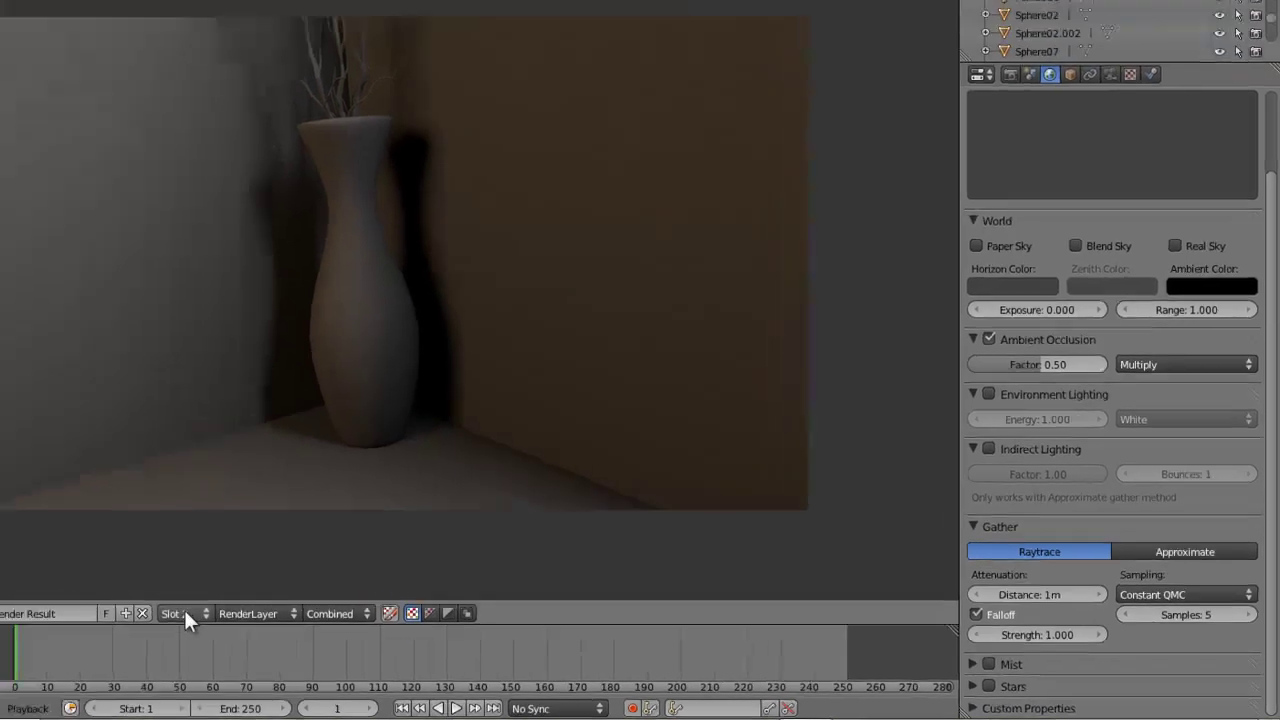
pyautogui.click(79, 603)
pyautogui.click(81, 541)
pyautogui.click(315, 627)
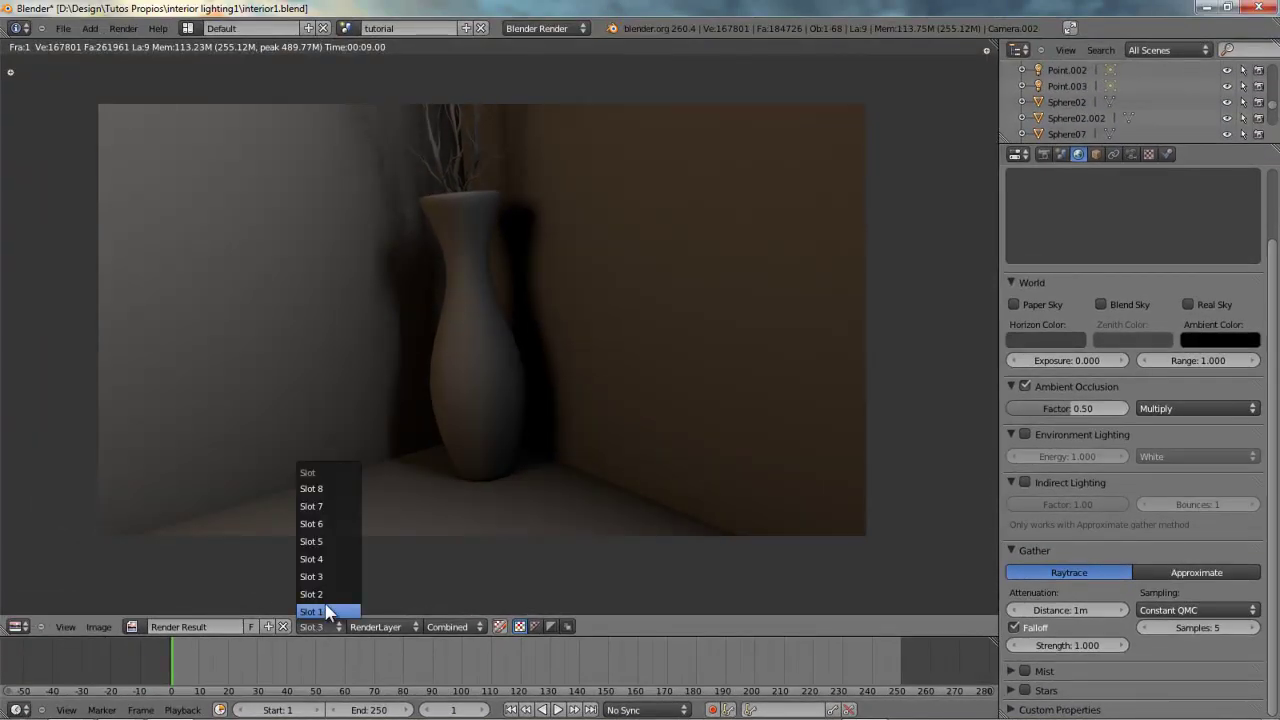
pyautogui.click(326, 594)
pyautogui.moveTo(493, 378); pyautogui.dragTo(532, 364, button='middle')
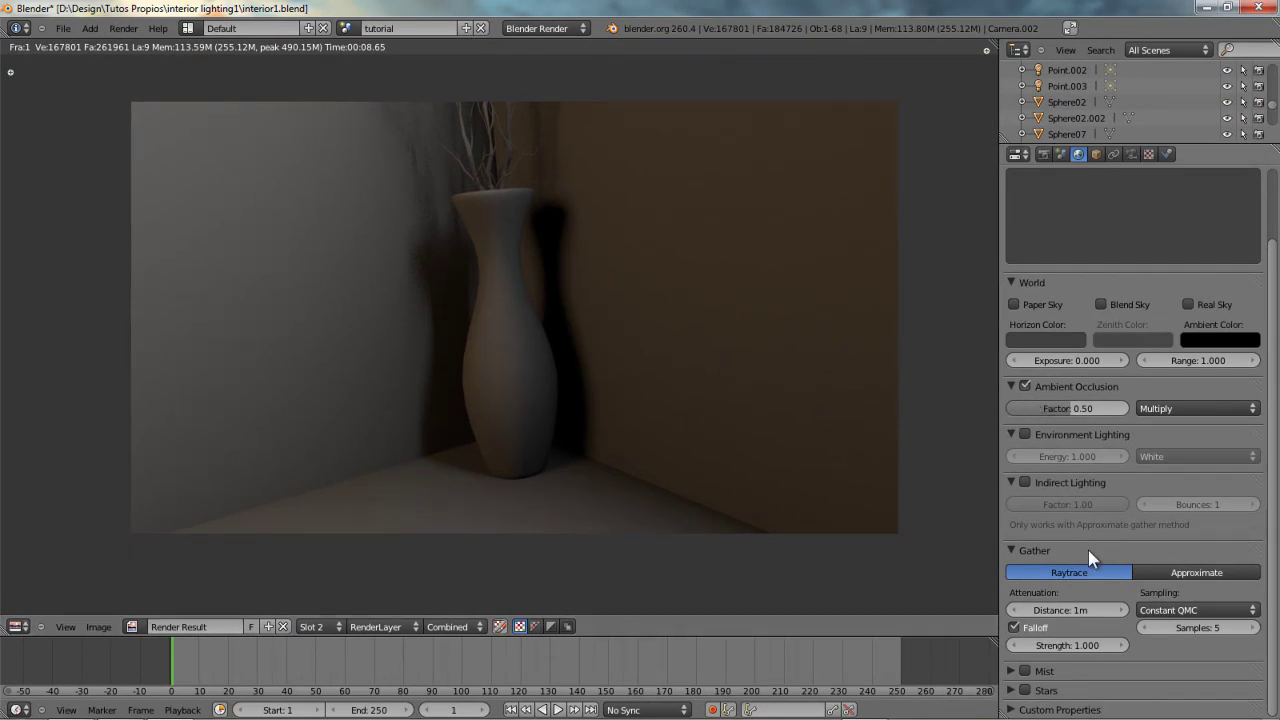
# Set the ambient occlusion falloff strength to 0.1 and sketch three diagonal annotation strokes across the floor beside the vase.
pyautogui.click(1068, 610)
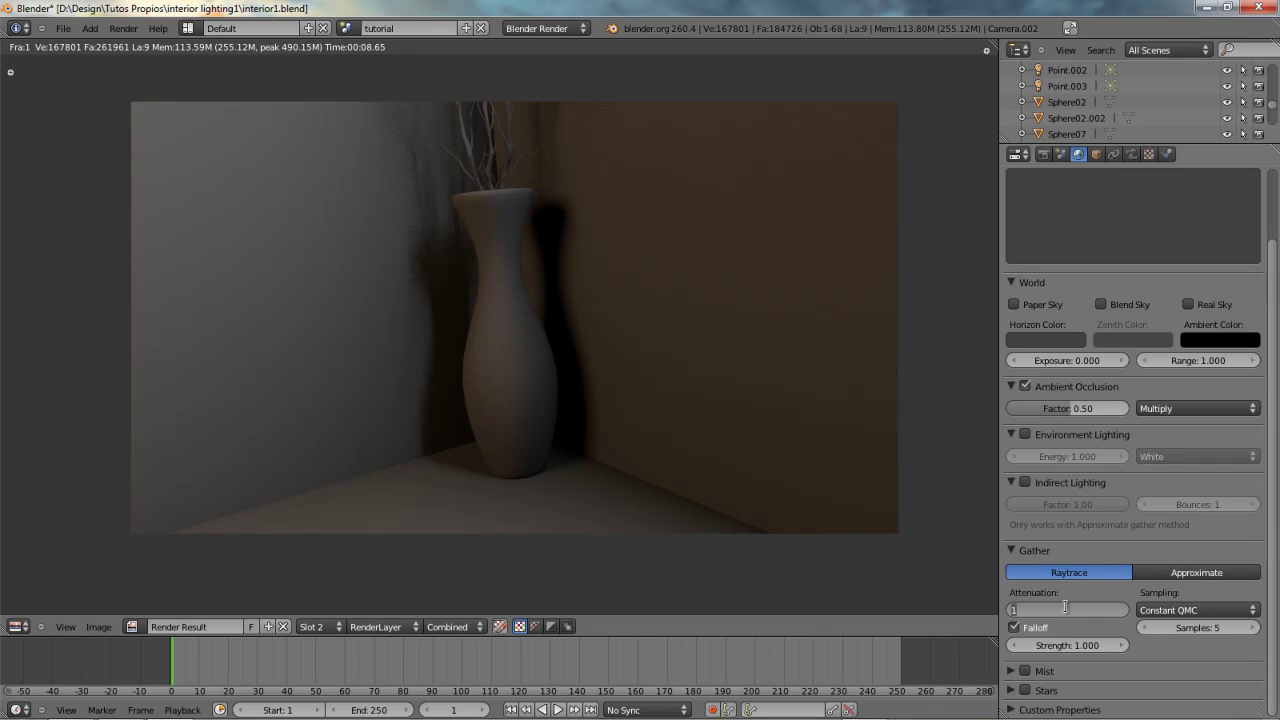
pyautogui.press('Return')
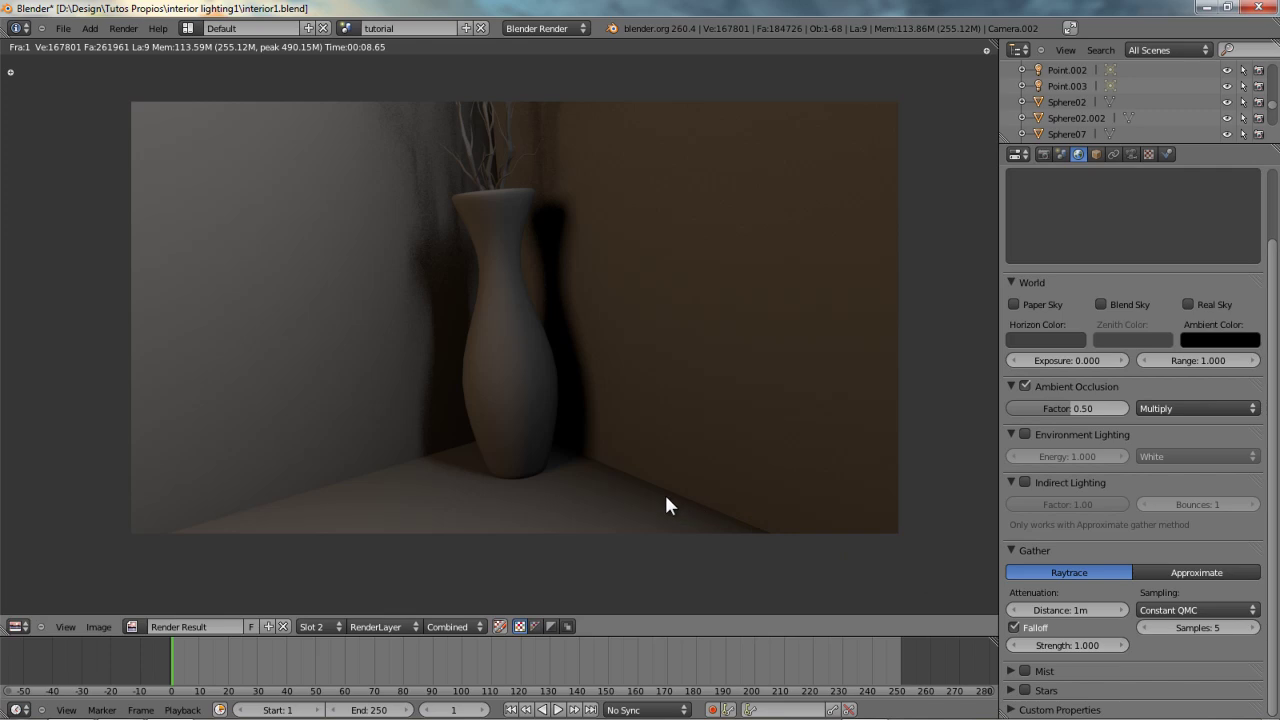
pyautogui.moveTo(664, 488); pyautogui.dragTo(496, 569)
pyautogui.click(1063, 645)
pyautogui.write('0.1')
pyautogui.press('Return')
pyautogui.moveTo(632, 476); pyautogui.dragTo(610, 490)
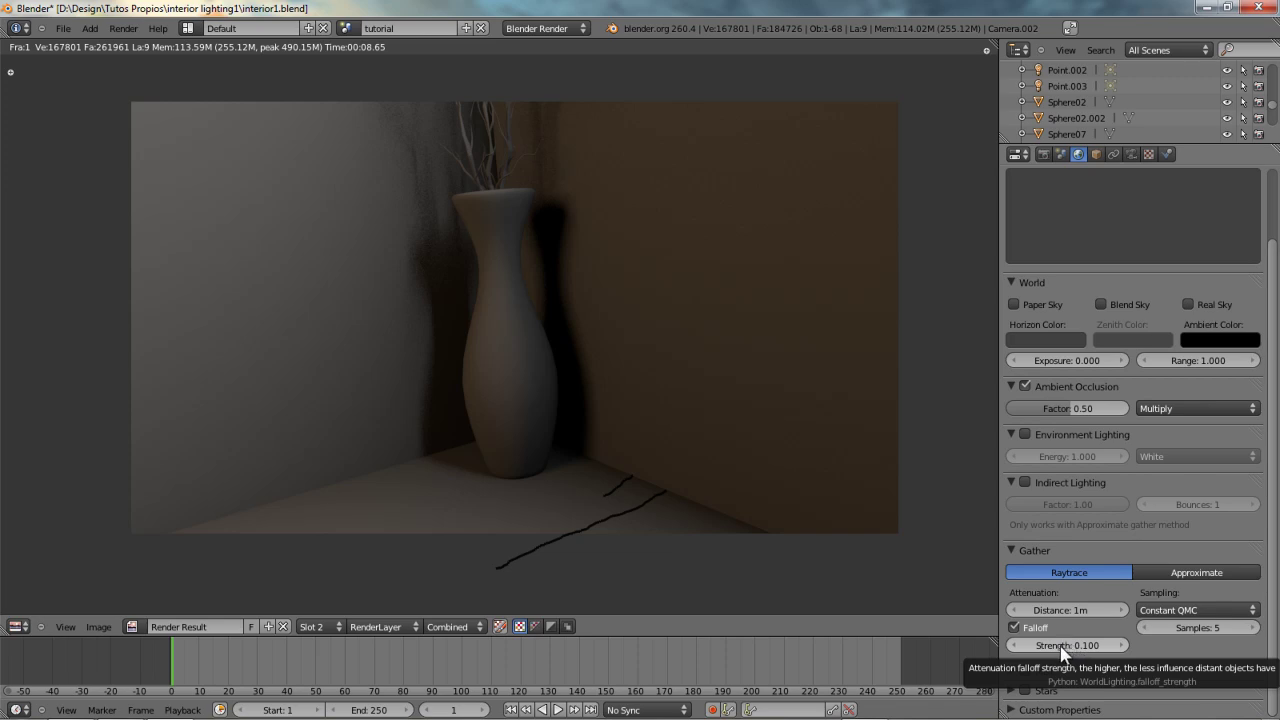
pyautogui.moveTo(679, 505); pyautogui.dragTo(488, 606)
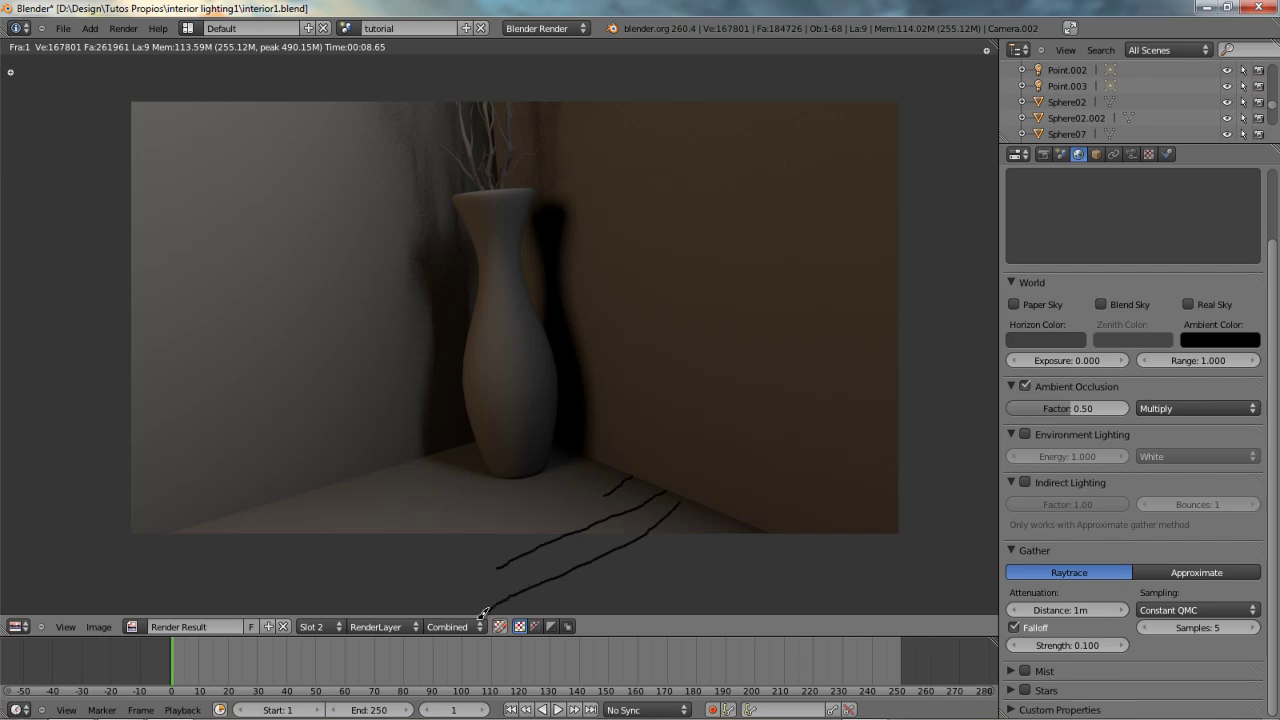
pyautogui.moveTo(443, 609)
pyautogui.mouseDown(button='middle')
pyautogui.moveTo(517, 457)
pyautogui.moveTo(548, 455)
pyautogui.mouseUp(button='middle')
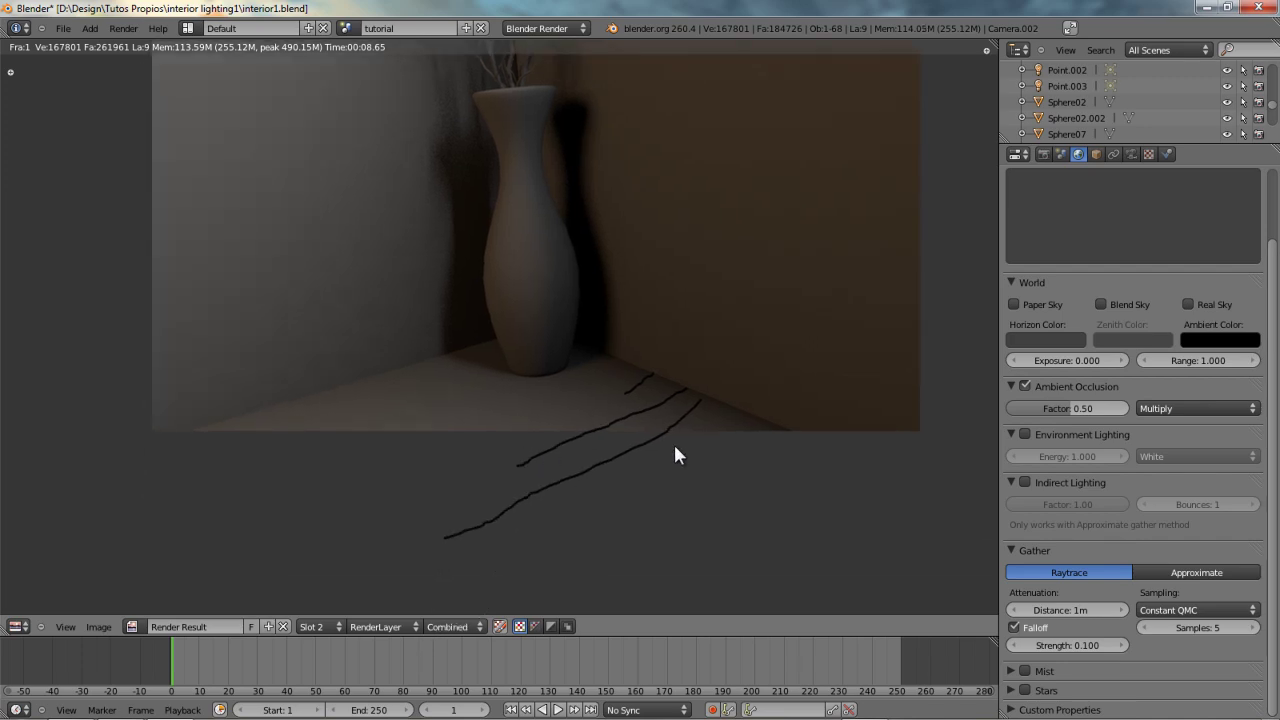
pyautogui.click(1058, 645)
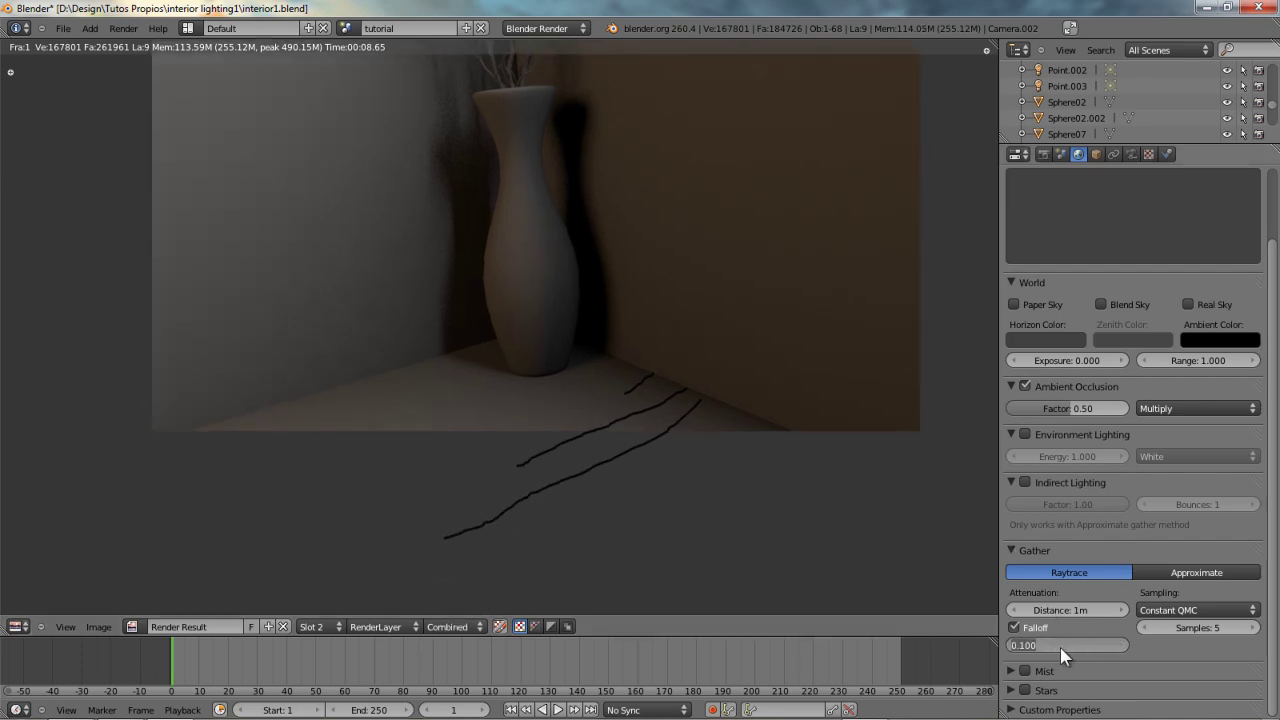
pyautogui.press('Return')
# Examine the corner between floor and wall beside the vase in the render and erase the annotation strokes.
pyautogui.scroll(2, 626, 390)
pyautogui.moveTo(729, 380); pyautogui.dragTo(549, 405, button='middle')
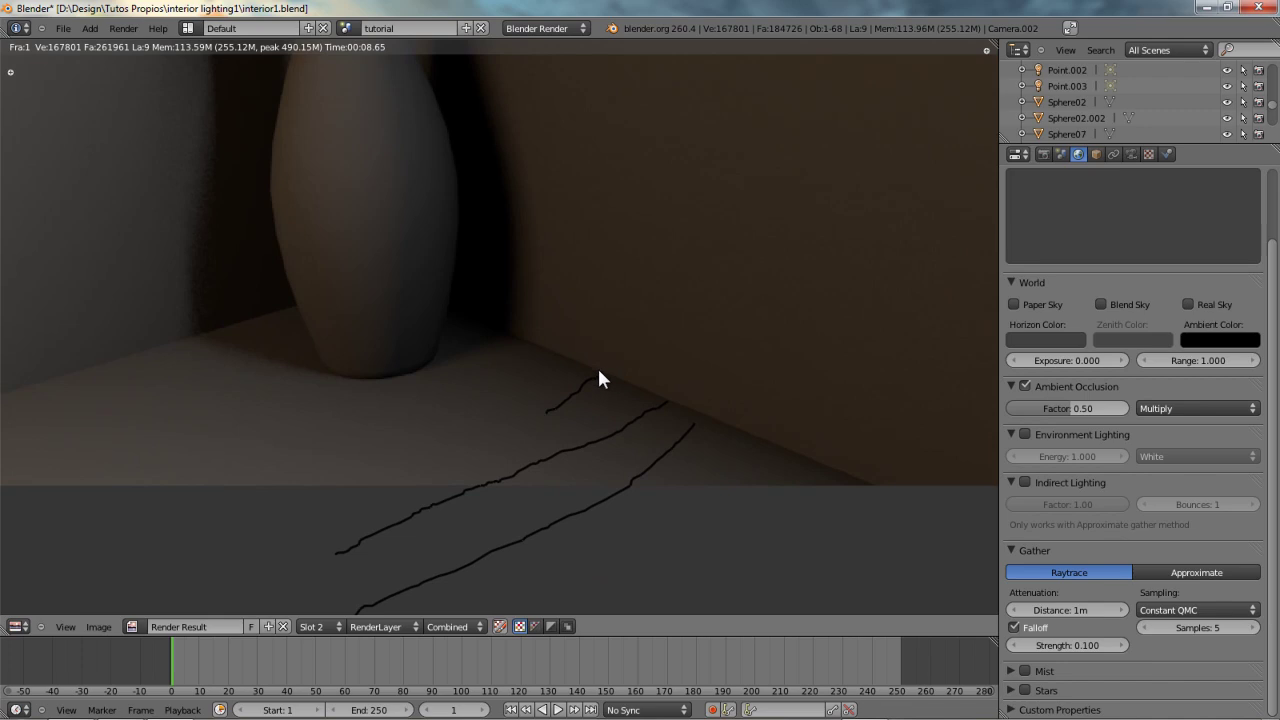
pyautogui.scroll(-5, 575, 385)
pyautogui.scroll(3, 557, 397)
pyautogui.moveTo(506, 403); pyautogui.dragTo(597, 391, button='middle')
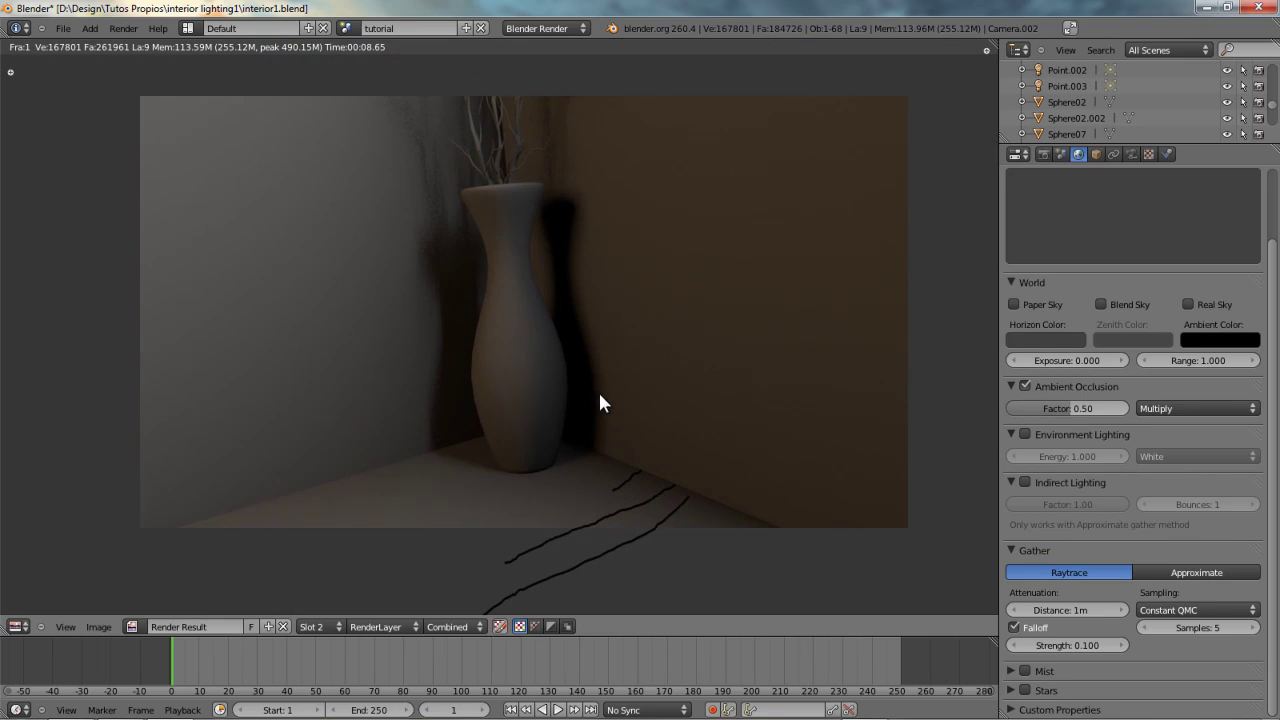
pyautogui.moveTo(604, 398); pyautogui.dragTo(567, 410, button='middle')
pyautogui.scroll(1, 568, 410)
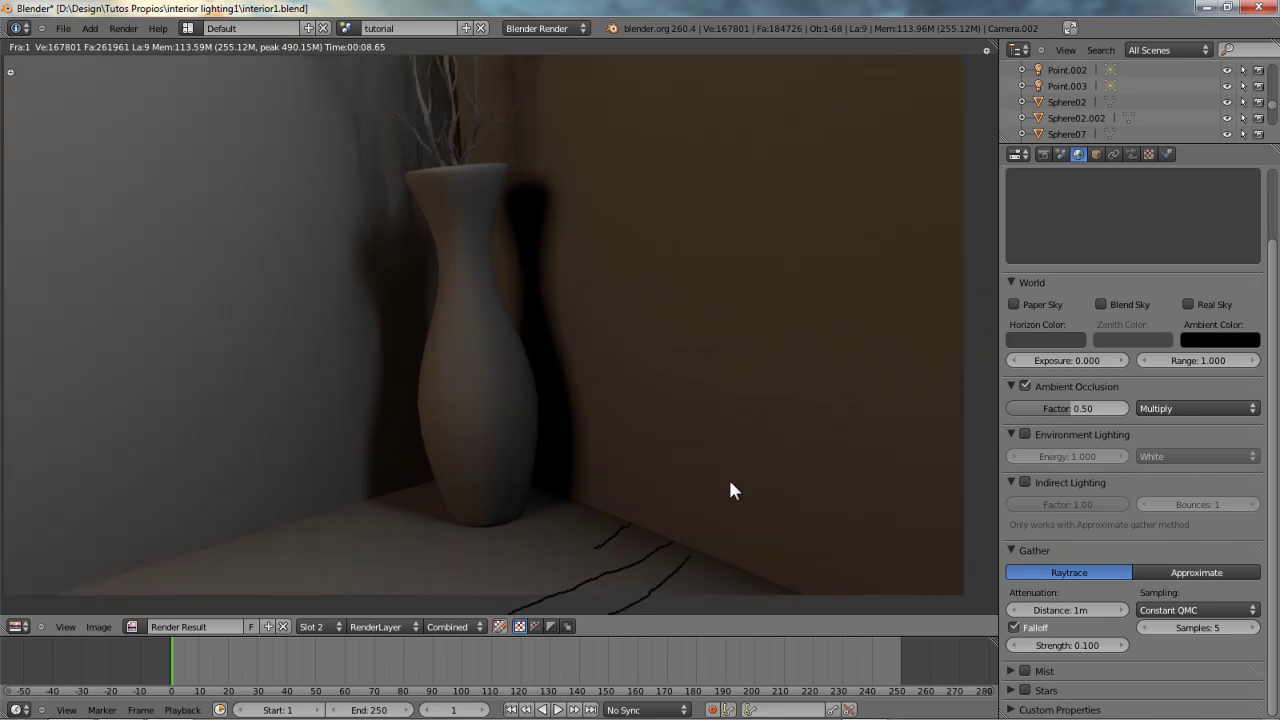
pyautogui.moveTo(649, 508); pyautogui.dragTo(659, 354, button='middle')
pyautogui.moveTo(378, 593)
pyautogui.mouseDown(button='right')
pyautogui.moveTo(693, 398)
pyautogui.moveTo(500, 474)
pyautogui.moveTo(603, 417)
pyautogui.moveTo(626, 383)
pyautogui.mouseUp(button='right')
pyautogui.press('Escape')
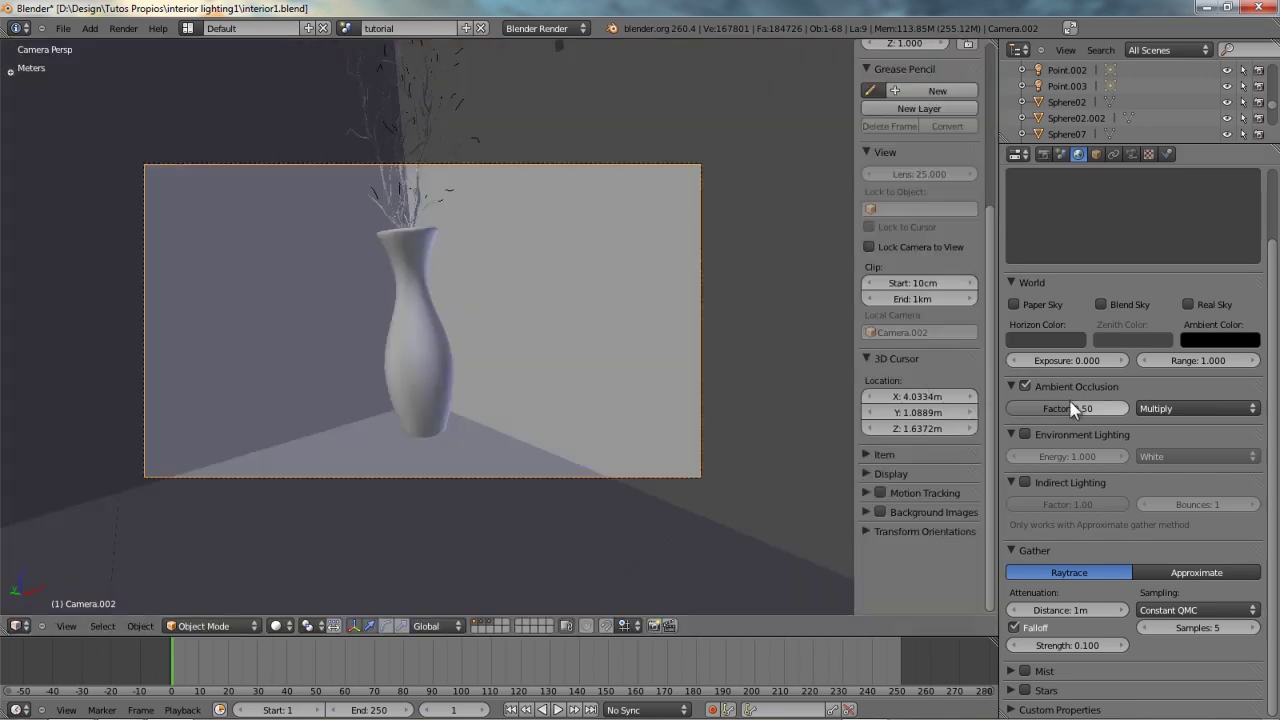
# Set the ambient occlusion falloff strength to 1.
pyautogui.click(1066, 646)
pyautogui.write('1')
pyautogui.press('Return')
# Make Camera.001, the camera framing the whole living room, the active camera and render the scene from it.
pyautogui.press('KP_Decimal')
pyautogui.scroll(-11, 473, 217)
pyautogui.scroll(5, 449, 321)
pyautogui.press('z')
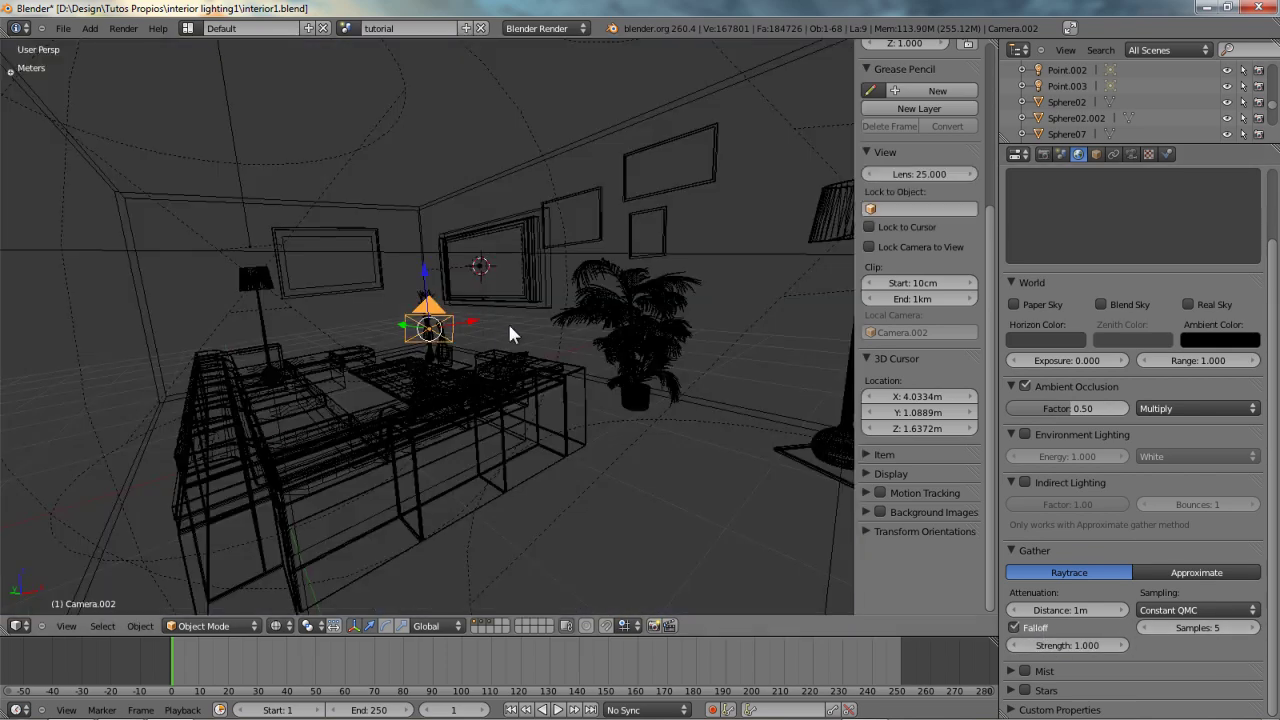
pyautogui.scroll(-6, 507, 320)
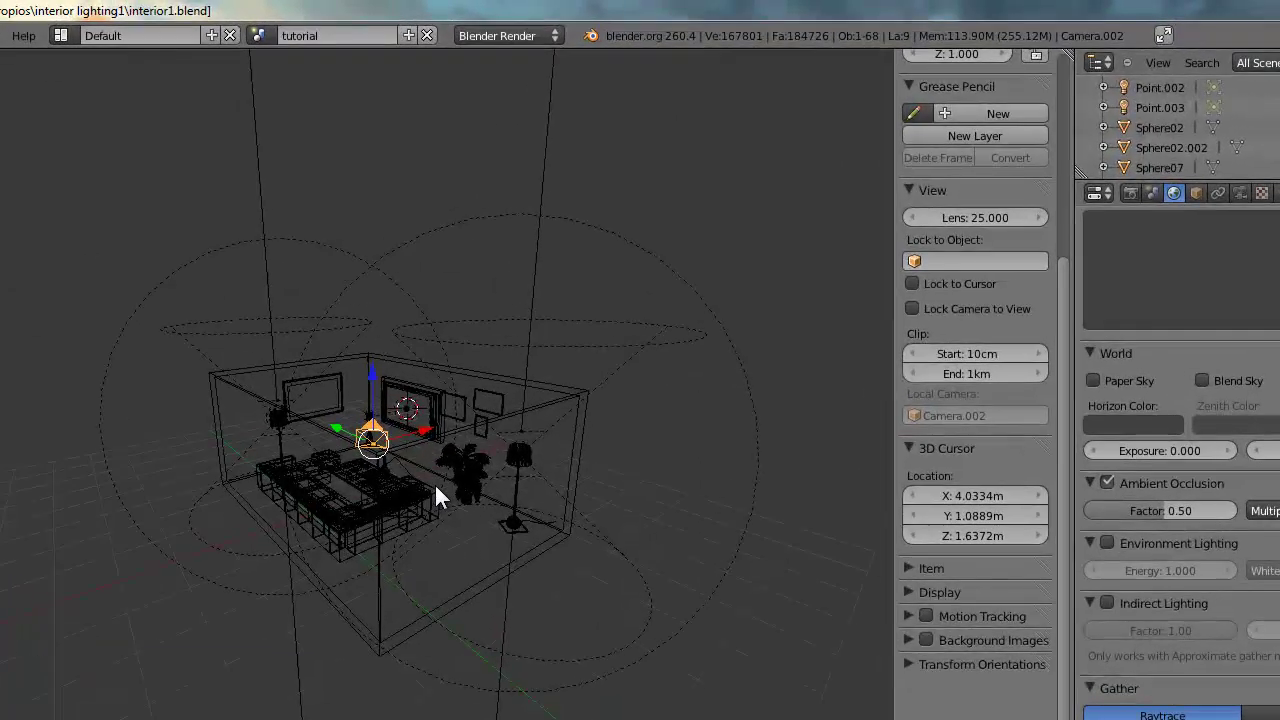
pyautogui.rightClick(405, 464)
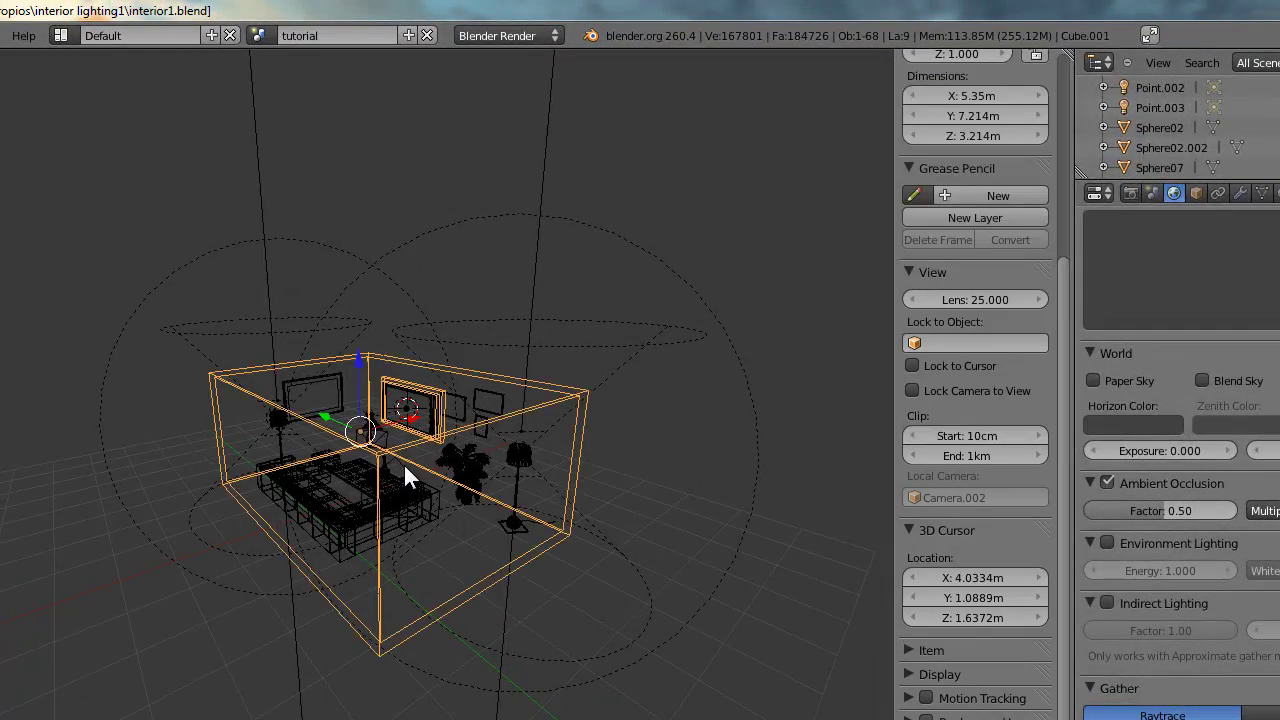
pyautogui.rightClick(404, 465)
pyautogui.press('KP_0')
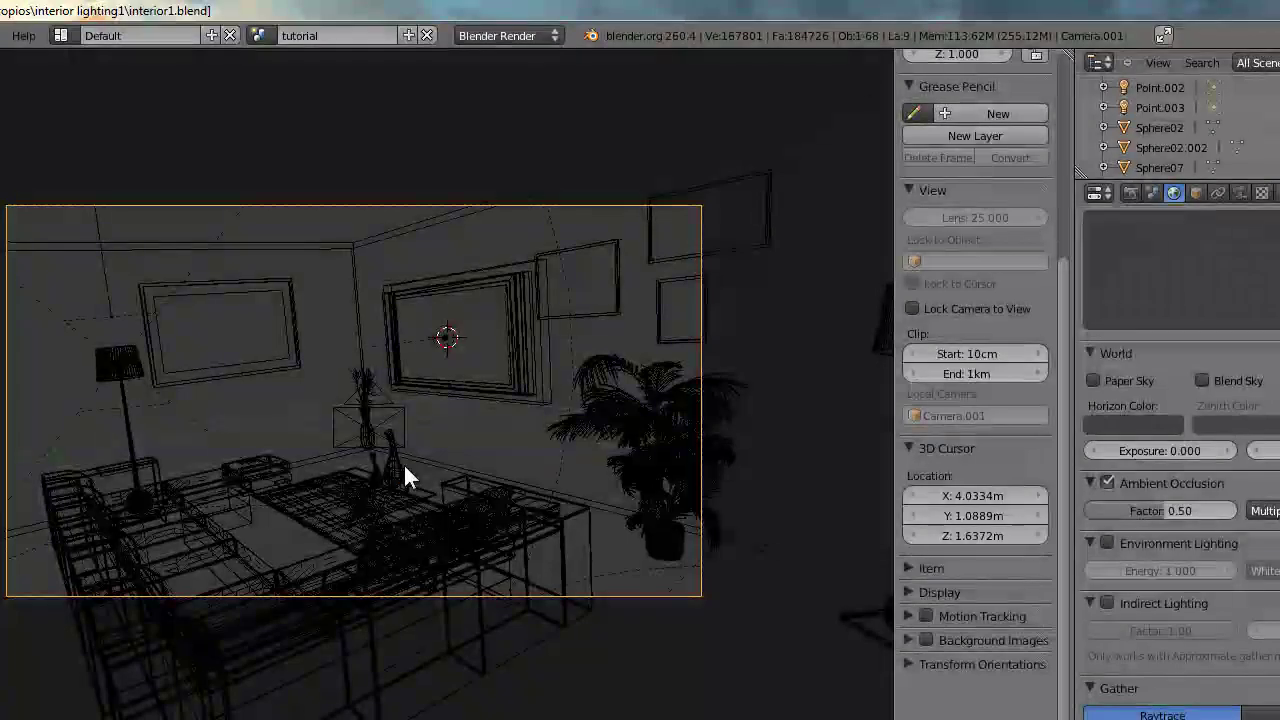
pyautogui.press('F12')
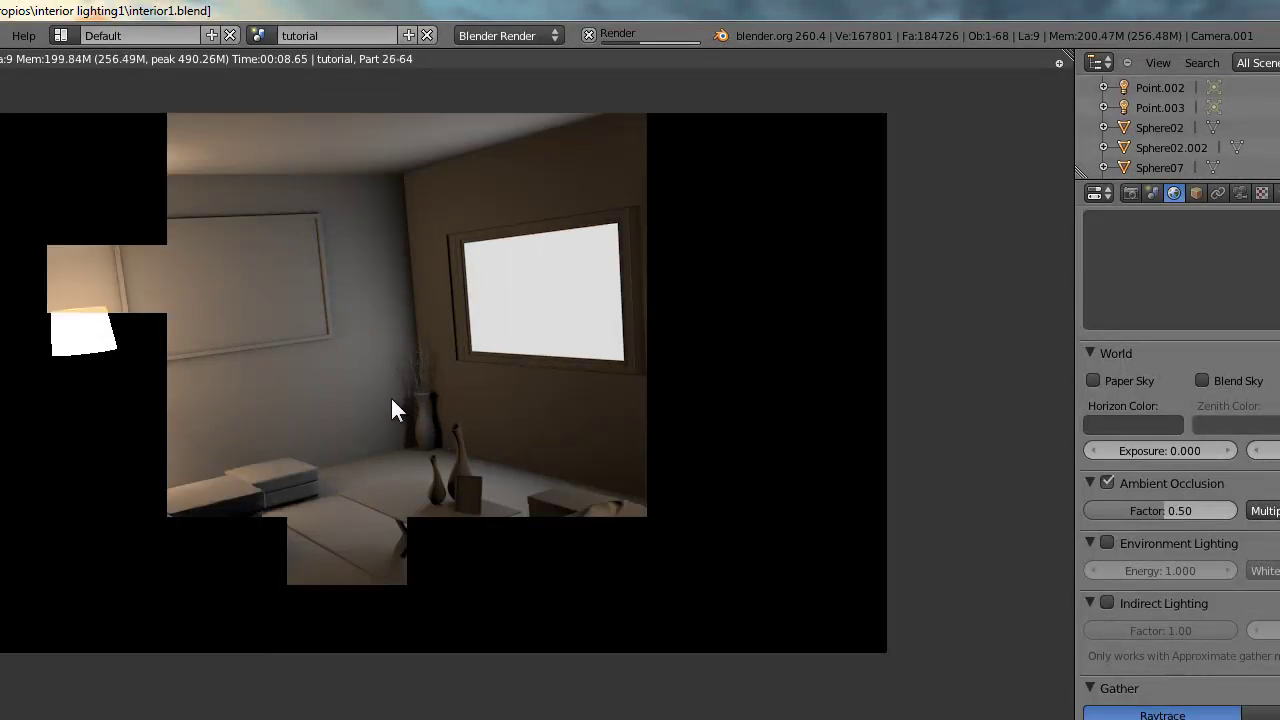
pyautogui.moveTo(391, 400); pyautogui.dragTo(413, 444, button='middle')
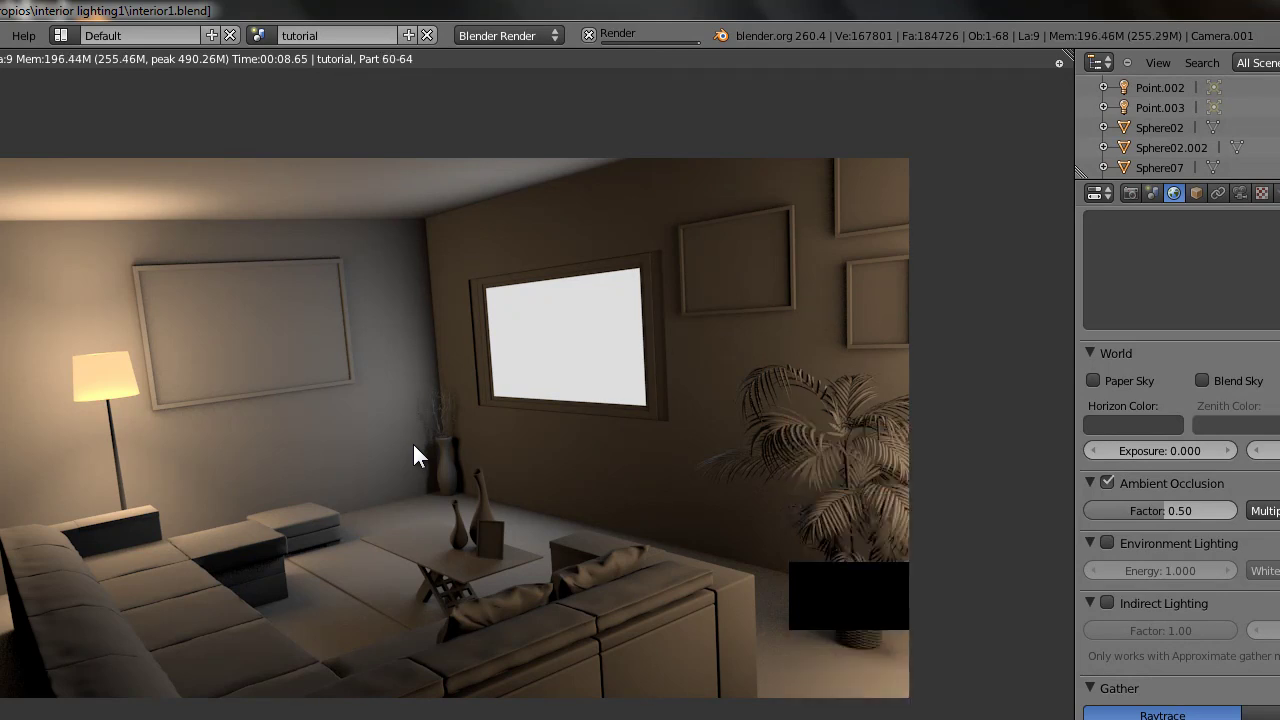
pyautogui.moveTo(389, 458); pyautogui.dragTo(443, 451, button='middle')
pyautogui.press('Escape')
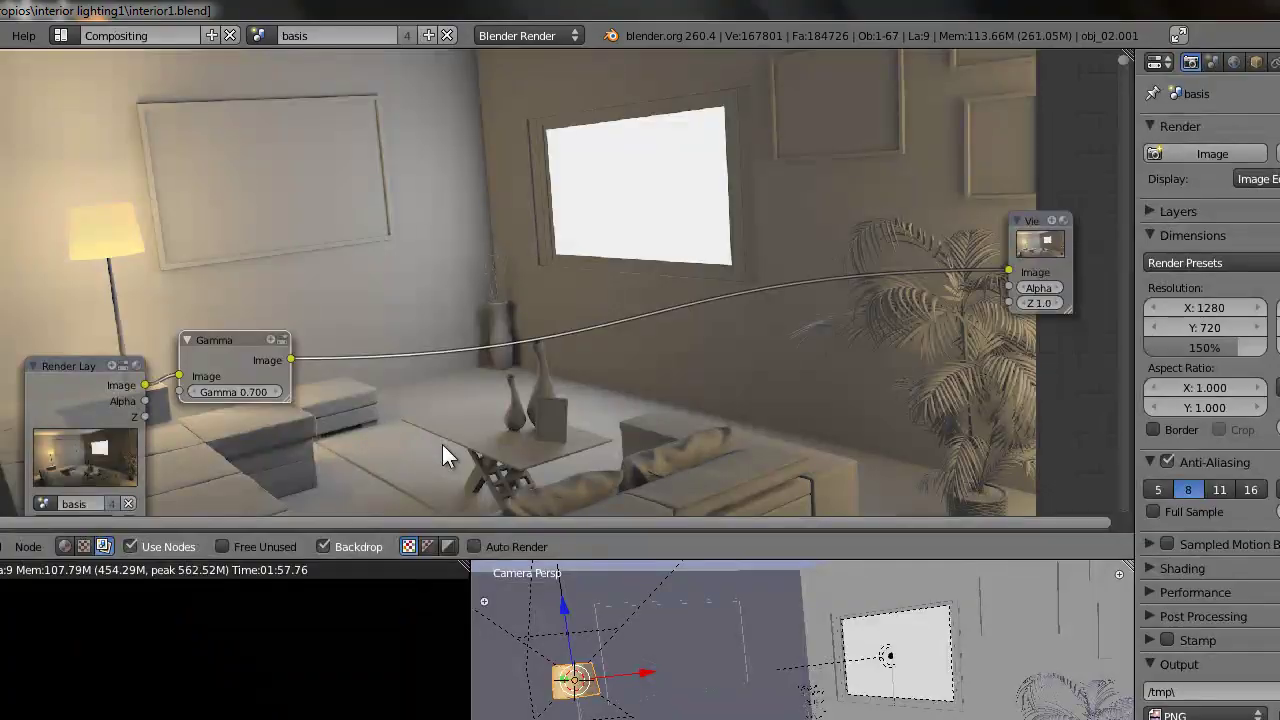
# Maximise the node editor in the Compositing layout, reposition the nodes over the backdrop and restore the editor's size.
pyautogui.hotkey('ctrl', 'Up')
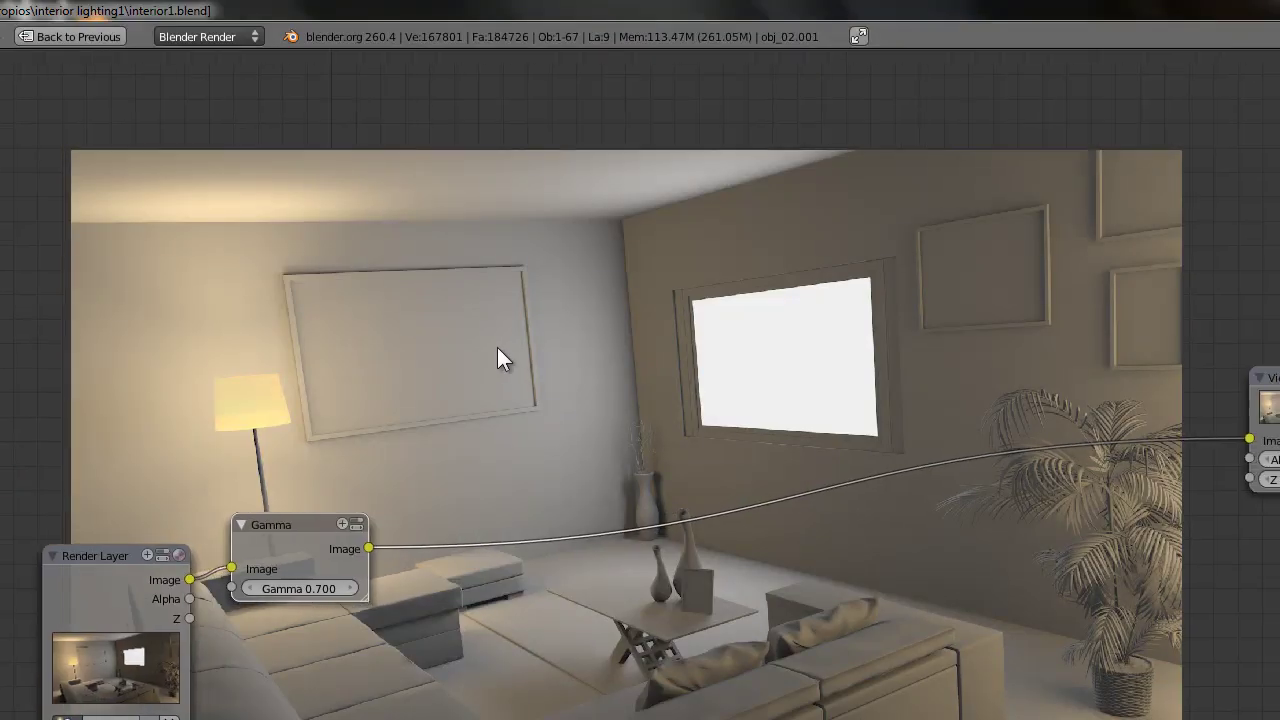
pyautogui.moveTo(499, 349); pyautogui.dragTo(459, 275, button='middle')
pyautogui.moveTo(689, 320); pyautogui.dragTo(617, 283, button='middle')
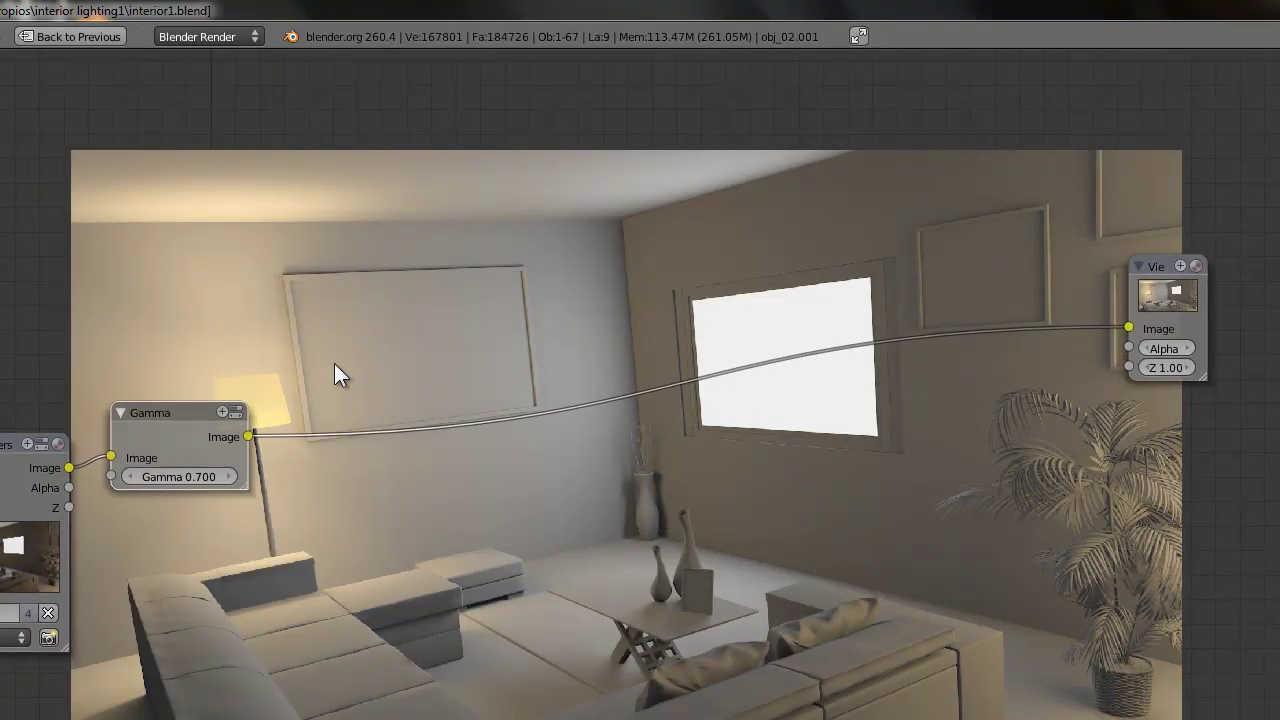
pyautogui.hotkey('ctrl', 'Up')
# Cycle through the available screen layouts until the Compositing layout is reached again.
pyautogui.hotkey('ctrl', 'Right')
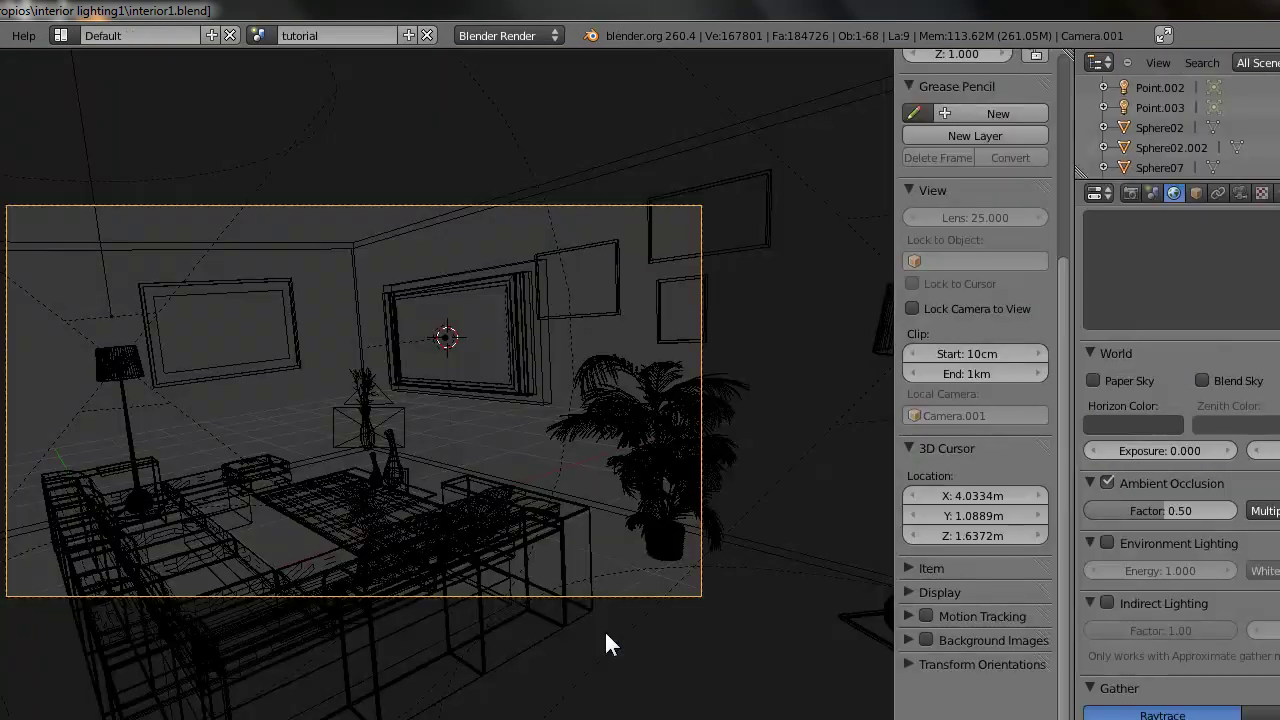
pyautogui.hotkey('ctrl', 'Right')
pyautogui.hotkey('ctrl', 'Right')
pyautogui.hotkey('ctrl', 'Right')
pyautogui.hotkey('ctrl', 'Right')
pyautogui.hotkey('ctrl', 'Right')
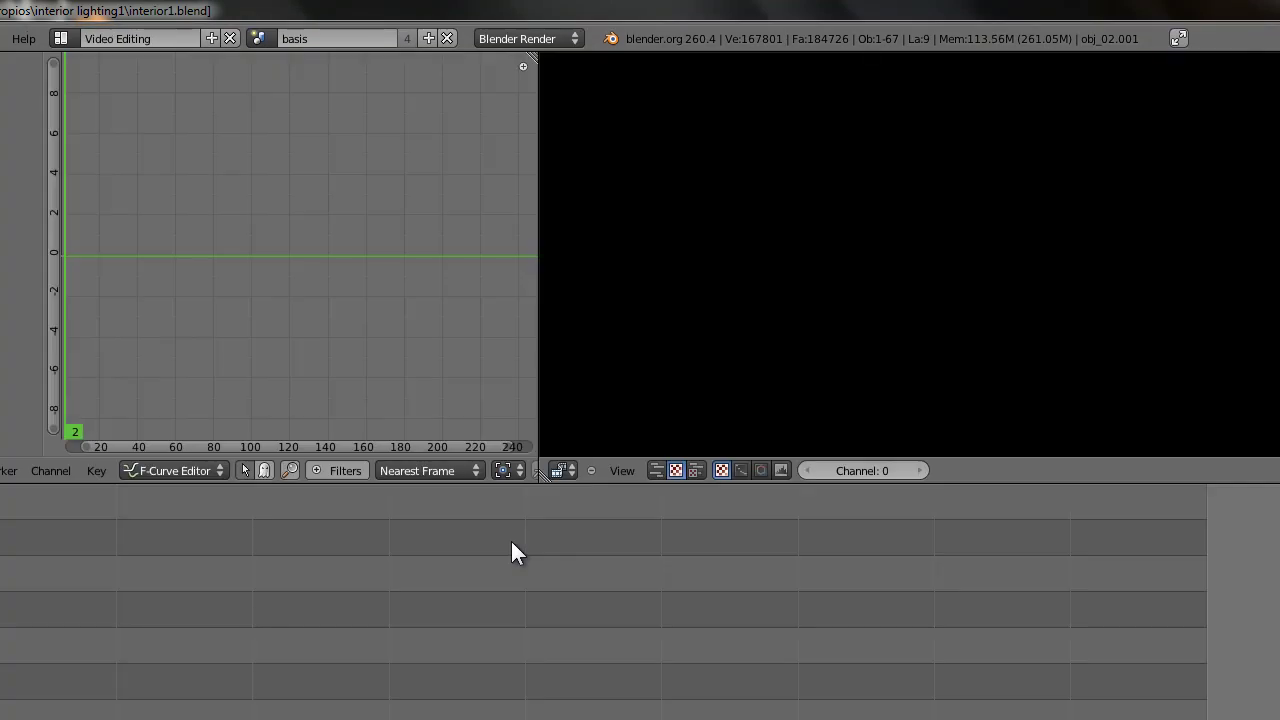
pyautogui.hotkey('ctrl', 'Right')
pyautogui.hotkey('ctrl', 'Right')
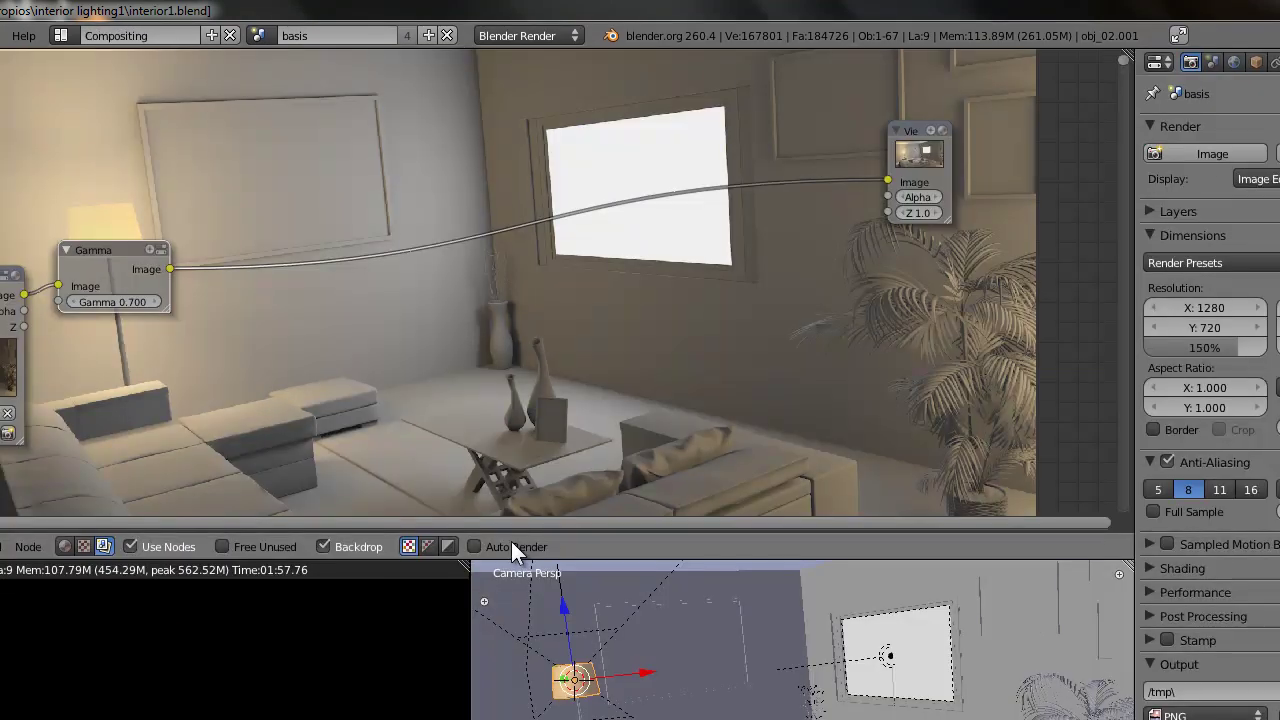
# Switch to the Default screen layout and back to the Compositing layout by choosing them by name.
pyautogui.click(60, 35)
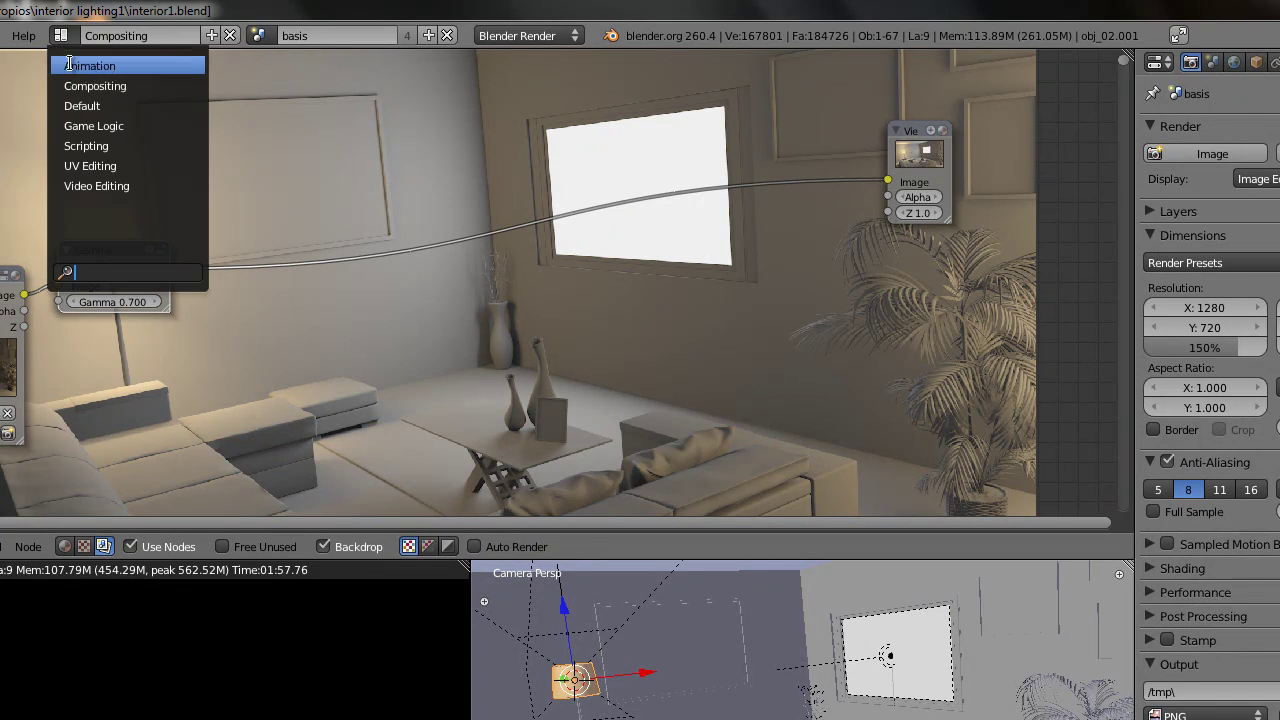
pyautogui.click(112, 106)
pyautogui.click(72, 38)
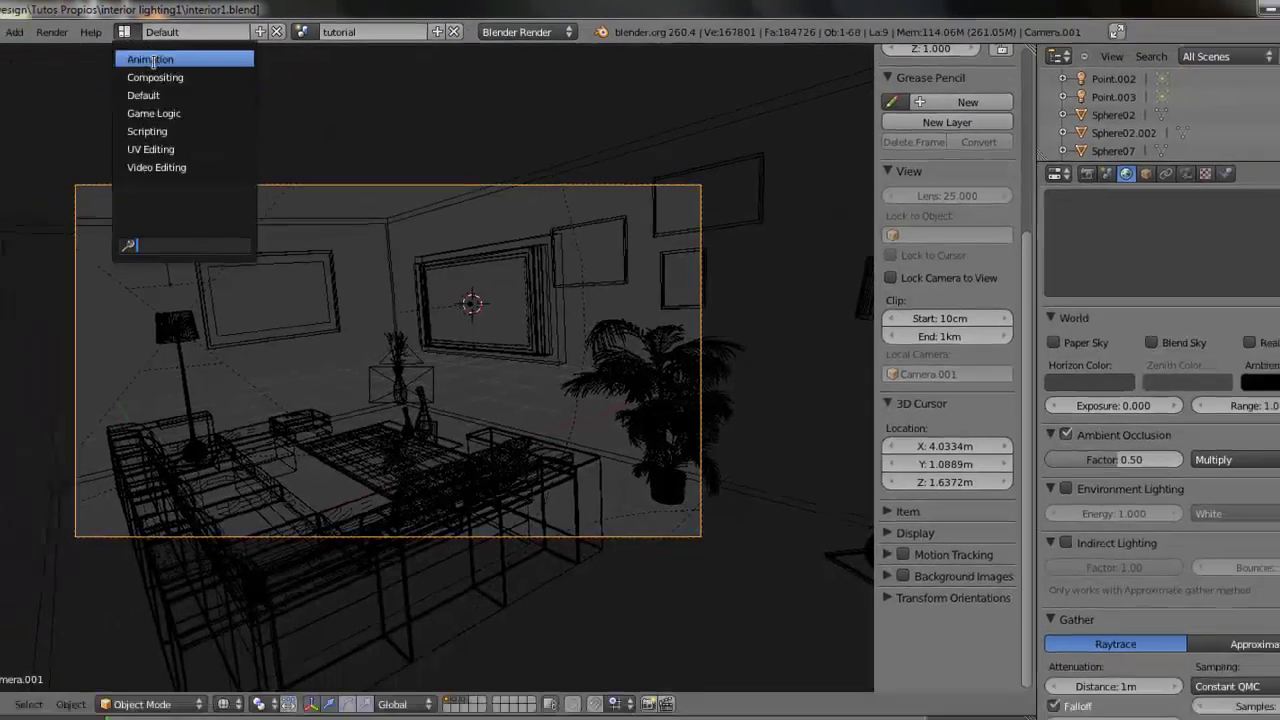
pyautogui.click(140, 79)
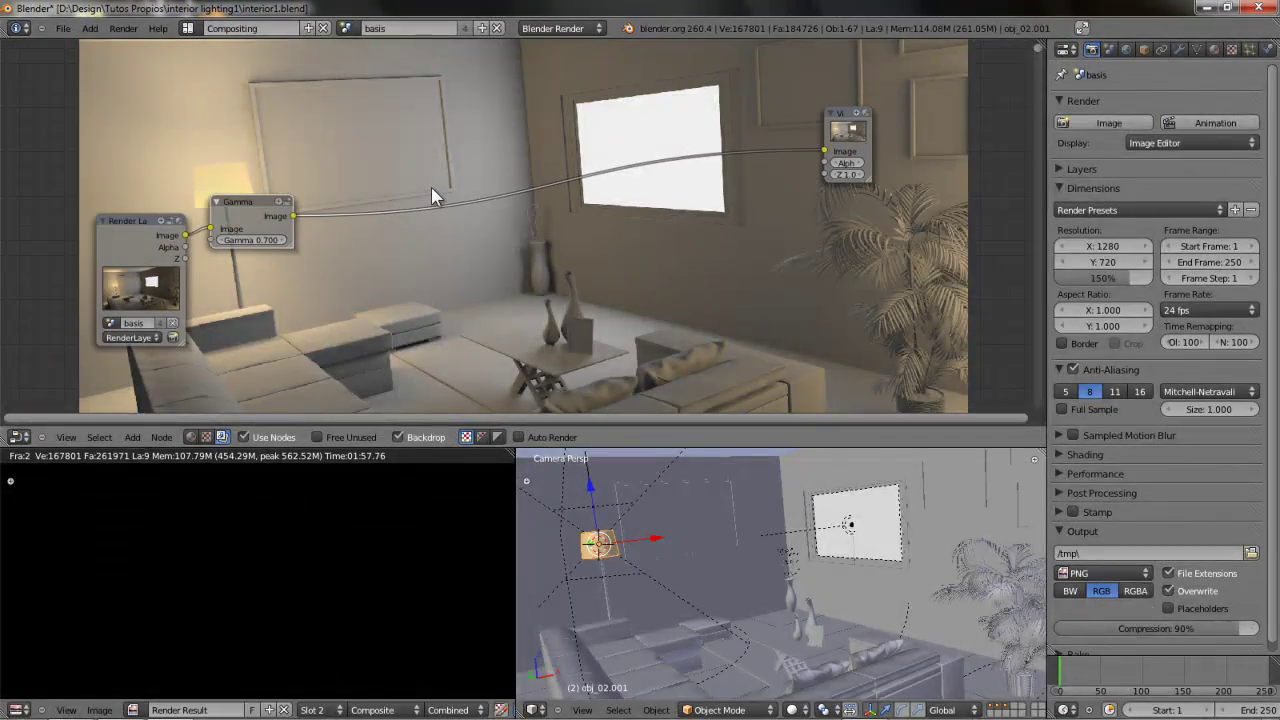
# Maximise and restore individual editors of the Compositing layout, including the 3D view.
pyautogui.scroll(-1, 431, 187)
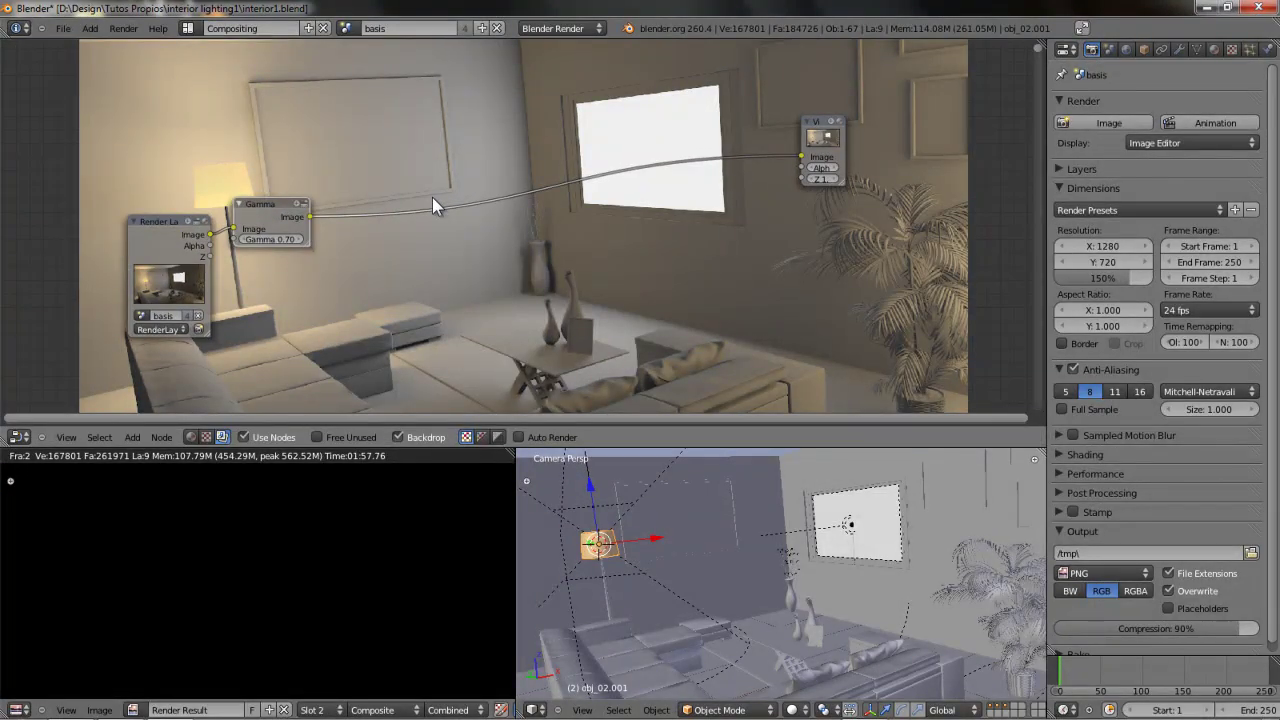
pyautogui.hotkey('ctrl', 'Up')
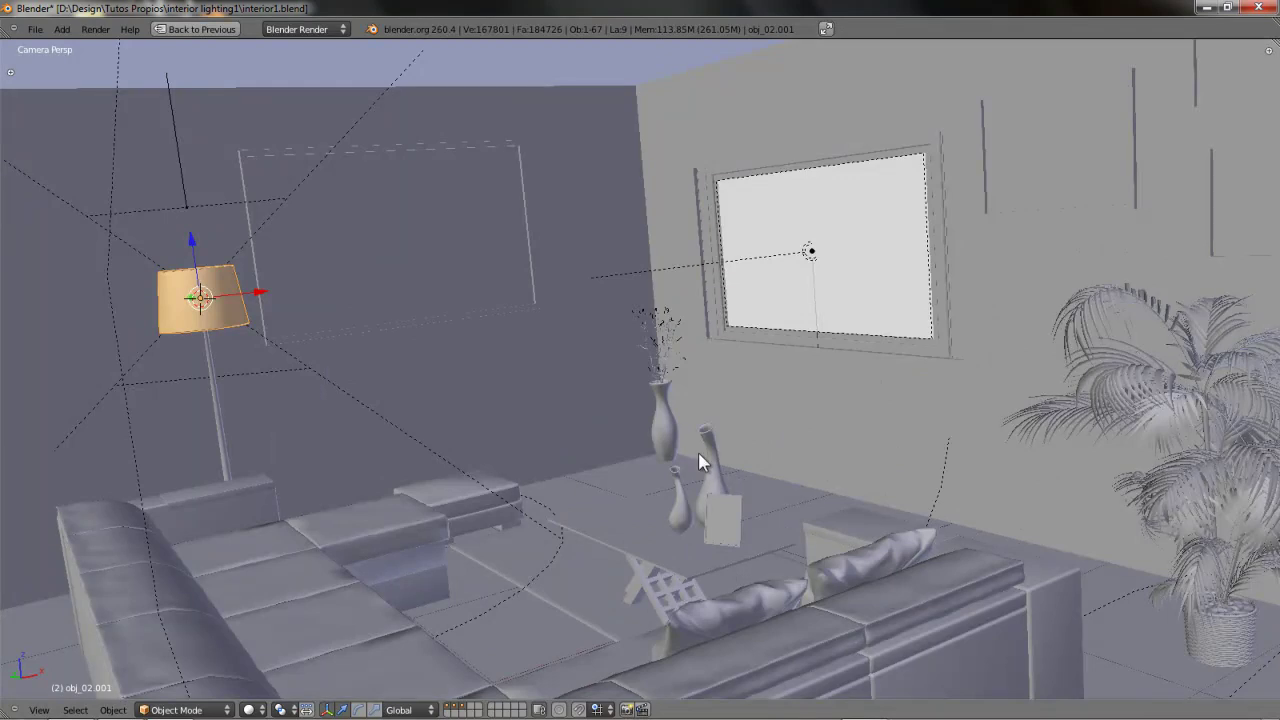
pyautogui.hotkey('ctrl', 'Up')
pyautogui.hotkey('ctrl', 'Up')
pyautogui.hotkey('ctrl', 'Up')
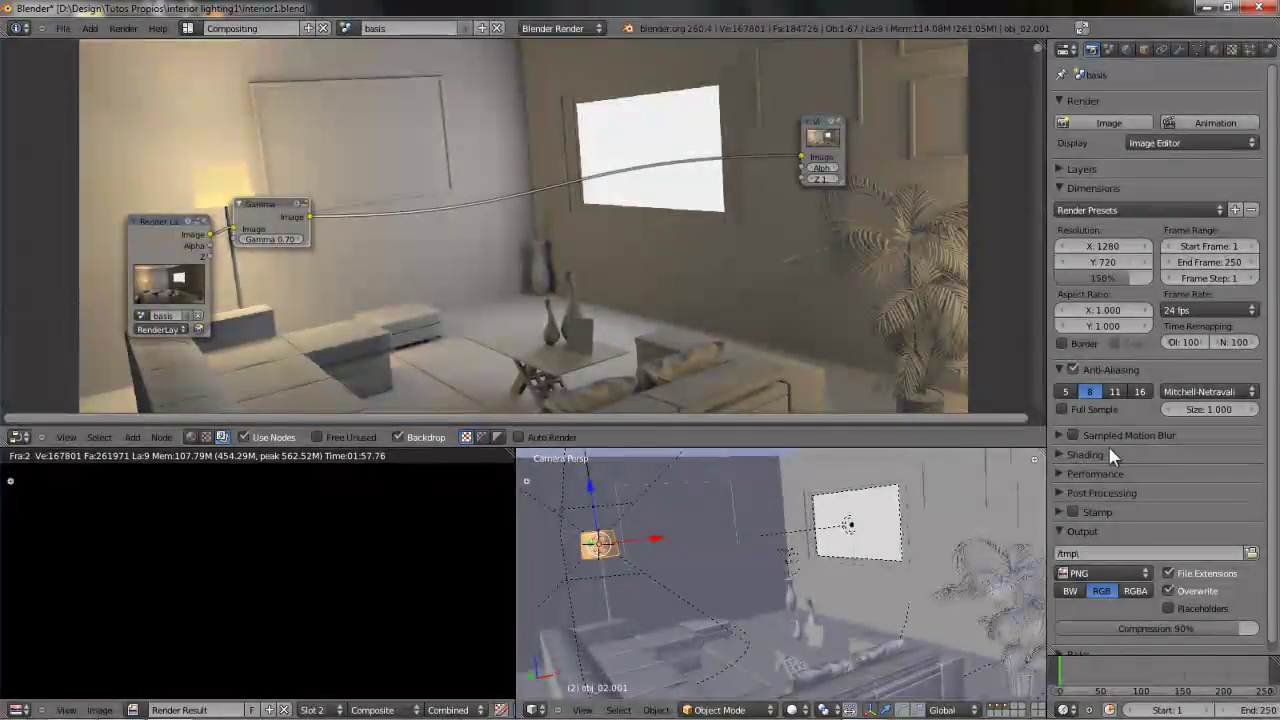
pyautogui.hotkey('ctrl', 'Up')
pyautogui.hotkey('ctrl', 'Up')
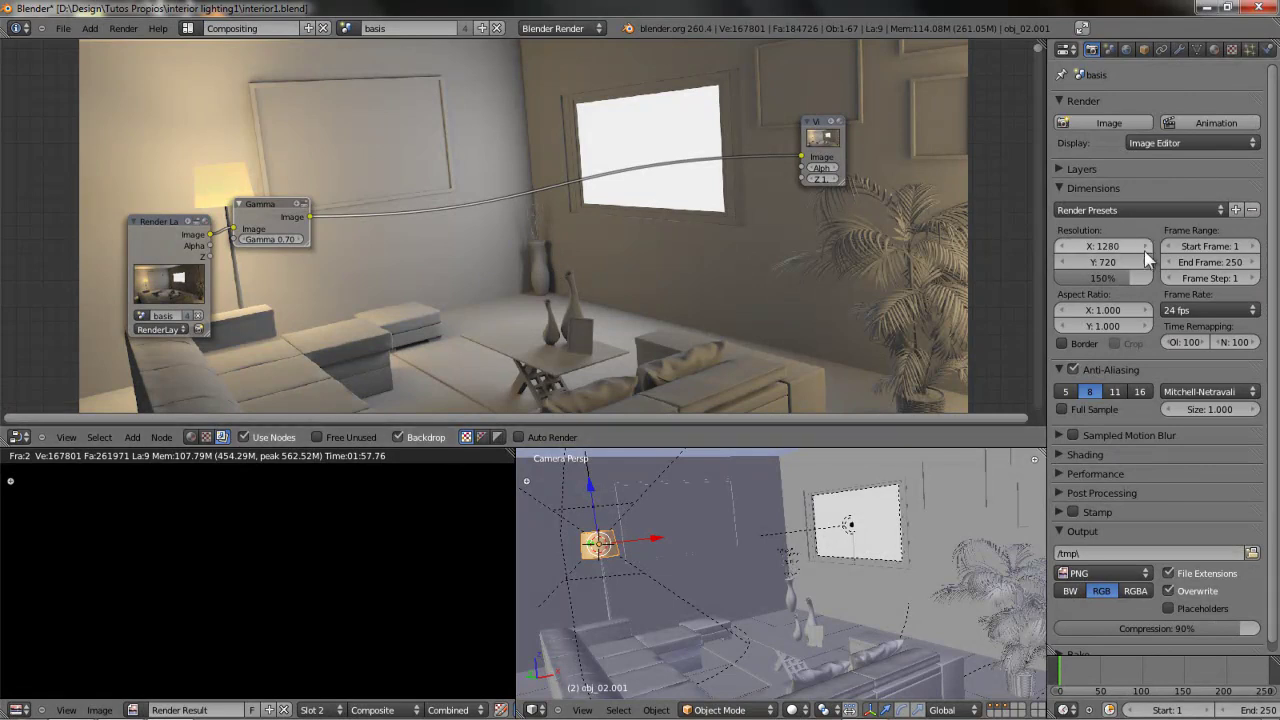
pyautogui.hotkey('ctrl', 'Up')
pyautogui.hotkey('ctrl', 'Up')
# Maximise the node editor and frame the Render Layers, Gamma and Viewer nodes over the backdrop.
pyautogui.hotkey('ctrl', 'Up')
pyautogui.moveTo(785, 338); pyautogui.dragTo(776, 341, button='middle')
pyautogui.scroll(3, 622, 322)
pyautogui.moveTo(393, 334); pyautogui.dragTo(446, 307, button='middle')
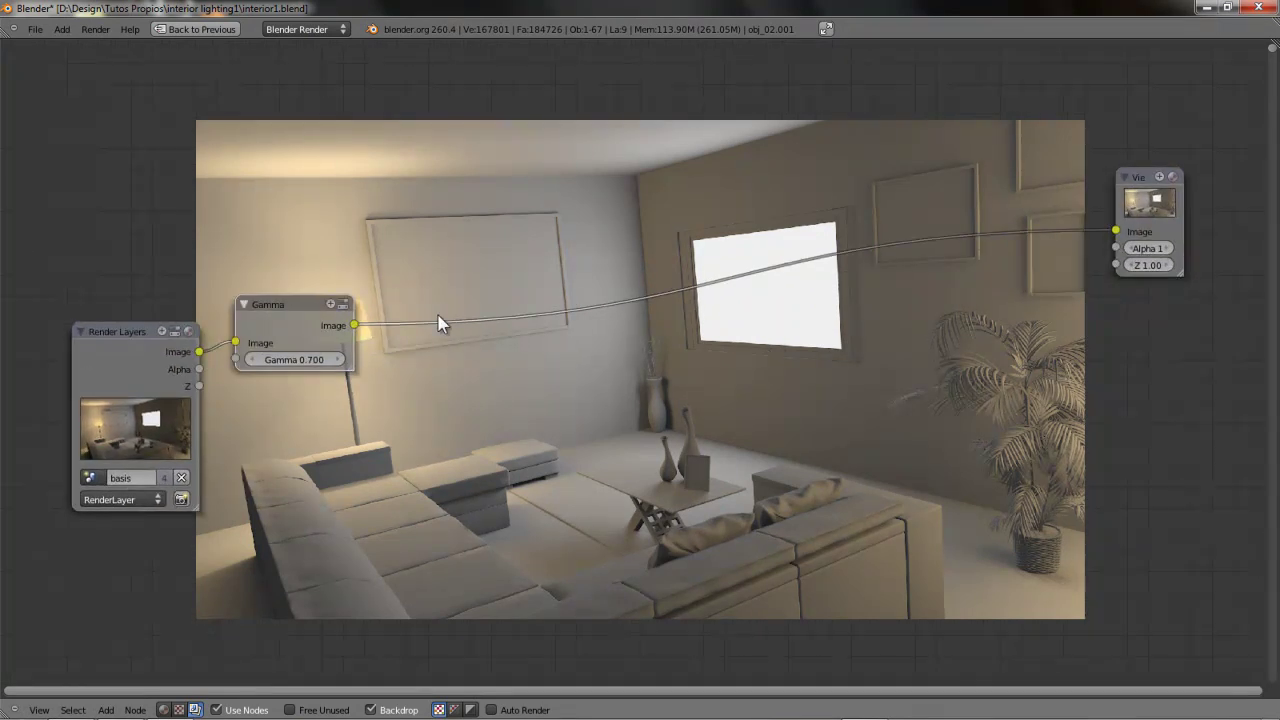
pyautogui.moveTo(271, 298); pyautogui.dragTo(300, 330)
pyautogui.rightClick(300, 330)
pyautogui.moveTo(518, 257); pyautogui.dragTo(494, 266, button='middle')
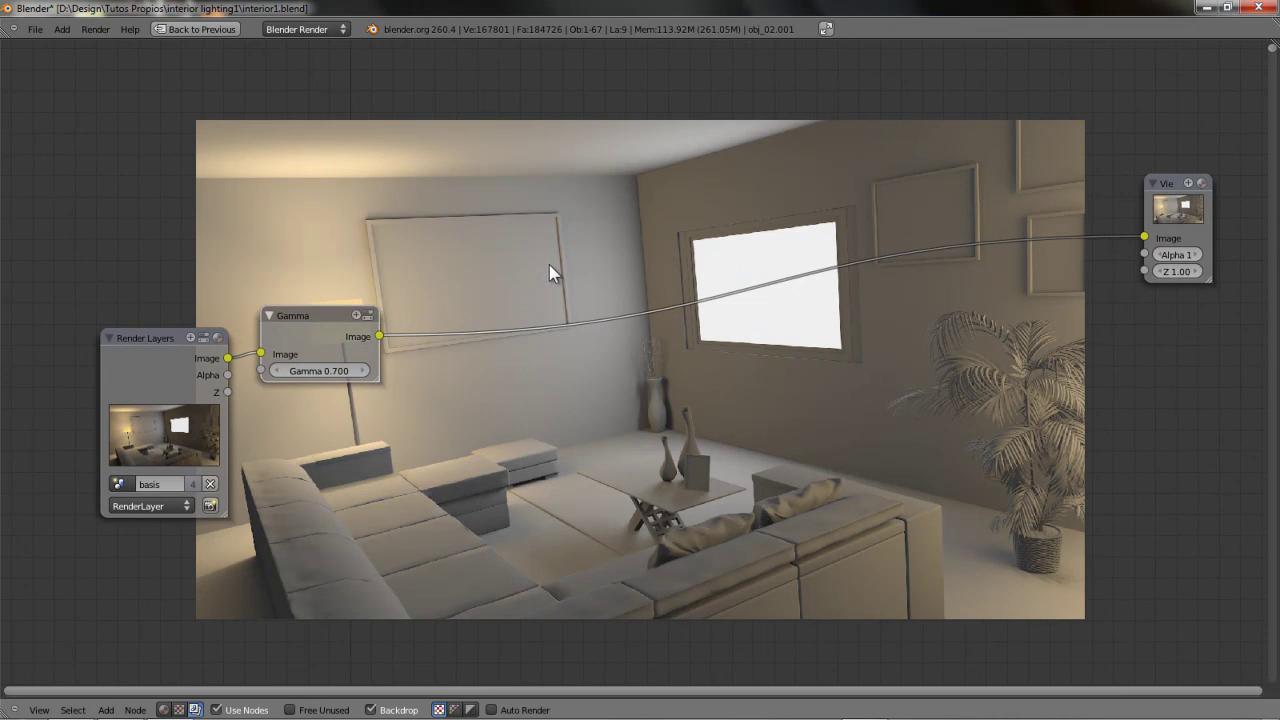
# Insert an RGB Curves node into the link between the Gamma and Viewer nodes.
pyautogui.hotkey('shift', 'a')
pyautogui.moveTo(500, 251)
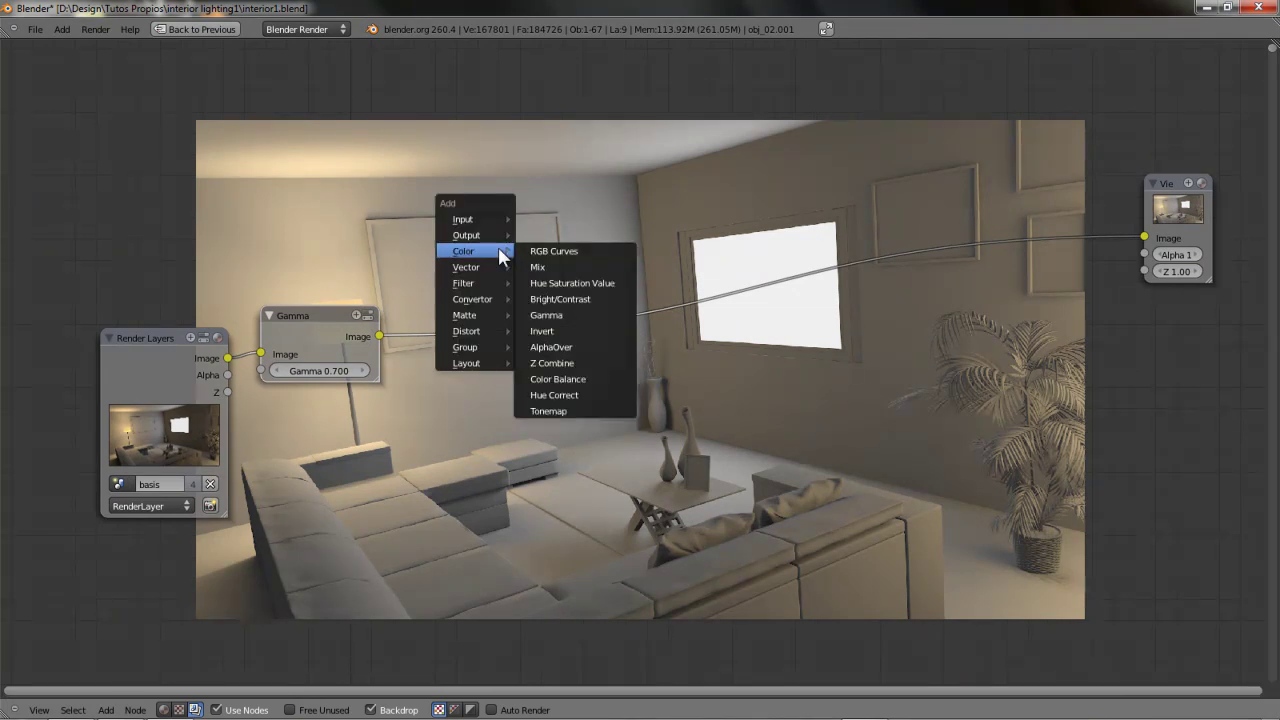
pyautogui.click(557, 251)
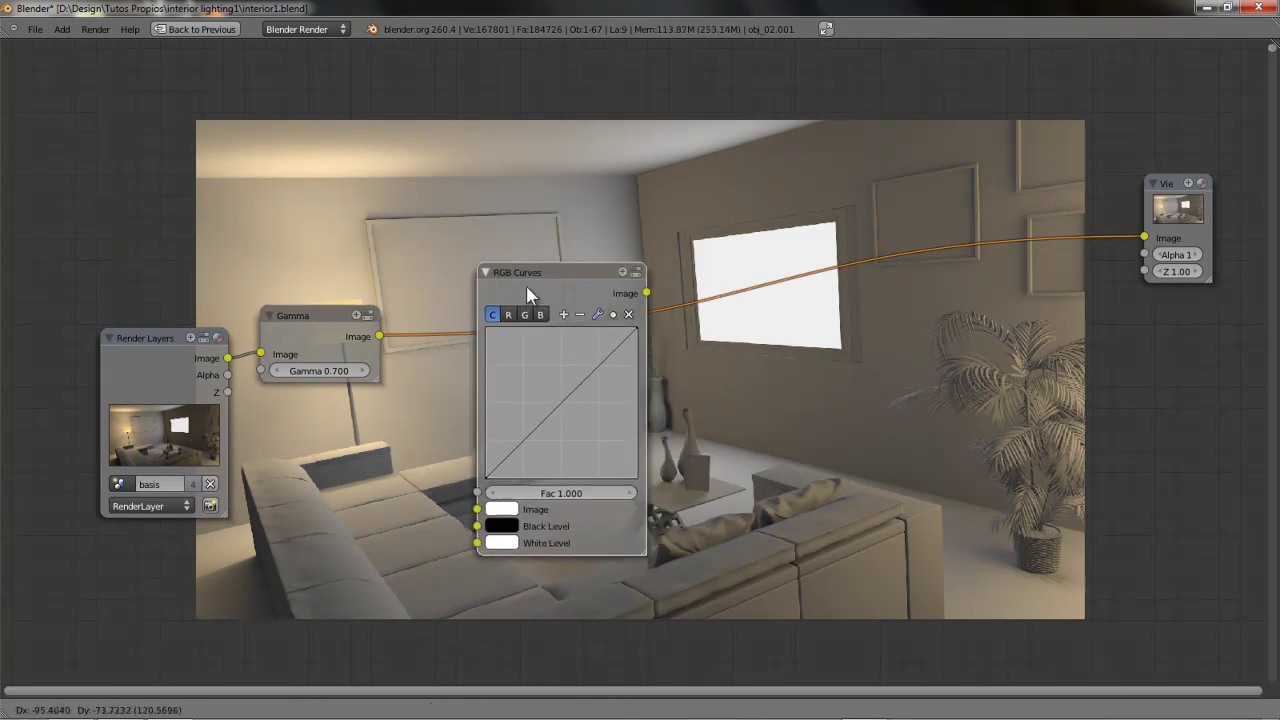
pyautogui.click(512, 284)
# Raise the upper part of the combined curve in the RGB Curves node to brighten the composited image.
pyautogui.scroll(3, 455, 309)
pyautogui.moveTo(380, 232); pyautogui.dragTo(355, 303, button='middle')
pyautogui.click(262, 446)
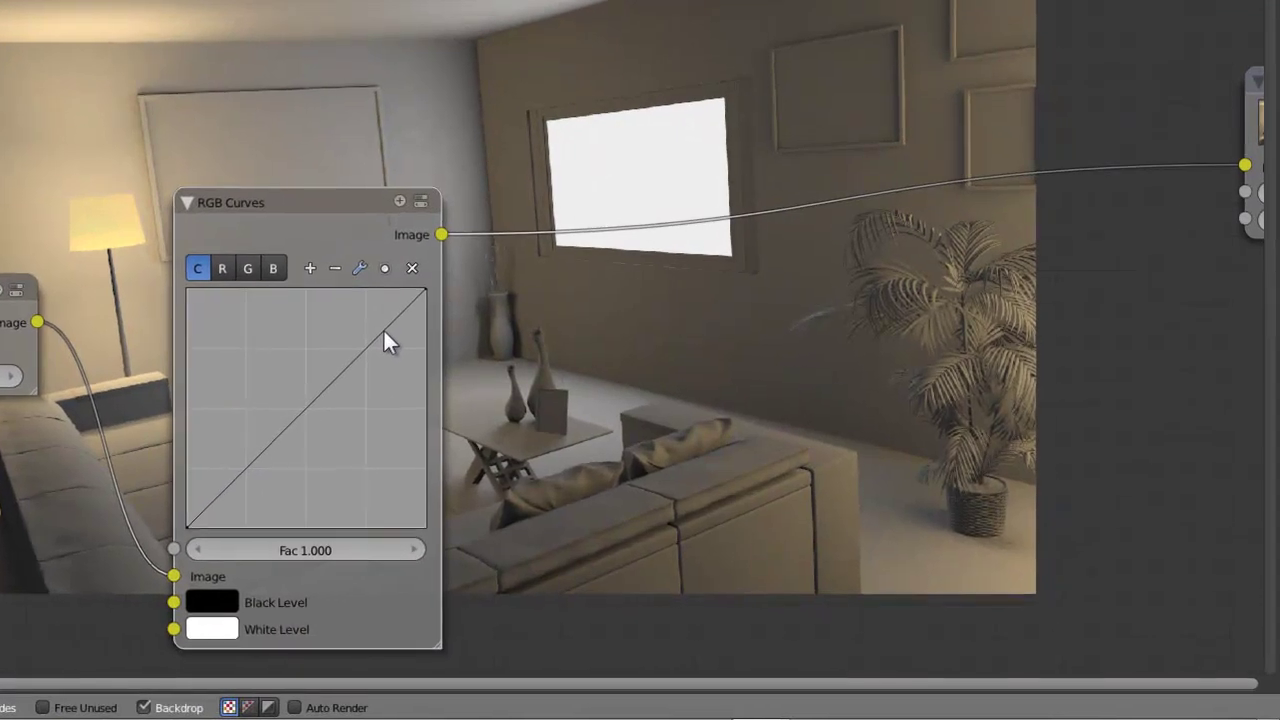
pyautogui.moveTo(563, 407); pyautogui.dragTo(555, 404)
pyautogui.moveTo(373, 325); pyautogui.dragTo(369, 323)
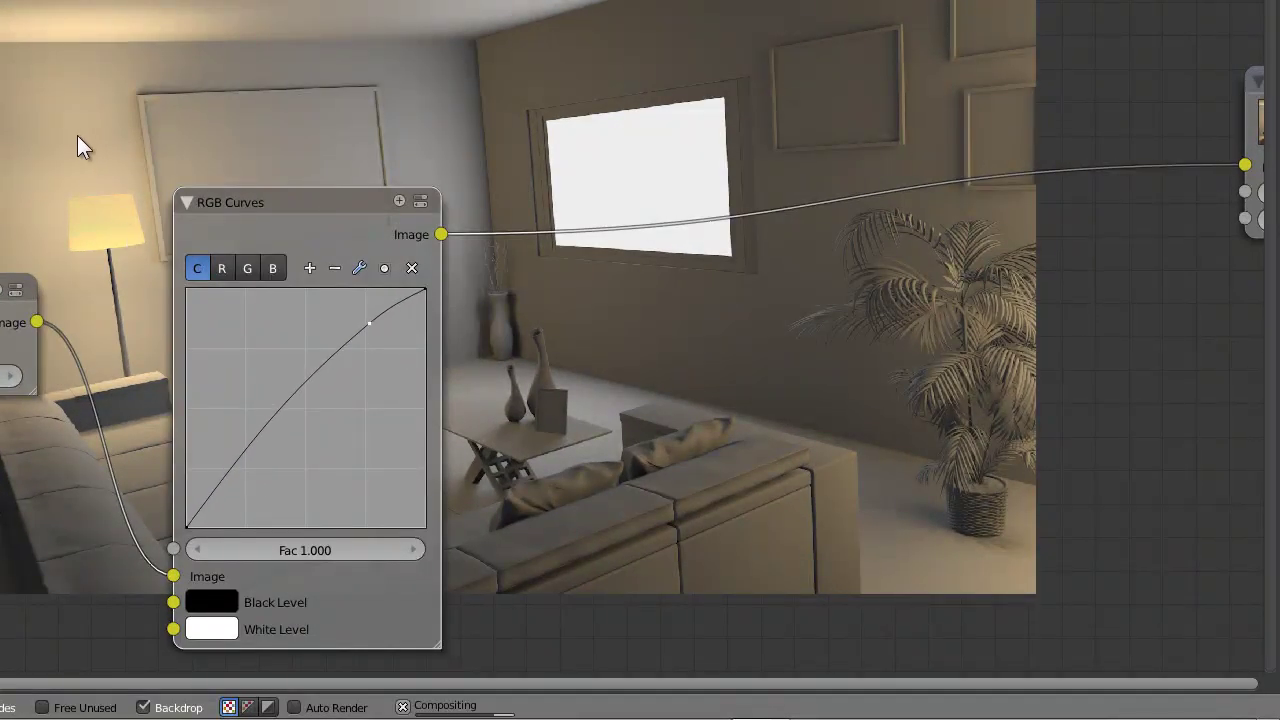
# Lower the dark part of the combined curve in the RGB Curves node and move the Viewer node farther away to make room.
pyautogui.moveTo(234, 473); pyautogui.dragTo(237, 481)
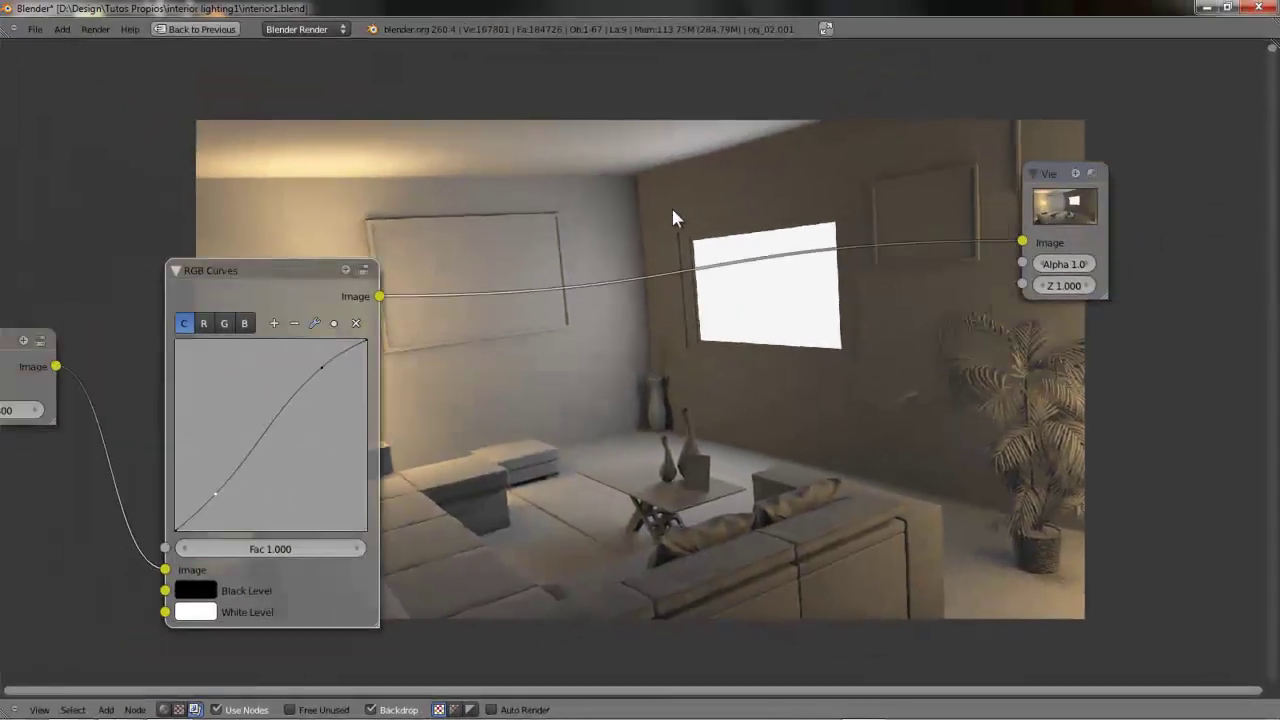
pyautogui.scroll(-2, 673, 217)
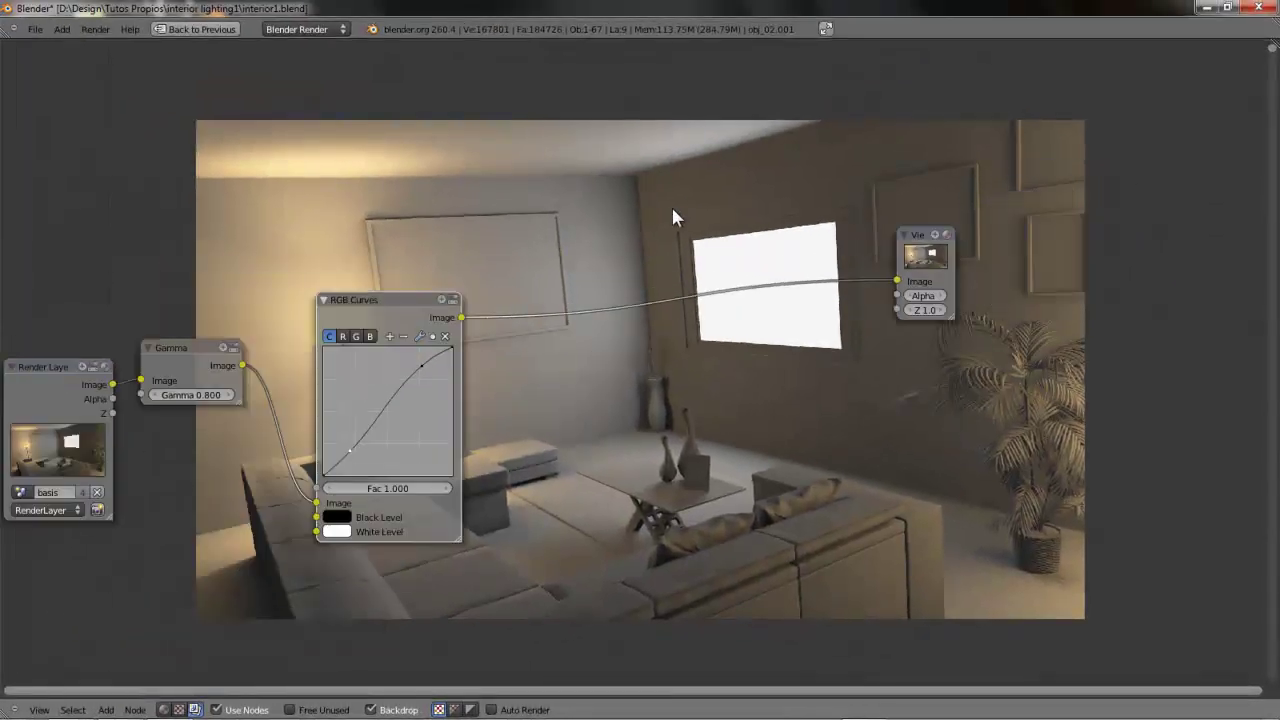
pyautogui.moveTo(919, 257); pyautogui.dragTo(1095, 226)
pyautogui.moveTo(426, 172); pyautogui.dragTo(772, 173, button='middle')
pyautogui.moveTo(501, 334); pyautogui.dragTo(374, 397, button='middle')
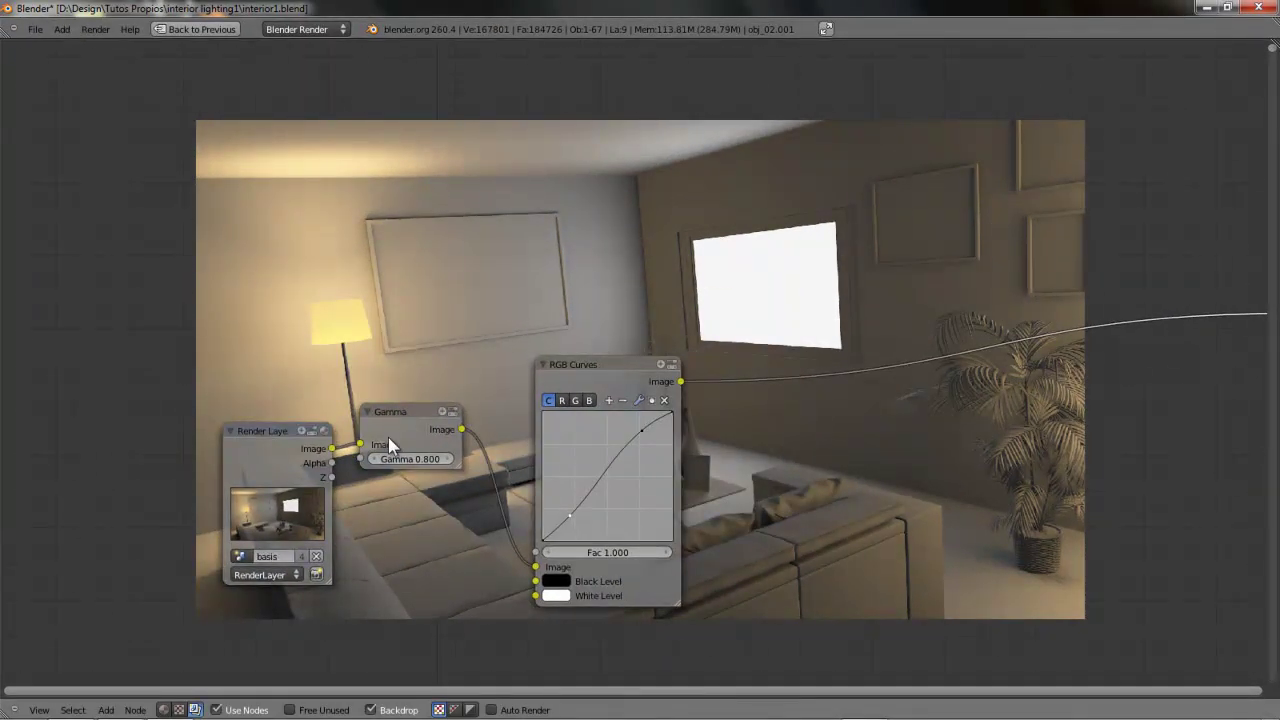
pyautogui.moveTo(476, 410); pyautogui.dragTo(328, 372, button='middle')
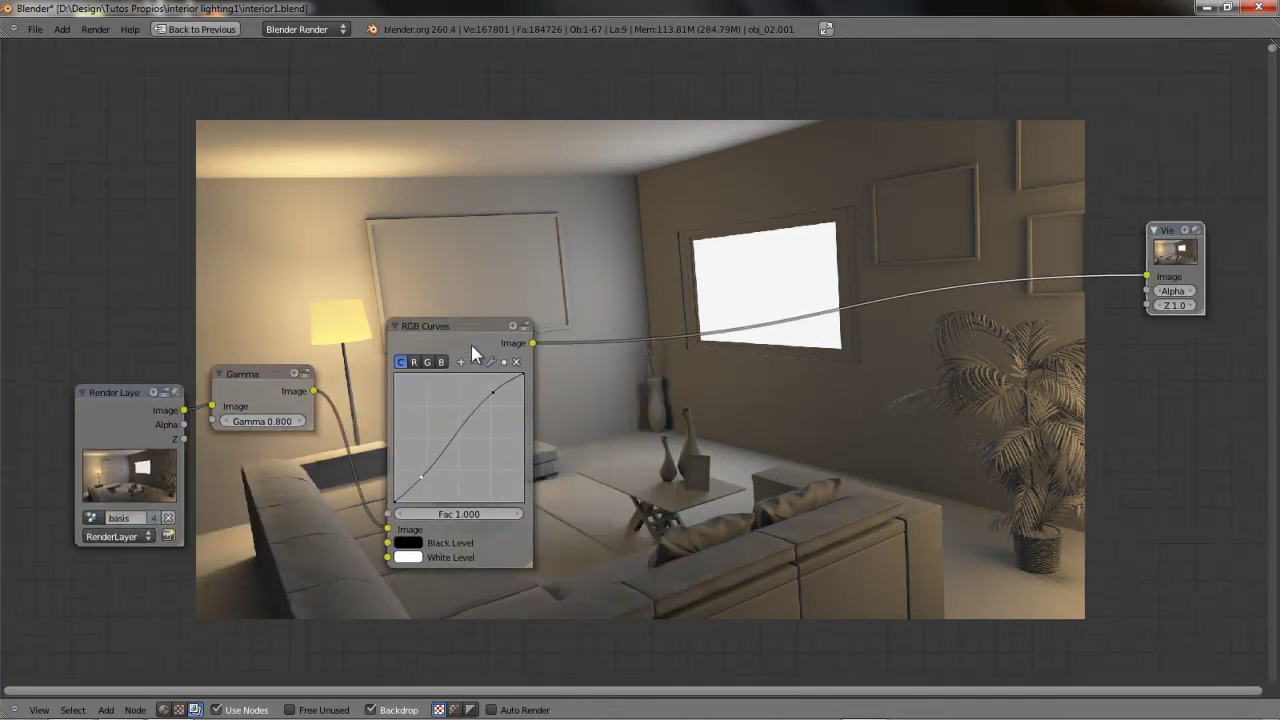
# Insert a Hue Saturation Value node into the link between the RGB Curves and Viewer nodes.
pyautogui.hotkey('shift', 'a')
pyautogui.moveTo(620, 332)
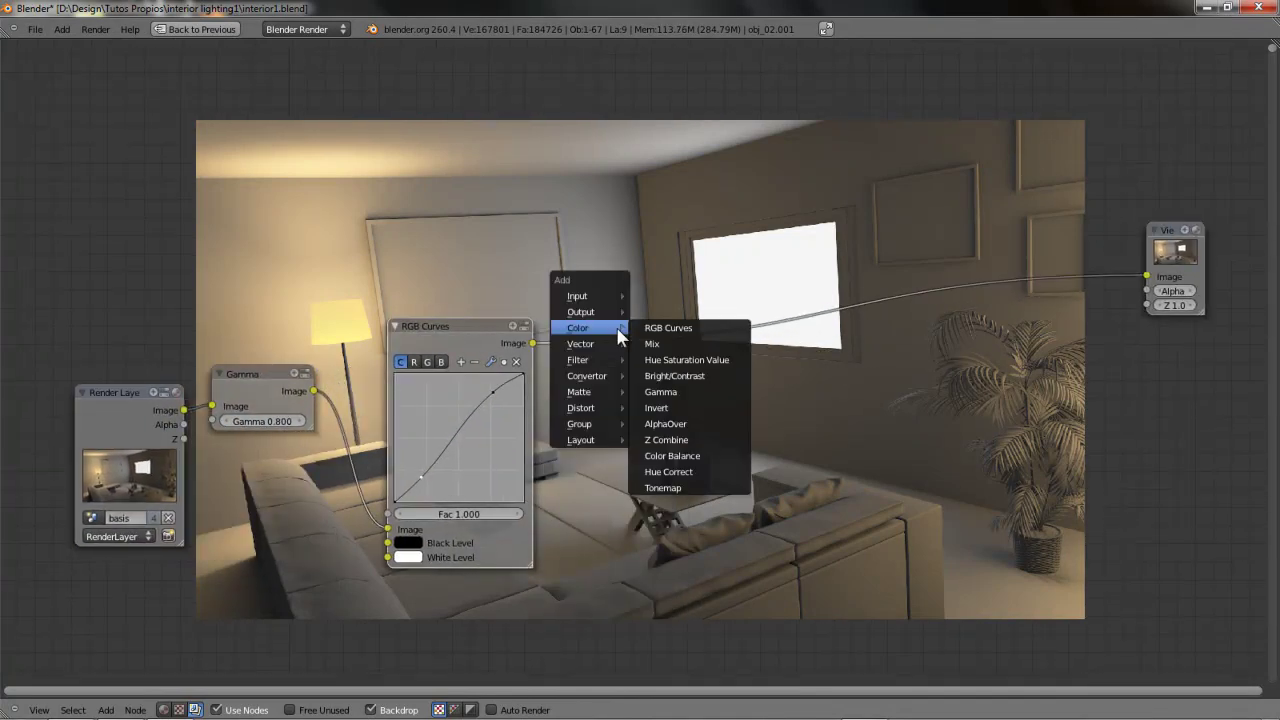
pyautogui.click(697, 369)
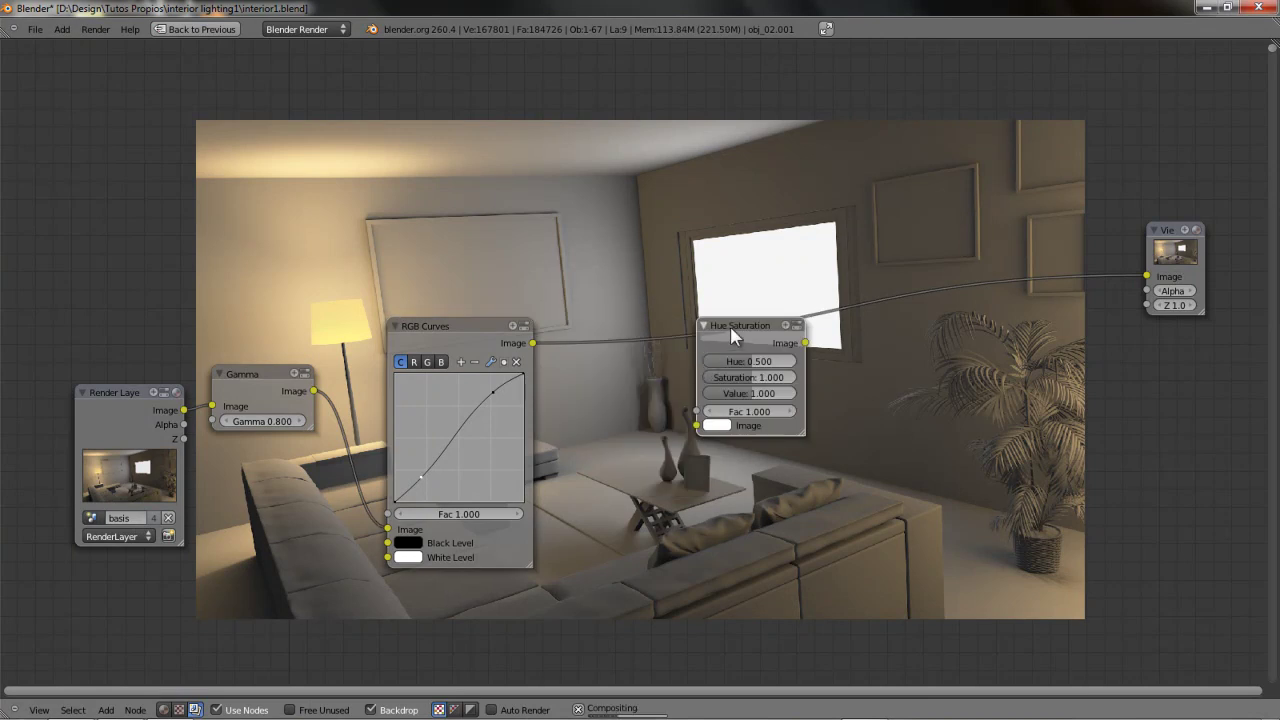
pyautogui.click(588, 344)
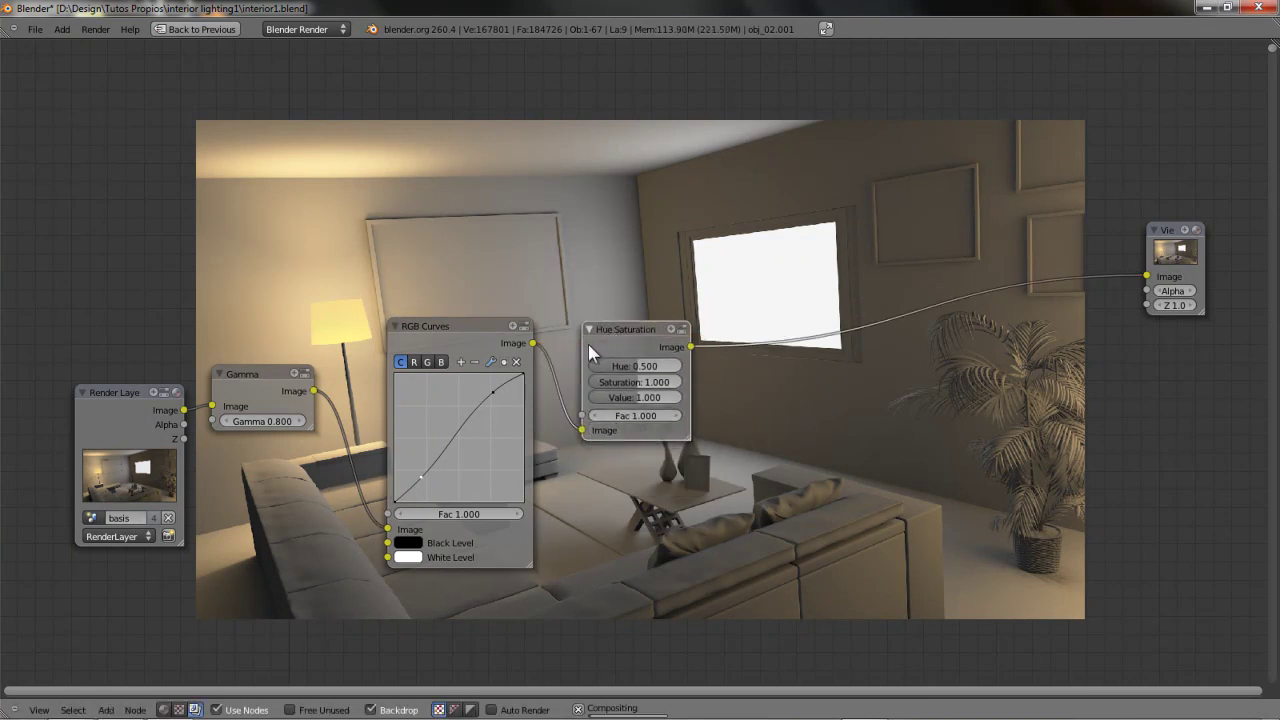
# Try the Hue Saturation Value node's saturation at 0, and set it back to 1.
pyautogui.scroll(2, 588, 344)
pyautogui.click(641, 389)
pyautogui.click(635, 360)
pyautogui.moveTo(645, 395); pyautogui.dragTo(543, 372)
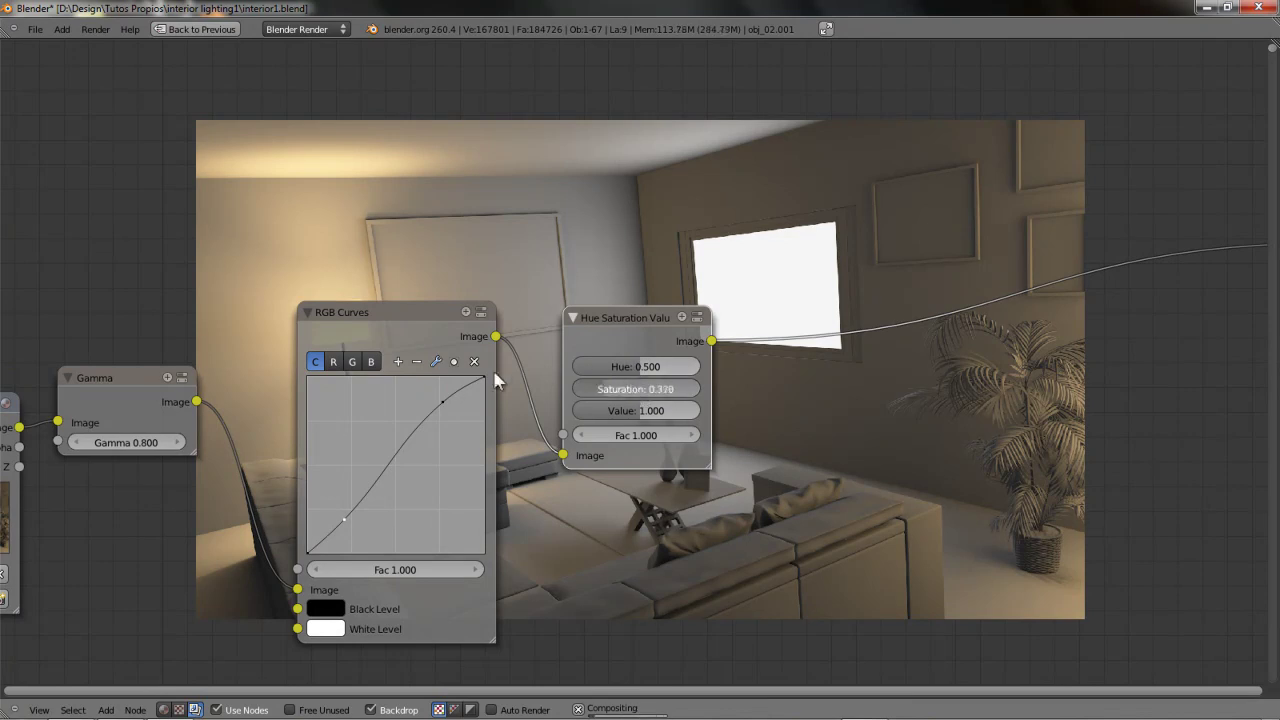
pyautogui.moveTo(601, 220); pyautogui.dragTo(538, 321, button='middle')
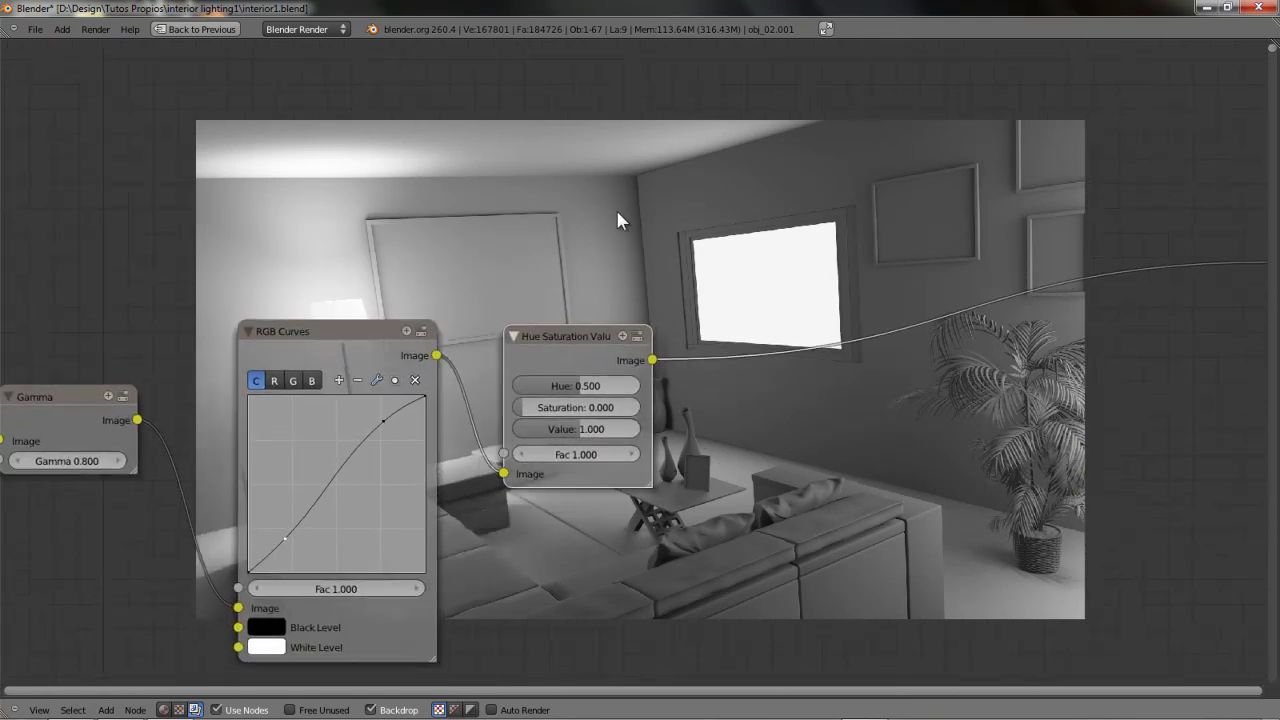
pyautogui.click(548, 407)
pyautogui.write('1')
pyautogui.press('Return')
# Set the saturation of the Hue Saturation Value node to 1.03.
pyautogui.moveTo(676, 214); pyautogui.dragTo(661, 224, button='middle')
pyautogui.click(573, 413)
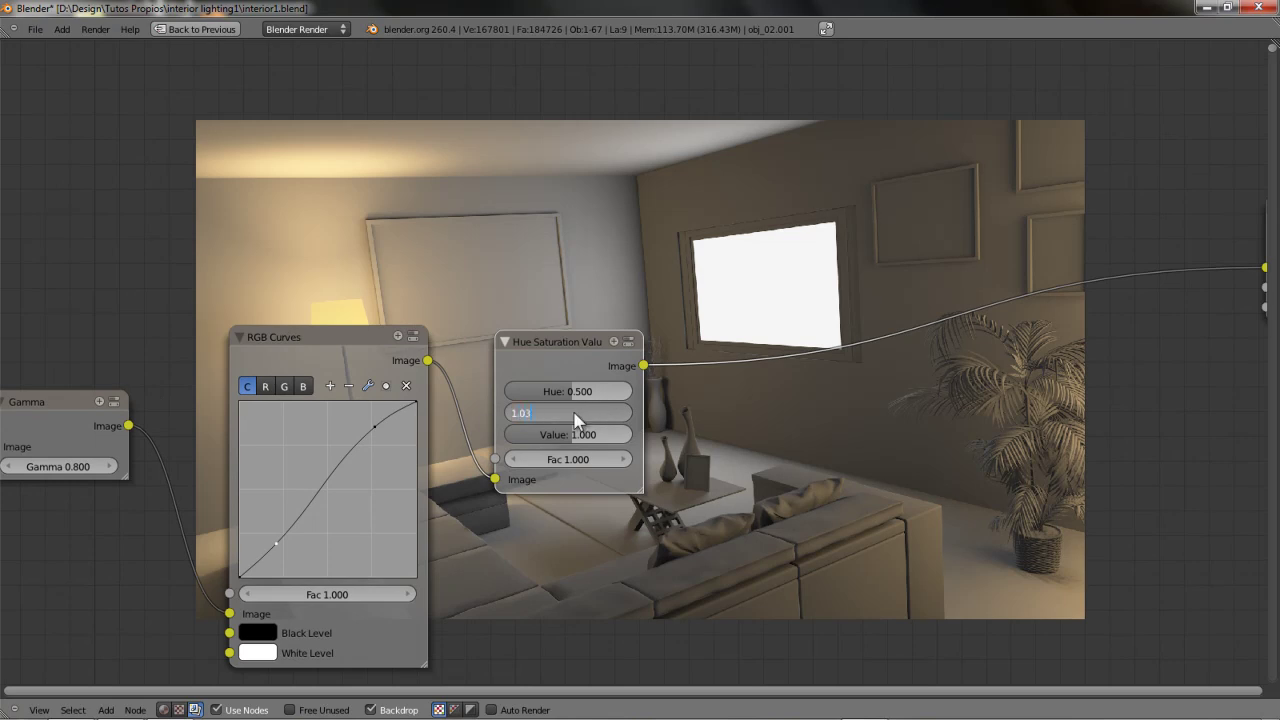
pyautogui.write('1.03')
pyautogui.press('Return')
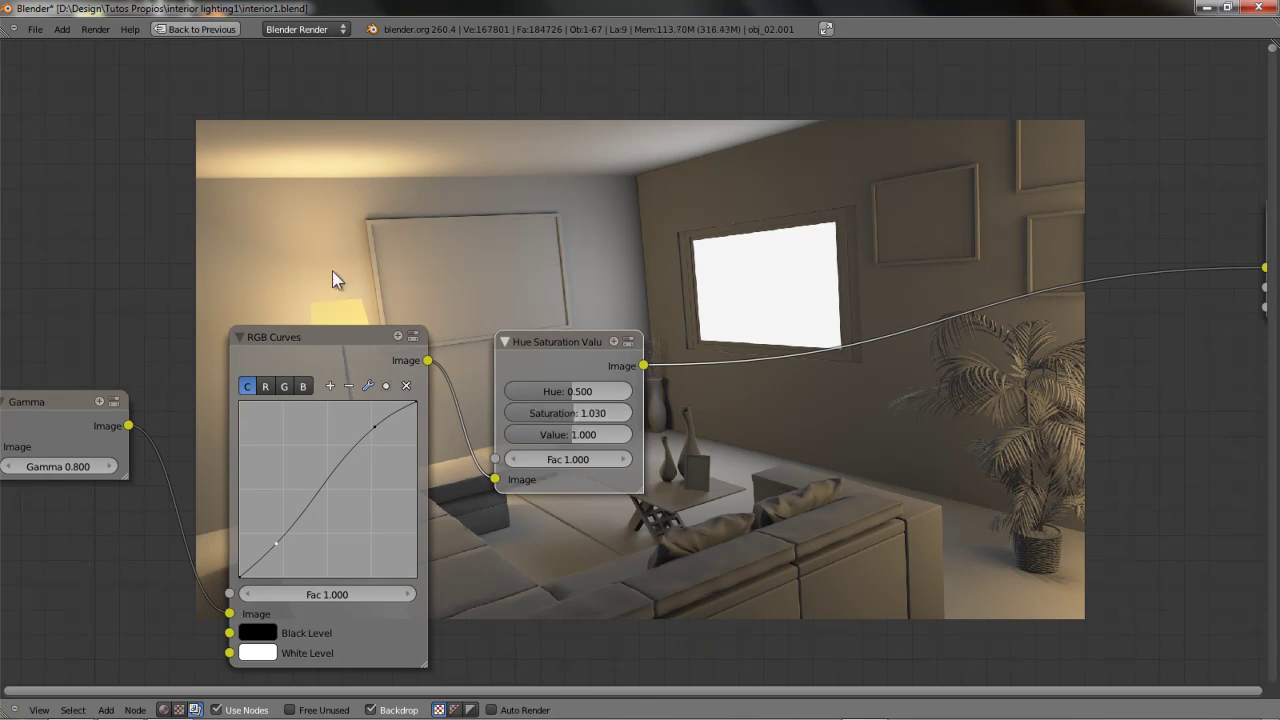
pyautogui.moveTo(613, 227); pyautogui.dragTo(596, 262, button='middle')
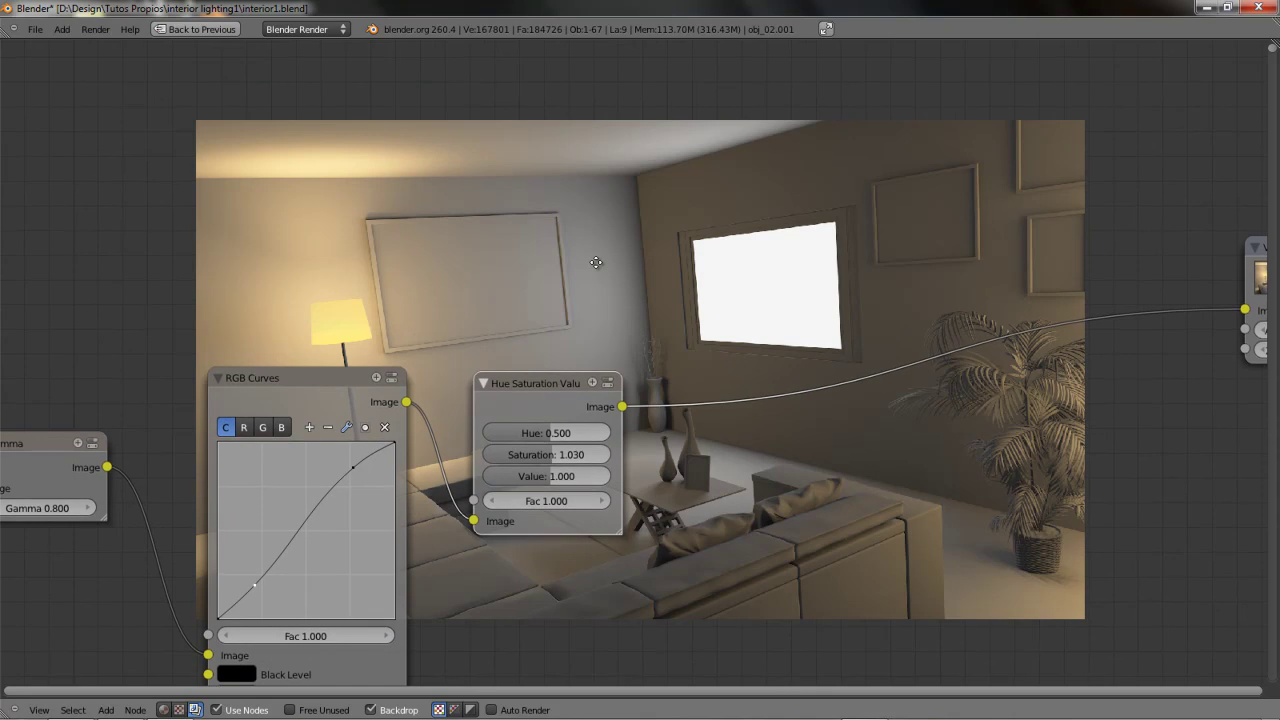
# Try saturation values of 0.1 and 1.1 in the Hue Saturation Value node.
pyautogui.click(554, 454)
pyautogui.write('0.1')
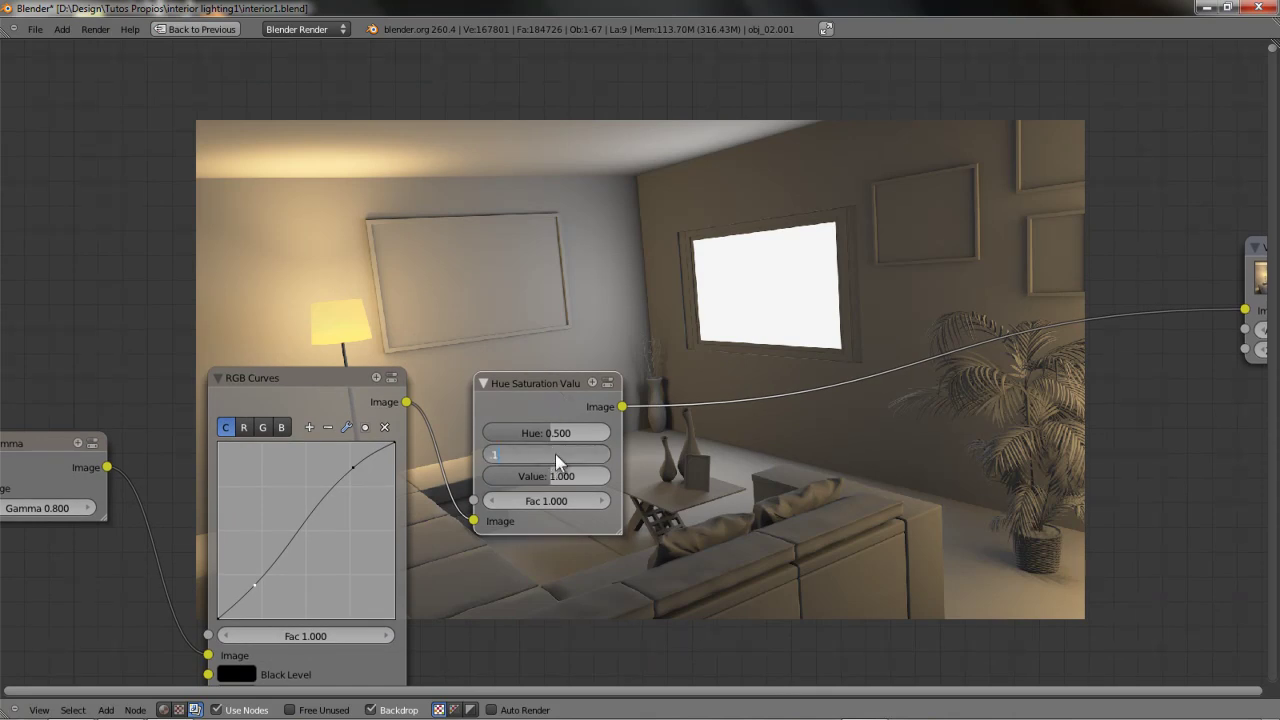
pyautogui.press('Return')
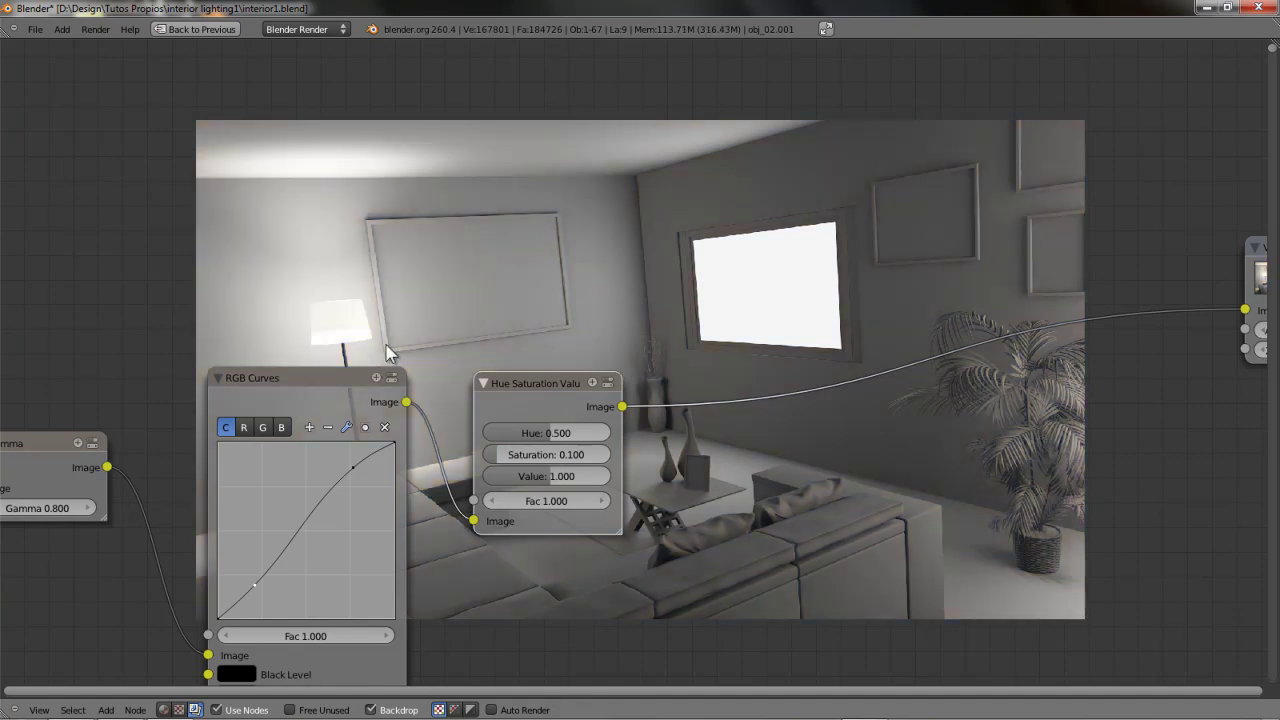
pyautogui.click(550, 456)
pyautogui.write('1.1')
pyautogui.press('Return')
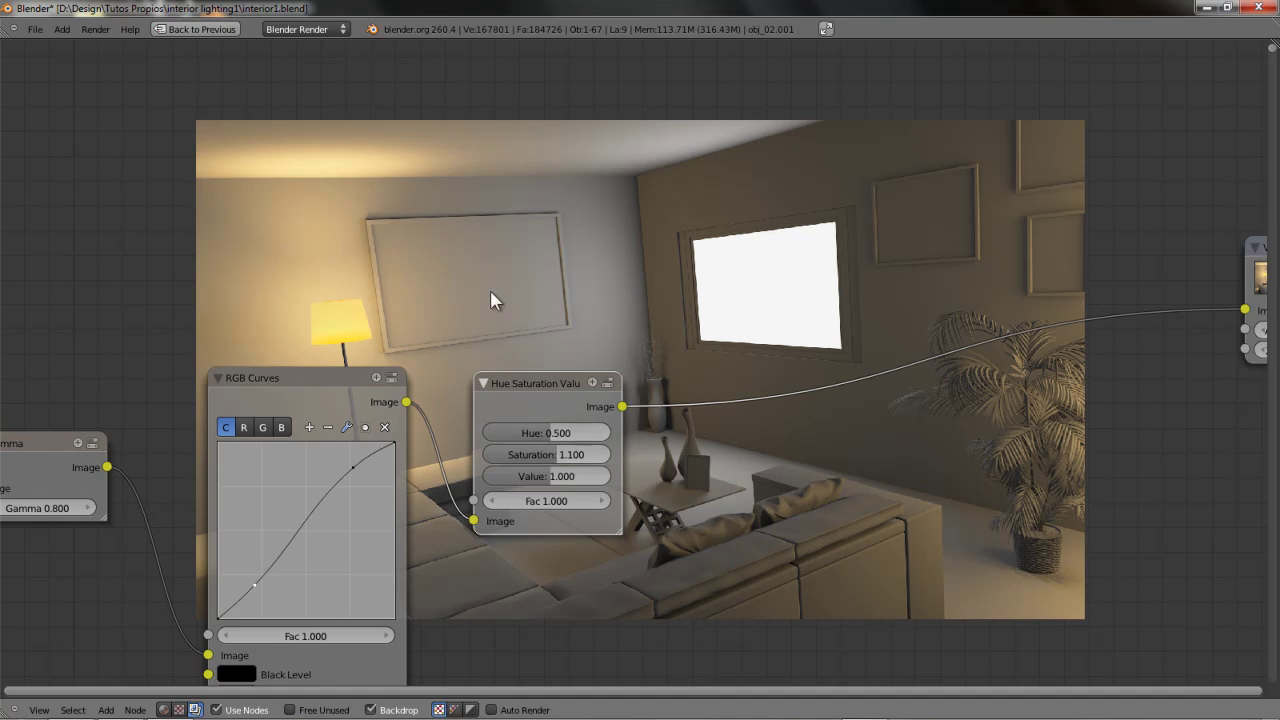
# Set the saturation to 1.035 and shift the Hue Saturation Value node slightly.
pyautogui.click(561, 449)
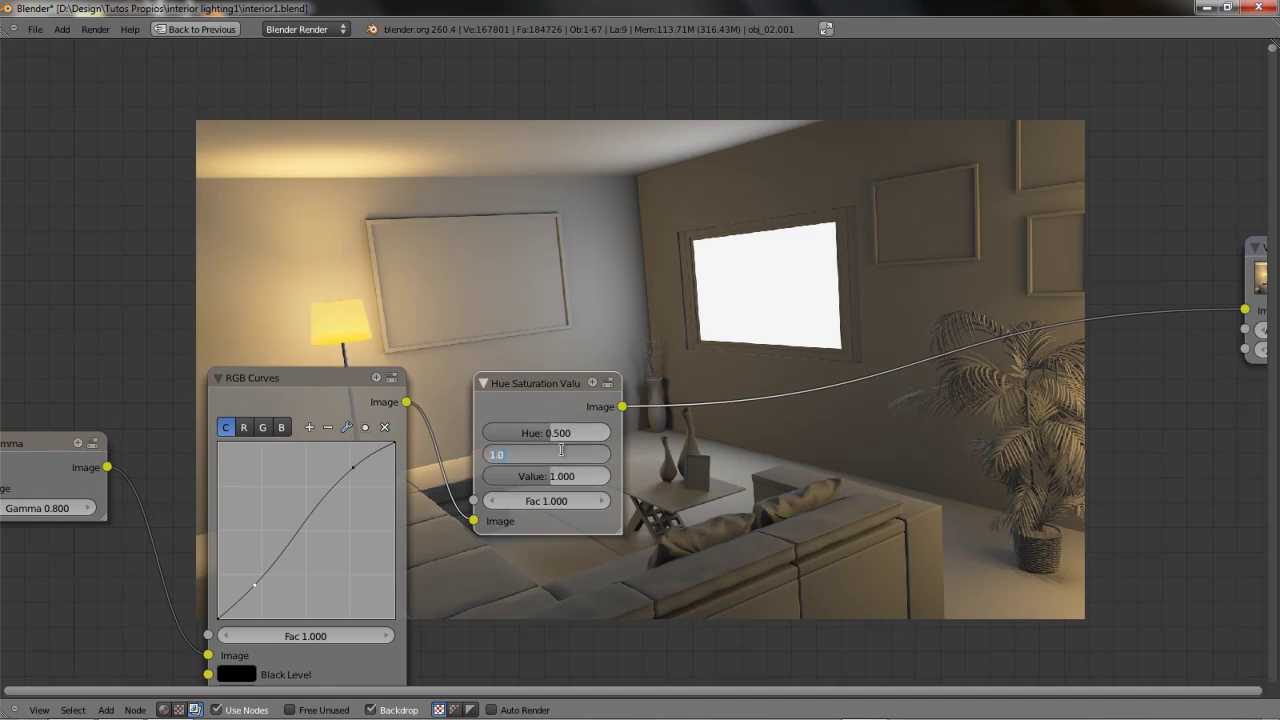
pyautogui.write('1.035')
pyautogui.press('Return')
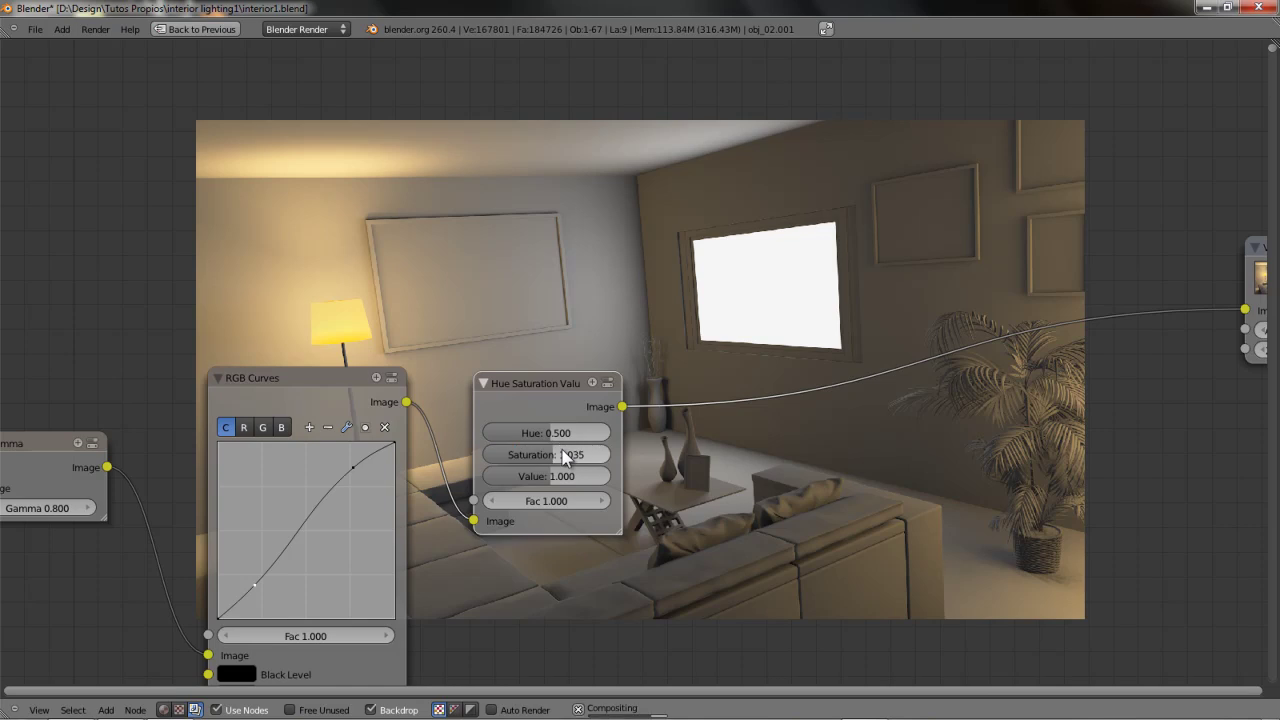
pyautogui.scroll(-1, 569, 356)
pyautogui.moveTo(536, 375); pyautogui.dragTo(524, 355)
pyautogui.moveTo(801, 300); pyautogui.dragTo(650, 278, button='middle')
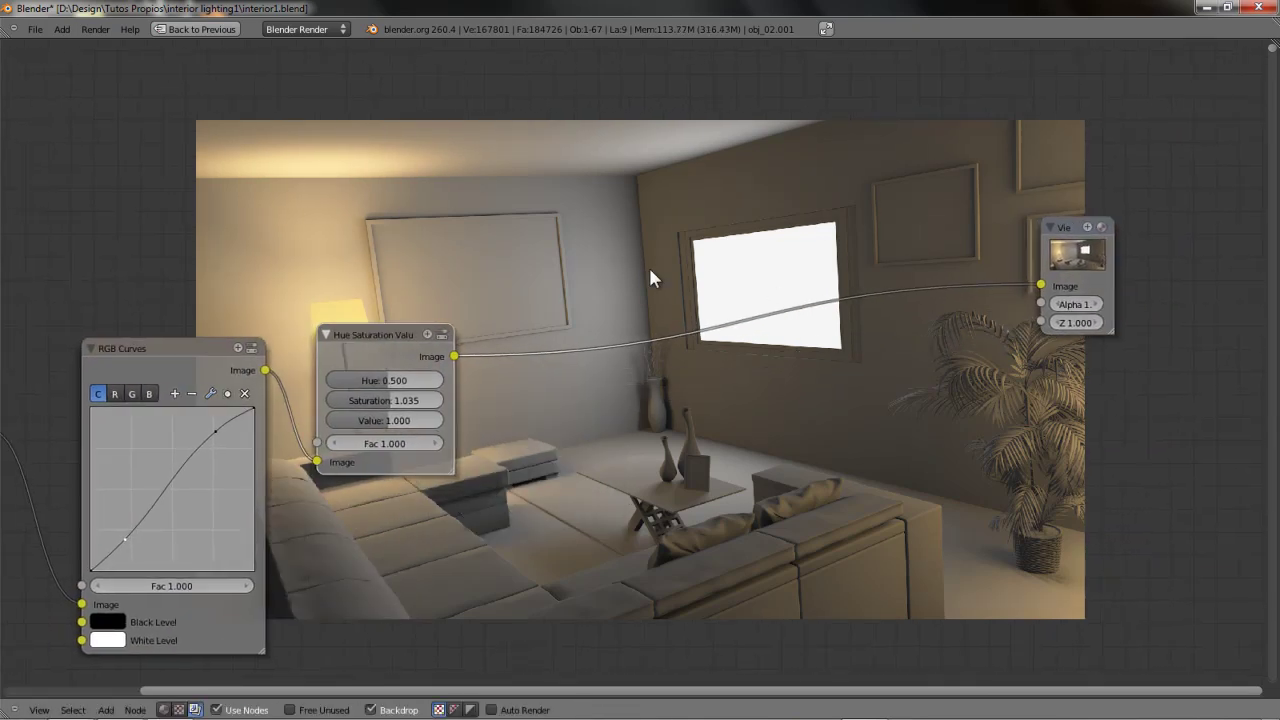
# Add a Filter node beside the Hue Saturation Value node.
pyautogui.scroll(-3, 522, 259)
pyautogui.moveTo(445, 258); pyautogui.dragTo(583, 205, button='middle')
pyautogui.scroll(-1, 527, 228)
pyautogui.moveTo(480, 232); pyautogui.dragTo(164, 248, button='middle')
pyautogui.scroll(2, 498, 241)
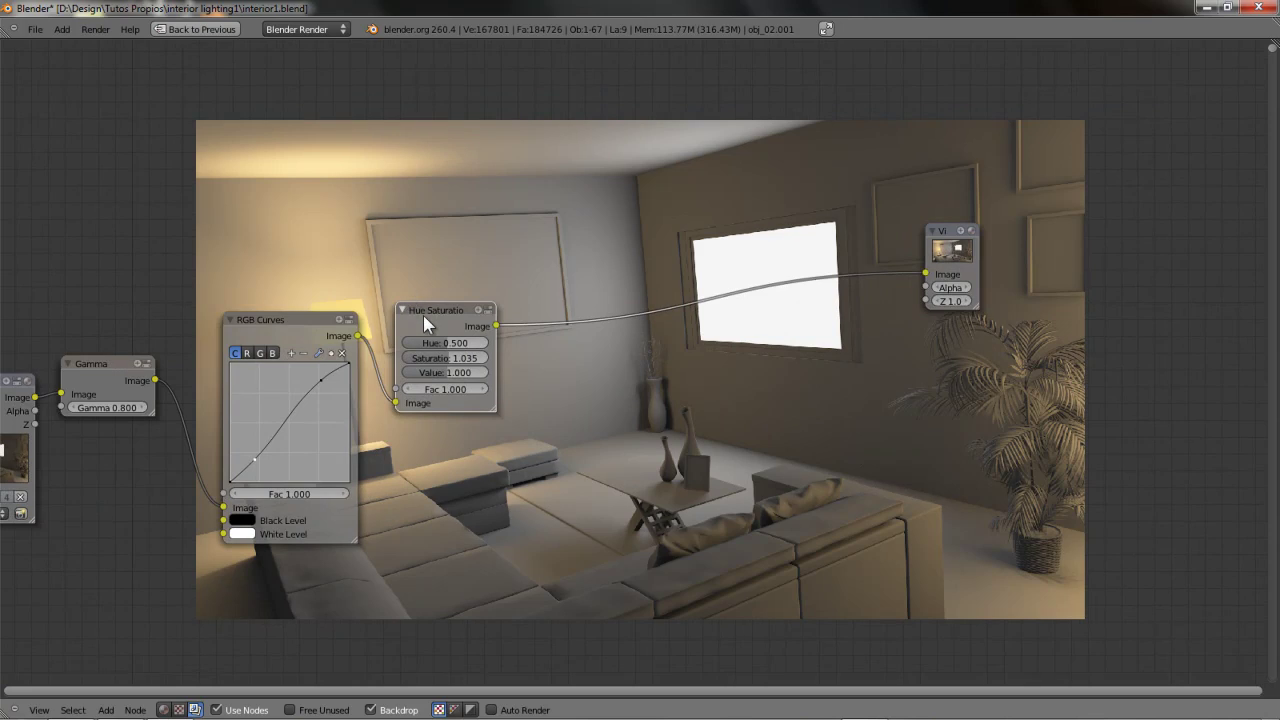
pyautogui.hotkey('shift', 'a')
pyautogui.moveTo(513, 284)
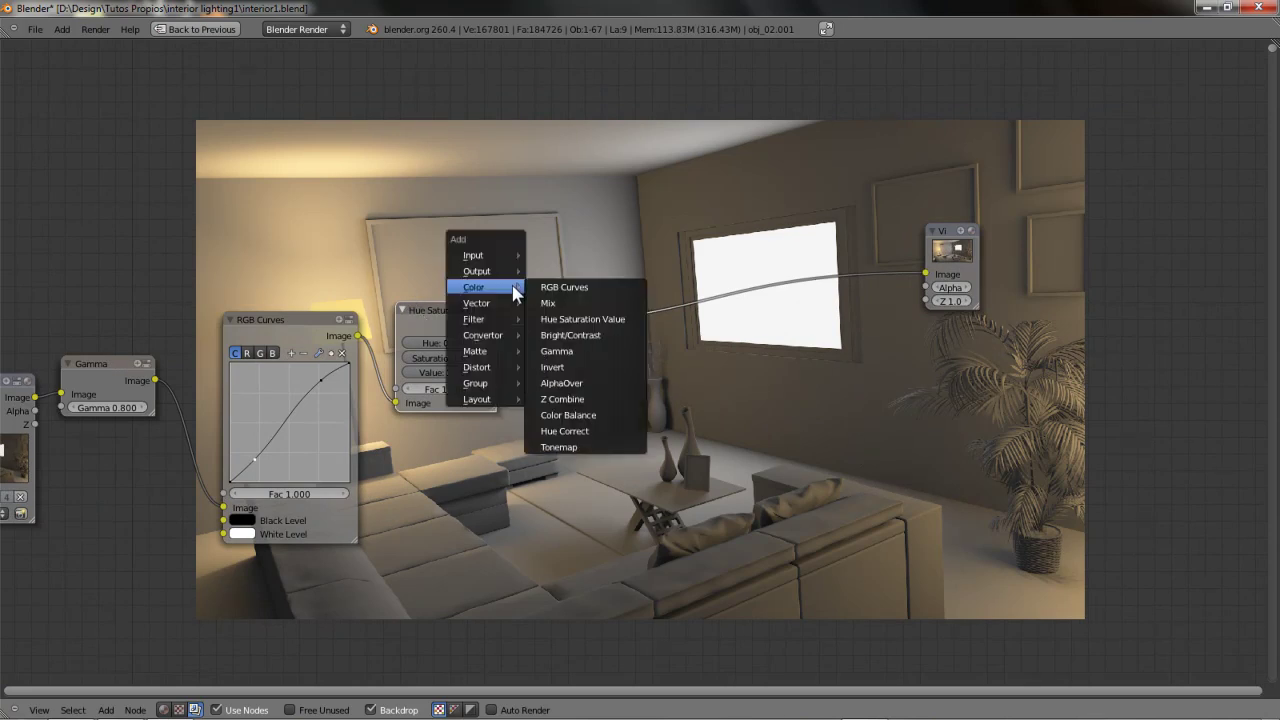
pyautogui.moveTo(500, 319)
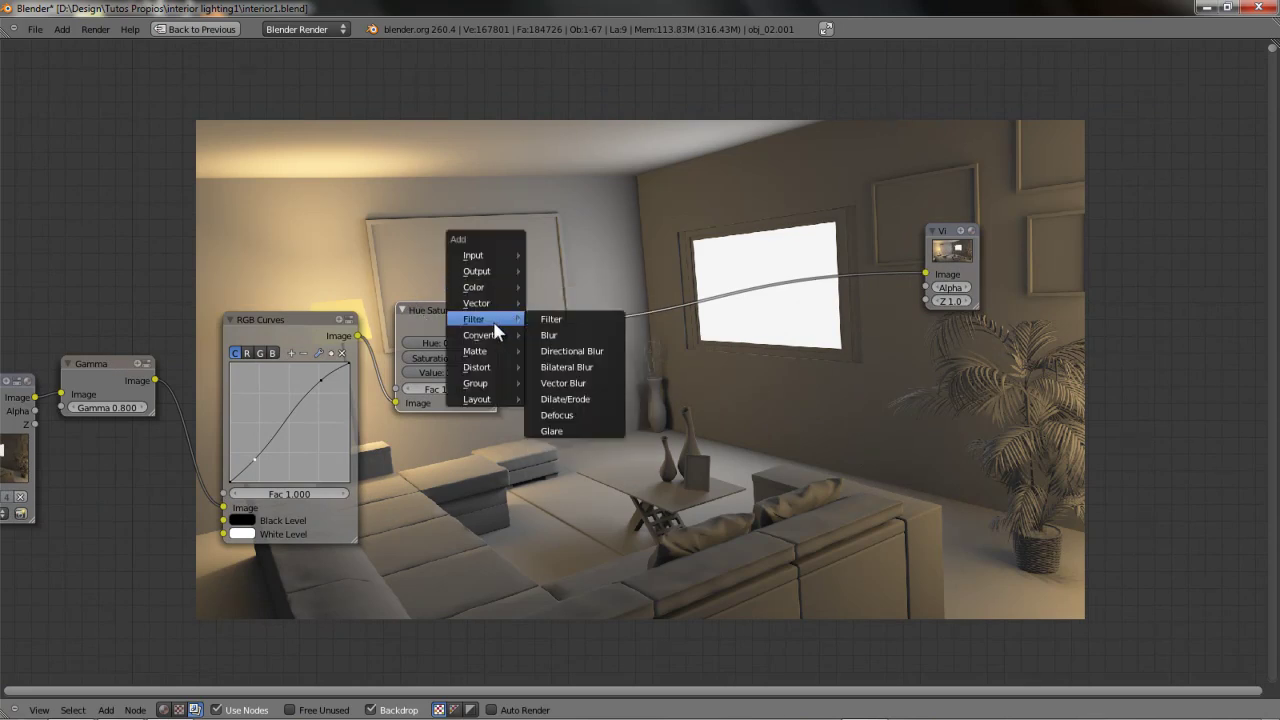
pyautogui.click(555, 319)
pyautogui.scroll(2, 578, 308)
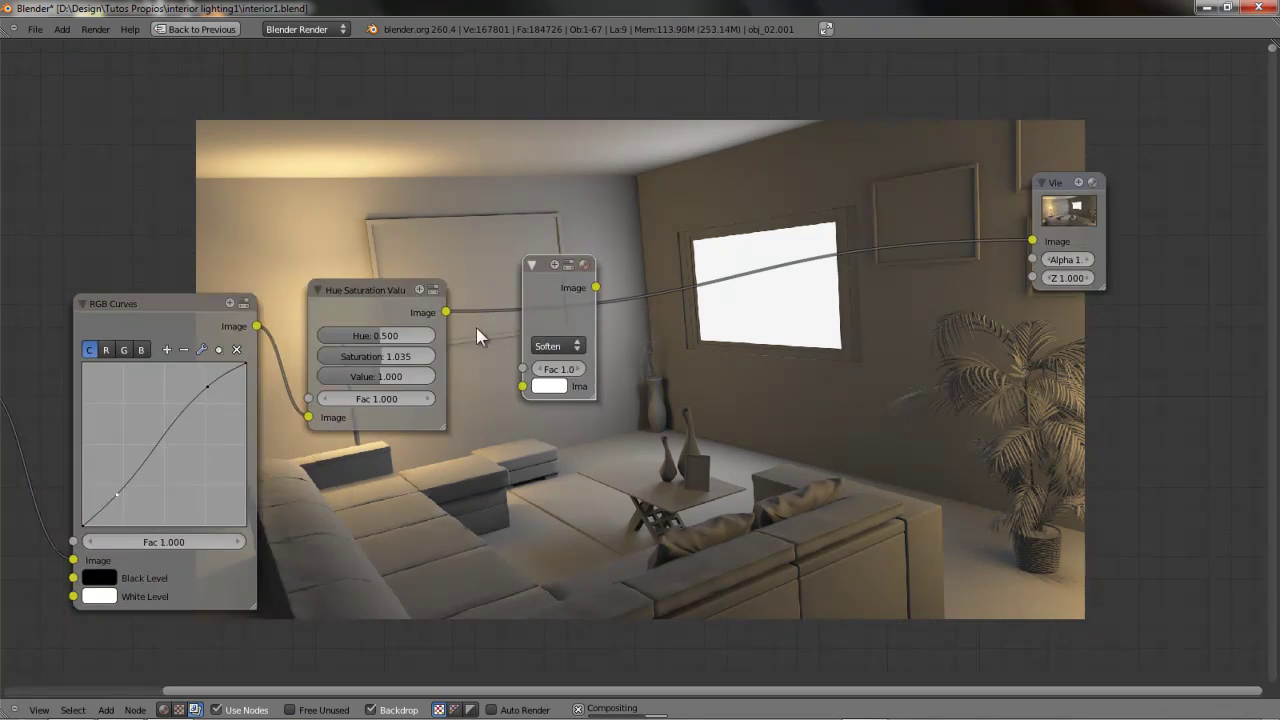
# Link the Hue Saturation Value output to the Filter node's image input and the filter's output to the Viewer node.
pyautogui.moveTo(445, 312); pyautogui.dragTo(522, 386)
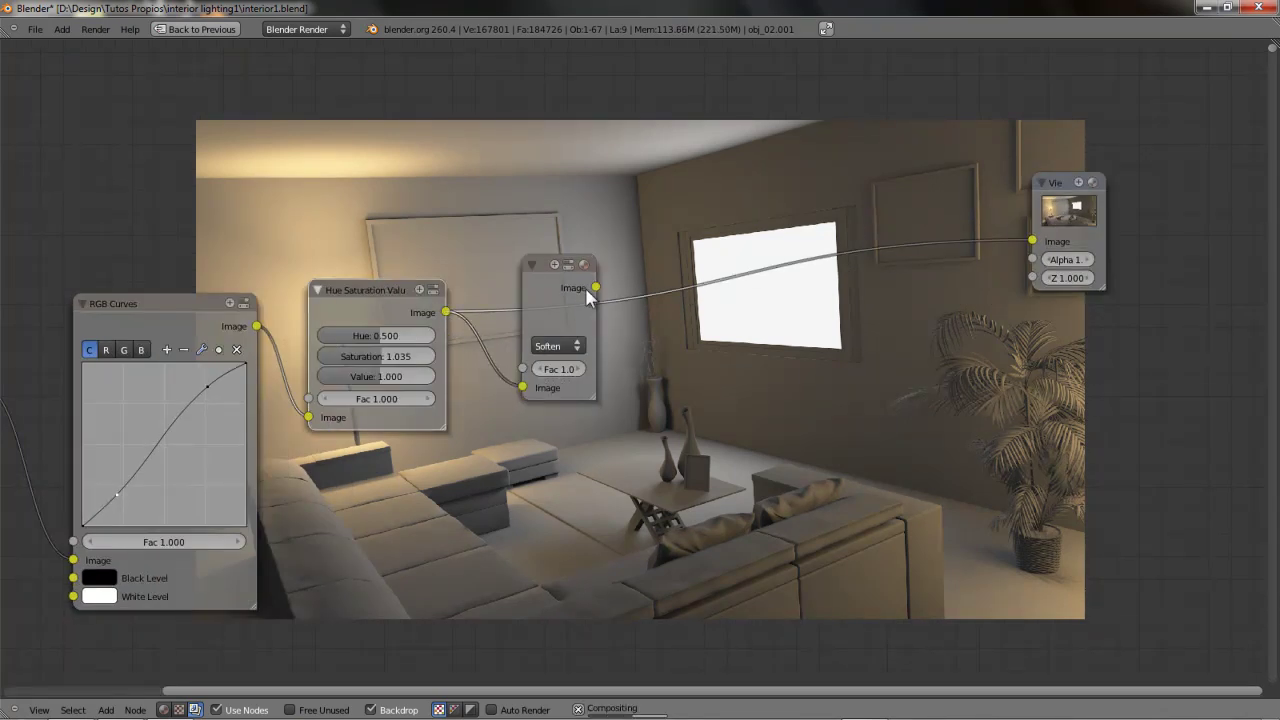
pyautogui.moveTo(705, 261); pyautogui.dragTo(600, 298, button='middle')
pyautogui.scroll(2, 611, 295)
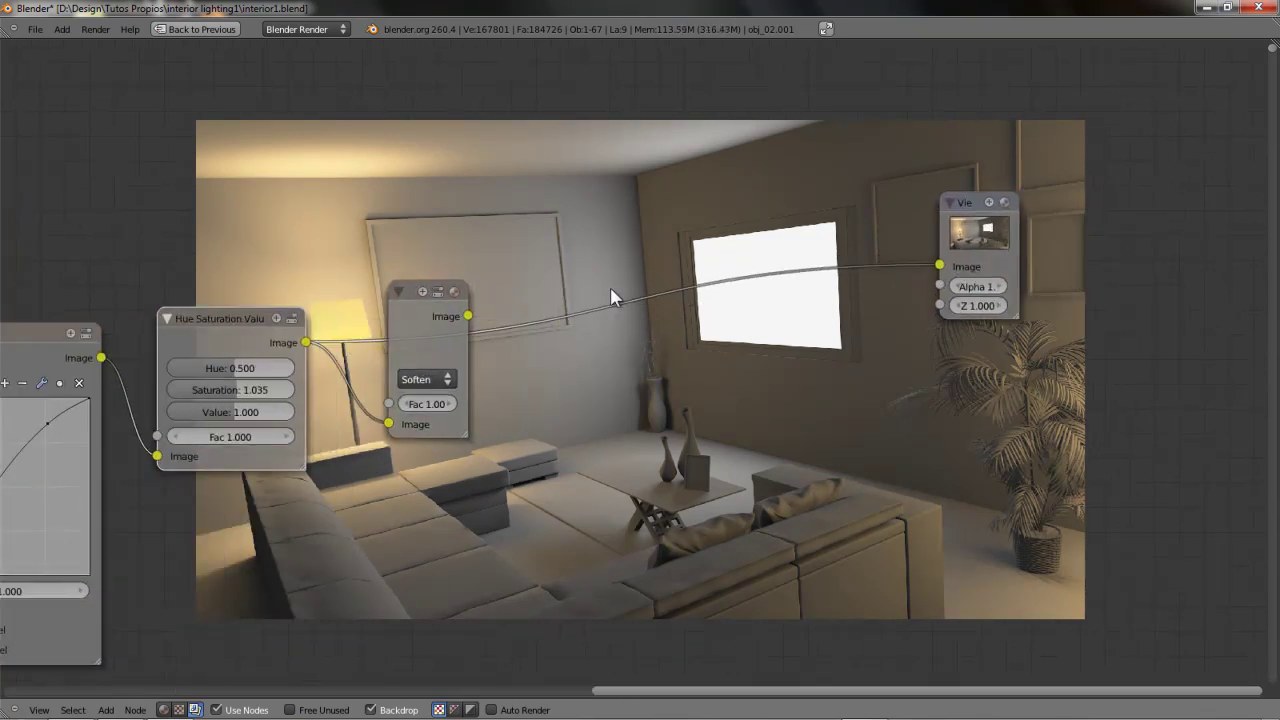
pyautogui.scroll(1, 500, 345)
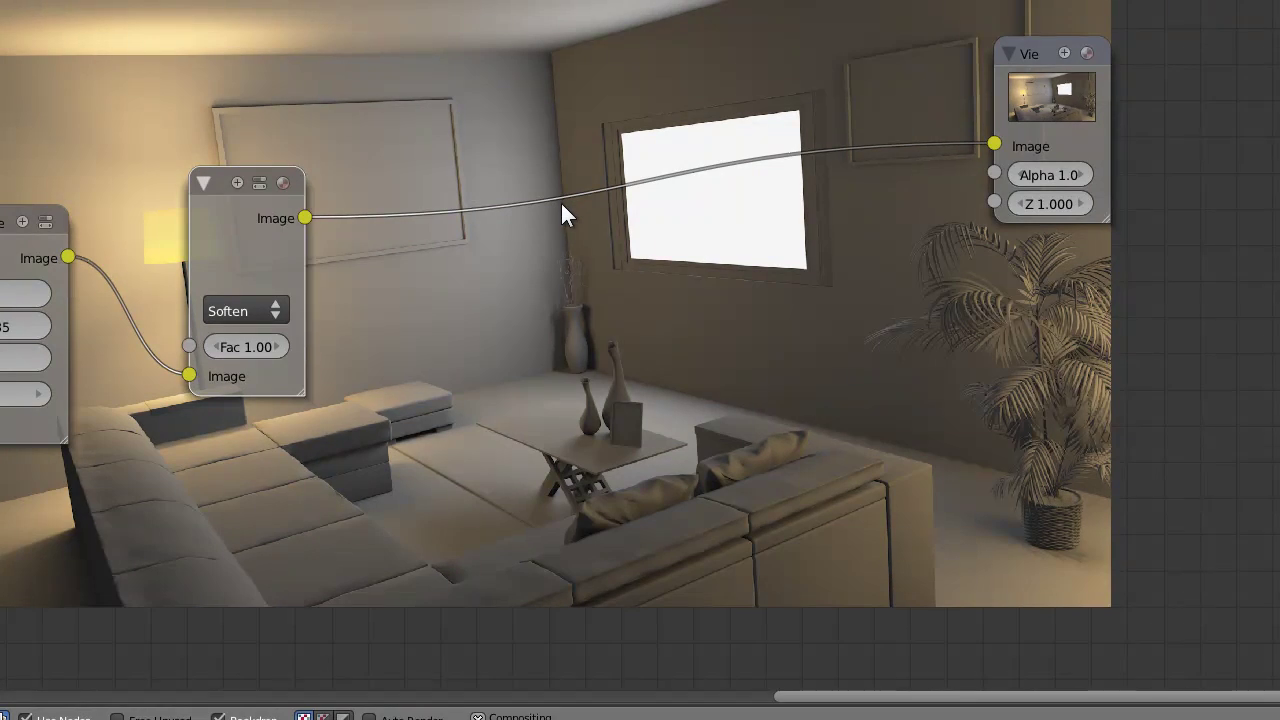
pyautogui.scroll(2, 497, 258)
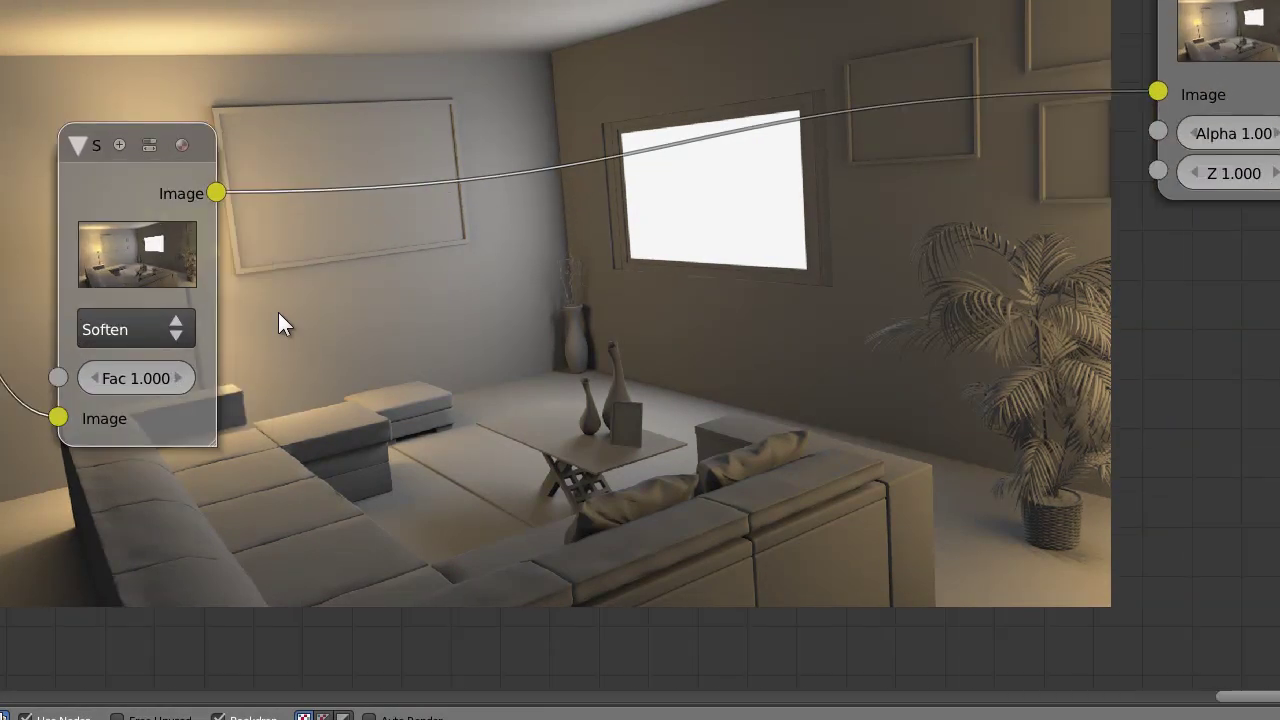
# Change the Filter node's type from Soften to Sharpen.
pyautogui.hotkey('shift', 'a')
pyautogui.moveTo(470, 205)
pyautogui.moveTo(323, 260); pyautogui.dragTo(306, 248, button='middle')
pyautogui.click(287, 298)
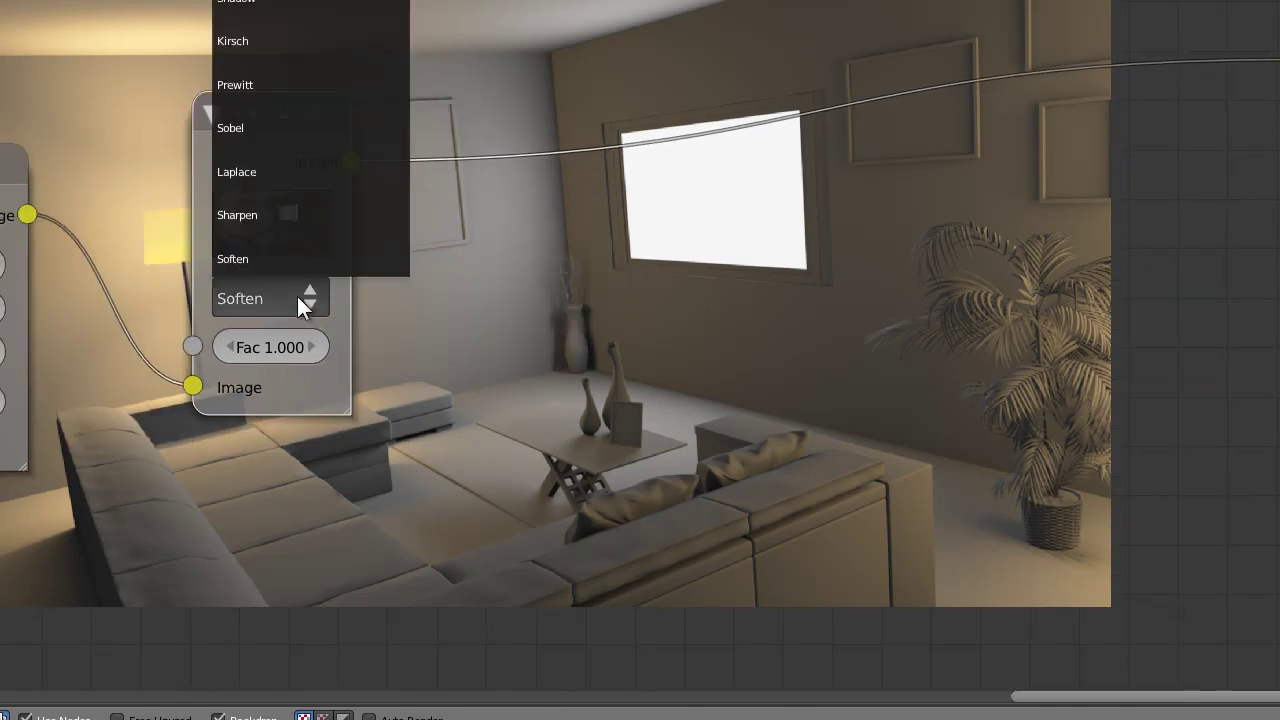
pyautogui.click(287, 298)
pyautogui.click(294, 297)
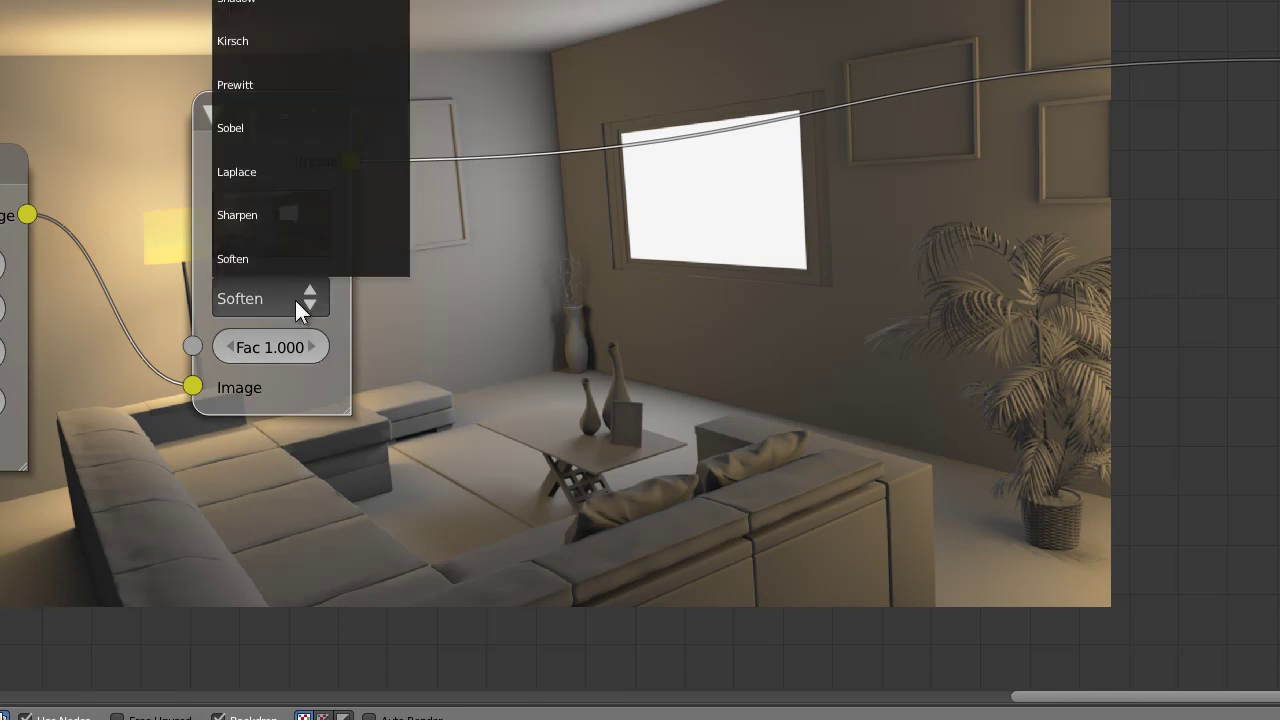
pyautogui.click(257, 221)
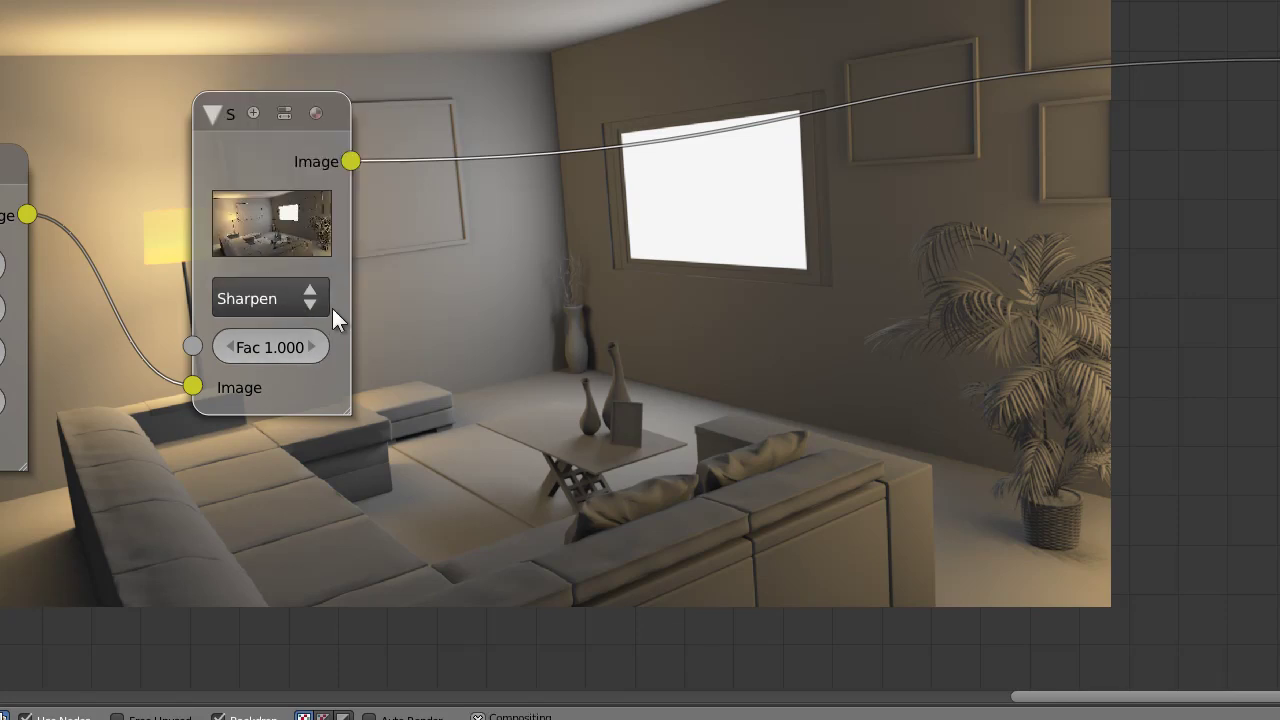
# Reduce the strength of the Sharpen filter by setting its Fac to 0.08.
pyautogui.moveTo(641, 288); pyautogui.dragTo(712, 255, button='middle')
pyautogui.scroll(2, 712, 255)
pyautogui.scroll(1, 90, 135)
pyautogui.moveTo(257, 145); pyautogui.dragTo(217, 48, button='middle')
pyautogui.click(313, 443)
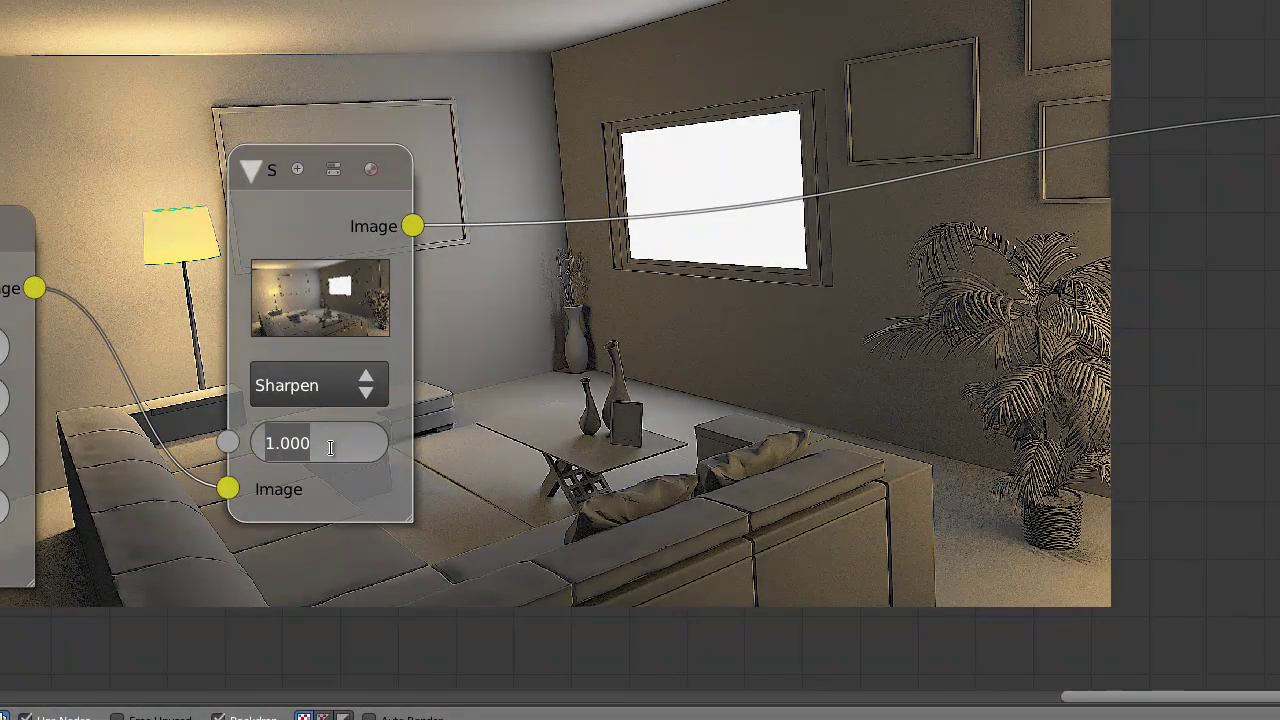
pyautogui.write('.0')
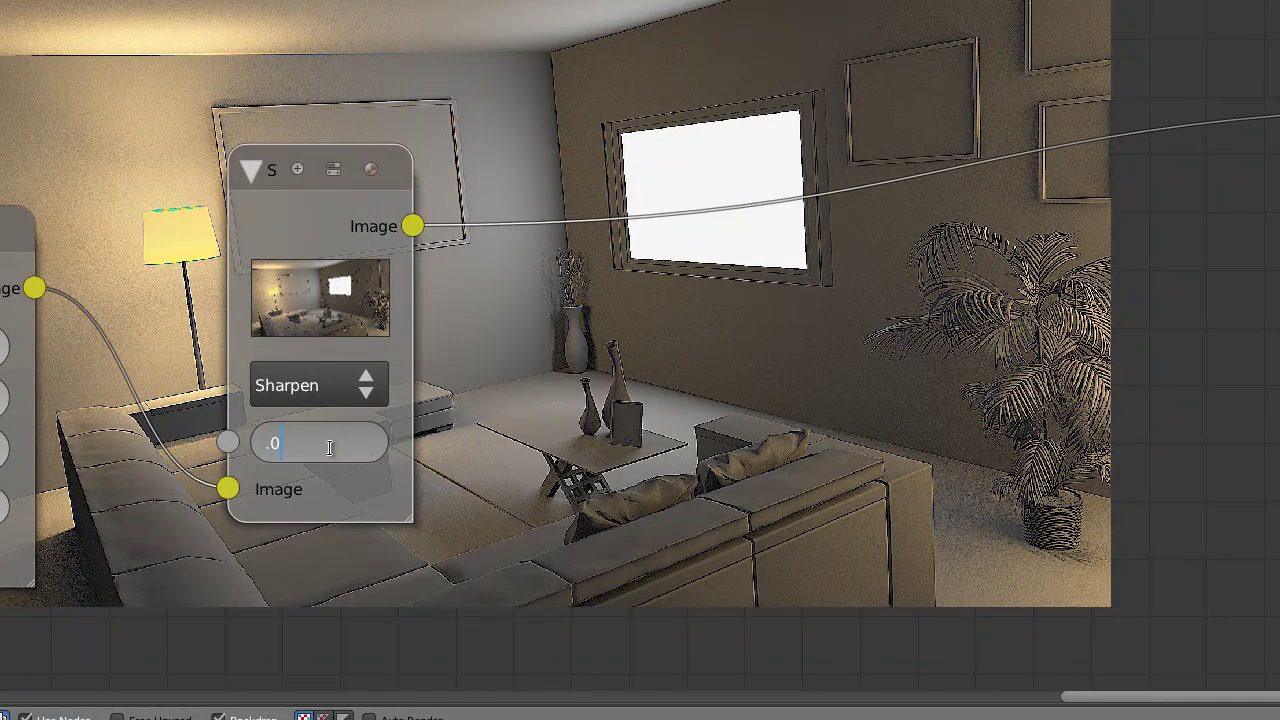
pyautogui.write('8')
pyautogui.press('Return')
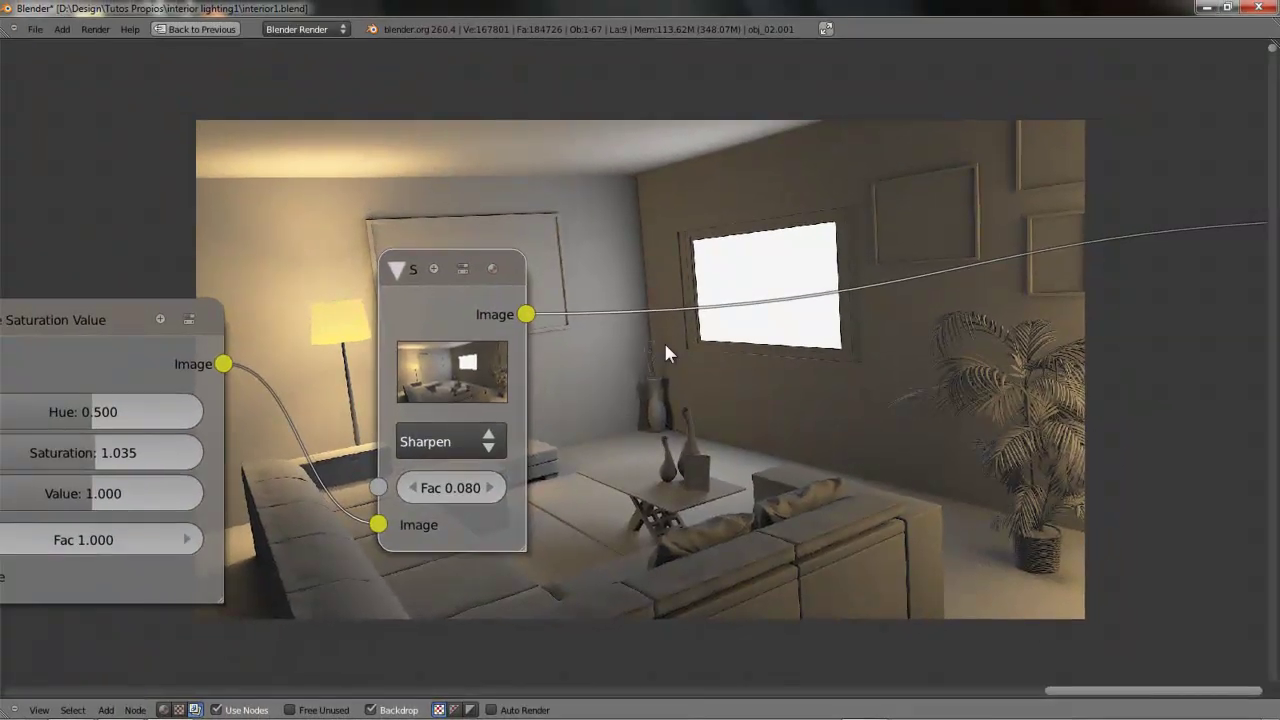
# Add a SplitViewer node and link the Sharpen filter's output to its first image input and the Hue Saturation Value output to its second.
pyautogui.scroll(-1, 666, 345)
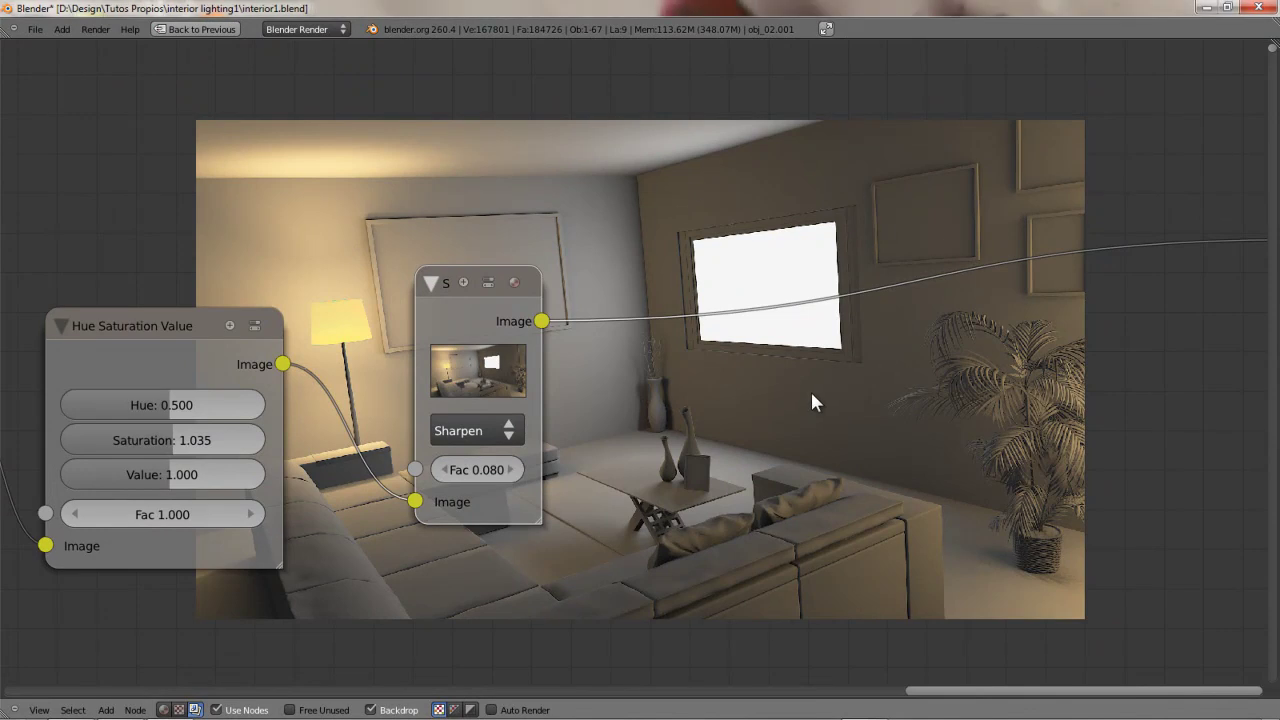
pyautogui.scroll(-2, 640, 333)
pyautogui.moveTo(640, 333); pyautogui.dragTo(722, 273, button='middle')
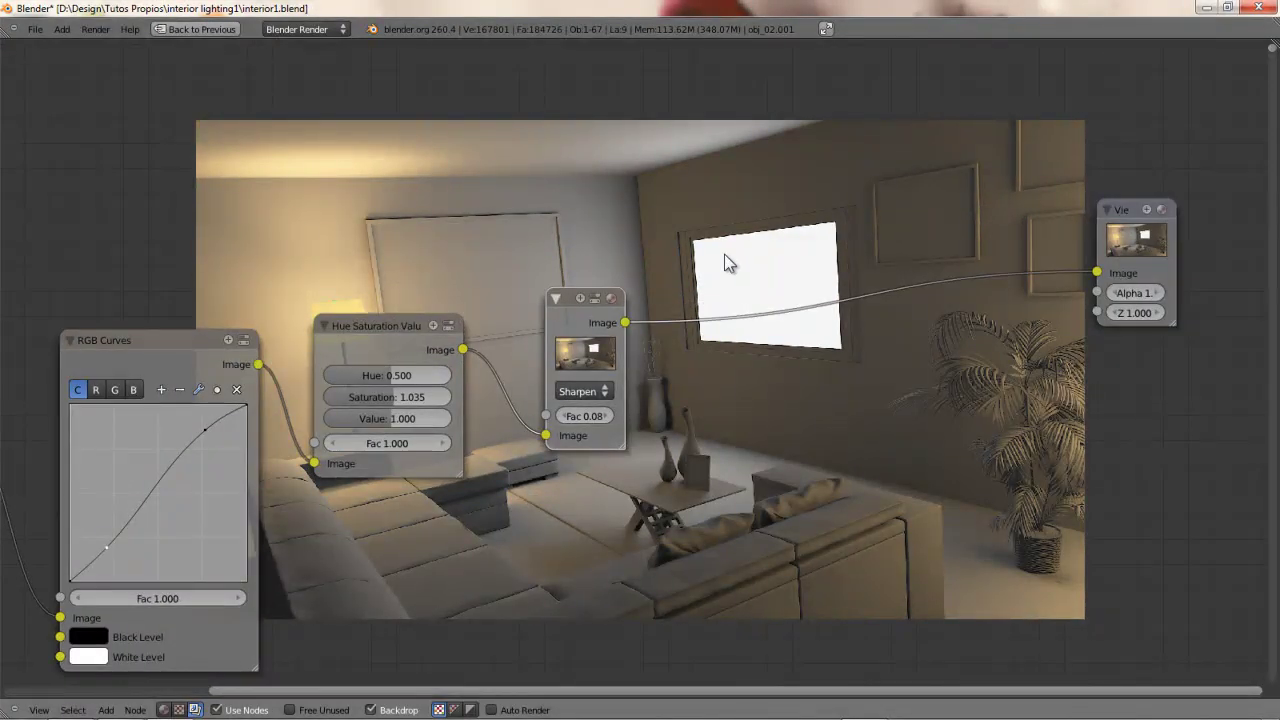
pyautogui.hotkey('shift', 'a')
pyautogui.moveTo(697, 208)
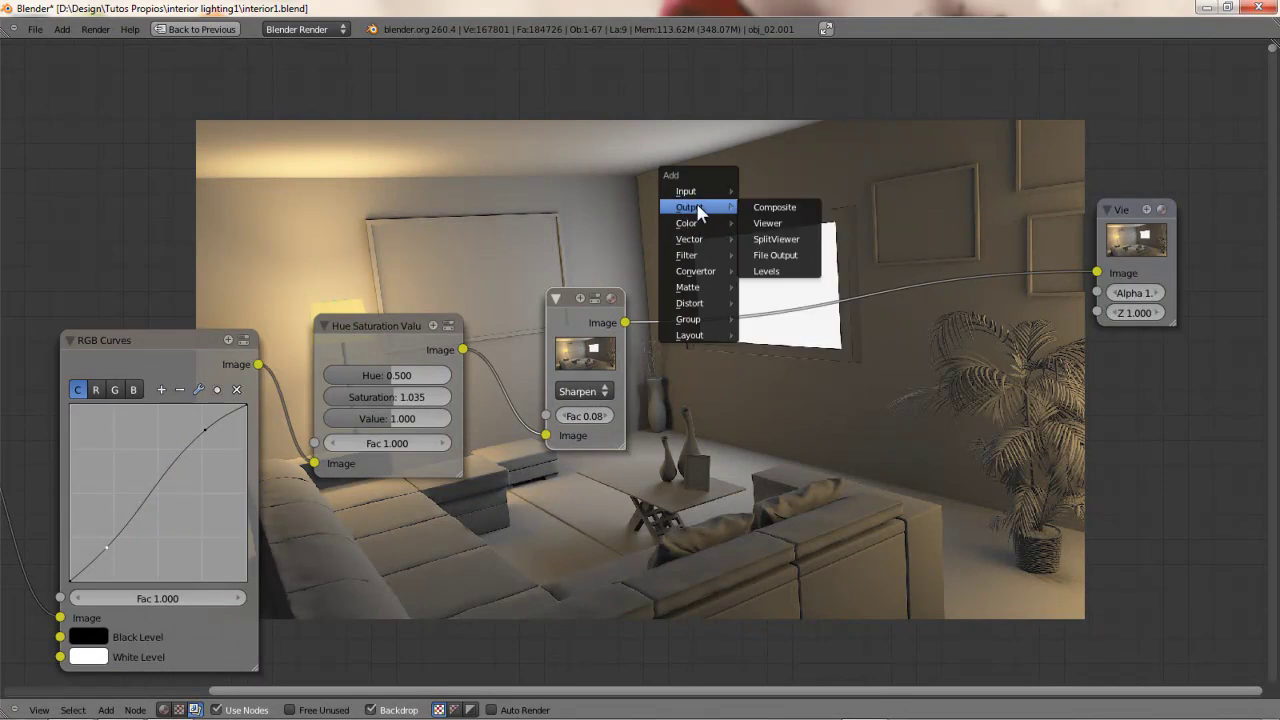
pyautogui.click(774, 239)
pyautogui.scroll(1, 786, 248)
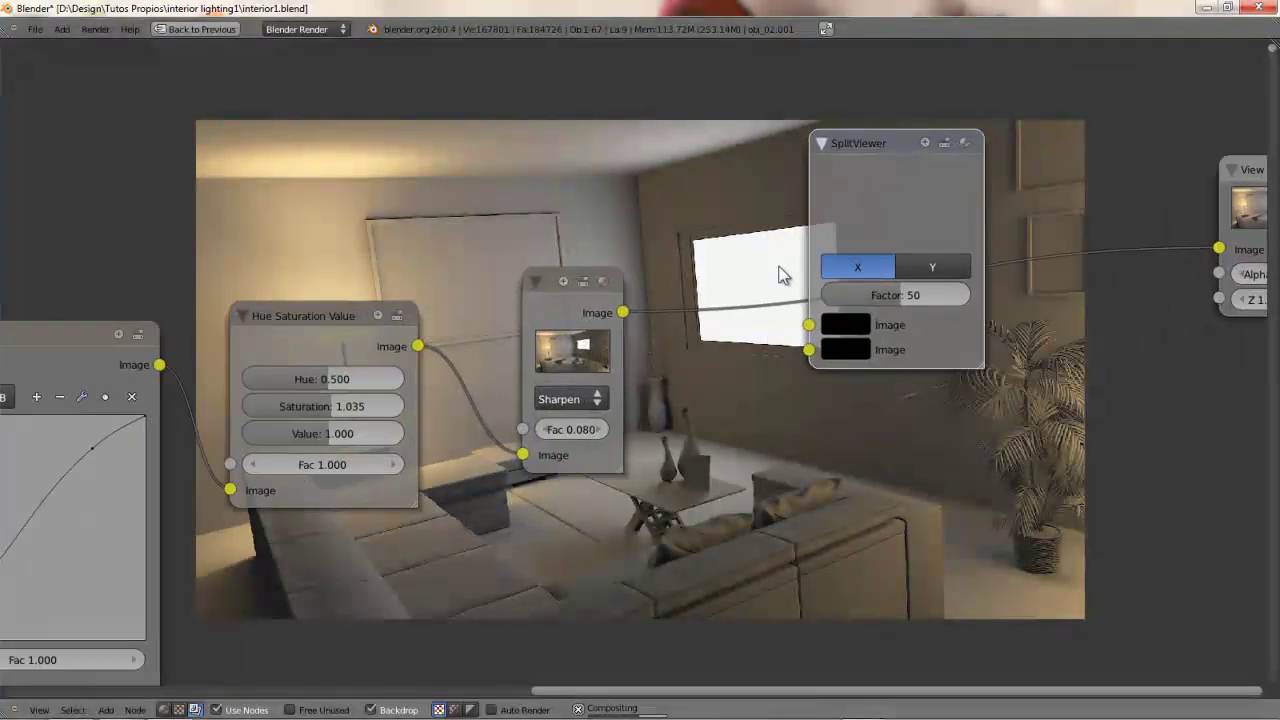
pyautogui.moveTo(632, 311); pyautogui.dragTo(852, 317)
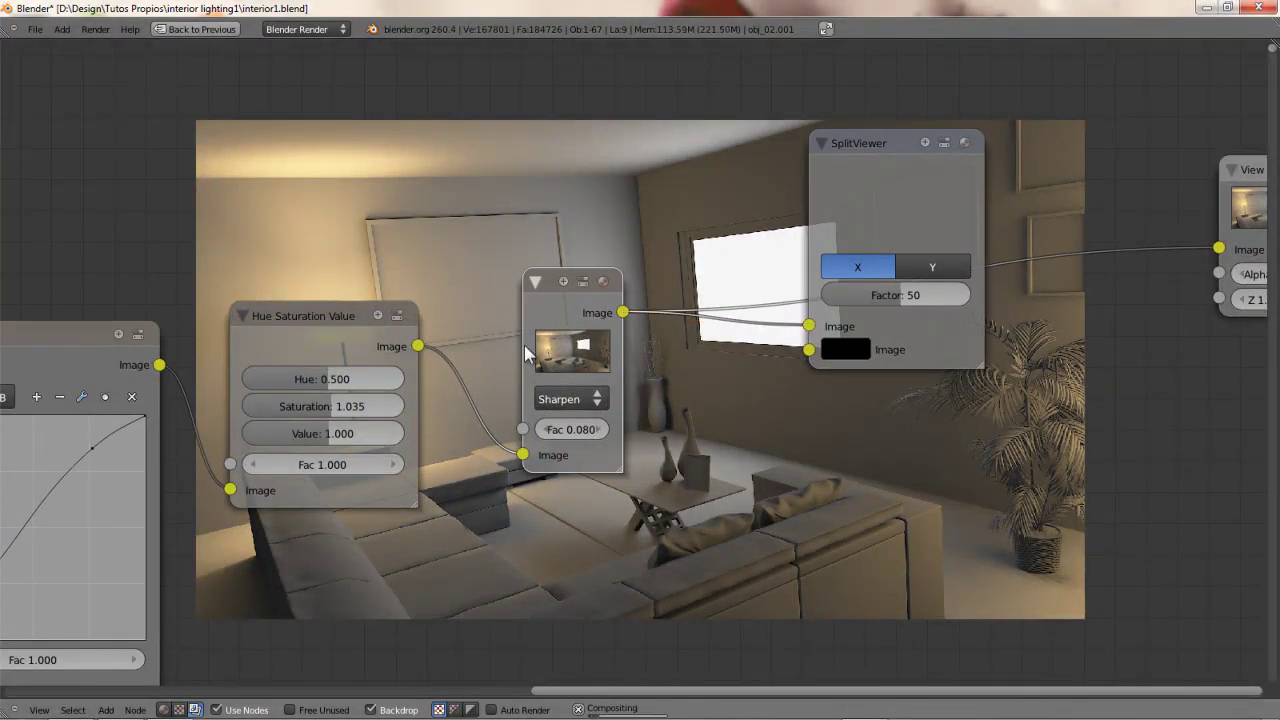
pyautogui.moveTo(420, 346); pyautogui.dragTo(808, 350)
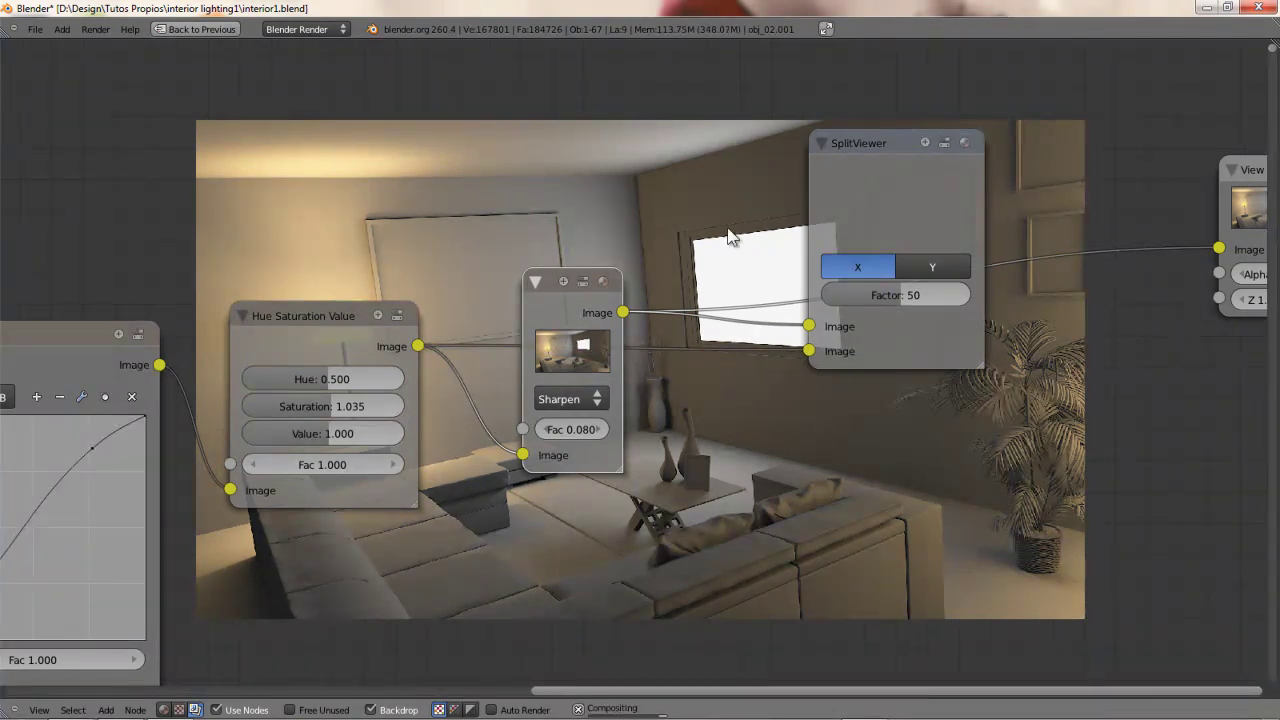
# Compare the sharpened and unsharpened images by sweeping the SplitViewer's Factor down to 0.
pyautogui.moveTo(815, 199); pyautogui.dragTo(644, 286, button='middle')
pyautogui.moveTo(883, 267); pyautogui.dragTo(991, 356, button='middle')
pyautogui.scroll(-3, 462, 260)
pyautogui.moveTo(462, 260); pyautogui.dragTo(587, 305, button='middle')
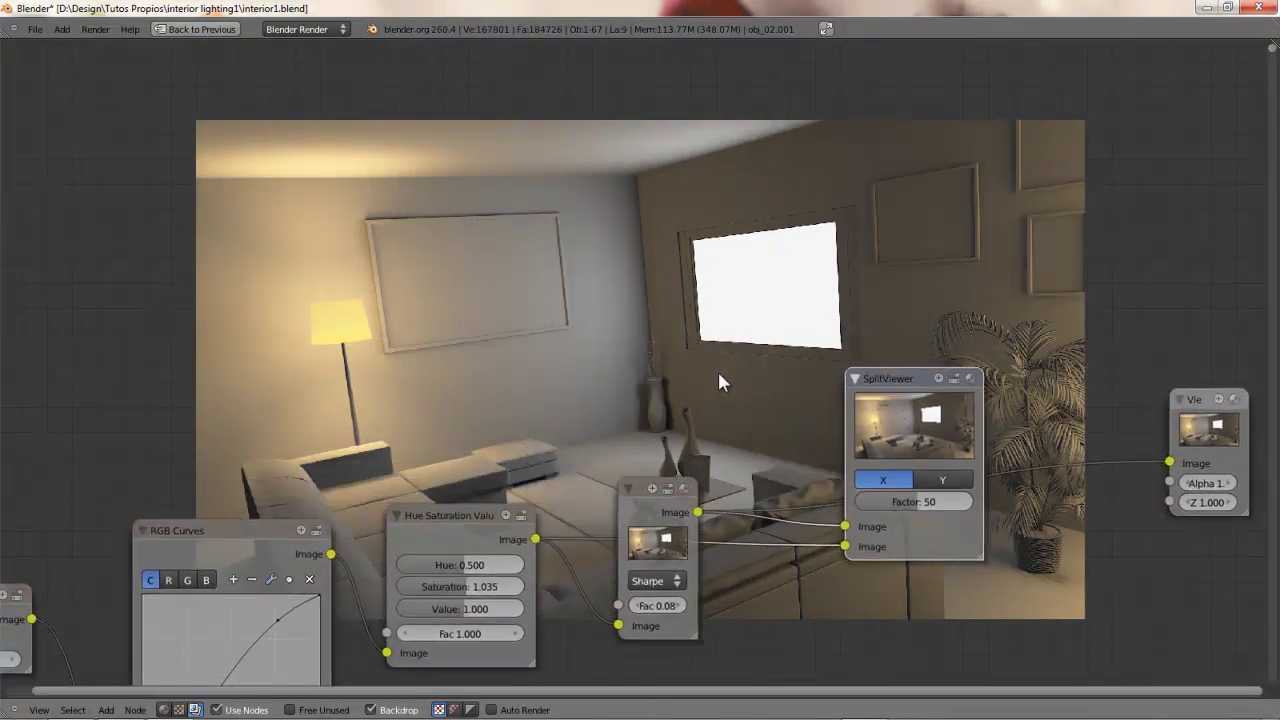
pyautogui.moveTo(926, 500); pyautogui.dragTo(911, 505)
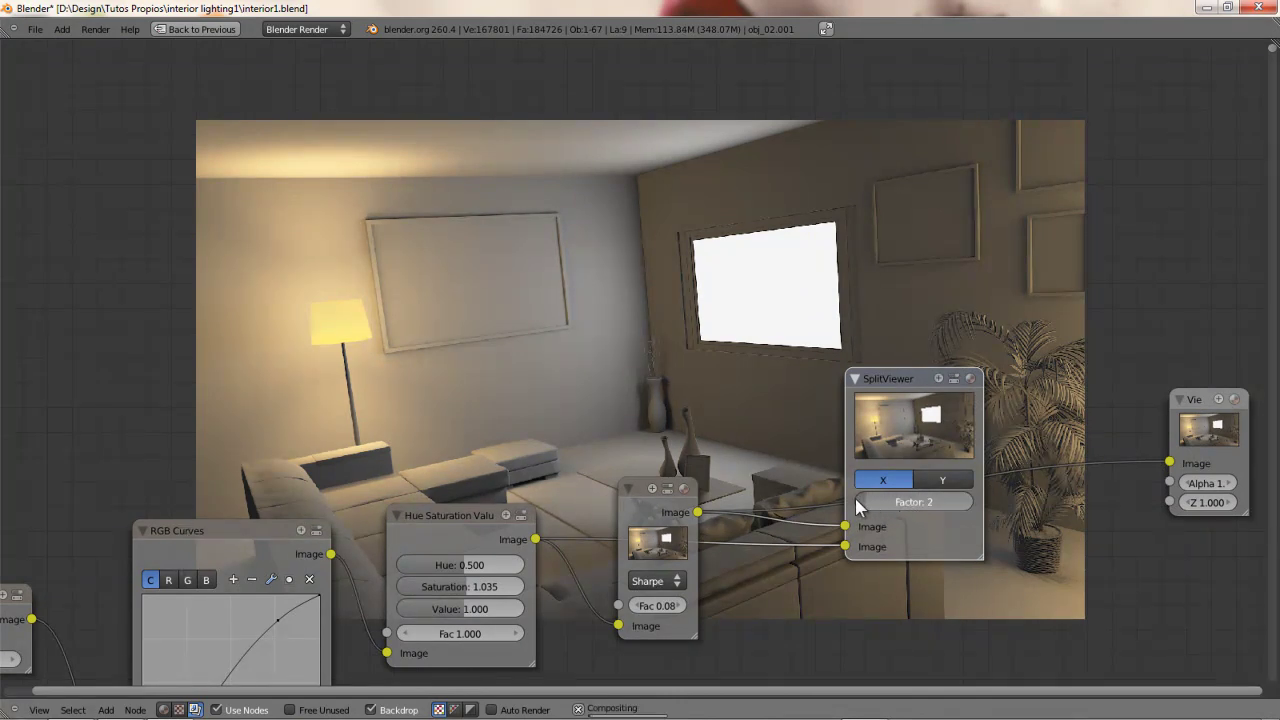
pyautogui.moveTo(850, 497)
pyautogui.mouseDown()
pyautogui.moveTo(925, 500)
pyautogui.moveTo(848, 493)
pyautogui.mouseUp()
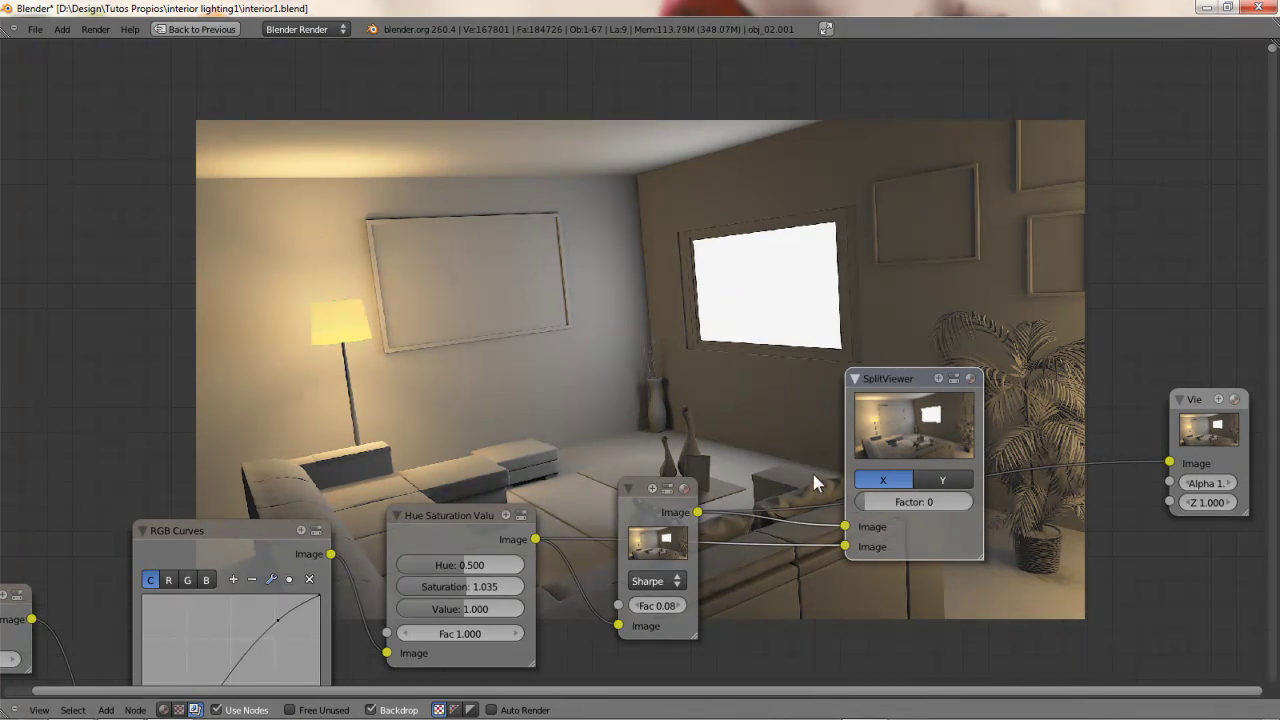
# Link the Render Layers image output to the SplitViewer's second input and set its Factor to 17.
pyautogui.scroll(-3, 481, 343)
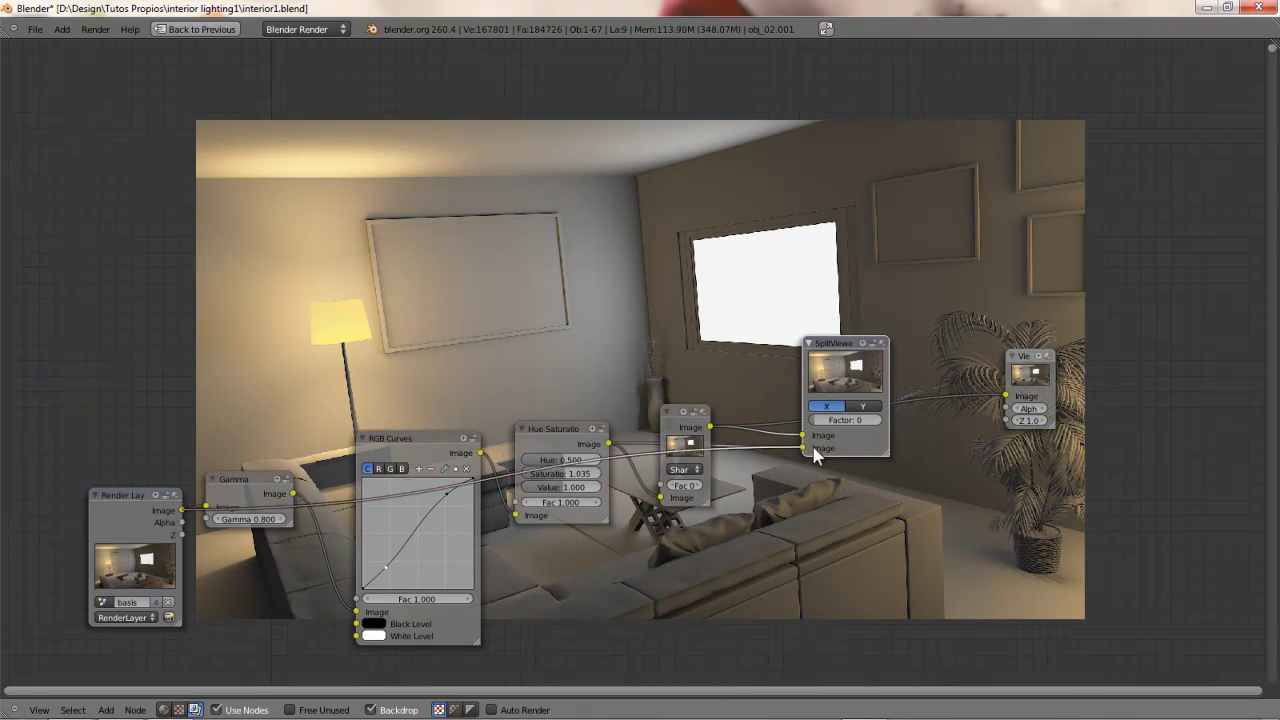
pyautogui.scroll(1, 678, 301)
pyautogui.scroll(2, 678, 301)
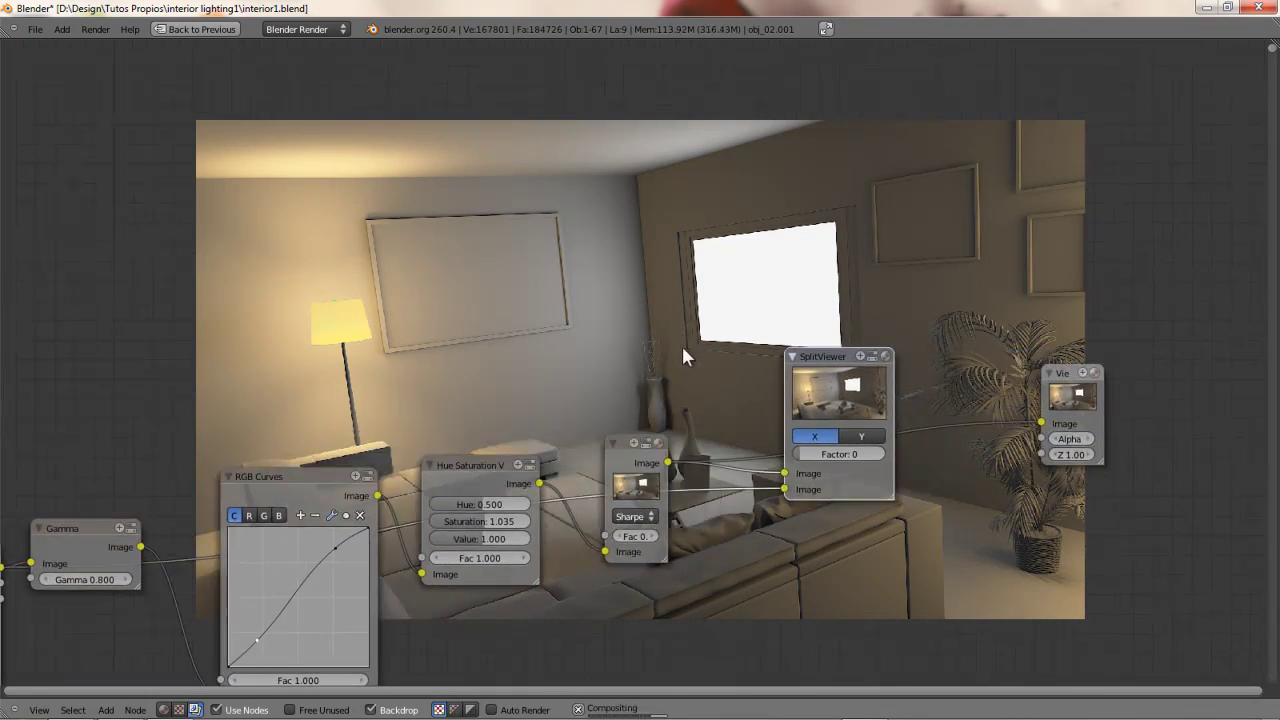
pyautogui.scroll(1, 720, 385)
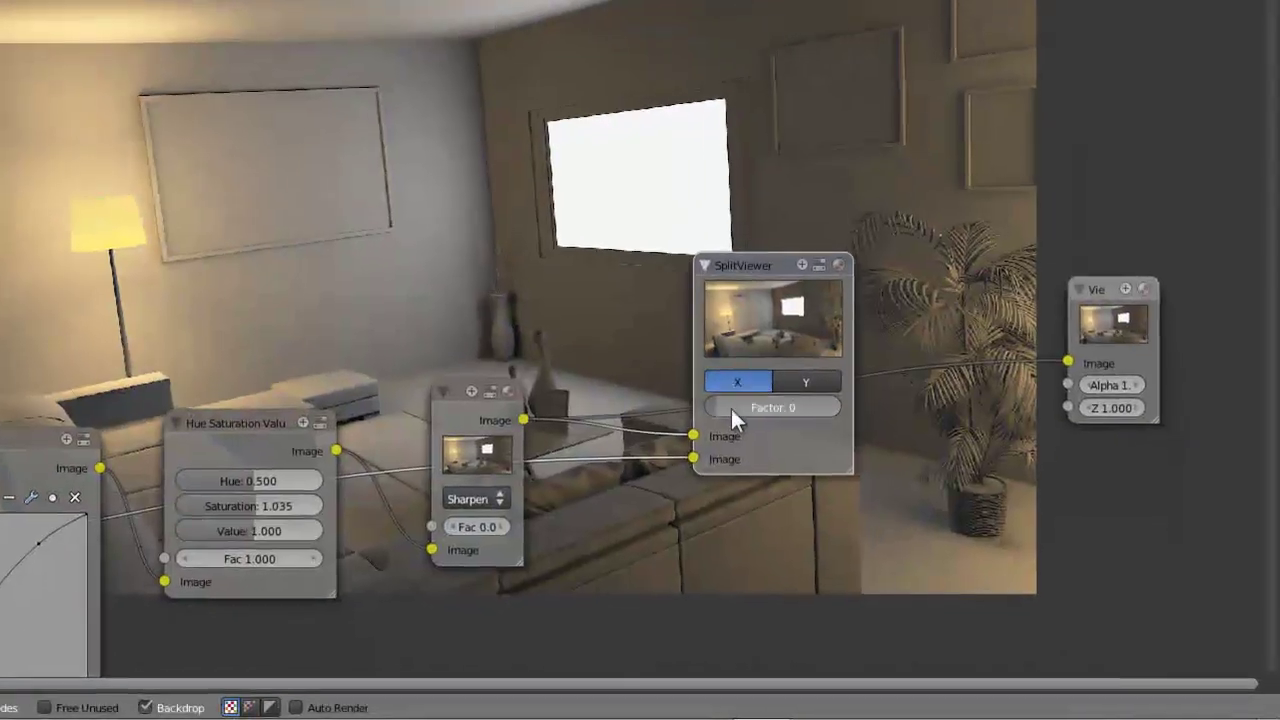
pyautogui.moveTo(841, 468); pyautogui.dragTo(861, 470)
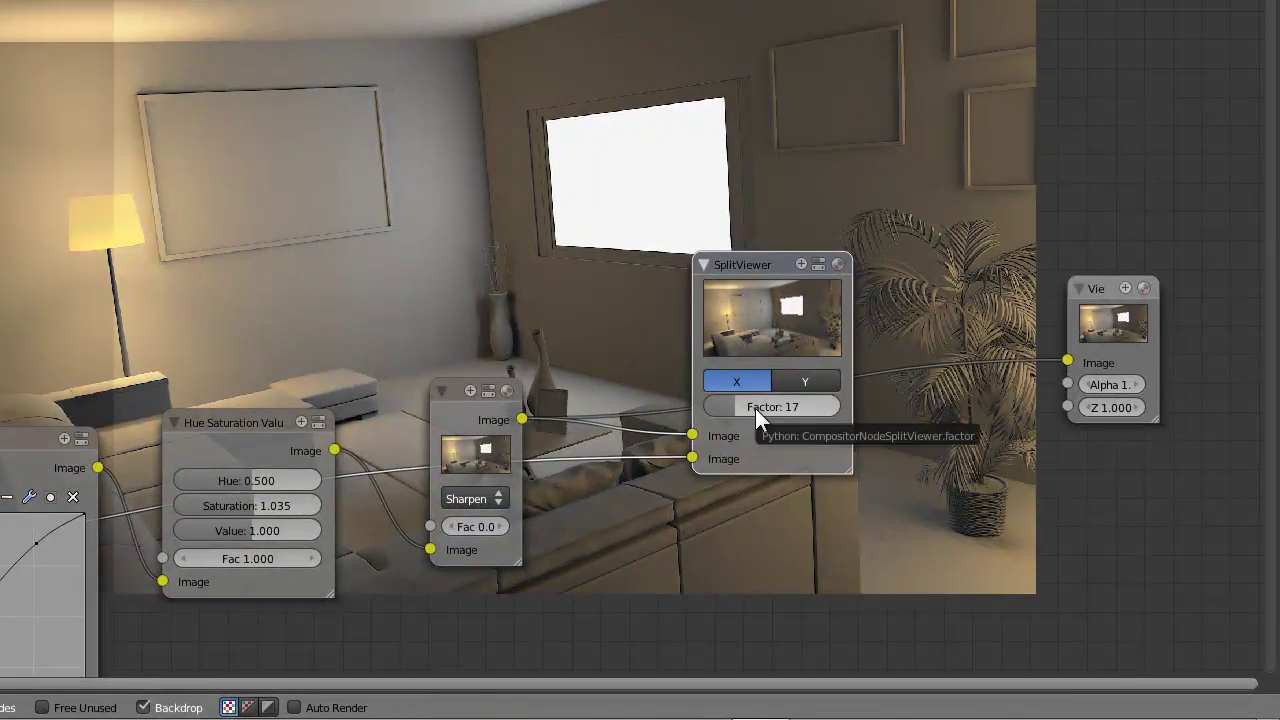
# Compare the original and processed renders by varying the SplitViewer's Factor to 83, 56 and 50.
pyautogui.moveTo(186, 163); pyautogui.dragTo(241, 136, button='middle')
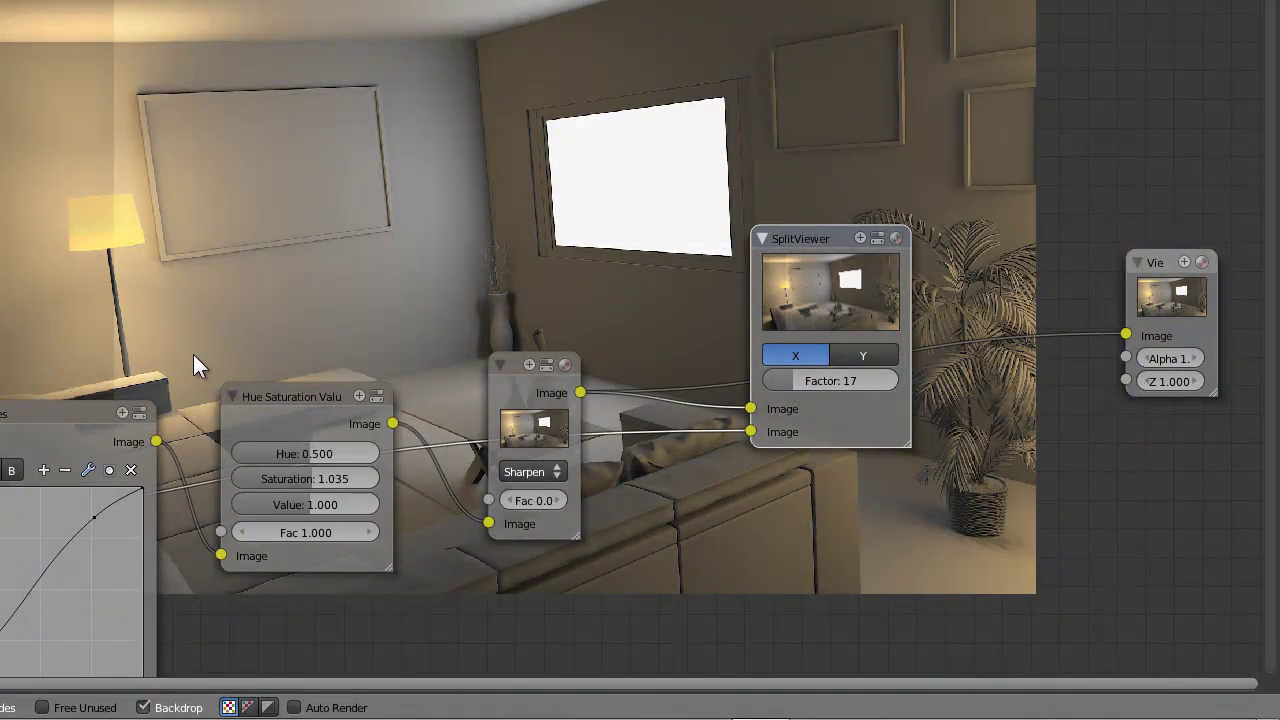
pyautogui.moveTo(774, 384); pyautogui.dragTo(874, 388)
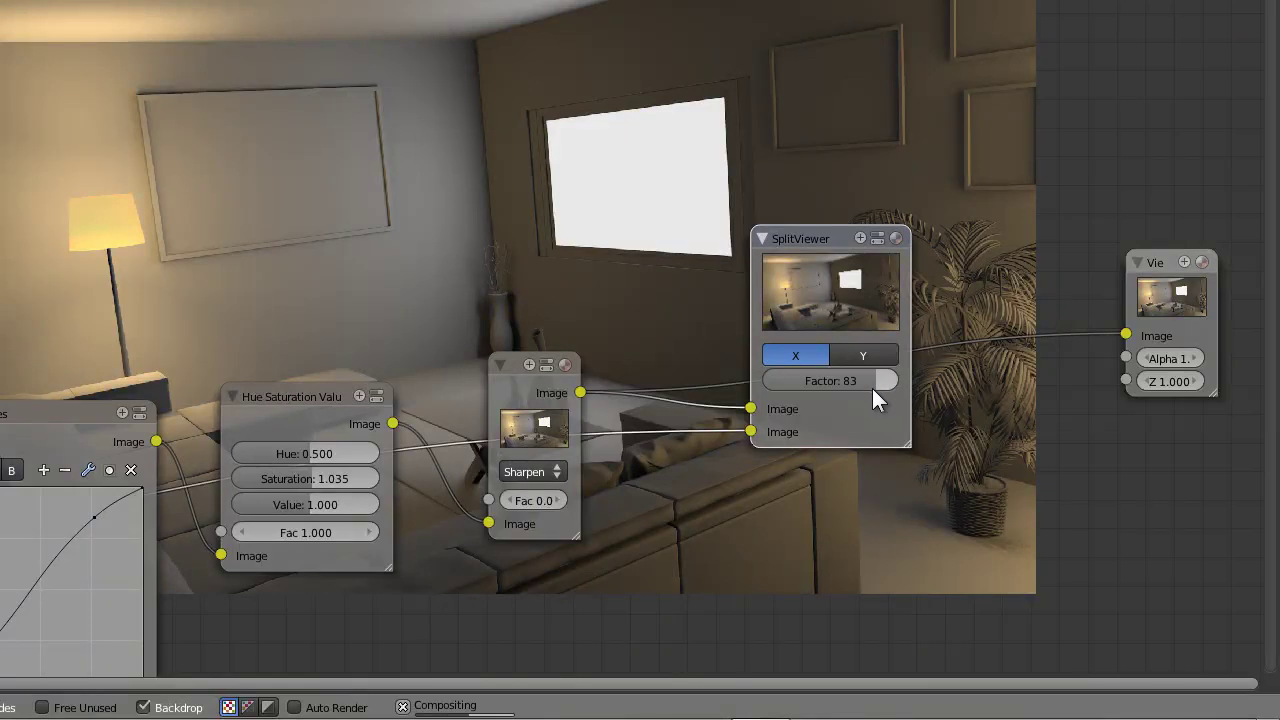
pyautogui.moveTo(882, 118); pyautogui.dragTo(648, 300, button='middle')
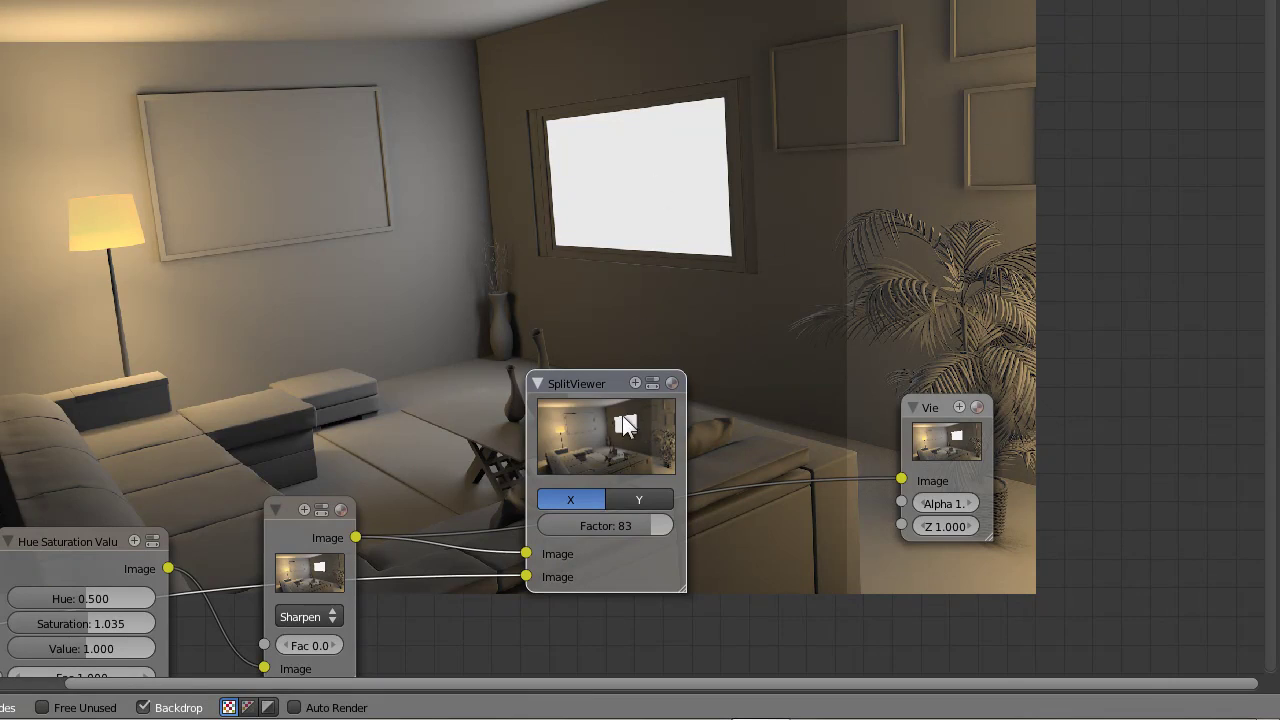
pyautogui.moveTo(626, 518); pyautogui.dragTo(619, 530)
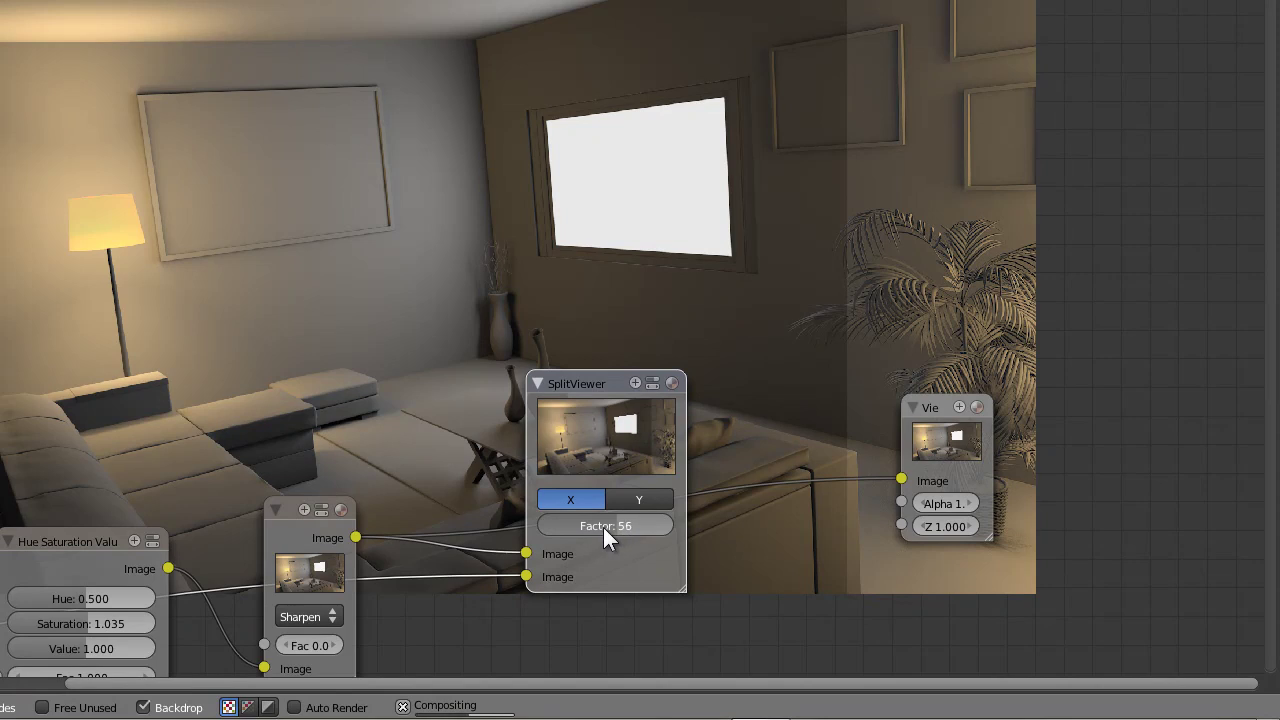
pyautogui.moveTo(595, 529); pyautogui.dragTo(582, 502)
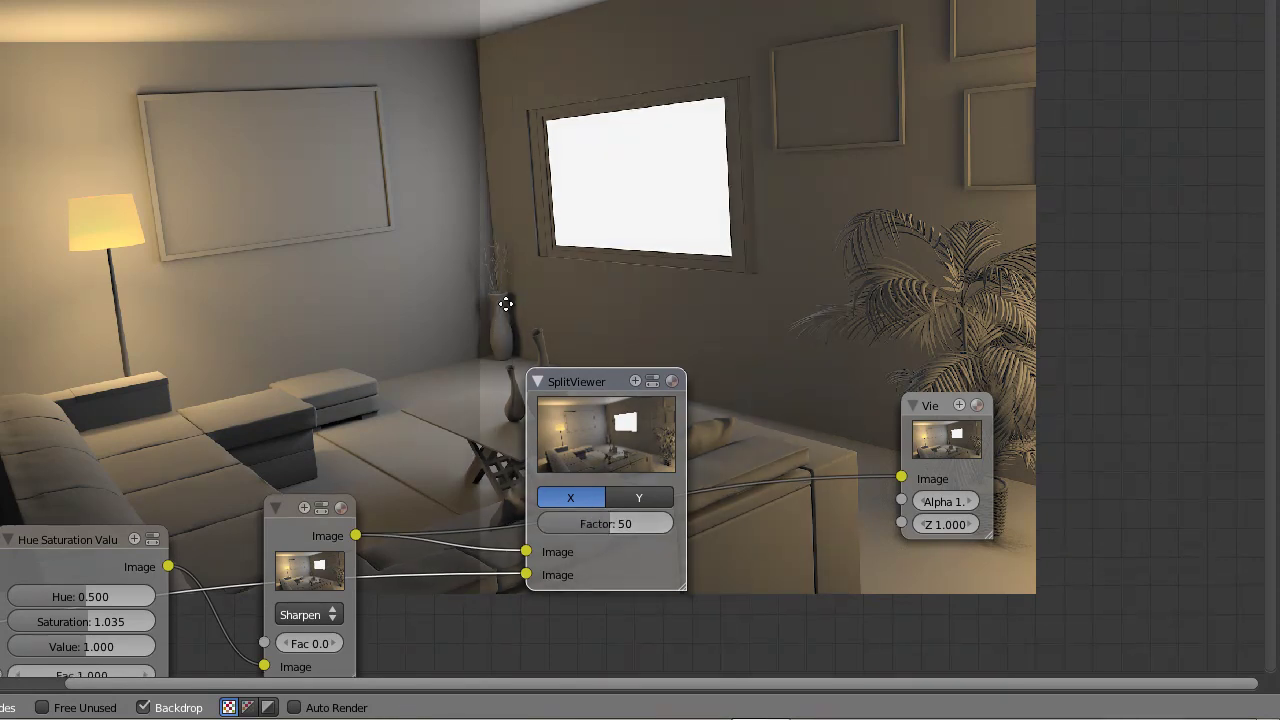
# Reposition the SplitViewer node and set its Factor to 22.
pyautogui.moveTo(497, 315); pyautogui.dragTo(522, 285, button='middle')
pyautogui.click(337, 463)
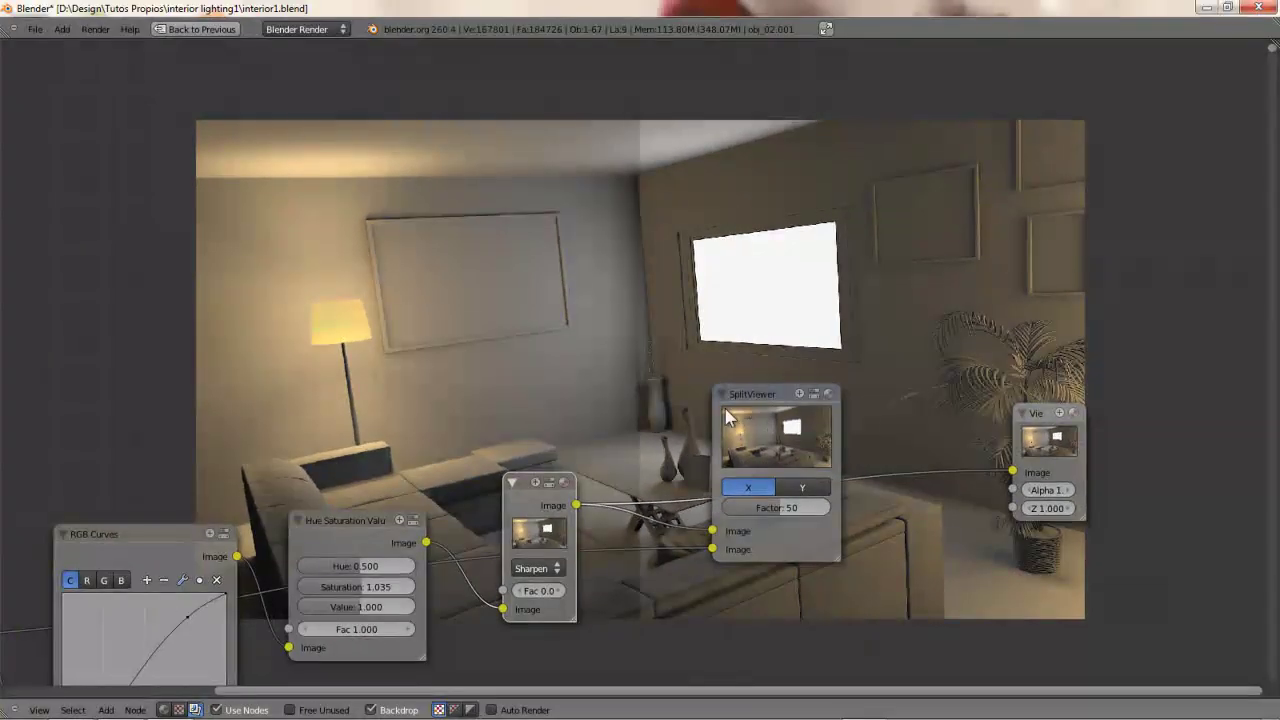
pyautogui.click(619, 316)
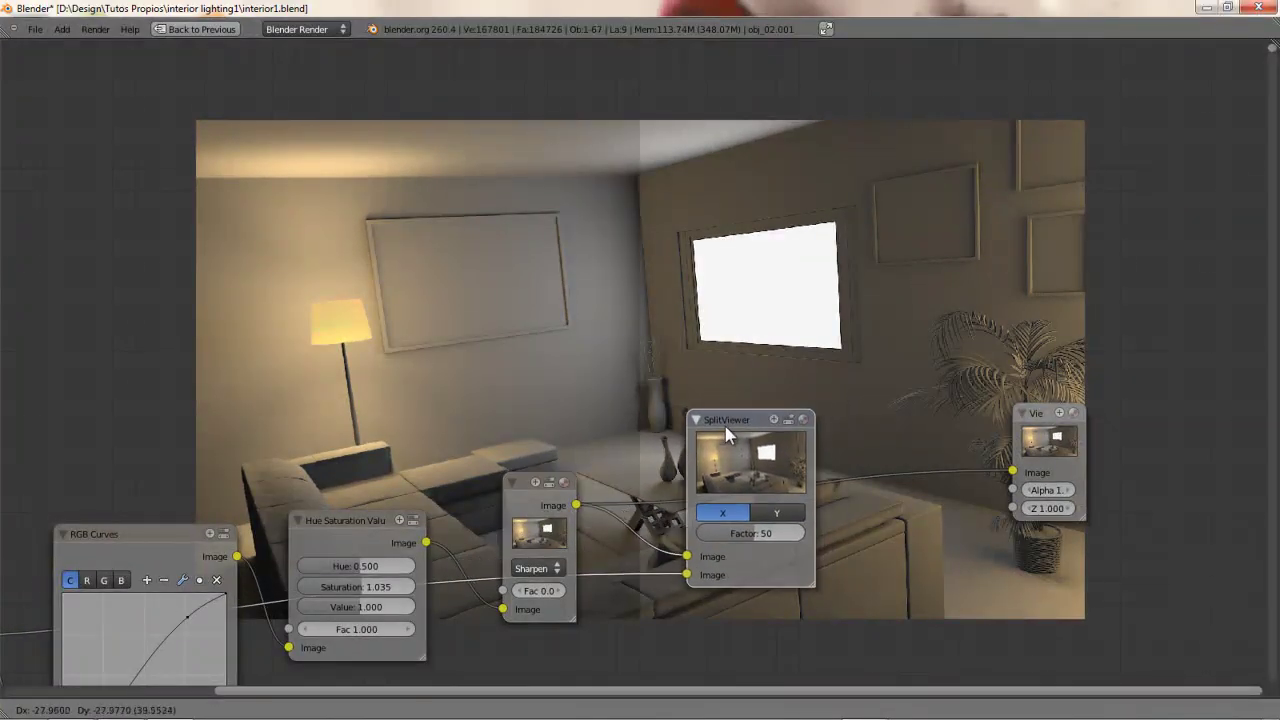
pyautogui.scroll(2, 743, 440)
pyautogui.moveTo(627, 436); pyautogui.dragTo(660, 322, button='middle')
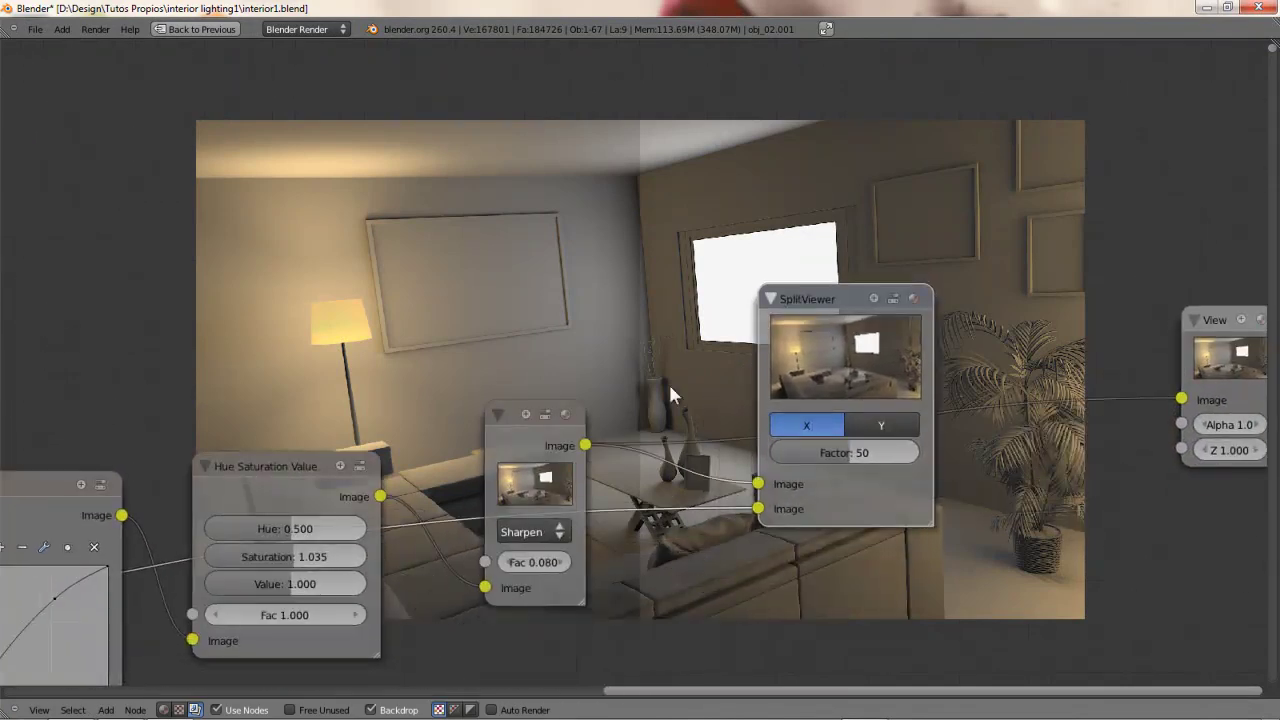
pyautogui.moveTo(852, 471); pyautogui.dragTo(810, 444)
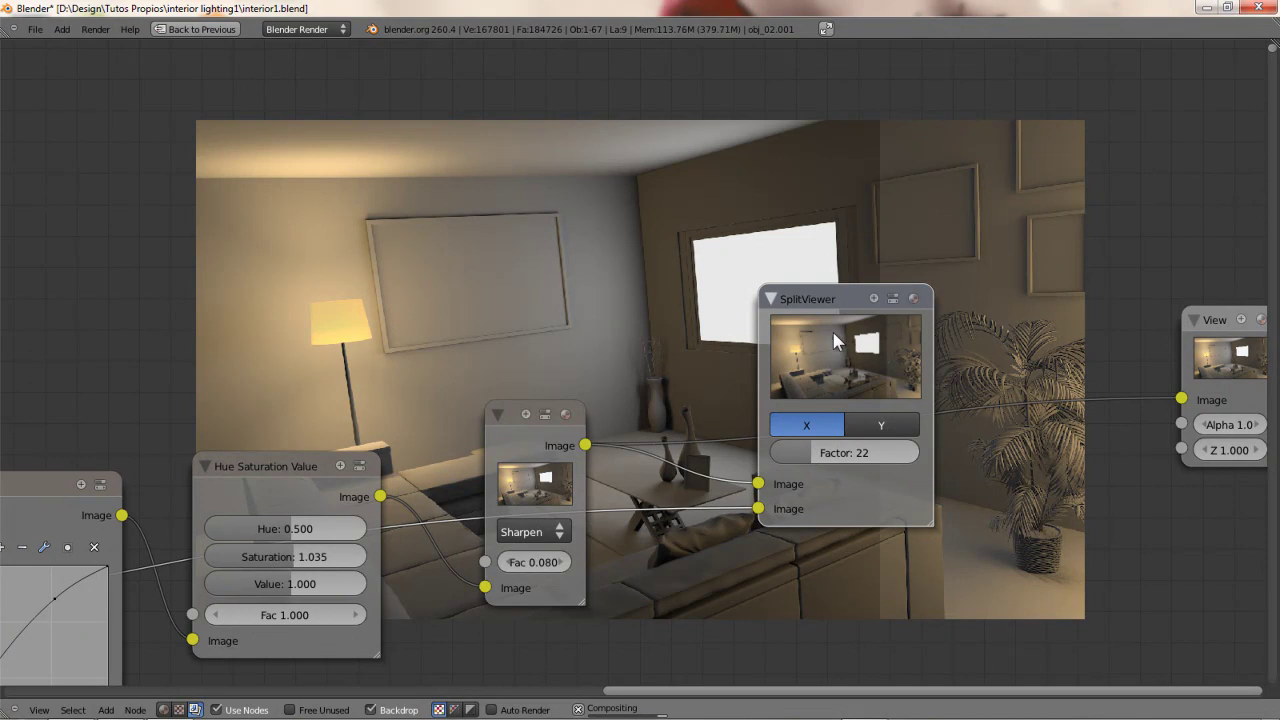
# Move the SplitViewer and Viewer nodes well away from the Sharpen filter, with the Viewer placed above the SplitViewer.
pyautogui.scroll(-3, 836, 342)
pyautogui.scroll(-5, 834, 338)
pyautogui.moveTo(732, 355); pyautogui.dragTo(1116, 374)
pyautogui.scroll(3, 862, 376)
pyautogui.moveTo(919, 365); pyautogui.dragTo(1168, 292)
pyautogui.moveTo(595, 376); pyautogui.dragTo(561, 357, button='middle')
# Add a Math node below the RGB Curves node.
pyautogui.hotkey('shift', 'a')
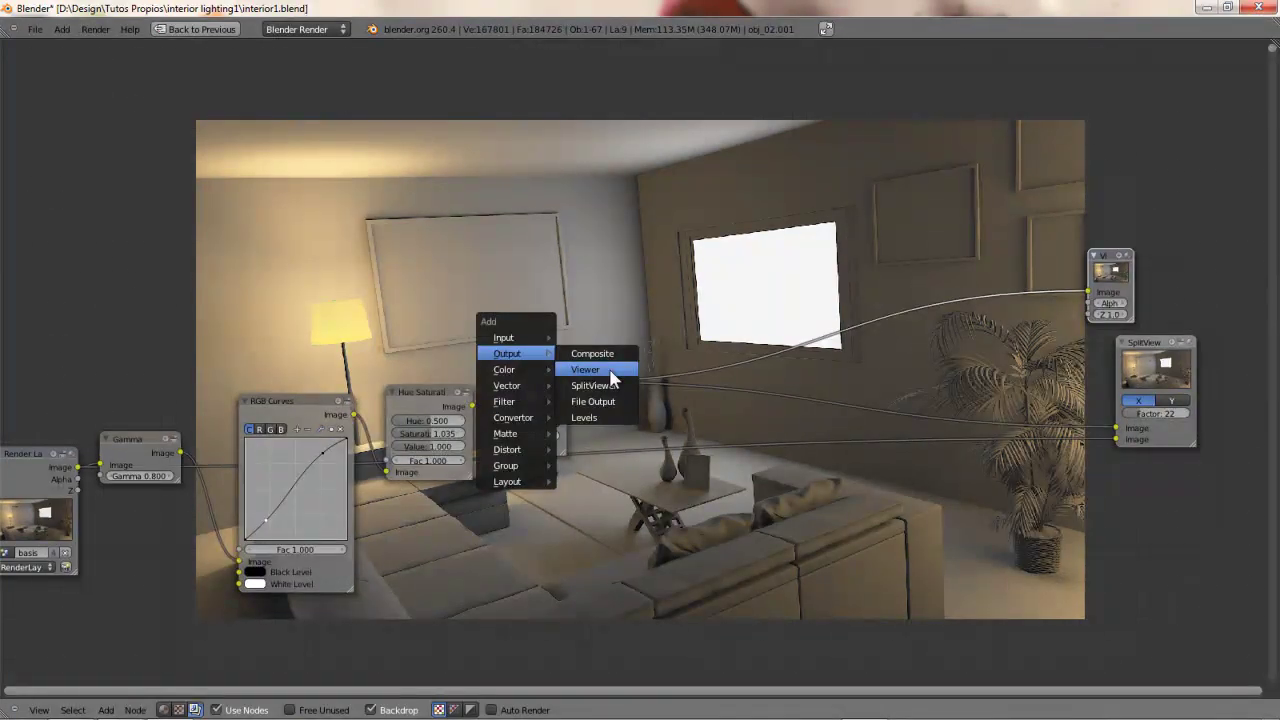
pyautogui.scroll(-3, 261, 268)
pyautogui.moveTo(248, 266); pyautogui.dragTo(488, 203, button='middle')
pyautogui.scroll(1, 426, 260)
pyautogui.scroll(2, 422, 291)
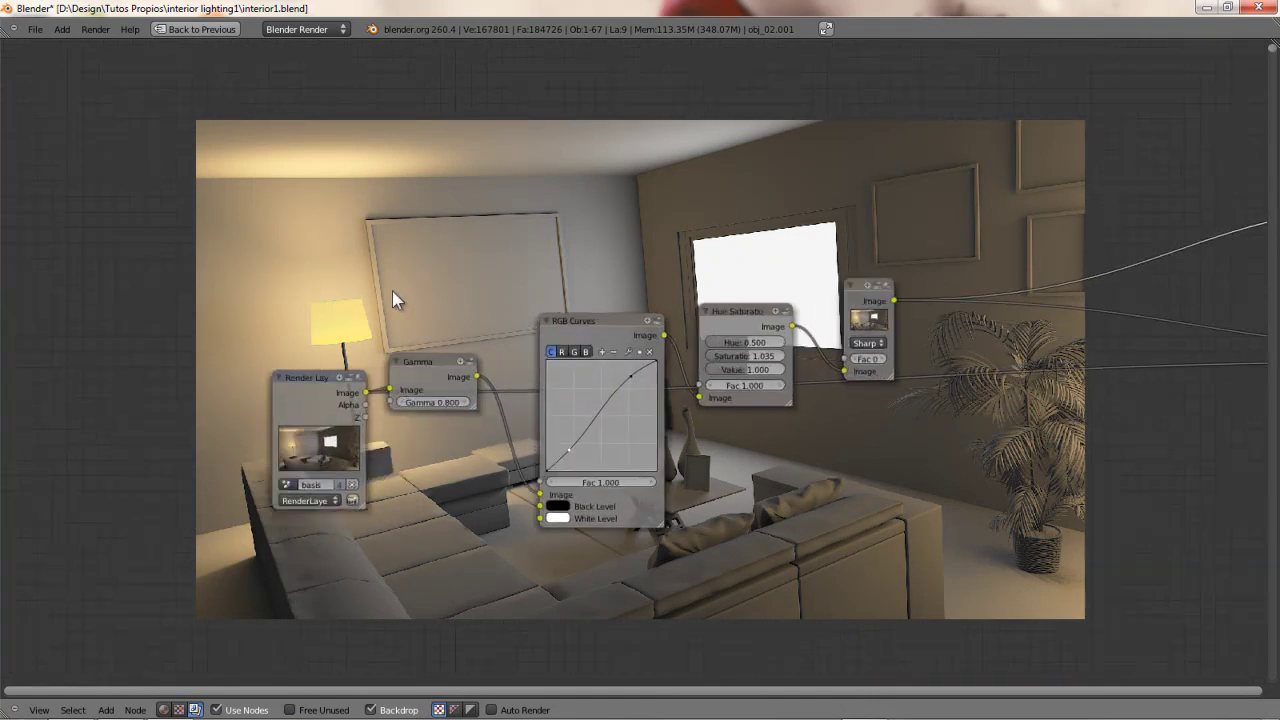
pyautogui.hotkey('shift', 'a')
pyautogui.moveTo(393, 293)
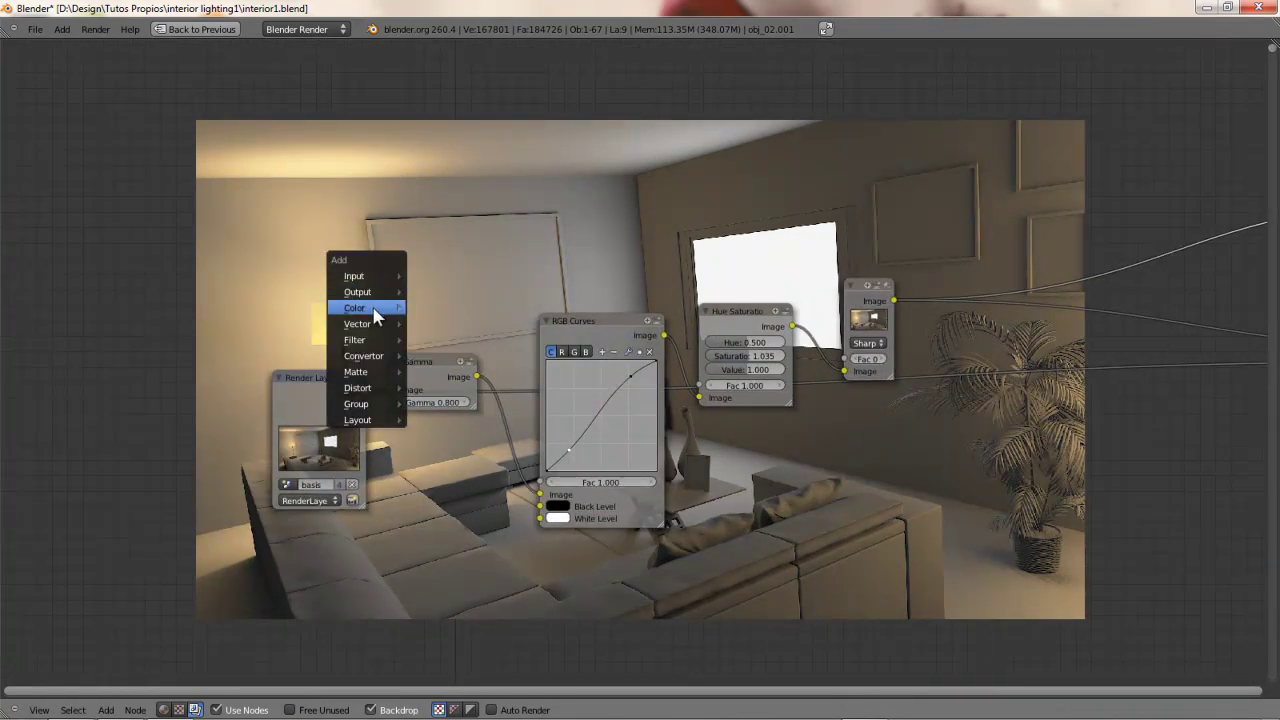
pyautogui.moveTo(362, 330)
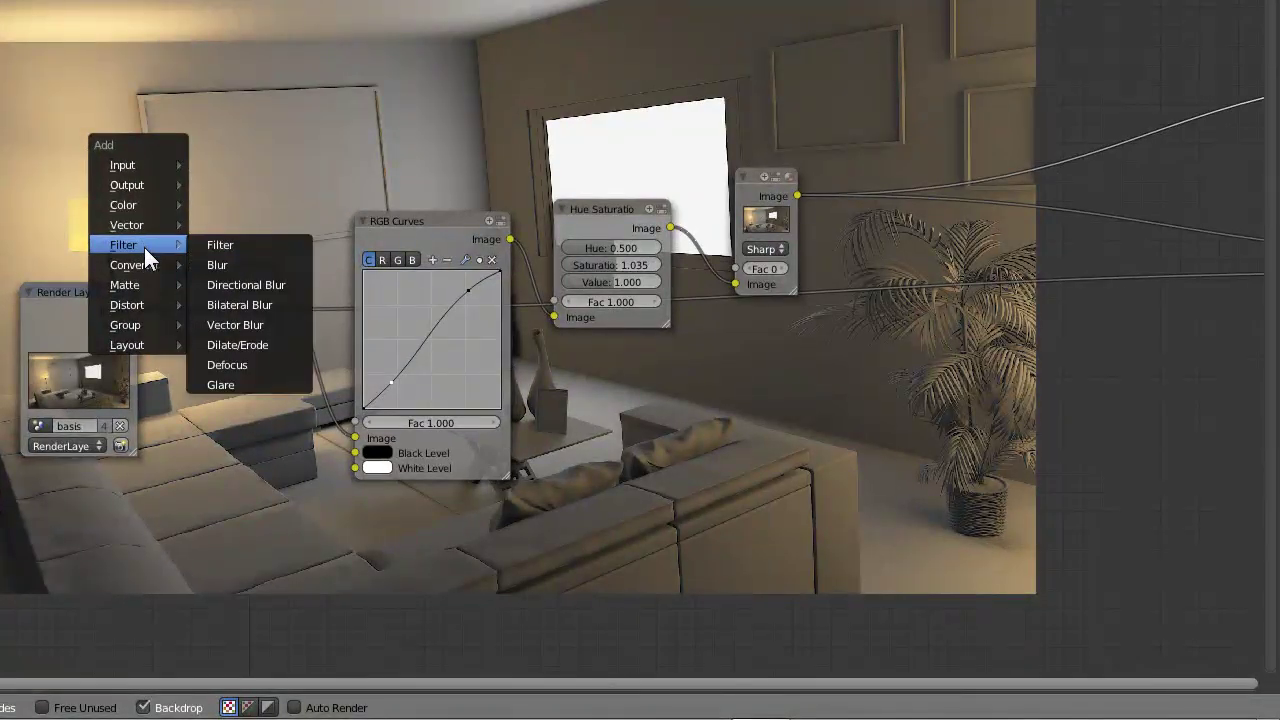
pyautogui.moveTo(143, 267)
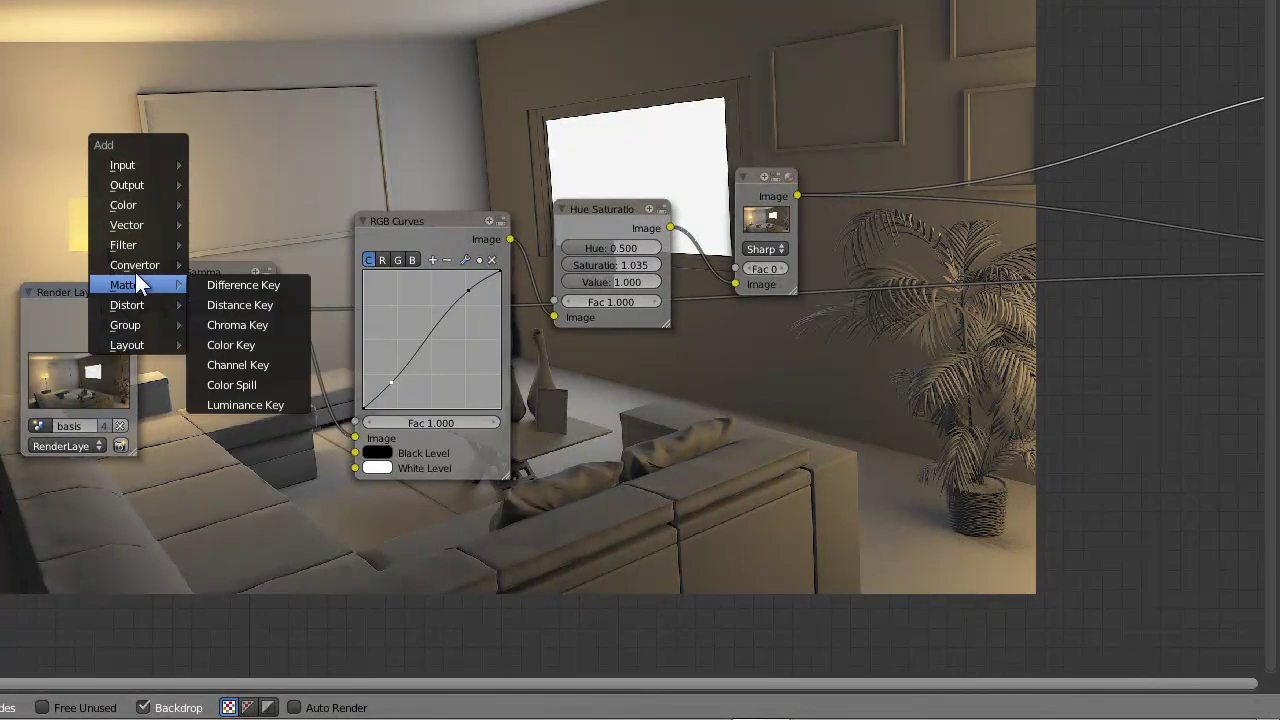
pyautogui.click(239, 344)
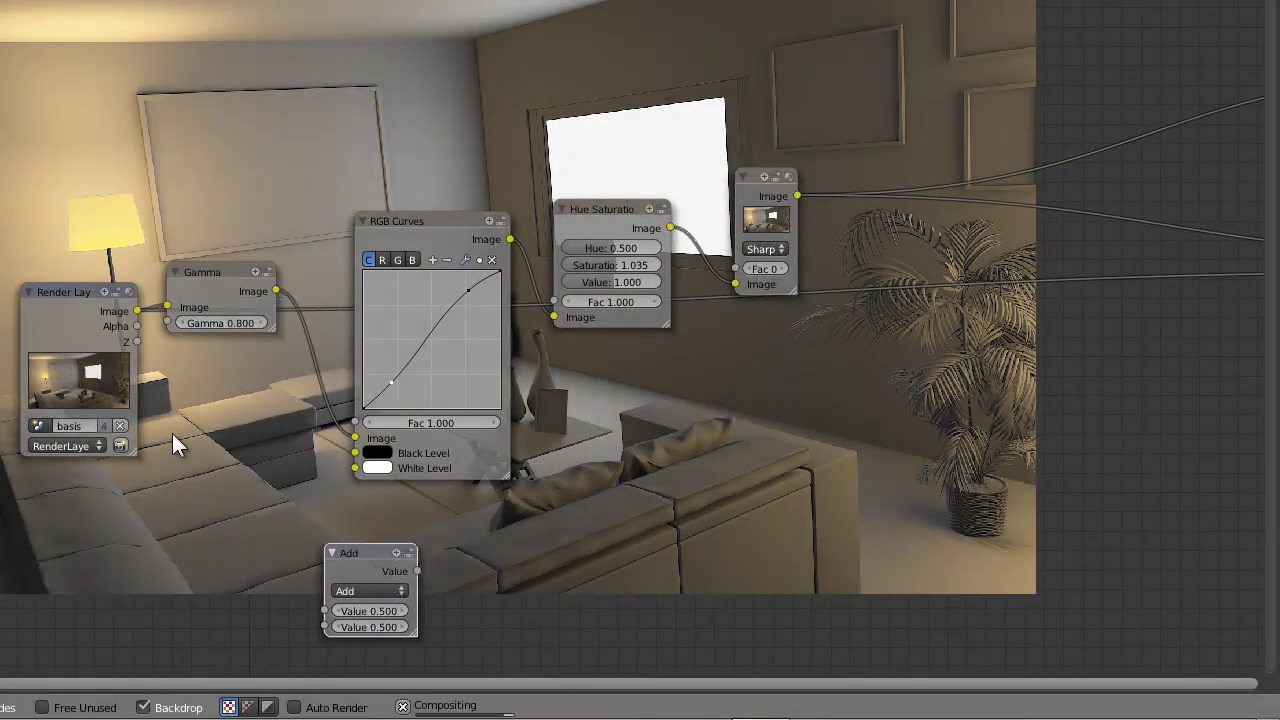
# Add a Lens Distortion node below the Gamma node.
pyautogui.hotkey('shift', 'a')
pyautogui.moveTo(150, 472)
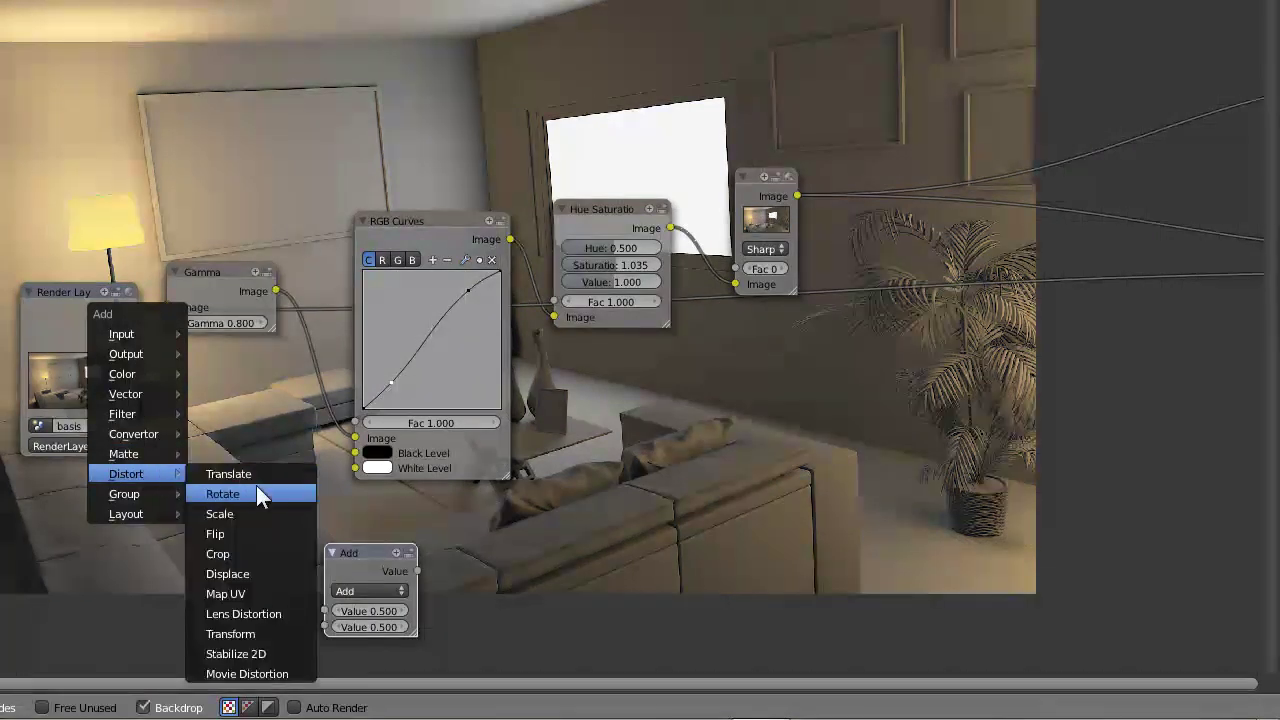
pyautogui.click(241, 614)
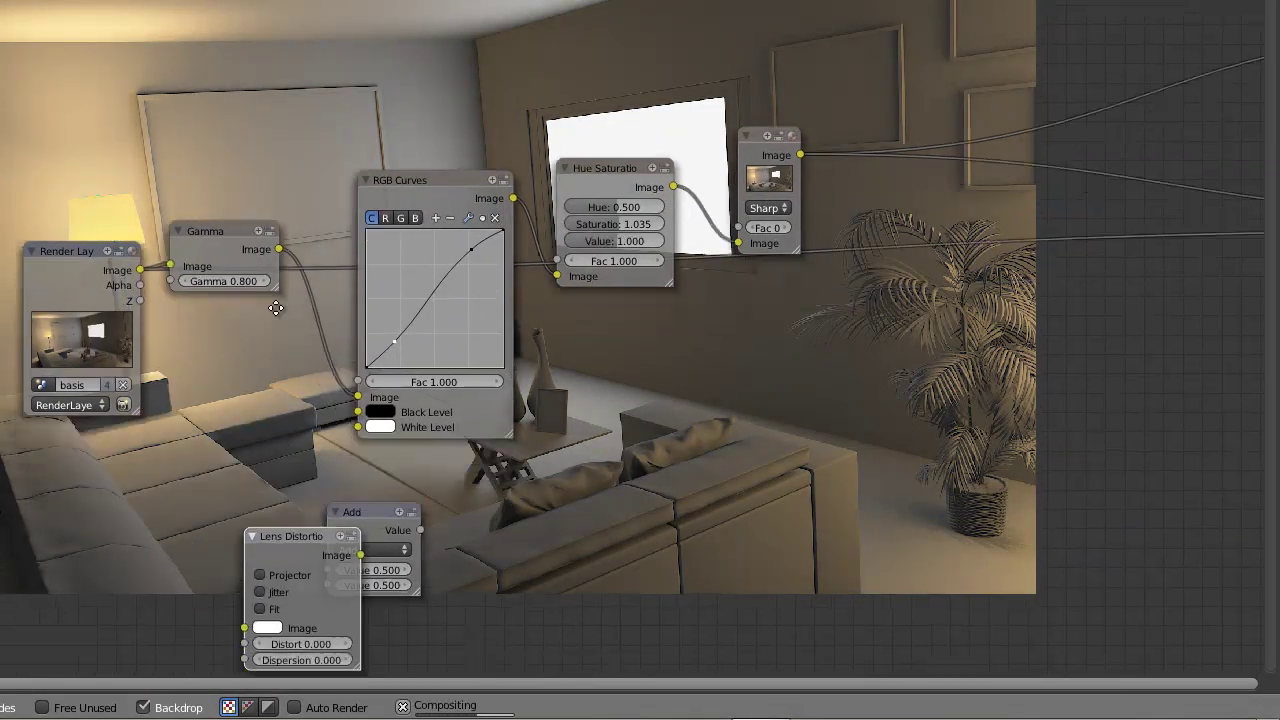
# Space out the Lens Distortion and Math nodes and link the Render Layers image through Lens Distortion into the Math node's first value.
pyautogui.moveTo(273, 350); pyautogui.dragTo(266, 199, button='middle')
pyautogui.moveTo(367, 387); pyautogui.dragTo(448, 395)
pyautogui.moveTo(282, 414); pyautogui.dragTo(289, 368)
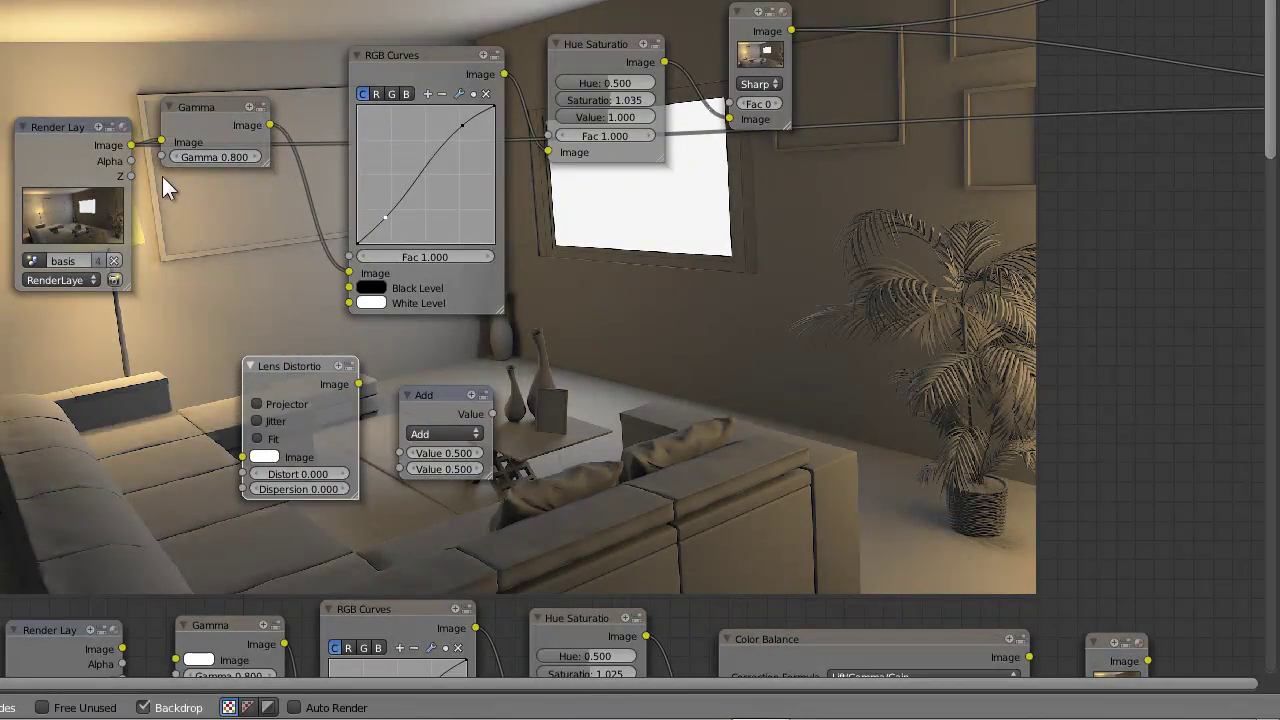
pyautogui.moveTo(131, 145); pyautogui.dragTo(243, 456)
pyautogui.moveTo(358, 384); pyautogui.dragTo(400, 453)
# Add a Blur node beyond the Math node, below the Hue Saturation Value node.
pyautogui.scroll(3, 575, 347)
pyautogui.hotkey('shift', 'a')
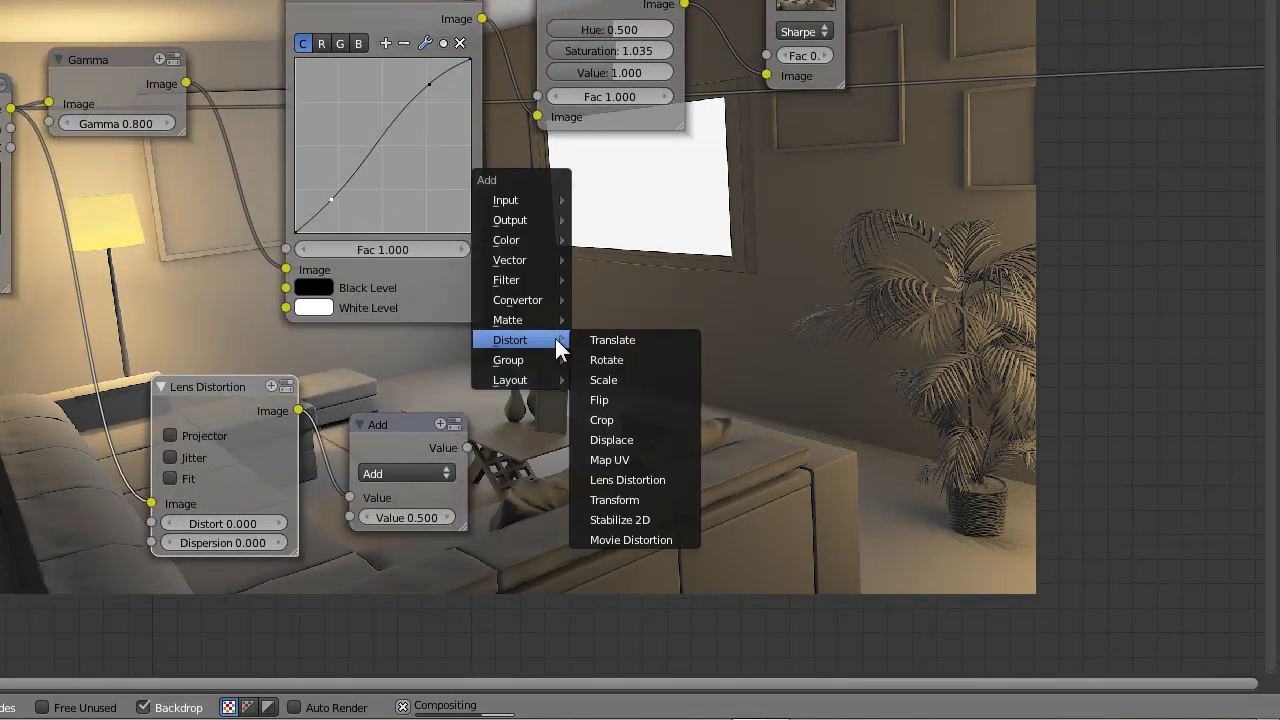
pyautogui.moveTo(550, 278)
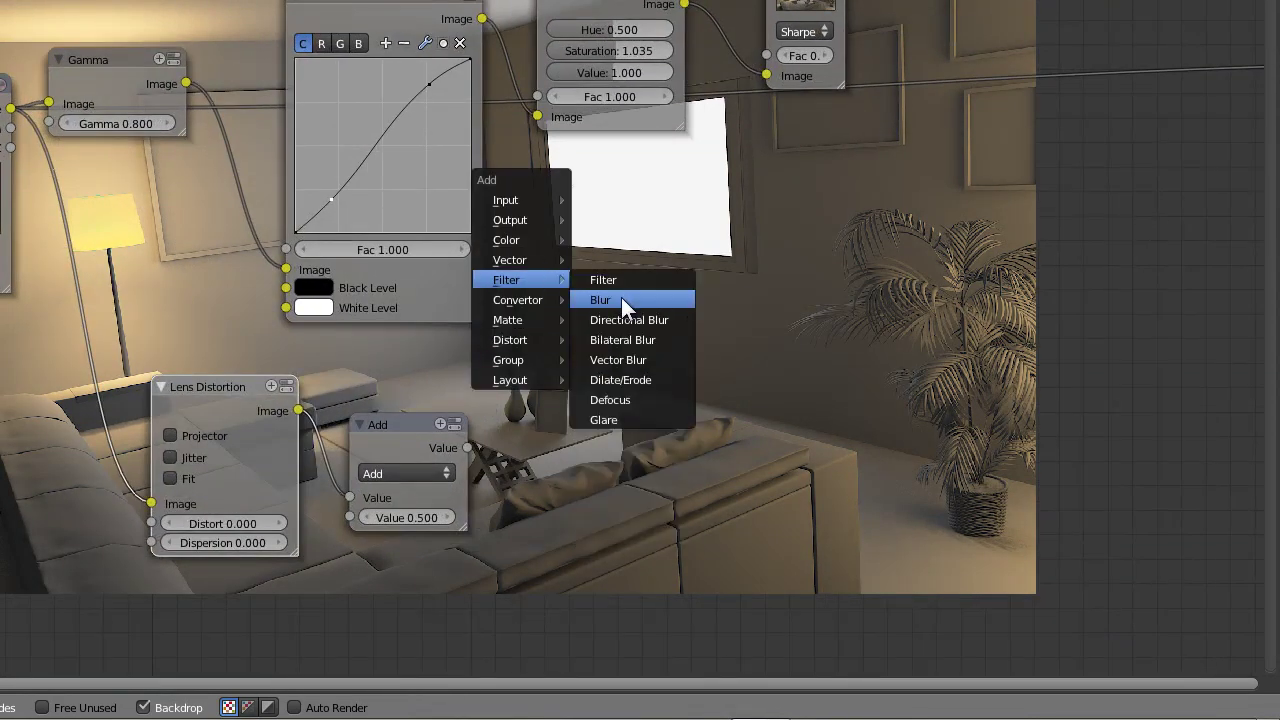
pyautogui.click(621, 298)
pyautogui.click(592, 263)
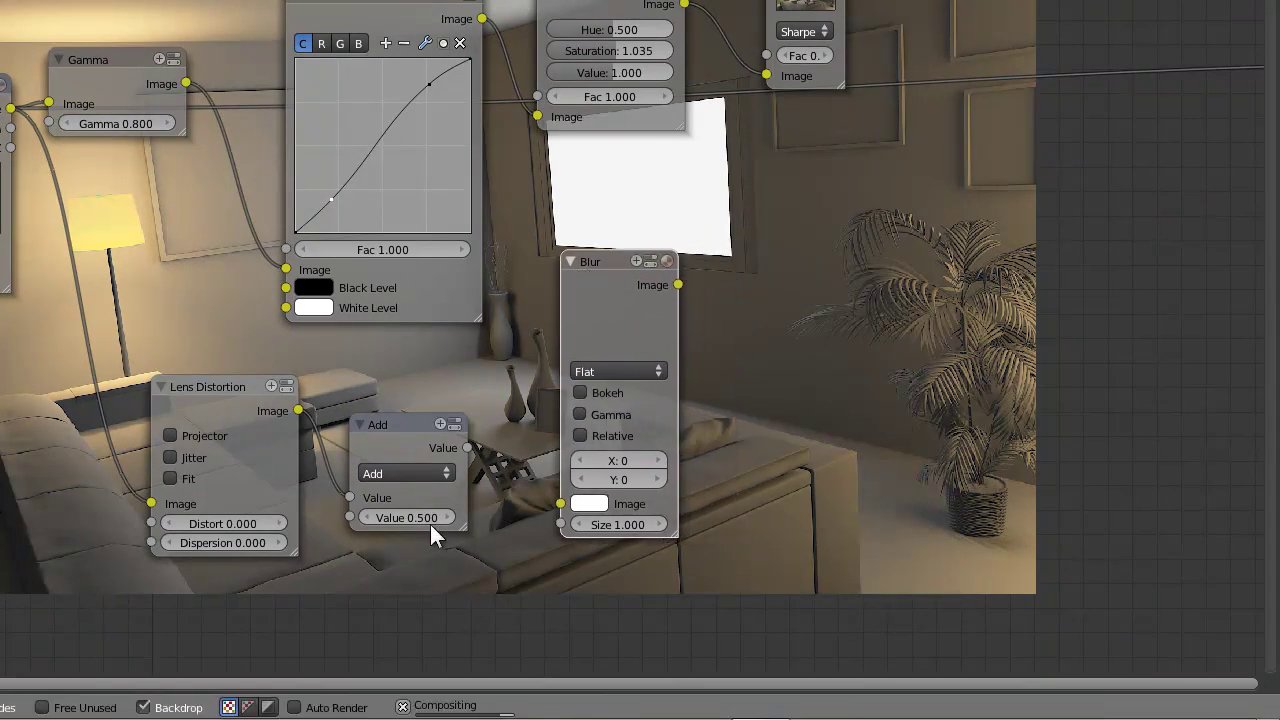
# Link the Math node's value output to the Blur node's image input.
pyautogui.moveTo(469, 447); pyautogui.dragTo(516, 506)
pyautogui.click(429, 451)
pyautogui.moveTo(466, 448); pyautogui.dragTo(563, 512)
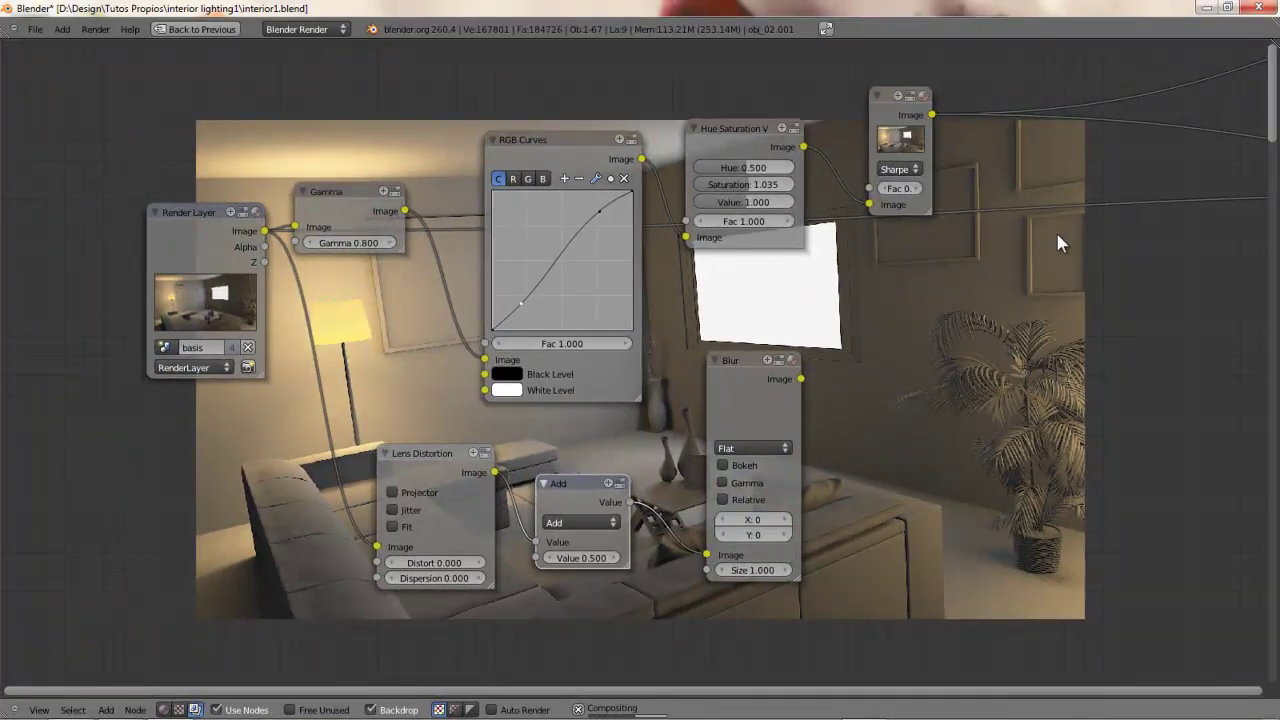
# Duplicate the Viewer node at the end of the upper node chain and place the copy beside the Blur node.
pyautogui.scroll(-4, 1057, 234)
pyautogui.moveTo(1057, 234); pyautogui.dragTo(800, 262, button='middle')
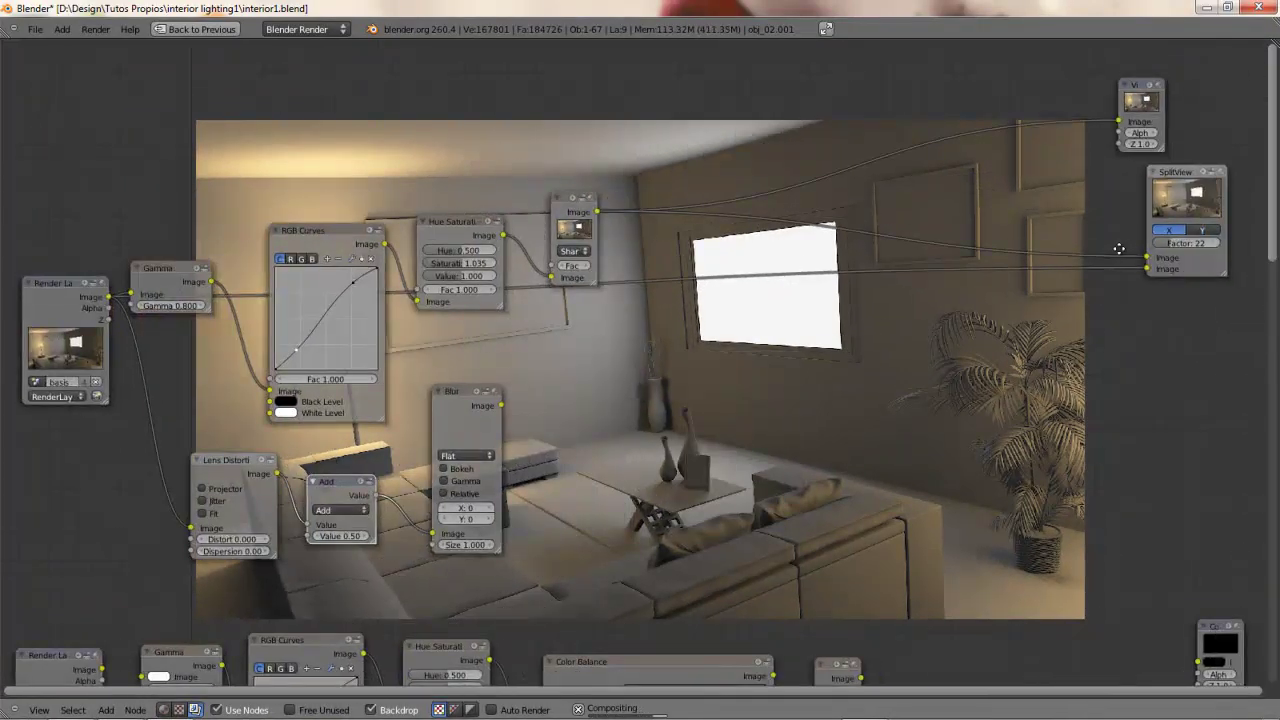
pyautogui.moveTo(1157, 147); pyautogui.dragTo(1029, 160, button='middle')
pyautogui.click(1030, 122)
pyautogui.hotkey('shift', 'd')
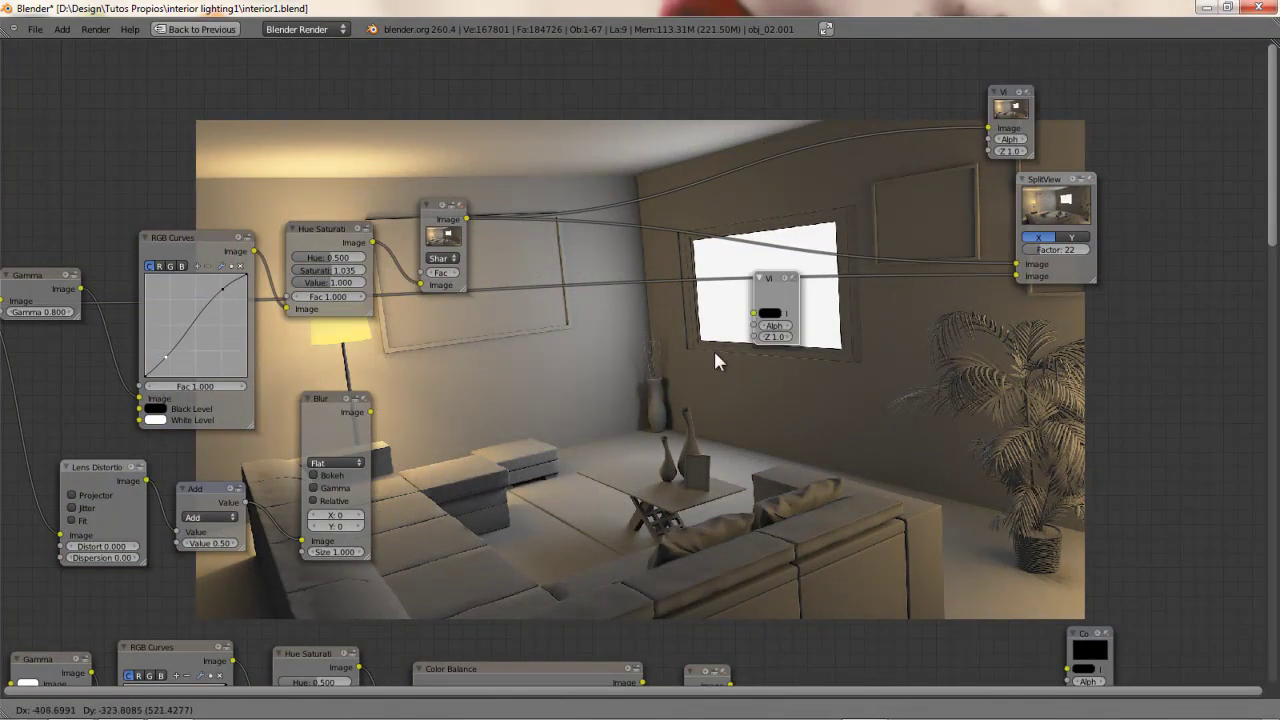
pyautogui.click(487, 427)
# Link the Blur node's image output to the duplicated Viewer node's image input.
pyautogui.scroll(3, 395, 432)
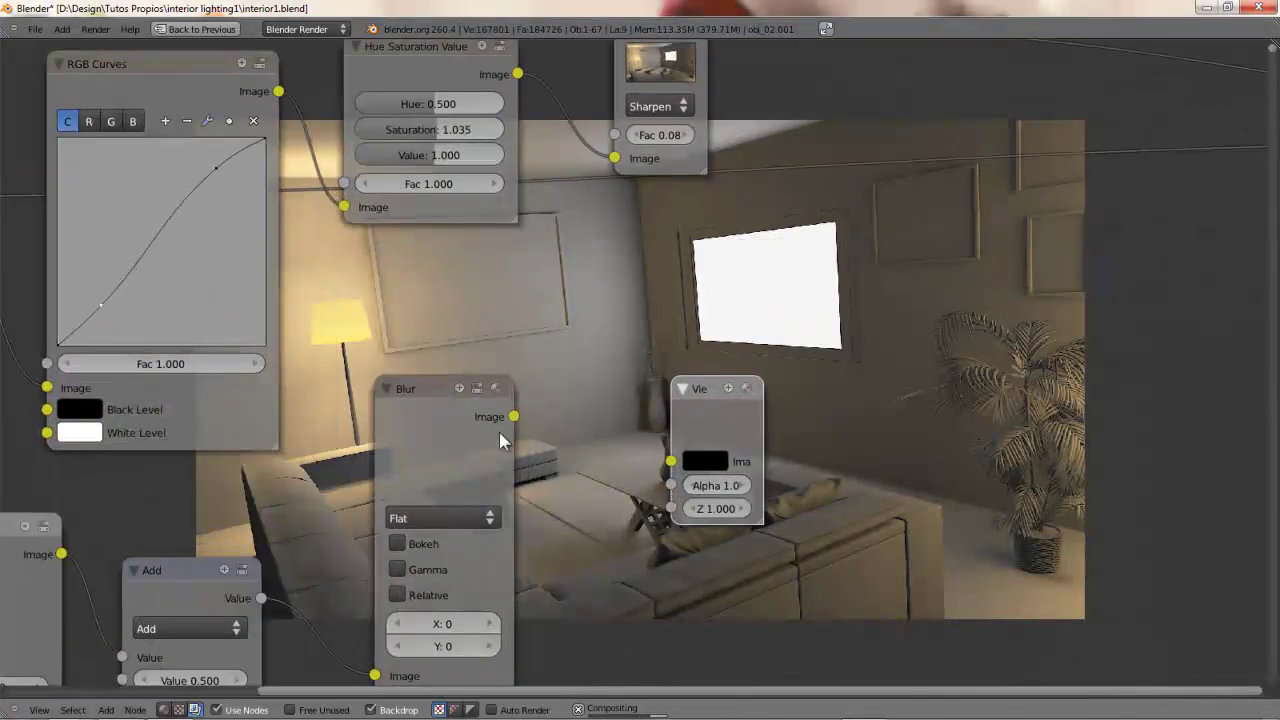
pyautogui.moveTo(582, 404); pyautogui.dragTo(718, 338, button='middle')
pyautogui.moveTo(650, 350); pyautogui.dragTo(809, 397)
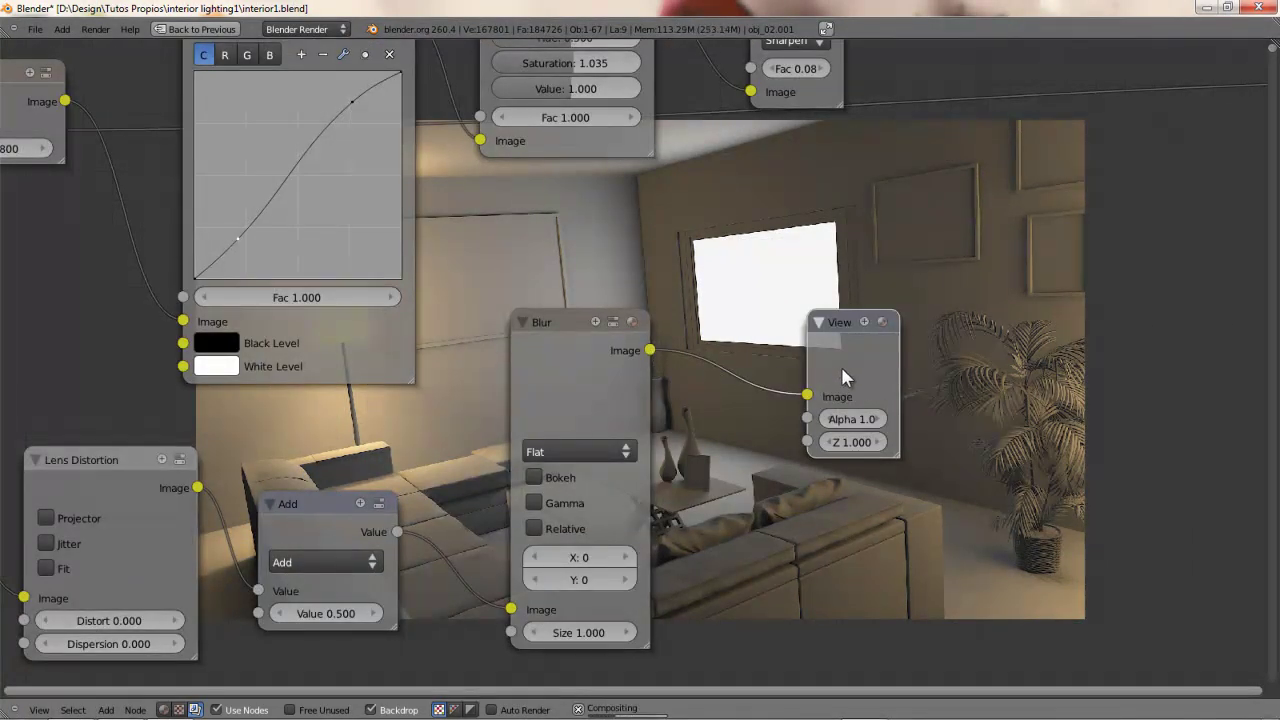
# Set the Lens Distortion node's Distort value to 1.
pyautogui.scroll(-1, 737, 372)
pyautogui.moveTo(609, 417); pyautogui.dragTo(910, 356, button='middle')
pyautogui.scroll(3, 589, 389)
pyautogui.scroll(1, 589, 389)
pyautogui.moveTo(768, 363); pyautogui.dragTo(746, 371)
pyautogui.click(730, 538)
pyautogui.write('1')
pyautogui.press('Return')
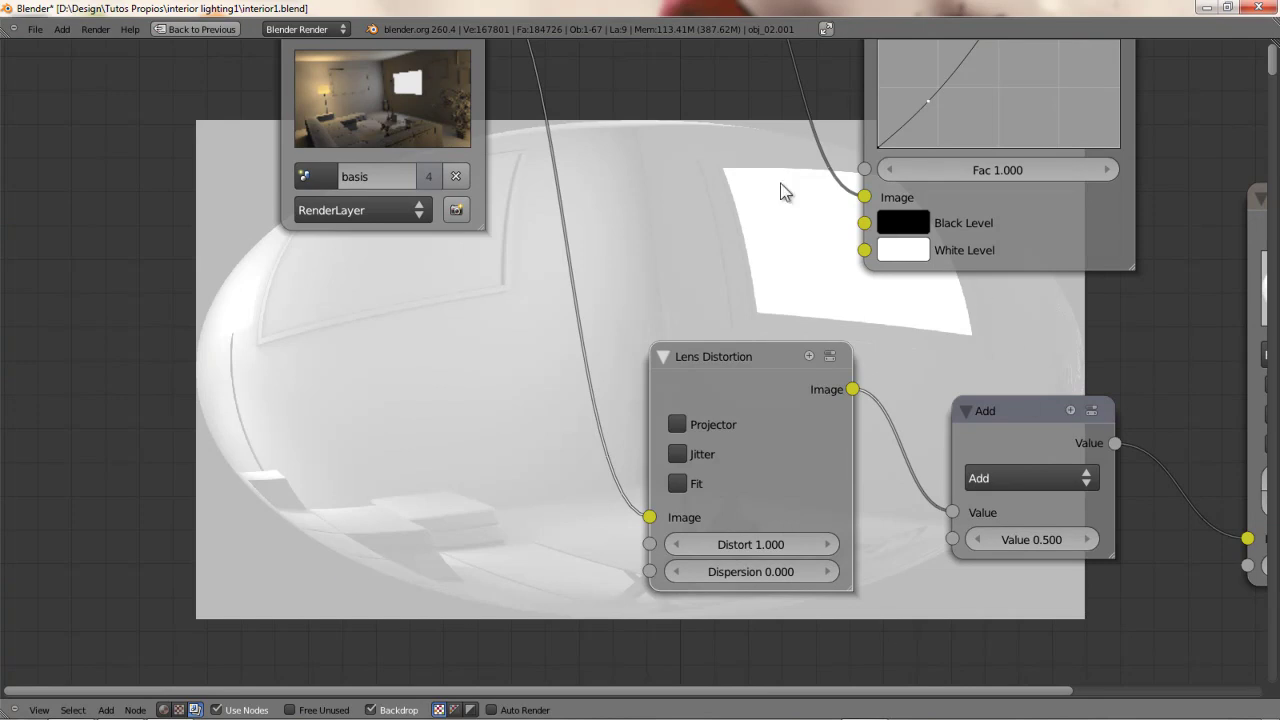
# Set the second value of the Math node between Lens Distortion and Blur to 0.
pyautogui.moveTo(939, 292); pyautogui.dragTo(648, 220, button='middle')
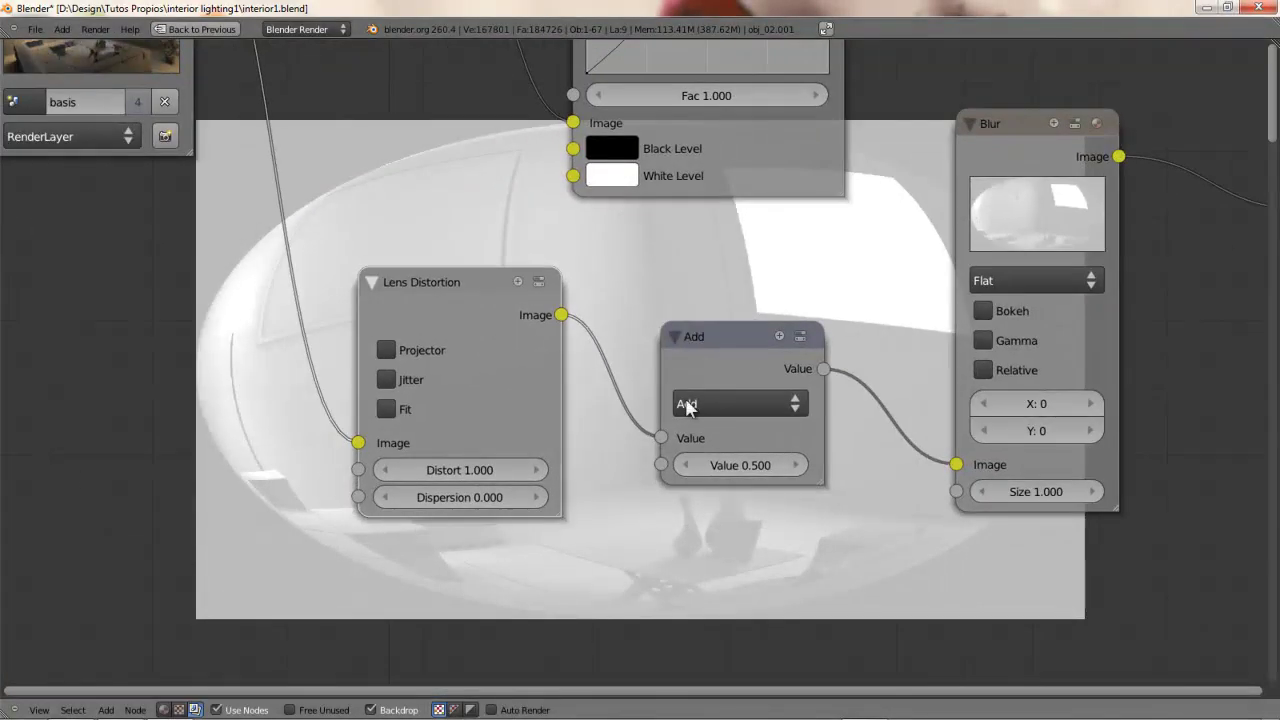
pyautogui.moveTo(726, 349)
pyautogui.mouseDown()
pyautogui.moveTo(712, 360)
pyautogui.moveTo(728, 342)
pyautogui.mouseUp()
pyautogui.scroll(1, 706, 356)
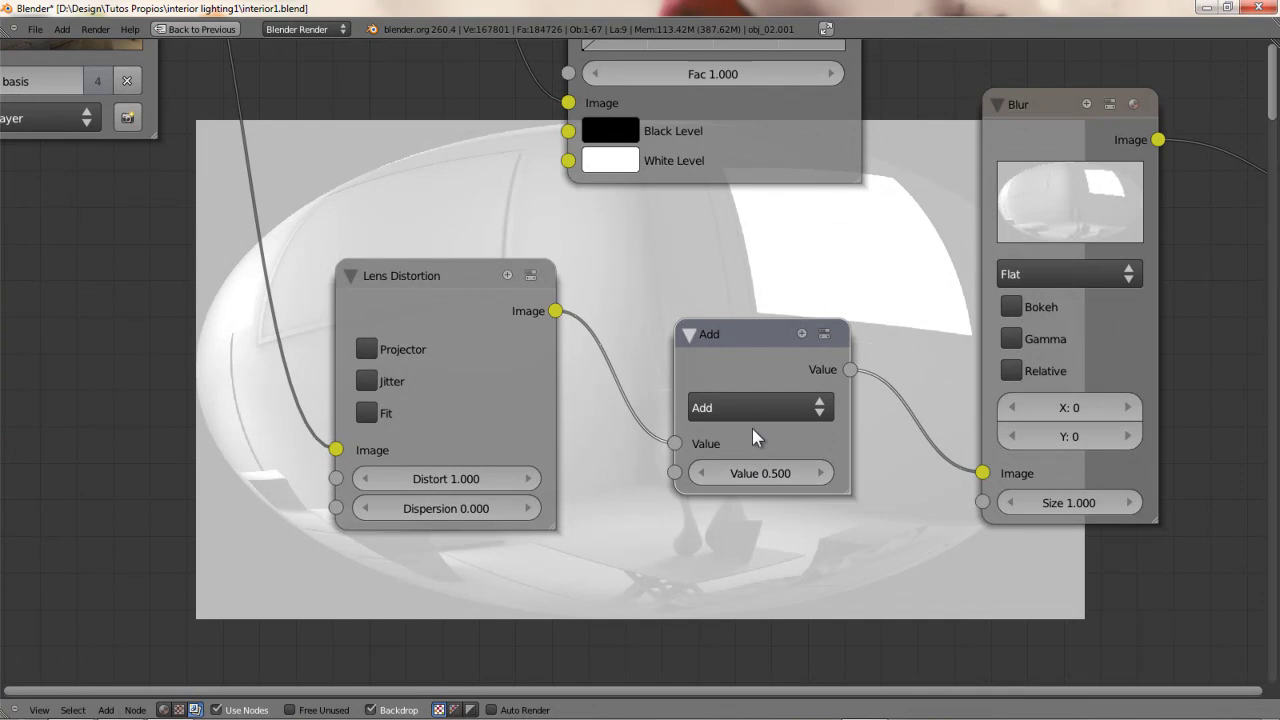
pyautogui.click(749, 474)
pyautogui.write('0')
pyautogui.press('Return')
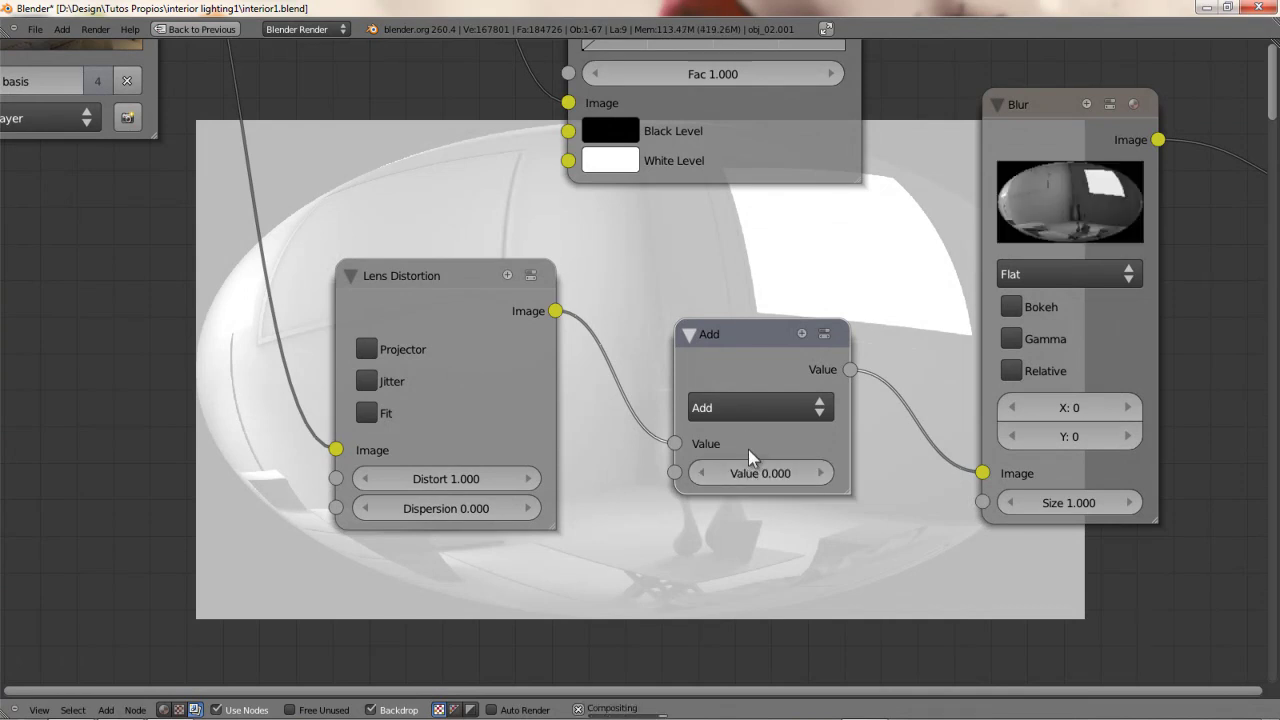
# Change the Math node's operation to Greater Than.
pyautogui.moveTo(739, 377); pyautogui.dragTo(610, 376, button='middle')
pyautogui.click(607, 460)
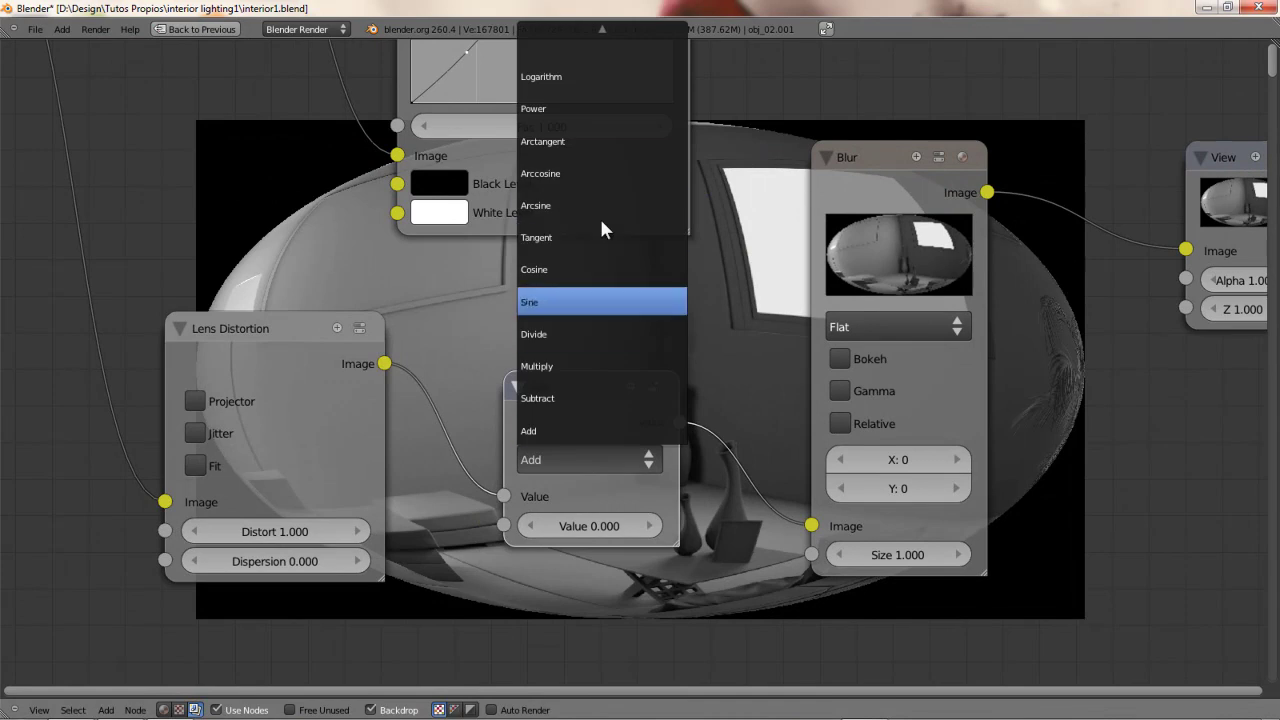
pyautogui.moveTo(597, 34)
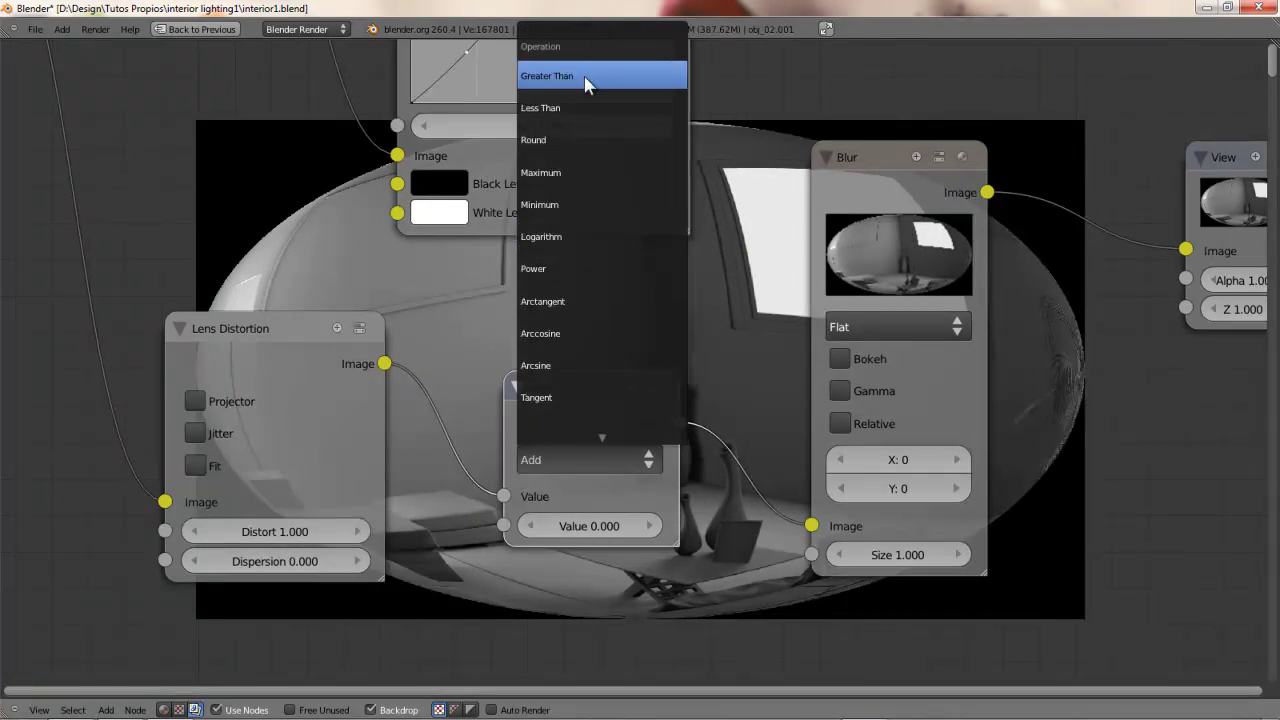
pyautogui.click(587, 78)
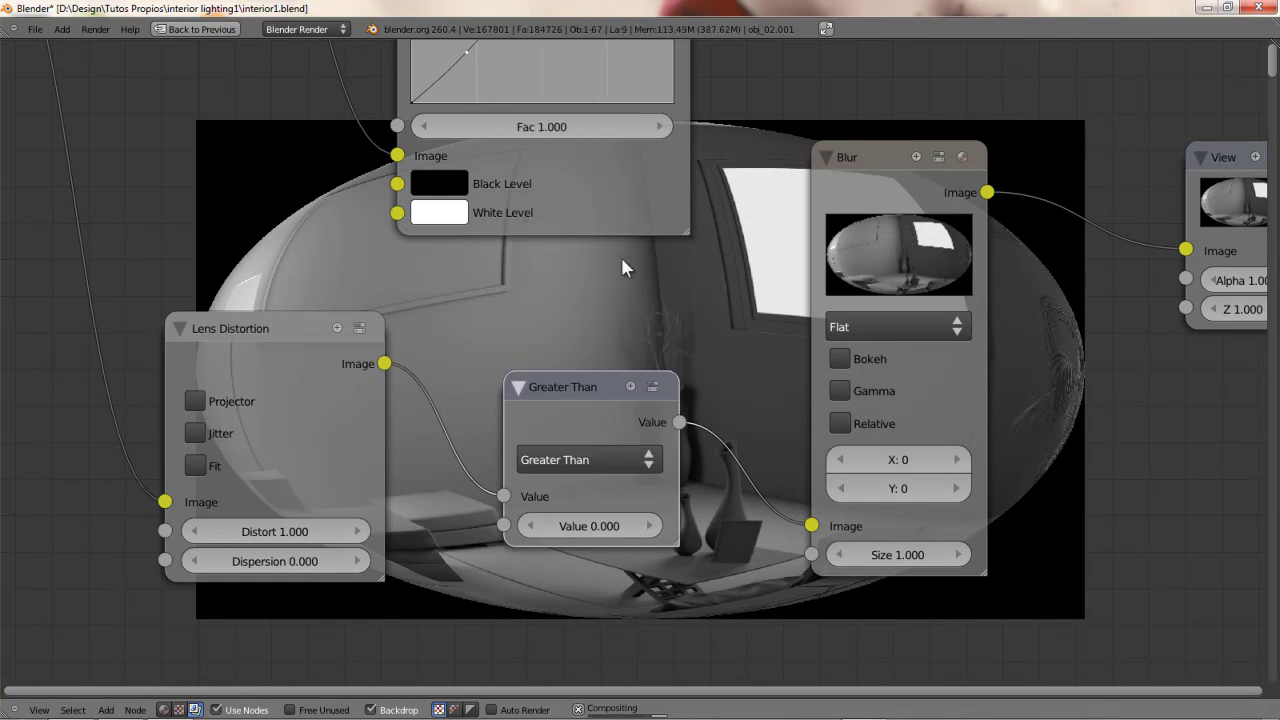
# Switch the Blur node to Fast Gaussian with X set to 100 and Y set to 70.
pyautogui.moveTo(1064, 356); pyautogui.dragTo(850, 339, button='middle')
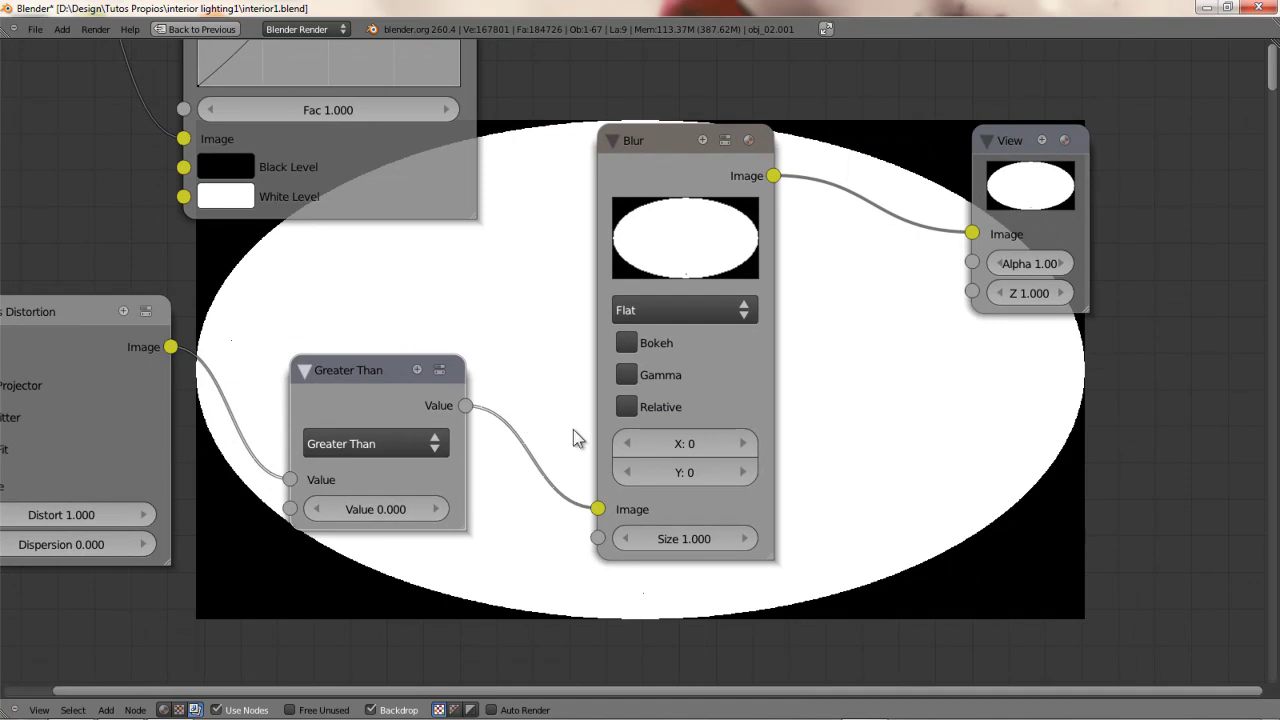
pyautogui.click(700, 313)
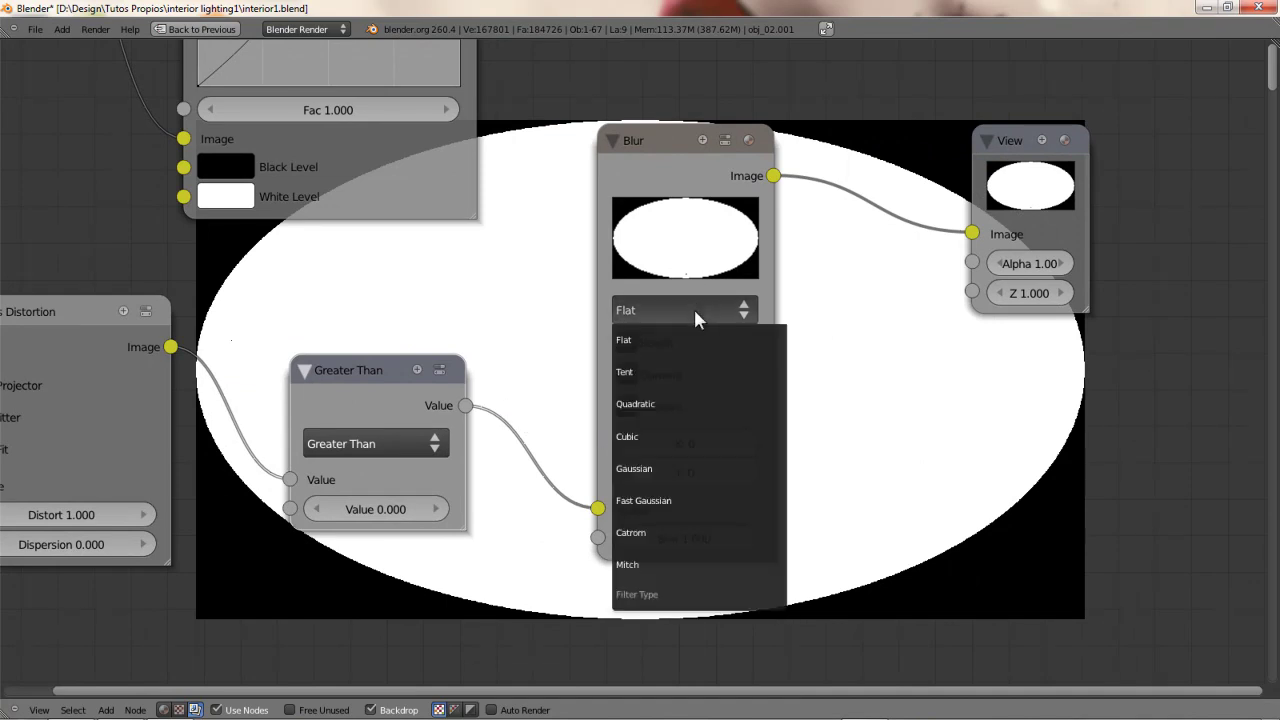
pyautogui.click(670, 503)
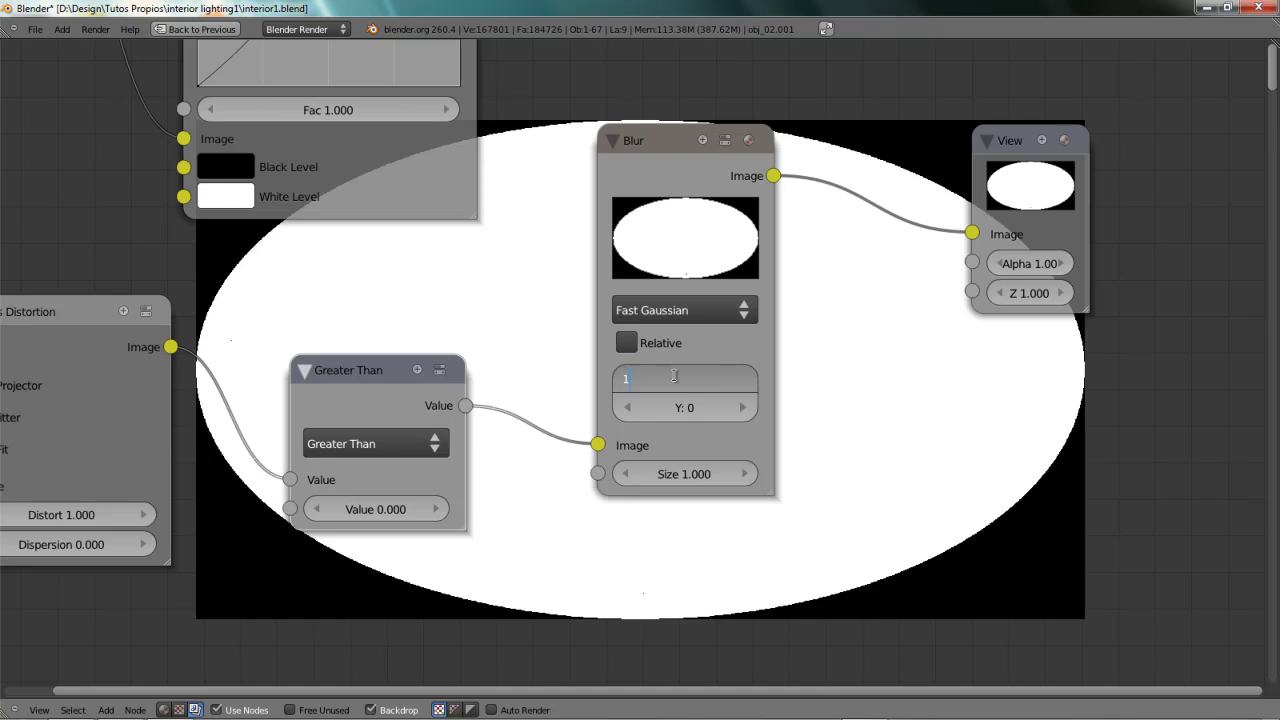
pyautogui.press('Return')
pyautogui.click(672, 400)
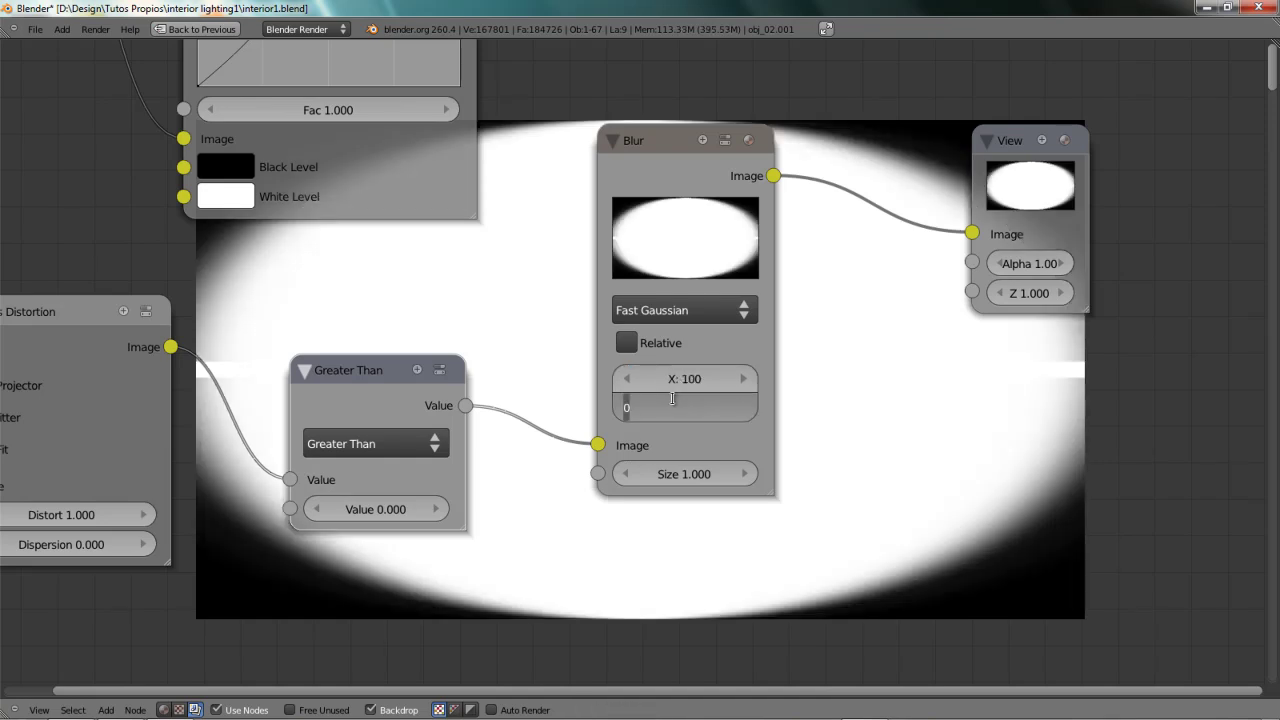
pyautogui.write('70')
pyautogui.press('Return')
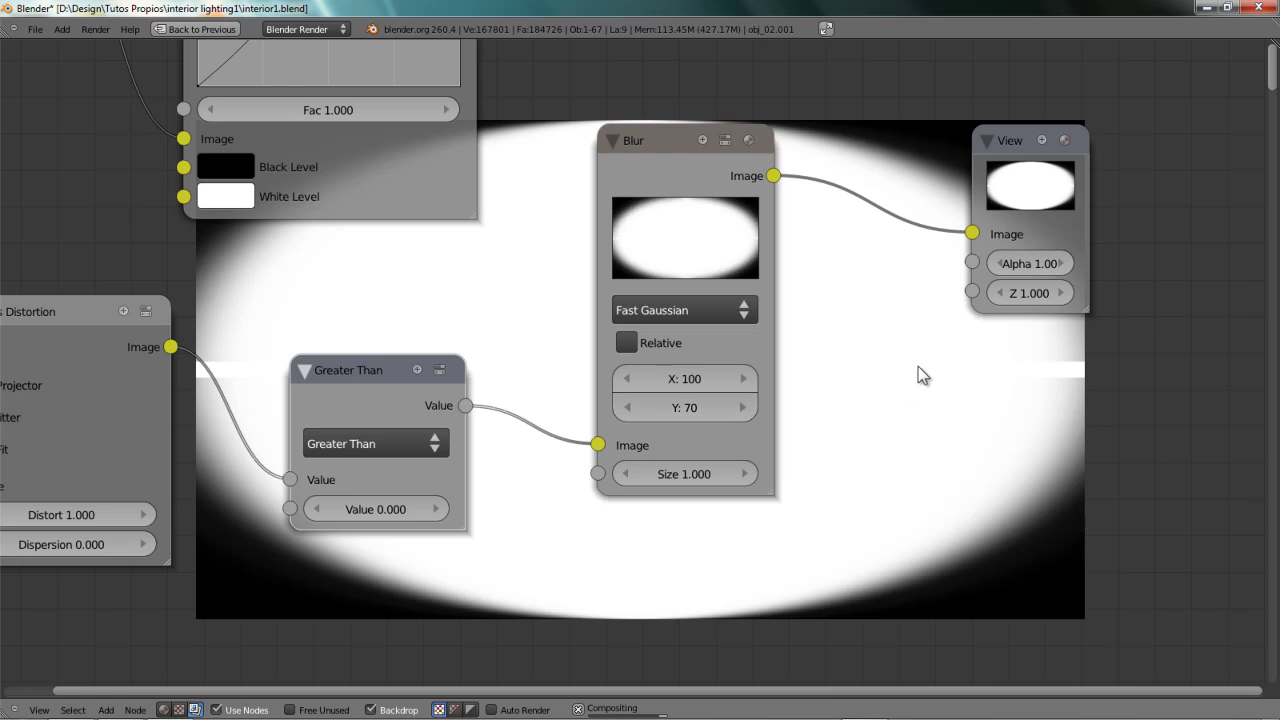
# Set the Blur node's X size to 125.
pyautogui.moveTo(850, 332); pyautogui.dragTo(436, 332, button='middle')
pyautogui.scroll(-4, 566, 349)
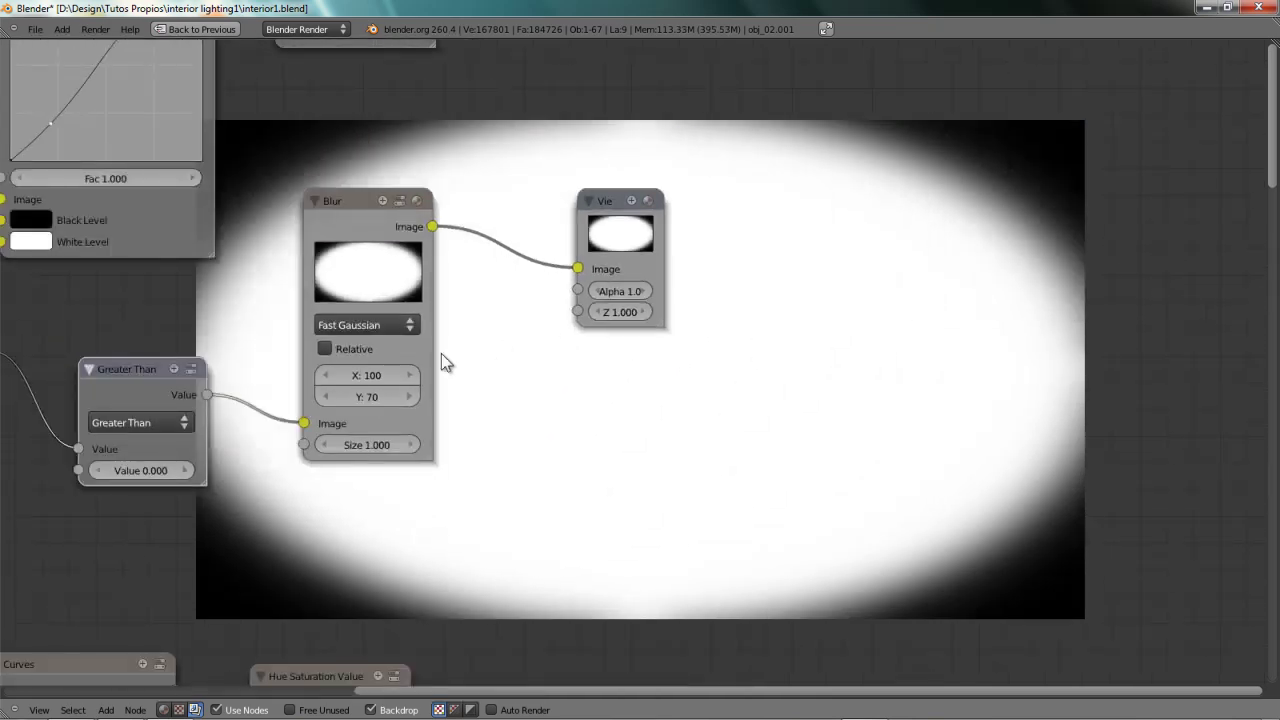
pyautogui.click(368, 376)
pyautogui.write('125')
pyautogui.press('Return')
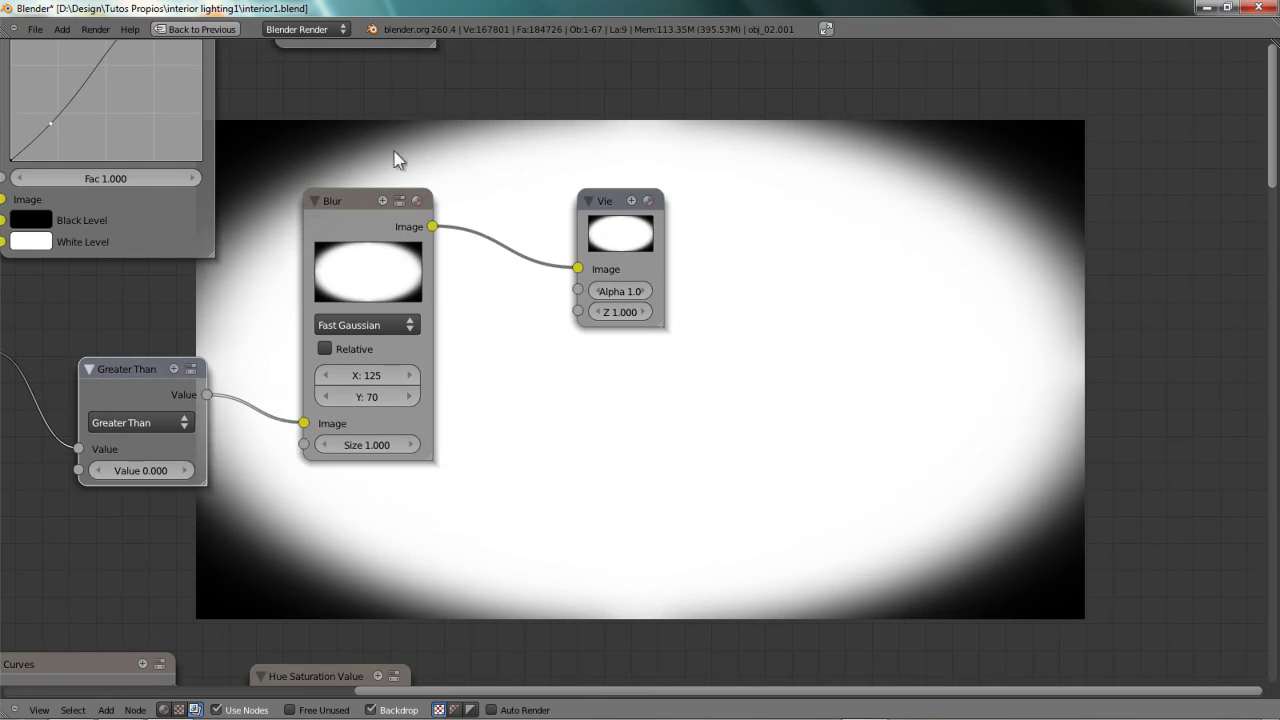
# Try a Y size of 50 on the Blur node and restore it to 70.
pyautogui.click(364, 396)
pyautogui.write('50')
pyautogui.press('Return')
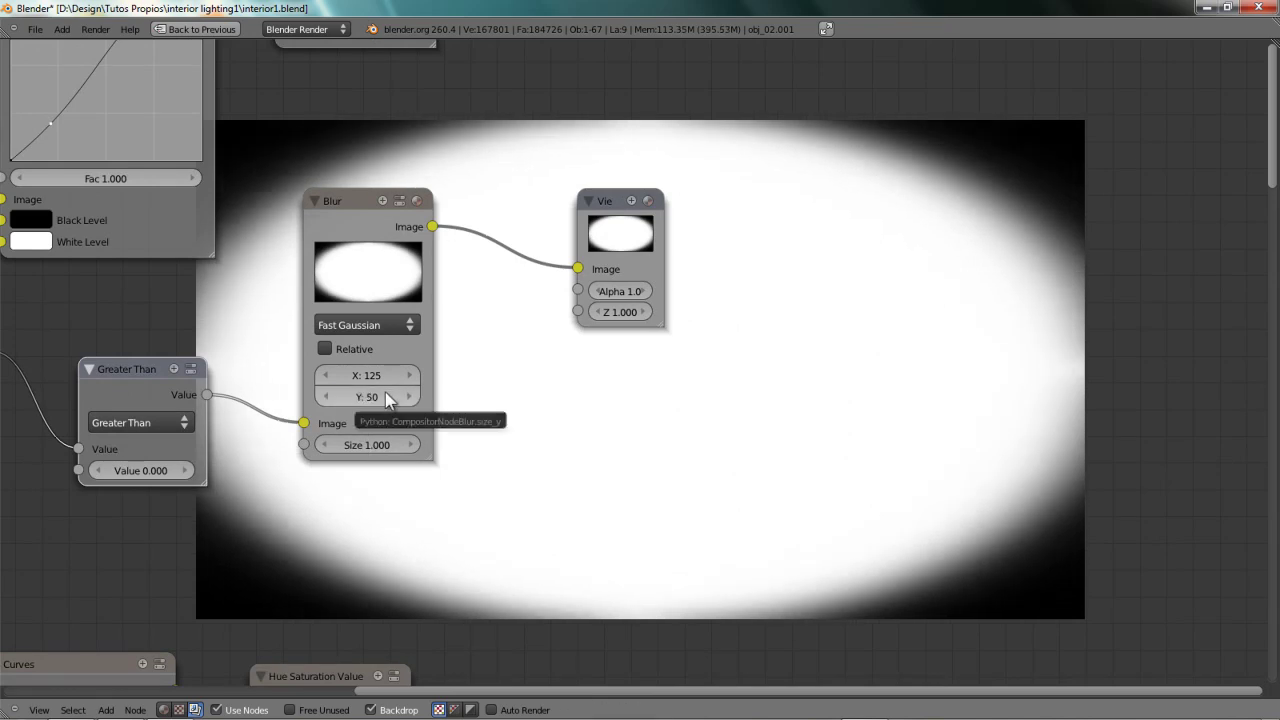
pyautogui.click(385, 392)
pyautogui.write('70')
pyautogui.press('Return')
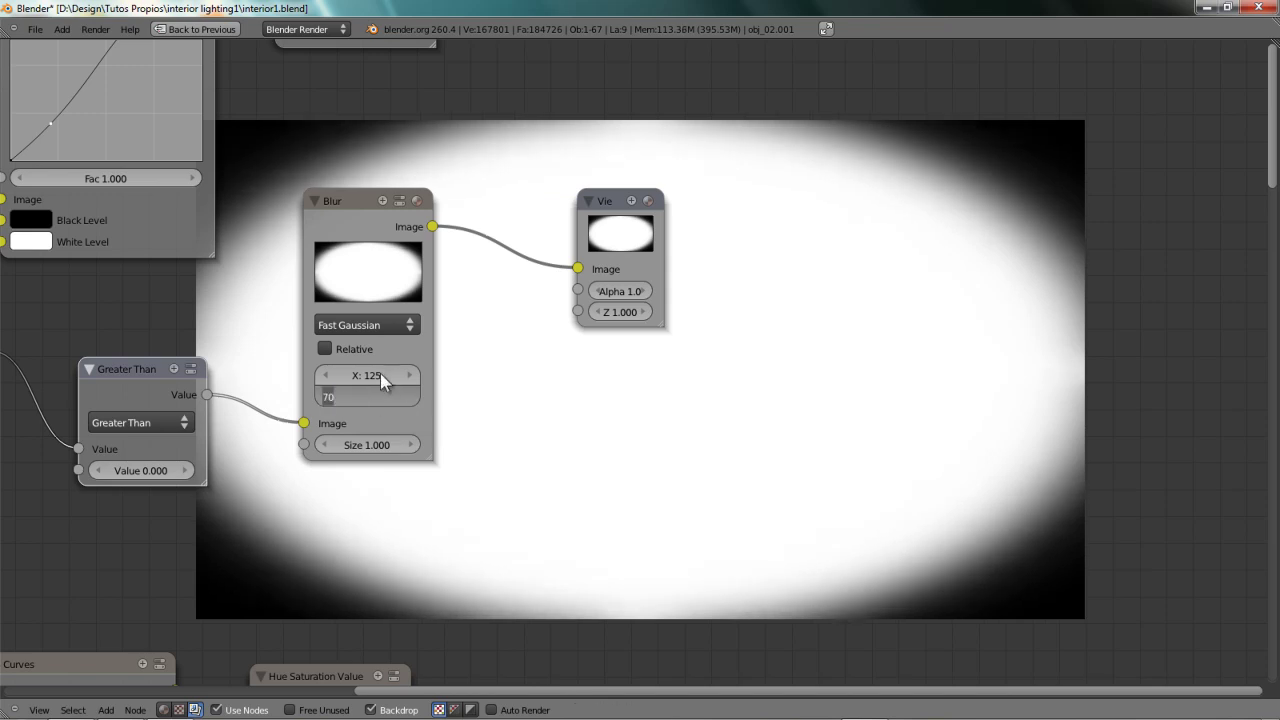
pyautogui.scroll(-1, 645, 356)
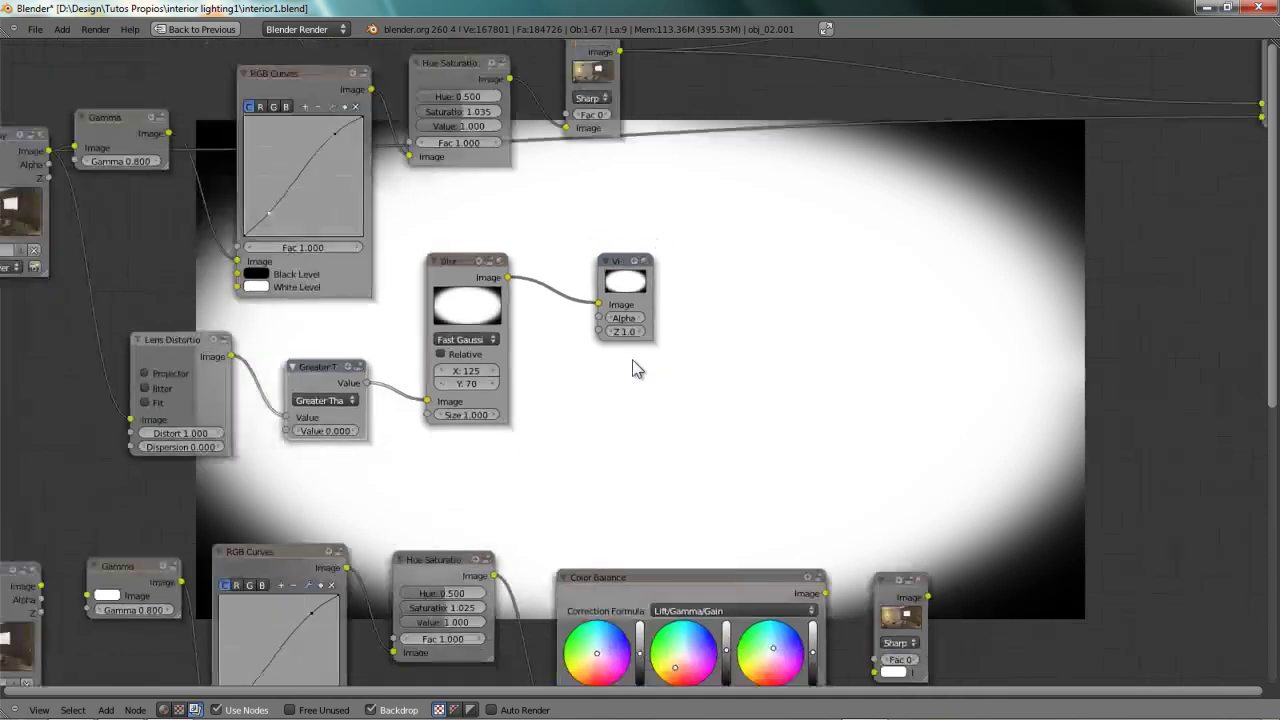
pyautogui.scroll(-1, 553, 366)
pyautogui.scroll(-1, 760, 421)
pyautogui.moveTo(760, 421); pyautogui.dragTo(627, 496, button='middle')
pyautogui.moveTo(810, 329); pyautogui.dragTo(635, 376, button='middle')
pyautogui.hotkey('shift', 'a')
pyautogui.moveTo(641, 374)
pyautogui.moveTo(626, 346)
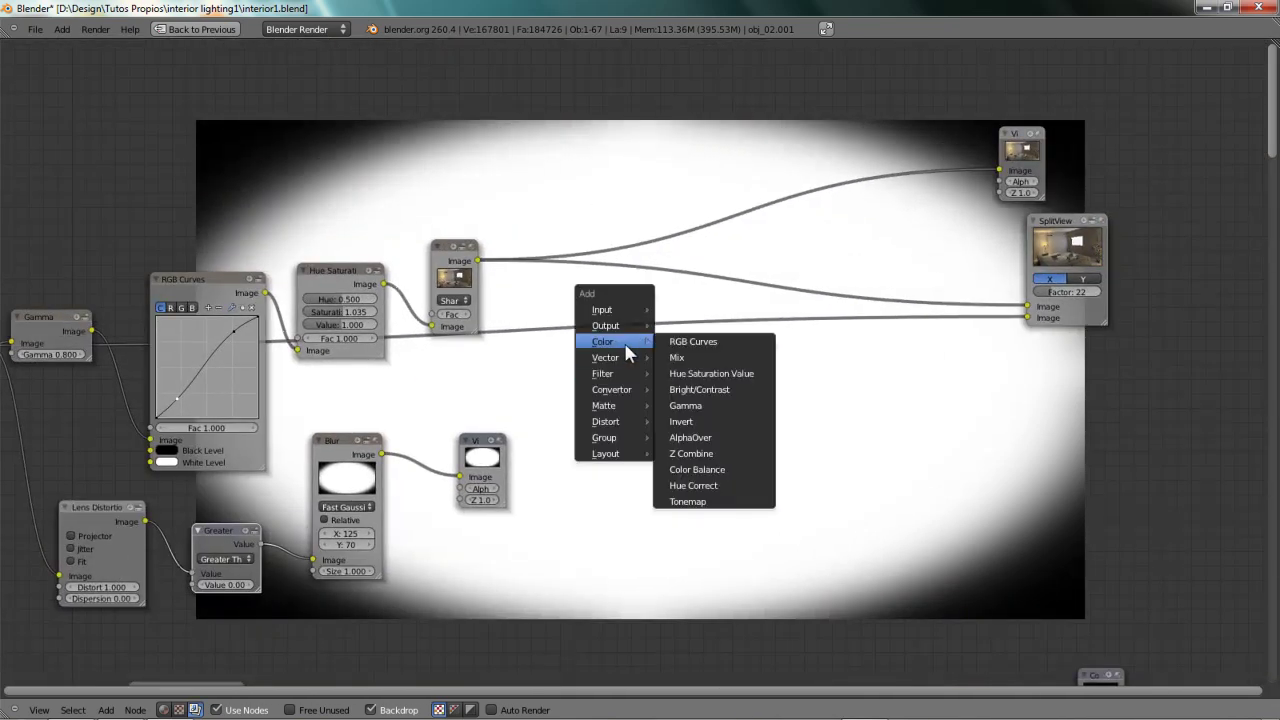
# Show the upper chain's Viewer node, above the SplitViewer, in the backdrop.
pyautogui.scroll(-1, 489, 356)
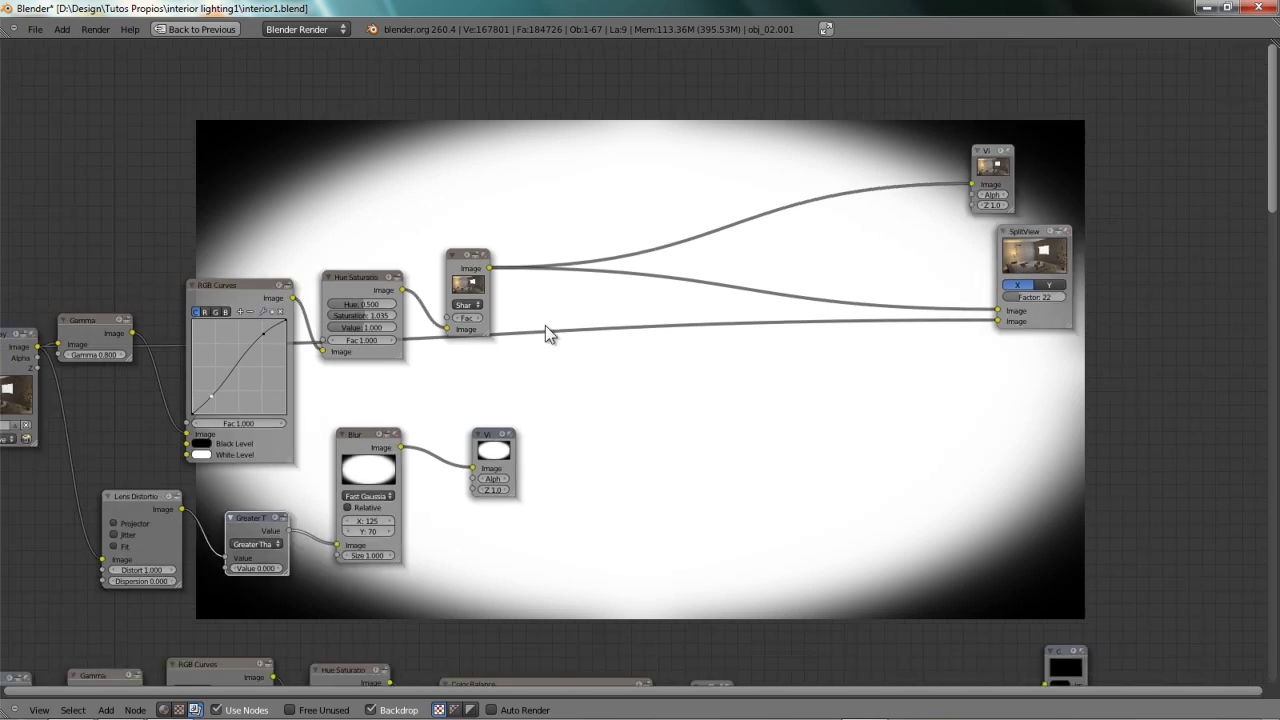
pyautogui.moveTo(658, 277); pyautogui.dragTo(588, 354, button='middle')
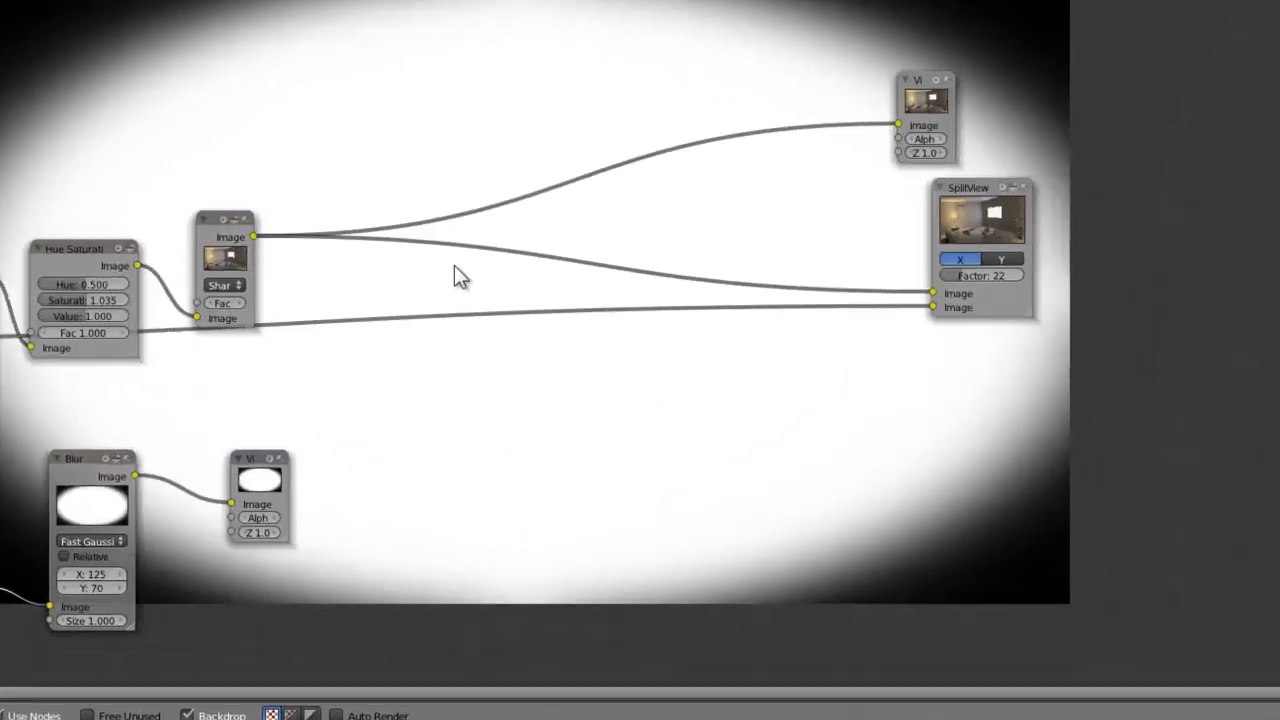
pyautogui.moveTo(454, 266); pyautogui.dragTo(445, 262, button='middle')
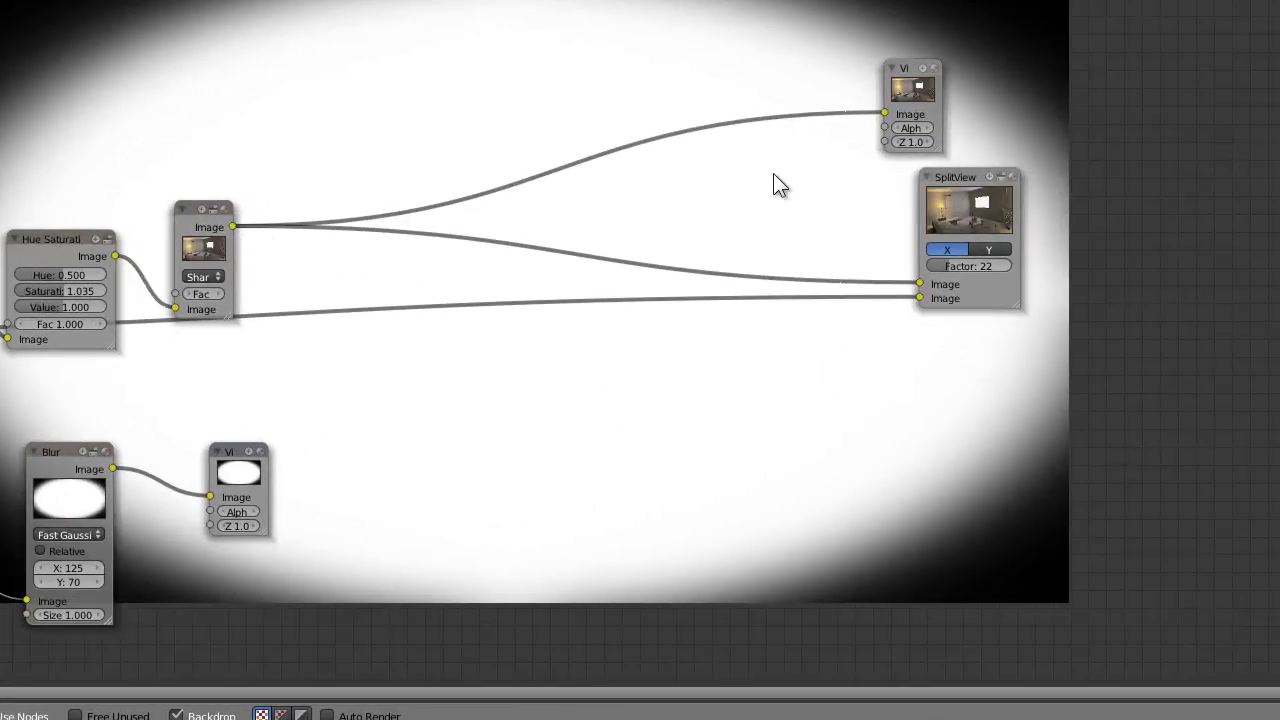
pyautogui.click(912, 92)
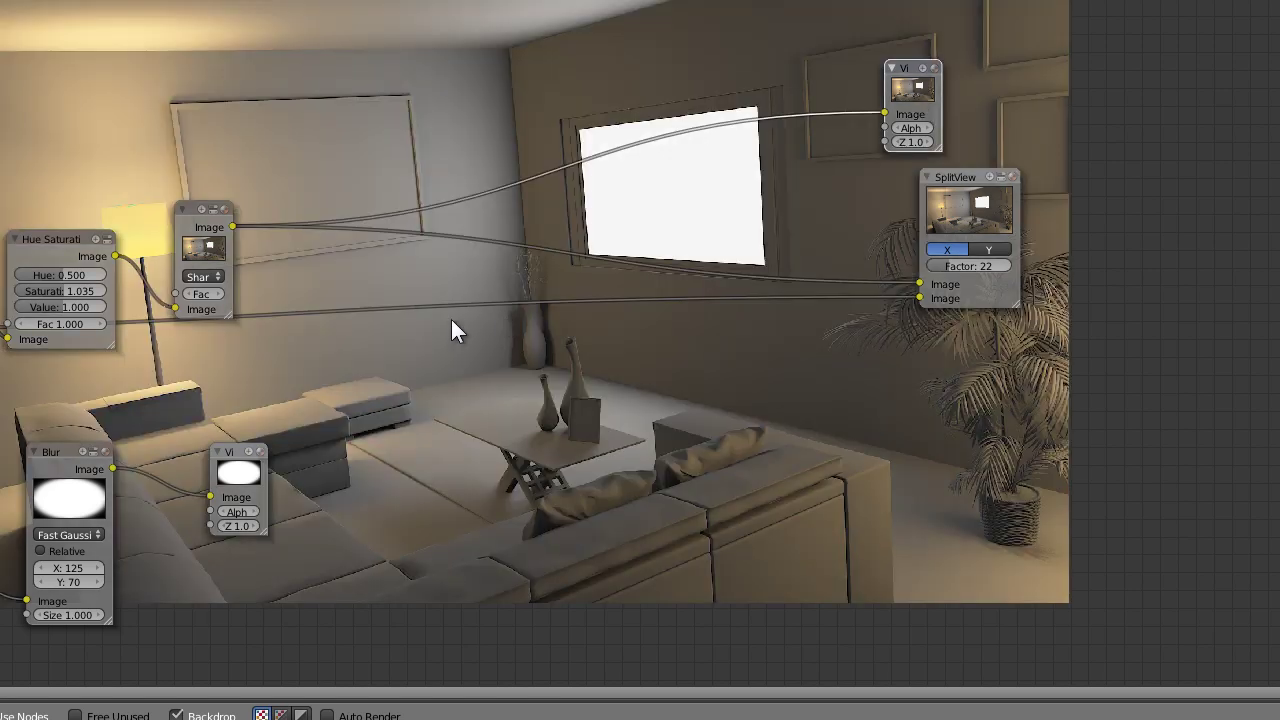
# Add a Mix node between the Sharpen filter node and the SplitViewer.
pyautogui.hotkey('shift', 'a')
pyautogui.hotkey('shift', 'a')
pyautogui.moveTo(434, 223)
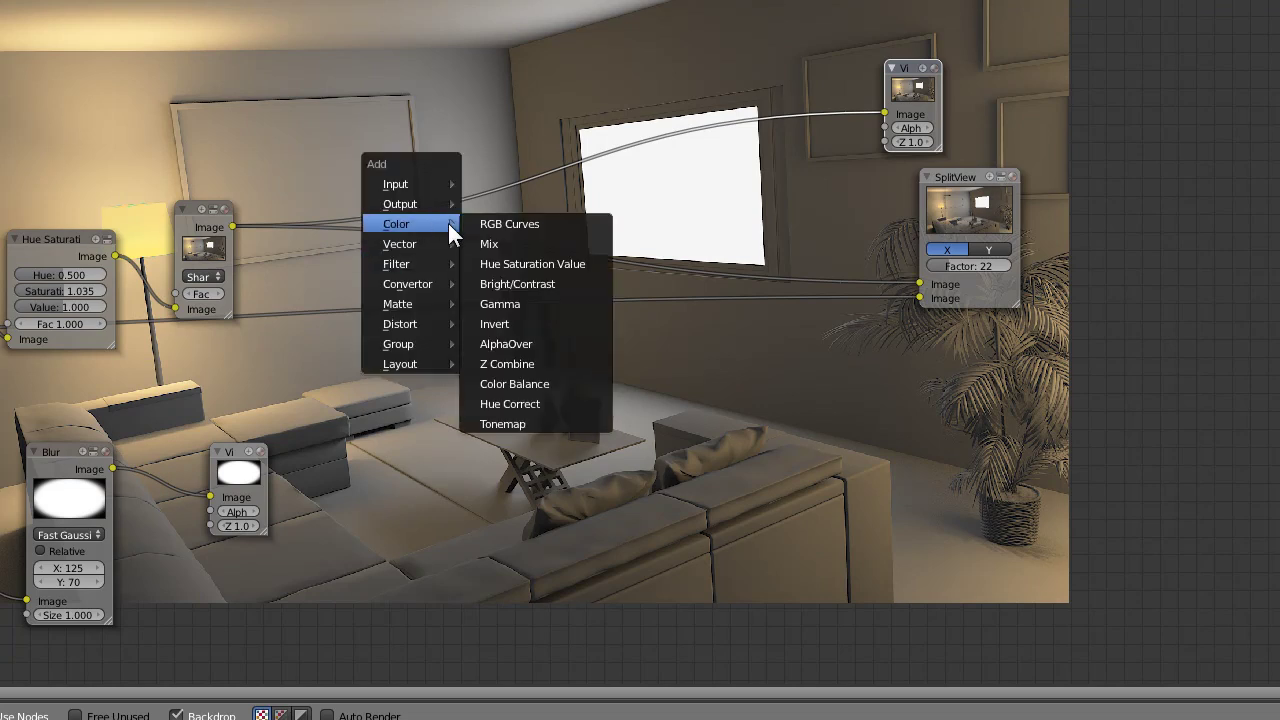
pyautogui.click(520, 243)
# Link the Sharpen filter's output to the Mix node's first image input and try to link the Blur output to the second.
pyautogui.scroll(2, 330, 266)
pyautogui.moveTo(161, 213); pyautogui.dragTo(521, 318)
pyautogui.moveTo(9, 517); pyautogui.dragTo(583, 289)
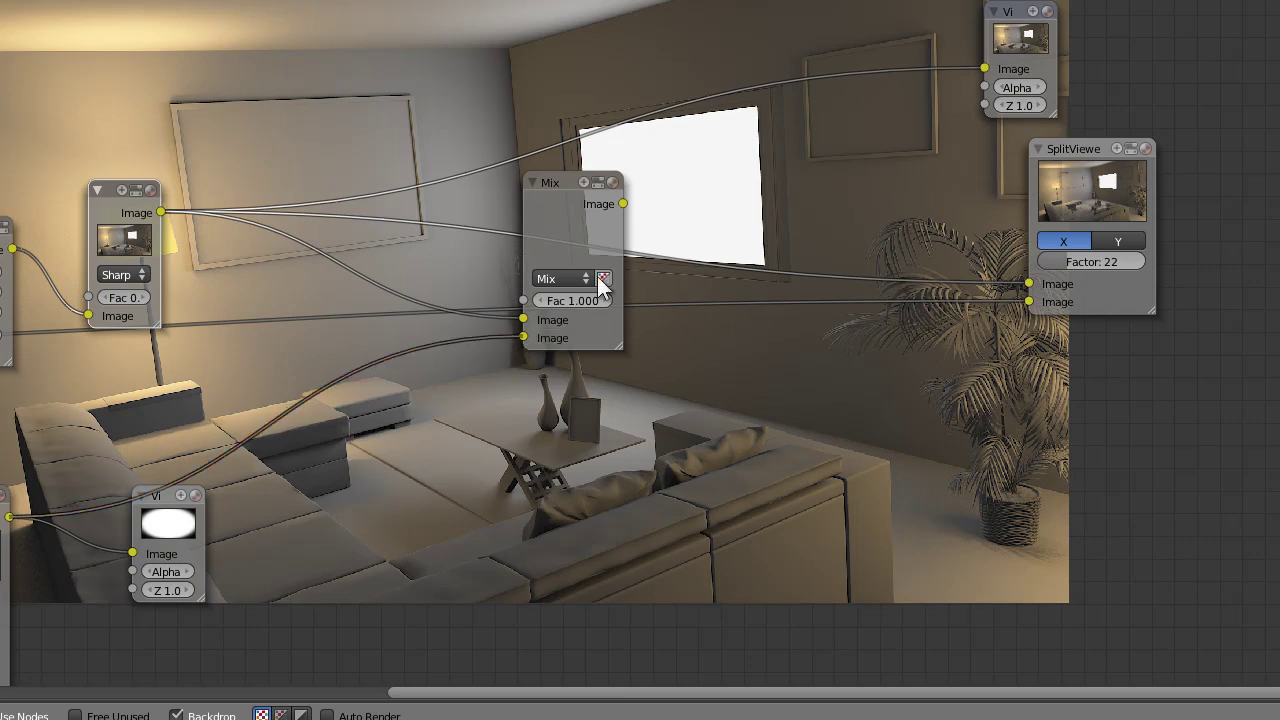
# Link the Mix node's image output to the Viewer node above the SplitViewer.
pyautogui.moveTo(623, 204); pyautogui.dragTo(985, 68)
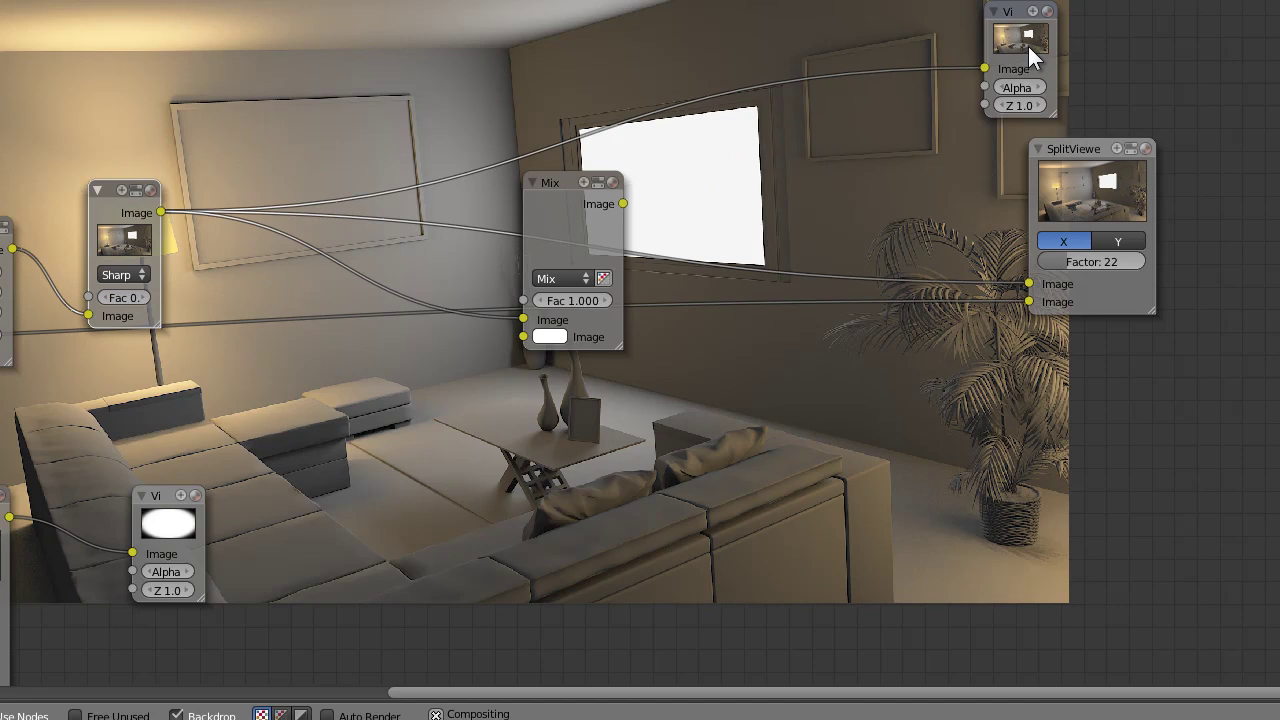
pyautogui.click(1028, 46)
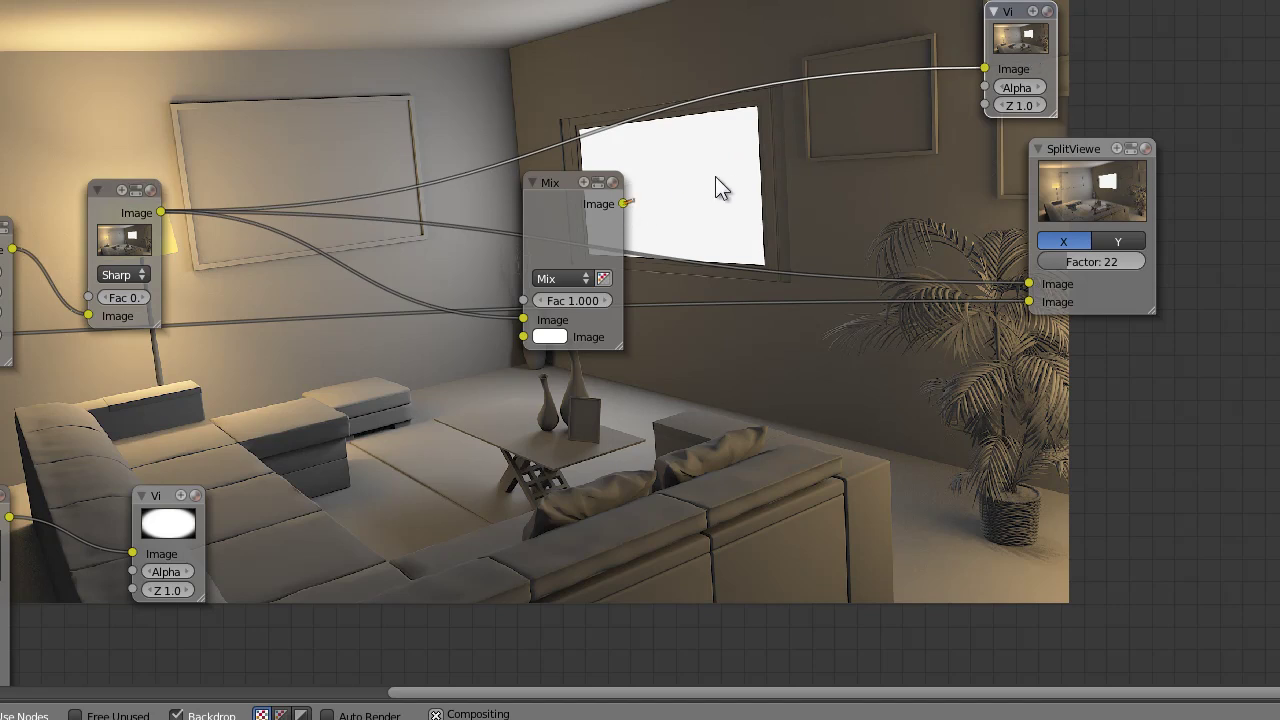
pyautogui.moveTo(960, 85); pyautogui.dragTo(985, 68)
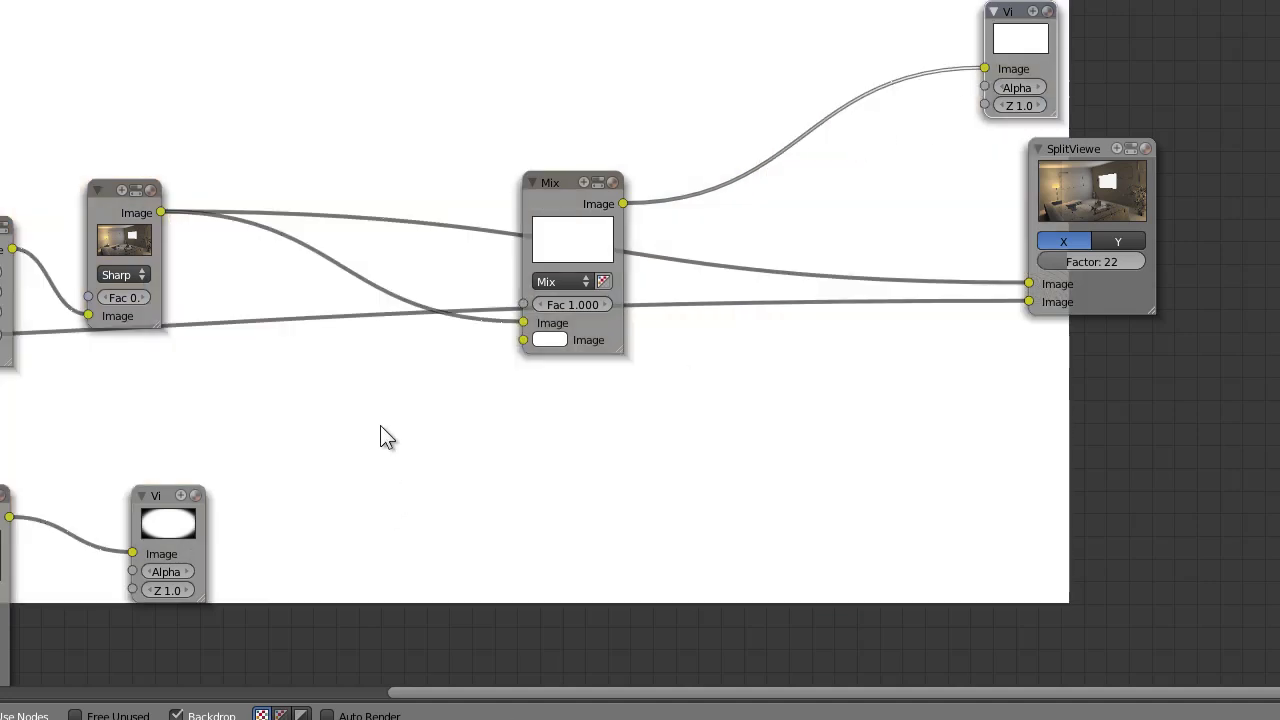
# Link the Blur node's image output to the Mix node's second image input.
pyautogui.moveTo(385, 459); pyautogui.dragTo(467, 358, button='middle')
pyautogui.moveTo(98, 466); pyautogui.dragTo(612, 288)
pyautogui.moveTo(814, 309); pyautogui.dragTo(682, 355, button='middle')
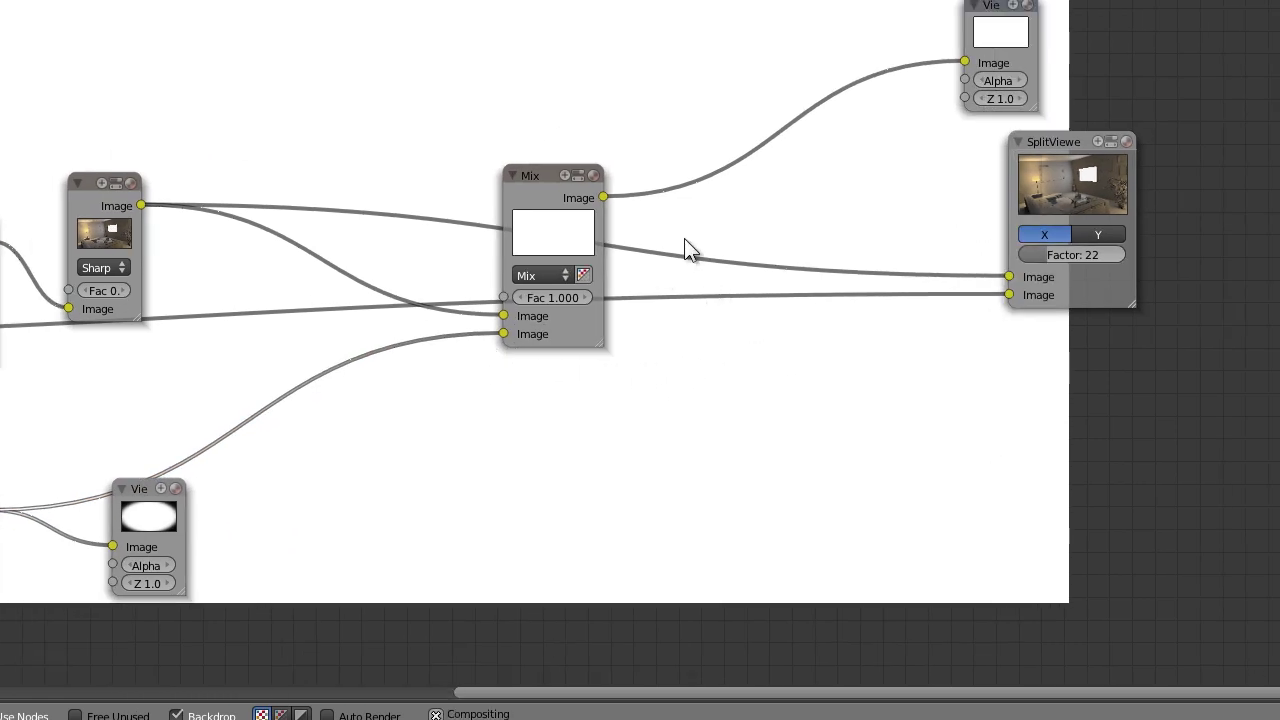
# Set the Mix node's blend mode to Multiply.
pyautogui.click(556, 272)
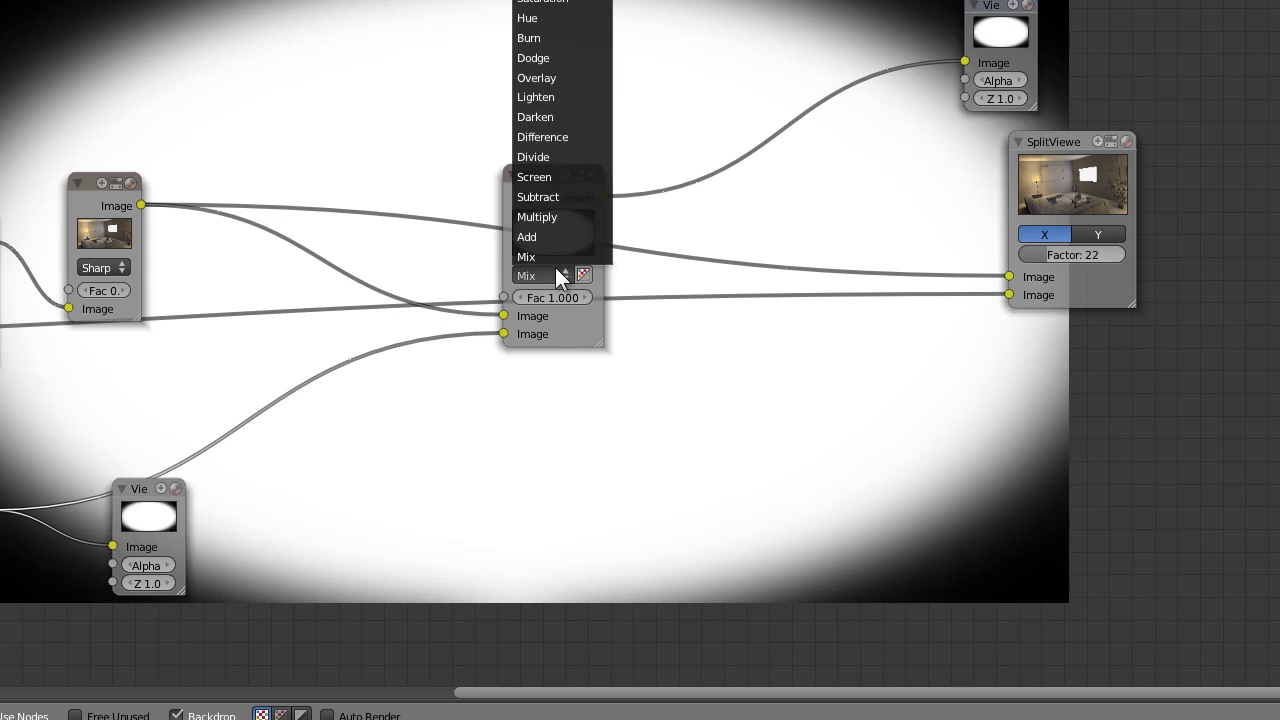
pyautogui.click(548, 216)
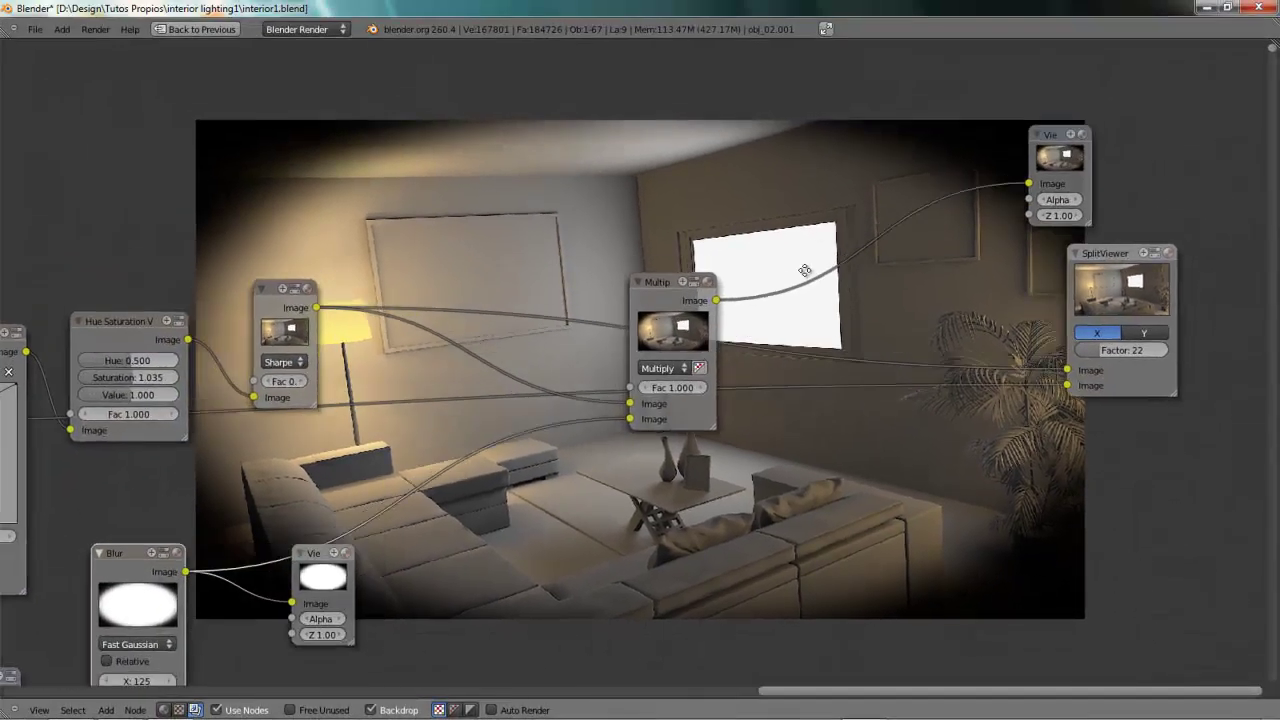
pyautogui.moveTo(505, 425); pyautogui.dragTo(578, 360, button='middle')
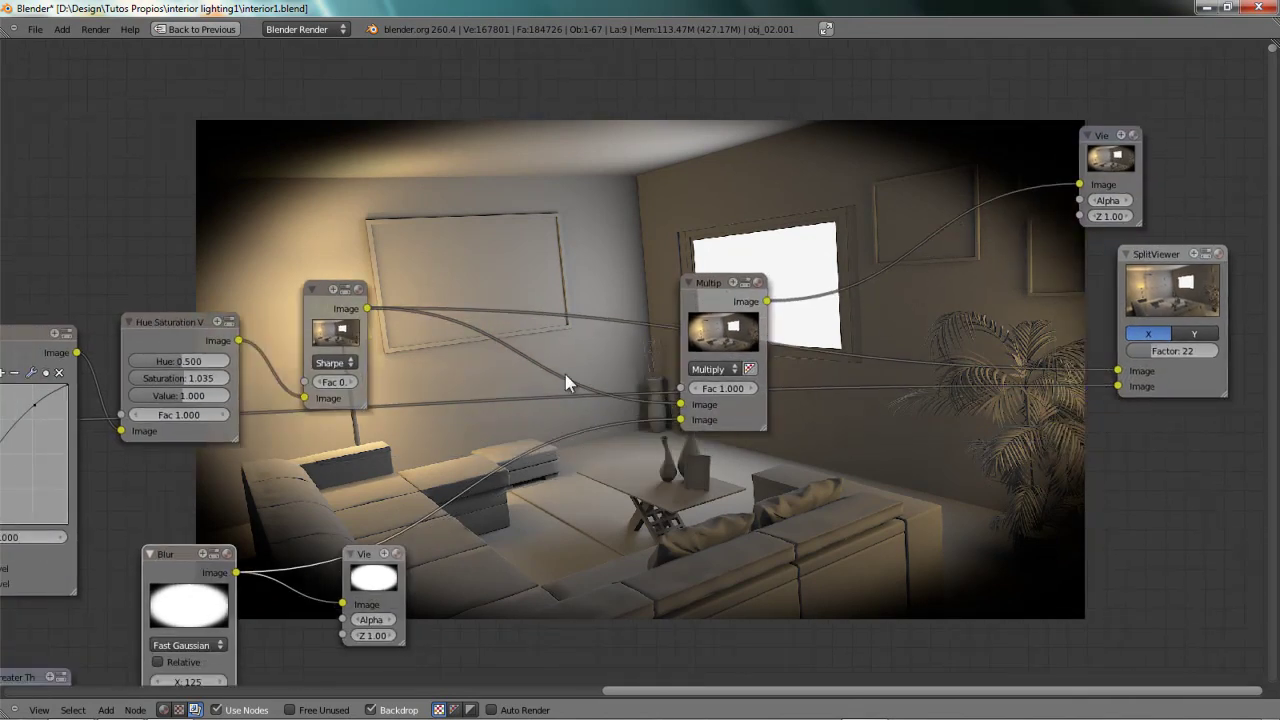
# Adjust the Multiply node's factor, trying 0.4 and 0.6 before settling on 0.5.
pyautogui.click(724, 390)
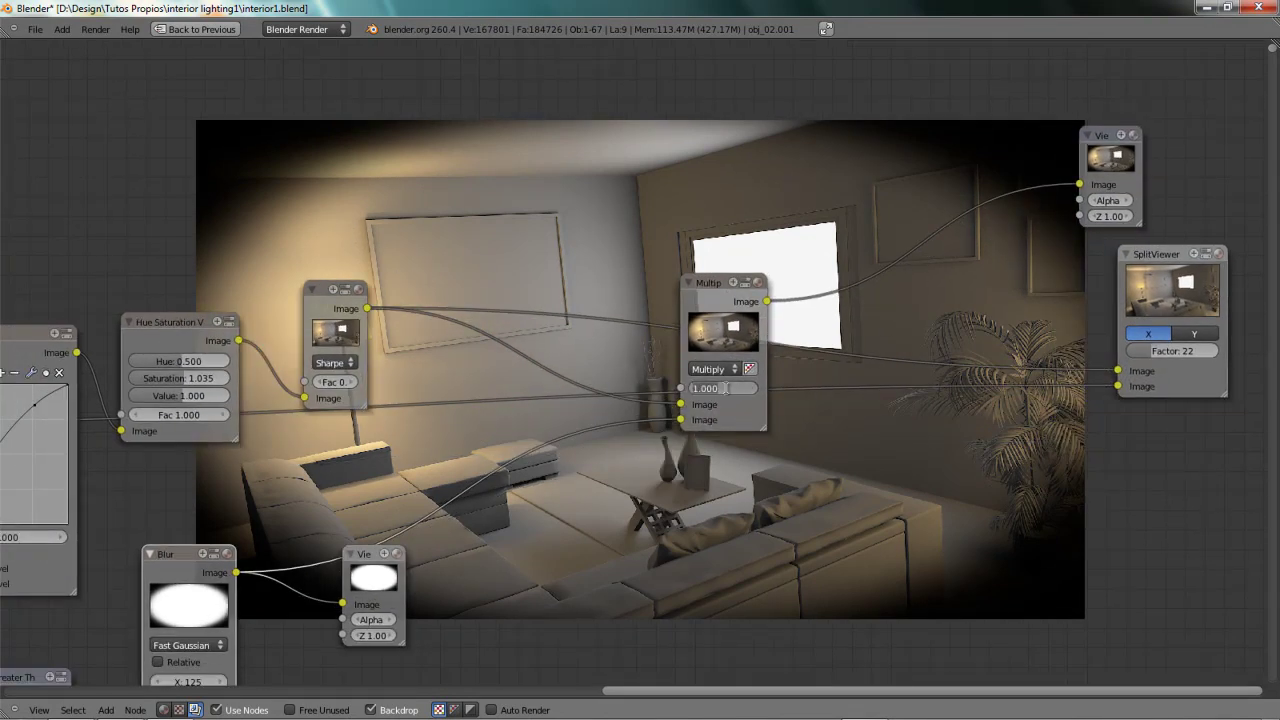
pyautogui.write('.4')
pyautogui.press('Return')
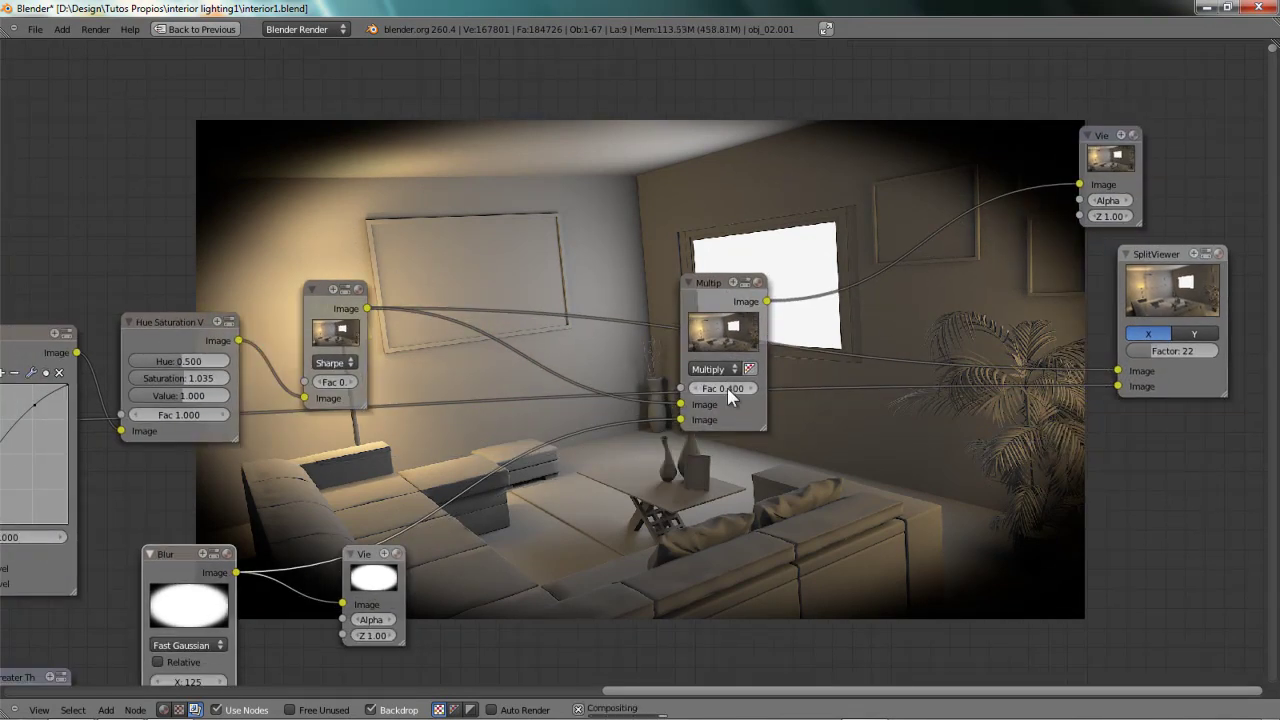
pyautogui.click(750, 389)
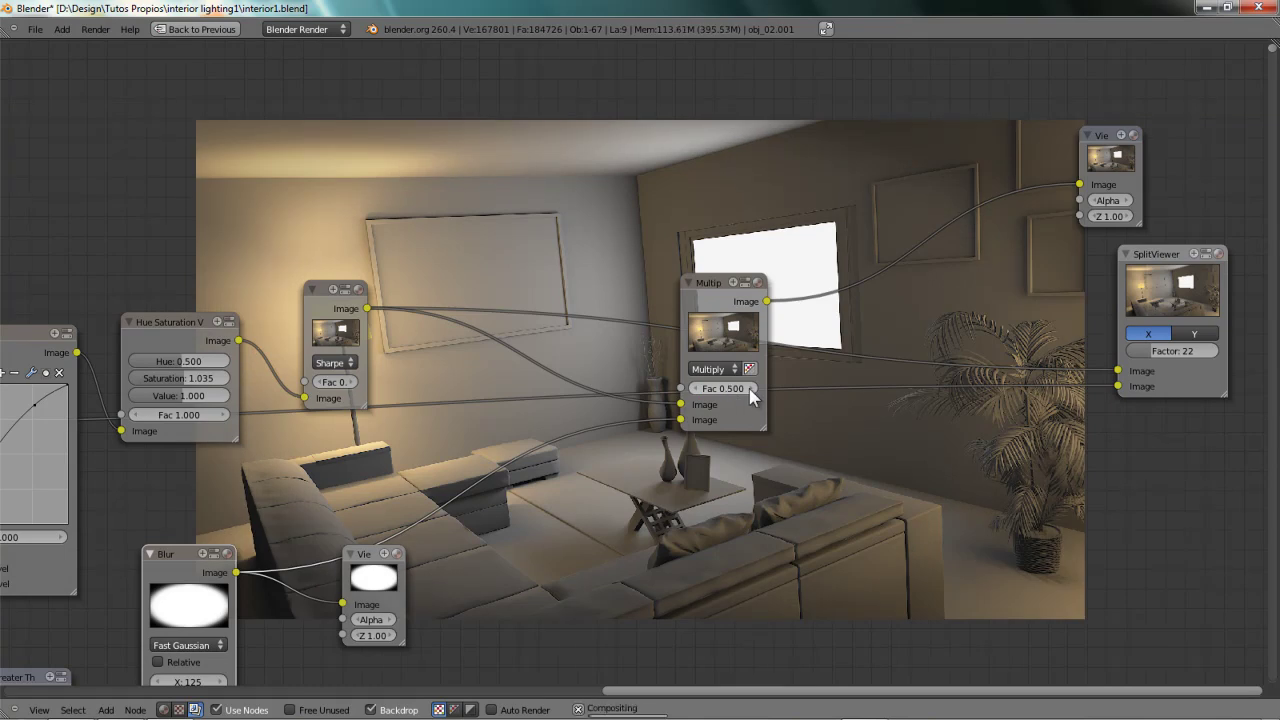
pyautogui.click(752, 390)
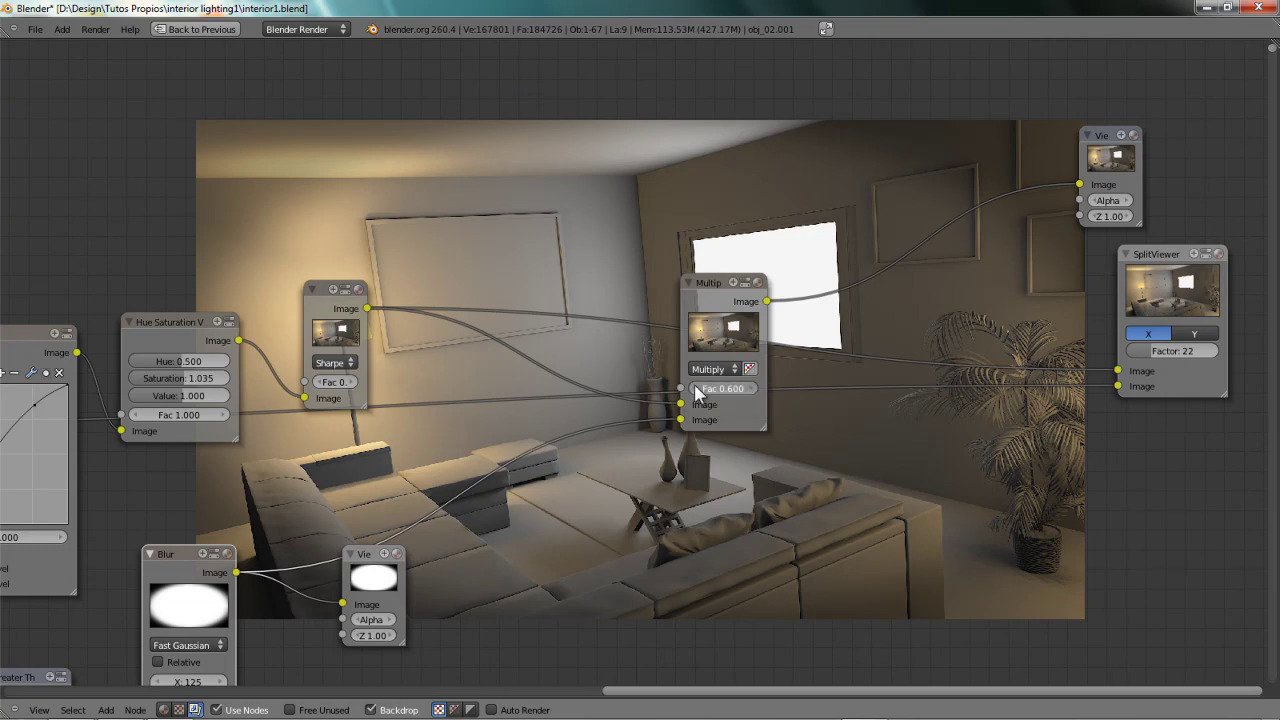
pyautogui.click(696, 389)
# Examine the vignetted render in the backdrop at a larger size, from the lamp and sofas to the window and plant.
pyautogui.moveTo(905, 316); pyautogui.dragTo(139, 512, button='middle')
pyautogui.scroll(-4, 730, 302)
pyautogui.moveTo(713, 307); pyautogui.dragTo(1046, 280, button='middle')
pyautogui.moveTo(878, 231); pyautogui.dragTo(839, 263, button='middle')
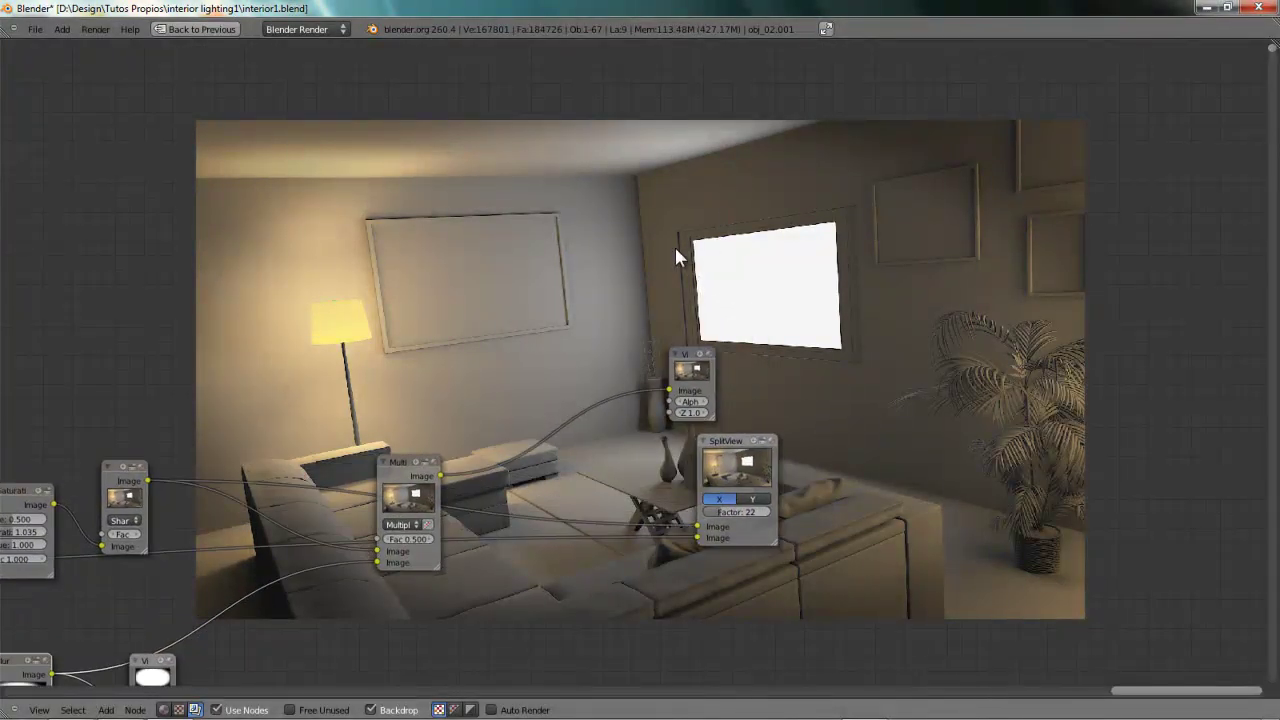
pyautogui.scroll(-1, 660, 260)
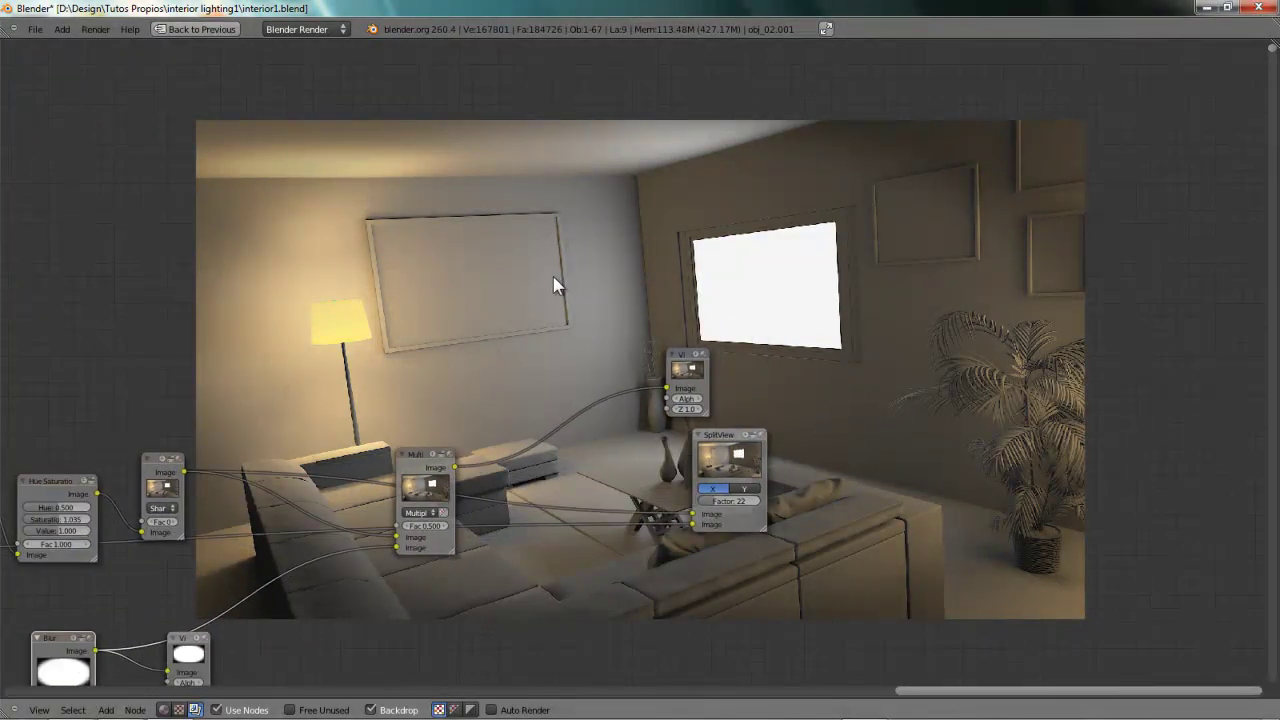
pyautogui.press('v')
pyautogui.press('v')
pyautogui.press('v')
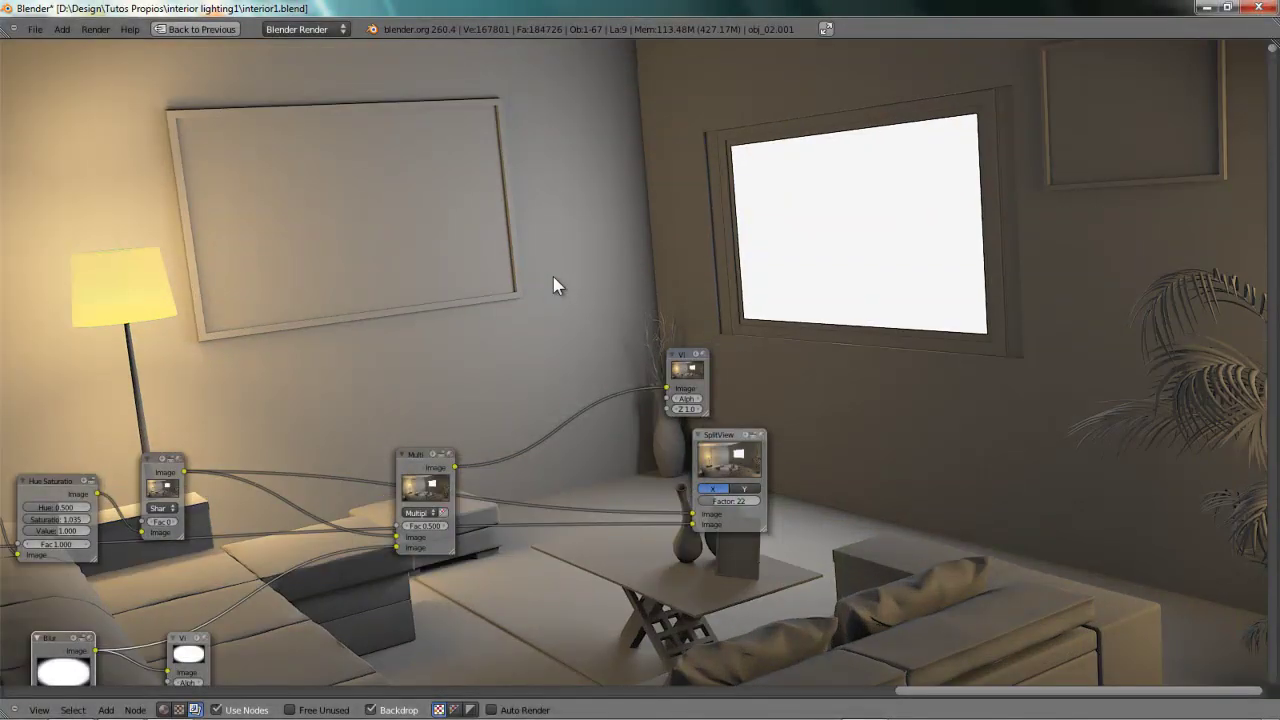
pyautogui.keyDown('alt'); pyautogui.moveTo(416, 299); pyautogui.dragTo(627, 141, button='middle'); pyautogui.keyUp('alt')
pyautogui.keyDown('alt'); pyautogui.moveTo(1019, 278); pyautogui.dragTo(715, 295, button='middle'); pyautogui.keyUp('alt')
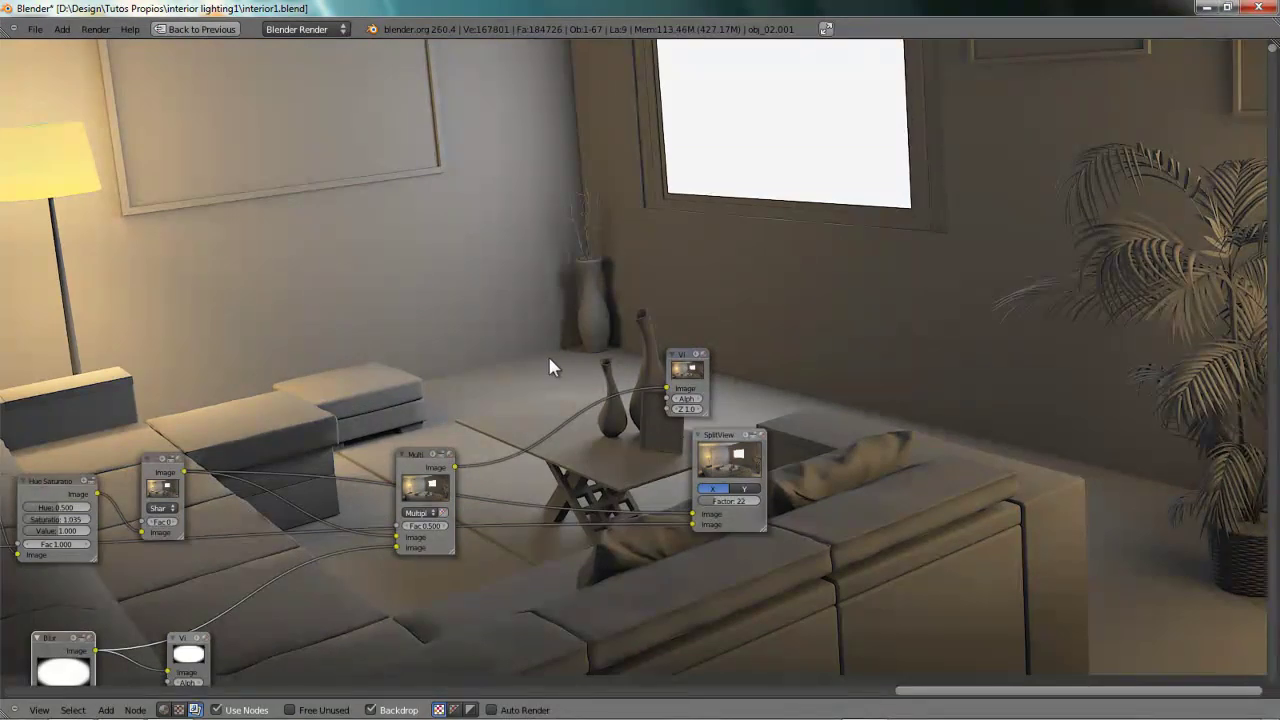
pyautogui.moveTo(589, 213); pyautogui.dragTo(646, 391, button='middle')
pyautogui.keyDown('alt'); pyautogui.moveTo(685, 308); pyautogui.dragTo(654, 427, button='middle'); pyautogui.keyUp('alt')
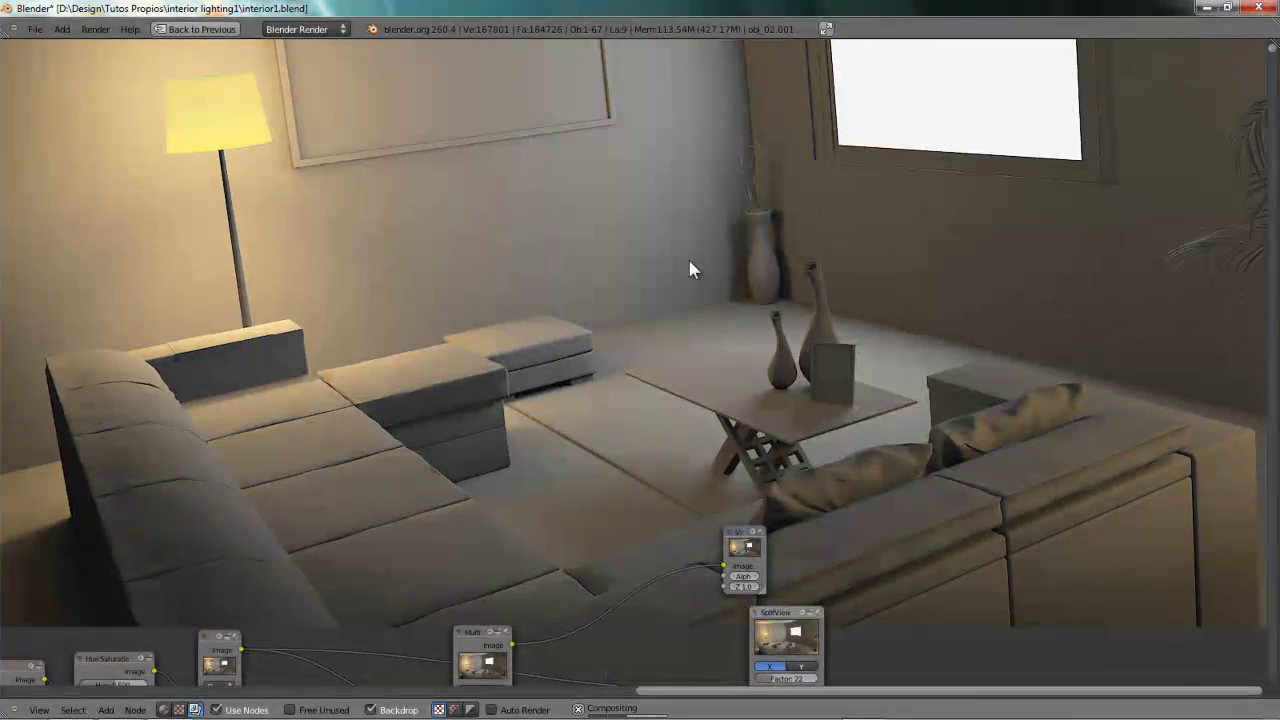
# Shift the Multiply node closer to the Viewer nodes and add a Color Balance node.
pyautogui.scroll(-2, 689, 262)
pyautogui.moveTo(450, 340); pyautogui.dragTo(722, 114, button='middle')
pyautogui.scroll(3, 646, 234)
pyautogui.moveTo(661, 258); pyautogui.dragTo(563, 138, button='middle')
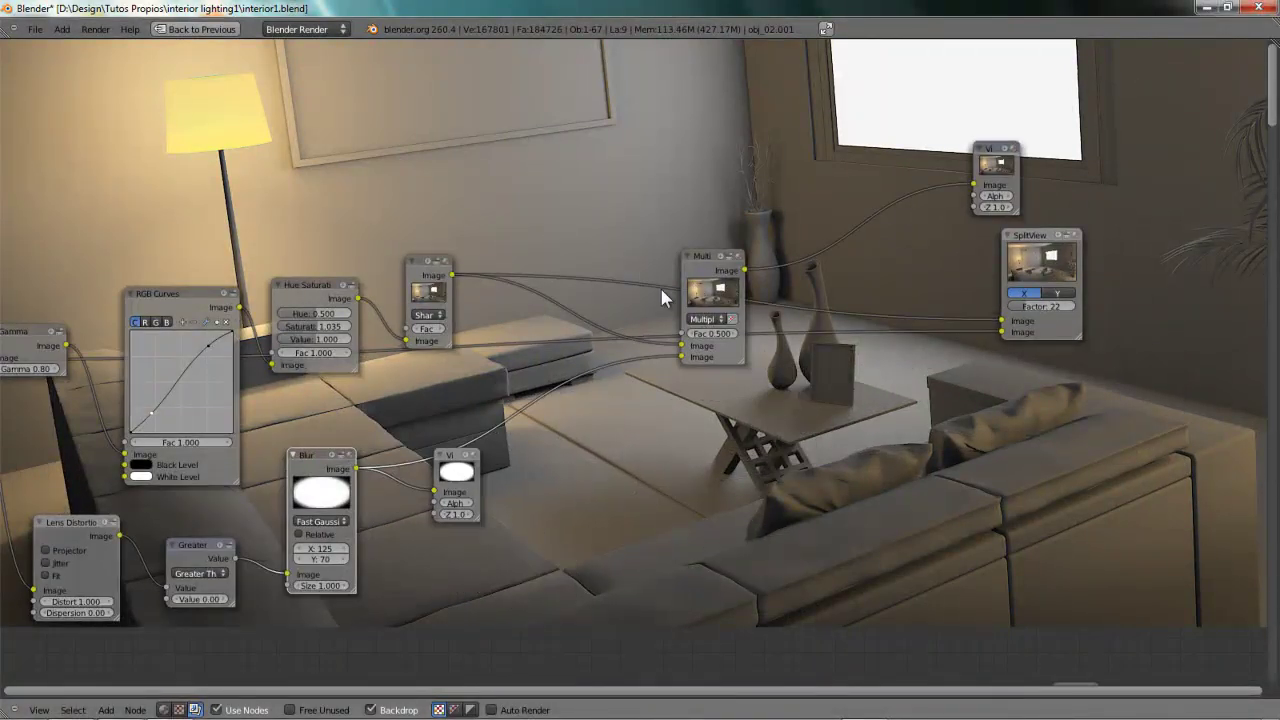
pyautogui.moveTo(710, 260); pyautogui.dragTo(888, 258)
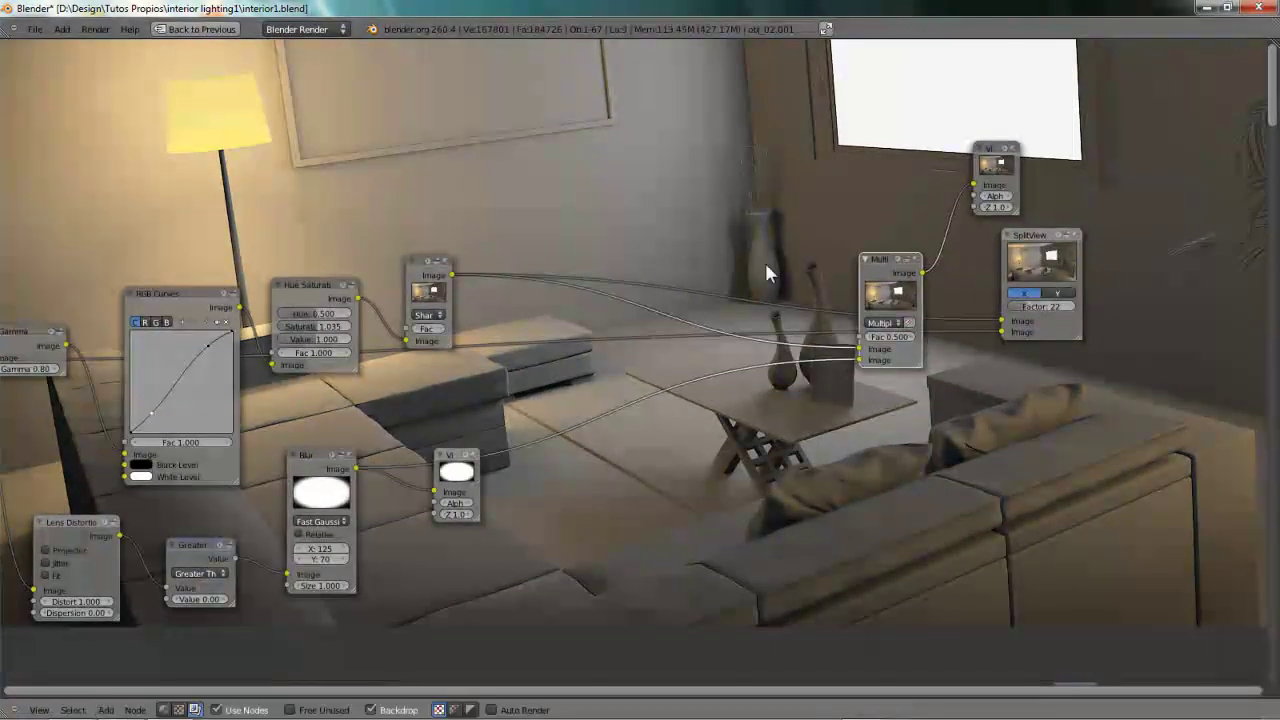
pyautogui.hotkey('shift', 'a')
pyautogui.moveTo(618, 257)
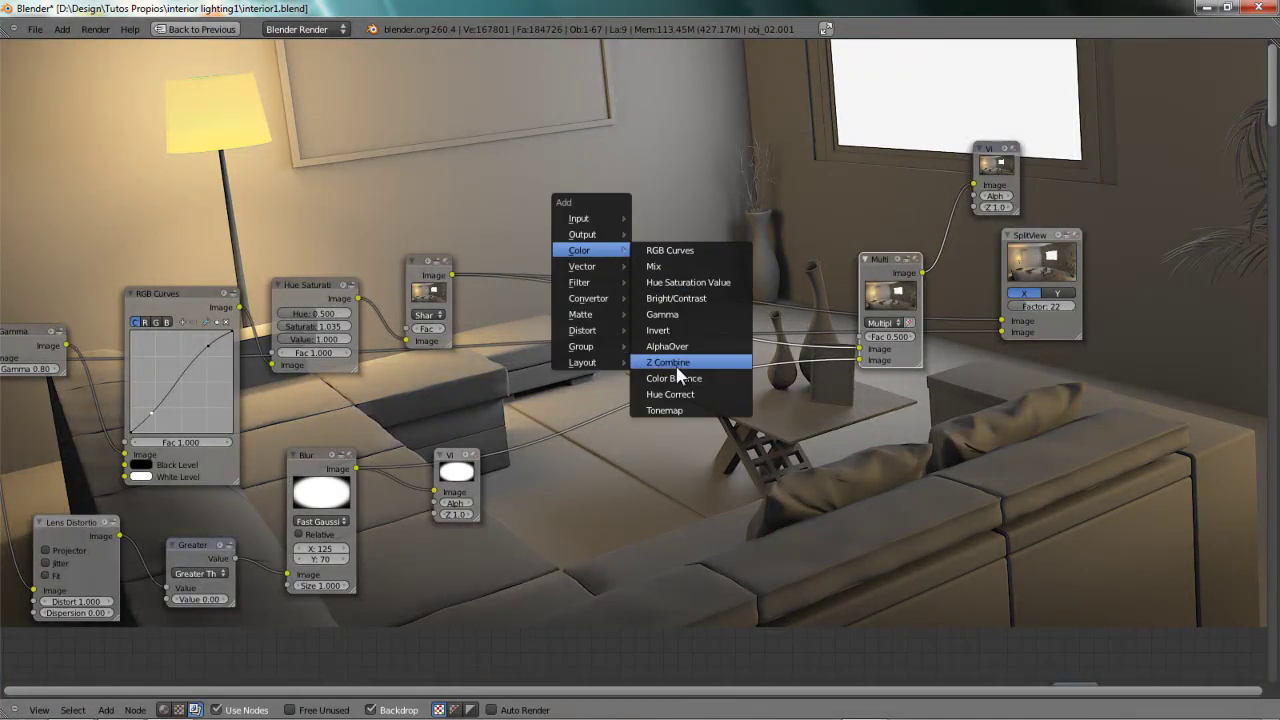
pyautogui.click(697, 388)
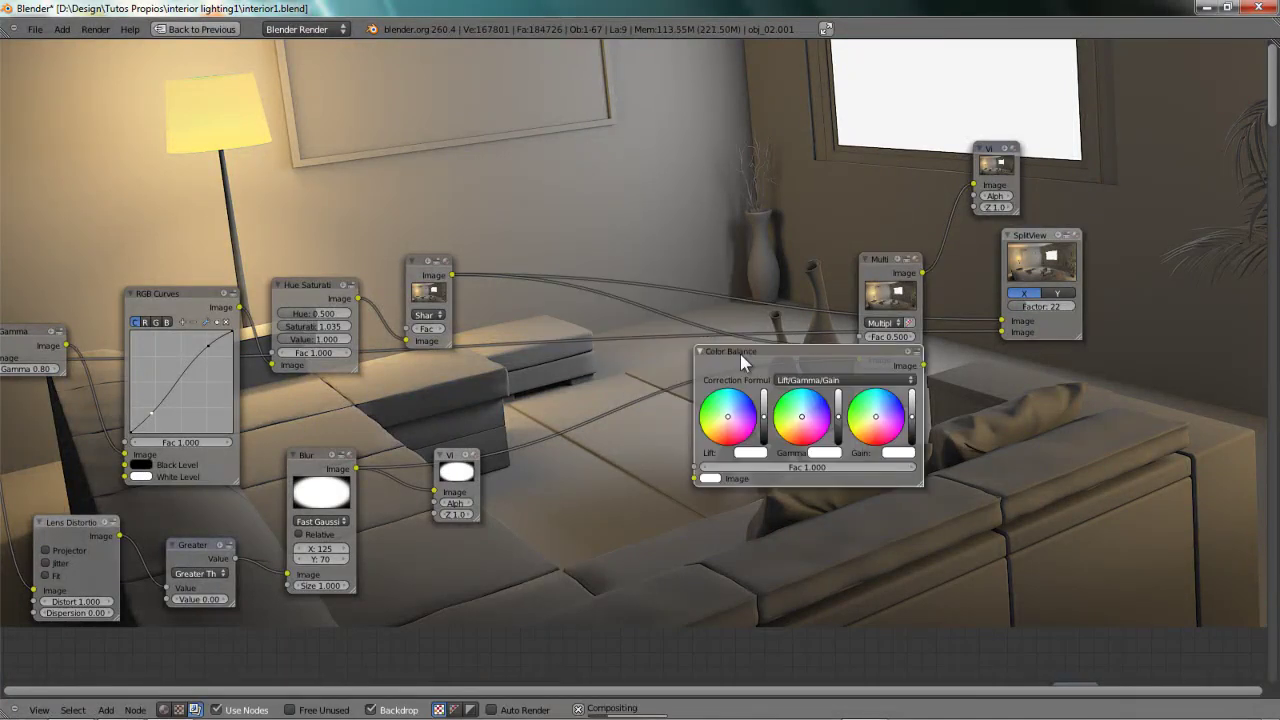
# Place the Color Balance node between Sharpen and Multiply, linking Sharpen's output into it and its output to Multiply's first image input.
pyautogui.scroll(2, 720, 360)
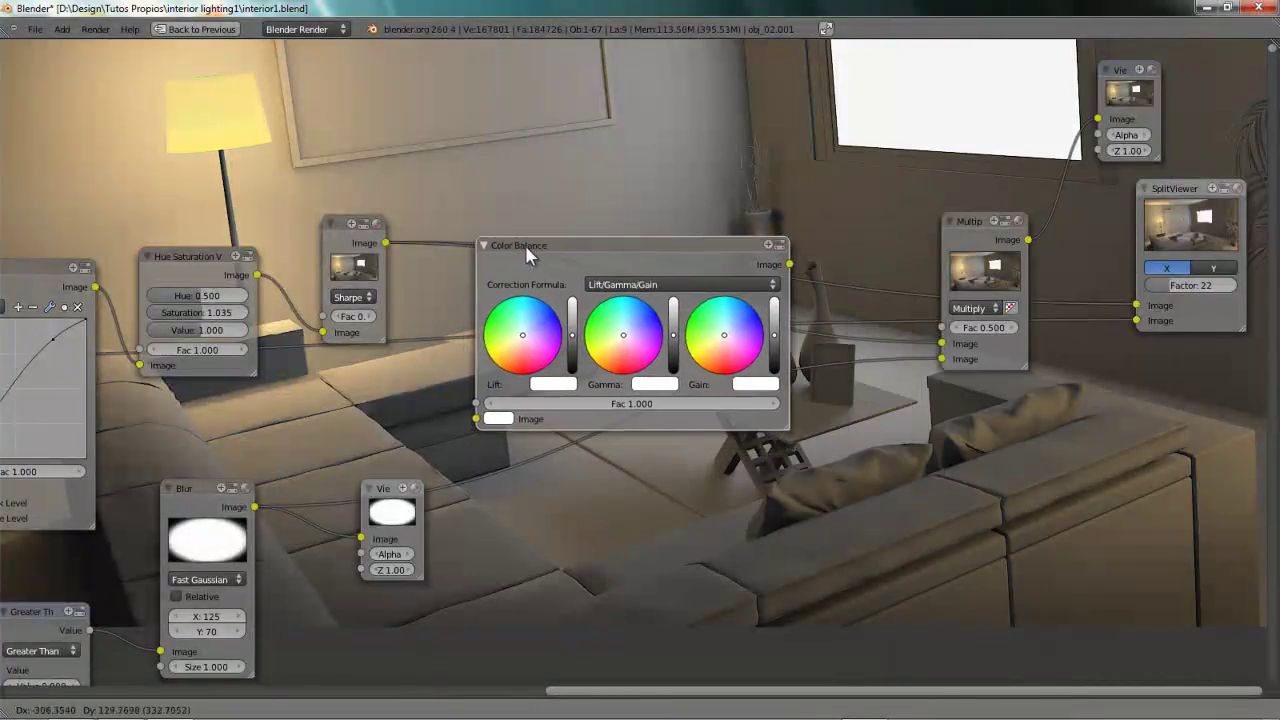
pyautogui.click(550, 205)
pyautogui.moveTo(387, 243); pyautogui.dragTo(505, 381)
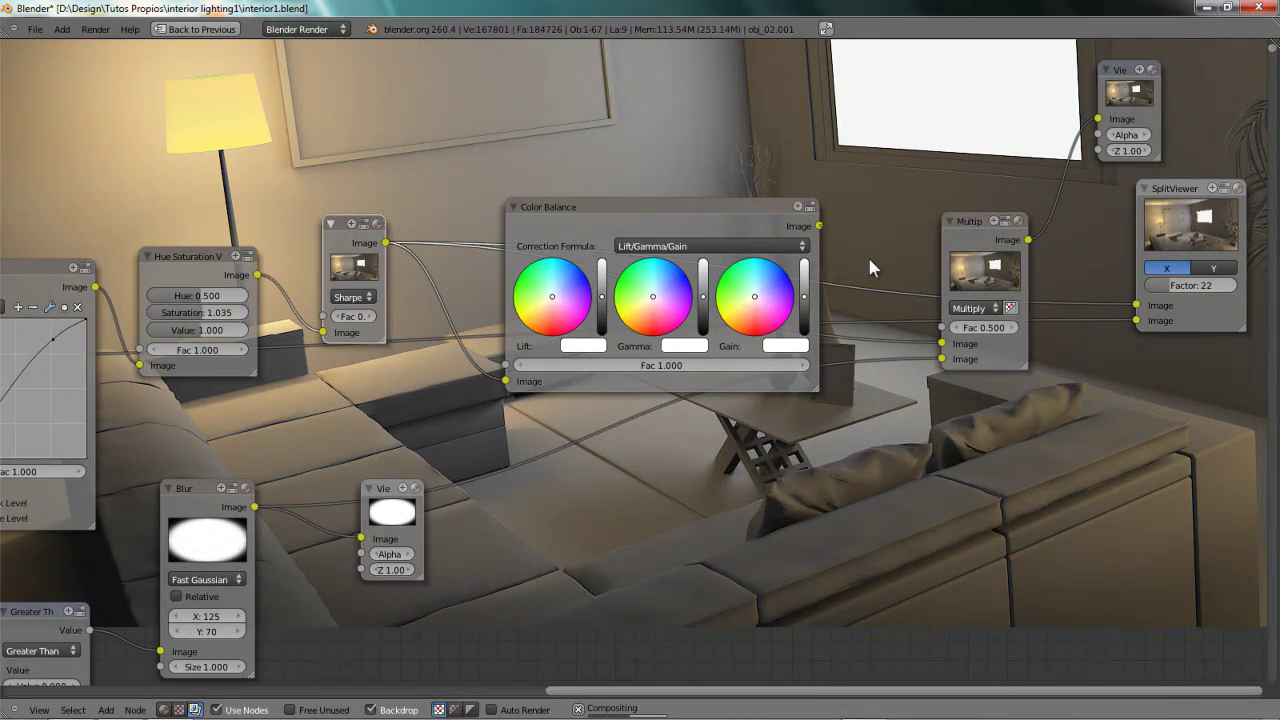
pyautogui.scroll(2, 878, 187)
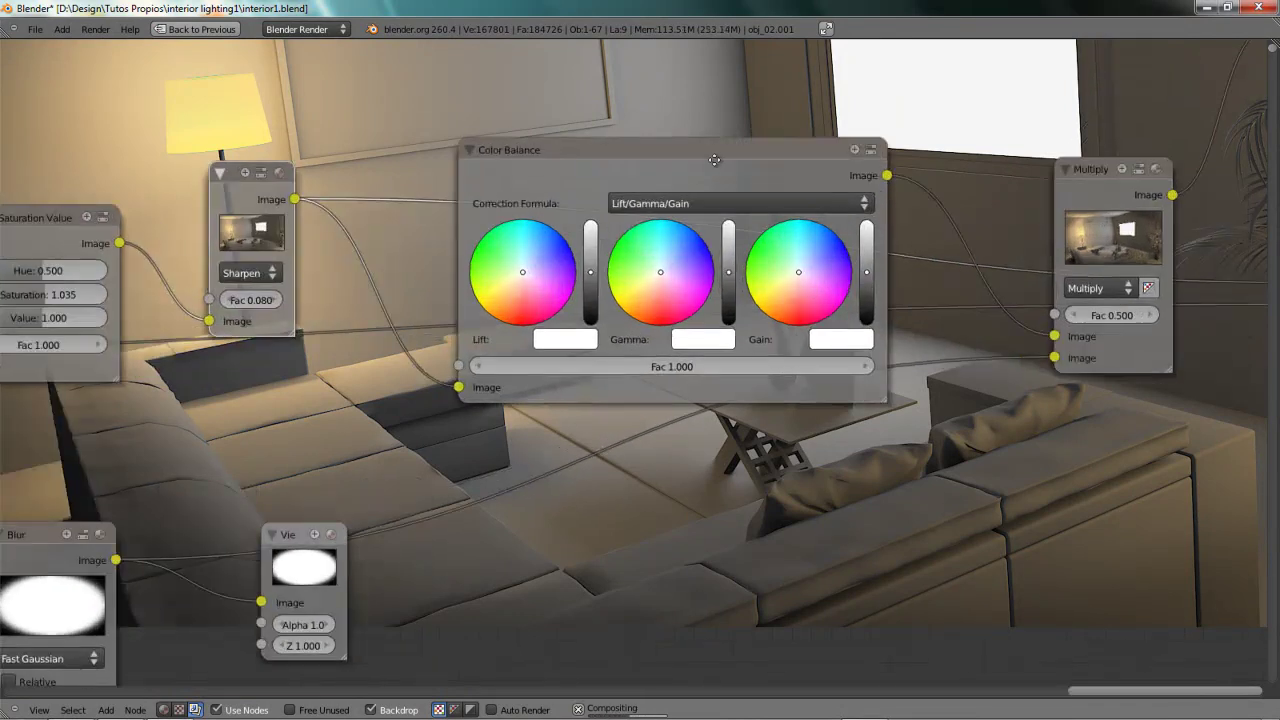
# Tint the Color Balance node's gamma a pale warm yellow.
pyautogui.moveTo(708, 147); pyautogui.dragTo(814, 351, button='middle')
pyautogui.moveTo(877, 292); pyautogui.dragTo(899, 302, button='middle')
pyautogui.keyDown('ctrl'); pyautogui.hscroll(-3, 789, 291); pyautogui.keyUp('ctrl')
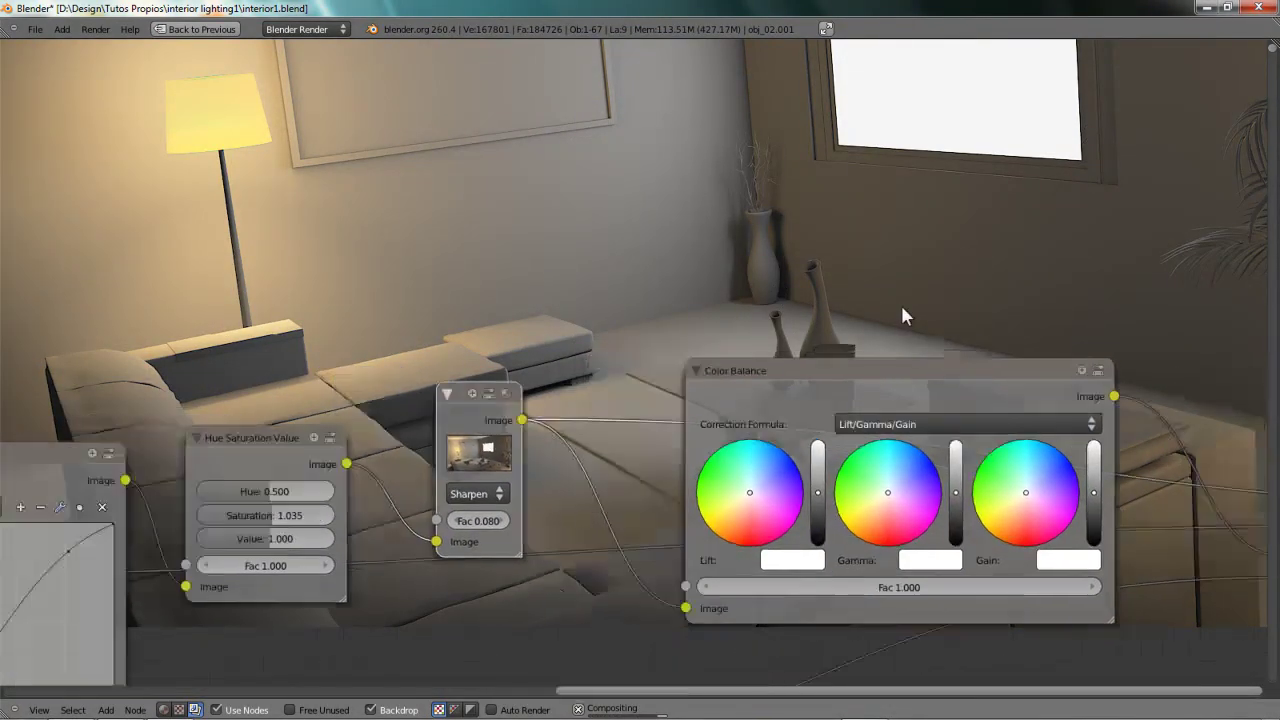
pyautogui.moveTo(789, 291); pyautogui.dragTo(890, 367, button='middle')
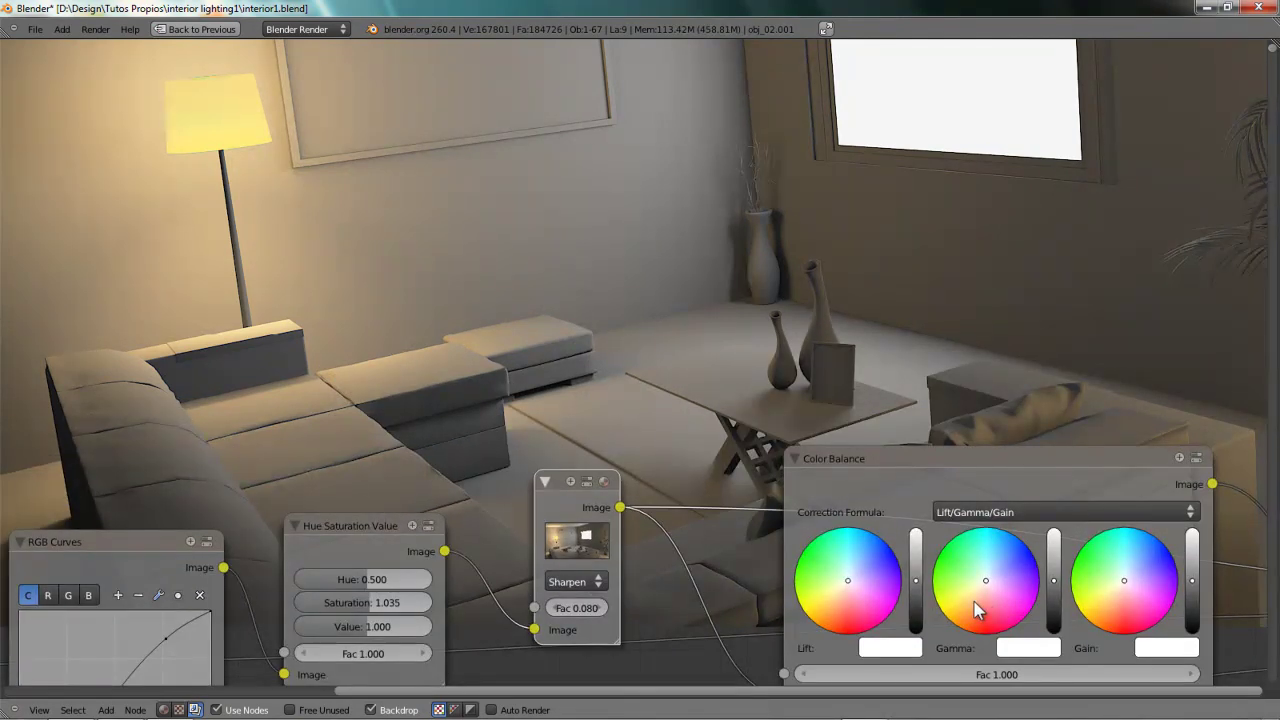
pyautogui.click(974, 595)
# Tint the Color Balance node's gain a very light blue.
pyautogui.scroll(-2, 374, 223)
pyautogui.moveTo(704, 264); pyautogui.dragTo(456, 283, button='middle')
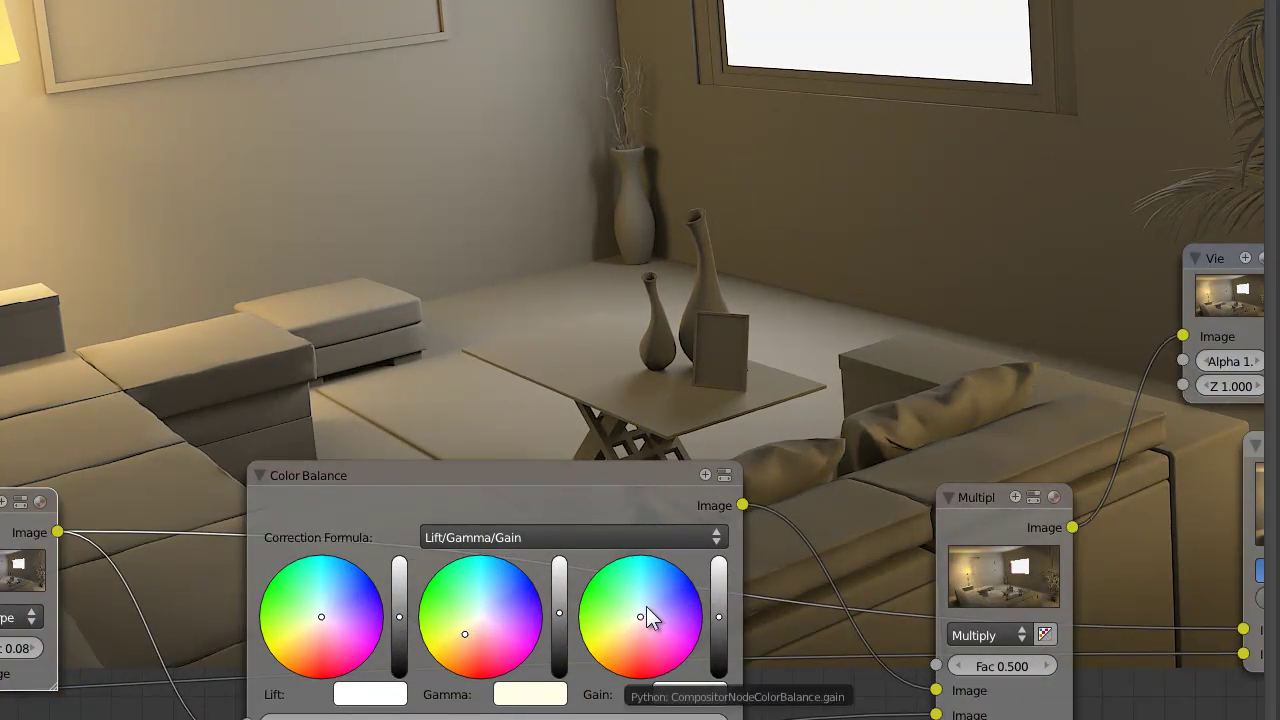
pyautogui.click(645, 607)
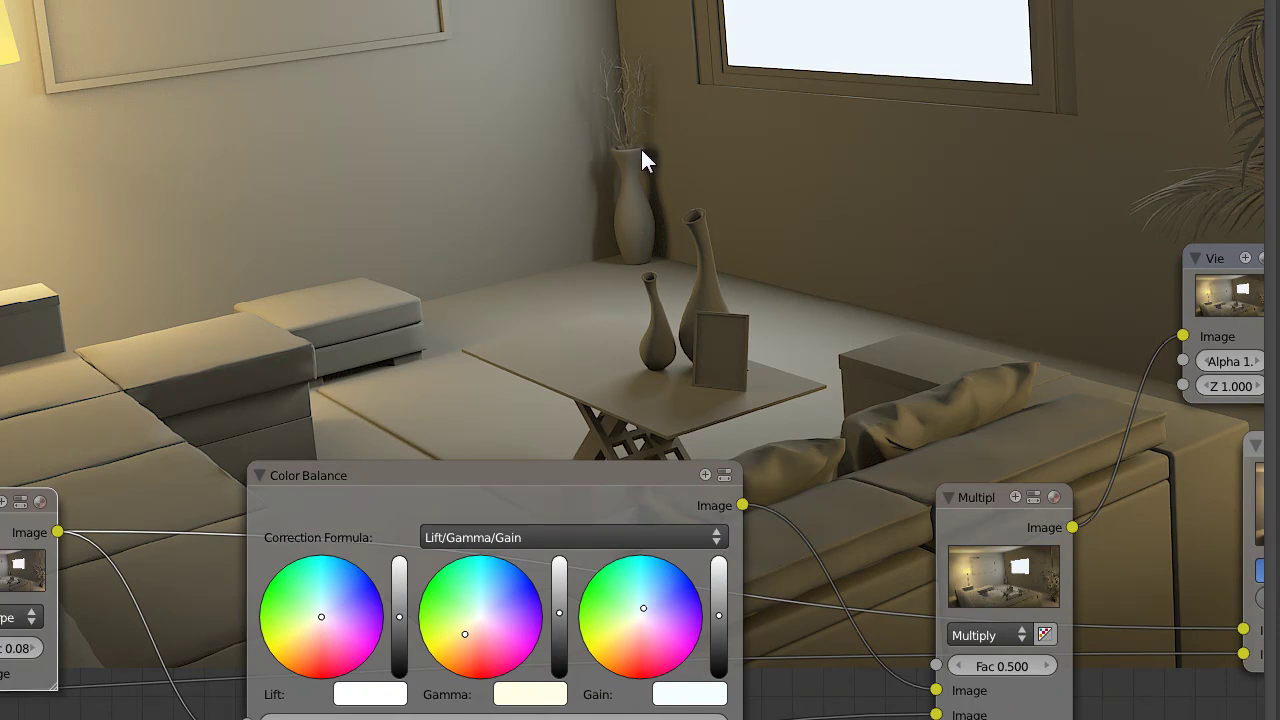
# Examine the color-balanced render as a whole in the backdrop, clear of the nodes.
pyautogui.hotkey('alt', 'v')
pyautogui.press('v')
pyautogui.press('v')
pyautogui.press('v')
pyautogui.press('v')
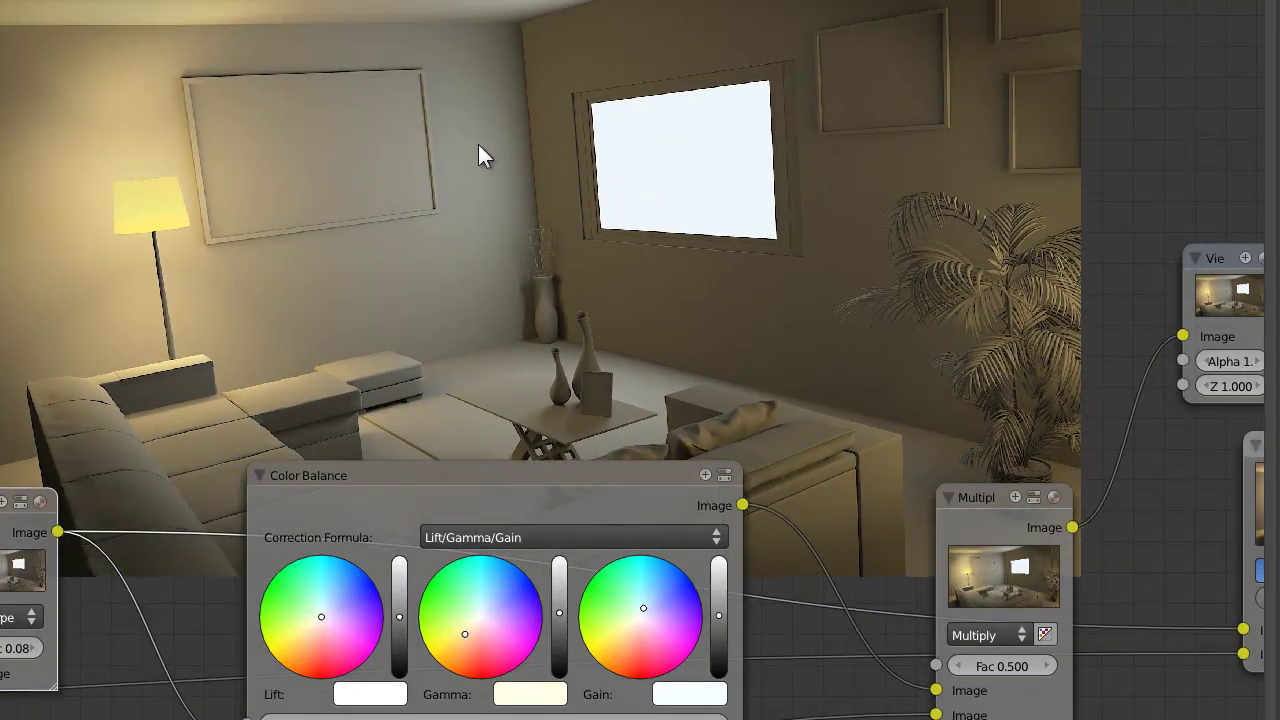
pyautogui.moveTo(763, 270); pyautogui.dragTo(699, 278, button='middle')
pyautogui.scroll(-5, 780, 133)
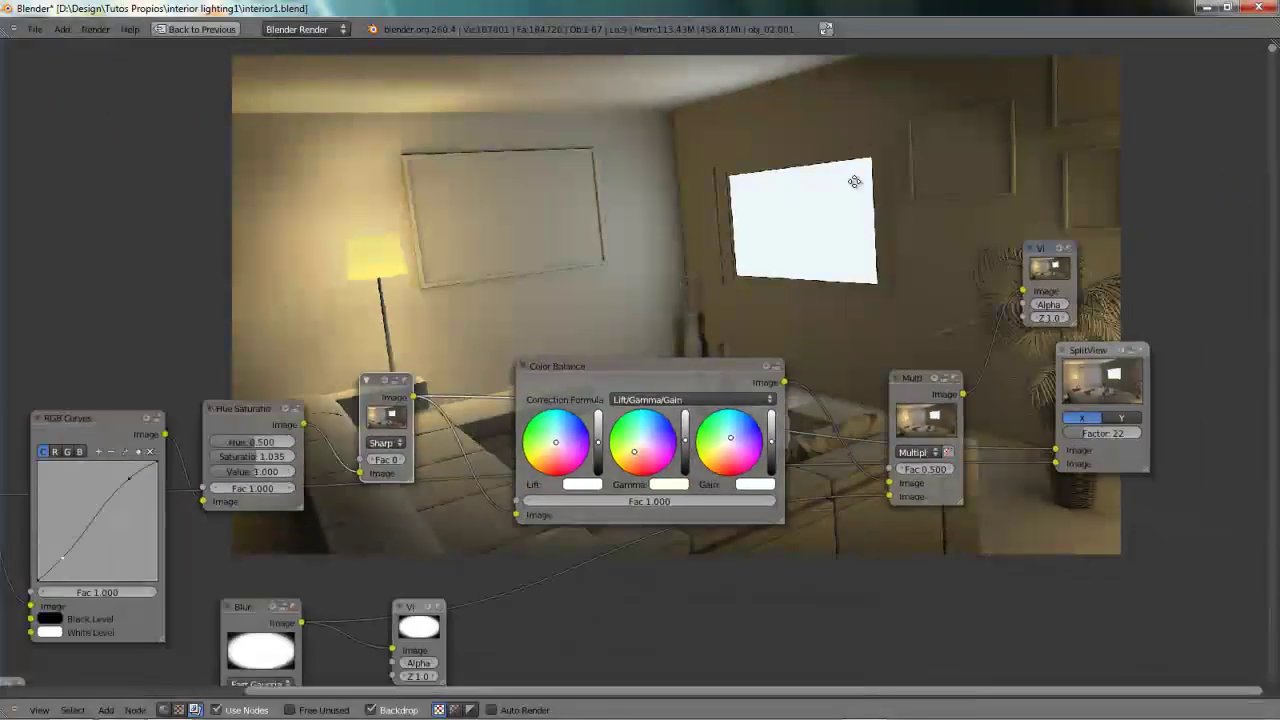
pyautogui.moveTo(877, 220); pyautogui.dragTo(865, 290, button='middle')
pyautogui.scroll(-3, 822, 284)
pyautogui.moveTo(474, 277); pyautogui.dragTo(741, 394, button='middle')
pyautogui.scroll(-2, 837, 220)
pyautogui.scroll(2, 808, 180)
pyautogui.moveTo(726, 295); pyautogui.dragTo(734, 353, button='middle')
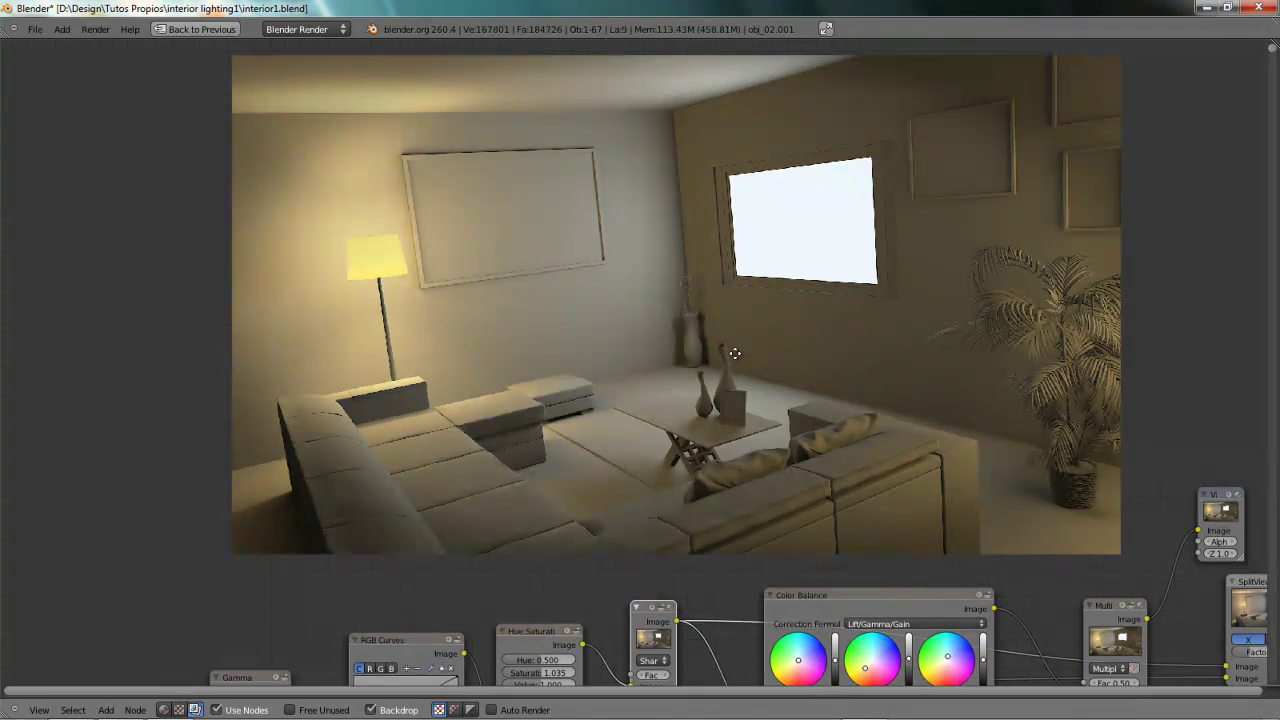
pyautogui.moveTo(680, 357); pyautogui.dragTo(586, 363, button='middle')
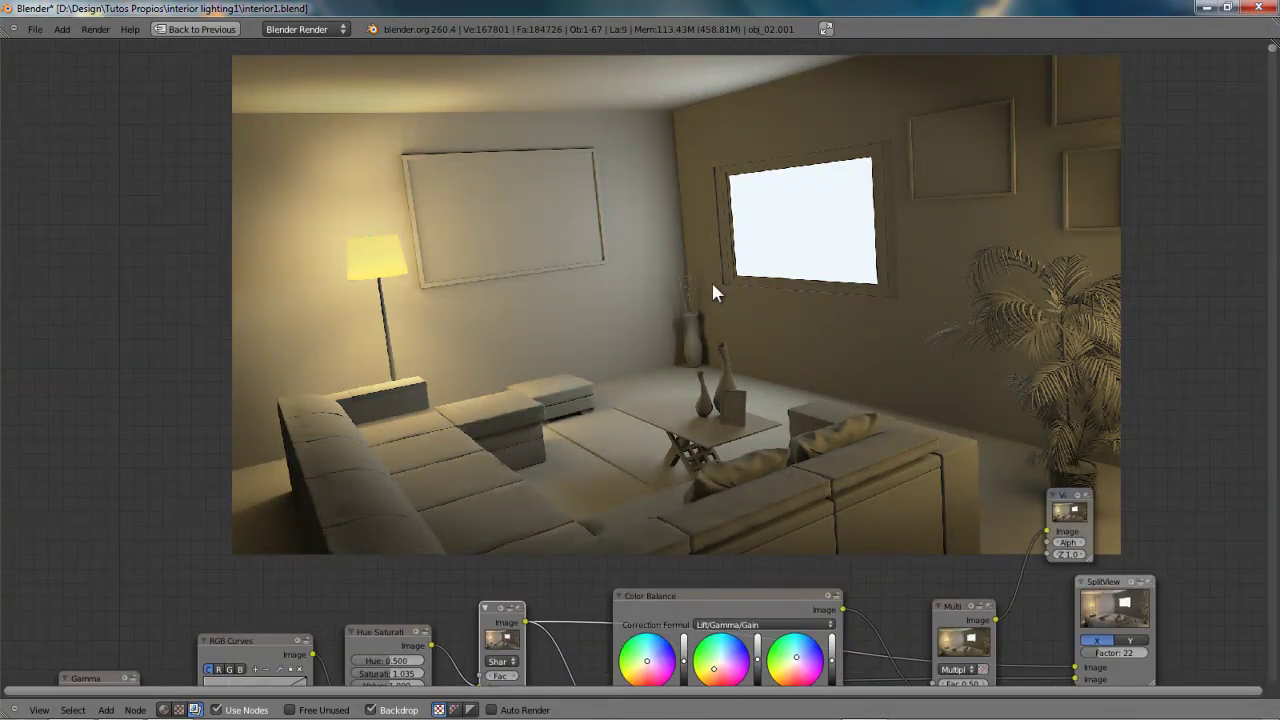
pyautogui.scroll(1, 474, 265)
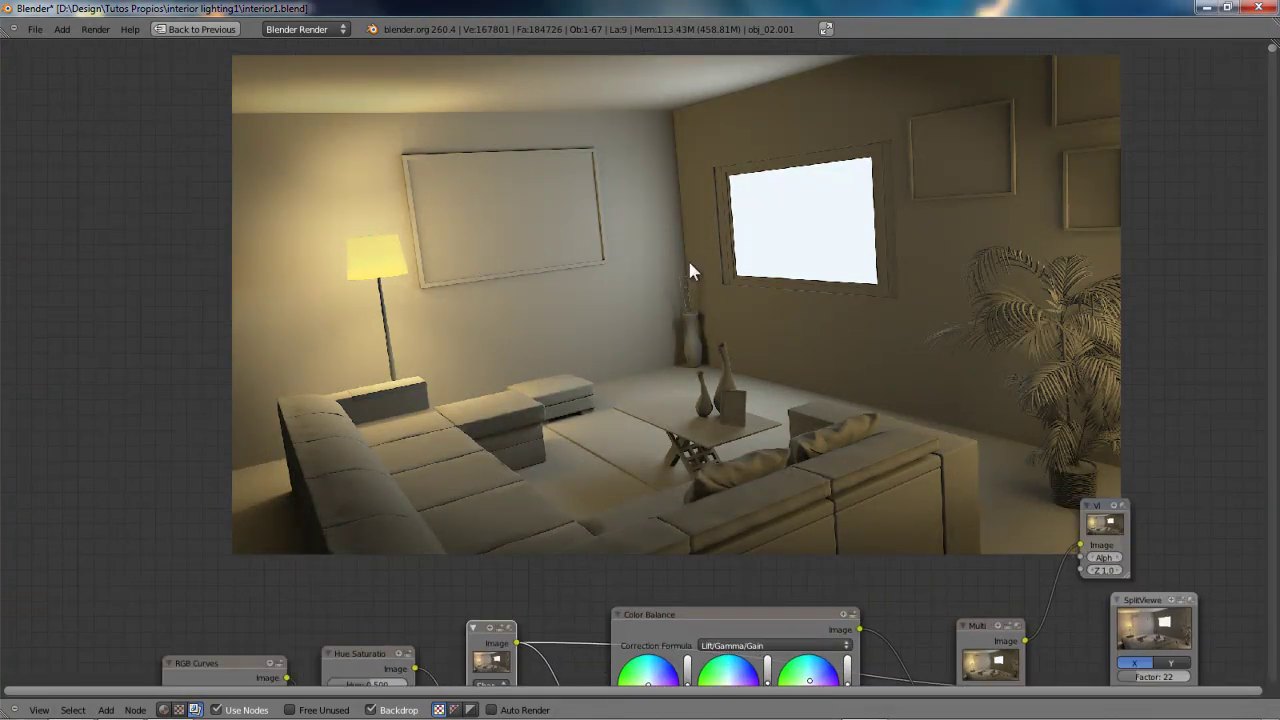
# Review the complete compositing node tree from the Render Layers node through to the viewers.
pyautogui.moveTo(666, 274); pyautogui.dragTo(741, 329, button='middle')
pyautogui.scroll(-6, 727, 298)
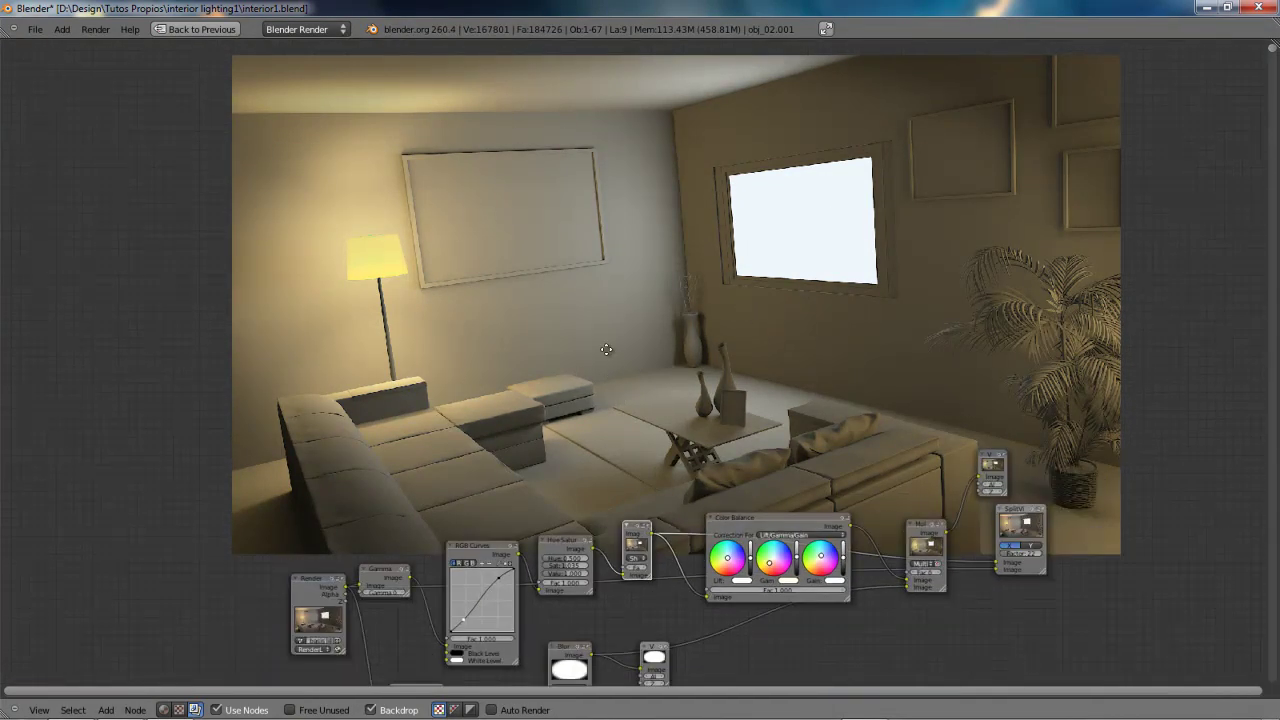
pyautogui.moveTo(606, 372); pyautogui.dragTo(606, 180, button='middle')
pyautogui.moveTo(654, 292); pyautogui.dragTo(594, 95, button='middle')
pyautogui.scroll(2, 757, 327)
pyautogui.scroll(-2, 766, 368)
pyautogui.moveTo(778, 298); pyautogui.dragTo(714, 273, button='middle')
pyautogui.scroll(-1, 760, 371)
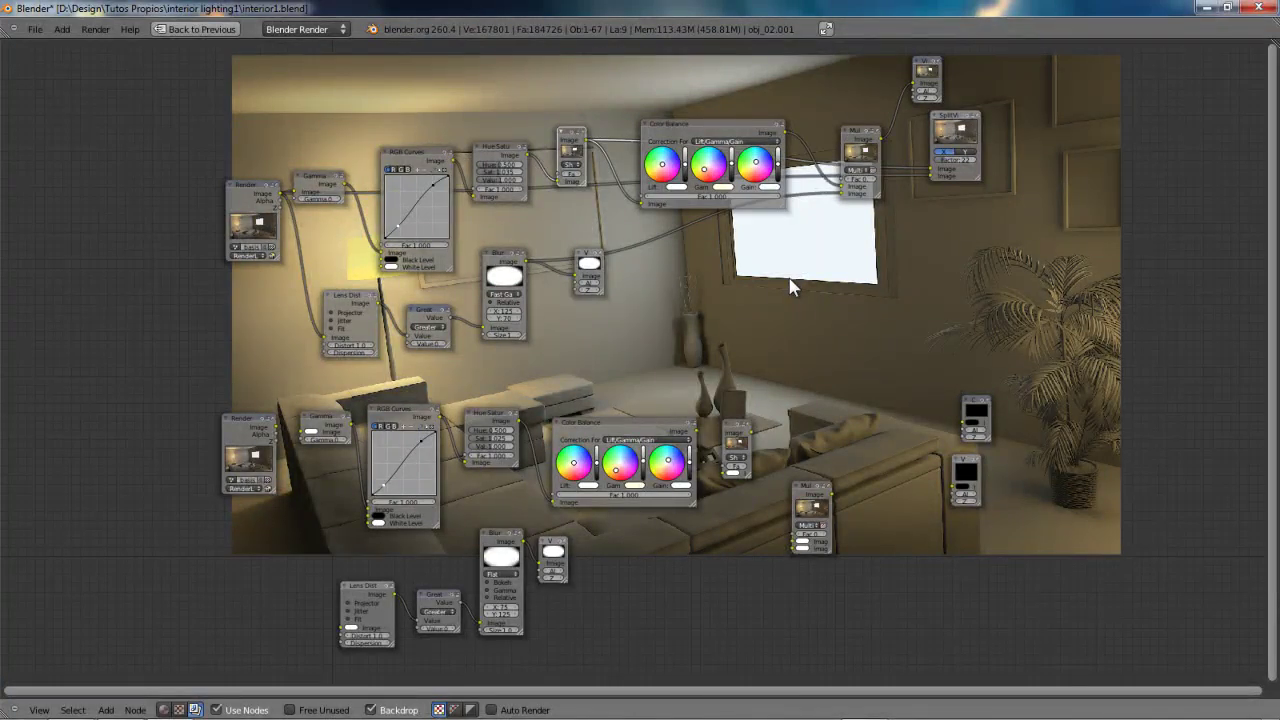
pyautogui.scroll(2, 800, 284)
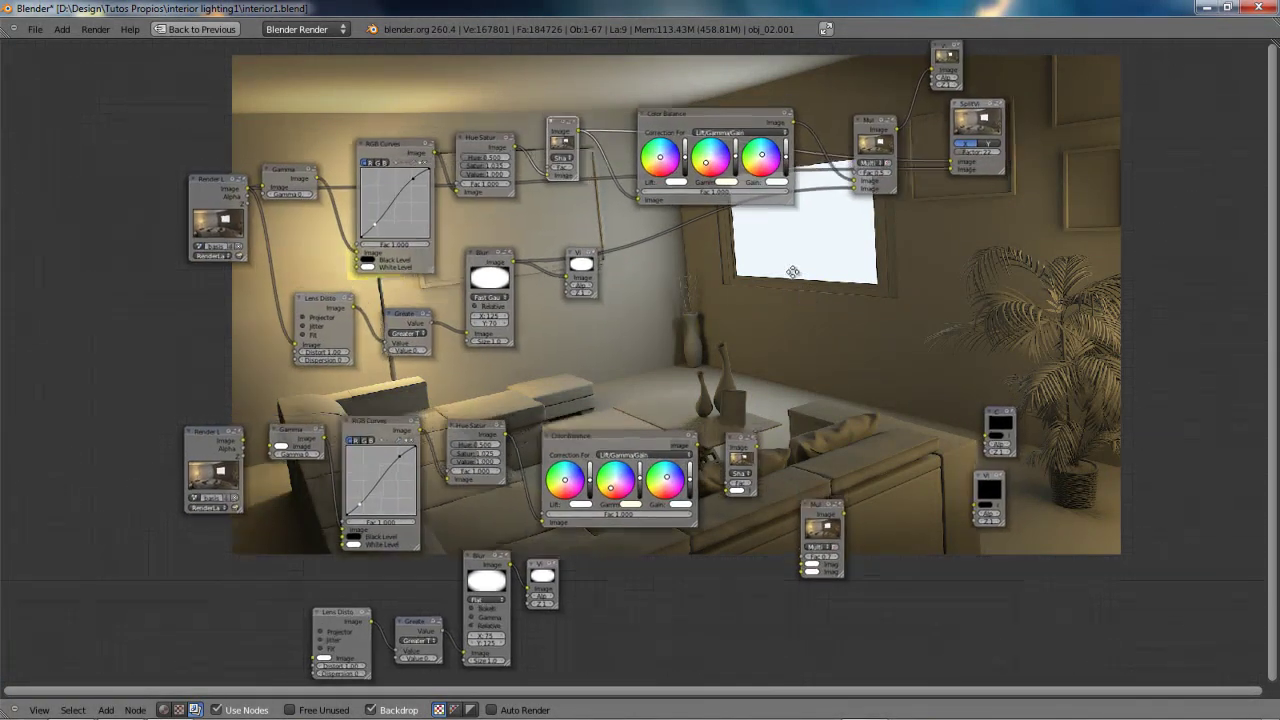
pyautogui.scroll(3, 809, 334)
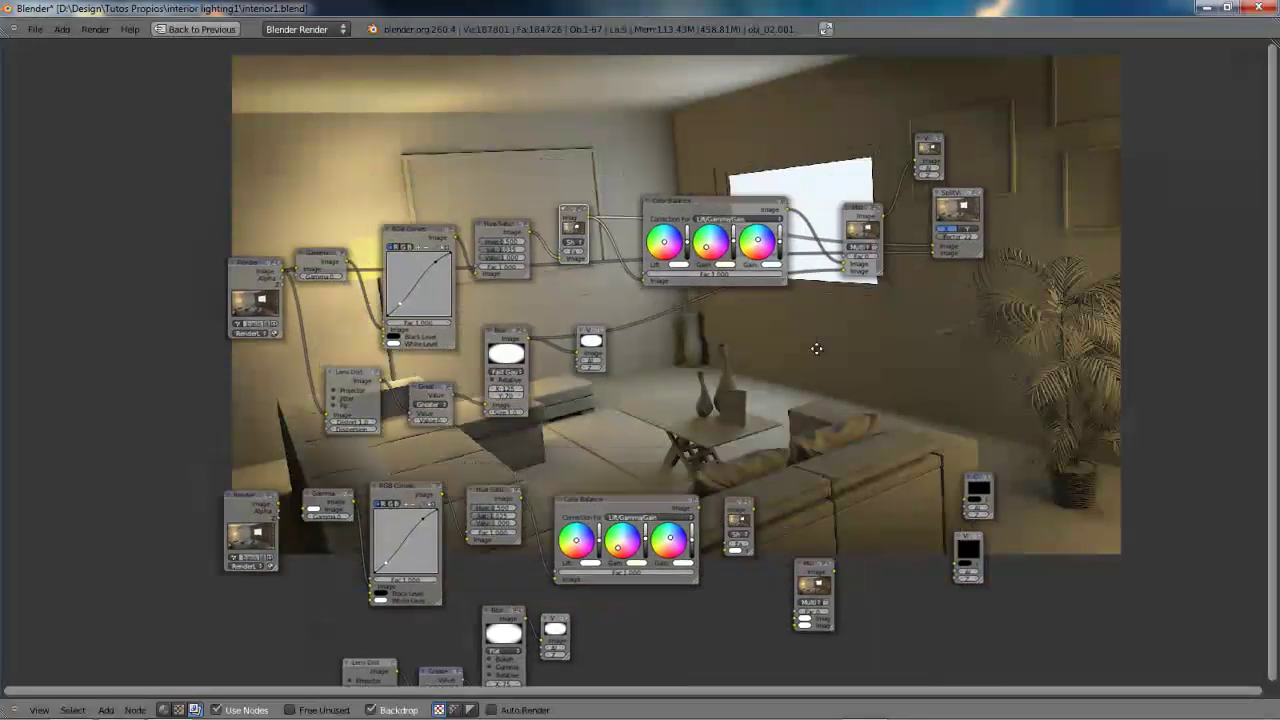
pyautogui.scroll(3, 730, 359)
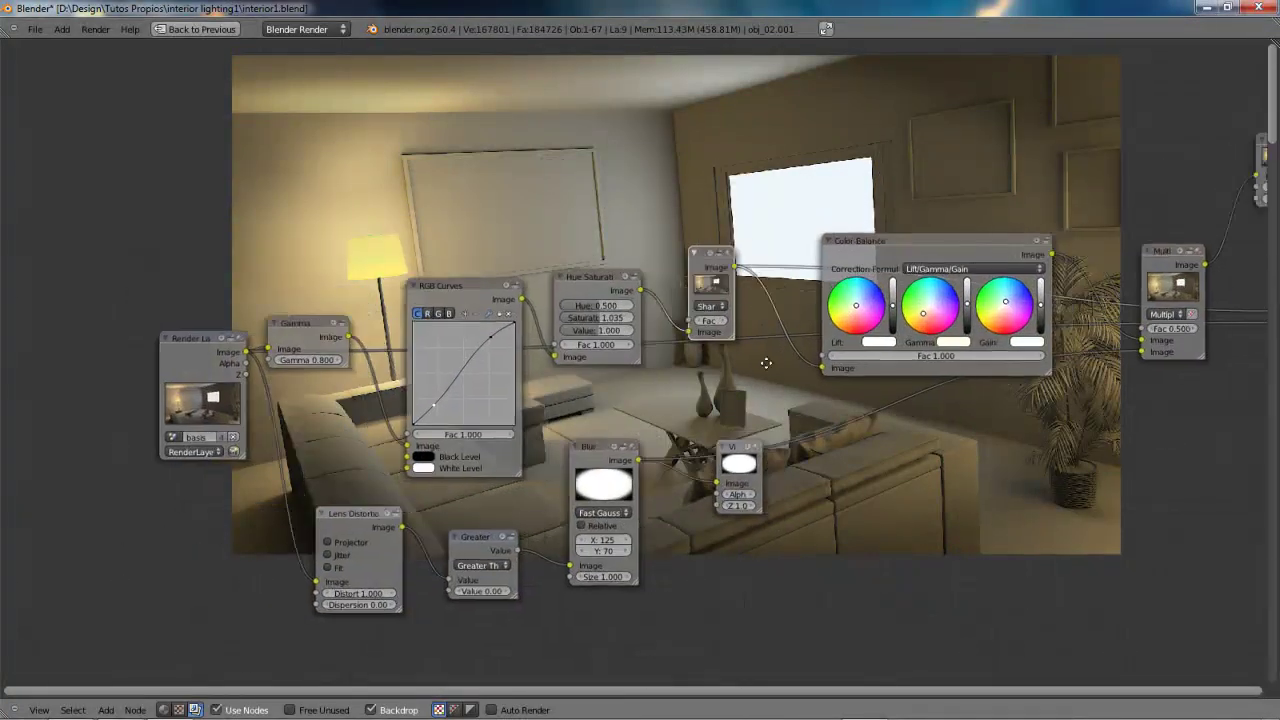